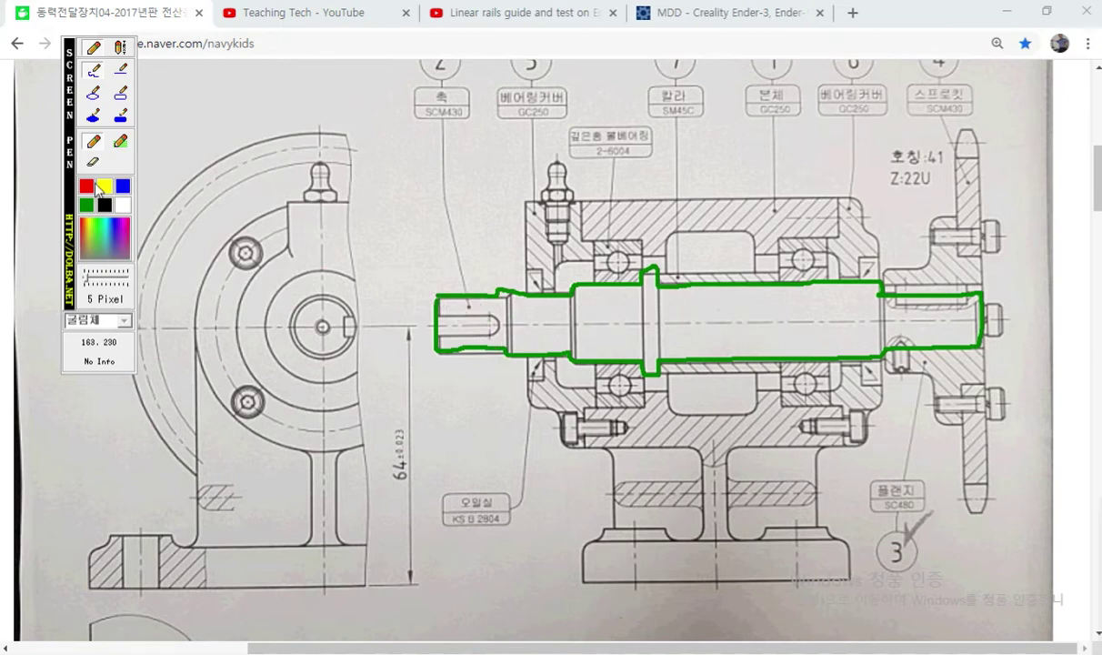
# Annotate the keyway on the shaft's left end with a green arrow and handwritten label, and outline its notch in the side view
pyautogui.moveTo(69, 209)
pyautogui.mouseDown()
pyautogui.moveTo(9, 262)
pyautogui.moveTo(9, 284)
pyautogui.mouseUp()
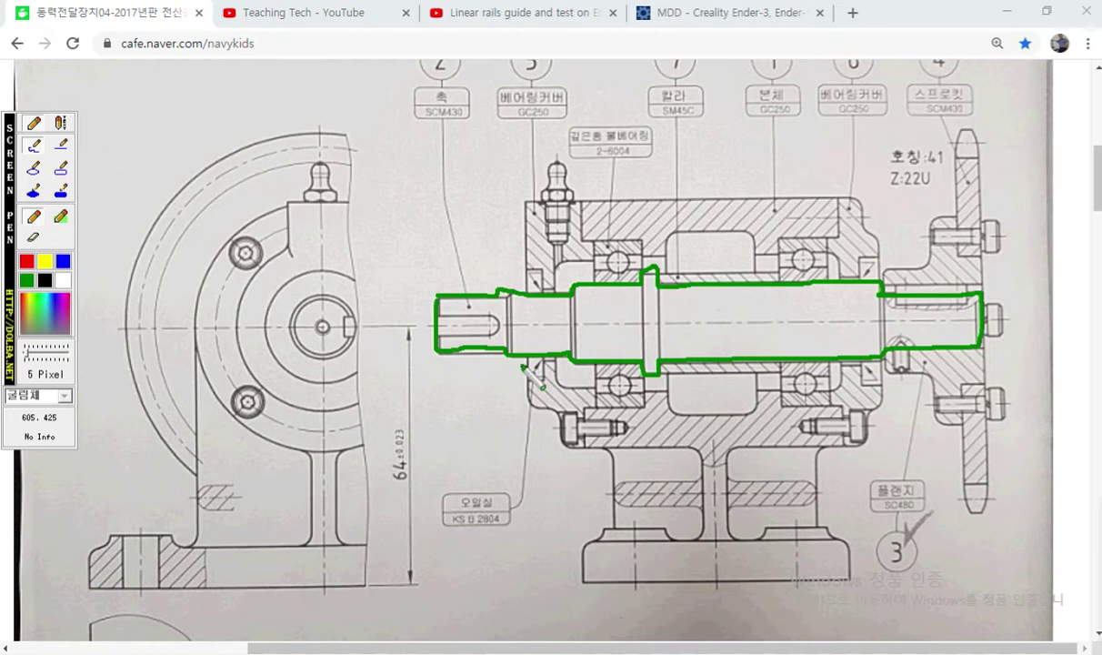
pyautogui.moveTo(467, 329)
pyautogui.mouseDown()
pyautogui.moveTo(433, 358)
pyautogui.moveTo(424, 390)
pyautogui.moveTo(456, 330)
pyautogui.moveTo(467, 339)
pyautogui.mouseUp()
pyautogui.moveTo(395, 393)
pyautogui.mouseDown()
pyautogui.moveTo(415, 394)
pyautogui.moveTo(423, 418)
pyautogui.moveTo(443, 395)
pyautogui.moveTo(438, 439)
pyautogui.moveTo(450, 415)
pyautogui.mouseUp()
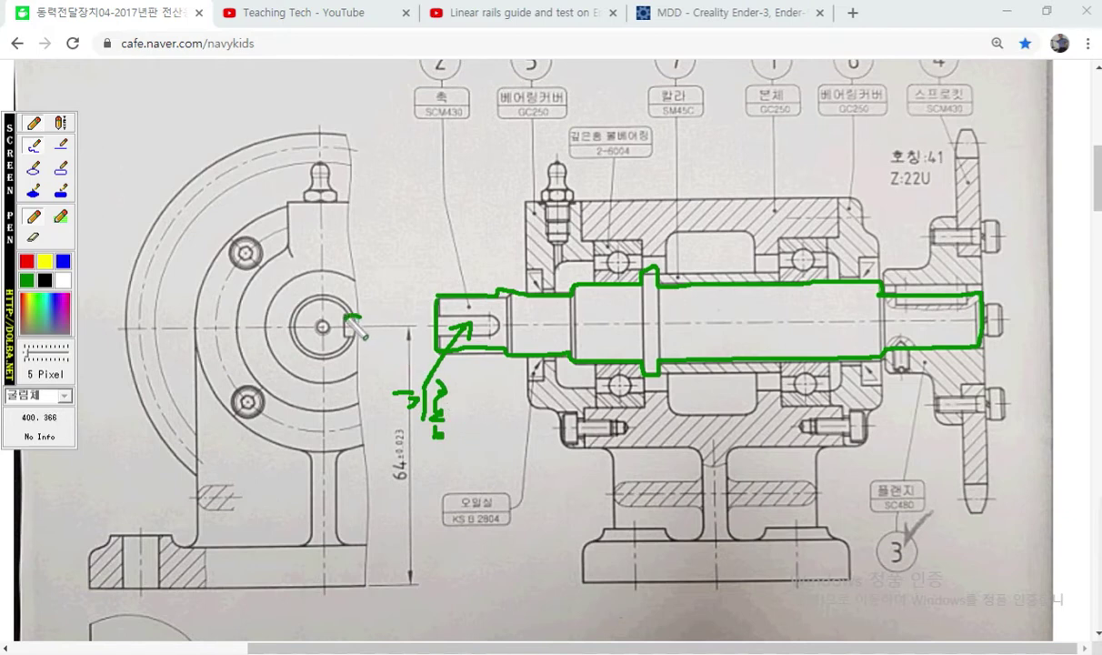
pyautogui.moveTo(361, 315)
pyautogui.mouseDown()
pyautogui.moveTo(344, 326)
pyautogui.moveTo(356, 340)
pyautogui.mouseUp()
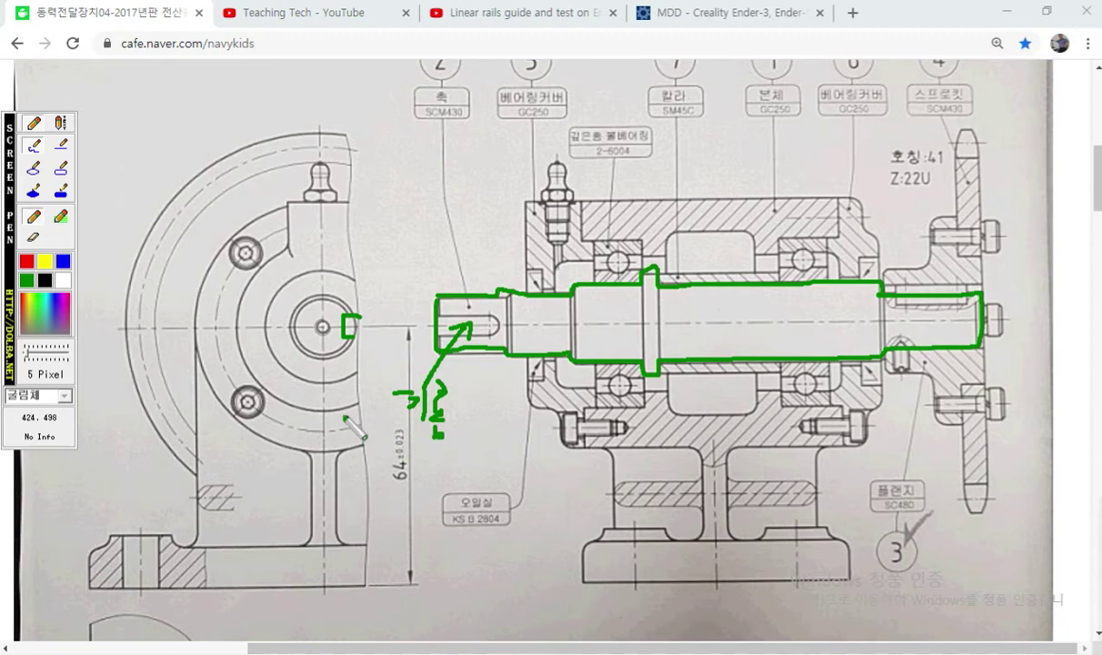
pyautogui.moveTo(309, 397); pyautogui.dragTo(338, 397)
pyautogui.moveTo(321, 398)
pyautogui.mouseDown()
pyautogui.moveTo(331, 414)
pyautogui.moveTo(361, 414)
pyautogui.moveTo(359, 433)
pyautogui.moveTo(377, 400)
pyautogui.moveTo(391, 442)
pyautogui.mouseUp()
pyautogui.moveTo(368, 393)
pyautogui.mouseDown()
pyautogui.moveTo(393, 416)
pyautogui.moveTo(387, 429)
pyautogui.moveTo(402, 424)
pyautogui.mouseUp()
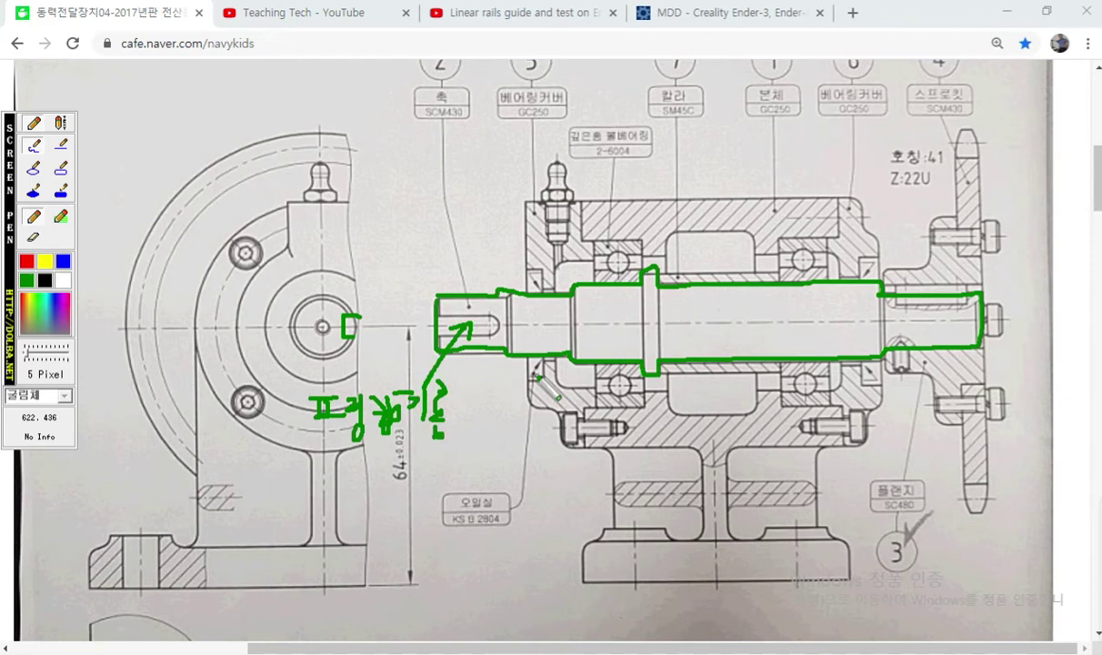
# Trace the oil seal leader in green, then circle the left oil seal and mark the neighbouring shaft corner in blue
pyautogui.moveTo(536, 373); pyautogui.dragTo(512, 507)
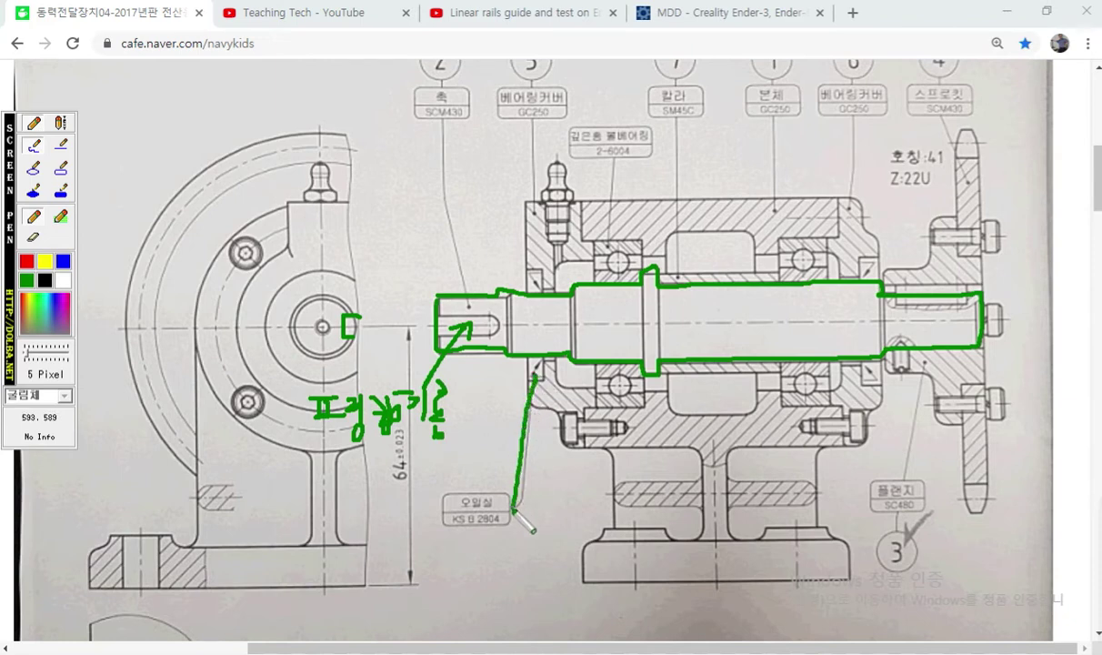
pyautogui.click(63, 262)
pyautogui.moveTo(504, 351); pyautogui.dragTo(516, 360)
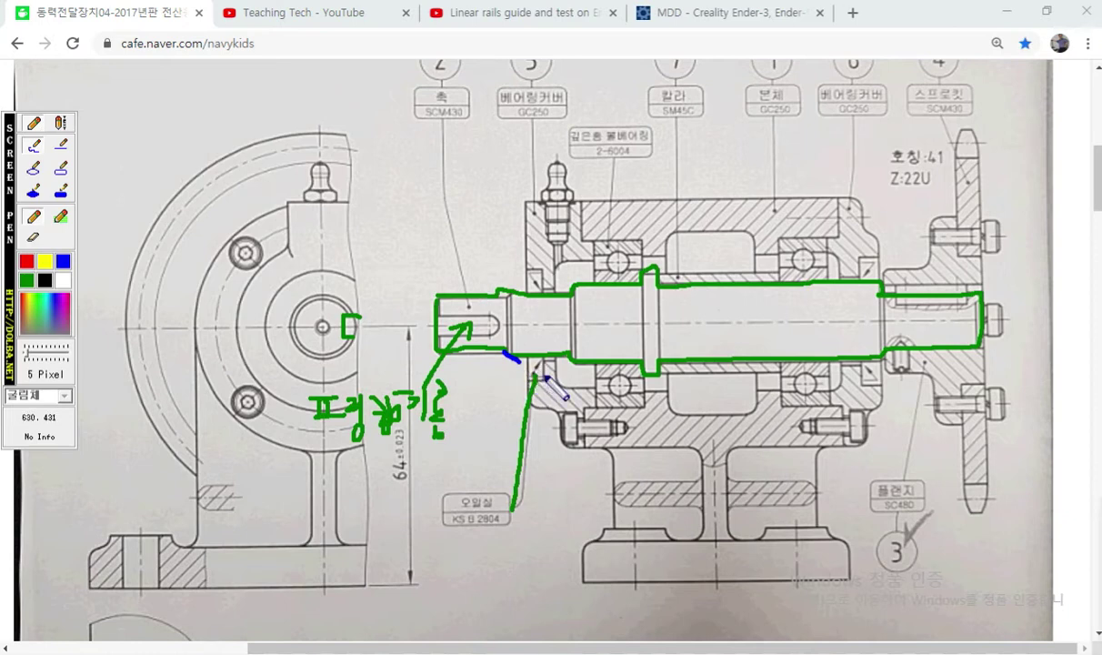
pyautogui.moveTo(521, 362); pyautogui.dragTo(544, 387)
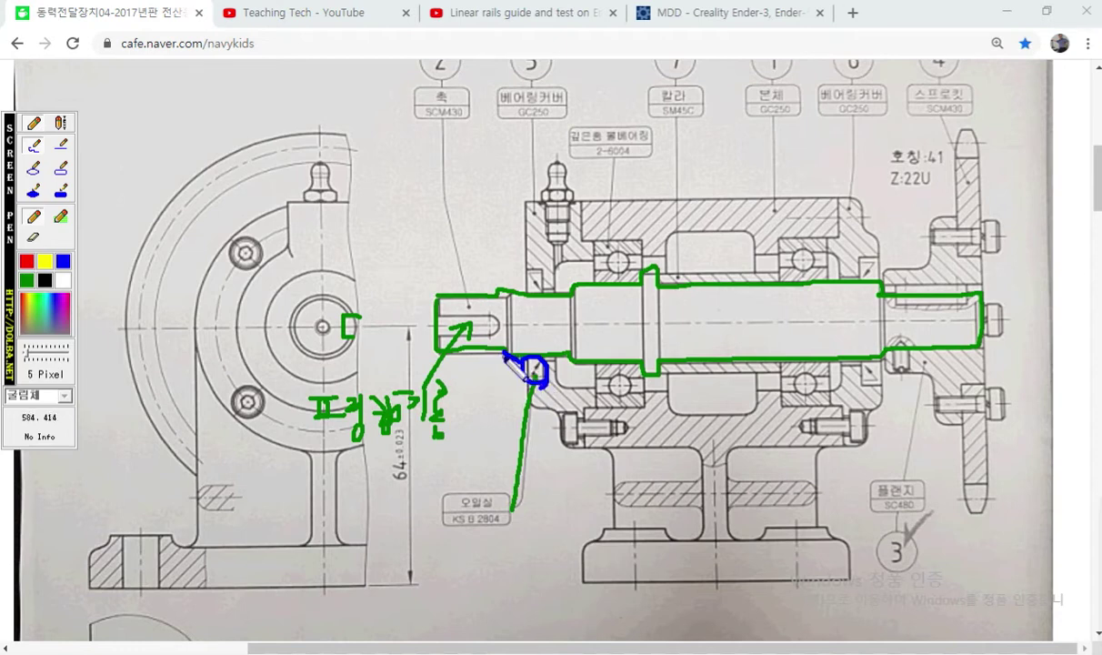
pyautogui.moveTo(503, 352); pyautogui.dragTo(527, 365)
pyautogui.moveTo(494, 373); pyautogui.dragTo(507, 363)
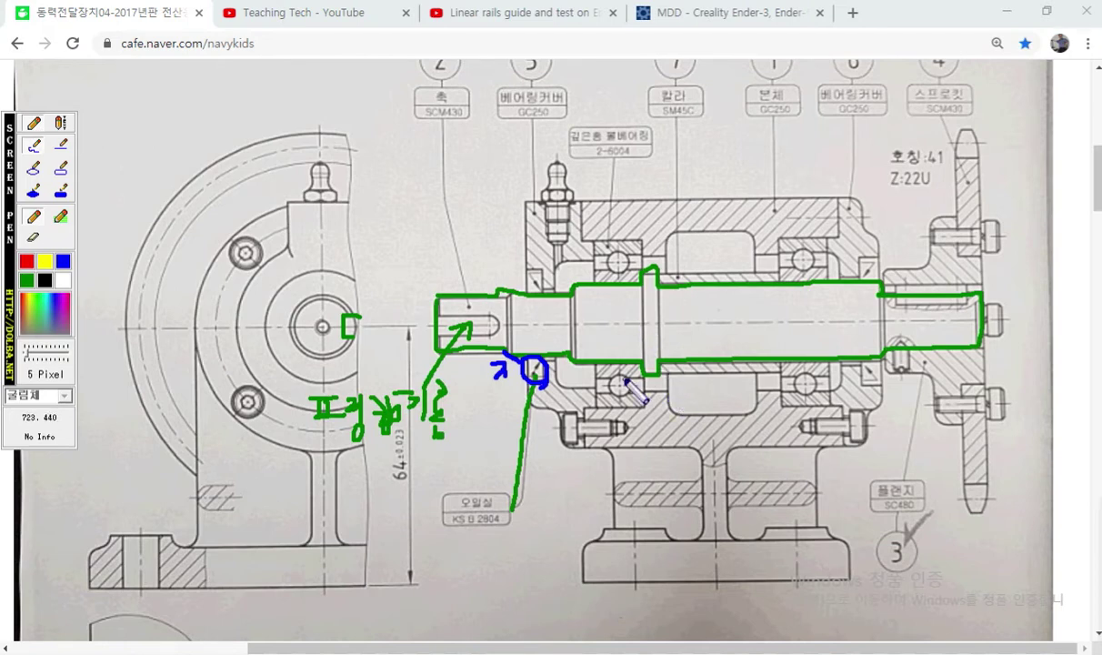
# Box the lower left bearing in blue, write the underlined bearing number 6004 and draw a diameter arrow across its shaft seat
pyautogui.moveTo(596, 366)
pyautogui.mouseDown()
pyautogui.moveTo(597, 407)
pyautogui.moveTo(641, 408)
pyautogui.moveTo(643, 365)
pyautogui.moveTo(602, 363)
pyautogui.mouseUp()
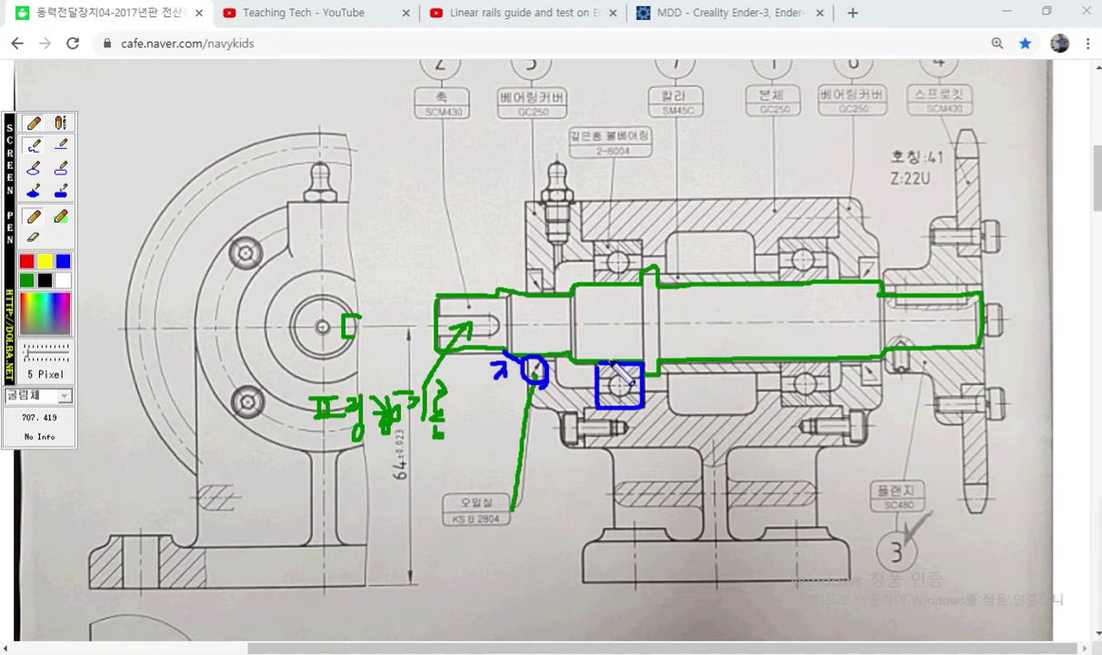
pyautogui.moveTo(614, 128)
pyautogui.mouseDown()
pyautogui.moveTo(604, 173)
pyautogui.moveTo(600, 160)
pyautogui.moveTo(627, 140)
pyautogui.moveTo(640, 163)
pyautogui.moveTo(647, 148)
pyautogui.moveTo(675, 157)
pyautogui.moveTo(674, 183)
pyautogui.mouseUp()
pyautogui.moveTo(612, 291)
pyautogui.mouseDown()
pyautogui.moveTo(613, 344)
pyautogui.moveTo(623, 342)
pyautogui.moveTo(607, 300)
pyautogui.moveTo(624, 306)
pyautogui.mouseUp()
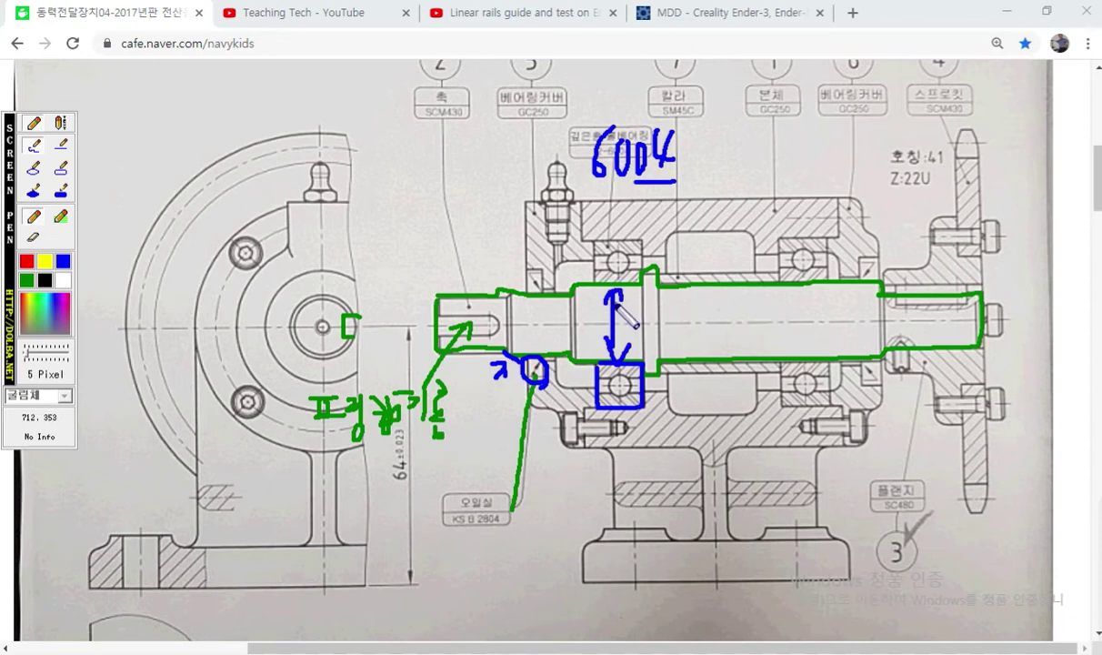
# Write "베어링 안지름" in blue above the bearing number 6004 and emphasize the digits 04
pyautogui.moveTo(564, 64)
pyautogui.mouseDown()
pyautogui.moveTo(567, 98)
pyautogui.moveTo(582, 96)
pyautogui.moveTo(582, 82)
pyautogui.mouseUp()
pyautogui.moveTo(566, 96); pyautogui.dragTo(597, 80)
pyautogui.moveTo(596, 63)
pyautogui.mouseDown()
pyautogui.moveTo(598, 100)
pyautogui.moveTo(613, 84)
pyautogui.moveTo(624, 91)
pyautogui.moveTo(644, 52)
pyautogui.moveTo(687, 110)
pyautogui.moveTo(673, 102)
pyautogui.mouseUp()
pyautogui.moveTo(702, 58)
pyautogui.mouseDown()
pyautogui.moveTo(715, 89)
pyautogui.moveTo(689, 97)
pyautogui.moveTo(720, 94)
pyautogui.mouseUp()
pyautogui.moveTo(707, 67); pyautogui.dragTo(763, 98)
pyautogui.moveTo(779, 57); pyautogui.dragTo(795, 54)
pyautogui.moveTo(787, 56)
pyautogui.mouseDown()
pyautogui.moveTo(778, 65)
pyautogui.moveTo(807, 66)
pyautogui.mouseUp()
pyautogui.moveTo(792, 67); pyautogui.dragTo(797, 80)
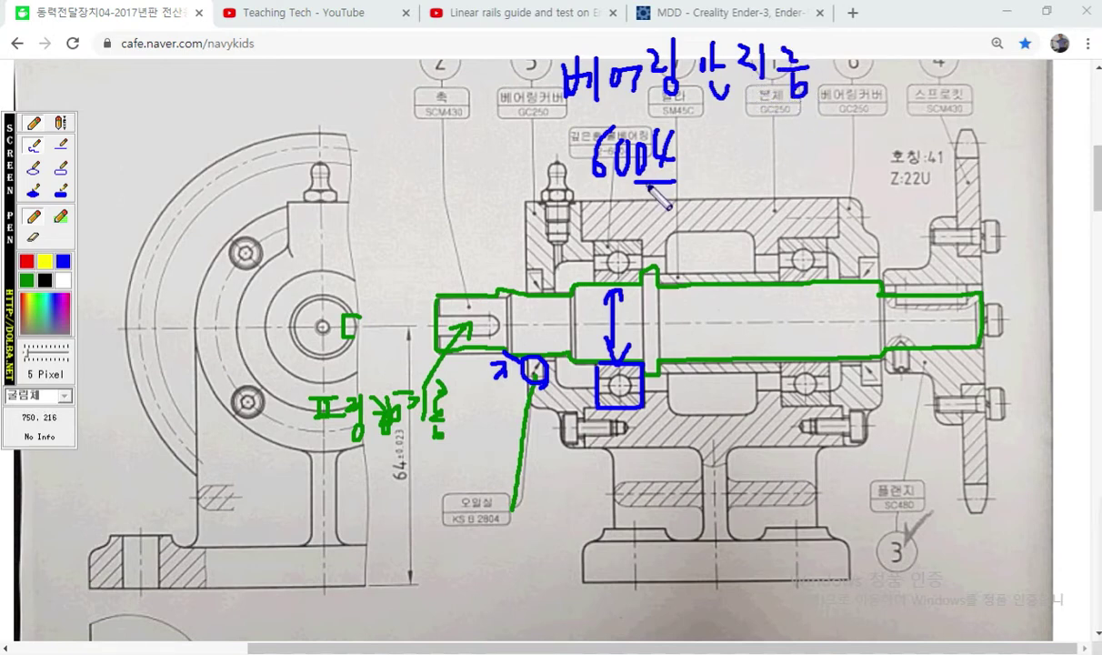
pyautogui.moveTo(649, 186); pyautogui.dragTo(657, 186)
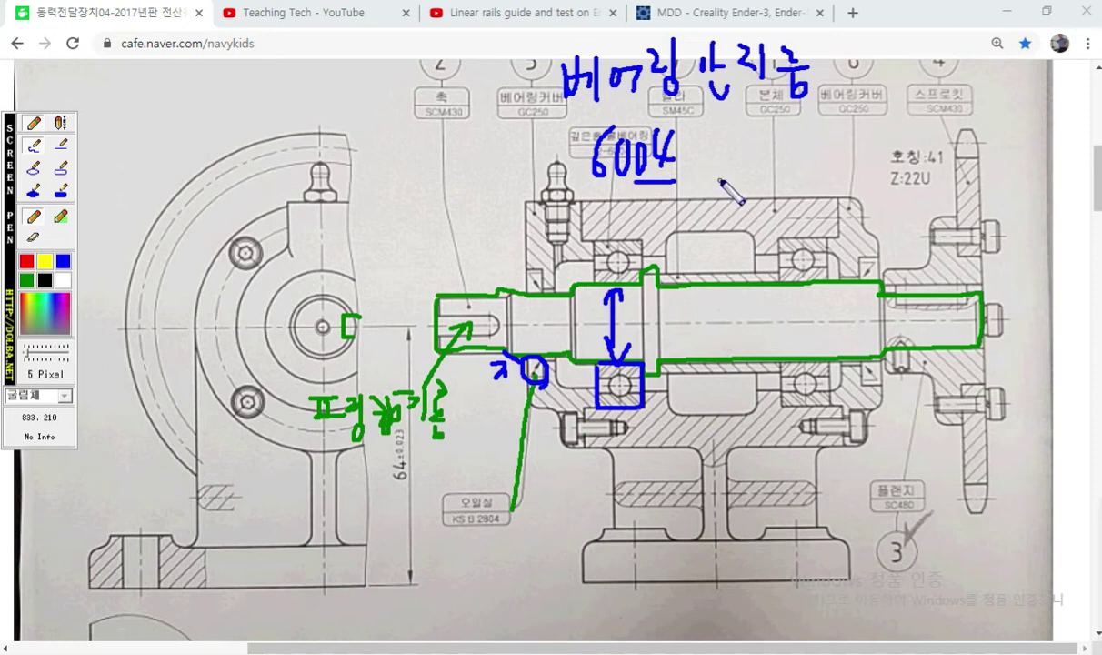
# Write ×5 beside the bearing number 6004 and note the diameter 20 above the left bearing seat
pyautogui.moveTo(702, 152)
pyautogui.mouseDown()
pyautogui.moveTo(714, 173)
pyautogui.moveTo(701, 173)
pyautogui.moveTo(724, 168)
pyautogui.moveTo(726, 180)
pyautogui.mouseUp()
pyautogui.moveTo(726, 153); pyautogui.dragTo(738, 151)
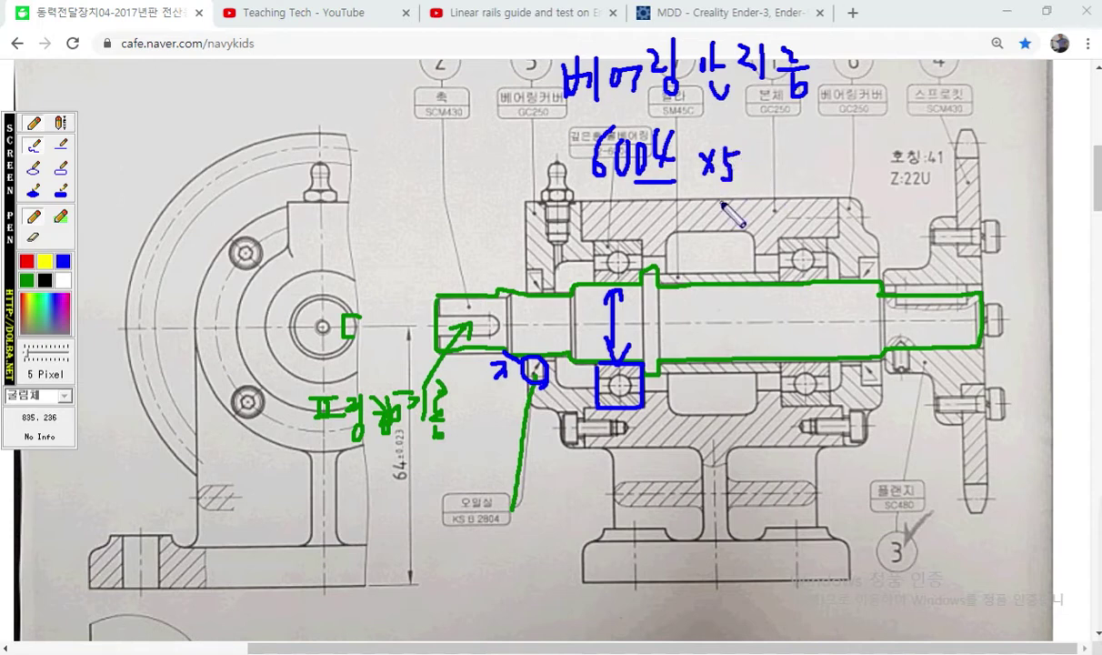
pyautogui.moveTo(596, 259)
pyautogui.mouseDown()
pyautogui.moveTo(604, 273)
pyautogui.moveTo(627, 259)
pyautogui.mouseUp()
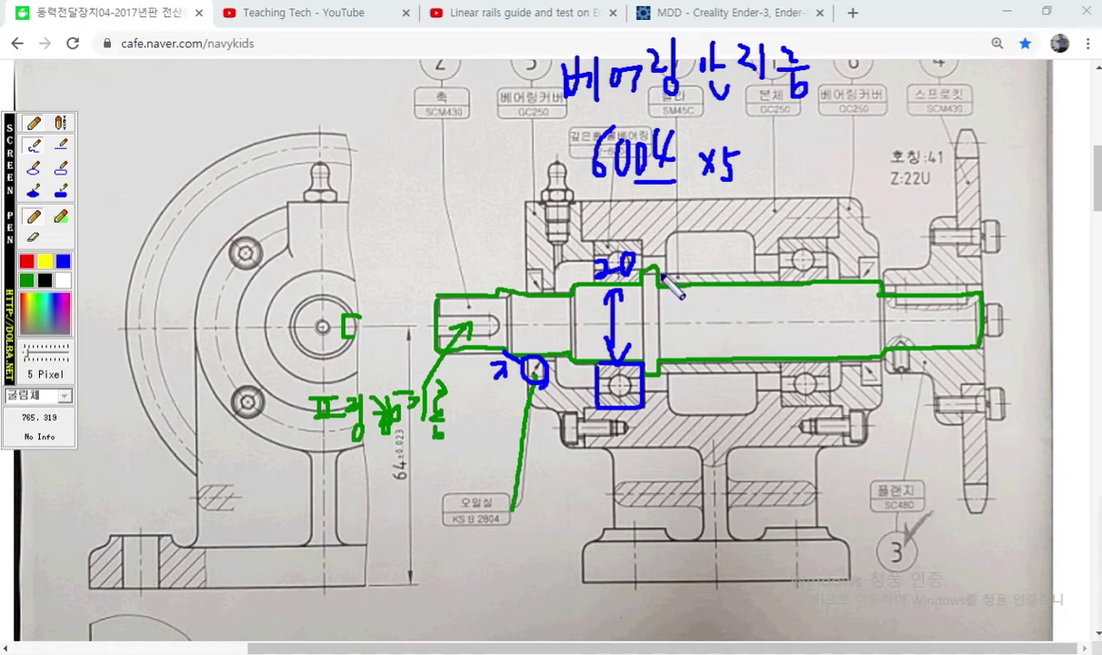
# Point an arrow at the shaft collar, link 6004 to the boxed upper right bearing and mark its seat diameter as 20
pyautogui.moveTo(678, 247)
pyautogui.mouseDown()
pyautogui.moveTo(662, 263)
pyautogui.moveTo(697, 279)
pyautogui.mouseUp()
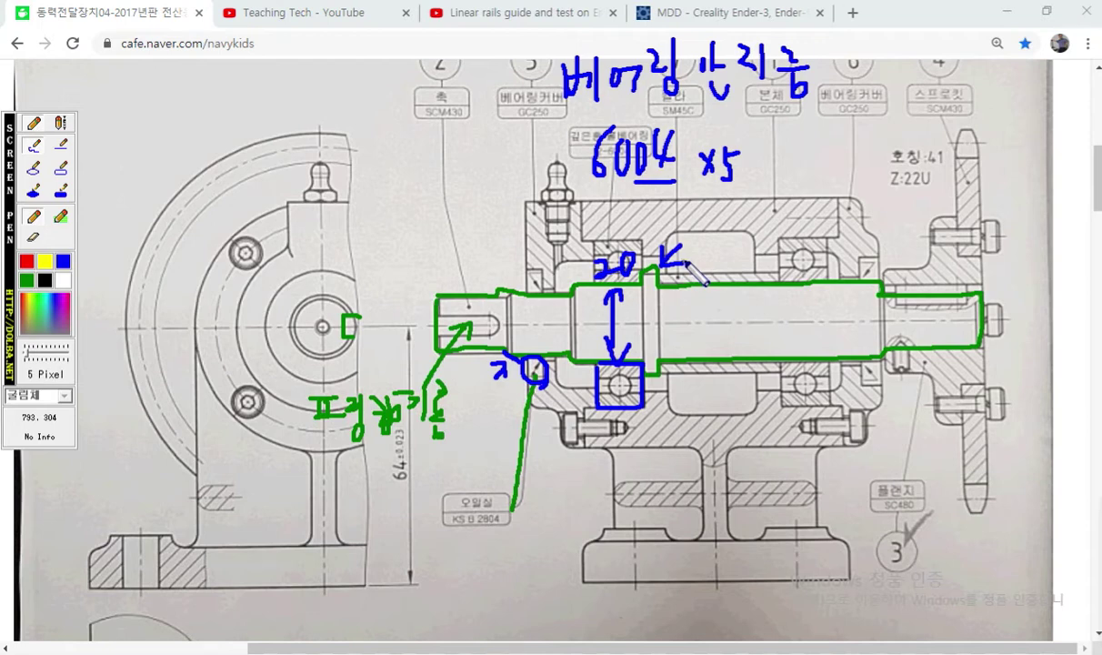
pyautogui.moveTo(784, 237)
pyautogui.mouseDown()
pyautogui.moveTo(783, 280)
pyautogui.moveTo(830, 264)
pyautogui.moveTo(787, 235)
pyautogui.mouseUp()
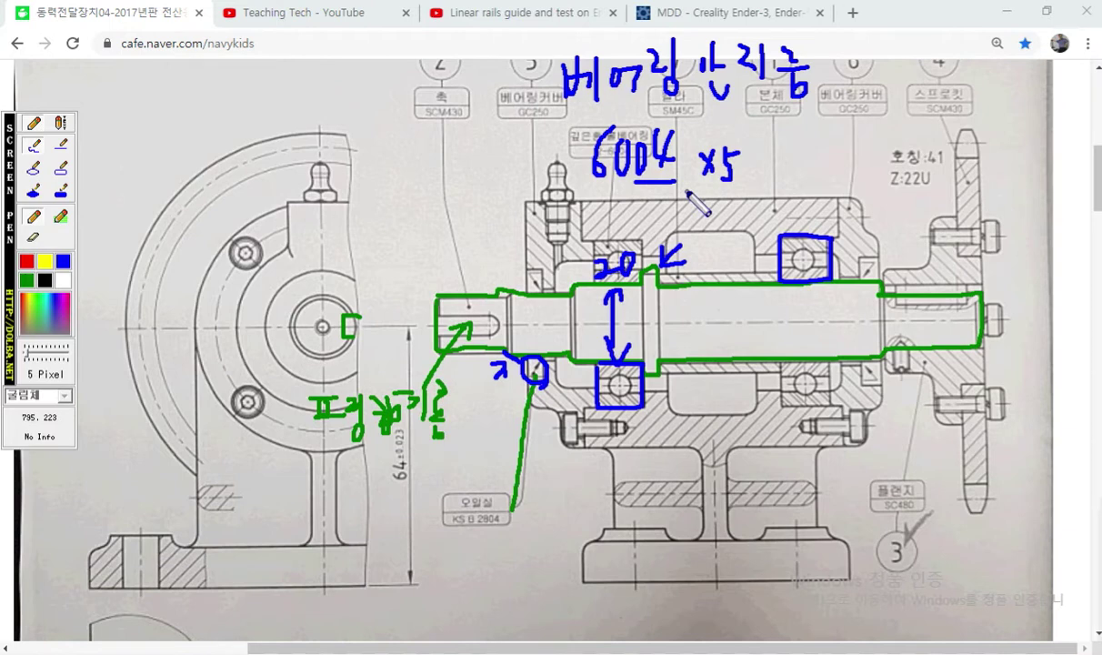
pyautogui.moveTo(686, 189); pyautogui.dragTo(802, 260)
pyautogui.hotkey('ctrl', 'z')
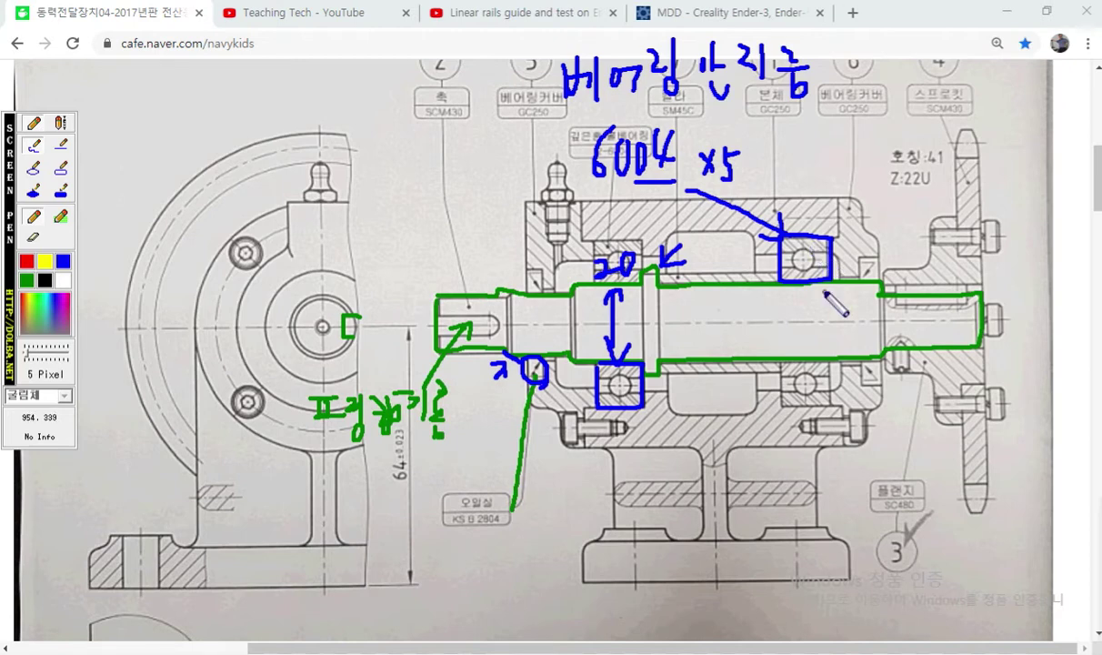
pyautogui.moveTo(812, 292)
pyautogui.mouseDown()
pyautogui.moveTo(818, 347)
pyautogui.moveTo(819, 298)
pyautogui.moveTo(783, 329)
pyautogui.moveTo(795, 312)
pyautogui.mouseUp()
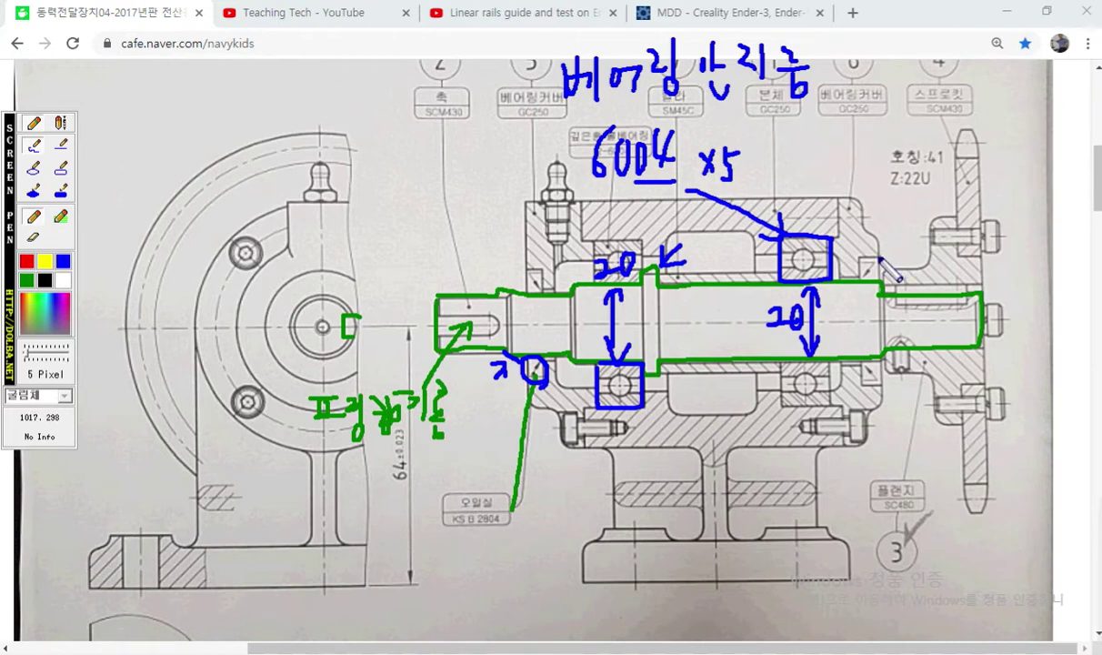
# Point to the right oil seal with the handwritten label "오일" and mark the stepped shaft section beside it
pyautogui.moveTo(887, 211)
pyautogui.mouseDown()
pyautogui.moveTo(876, 257)
pyautogui.moveTo(896, 248)
pyautogui.mouseUp()
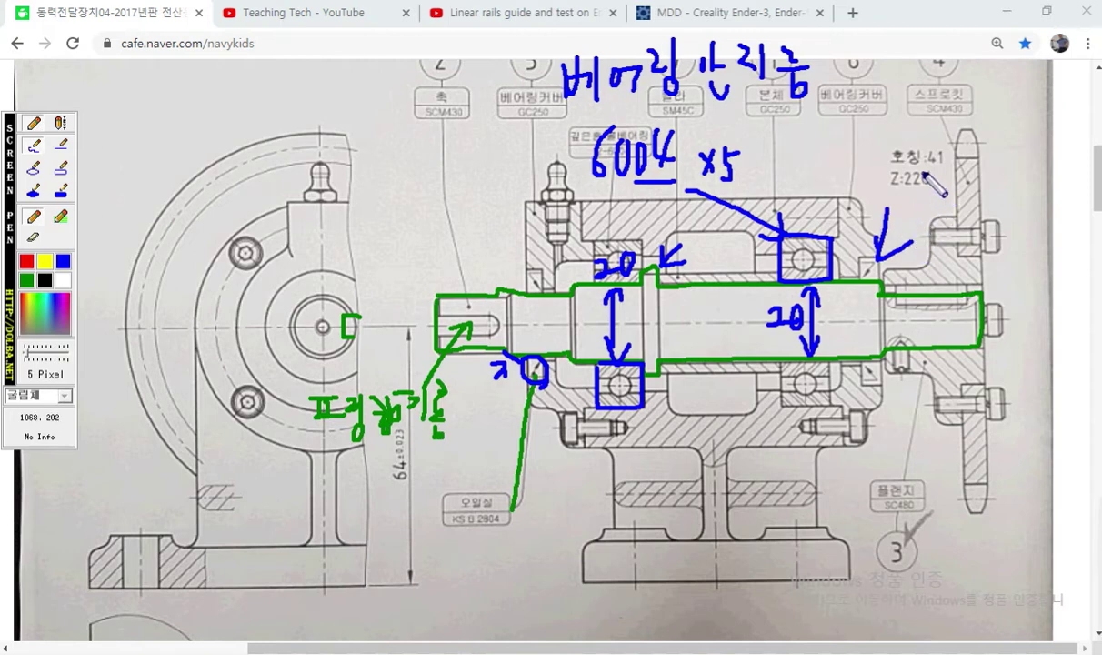
pyautogui.moveTo(879, 183)
pyautogui.mouseDown()
pyautogui.moveTo(889, 187)
pyautogui.moveTo(882, 196)
pyautogui.moveTo(921, 207)
pyautogui.mouseUp()
pyautogui.moveTo(869, 279); pyautogui.dragTo(896, 292)
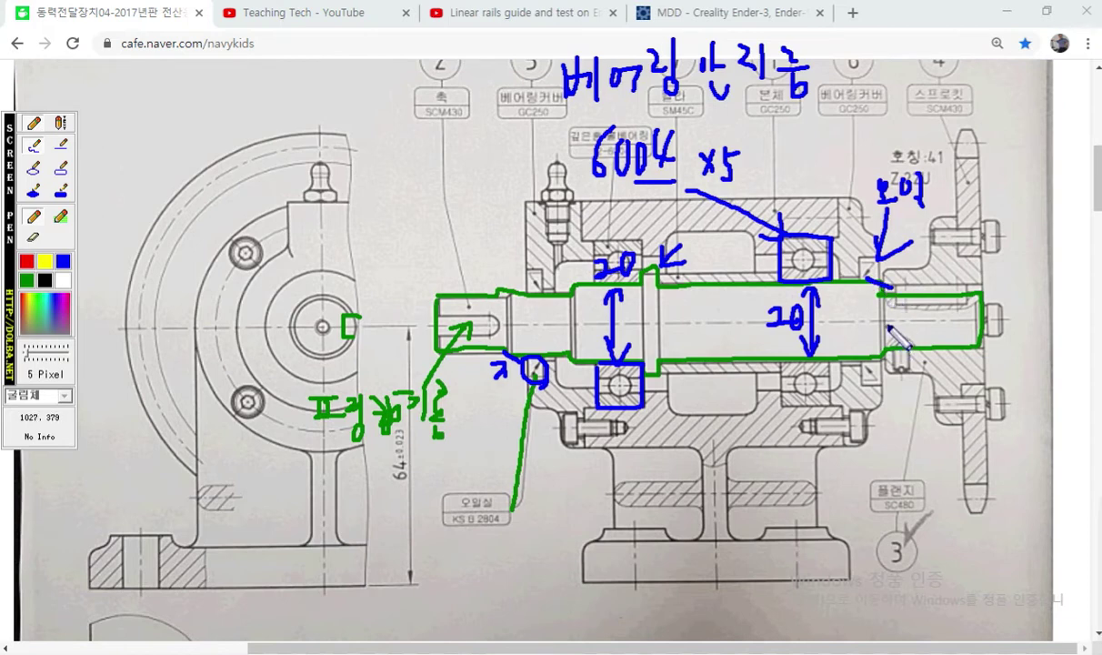
pyautogui.moveTo(891, 321)
pyautogui.mouseDown()
pyautogui.moveTo(878, 315)
pyautogui.moveTo(891, 338)
pyautogui.mouseUp()
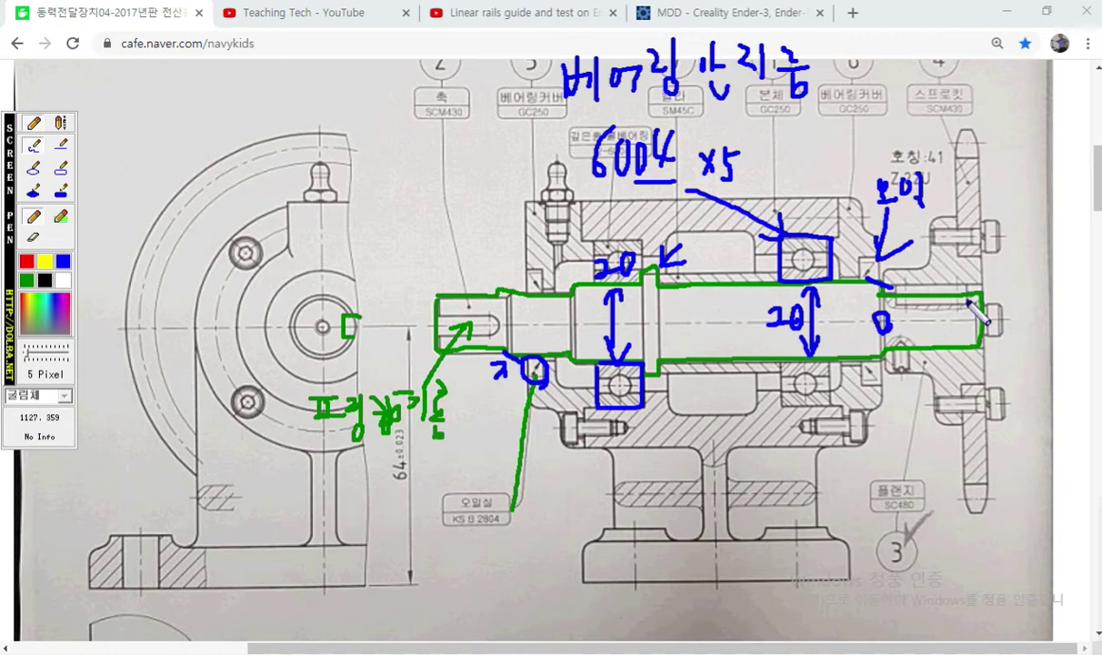
# Draw a blue arrow to the key on the shaft's right end and add a handwritten label to it
pyautogui.moveTo(987, 246)
pyautogui.mouseDown()
pyautogui.moveTo(947, 290)
pyautogui.moveTo(970, 284)
pyautogui.mouseUp()
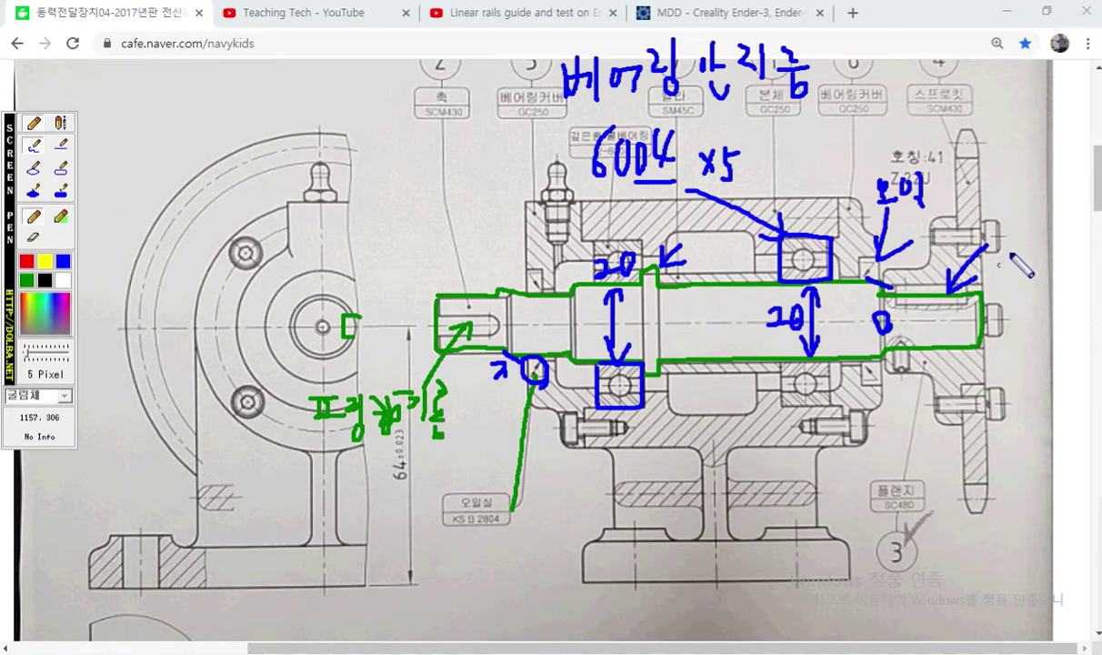
pyautogui.moveTo(988, 232); pyautogui.dragTo(1003, 229)
pyautogui.moveTo(996, 231)
pyautogui.mouseDown()
pyautogui.moveTo(1004, 248)
pyautogui.moveTo(1028, 221)
pyautogui.moveTo(1038, 253)
pyautogui.moveTo(1051, 227)
pyautogui.moveTo(1055, 259)
pyautogui.moveTo(1071, 215)
pyautogui.moveTo(1062, 228)
pyautogui.moveTo(1078, 238)
pyautogui.moveTo(1064, 243)
pyautogui.moveTo(1083, 256)
pyautogui.mouseUp()
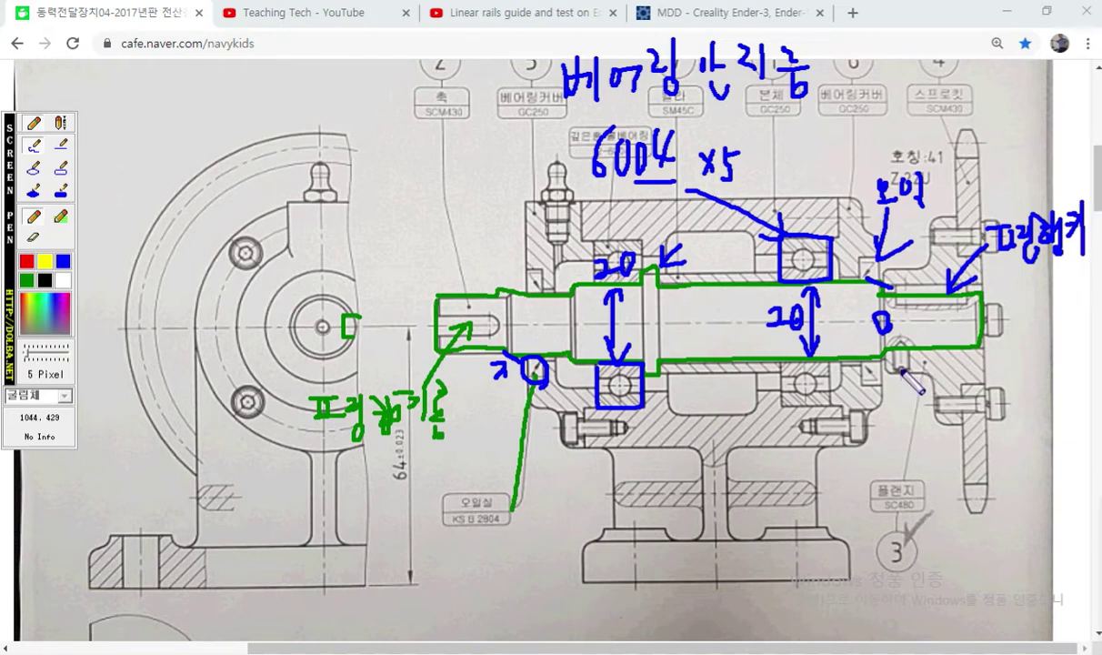
# Point a blue arrow at the flange's set screw and mark its pointed tip on the shaft
pyautogui.moveTo(898, 368); pyautogui.dragTo(915, 423)
pyautogui.moveTo(894, 384)
pyautogui.mouseDown()
pyautogui.moveTo(899, 369)
pyautogui.moveTo(909, 382)
pyautogui.mouseUp()
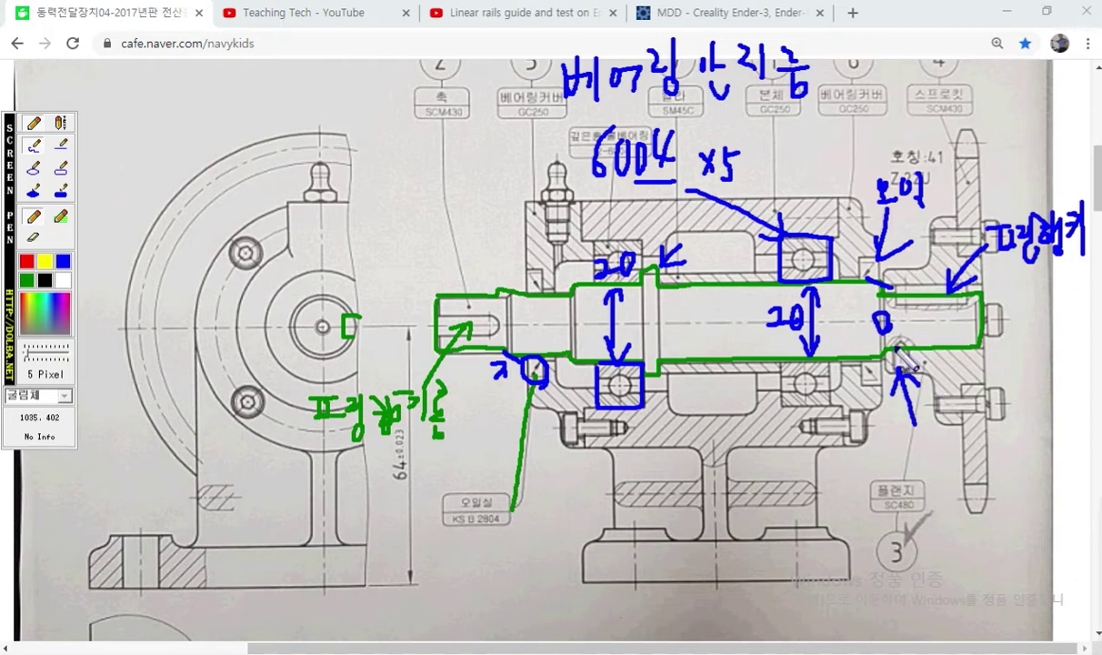
pyautogui.moveTo(898, 356)
pyautogui.mouseDown()
pyautogui.moveTo(903, 340)
pyautogui.moveTo(915, 356)
pyautogui.mouseUp()
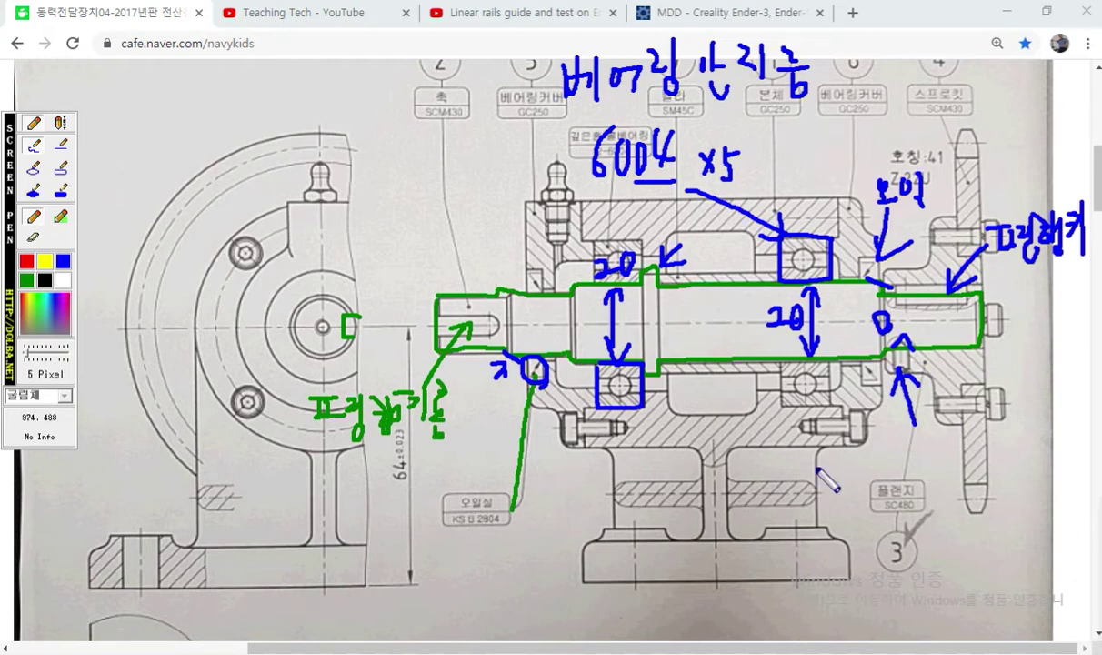
# Mark the base centre with an X, draw the shaft centreline in red and an upward arrow to it labelled 64
pyautogui.moveTo(706, 571)
pyautogui.mouseDown()
pyautogui.moveTo(732, 595)
pyautogui.moveTo(705, 596)
pyautogui.mouseUp()
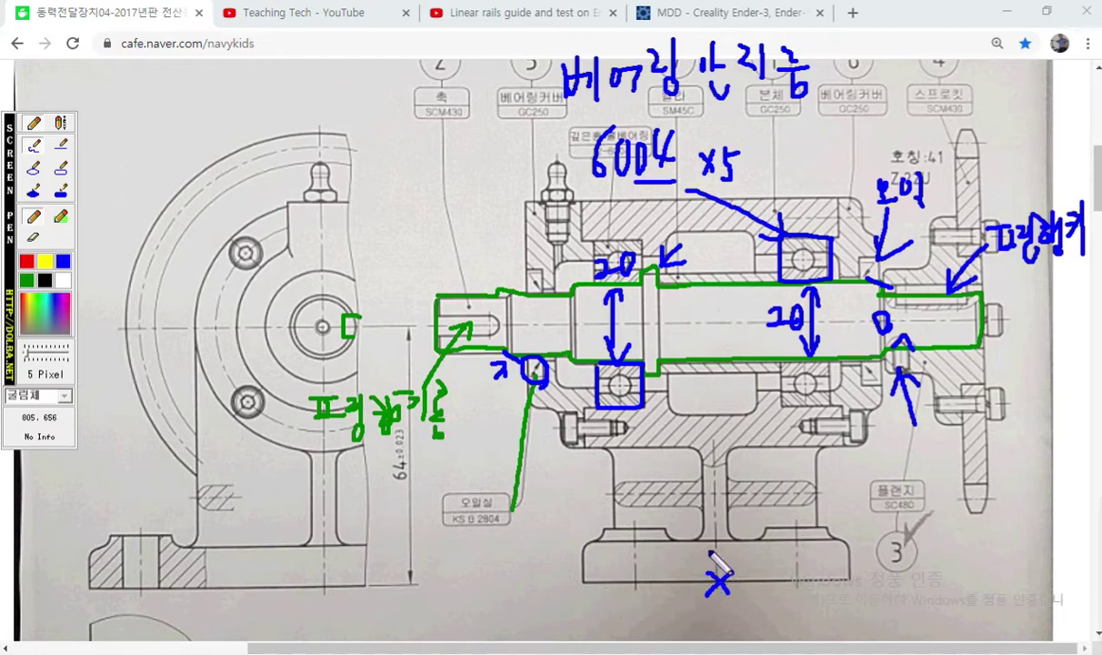
pyautogui.click(27, 262)
pyautogui.moveTo(410, 322)
pyautogui.mouseDown()
pyautogui.moveTo(505, 311)
pyautogui.moveTo(678, 322)
pyautogui.moveTo(1018, 316)
pyautogui.mouseUp()
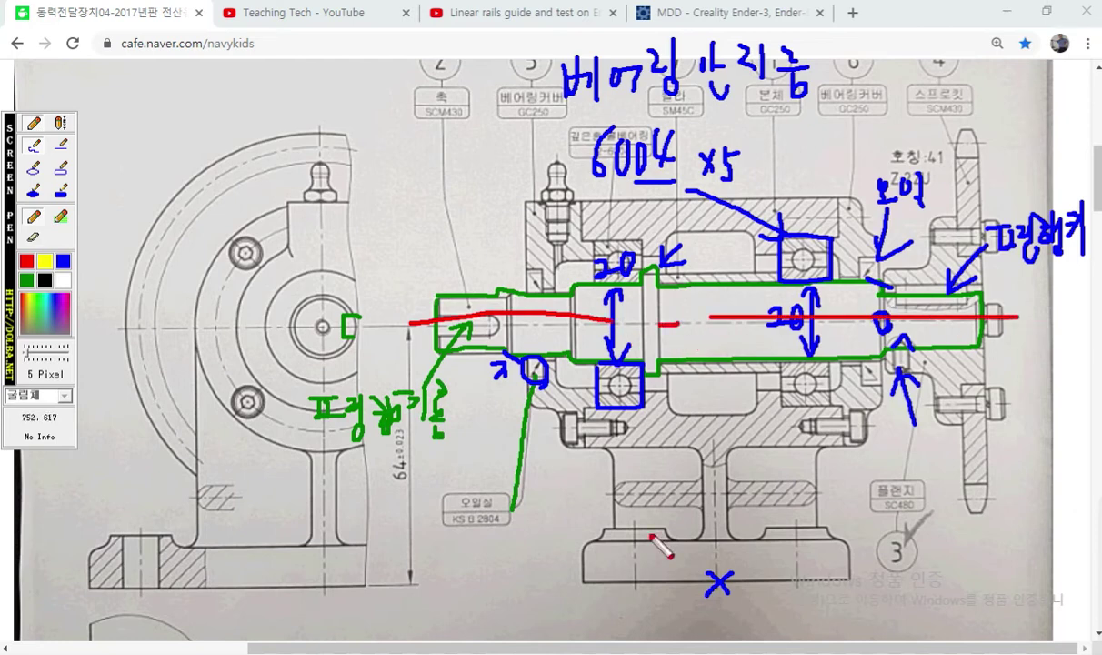
pyautogui.moveTo(709, 579)
pyautogui.mouseDown()
pyautogui.moveTo(710, 369)
pyautogui.moveTo(686, 369)
pyautogui.mouseUp()
pyautogui.moveTo(729, 336); pyautogui.dragTo(749, 380)
pyautogui.moveTo(751, 437)
pyautogui.mouseDown()
pyautogui.moveTo(736, 466)
pyautogui.moveTo(744, 455)
pyautogui.moveTo(784, 457)
pyautogui.moveTo(774, 477)
pyautogui.mouseUp()
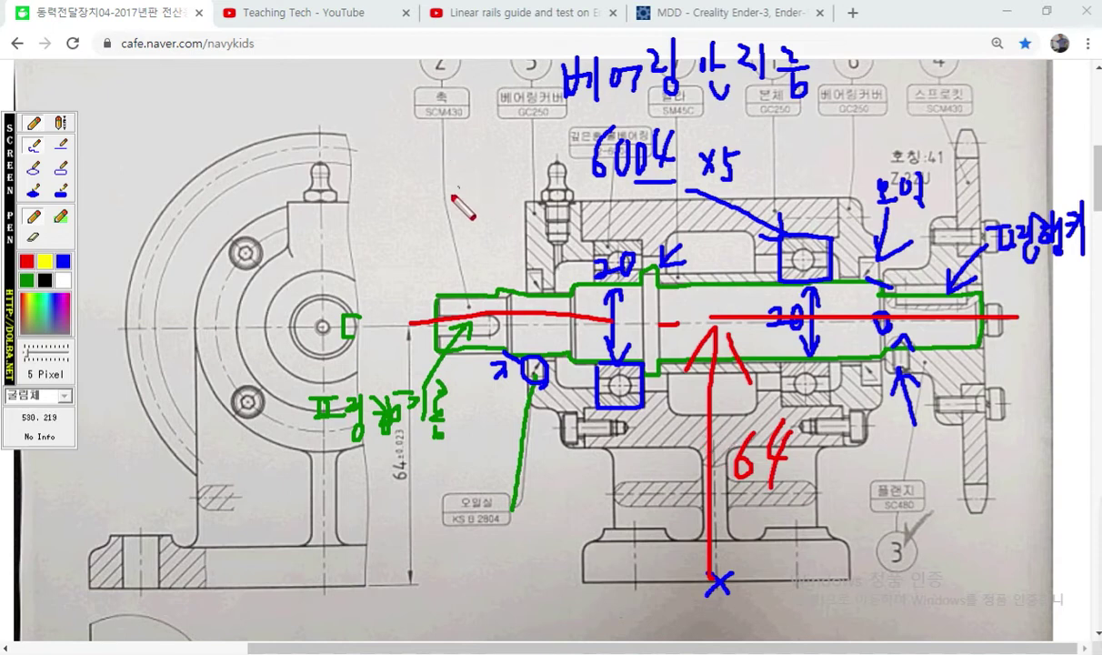
# Draw a red plane frame around the shaft, label it "우", and close the pen annotations
pyautogui.moveTo(398, 192)
pyautogui.mouseDown()
pyautogui.moveTo(398, 366)
pyautogui.moveTo(691, 410)
pyautogui.moveTo(1045, 401)
pyautogui.moveTo(968, 200)
pyautogui.moveTo(373, 218)
pyautogui.mouseUp()
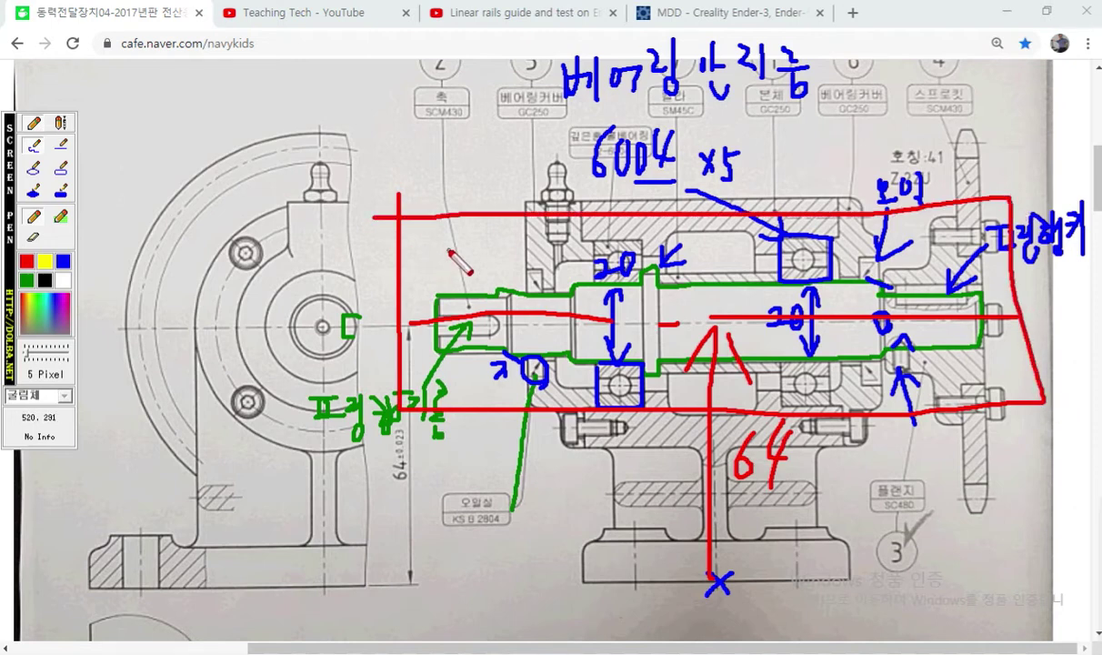
pyautogui.moveTo(425, 246)
pyautogui.mouseDown()
pyautogui.moveTo(414, 238)
pyautogui.moveTo(423, 238)
pyautogui.moveTo(420, 266)
pyautogui.mouseUp()
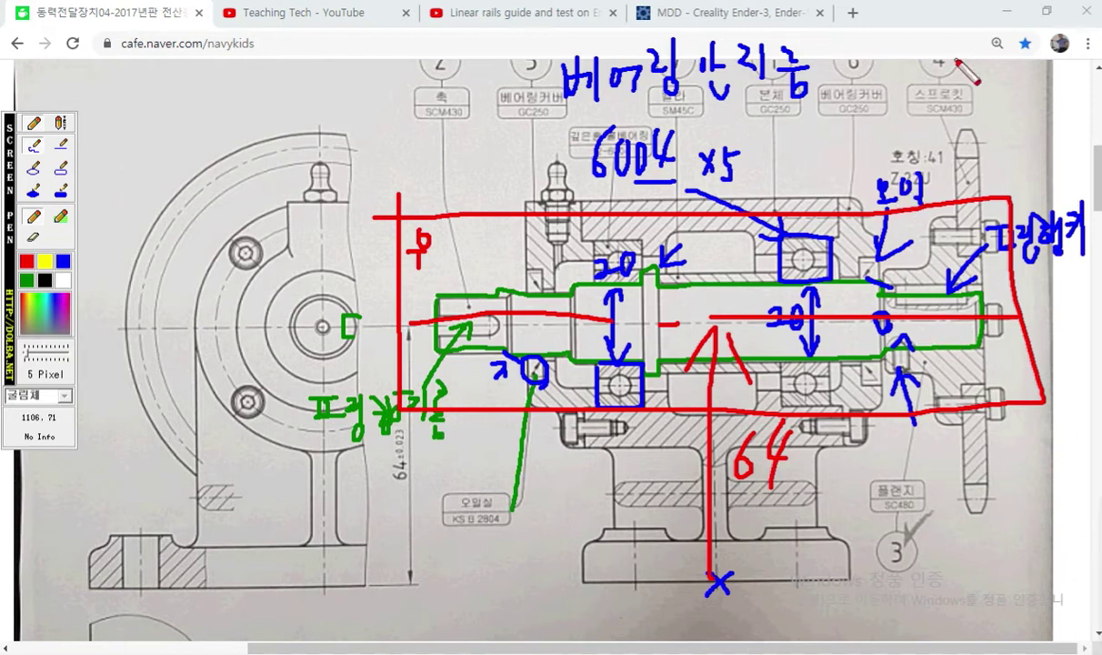
pyautogui.press('Escape')
# Switch to SOLIDWORKS, select the file 동력전달장치04 for opening and widen the dialog to show the file types
pyautogui.click(1006, 11)
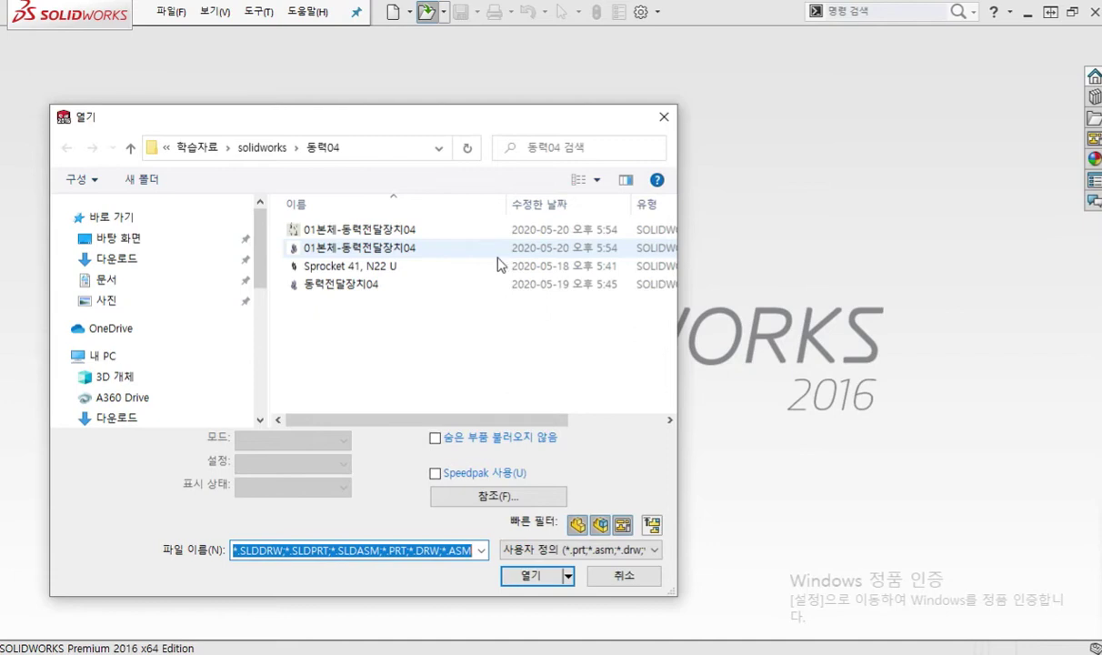
pyautogui.click(354, 289)
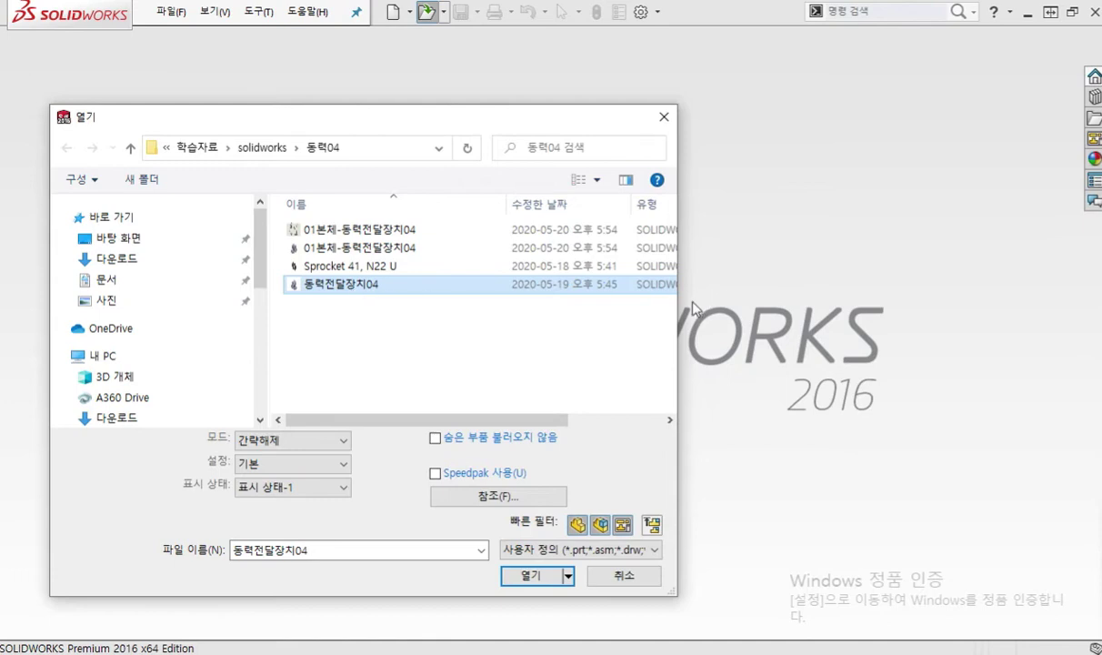
pyautogui.moveTo(681, 301); pyautogui.dragTo(908, 301)
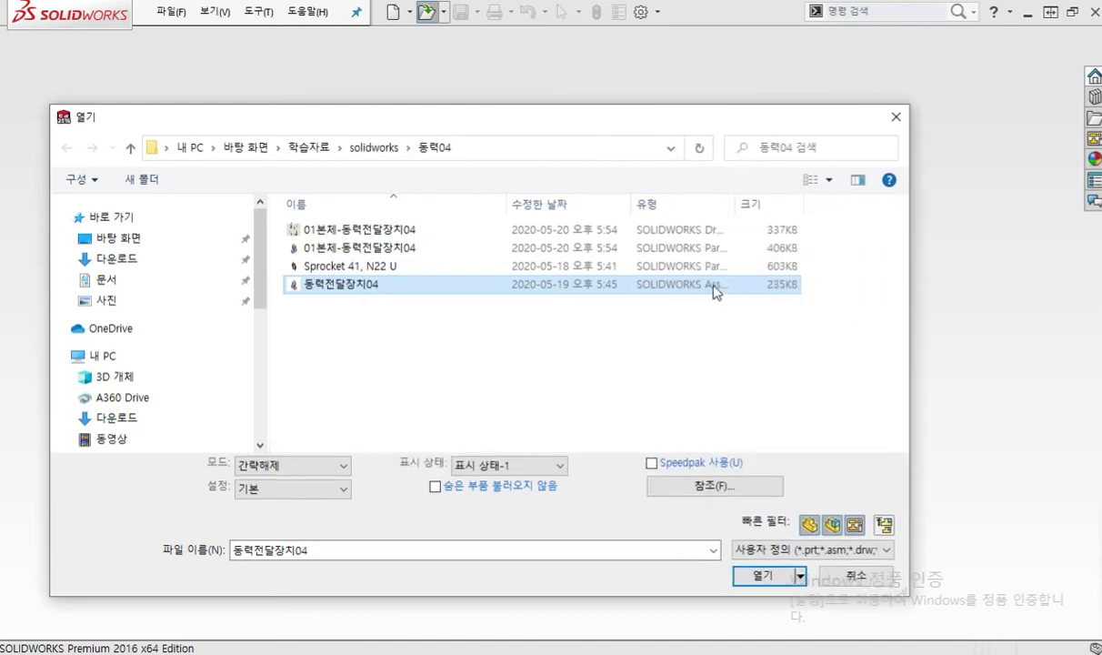
# Write "ASSY" in red at the file's type, circle and annotate the name 동력전달장치04, and clear the pen marks
pyautogui.hotkey('ctrl', 'shift', 'p')
pyautogui.moveTo(716, 276)
pyautogui.mouseDown()
pyautogui.moveTo(713, 300)
pyautogui.moveTo(720, 284)
pyautogui.moveTo(751, 284)
pyautogui.moveTo(754, 304)
pyautogui.moveTo(778, 289)
pyautogui.mouseUp()
pyautogui.moveTo(800, 275); pyautogui.dragTo(689, 358)
pyautogui.moveTo(309, 308)
pyautogui.mouseDown()
pyautogui.moveTo(346, 303)
pyautogui.moveTo(335, 328)
pyautogui.moveTo(347, 339)
pyautogui.moveTo(354, 303)
pyautogui.moveTo(400, 309)
pyautogui.moveTo(413, 339)
pyautogui.mouseUp()
pyautogui.moveTo(439, 296)
pyautogui.mouseDown()
pyautogui.moveTo(489, 335)
pyautogui.moveTo(437, 344)
pyautogui.mouseUp()
pyautogui.moveTo(387, 289)
pyautogui.mouseDown()
pyautogui.moveTo(305, 296)
pyautogui.moveTo(364, 264)
pyautogui.moveTo(389, 286)
pyautogui.mouseUp()
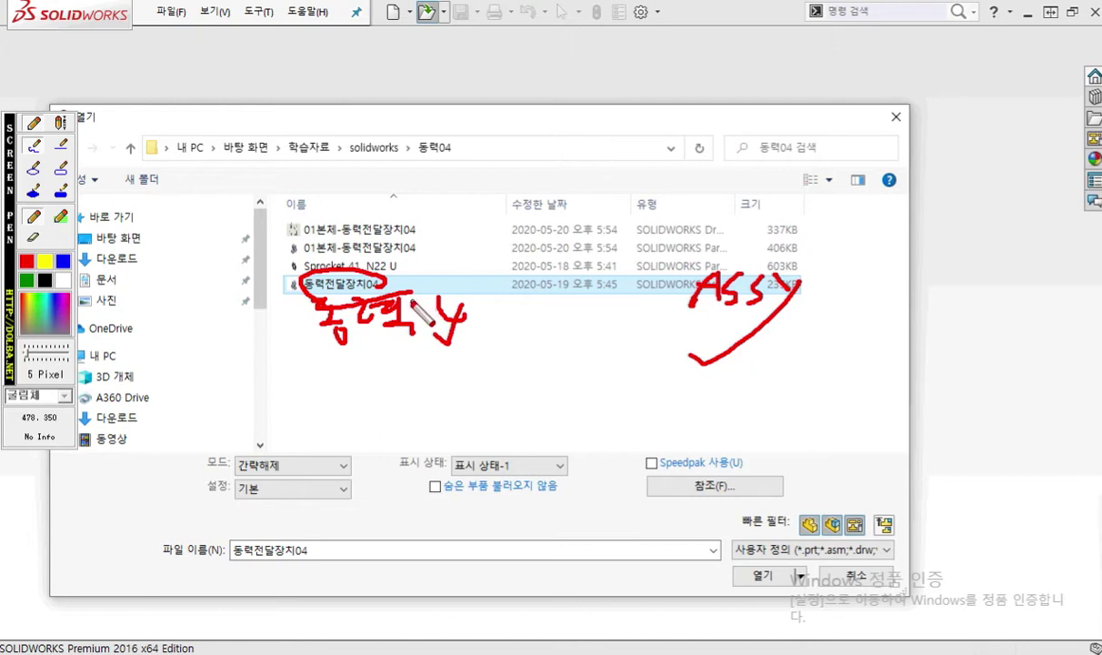
pyautogui.press('Escape')
# Open the 동력전달장치04 assembly, rebuild it and show it in isometric view with its component tree collapsed
pyautogui.click(336, 284)
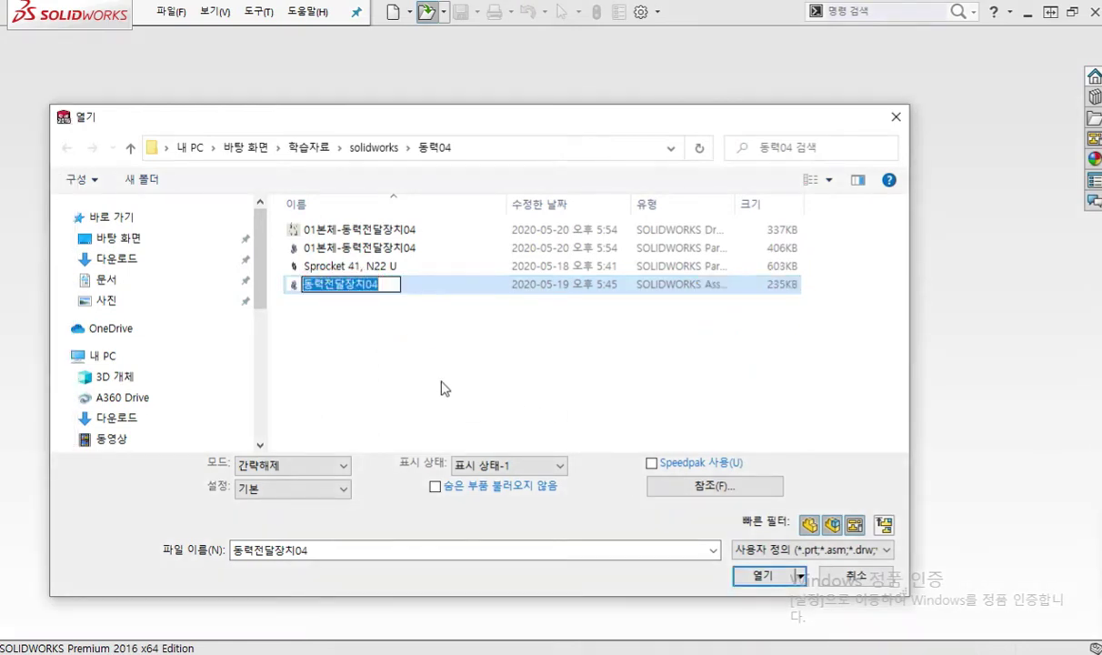
pyautogui.click(337, 291)
pyautogui.click(751, 577)
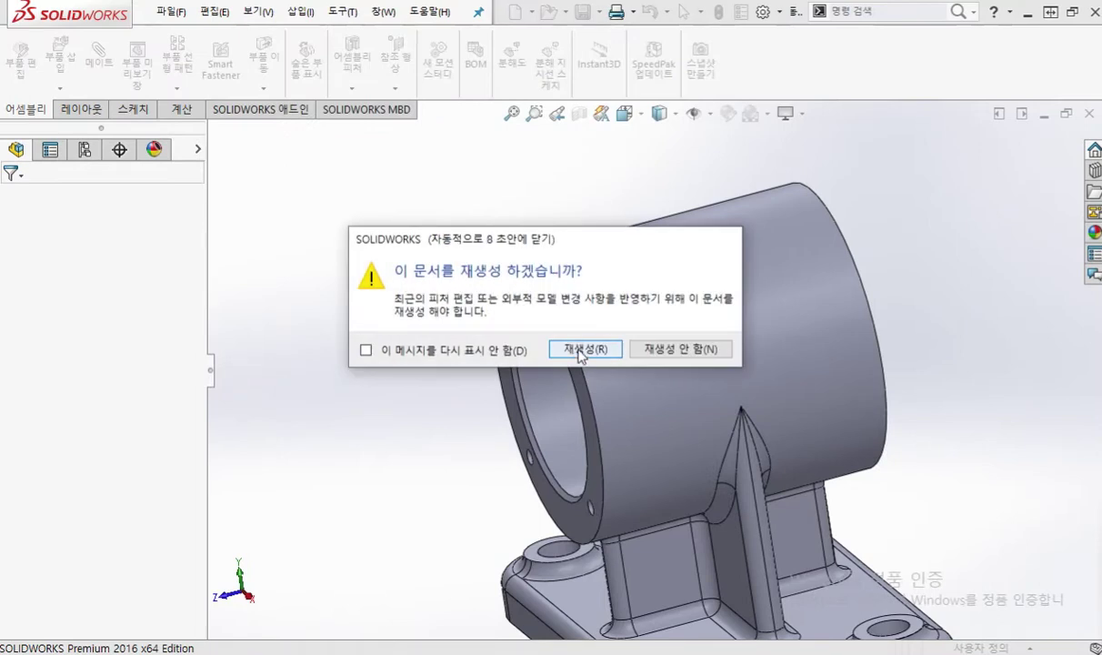
pyautogui.click(582, 351)
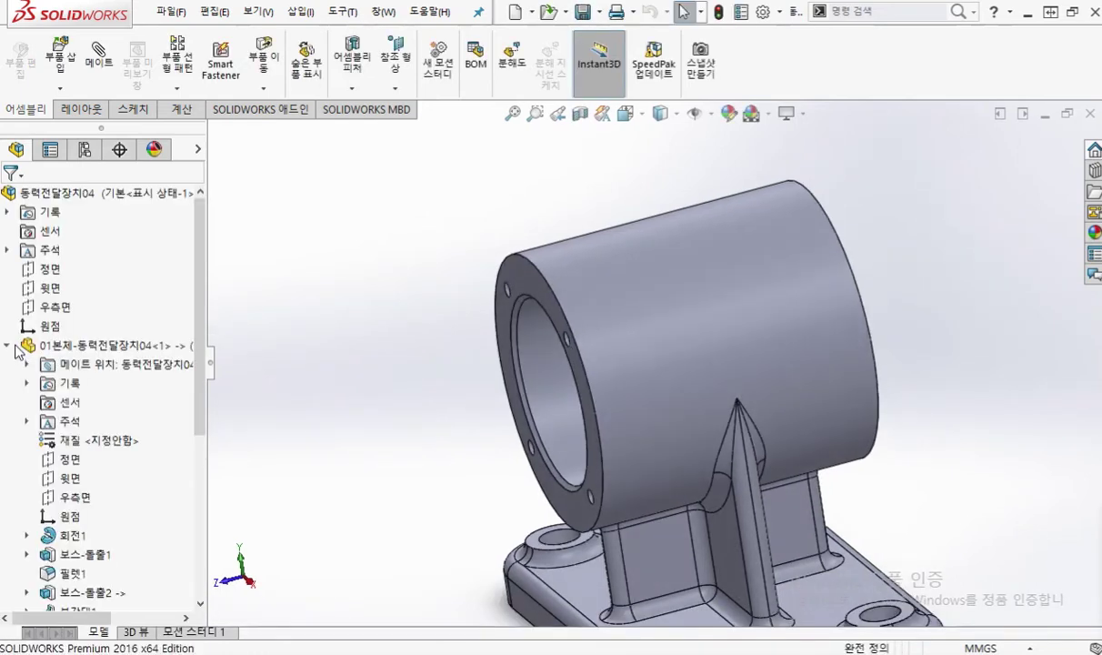
pyautogui.scroll(3, 659, 405)
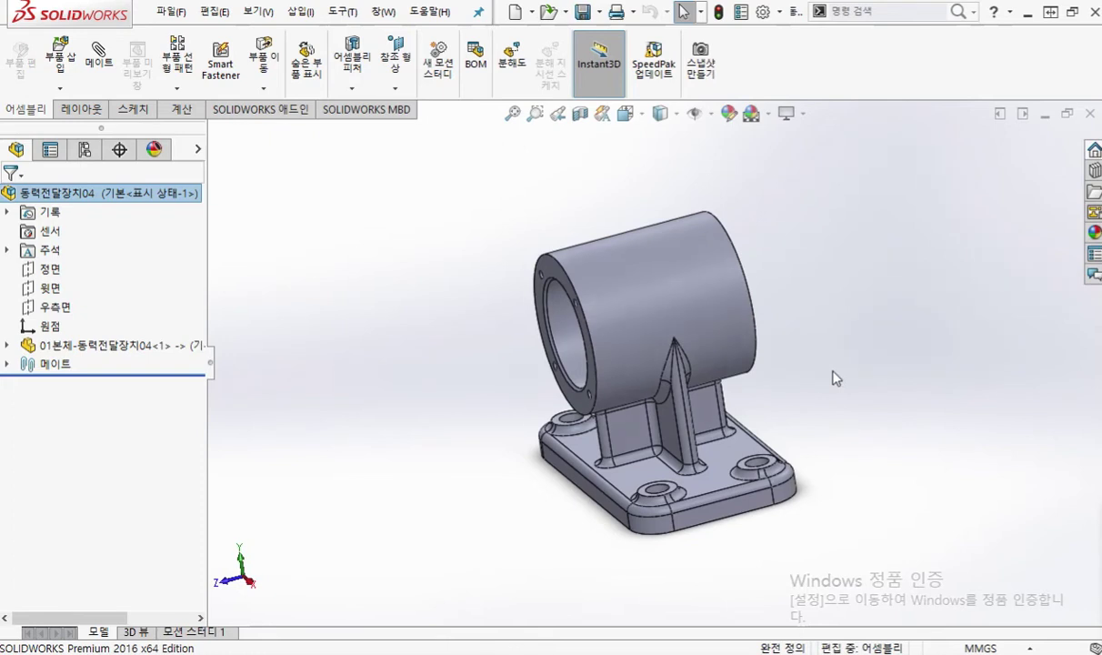
pyautogui.hotkey('ctrl', '7')
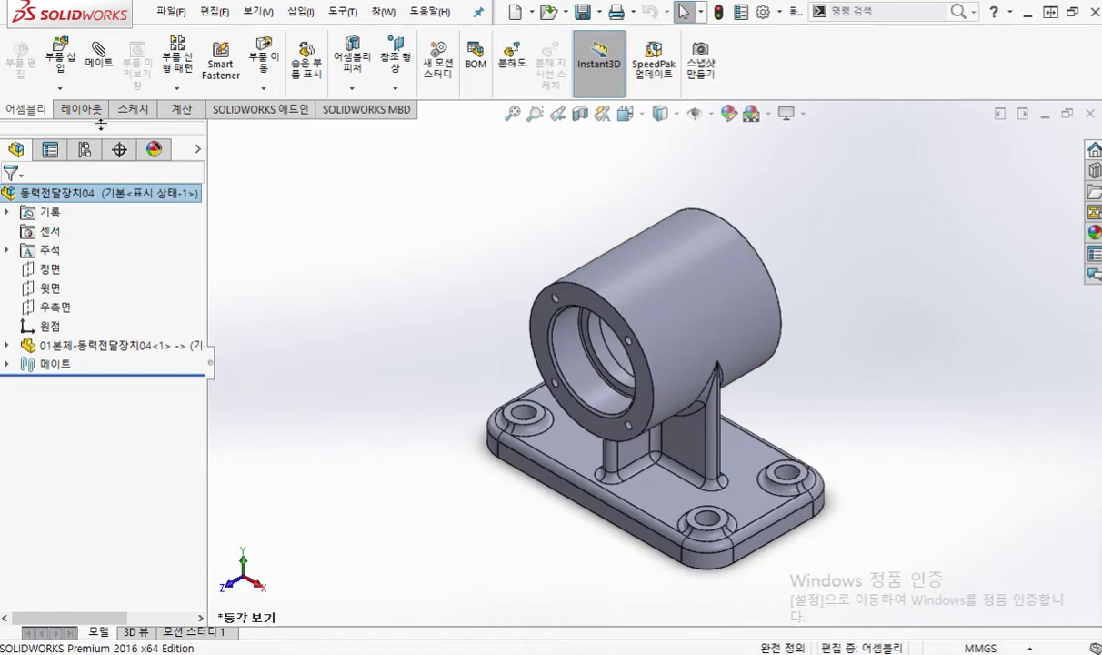
# Circle the 새 파트 option in red with an arrow and frame the 우측면 plane in the tree
pyautogui.click(60, 89)
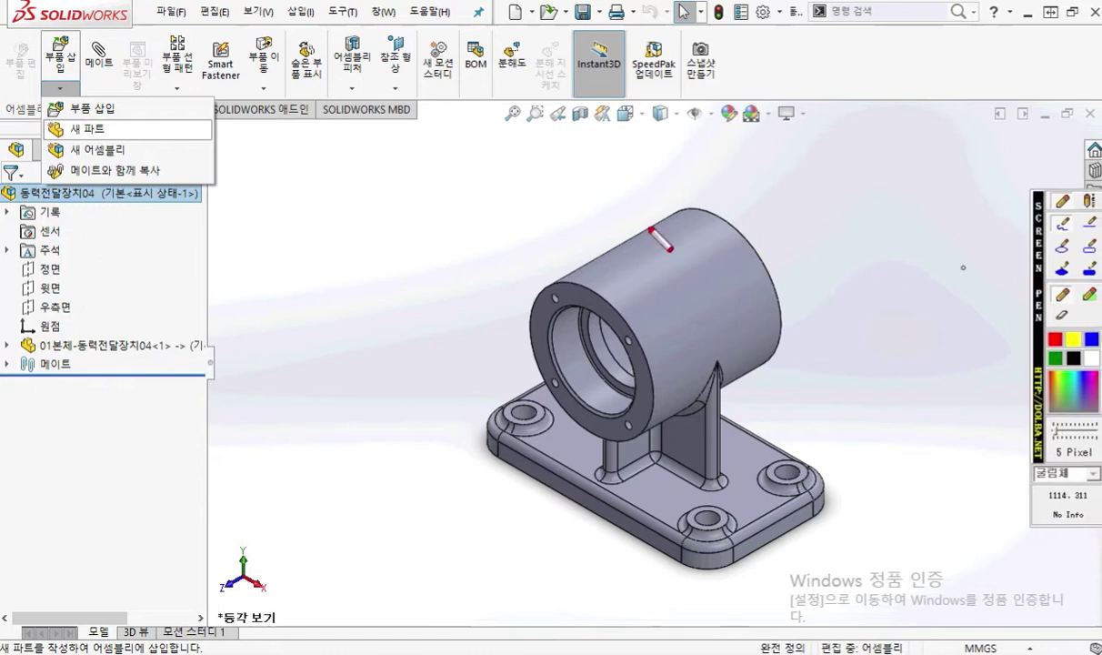
pyautogui.moveTo(134, 131)
pyautogui.mouseDown()
pyautogui.moveTo(54, 137)
pyautogui.moveTo(109, 142)
pyautogui.mouseUp()
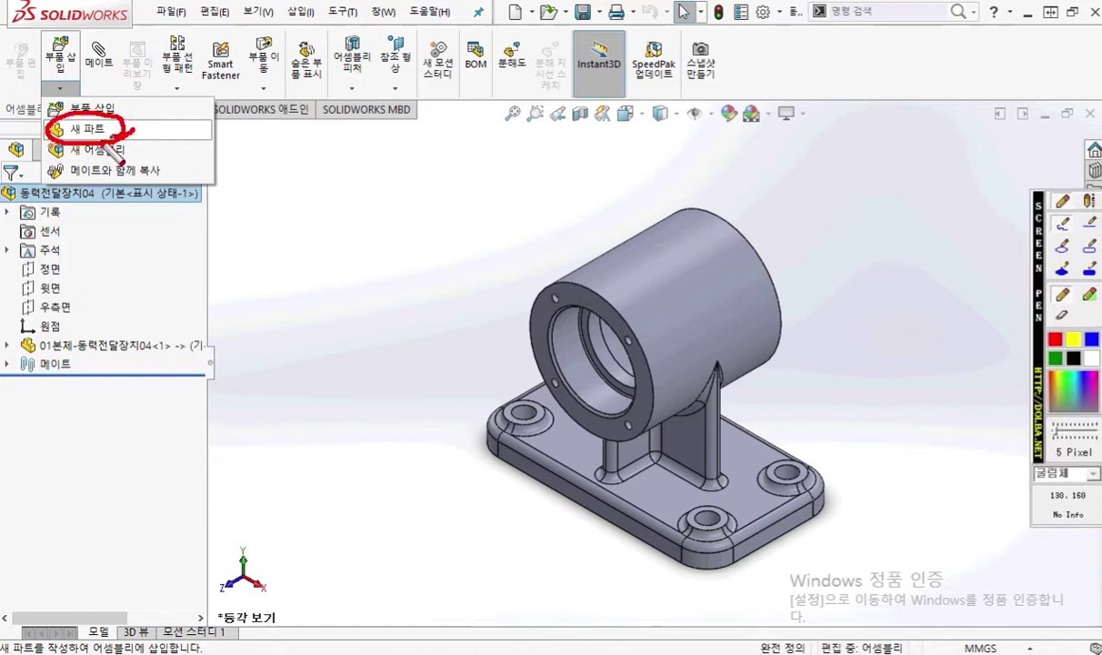
pyautogui.moveTo(20, 319)
pyautogui.mouseDown()
pyautogui.moveTo(98, 301)
pyautogui.moveTo(20, 309)
pyautogui.moveTo(22, 320)
pyautogui.mouseUp()
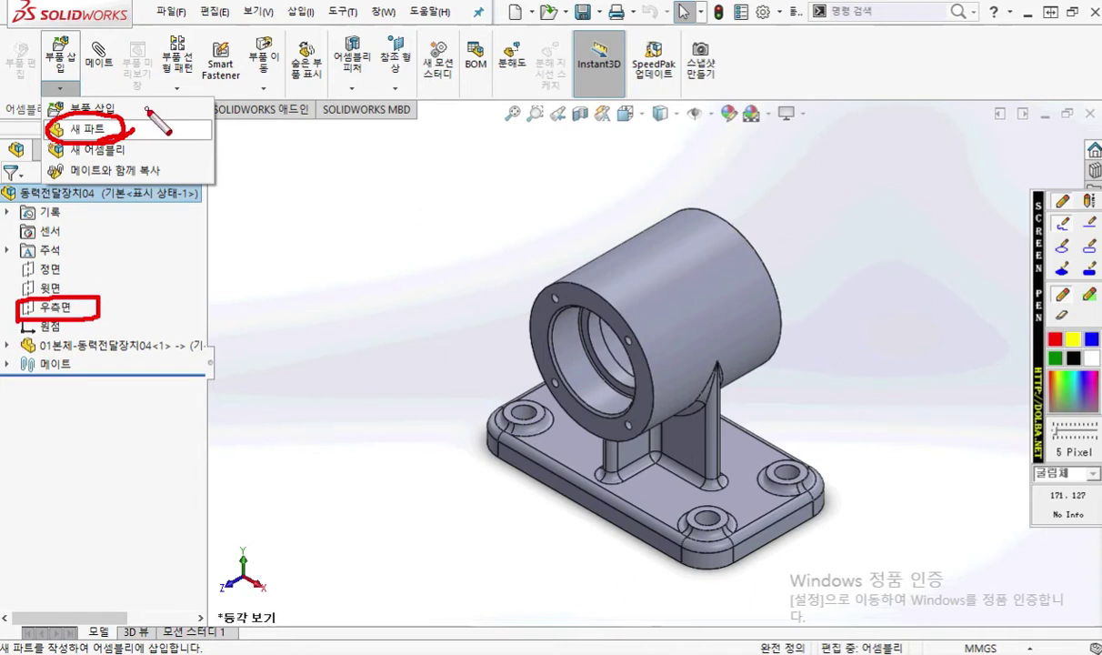
pyautogui.moveTo(161, 106)
pyautogui.mouseDown()
pyautogui.moveTo(137, 132)
pyautogui.moveTo(183, 144)
pyautogui.mouseUp()
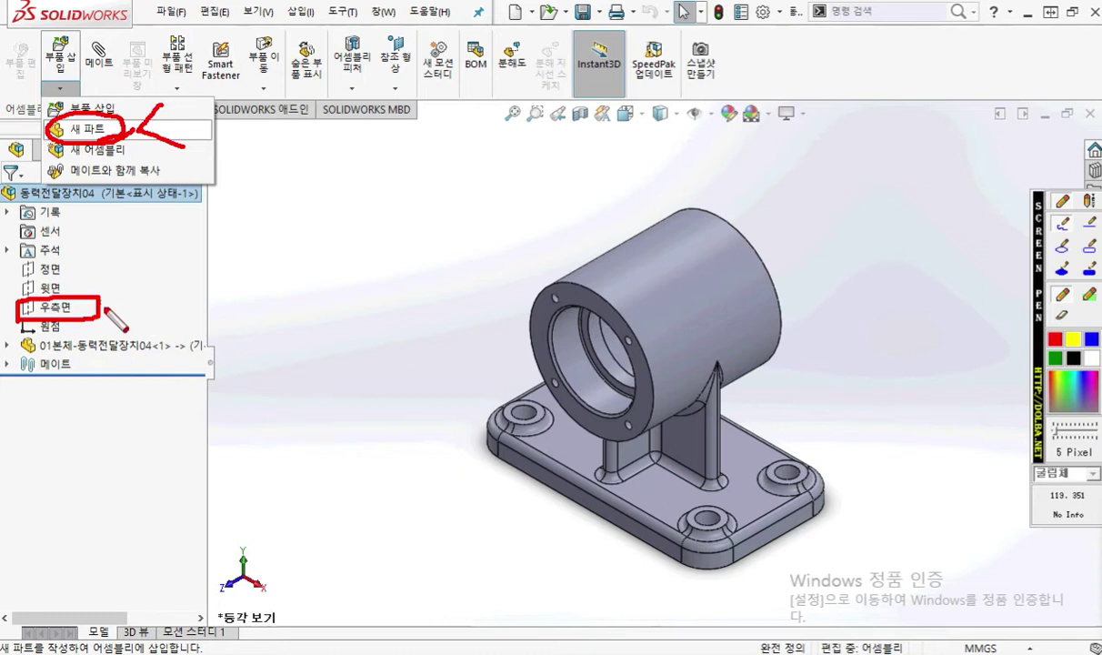
# Write red notes below the tree, link them to the framed 우측면 plane, and clear all pen marks
pyautogui.moveTo(50, 397)
pyautogui.mouseDown()
pyautogui.moveTo(91, 397)
pyautogui.moveTo(63, 418)
pyautogui.mouseUp()
pyautogui.moveTo(62, 415); pyautogui.dragTo(136, 420)
pyautogui.moveTo(102, 309)
pyautogui.mouseDown()
pyautogui.moveTo(144, 441)
pyautogui.moveTo(119, 491)
pyautogui.moveTo(91, 479)
pyautogui.moveTo(116, 520)
pyautogui.moveTo(117, 501)
pyautogui.mouseUp()
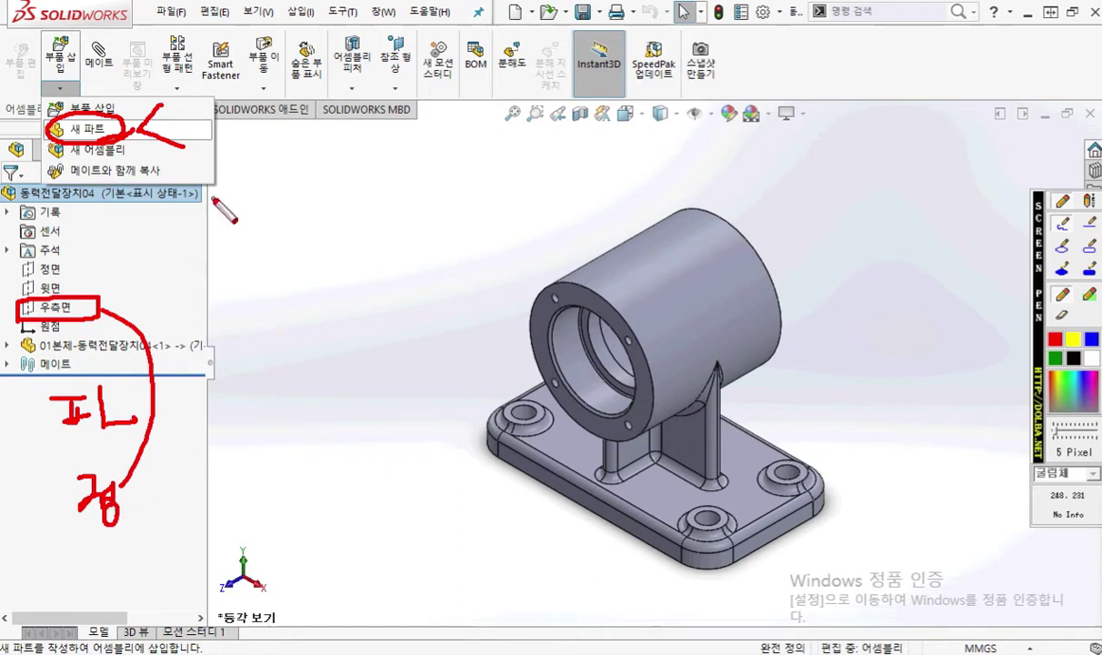
pyautogui.rightClick(82, 123)
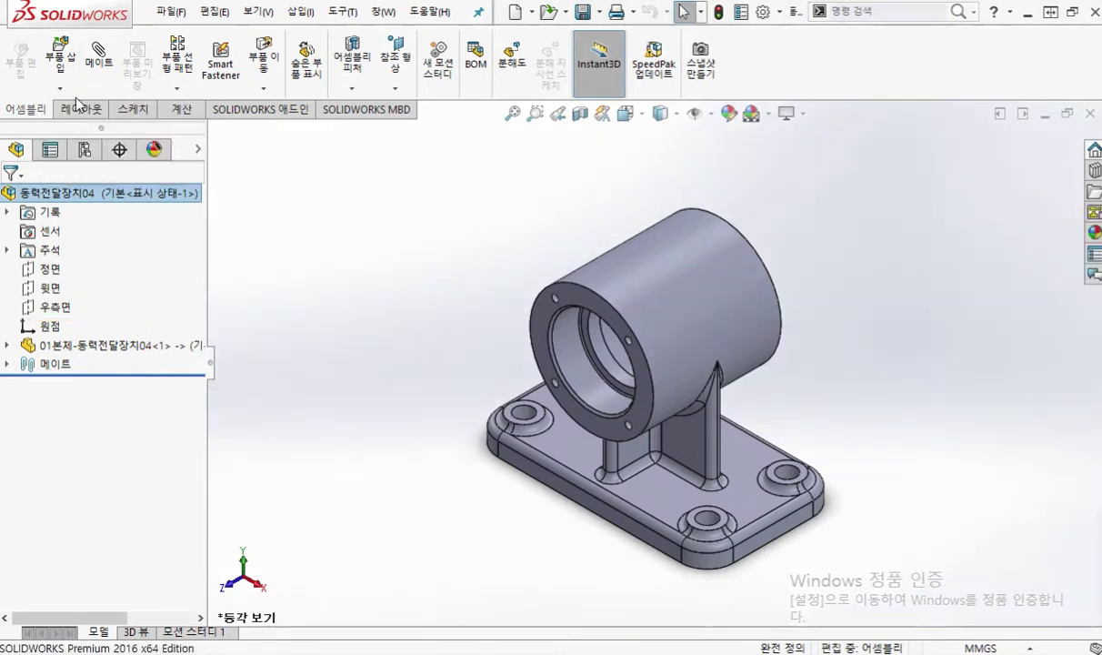
# Insert a new part into the assembly and place it on the assembly's 우측면 plane
pyautogui.click(70, 89)
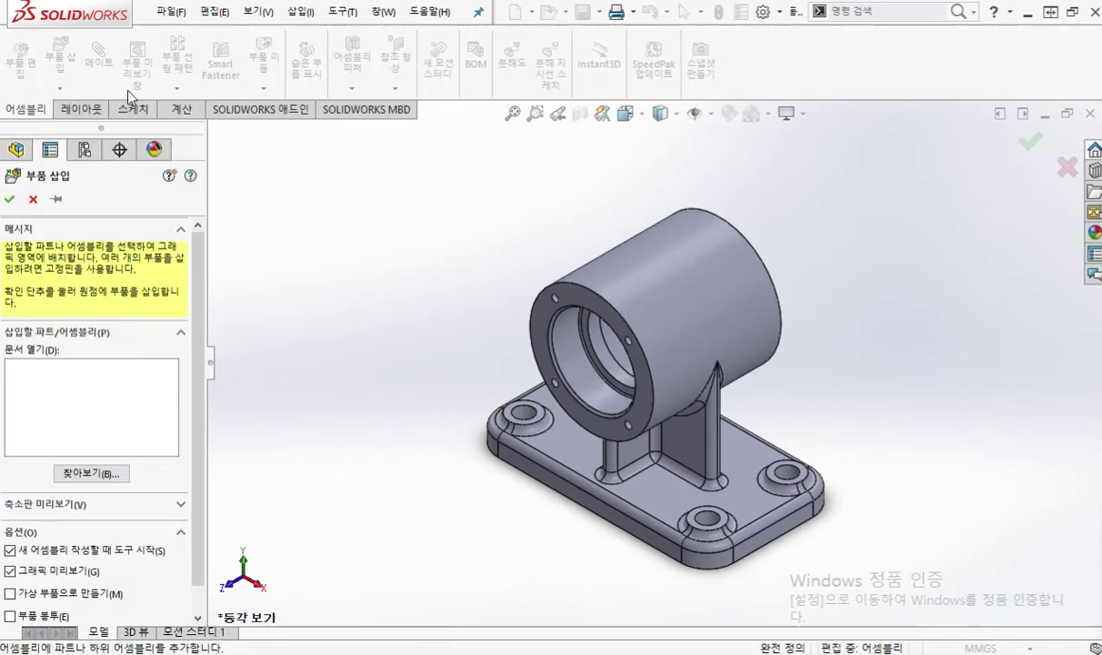
pyautogui.press('Escape')
pyautogui.click(60, 88)
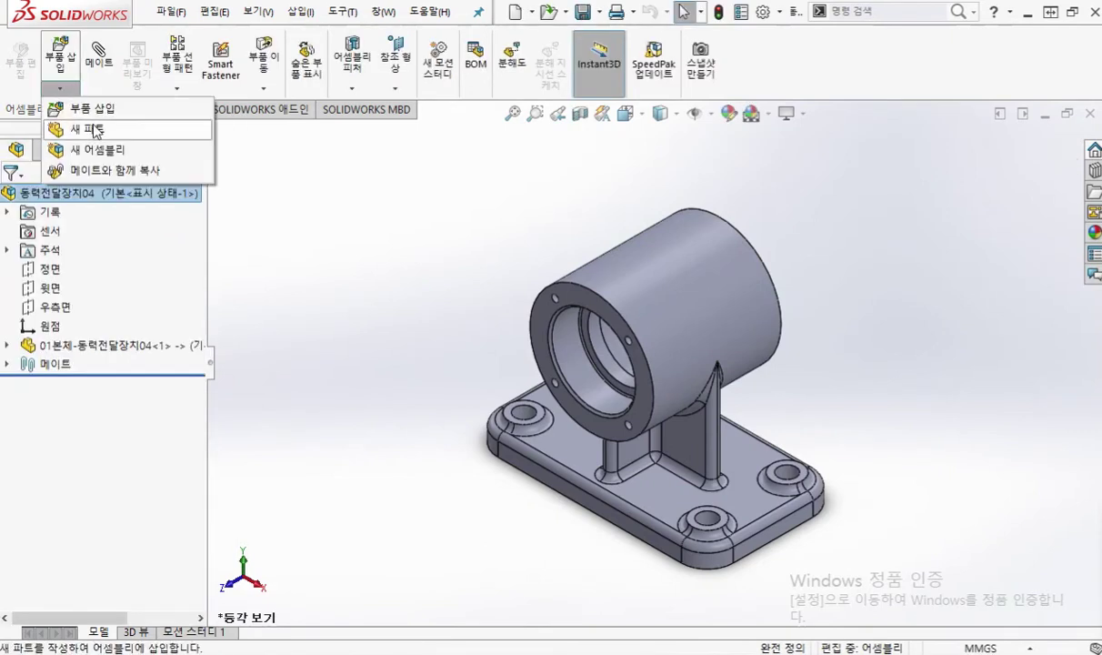
pyautogui.click(95, 130)
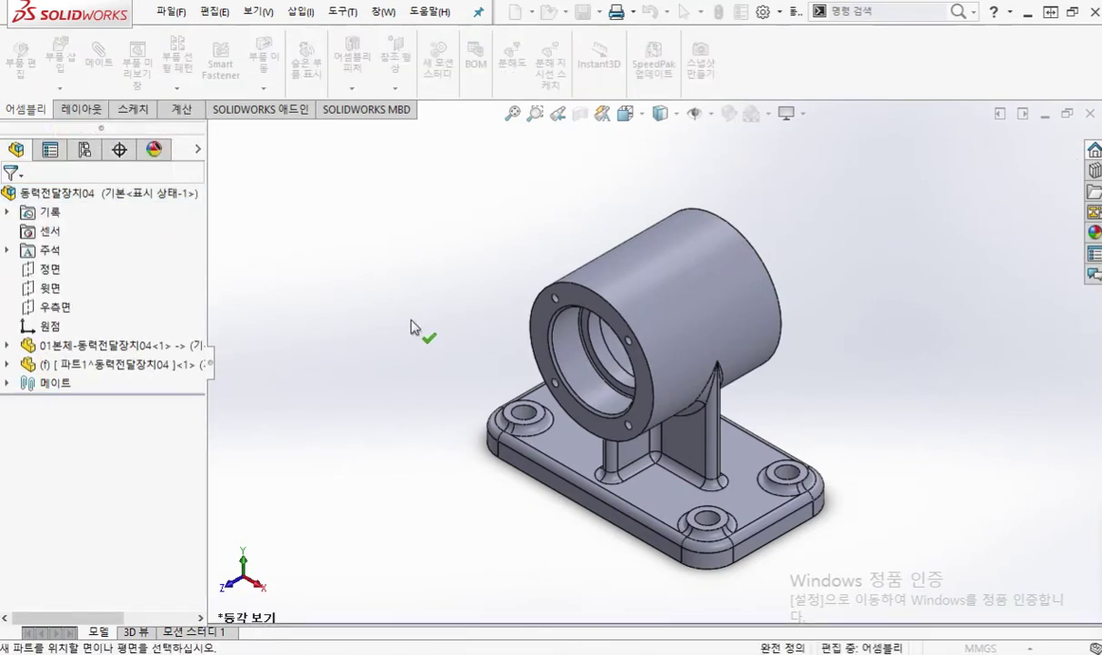
pyautogui.click(56, 314)
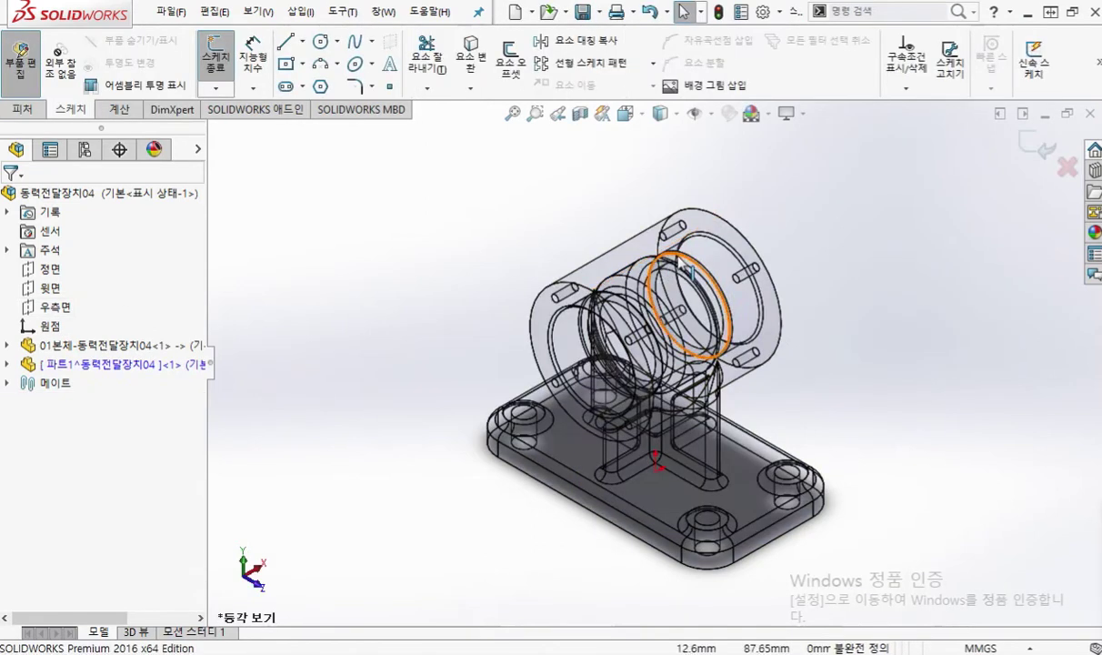
# Highlight the 우측면 plane, trace its outline in red on the model and link it to its tree entry
pyautogui.click(56, 314)
pyautogui.hotkey('ctrl', 'shift', 'p')
pyautogui.moveTo(754, 194)
pyautogui.mouseDown()
pyautogui.moveTo(659, 238)
pyautogui.moveTo(583, 356)
pyautogui.mouseUp()
pyautogui.moveTo(589, 427)
pyautogui.mouseDown()
pyautogui.moveTo(655, 496)
pyautogui.moveTo(727, 182)
pyautogui.mouseUp()
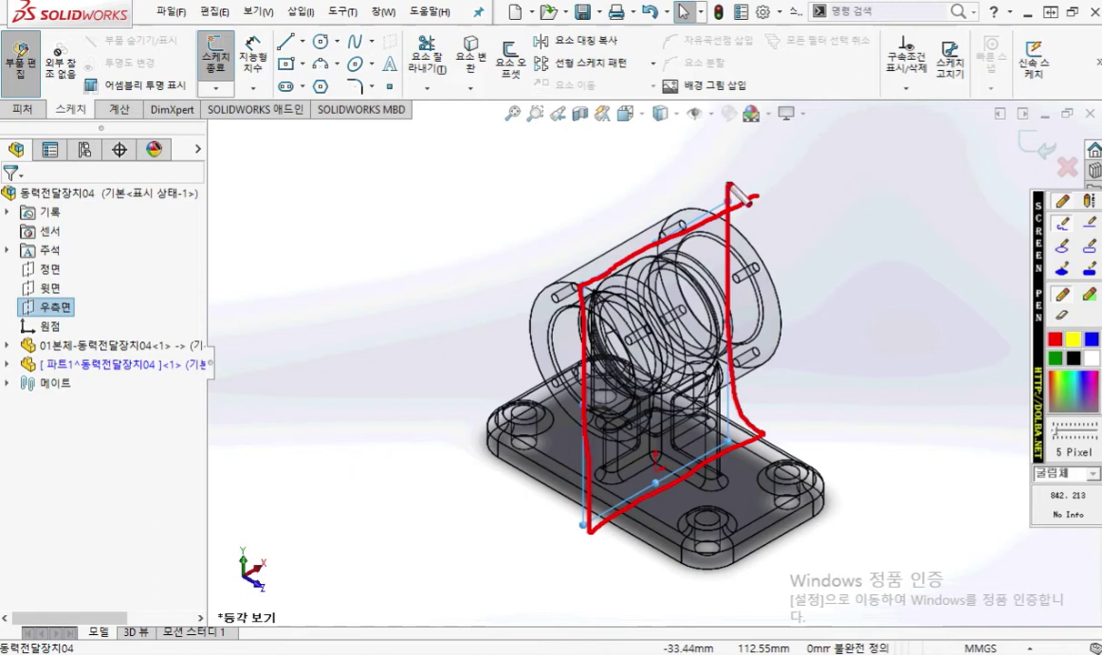
pyautogui.moveTo(72, 302); pyautogui.dragTo(303, 265)
pyautogui.moveTo(402, 276); pyautogui.dragTo(523, 300)
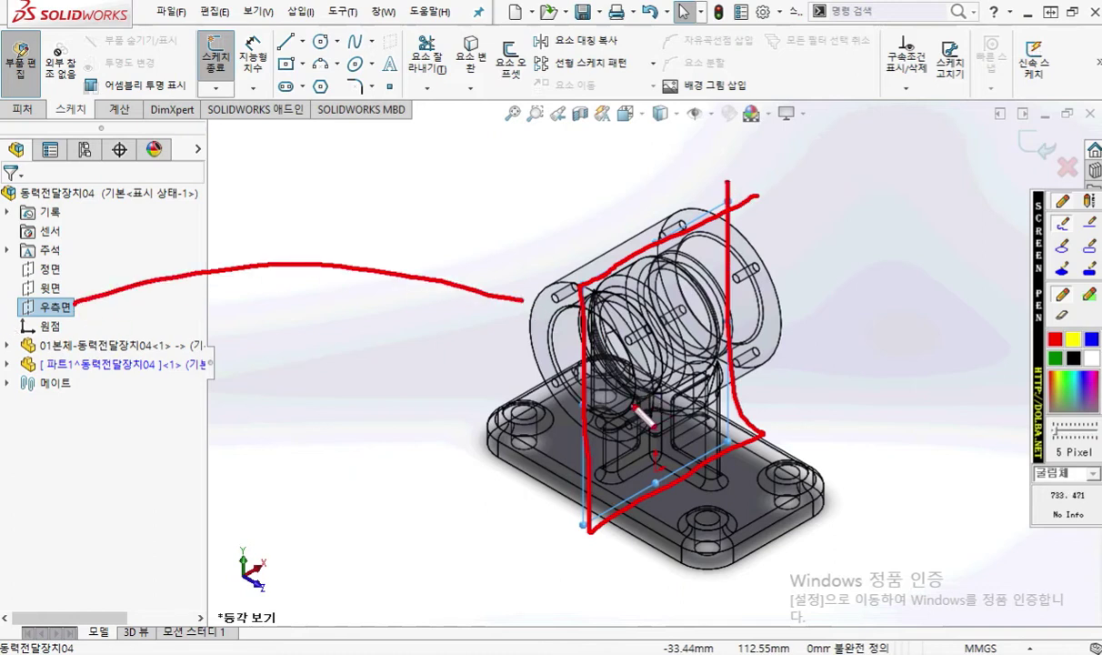
# Draw the shaft axis, stepped half-profile and a revolve arrow in red on the housing, and clear the marks
pyautogui.moveTo(466, 460)
pyautogui.mouseDown()
pyautogui.moveTo(627, 366)
pyautogui.moveTo(733, 346)
pyautogui.moveTo(891, 244)
pyautogui.mouseUp()
pyautogui.moveTo(533, 411)
pyautogui.mouseDown()
pyautogui.moveTo(557, 353)
pyautogui.moveTo(607, 316)
pyautogui.moveTo(750, 275)
pyautogui.moveTo(794, 289)
pyautogui.mouseUp()
pyautogui.moveTo(662, 345); pyautogui.dragTo(616, 382)
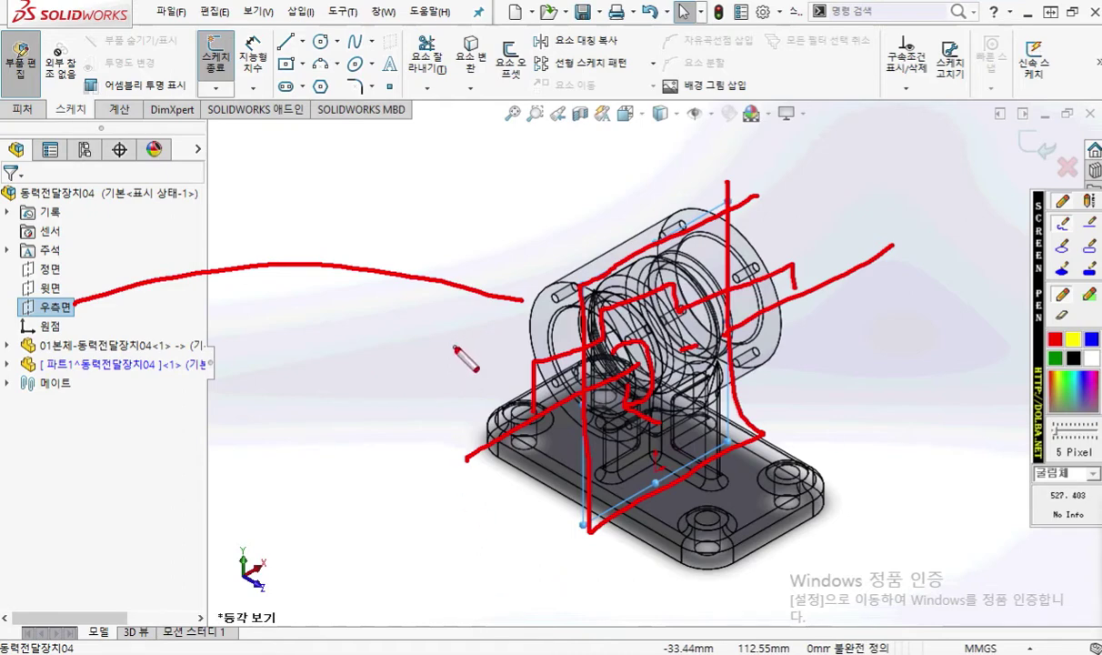
pyautogui.press('Escape')
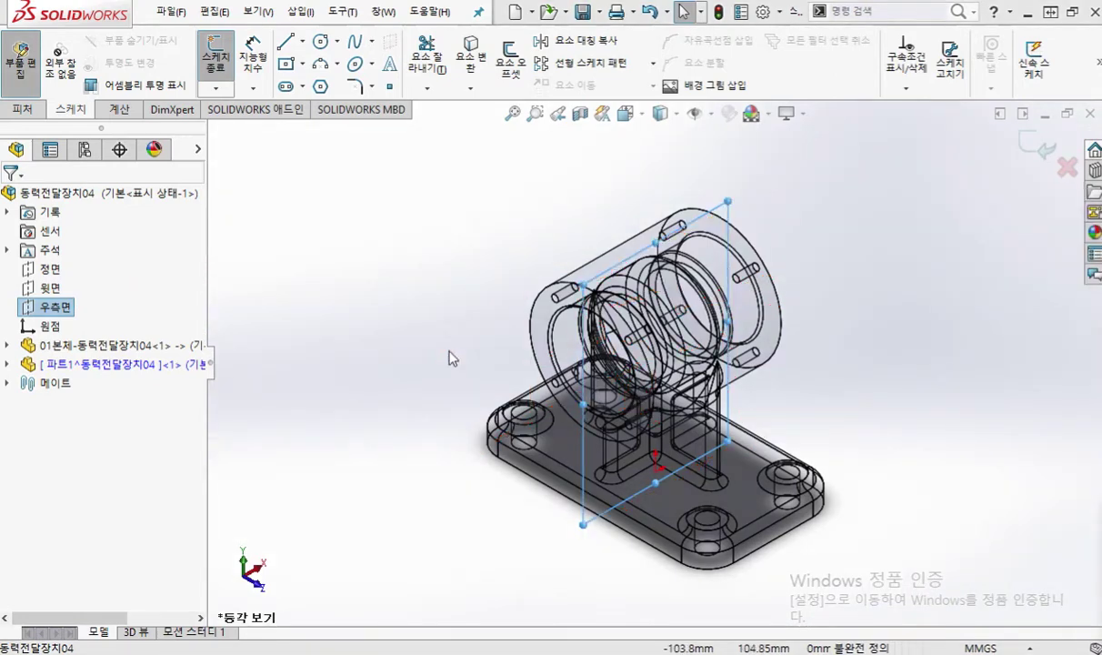
# View the sketch plane head-on and sketch a horizontal centreline about 152 mm long across the housing bore
pyautogui.hotkey('ctrl', '8')
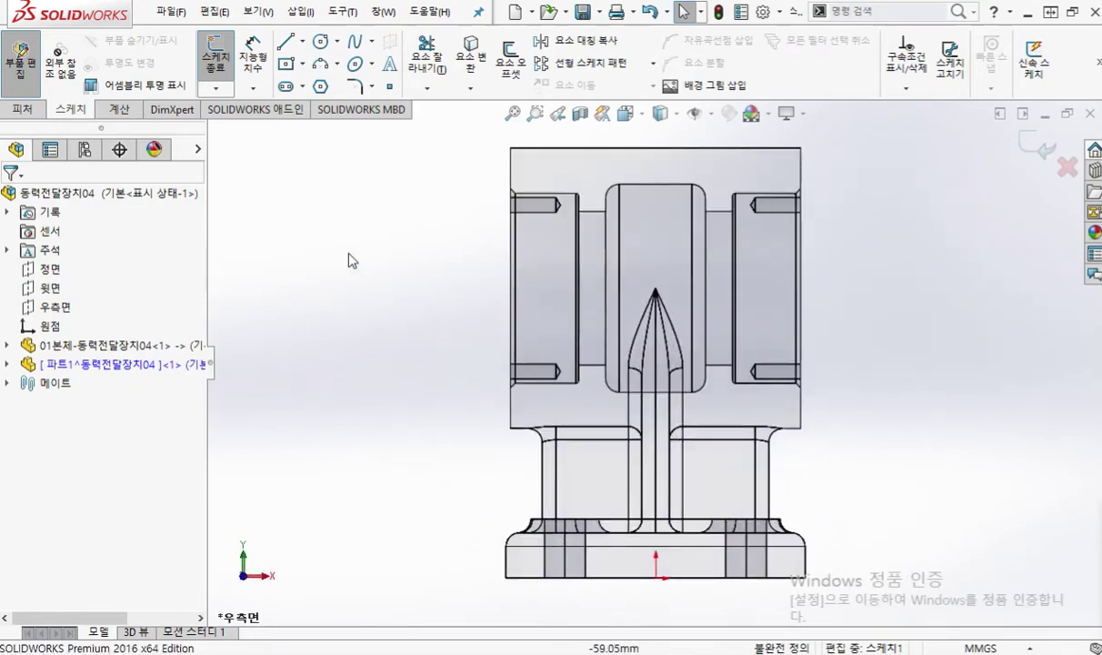
pyautogui.click(304, 42)
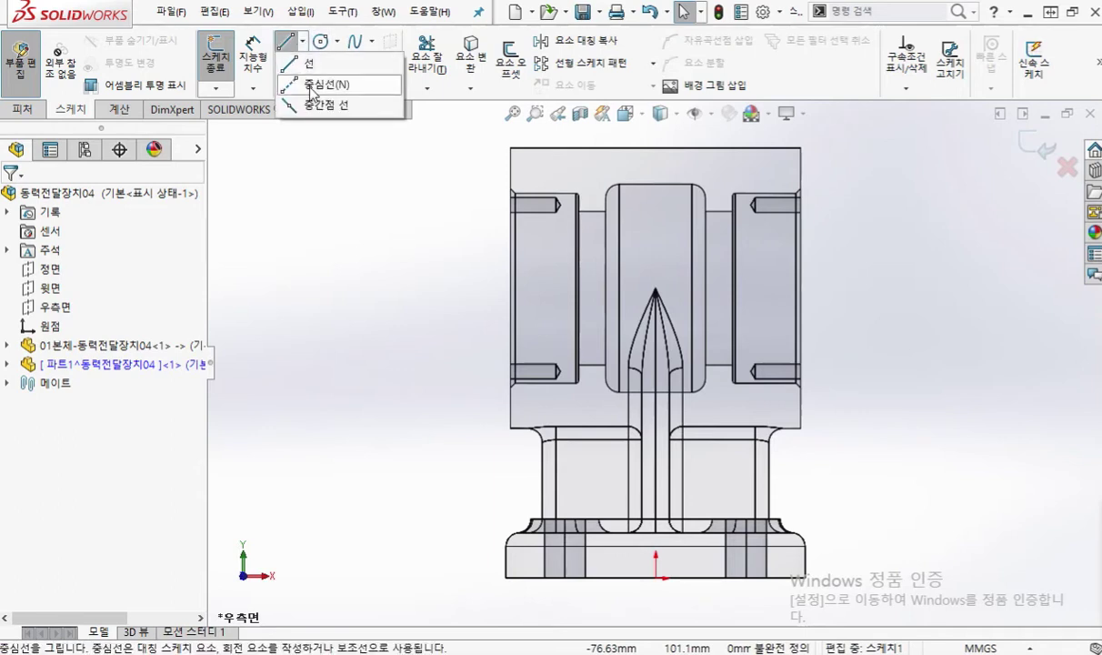
pyautogui.click(311, 86)
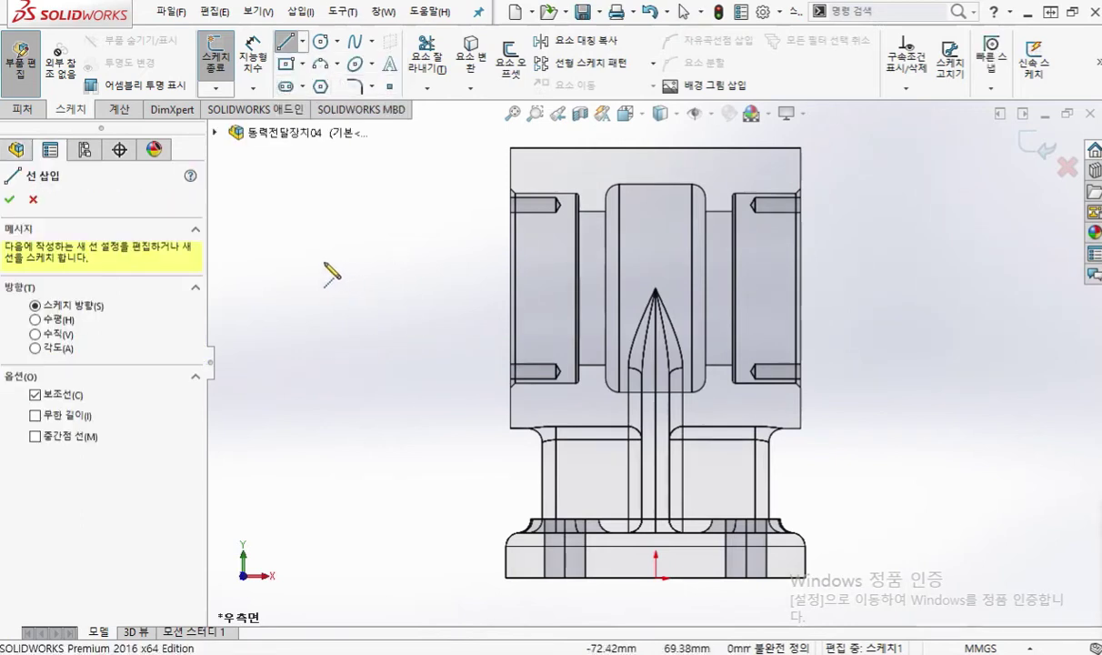
pyautogui.click(294, 256)
pyautogui.click(984, 273)
pyautogui.rightClick(937, 338)
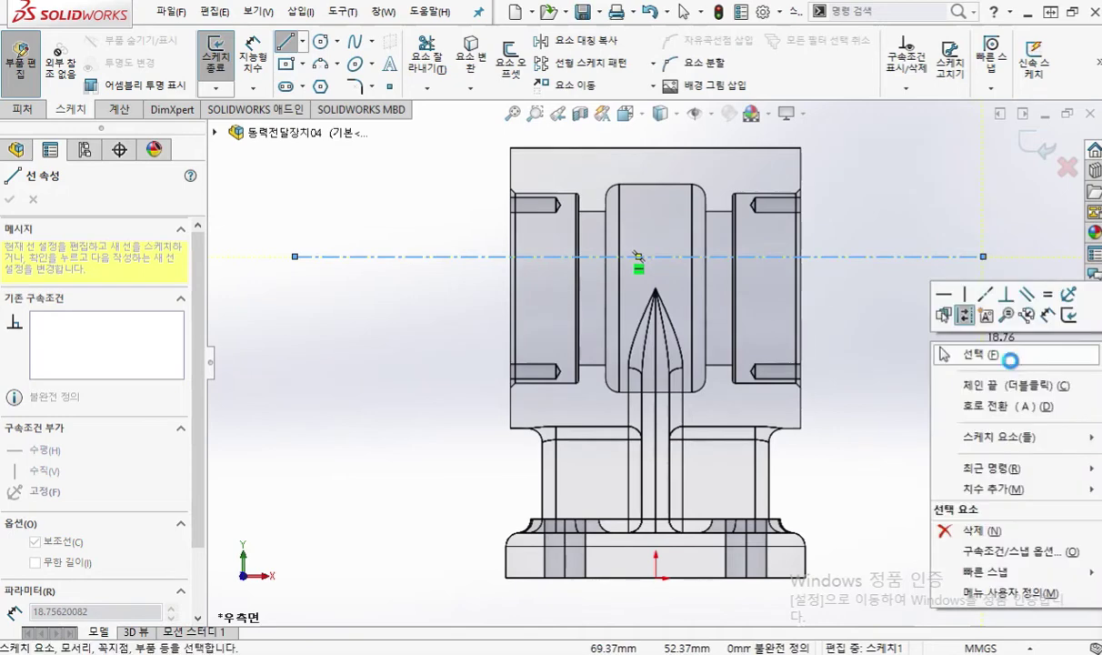
pyautogui.click(955, 350)
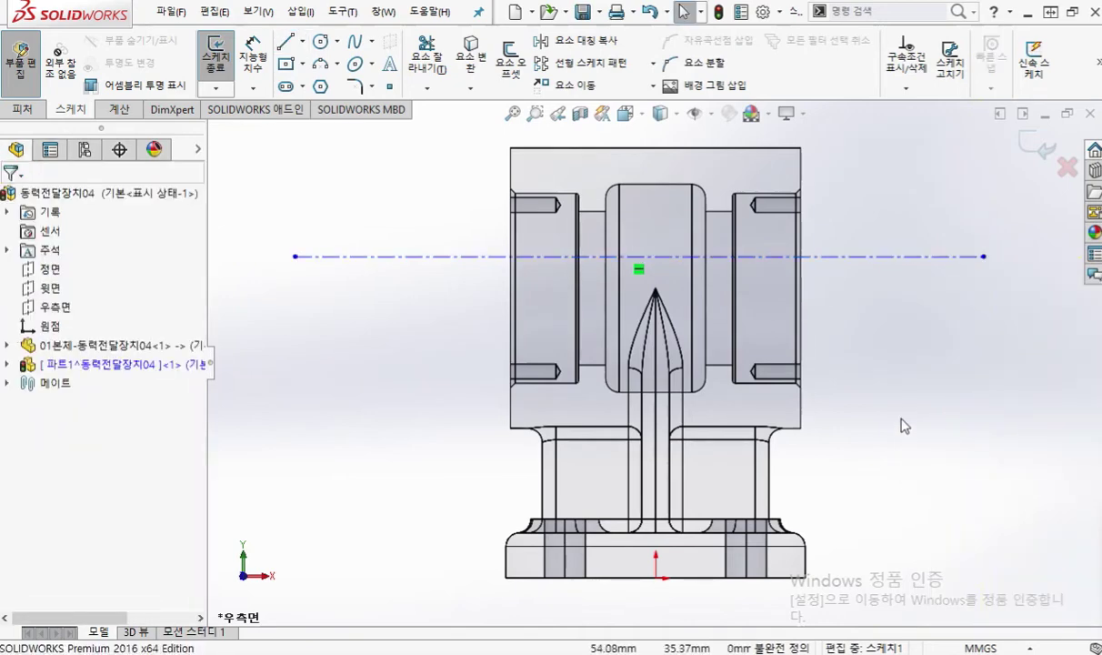
# Dimension the centreline's height above the origin as 64 mm and fit the model in view
pyautogui.rightClick(900, 173)
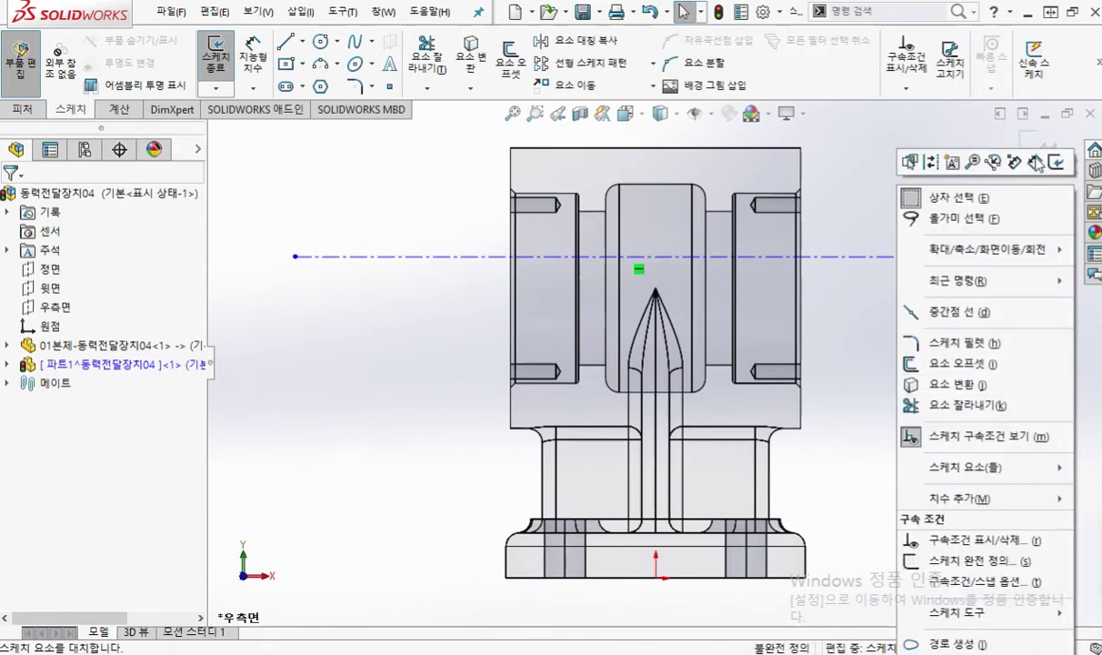
pyautogui.click(1039, 169)
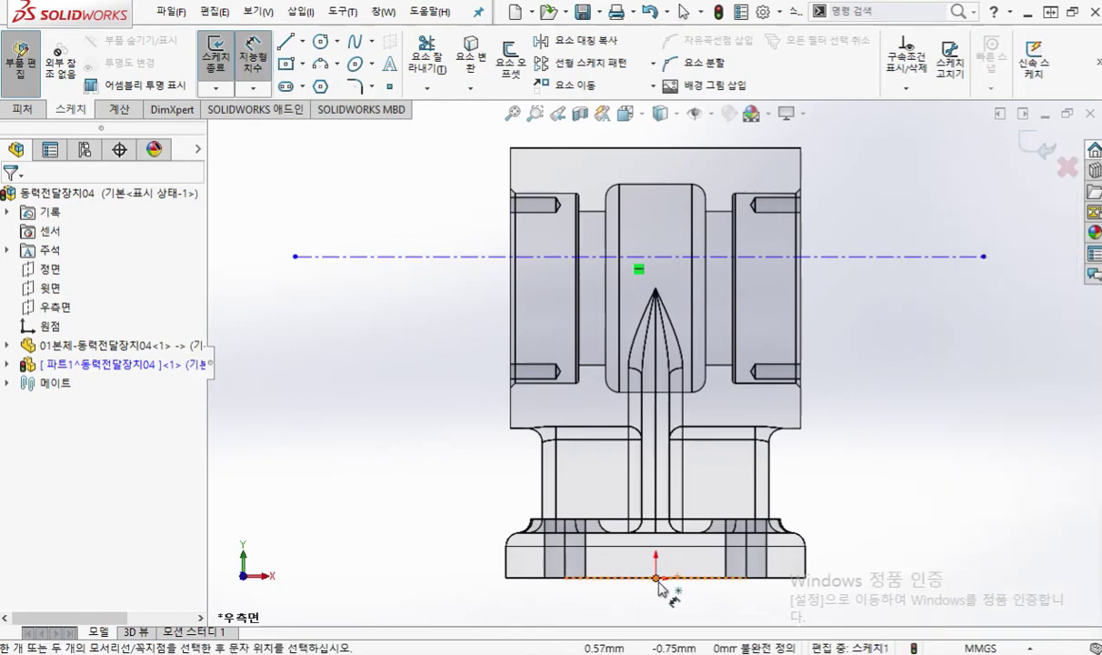
pyautogui.click(656, 579)
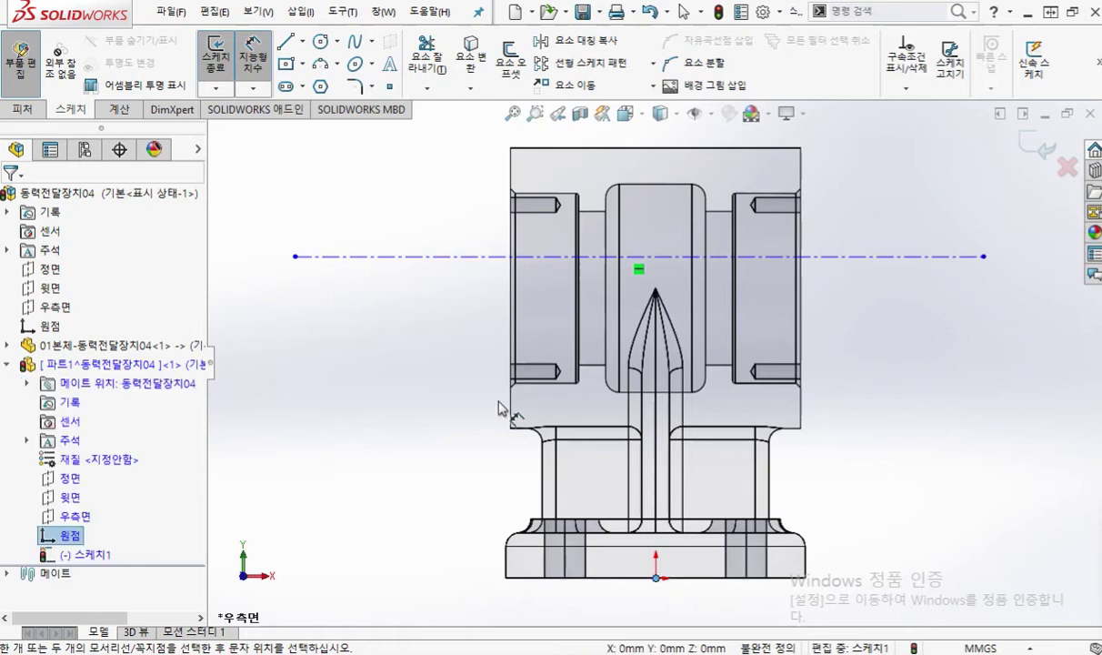
pyautogui.click(433, 257)
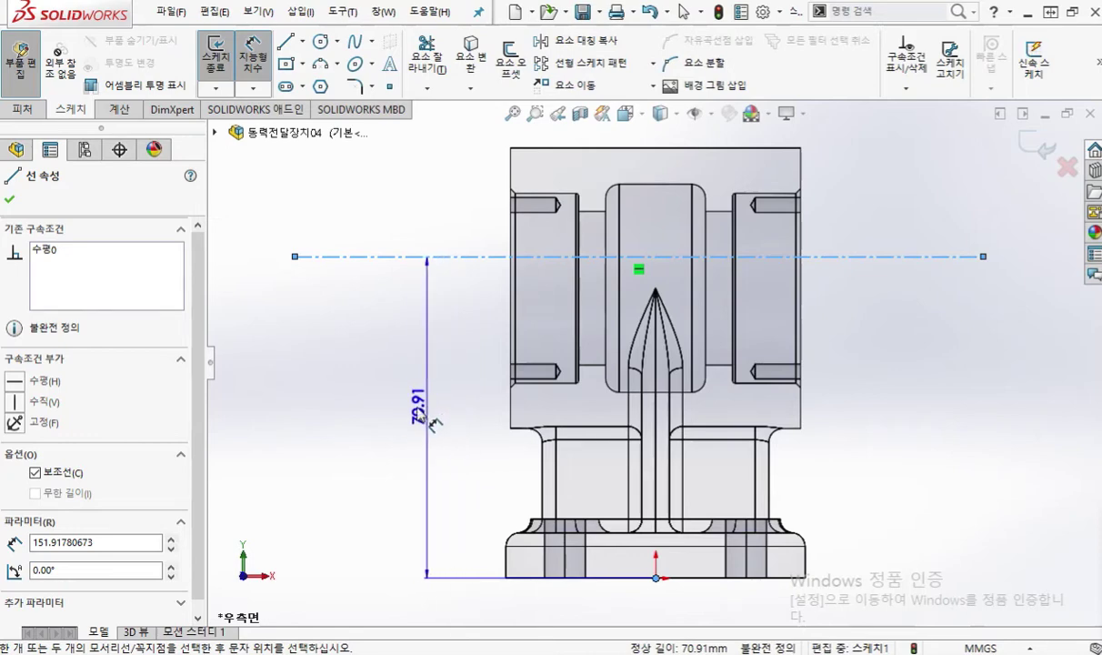
pyautogui.click(420, 413)
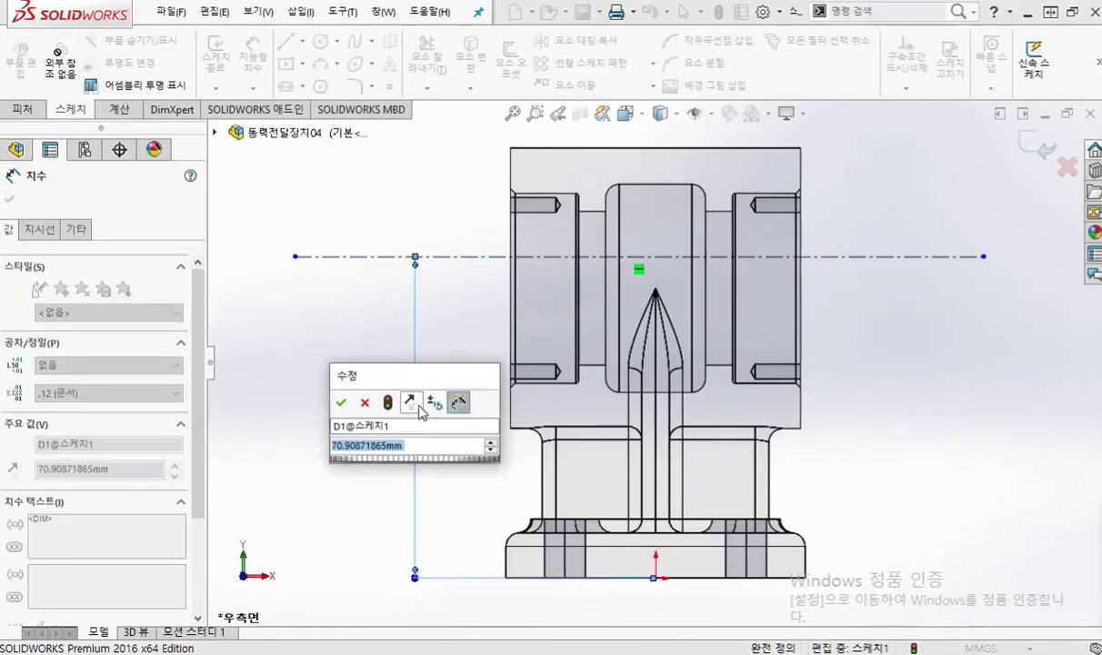
pyautogui.write('64')
pyautogui.press('Return')
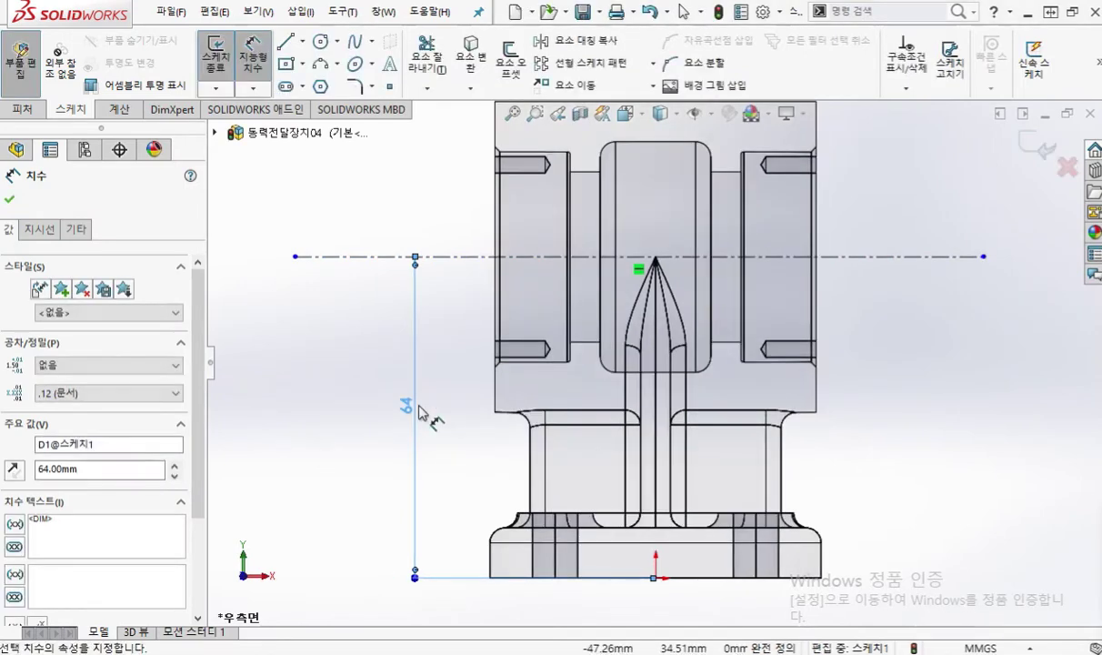
pyautogui.press('f')
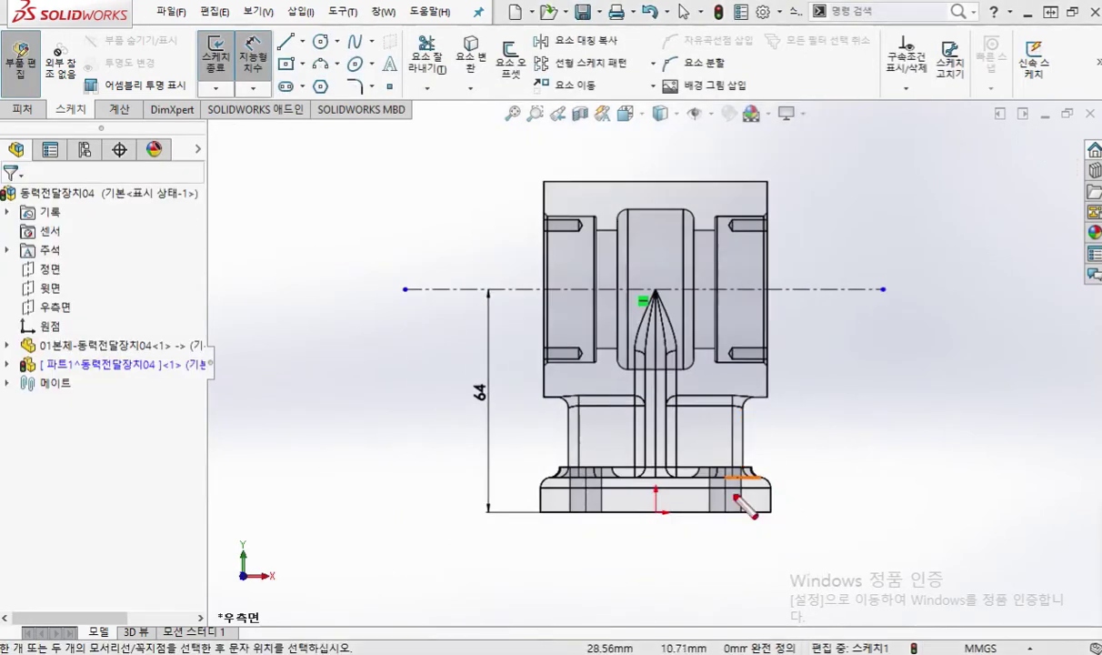
# Box the origin in red, trace the centreline, write 64 over its dimension, and clear the pen marks
pyautogui.press('F12')
pyautogui.moveTo(662, 500)
pyautogui.mouseDown()
pyautogui.moveTo(648, 520)
pyautogui.moveTo(663, 502)
pyautogui.mouseUp()
pyautogui.moveTo(346, 286); pyautogui.dragTo(538, 288)
pyautogui.moveTo(605, 291); pyautogui.dragTo(971, 289)
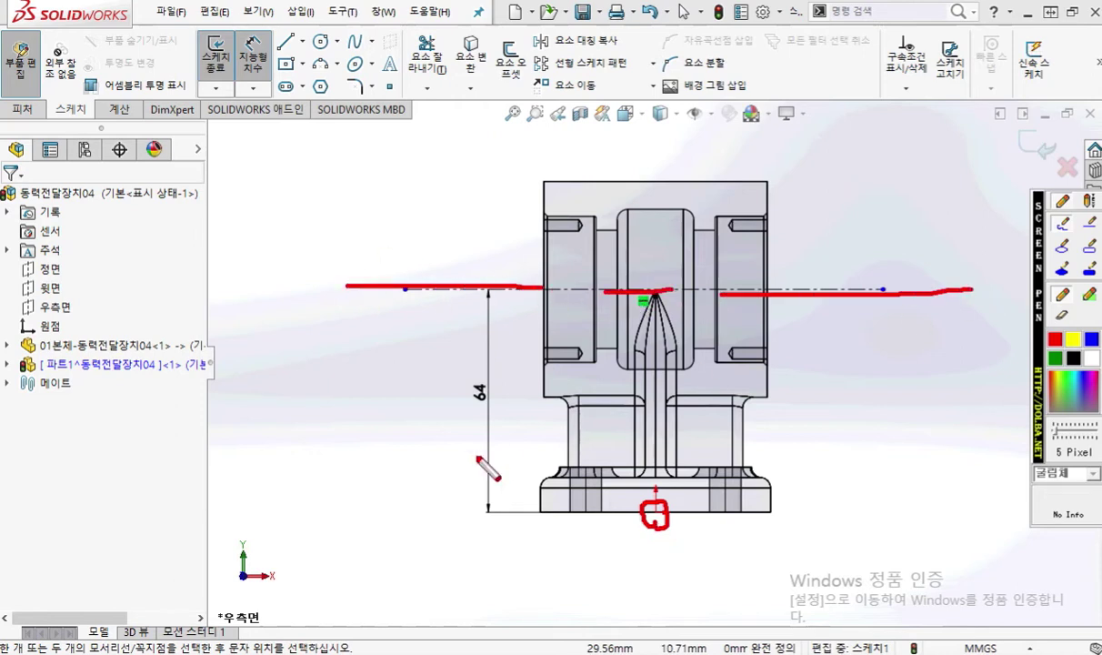
pyautogui.moveTo(471, 358); pyautogui.dragTo(452, 403)
pyautogui.moveTo(492, 371)
pyautogui.mouseDown()
pyautogui.moveTo(514, 402)
pyautogui.moveTo(487, 437)
pyautogui.mouseUp()
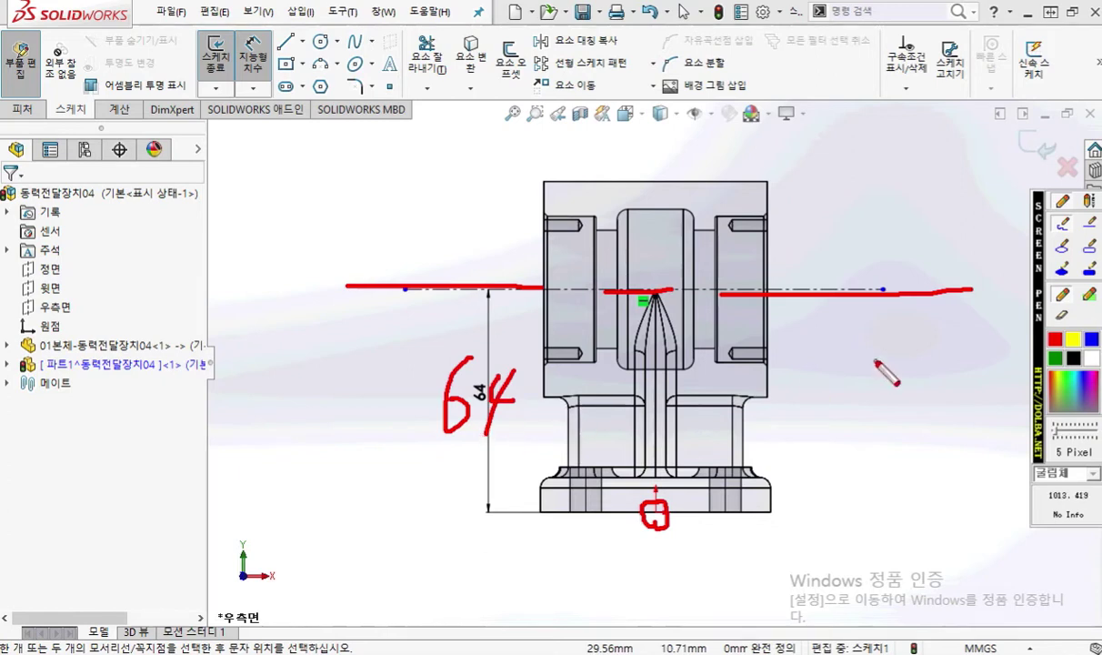
pyautogui.rightClick(875, 368)
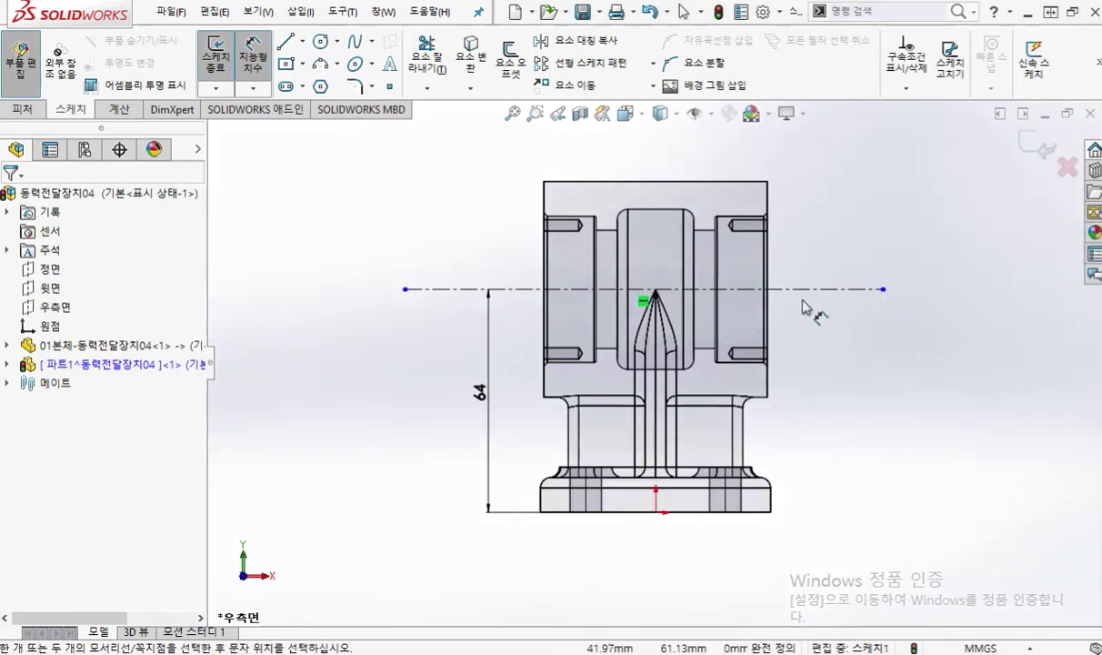
# Place the CAD window beside the browser and bring the reference drawing's shaft and housing section into view
pyautogui.click(1074, 12)
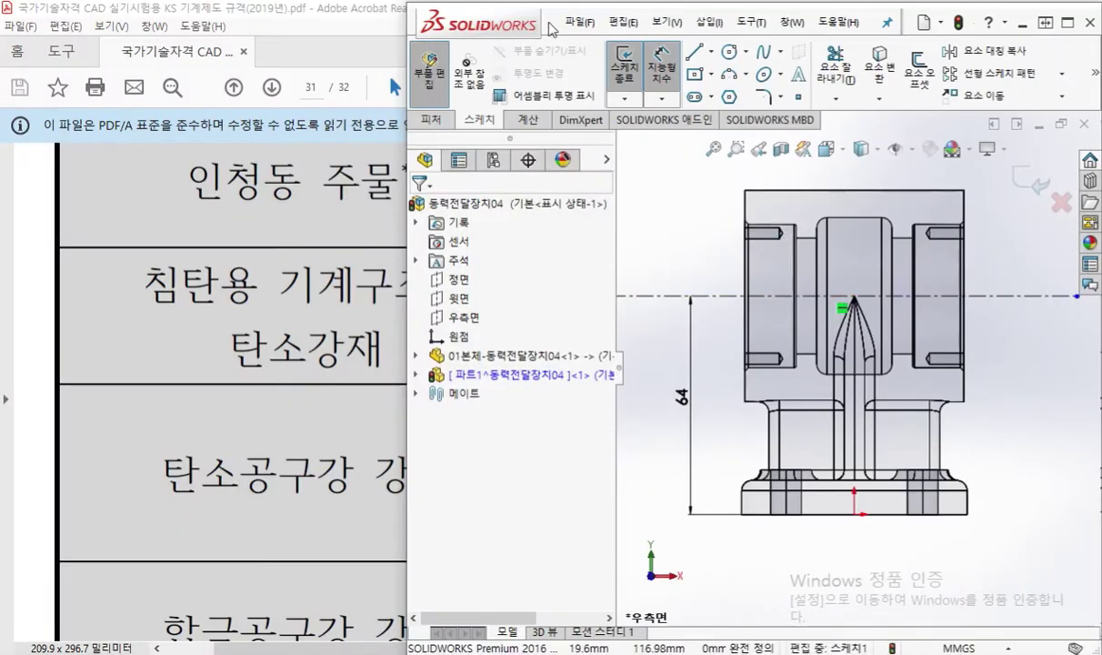
pyautogui.moveTo(525, 27); pyautogui.dragTo(118, 27)
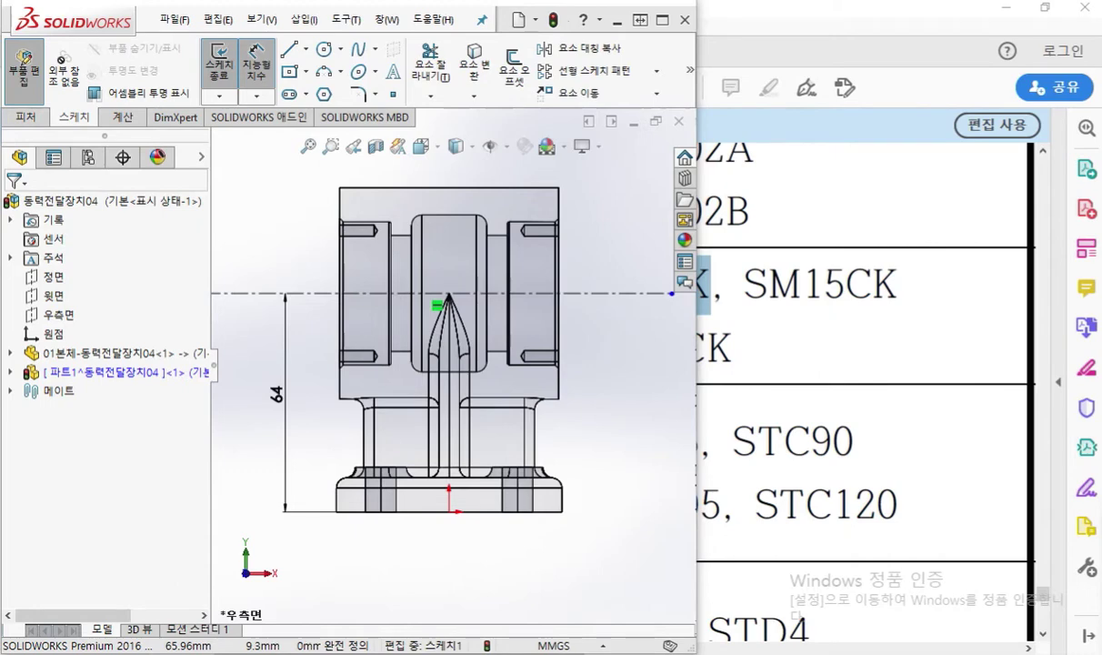
pyautogui.moveTo(1101, 232)
pyautogui.mouseDown()
pyautogui.moveTo(1101, 221)
pyautogui.moveTo(842, 116)
pyautogui.moveTo(891, 18)
pyautogui.moveTo(910, 23)
pyautogui.mouseUp()
pyautogui.moveTo(641, 464); pyautogui.dragTo(623, 651)
pyautogui.moveTo(783, 651); pyautogui.dragTo(924, 651)
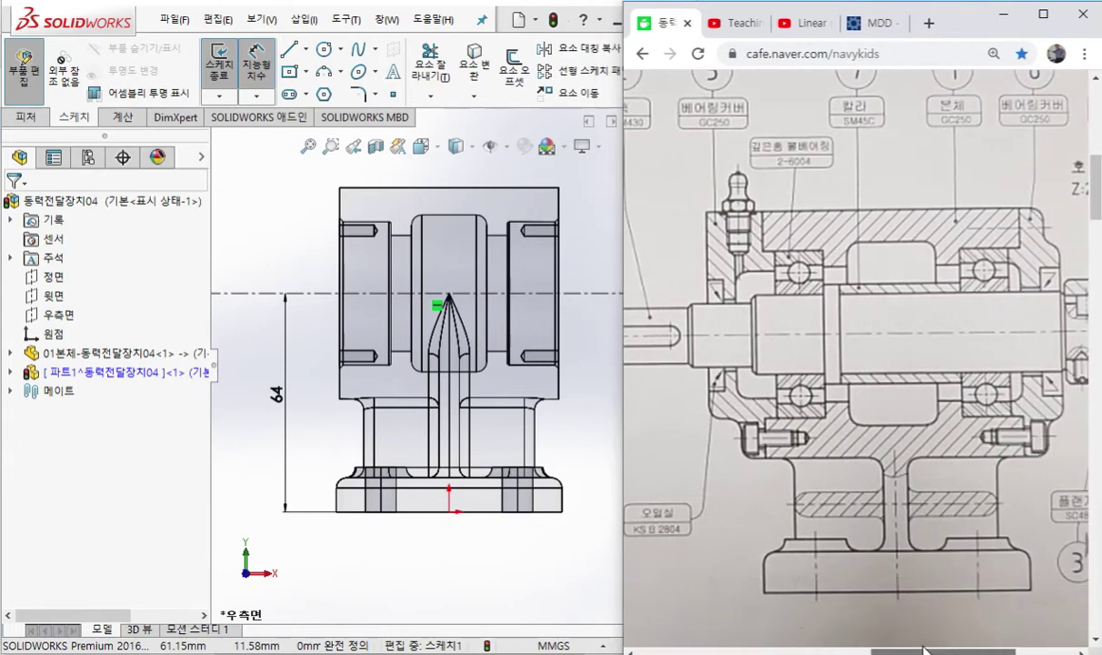
# Mark the bearing shoulder in red on the drawing and housing, link it by arrow to Convert Entities, and clear the marks
pyautogui.press('F12')
pyautogui.moveTo(825, 246); pyautogui.dragTo(824, 420)
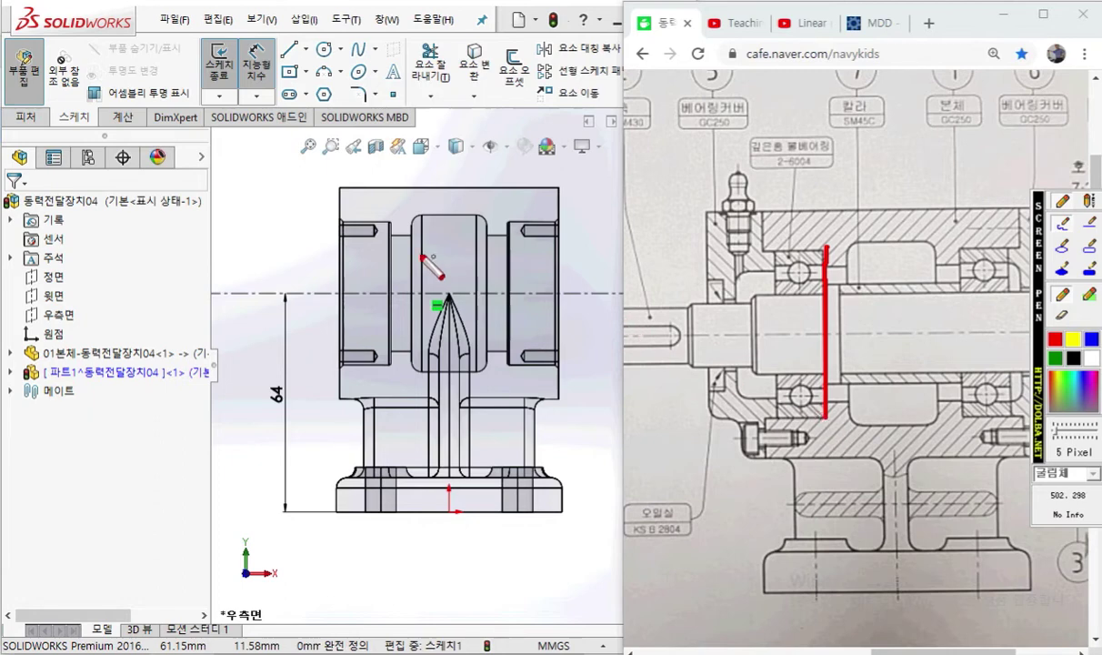
pyautogui.moveTo(394, 221); pyautogui.dragTo(390, 369)
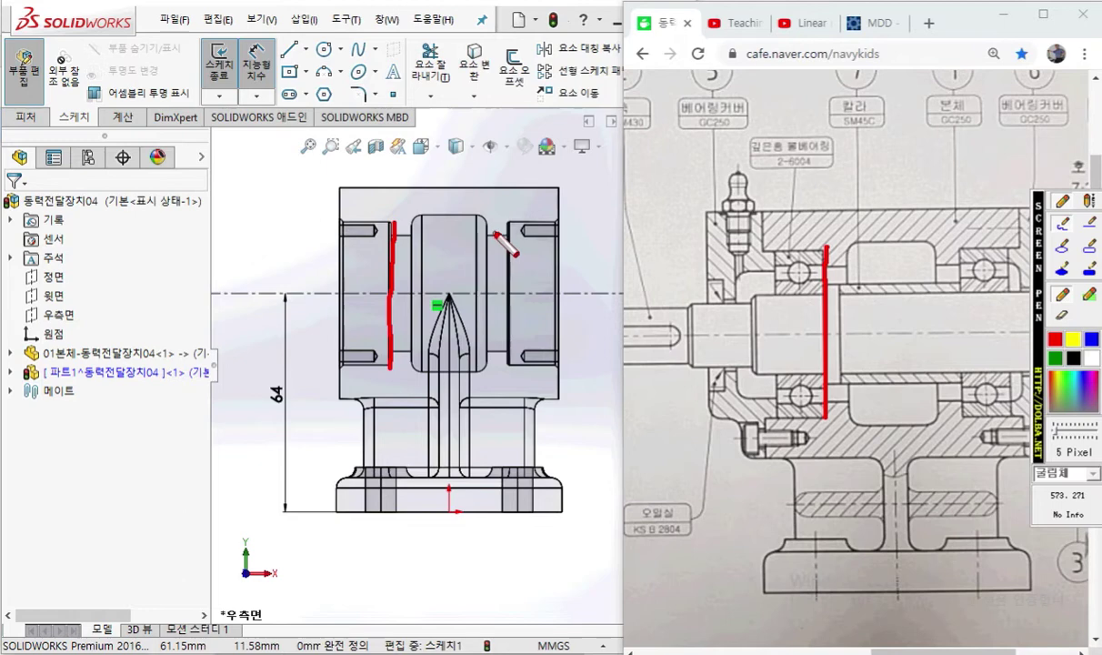
pyautogui.moveTo(494, 71)
pyautogui.mouseDown()
pyautogui.moveTo(441, 47)
pyautogui.moveTo(491, 46)
pyautogui.moveTo(477, 82)
pyautogui.moveTo(491, 218)
pyautogui.moveTo(393, 268)
pyautogui.moveTo(438, 289)
pyautogui.mouseUp()
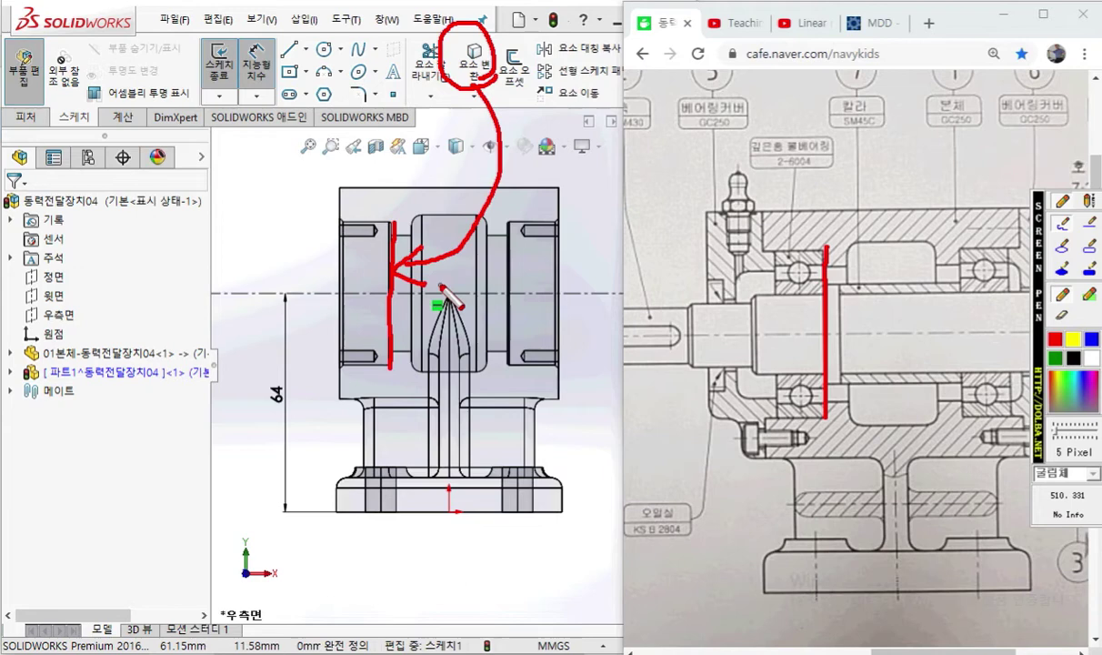
pyautogui.moveTo(1040, 323)
pyautogui.mouseDown()
pyautogui.moveTo(543, 518)
pyautogui.moveTo(544, 491)
pyautogui.mouseUp()
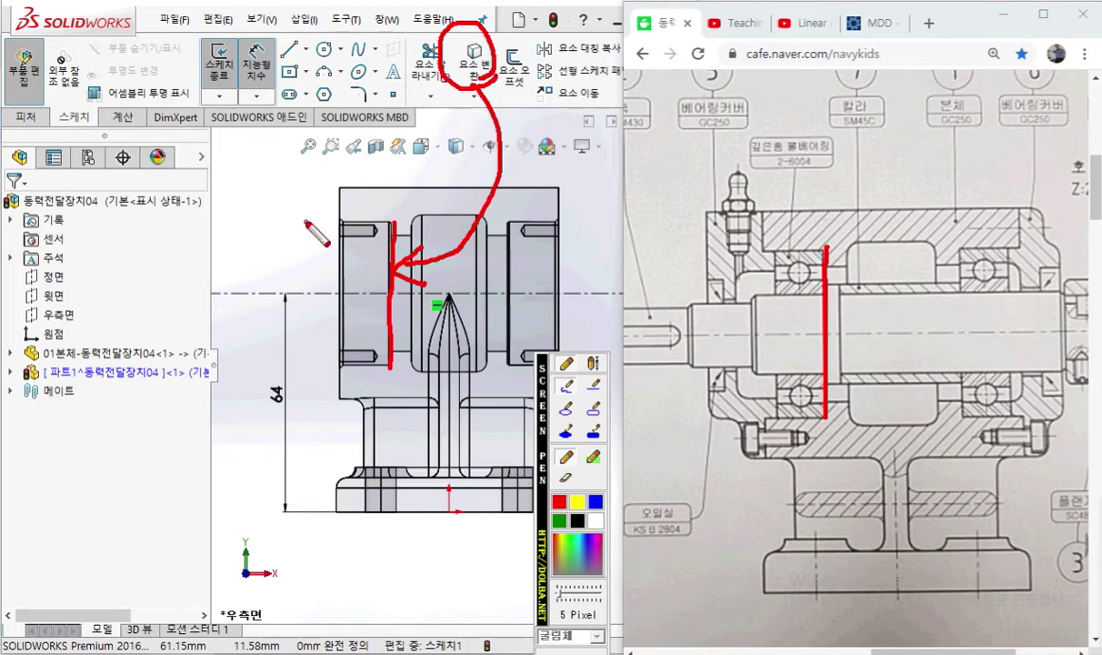
pyautogui.press('Escape')
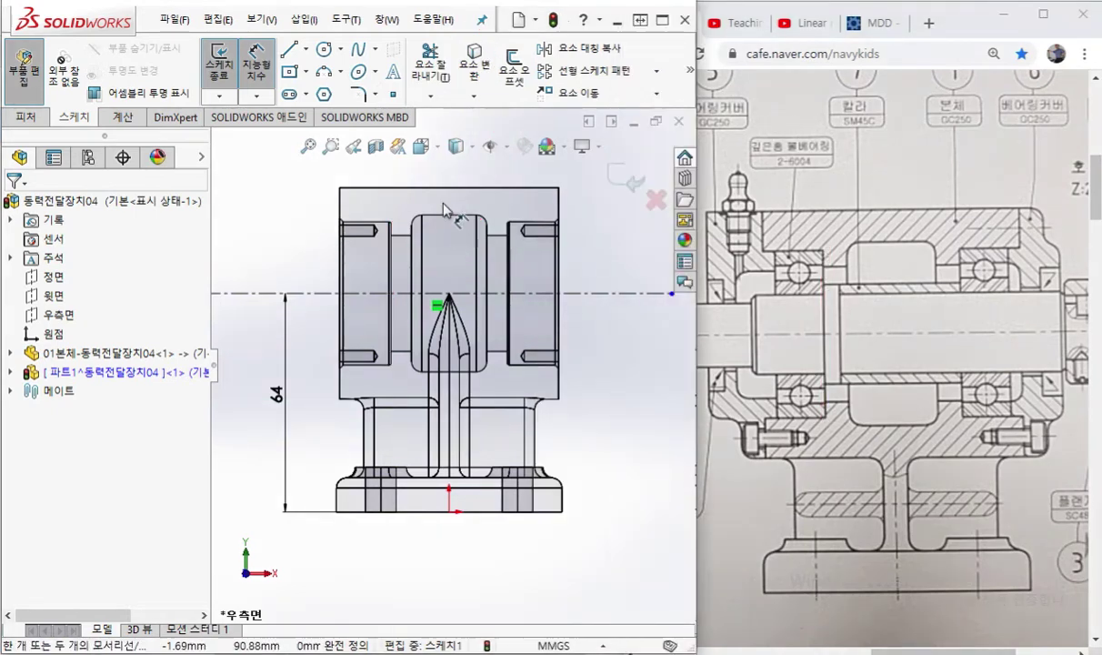
# Circle Convert Entities in red, highlight the bearing seat's rounded corner, and write 0.6 beside it with an arrow
pyautogui.scroll(-6, 382, 227)
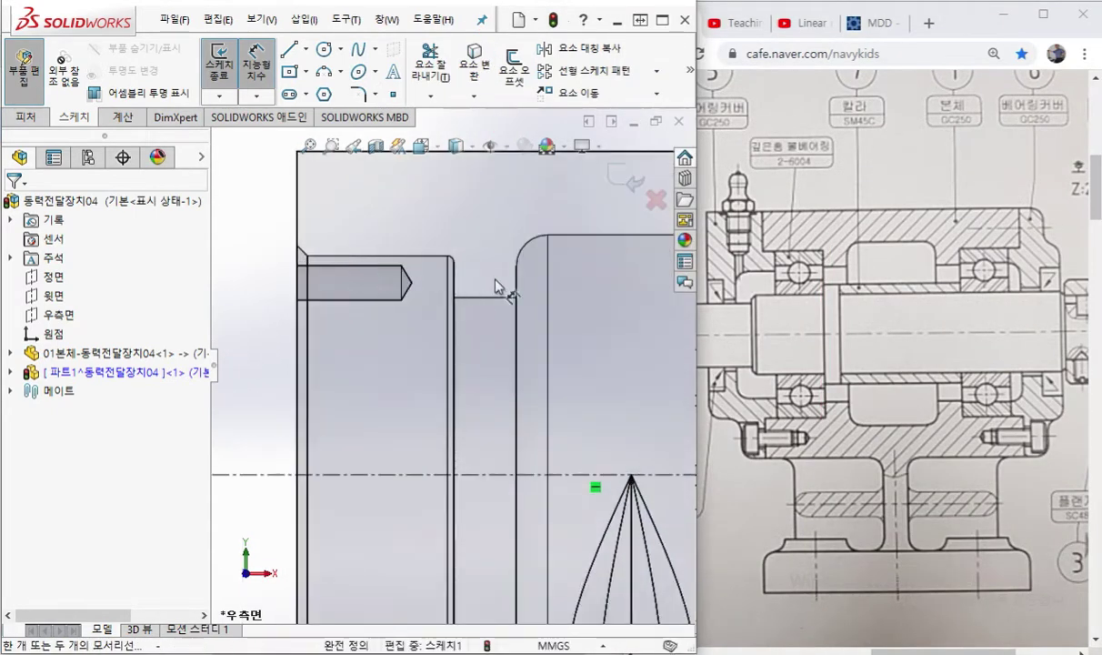
pyautogui.press('F12')
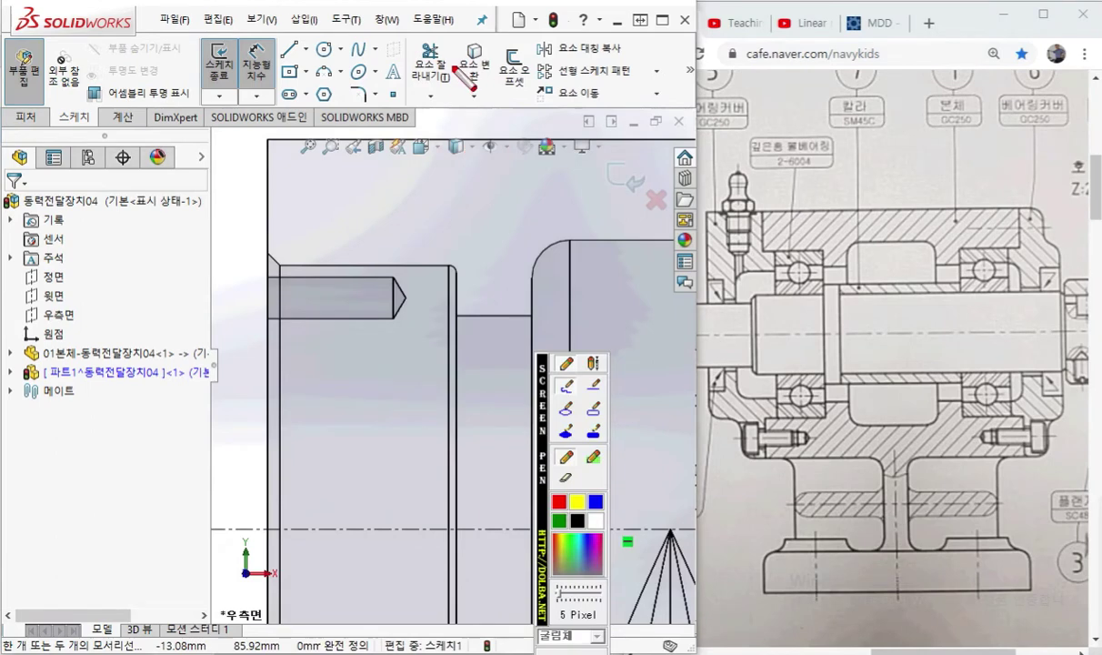
pyautogui.moveTo(498, 95)
pyautogui.mouseDown()
pyautogui.moveTo(454, 106)
pyautogui.moveTo(486, 60)
pyautogui.moveTo(500, 100)
pyautogui.mouseUp()
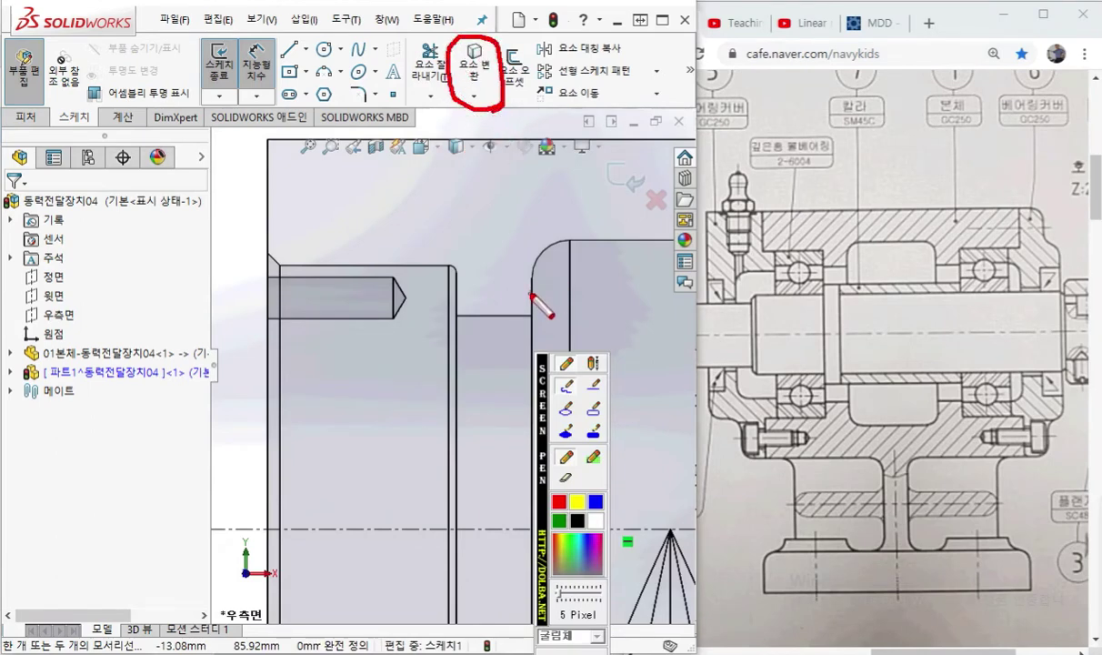
pyautogui.moveTo(441, 265); pyautogui.dragTo(457, 272)
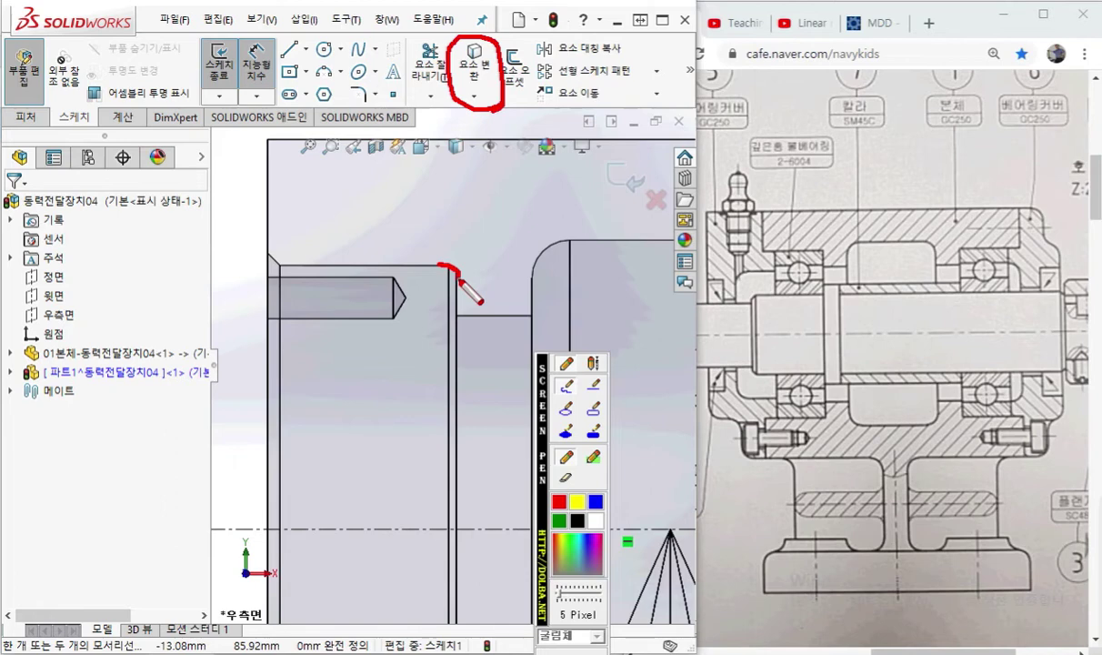
pyautogui.moveTo(494, 239)
pyautogui.mouseDown()
pyautogui.moveTo(464, 257)
pyautogui.moveTo(478, 256)
pyautogui.mouseUp()
pyautogui.moveTo(511, 217); pyautogui.dragTo(555, 236)
pyautogui.click(523, 235)
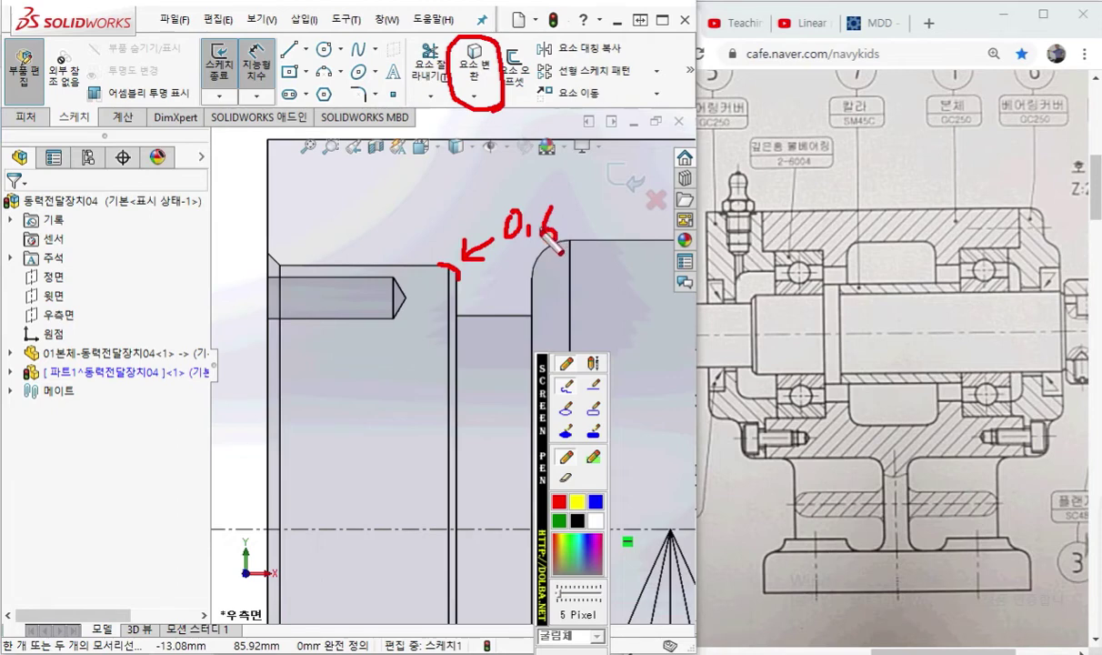
# Trace the shoulder's outer edge in red and the fillet's inner edge in blue, point an arrow at the outer one, and clear the marks
pyautogui.moveTo(459, 280); pyautogui.dragTo(461, 521)
pyautogui.click(596, 502)
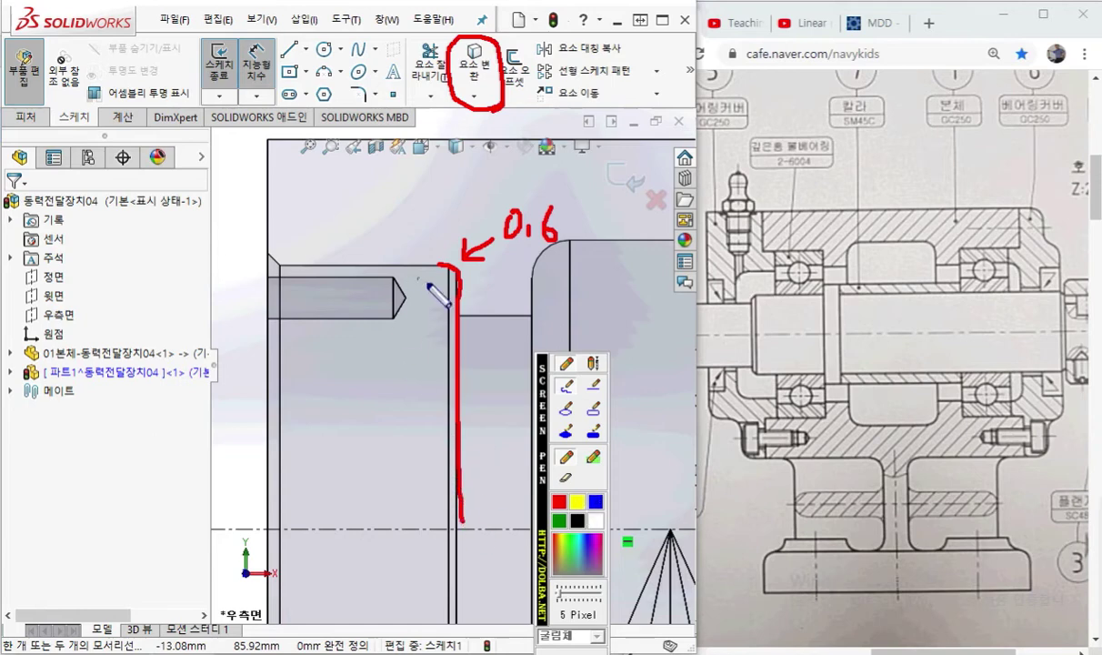
pyautogui.moveTo(447, 269); pyautogui.dragTo(446, 518)
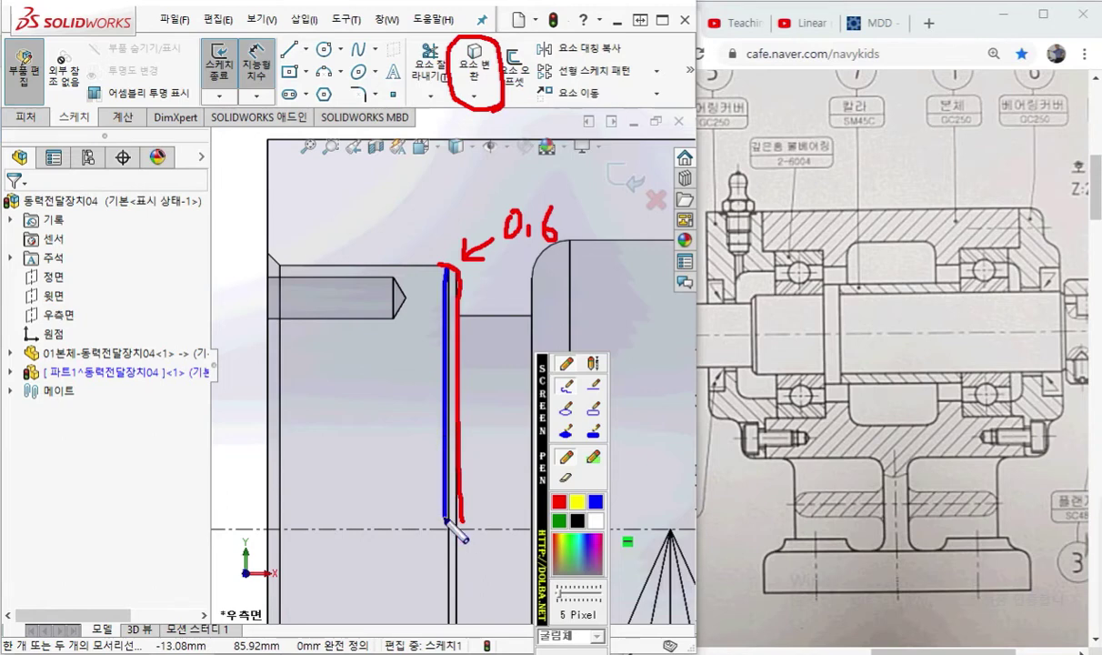
pyautogui.click(465, 356)
pyautogui.moveTo(488, 353)
pyautogui.mouseDown()
pyautogui.moveTo(463, 357)
pyautogui.moveTo(477, 343)
pyautogui.moveTo(482, 368)
pyautogui.mouseUp()
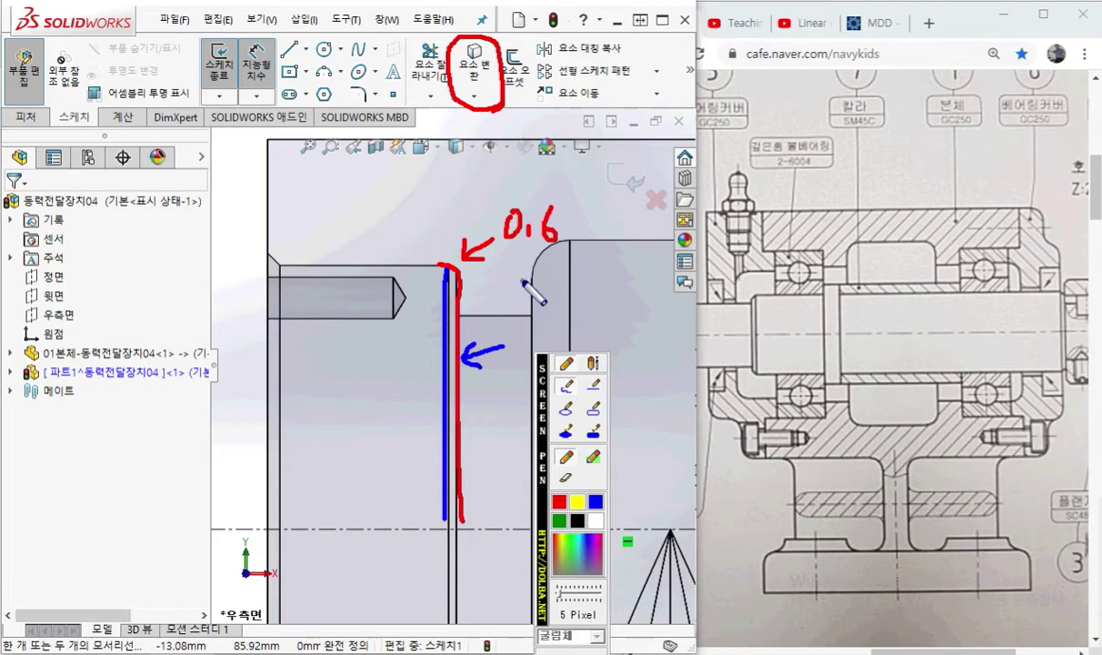
pyautogui.press('Escape')
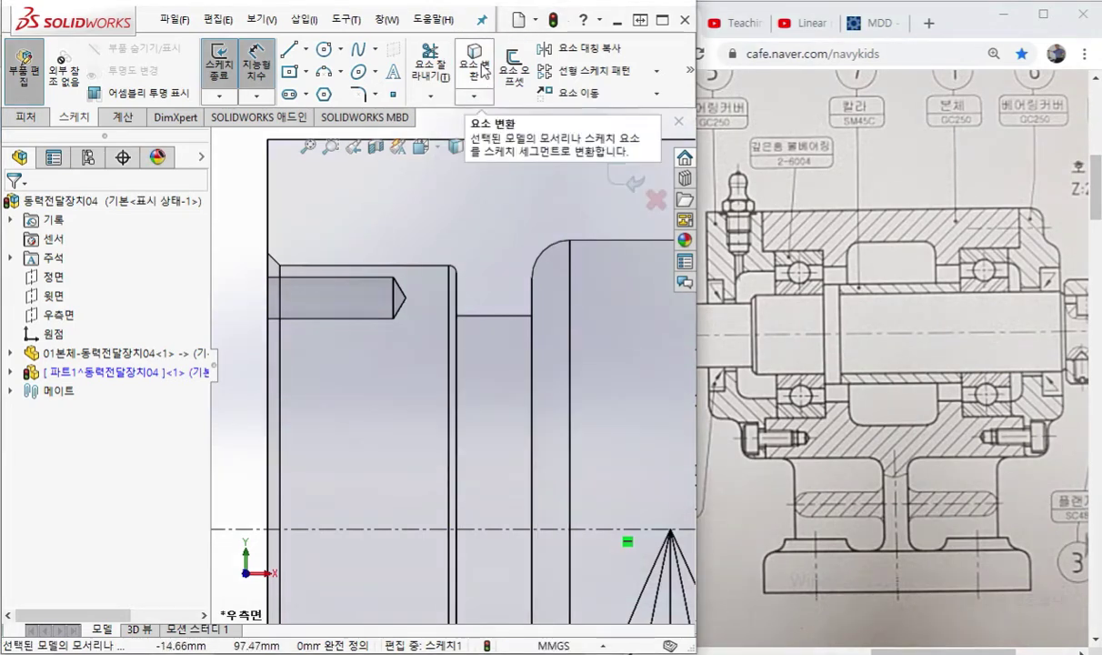
# Convert the housing's bearing shoulder edge beyond the corner fillet into a sketch line with Convert Entities
pyautogui.click(483, 69)
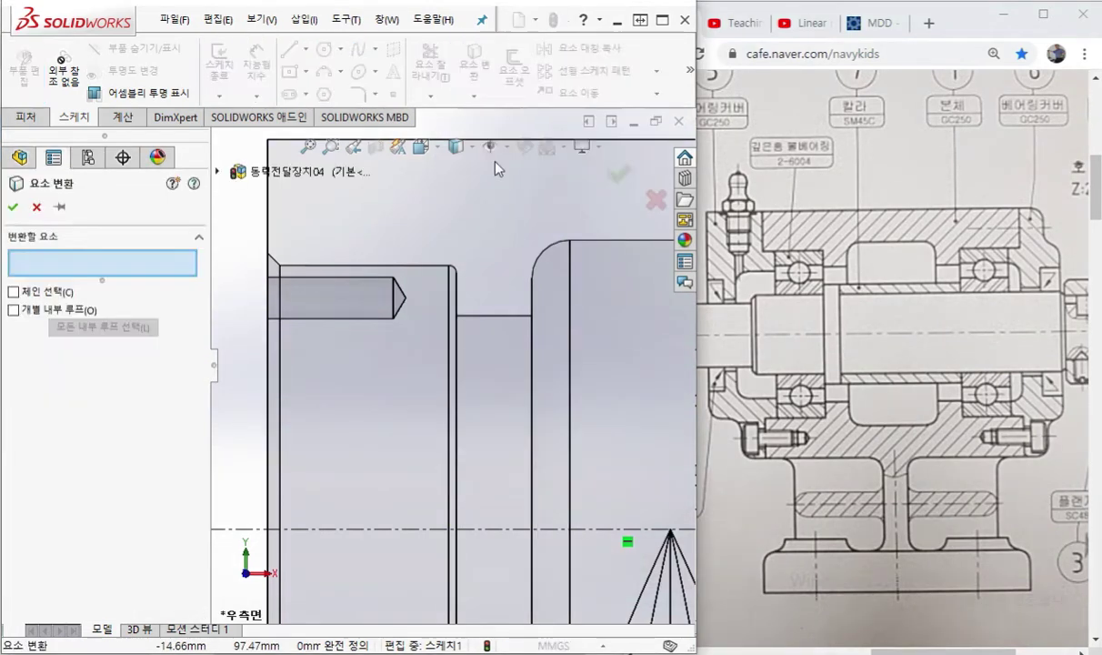
pyautogui.click(459, 361)
pyautogui.rightClick(471, 221)
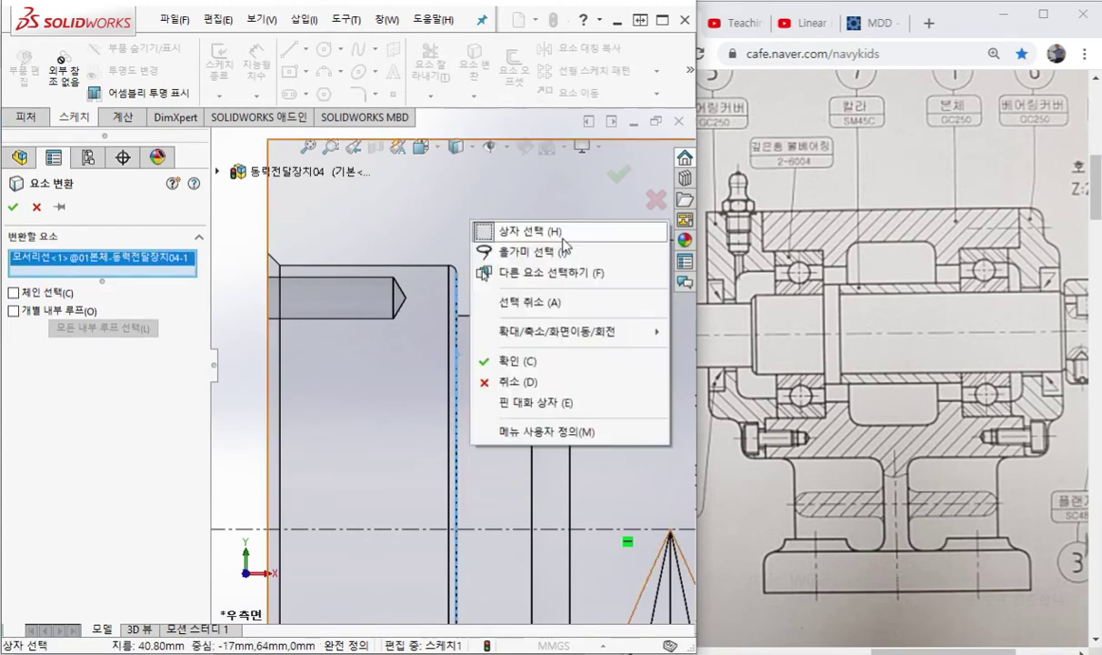
pyautogui.click(514, 361)
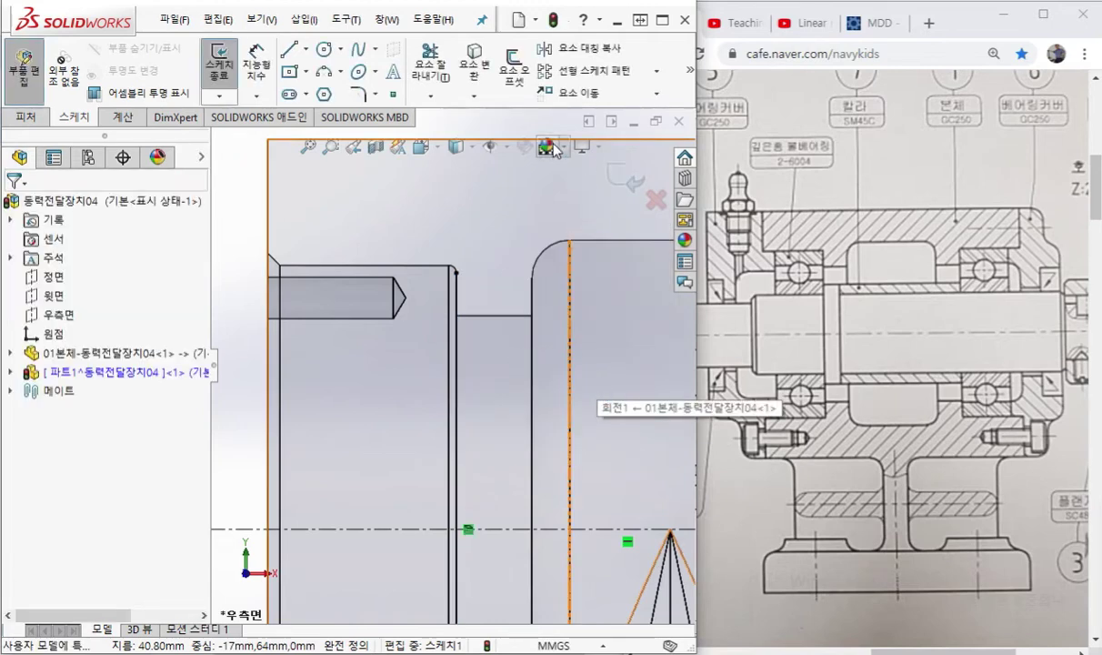
# Switch the model display to shaded without edges
pyautogui.click(472, 148)
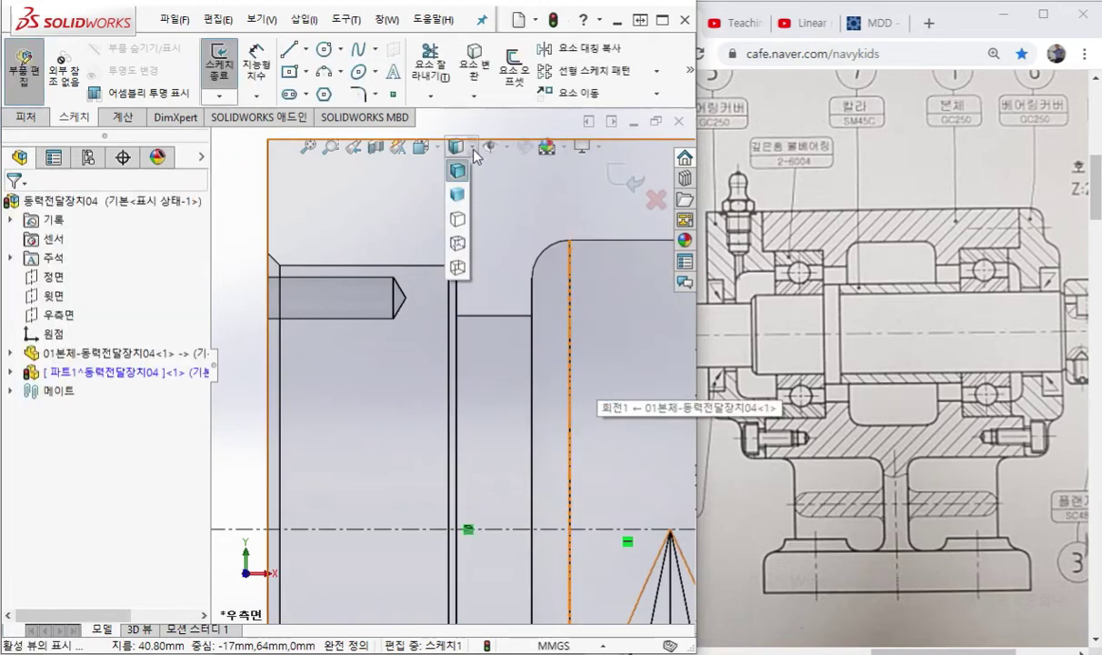
pyautogui.click(459, 194)
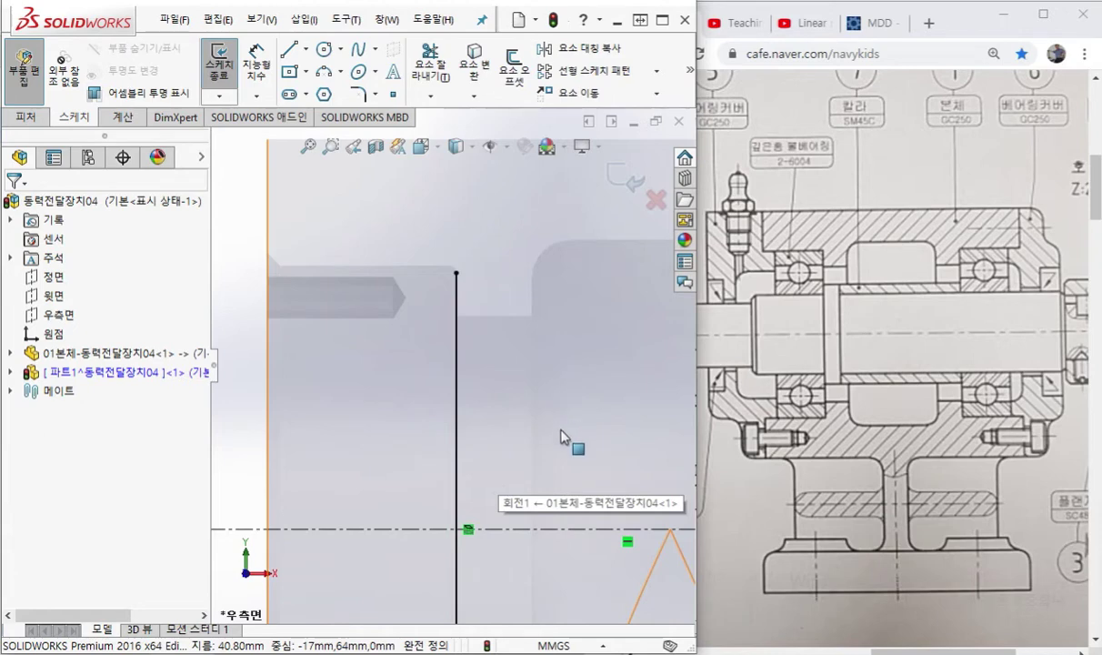
pyautogui.scroll(5, 561, 432)
pyautogui.moveTo(522, 446)
pyautogui.keyDown('ctrl'); pyautogui.mouseDown(button='middle')
pyautogui.moveTo(494, 384)
pyautogui.moveTo(502, 404)
pyautogui.mouseUp(button='middle'); pyautogui.keyUp('ctrl')
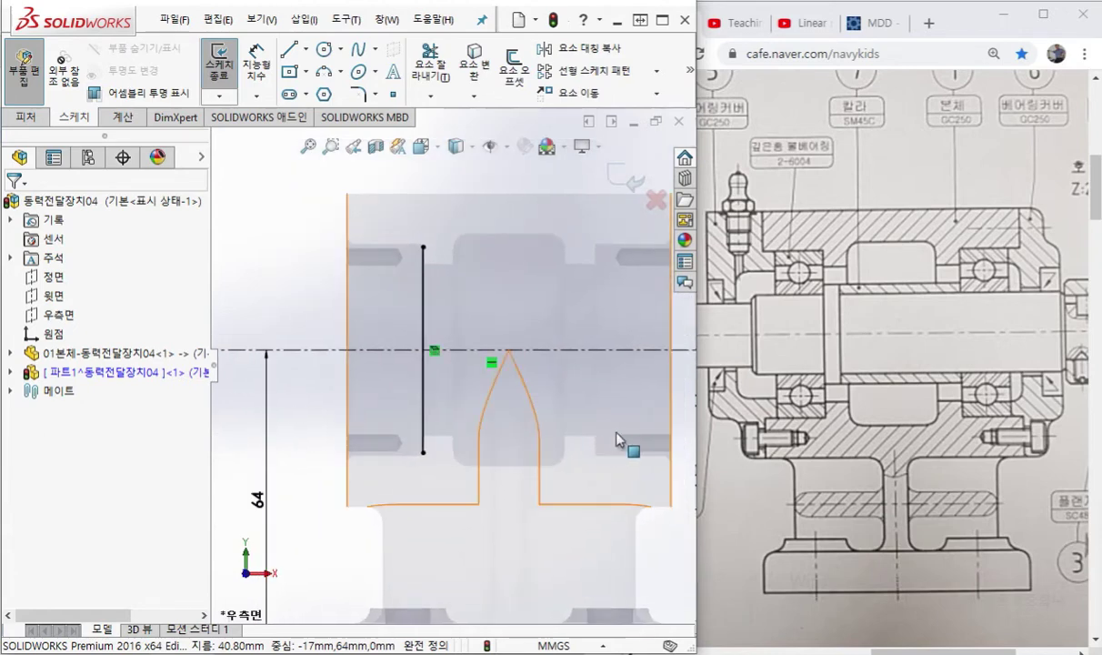
# Trace the shoulder line and the shaft's stepped outline towards its keyed end in blue over the reference drawing
pyautogui.press('F9')
pyautogui.moveTo(825, 280); pyautogui.dragTo(829, 387)
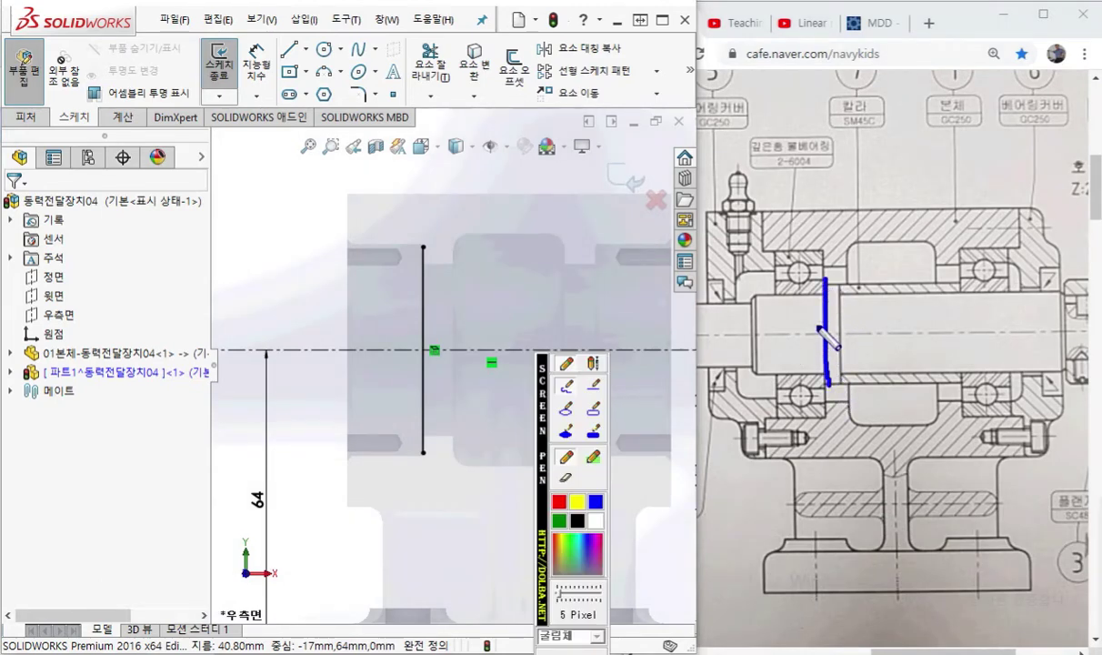
pyautogui.moveTo(825, 294)
pyautogui.mouseDown()
pyautogui.moveTo(751, 296)
pyautogui.moveTo(753, 306)
pyautogui.moveTo(666, 299)
pyautogui.mouseUp()
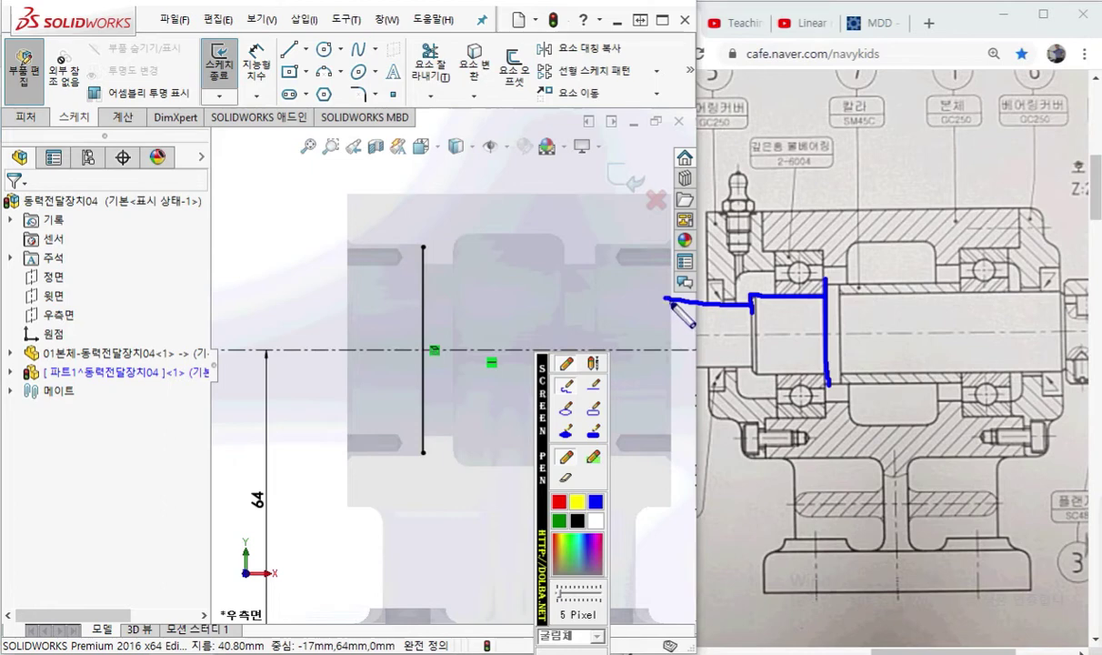
pyautogui.moveTo(670, 300)
pyautogui.mouseDown()
pyautogui.moveTo(670, 314)
pyautogui.moveTo(628, 314)
pyautogui.moveTo(615, 344)
pyautogui.mouseUp()
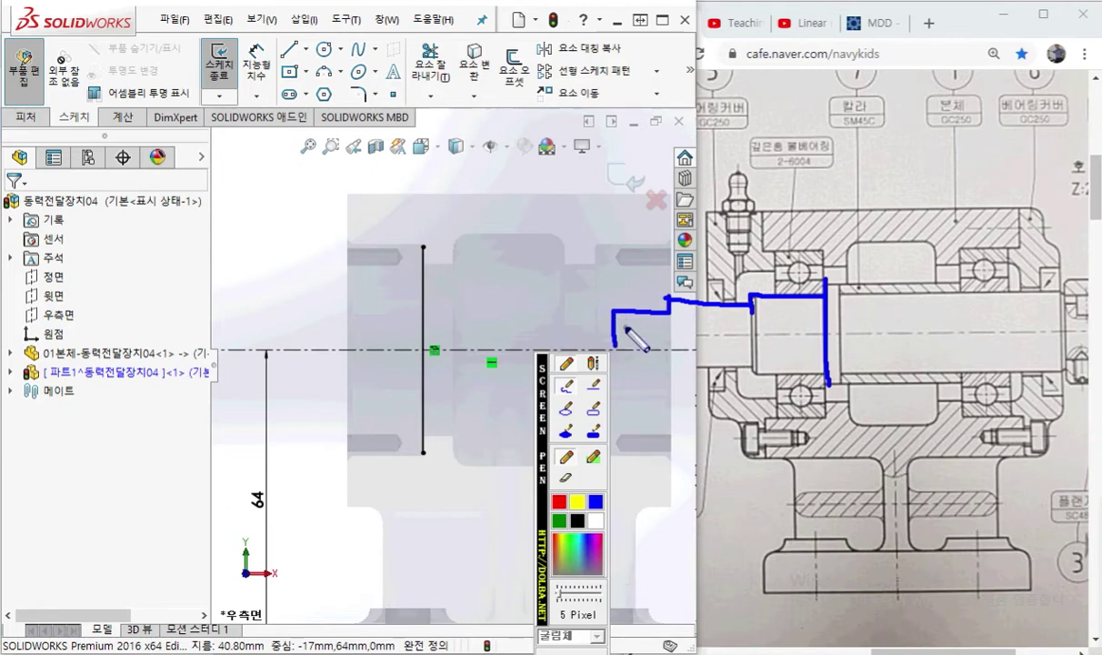
# Draw the stepped half-profile in red from the converted line, cross the drawing's shoulder line, and clear all pen marks
pyautogui.click(560, 504)
pyautogui.moveTo(421, 273)
pyautogui.mouseDown()
pyautogui.moveTo(452, 283)
pyautogui.moveTo(460, 302)
pyautogui.moveTo(481, 299)
pyautogui.mouseUp()
pyautogui.moveTo(357, 278)
pyautogui.mouseDown()
pyautogui.moveTo(324, 274)
pyautogui.moveTo(321, 297)
pyautogui.moveTo(253, 293)
pyautogui.moveTo(241, 311)
pyautogui.moveTo(174, 310)
pyautogui.moveTo(173, 352)
pyautogui.mouseUp()
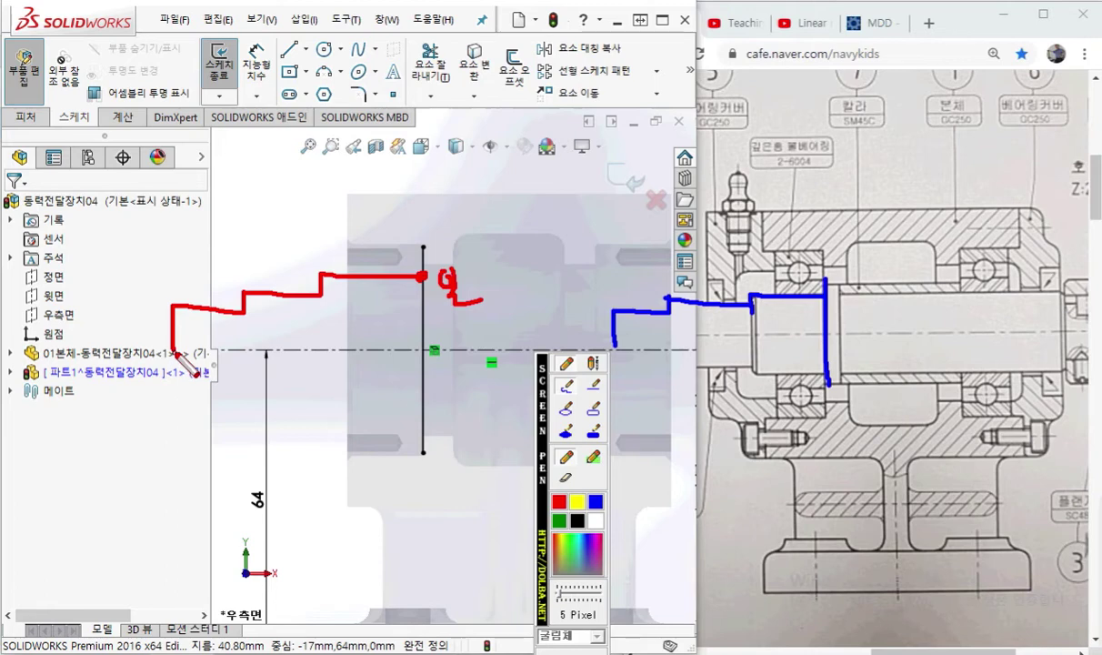
pyautogui.moveTo(834, 326)
pyautogui.mouseDown()
pyautogui.moveTo(813, 346)
pyautogui.moveTo(834, 346)
pyautogui.mouseUp()
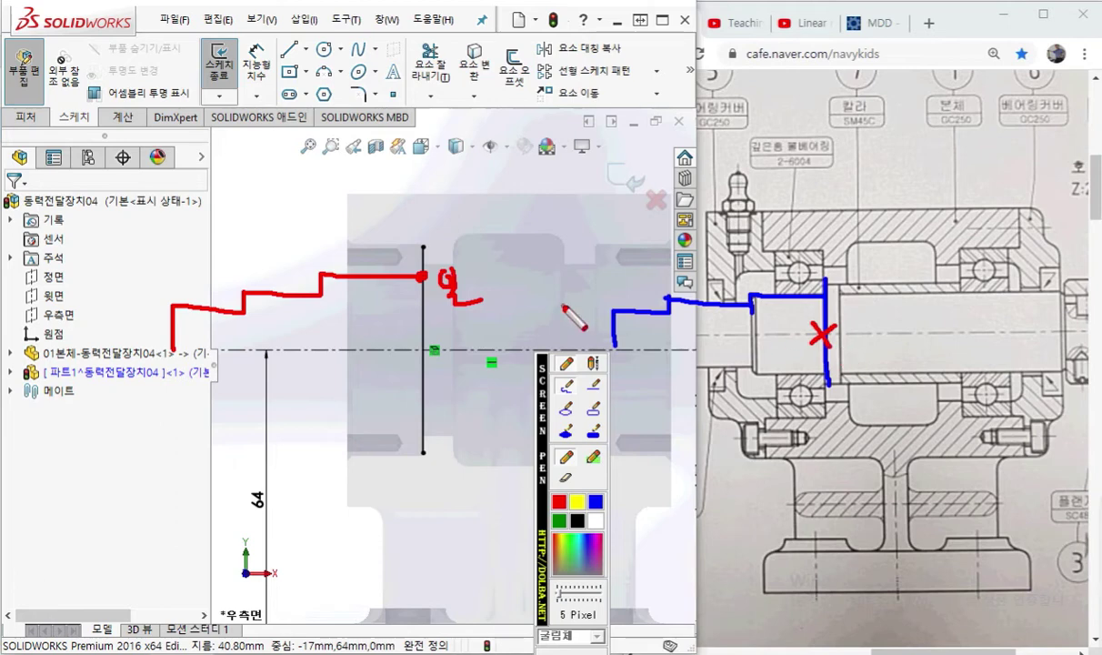
pyautogui.rightClick(287, 210)
# Sketch the shaft's three-step half-profile from the converted shoulder line down to the centreline, its last two risers about 3.9 and 5.4 mm high
pyautogui.keyDown('ctrl'); pyautogui.moveTo(315, 325); pyautogui.dragTo(432, 323, button='middle'); pyautogui.keyUp('ctrl')
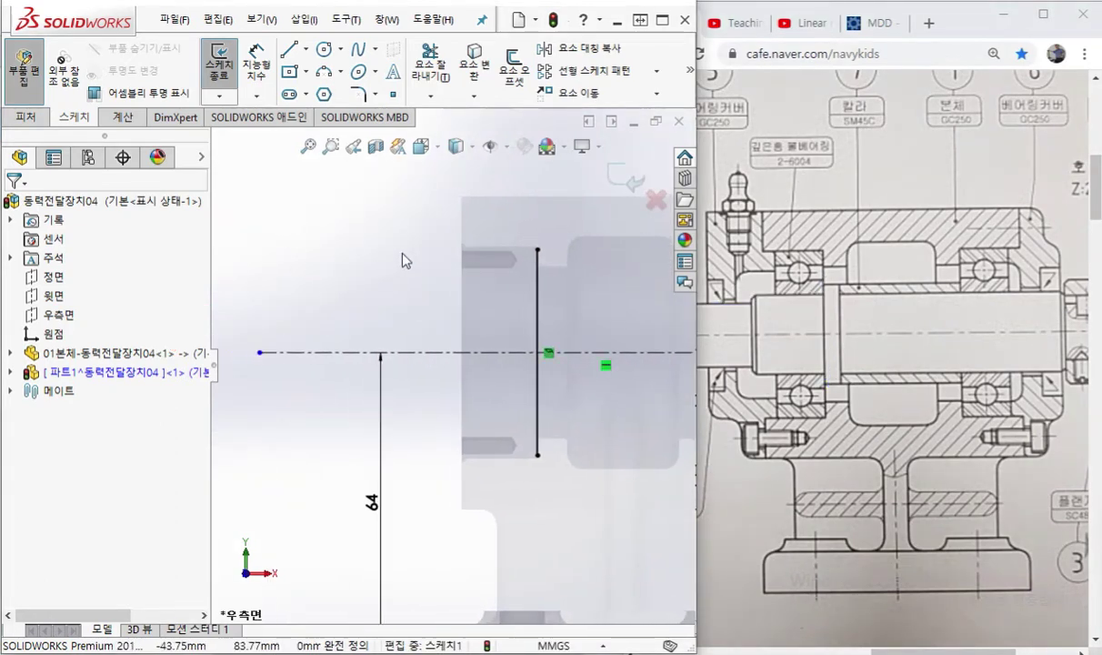
pyautogui.press('l')
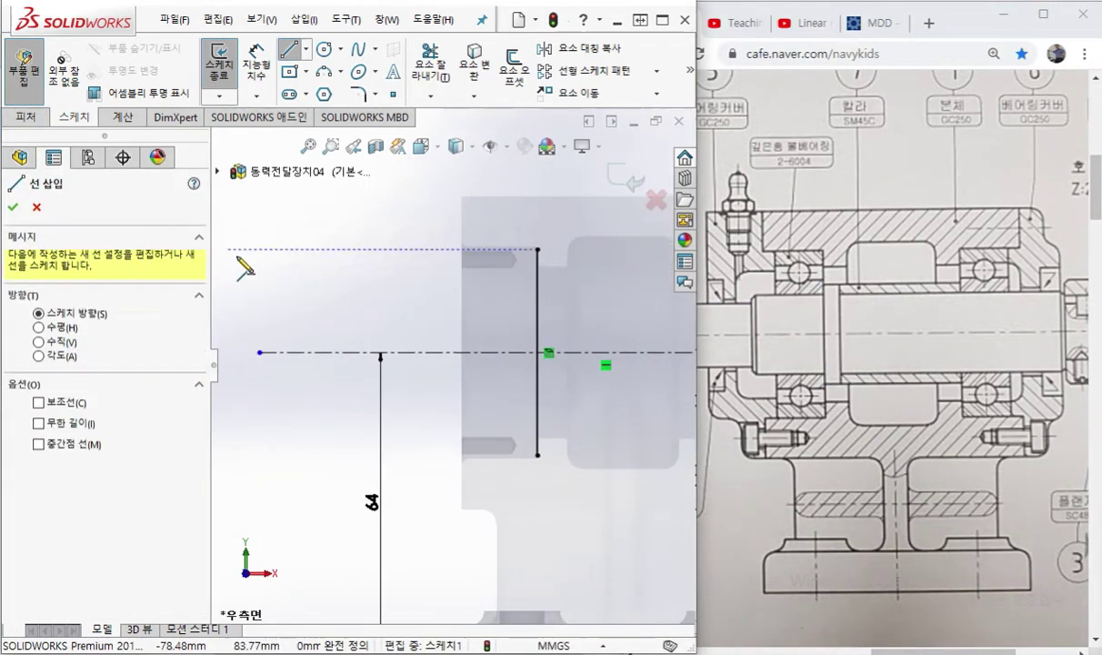
pyautogui.click(537, 282)
pyautogui.click(404, 281)
pyautogui.click(404, 304)
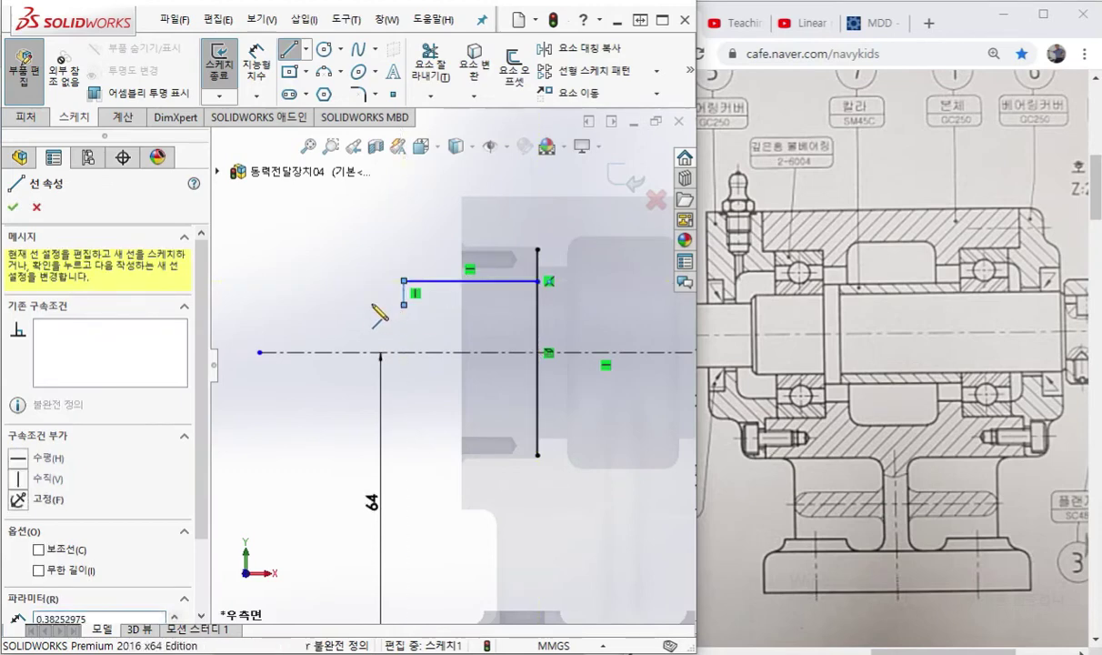
pyautogui.click(335, 305)
pyautogui.click(334, 325)
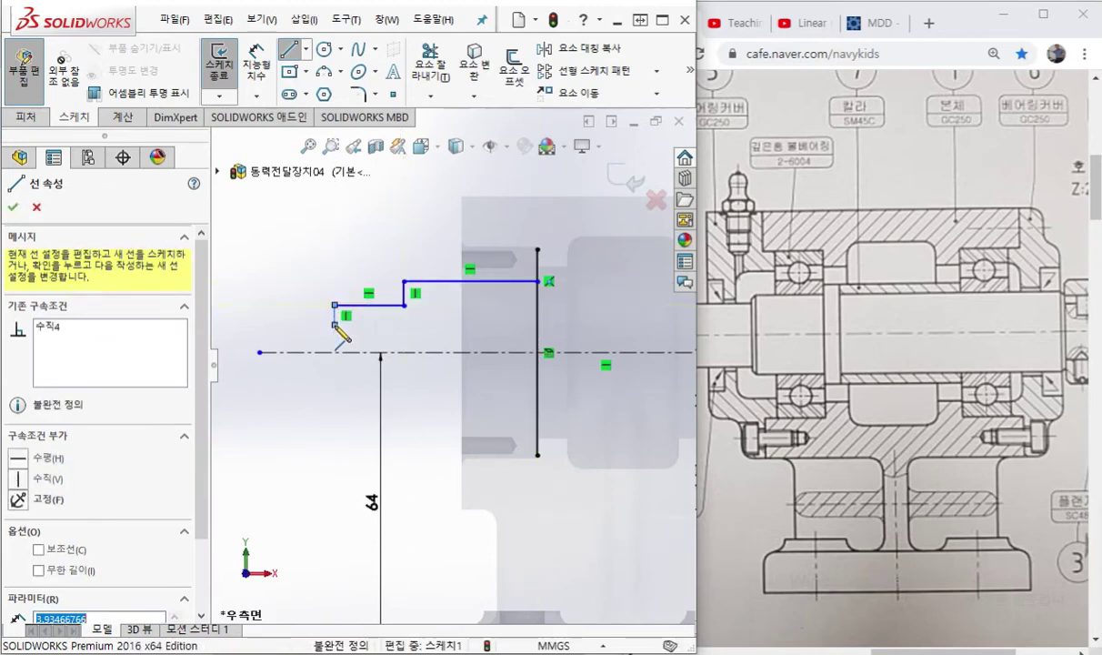
pyautogui.click(281, 324)
pyautogui.click(281, 352)
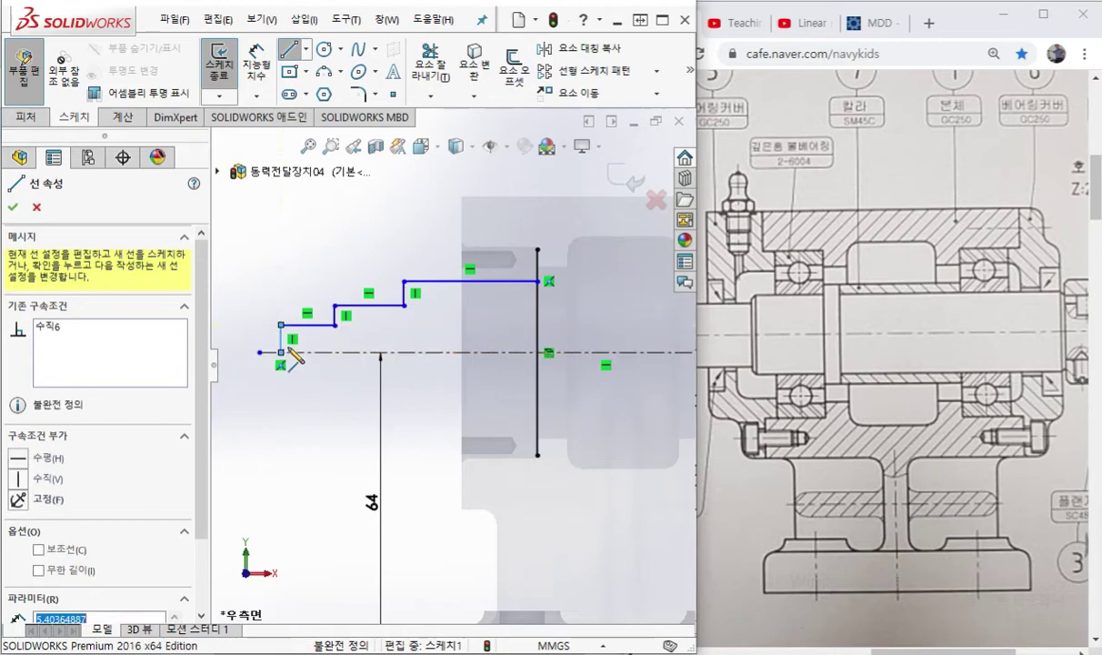
pyautogui.rightClick(468, 232)
pyautogui.click(482, 239)
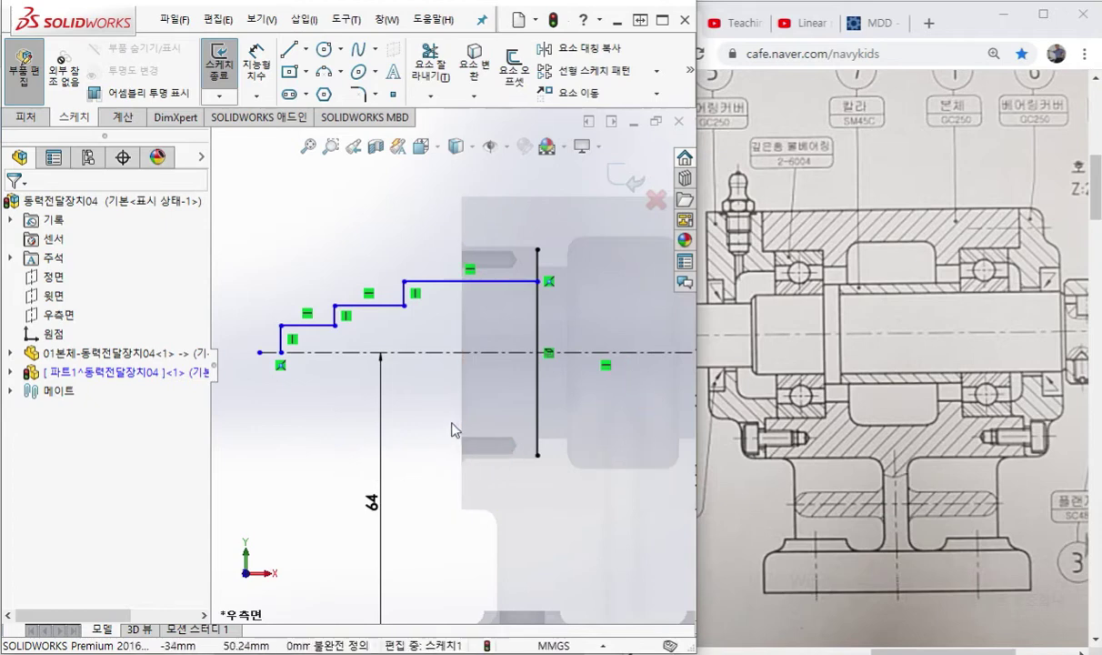
# Mark the largest shaft step in red on the sketch and reference drawing, annotate its diameter as 20, and clear the pen marks
pyautogui.press('F12')
pyautogui.moveTo(405, 282); pyautogui.dragTo(525, 282)
pyautogui.moveTo(753, 297); pyautogui.dragTo(820, 294)
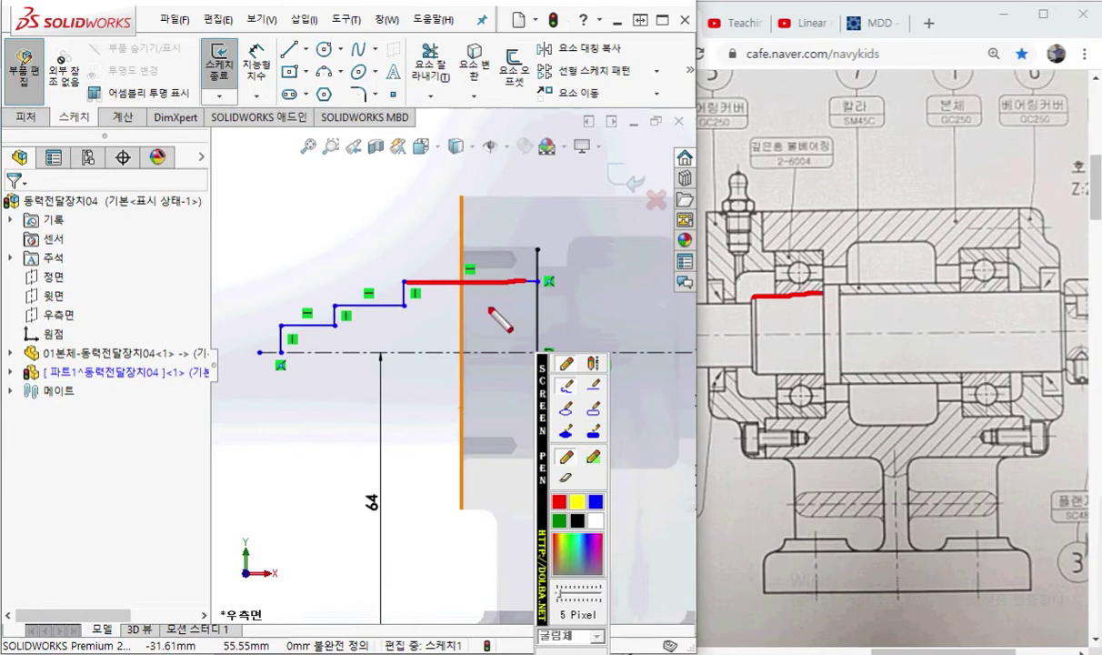
pyautogui.moveTo(445, 291)
pyautogui.mouseDown()
pyautogui.moveTo(442, 407)
pyautogui.moveTo(455, 401)
pyautogui.mouseUp()
pyautogui.click(431, 404)
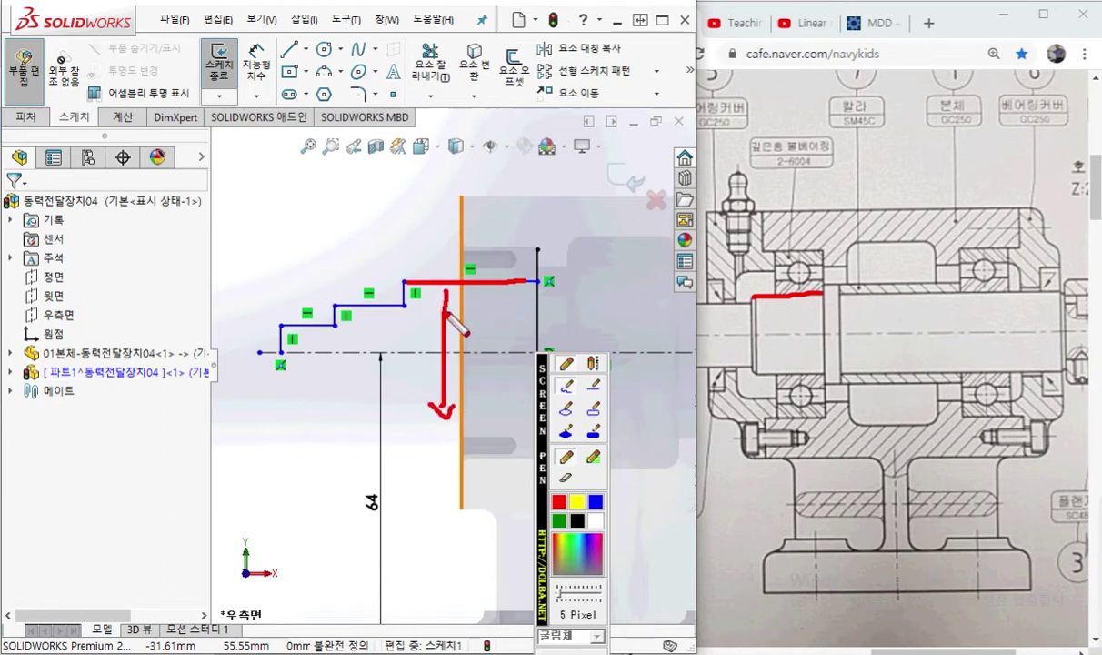
pyautogui.moveTo(432, 301); pyautogui.dragTo(457, 303)
pyautogui.moveTo(427, 348); pyautogui.dragTo(423, 355)
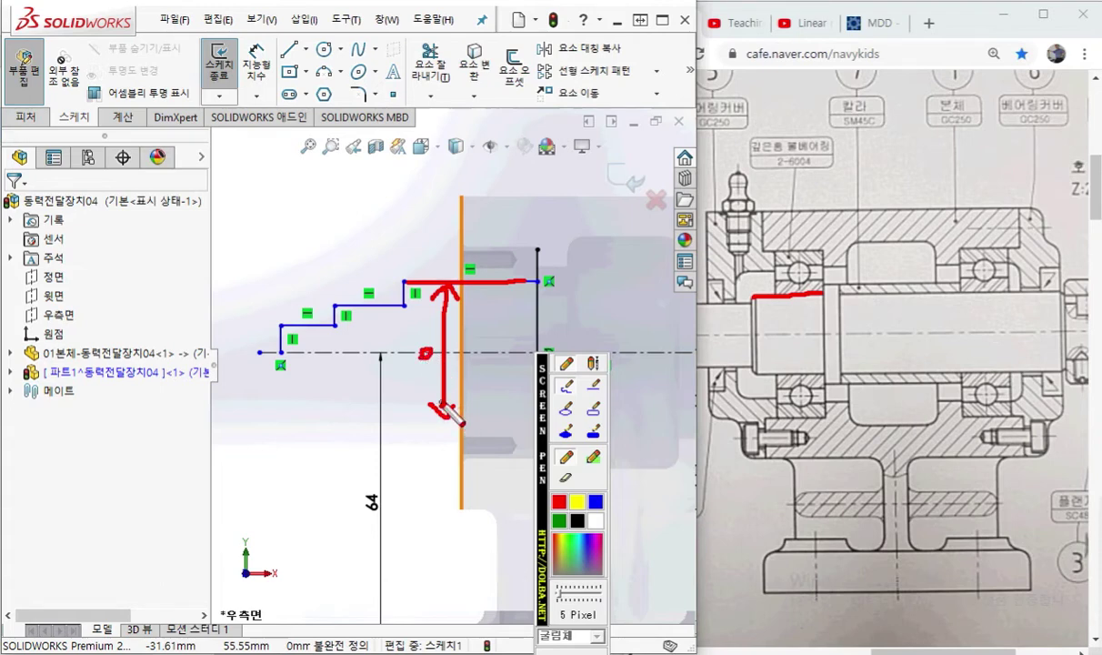
pyautogui.moveTo(388, 341)
pyautogui.mouseDown()
pyautogui.moveTo(391, 366)
pyautogui.moveTo(411, 365)
pyautogui.mouseUp()
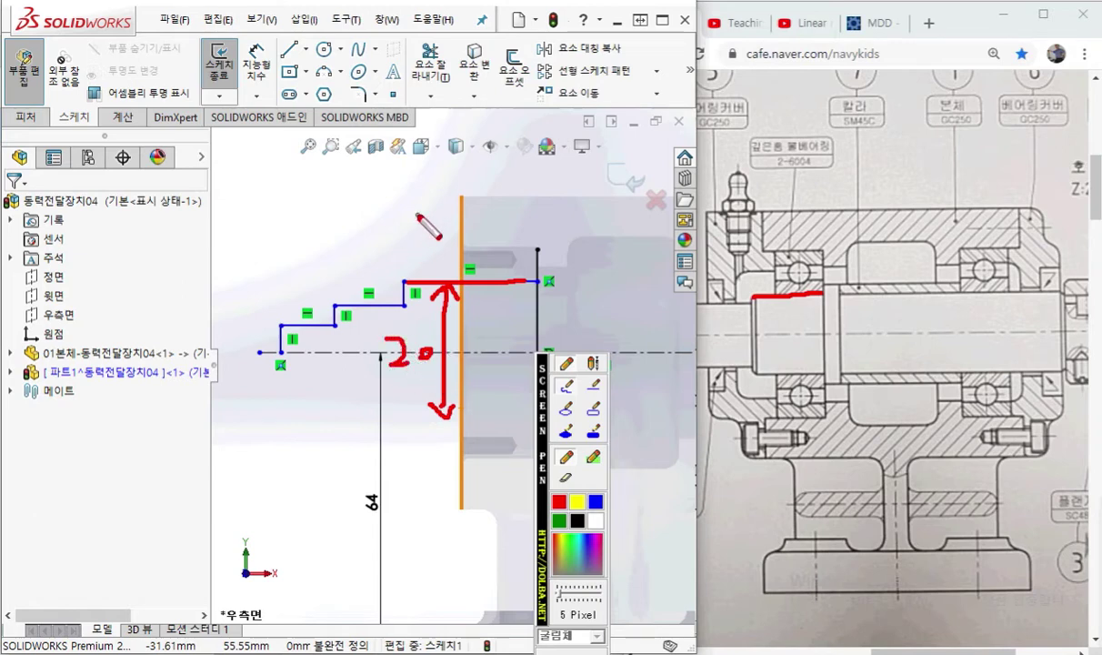
pyautogui.press('Escape')
# Dimension the largest step's top line as a diameter about the centreline and set it to 20 mm
pyautogui.rightClick(419, 188)
pyautogui.click(576, 162)
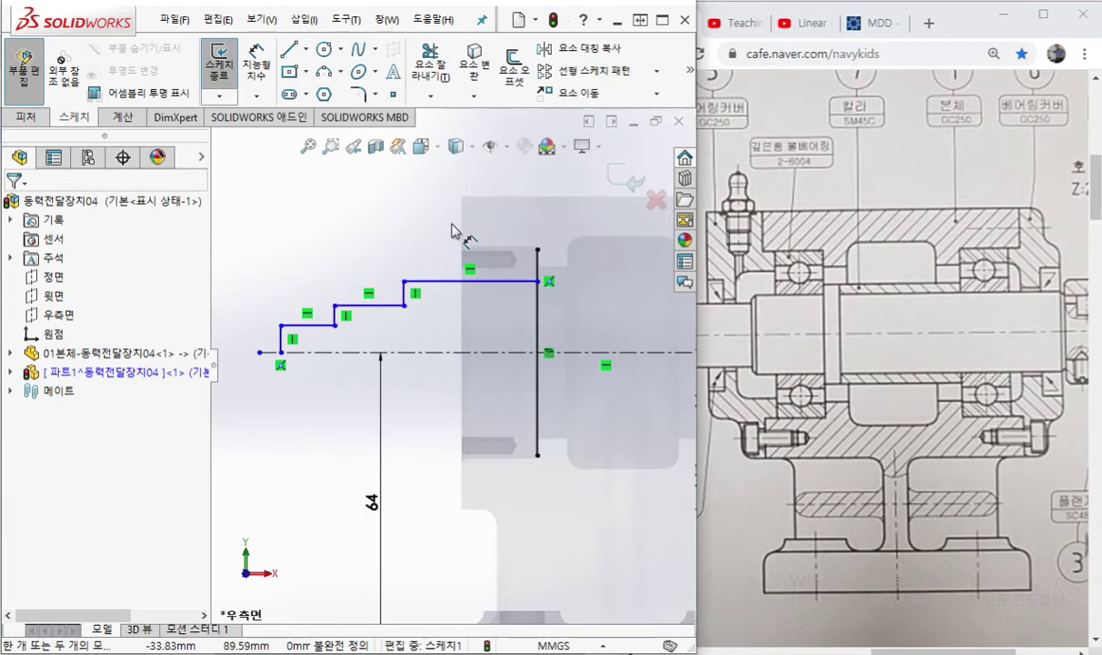
pyautogui.click(436, 281)
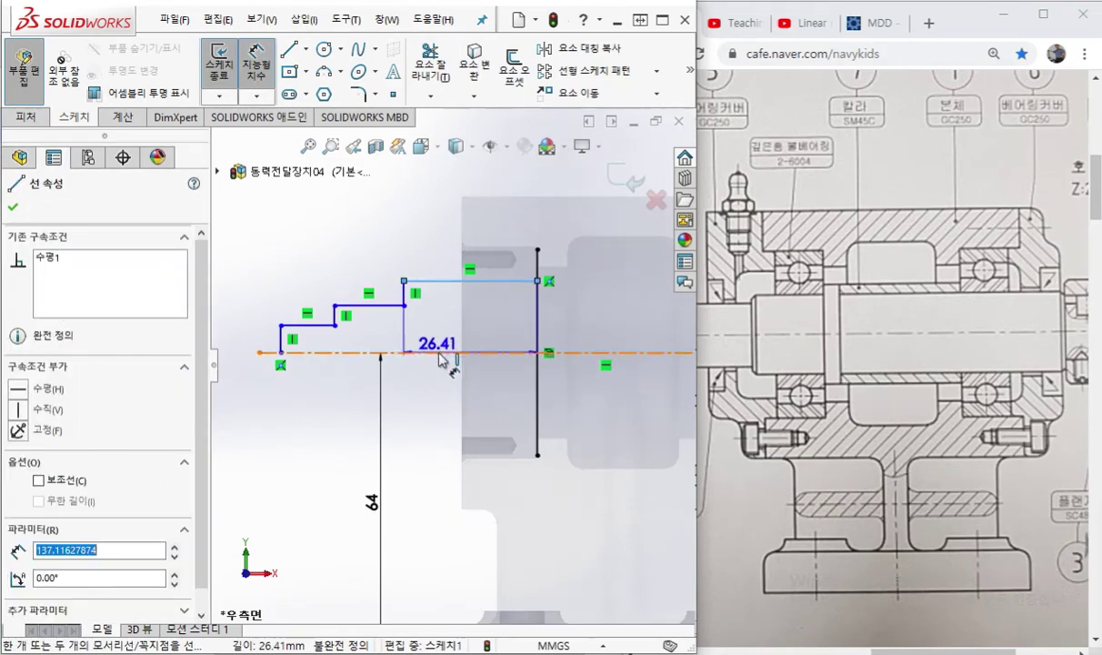
pyautogui.click(446, 353)
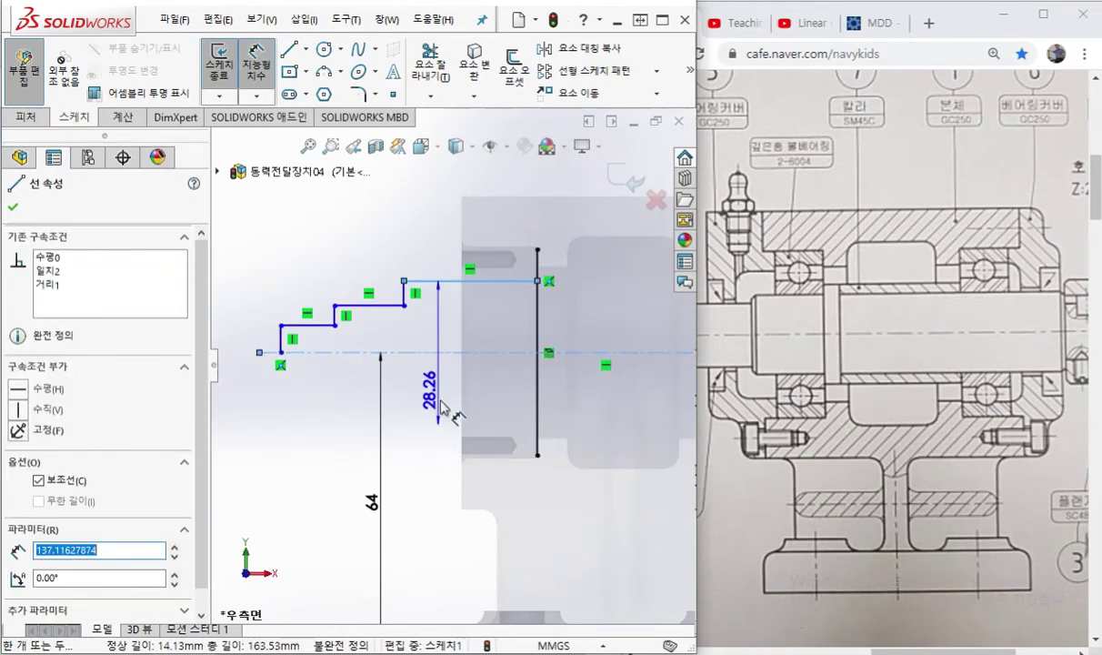
pyautogui.click(429, 391)
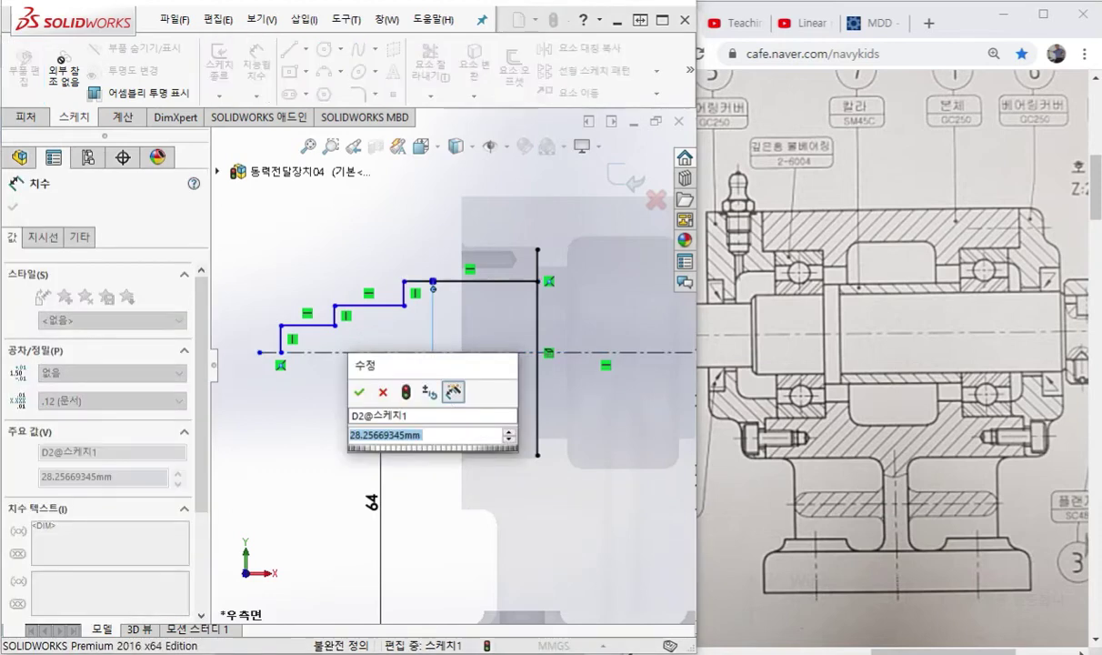
pyautogui.write('20')
pyautogui.press('Return')
pyautogui.click(430, 459)
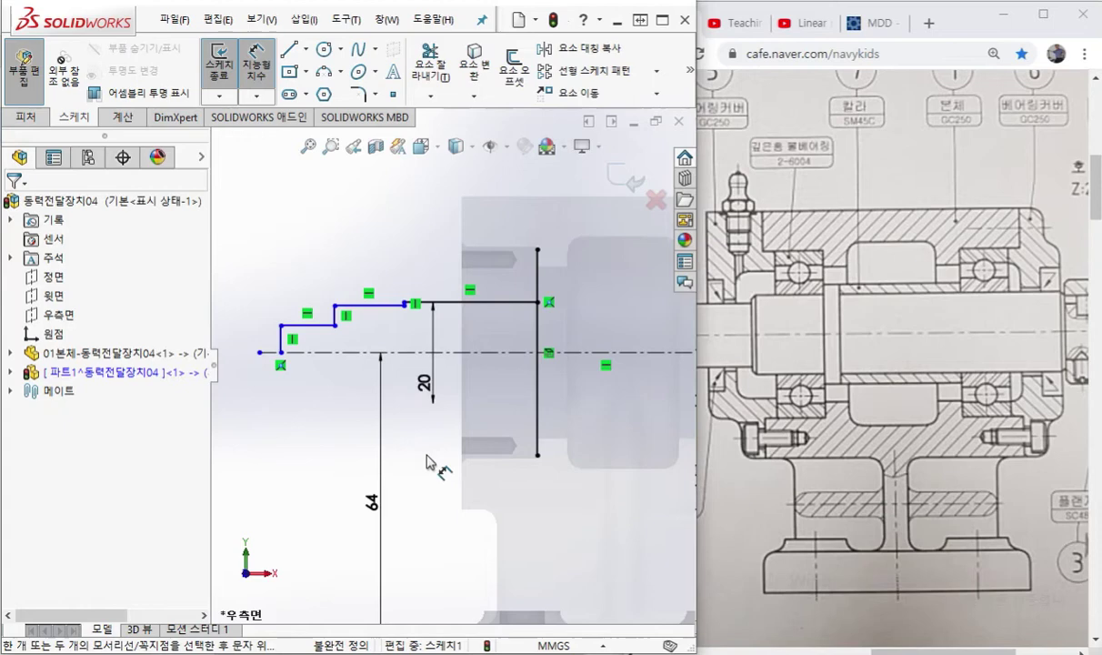
# Mark the middle shaft step in red on the reference drawing and sketch, annotate its diameter as 16, and clear the marks
pyautogui.click(968, 29)
pyautogui.moveTo(915, 651); pyautogui.dragTo(851, 651)
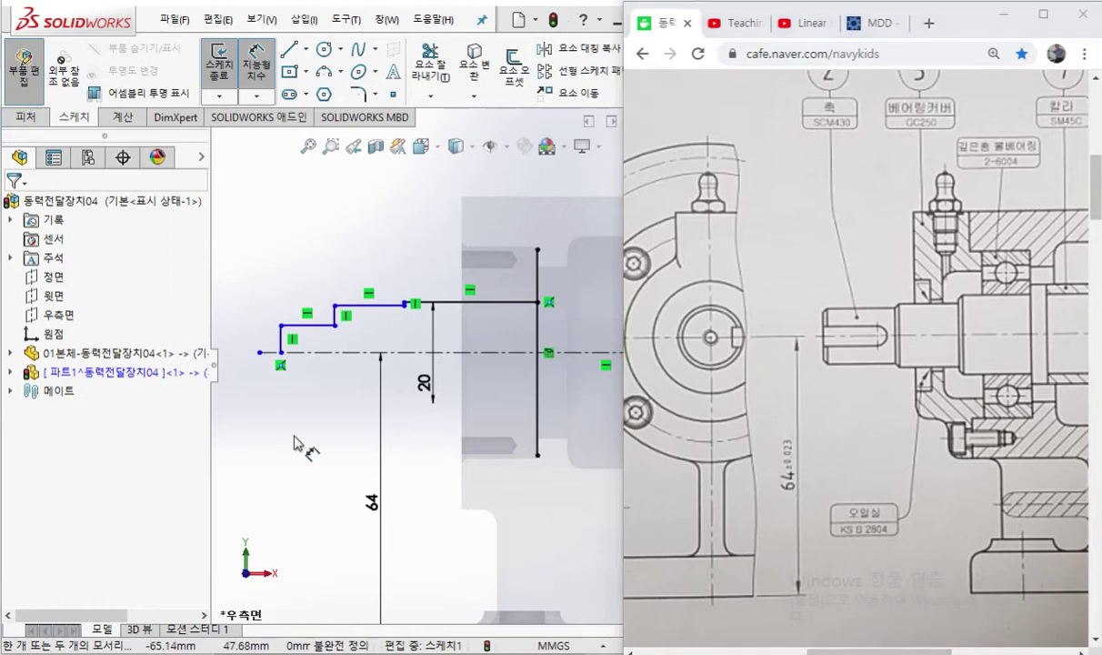
pyautogui.click(294, 443)
pyautogui.middleClick(603, 445)
pyautogui.moveTo(895, 303); pyautogui.dragTo(957, 303)
pyautogui.moveTo(897, 367); pyautogui.dragTo(961, 364)
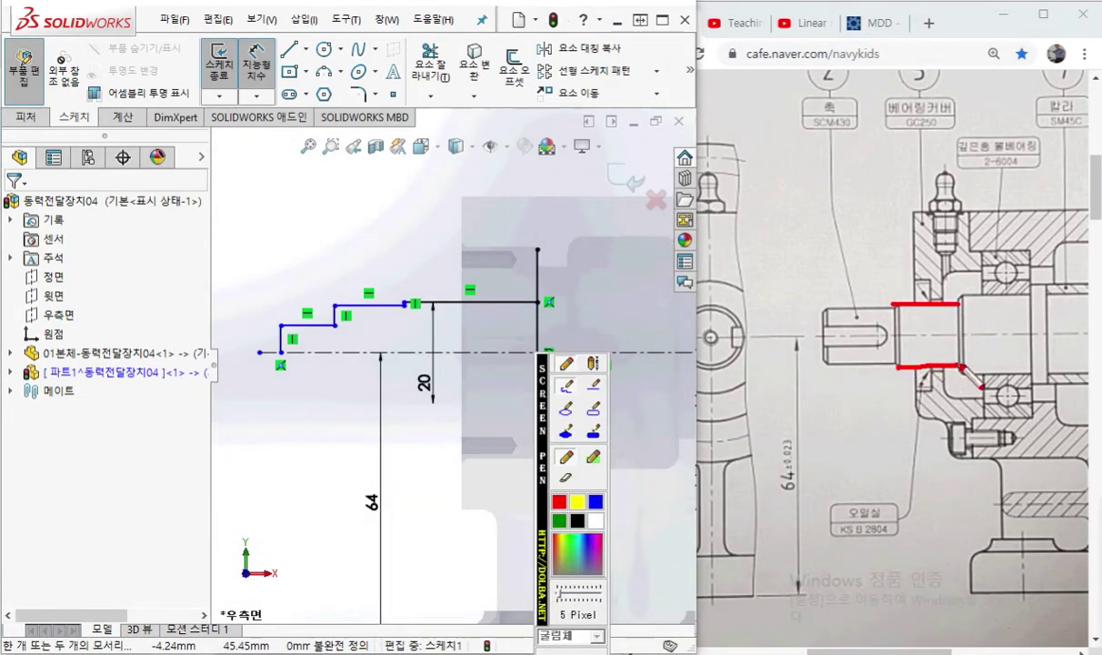
pyautogui.moveTo(914, 307)
pyautogui.mouseDown()
pyautogui.moveTo(921, 339)
pyautogui.moveTo(929, 317)
pyautogui.mouseUp()
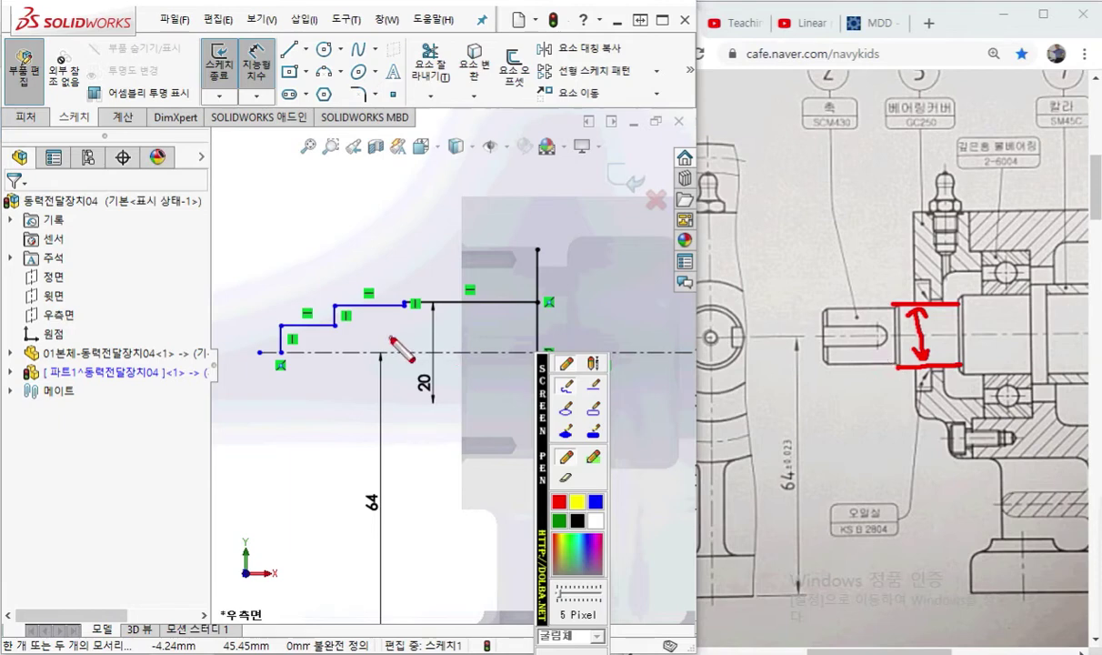
pyautogui.moveTo(331, 307)
pyautogui.mouseDown()
pyautogui.moveTo(393, 308)
pyautogui.moveTo(357, 395)
pyautogui.moveTo(371, 382)
pyautogui.moveTo(371, 326)
pyautogui.mouseUp()
pyautogui.moveTo(346, 407)
pyautogui.mouseDown()
pyautogui.moveTo(329, 369)
pyautogui.moveTo(344, 341)
pyautogui.moveTo(344, 376)
pyautogui.mouseUp()
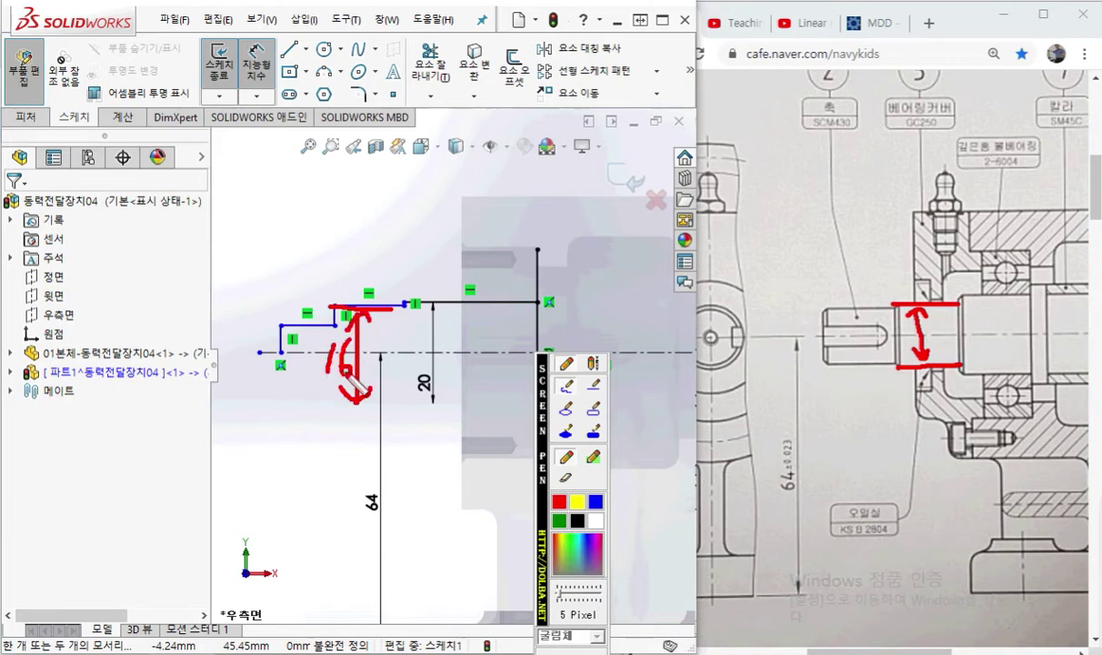
pyautogui.rightClick(364, 264)
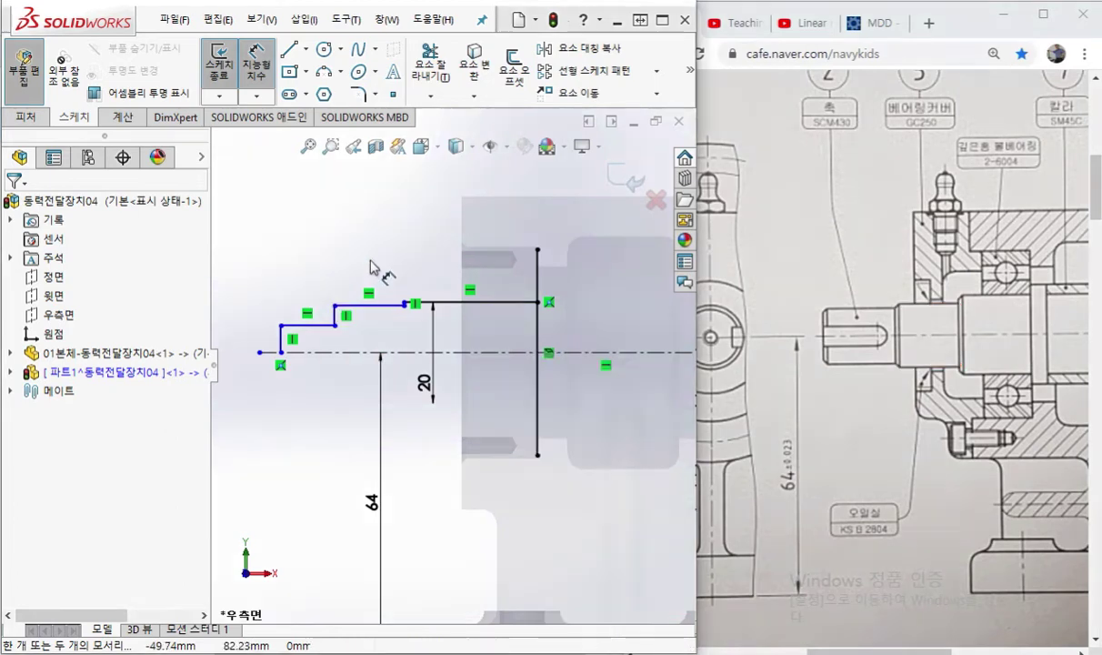
# Dimension the middle step's top line as a diameter about the centreline and set it to 16 mm
pyautogui.click(368, 309)
pyautogui.click(369, 352)
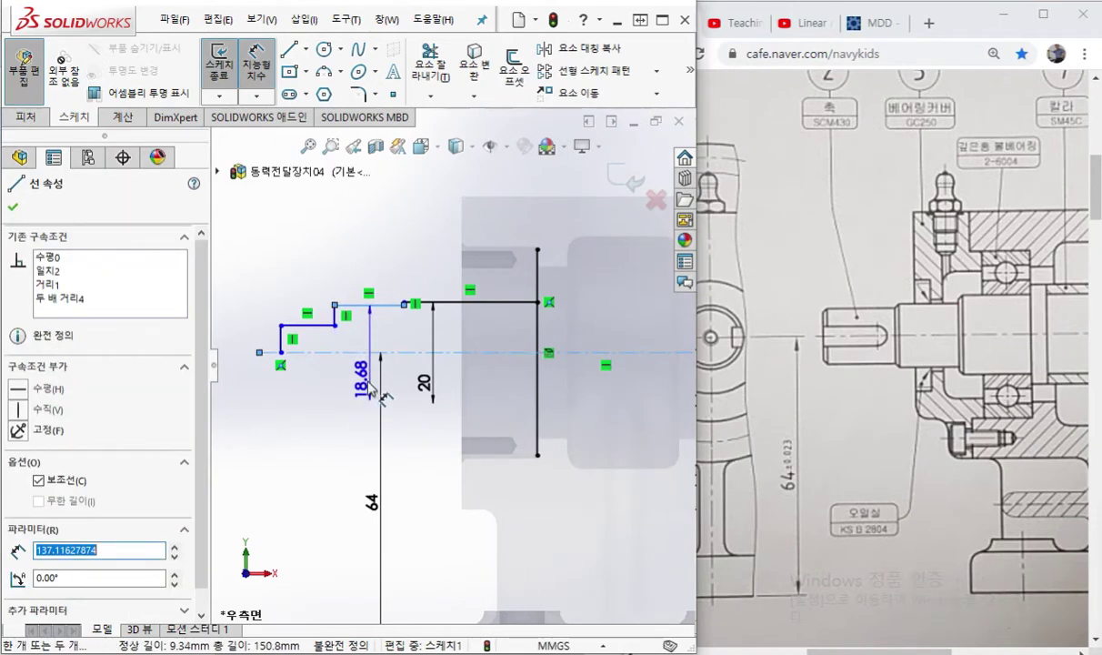
pyautogui.click(318, 398)
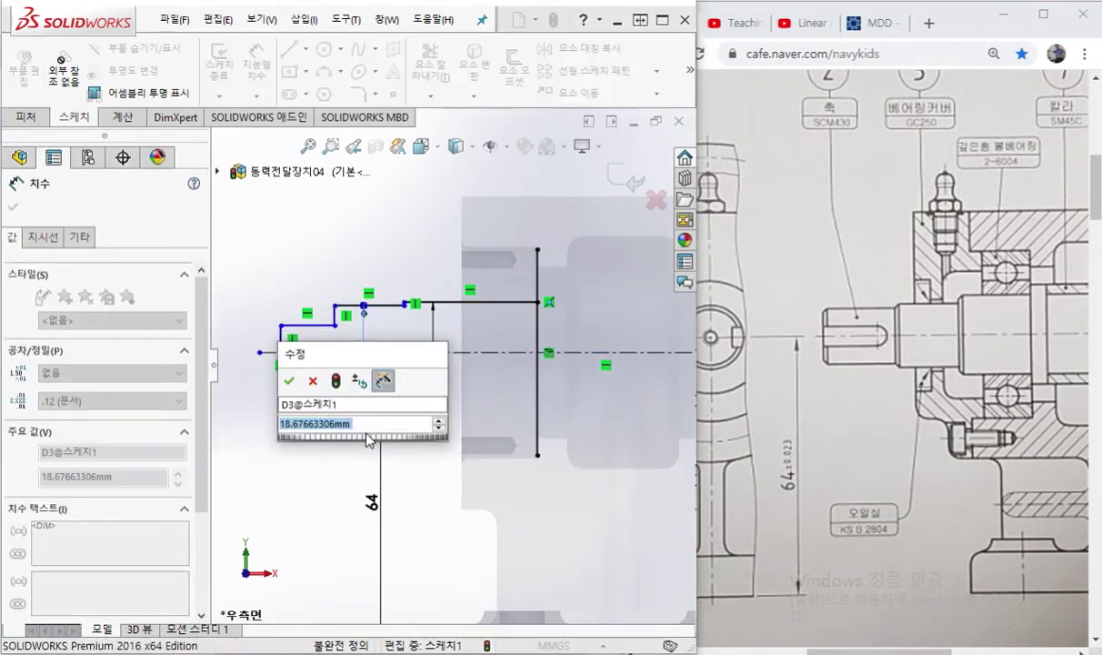
pyautogui.write('16')
pyautogui.press('Return')
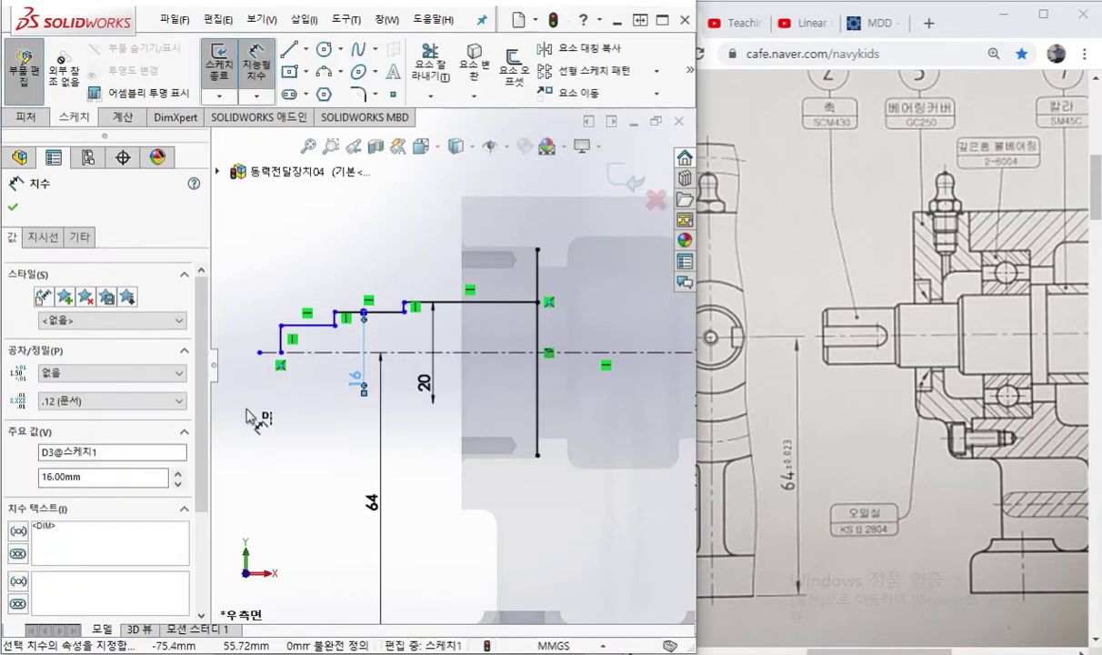
pyautogui.click(300, 436)
# Mark the keyed end step in red on the reference drawing and sketch, annotate its diameter as 14, and clear the marks
pyautogui.moveTo(816, 310); pyautogui.dragTo(889, 310)
pyautogui.moveTo(821, 362); pyautogui.dragTo(909, 362)
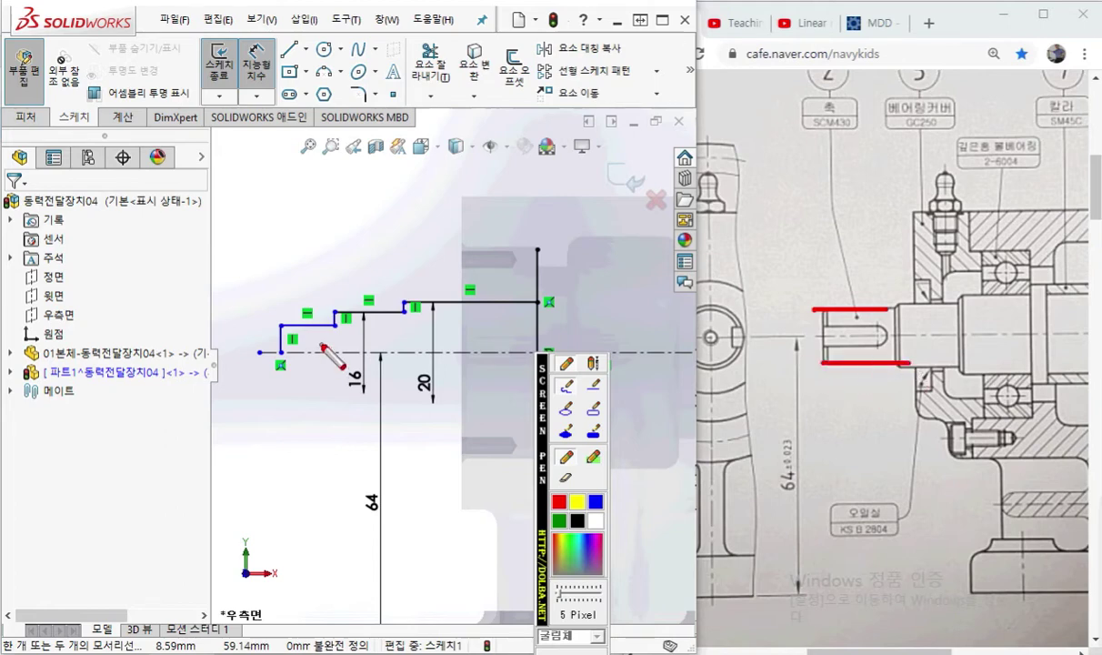
pyautogui.moveTo(307, 330); pyautogui.dragTo(308, 414)
pyautogui.moveTo(301, 338); pyautogui.dragTo(315, 336)
pyautogui.moveTo(296, 390)
pyautogui.mouseDown()
pyautogui.moveTo(307, 413)
pyautogui.moveTo(316, 395)
pyautogui.mouseUp()
pyautogui.moveTo(272, 328); pyautogui.dragTo(337, 327)
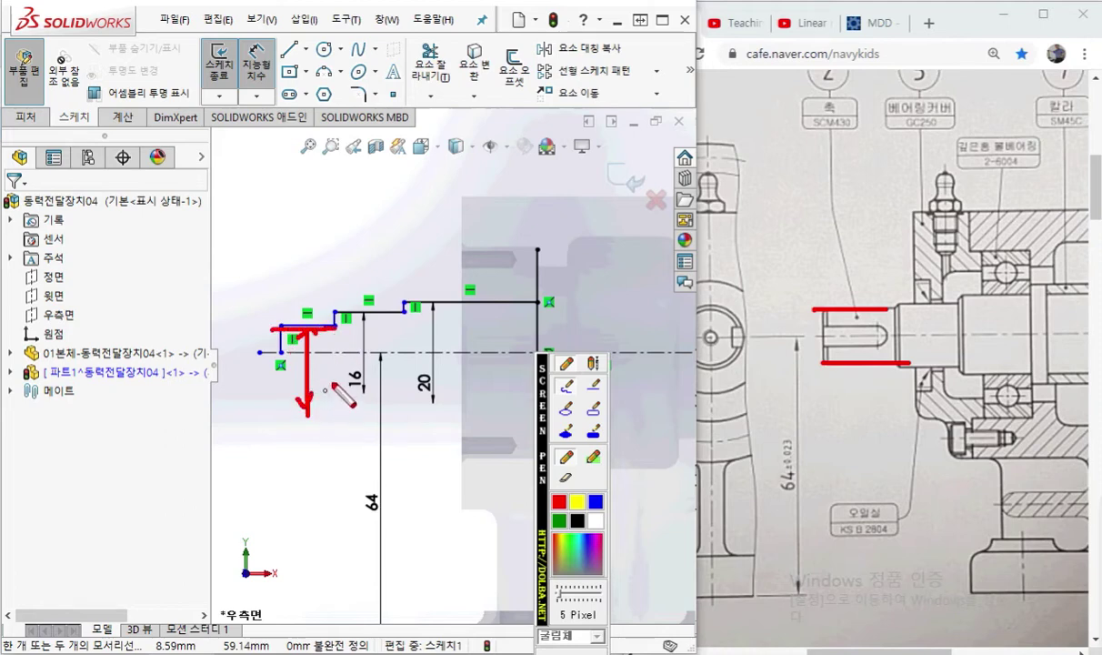
pyautogui.moveTo(257, 363)
pyautogui.mouseDown()
pyautogui.moveTo(255, 393)
pyautogui.moveTo(293, 373)
pyautogui.moveTo(284, 407)
pyautogui.mouseUp()
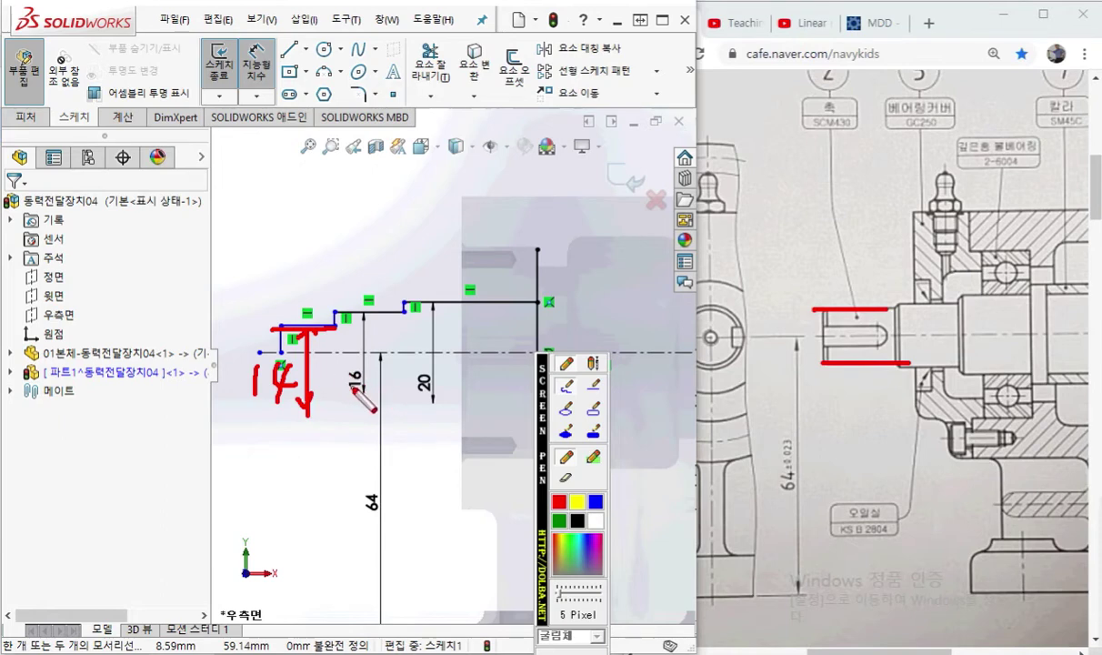
pyautogui.press('Escape')
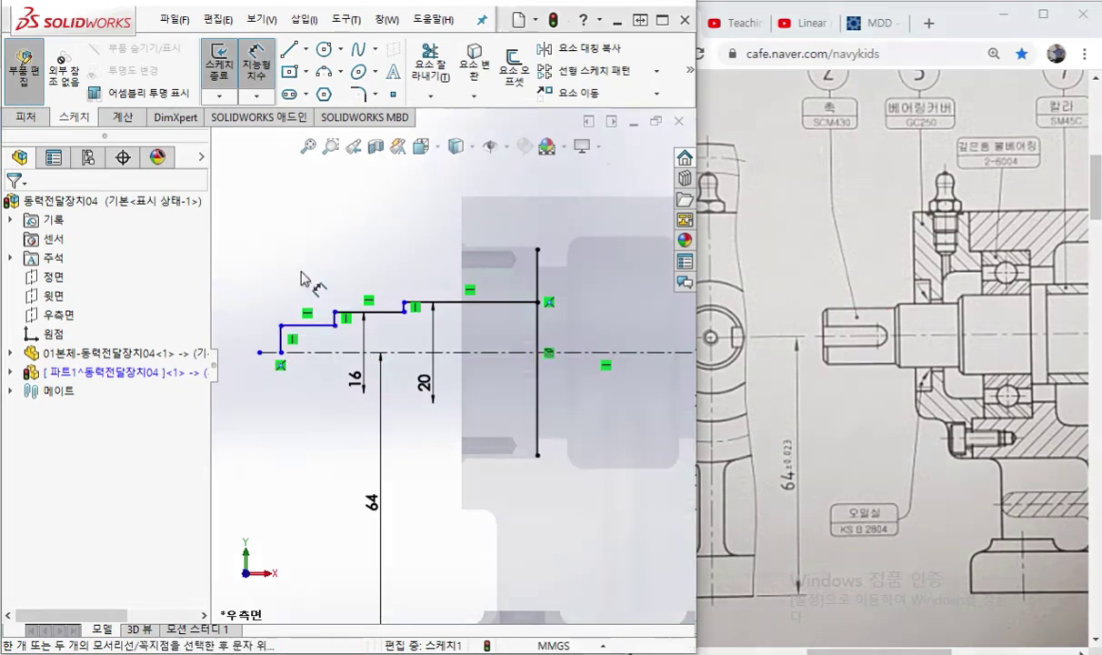
# Dimension the end step's top line as a diameter about the centreline and set it to 14 mm
pyautogui.click(300, 351)
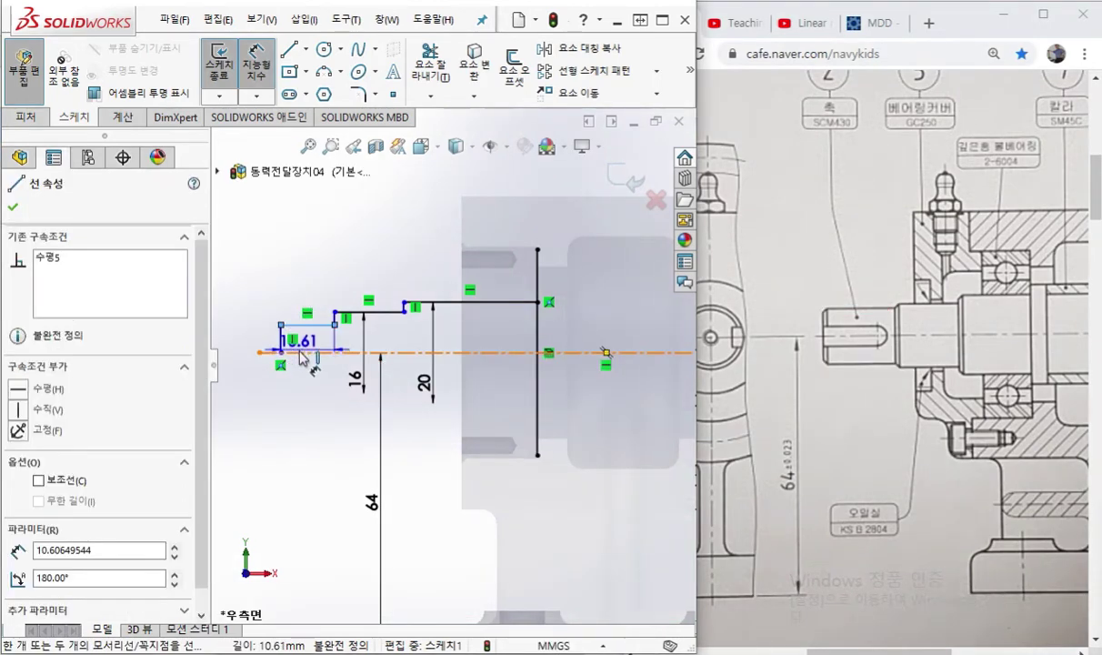
pyautogui.click(232, 382)
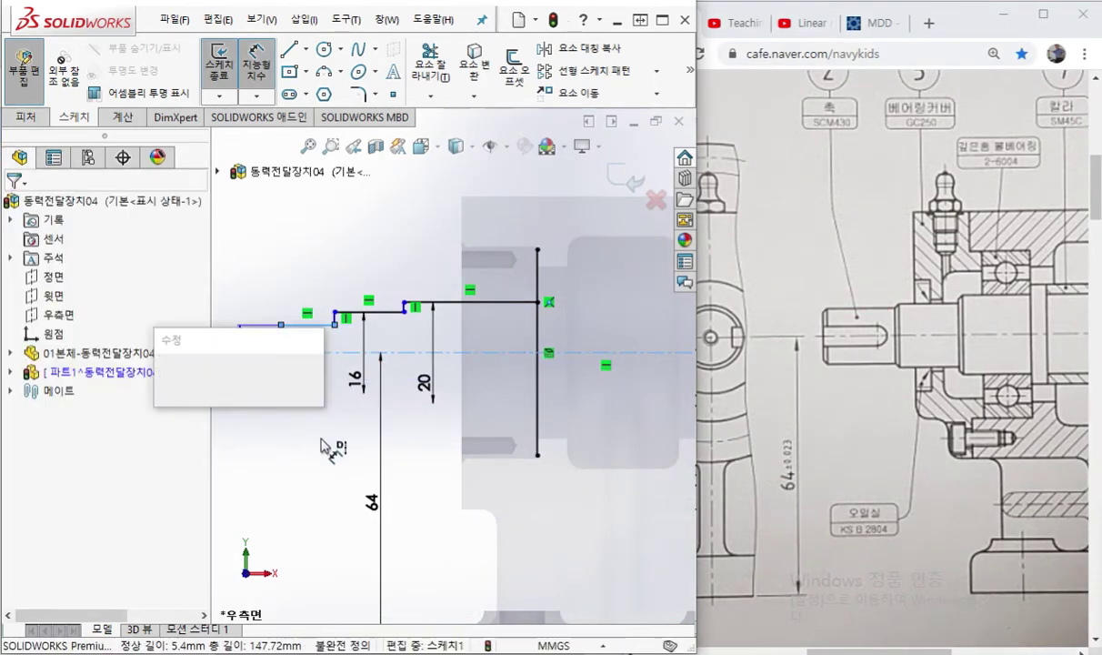
pyautogui.write('14')
pyautogui.press('Return')
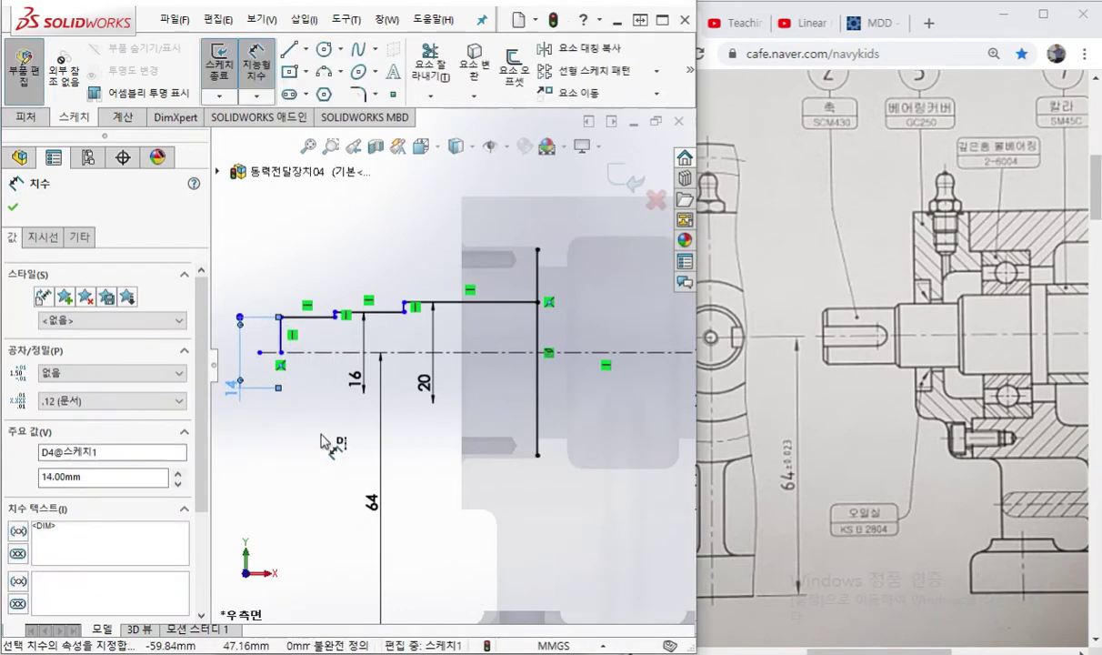
pyautogui.click(327, 487)
# Mark the converted shoulder line in red and draw arrows spanning from it to the largest step's outer end in the sketch
pyautogui.keyDown('ctrl'); pyautogui.moveTo(327, 492); pyautogui.dragTo(394, 482, button='middle'); pyautogui.keyUp('ctrl')
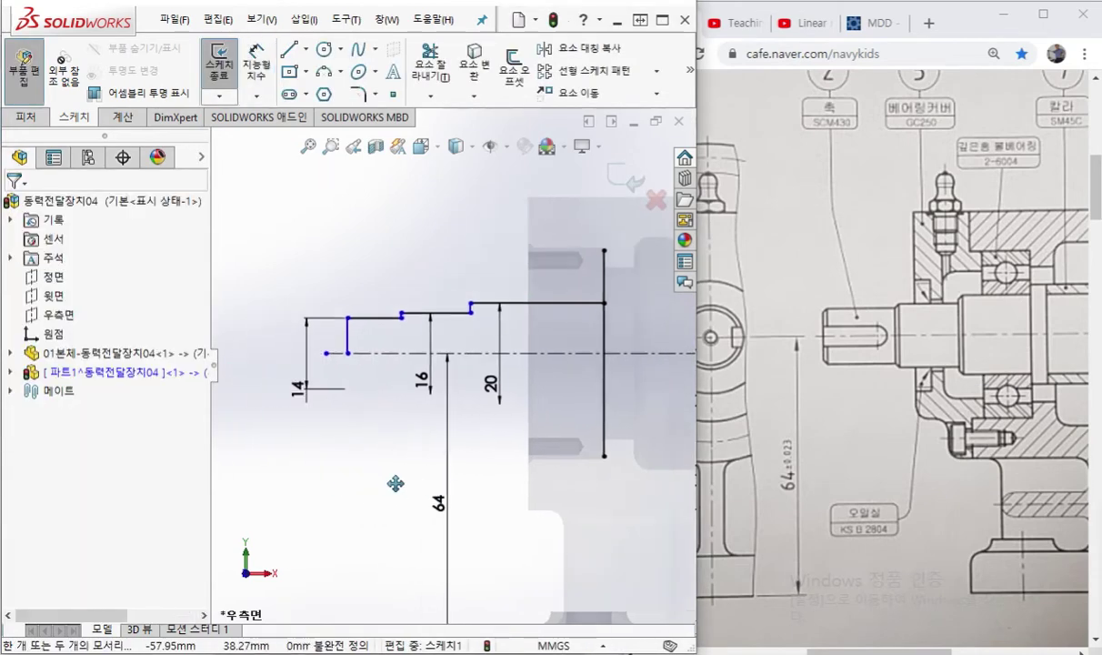
pyautogui.hotkey('ctrl', 'F1')
pyautogui.moveTo(544, 425); pyautogui.dragTo(18, 378)
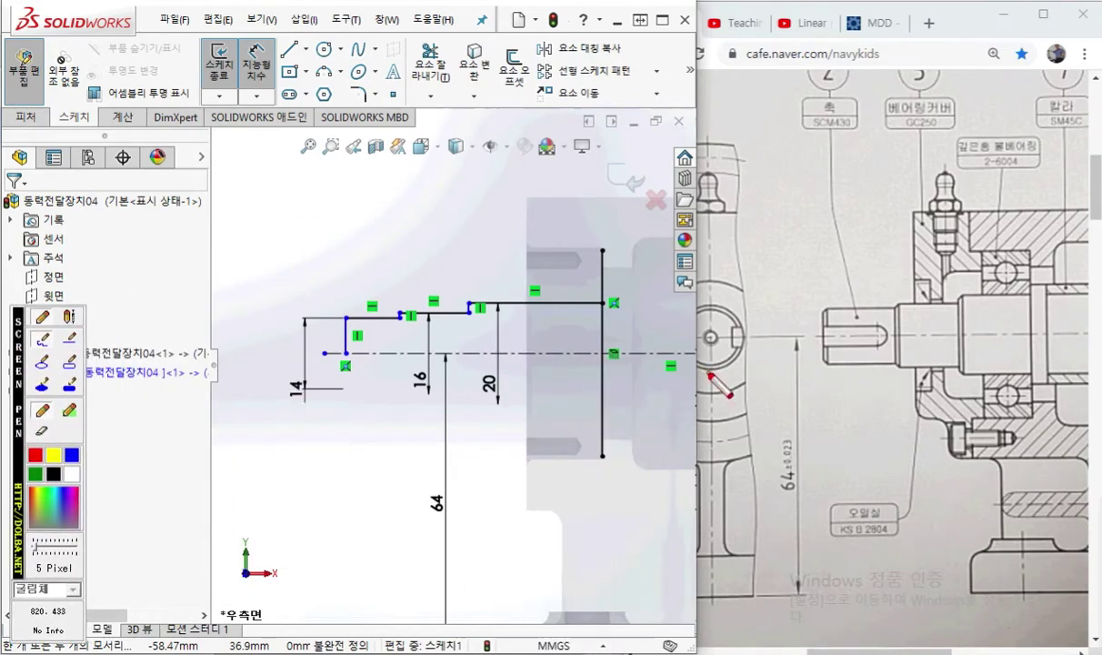
pyautogui.moveTo(604, 246); pyautogui.dragTo(604, 459)
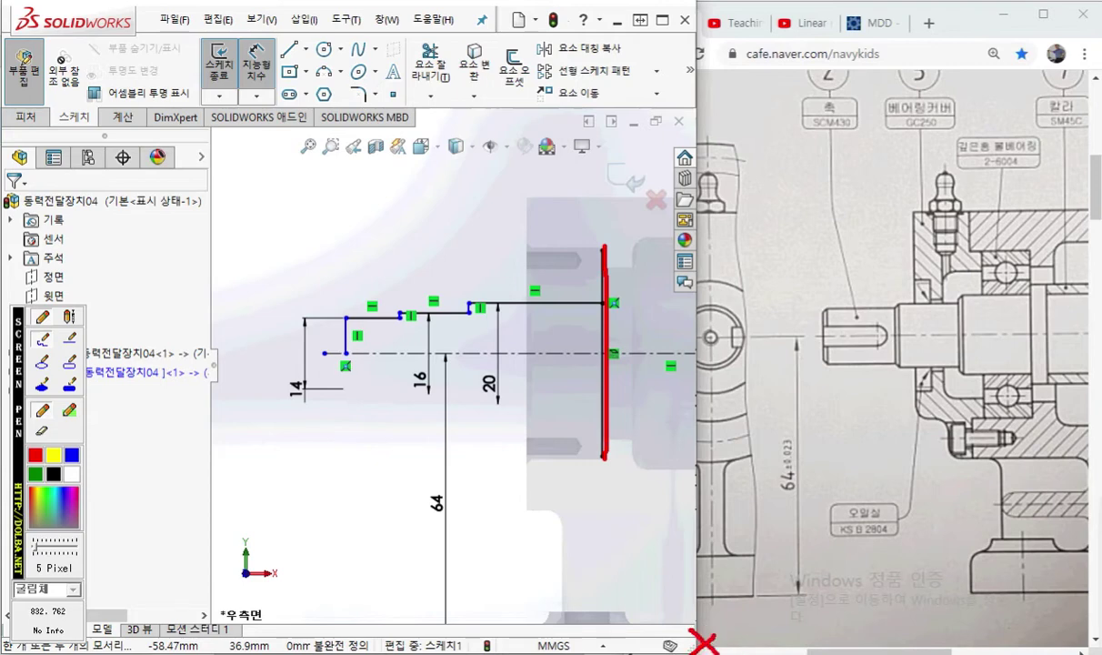
pyautogui.moveTo(703, 641)
pyautogui.mouseDown()
pyautogui.moveTo(623, 620)
pyautogui.moveTo(643, 593)
pyautogui.mouseUp()
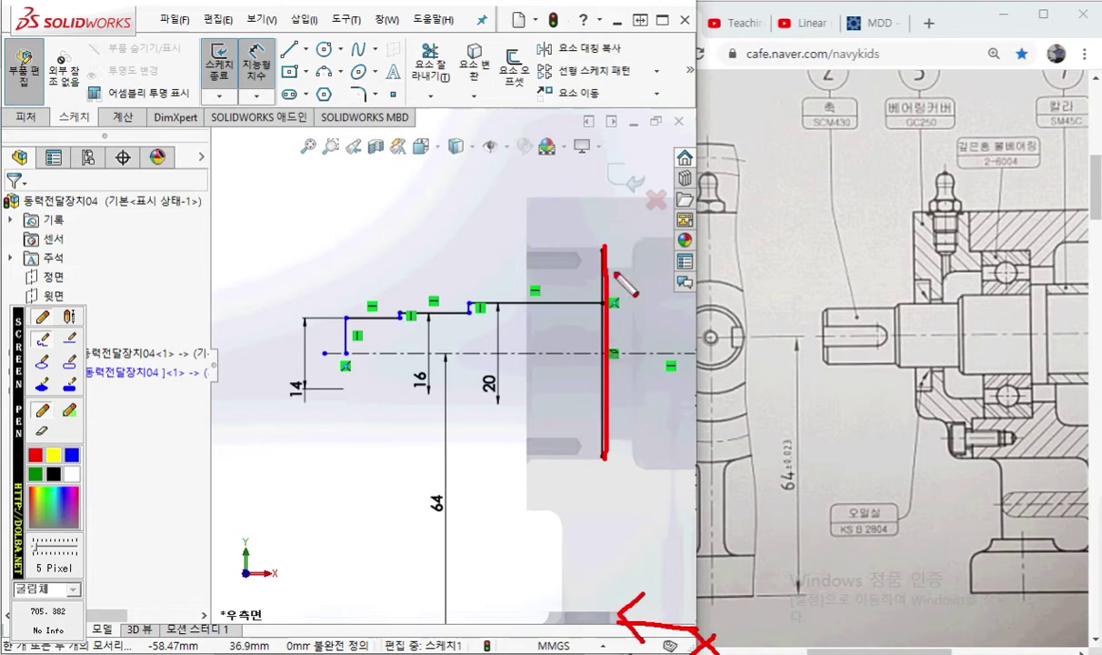
pyautogui.moveTo(598, 328)
pyautogui.mouseDown()
pyautogui.moveTo(484, 331)
pyautogui.moveTo(469, 311)
pyautogui.moveTo(467, 202)
pyautogui.mouseUp()
pyautogui.moveTo(468, 250)
pyautogui.mouseDown()
pyautogui.moveTo(593, 255)
pyautogui.moveTo(544, 266)
pyautogui.mouseUp()
pyautogui.moveTo(503, 234)
pyautogui.mouseDown()
pyautogui.moveTo(471, 249)
pyautogui.moveTo(503, 272)
pyautogui.mouseUp()
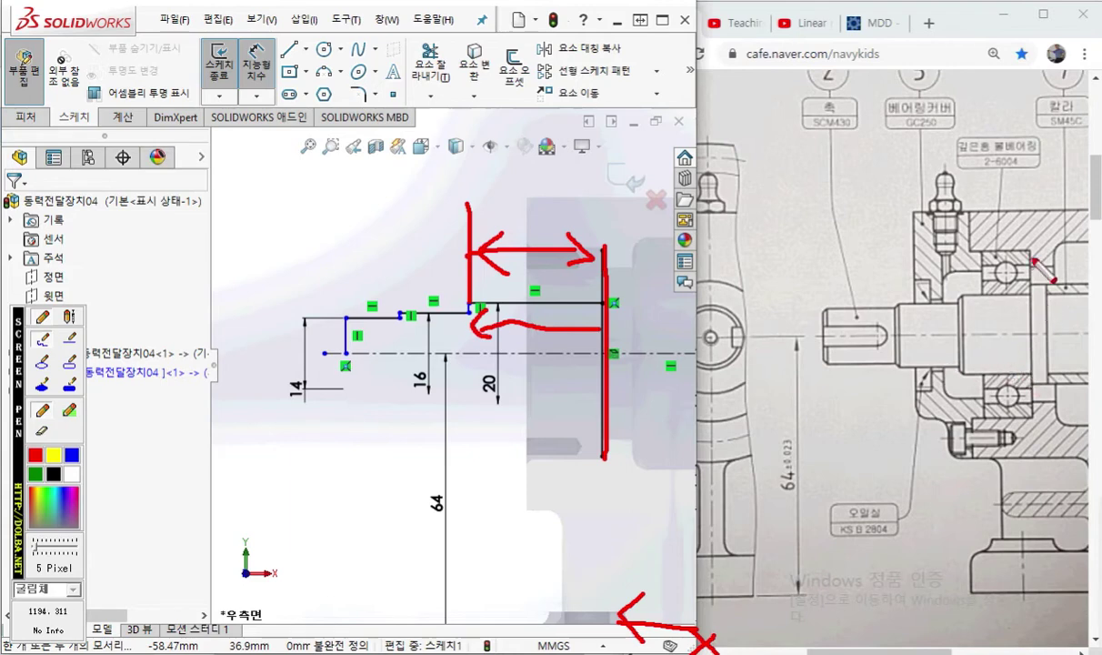
# Mark the matching shoulder-to-step length in red on the reference drawing and clear all pen marks
pyautogui.moveTo(1029, 245); pyautogui.dragTo(1035, 397)
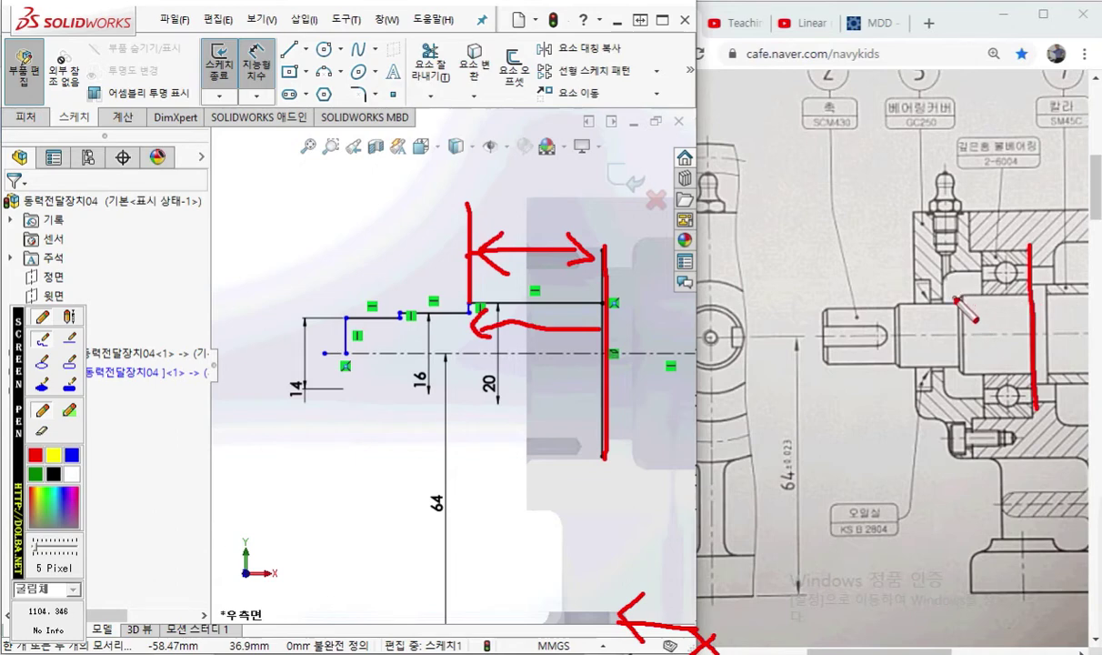
pyautogui.moveTo(955, 297); pyautogui.dragTo(958, 368)
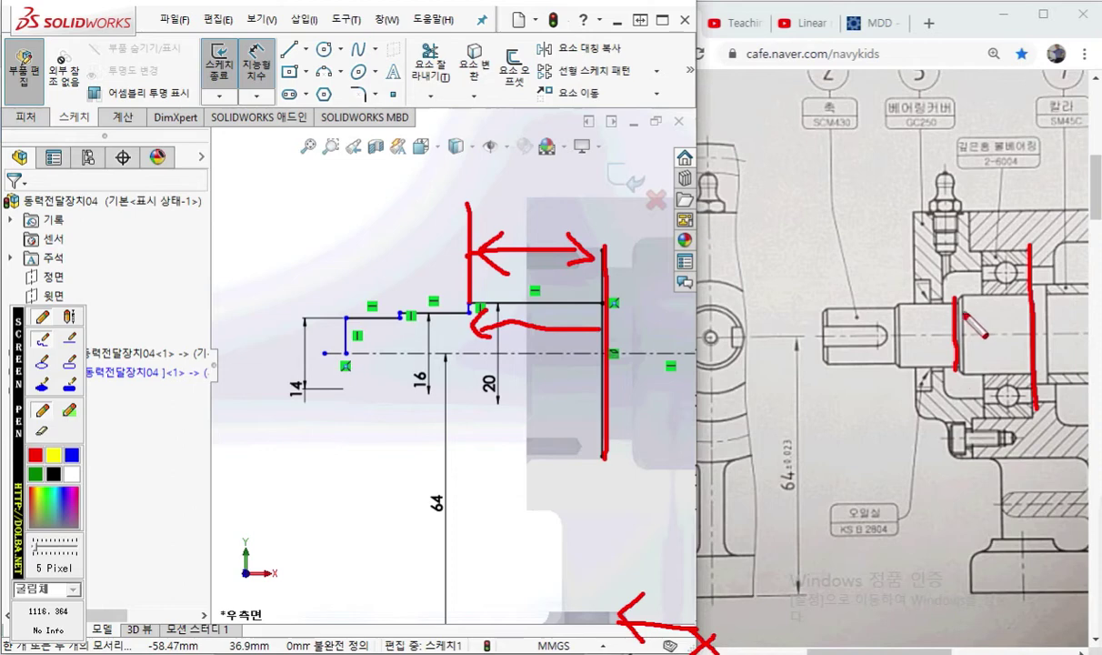
pyautogui.moveTo(958, 313)
pyautogui.mouseDown()
pyautogui.moveTo(1015, 311)
pyautogui.moveTo(974, 327)
pyautogui.mouseUp()
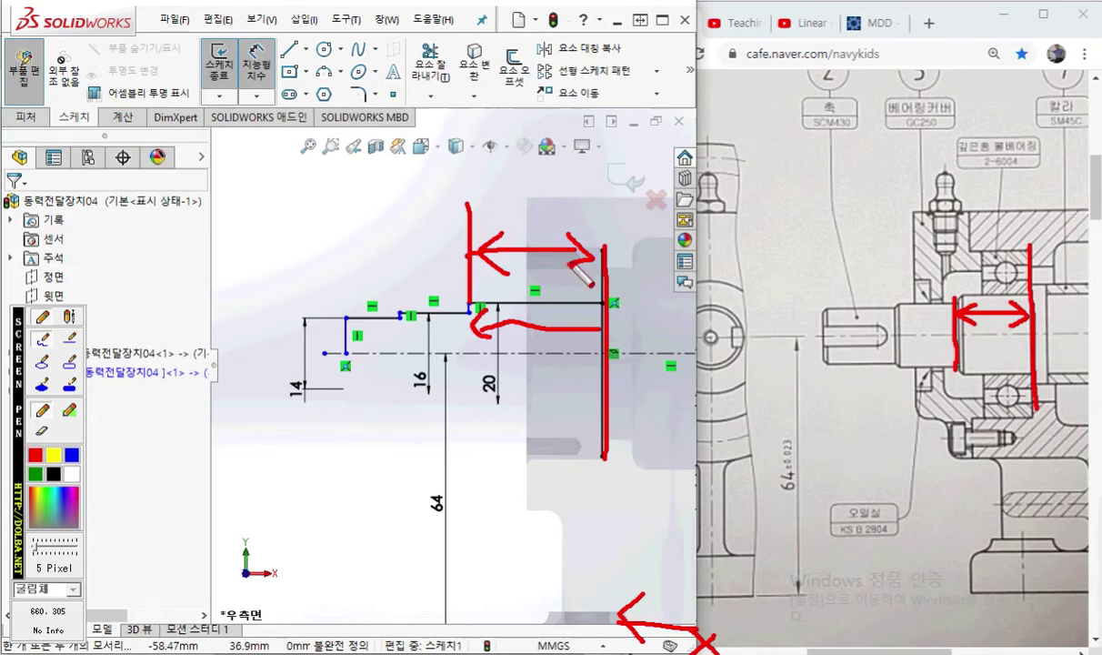
pyautogui.rightClick(402, 247)
# Dimension the distance from the converted shoulder line to the largest step's outer end face and set it to 18 mm
pyautogui.scroll(-3, 536, 290)
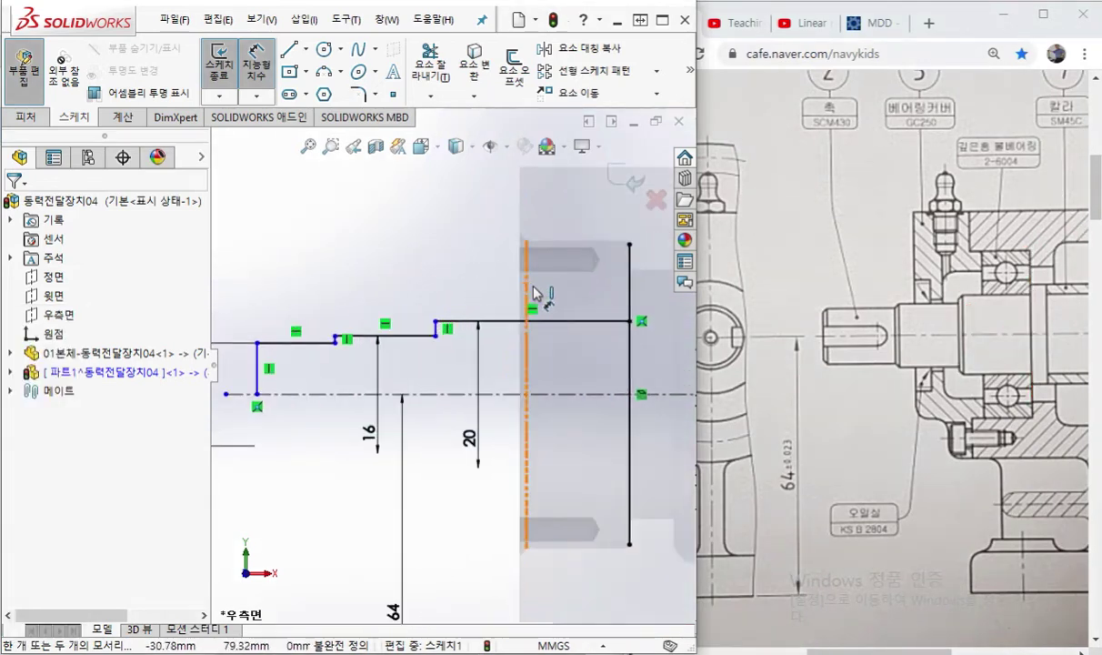
pyautogui.click(642, 289)
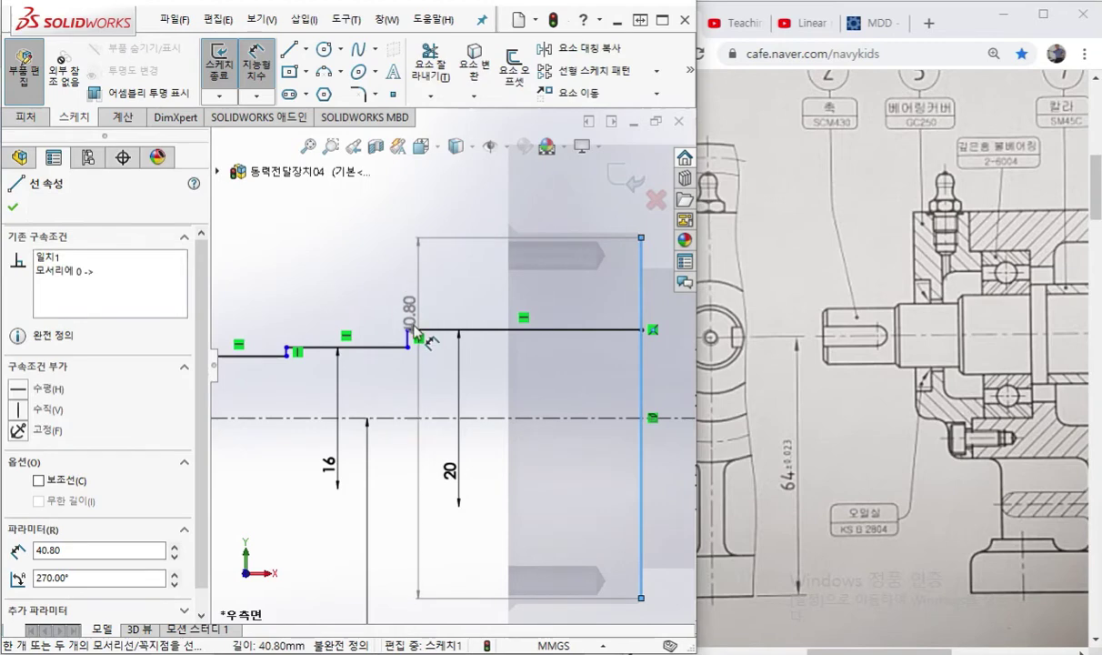
pyautogui.click(408, 329)
pyautogui.click(491, 278)
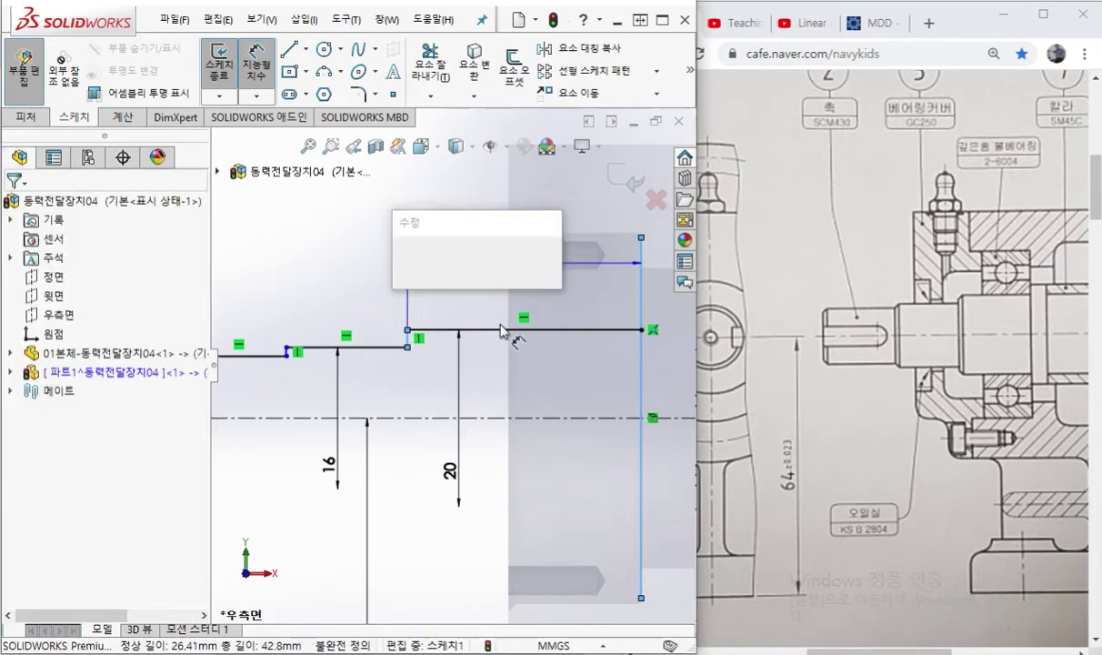
pyautogui.write('1')
pyautogui.write('18')
pyautogui.press('Return')
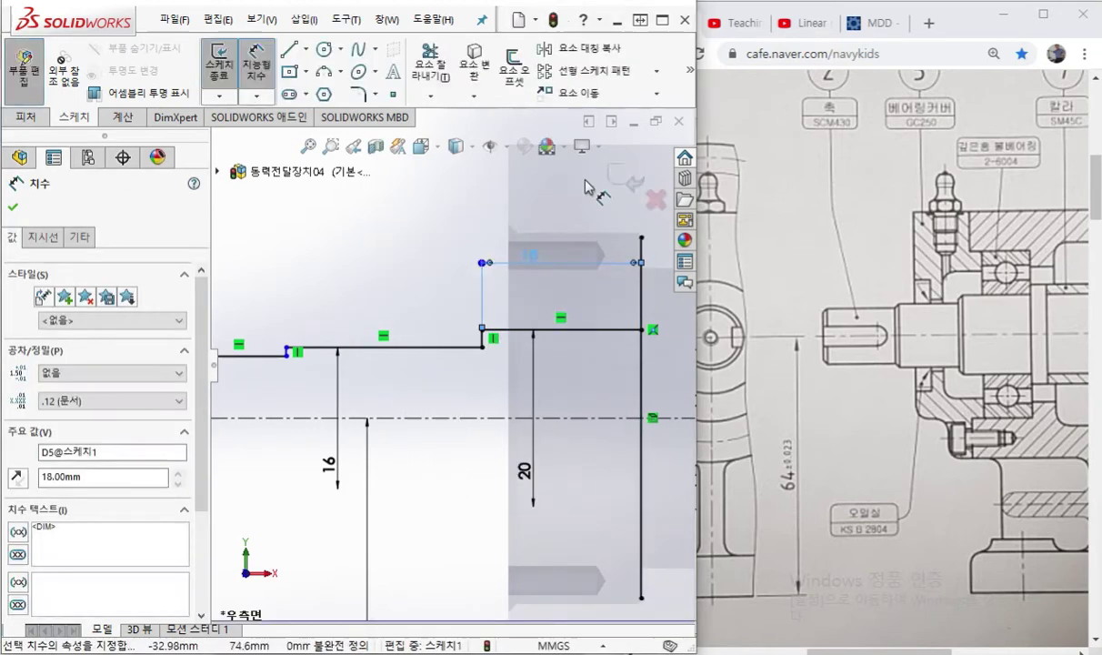
pyautogui.scroll(2, 418, 291)
pyautogui.press('Escape')
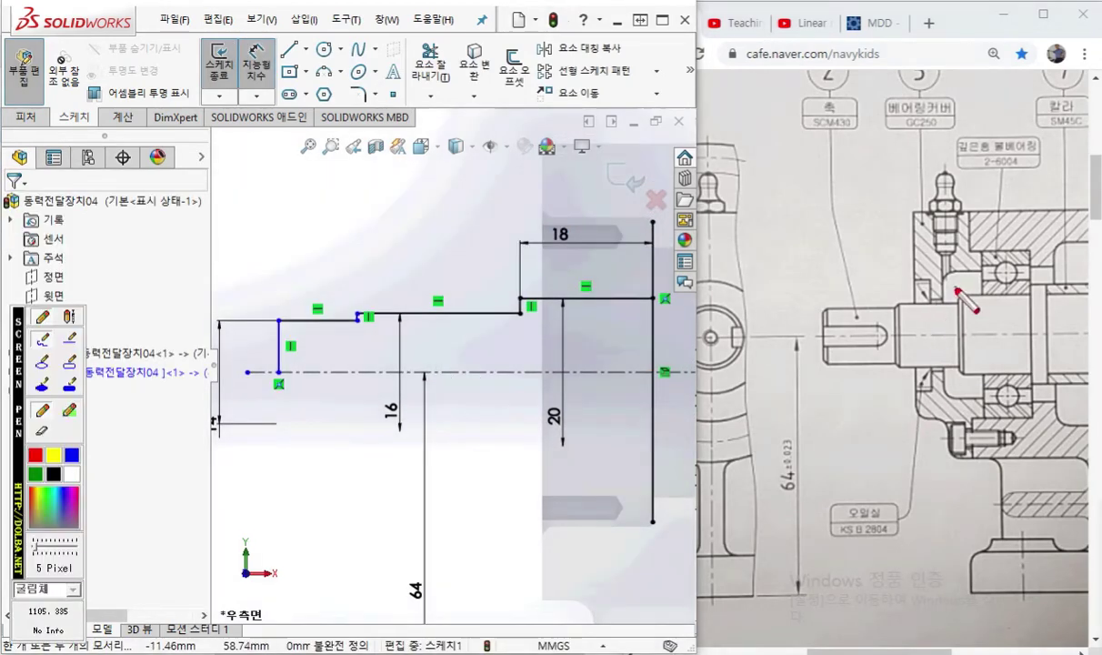
# Mark the middle step's length in red on the reference drawing and in the sketch, annotate it as 16, and clear the marks
pyautogui.moveTo(957, 291)
pyautogui.mouseDown()
pyautogui.moveTo(957, 368)
pyautogui.moveTo(979, 393)
pyautogui.mouseUp()
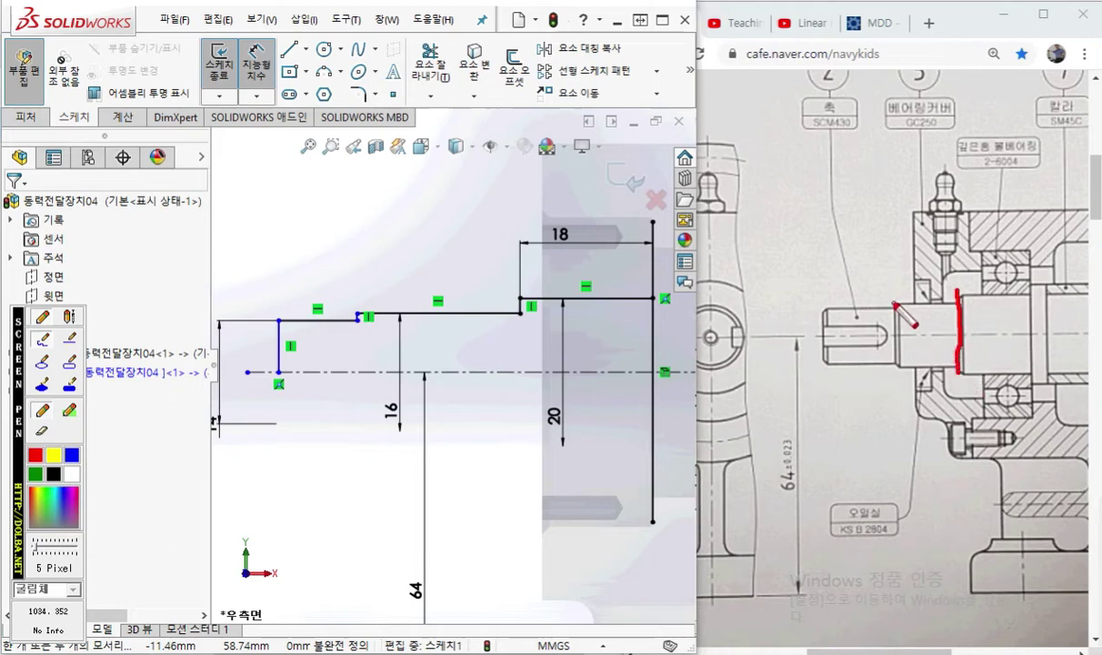
pyautogui.moveTo(891, 307); pyautogui.dragTo(893, 368)
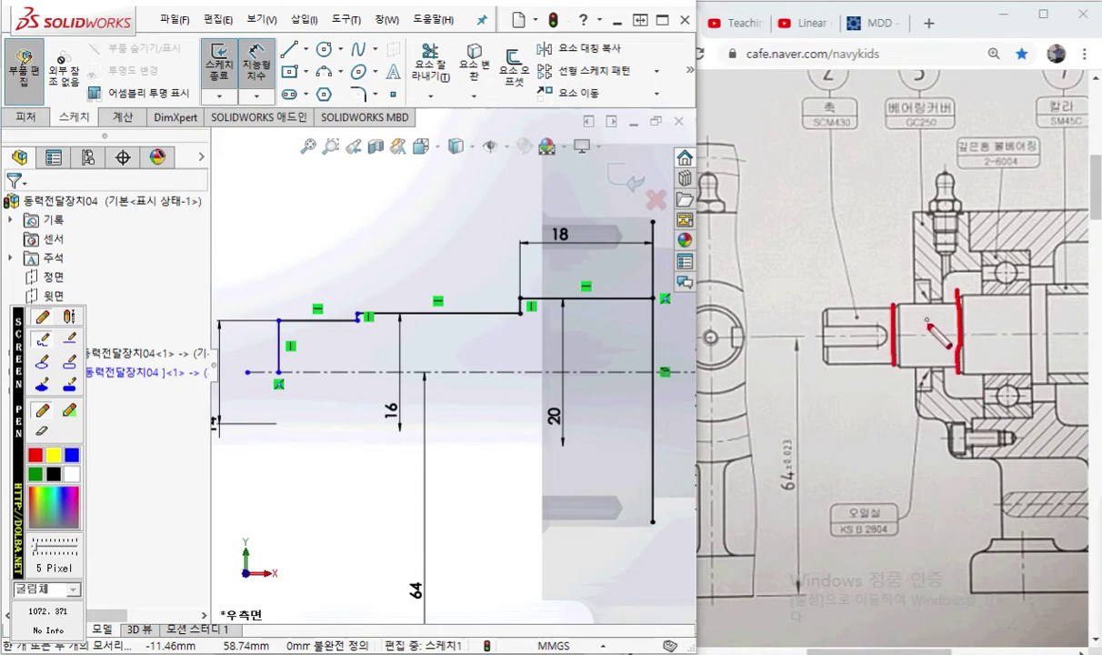
pyautogui.moveTo(894, 325)
pyautogui.mouseDown()
pyautogui.moveTo(949, 324)
pyautogui.moveTo(909, 335)
pyautogui.mouseUp()
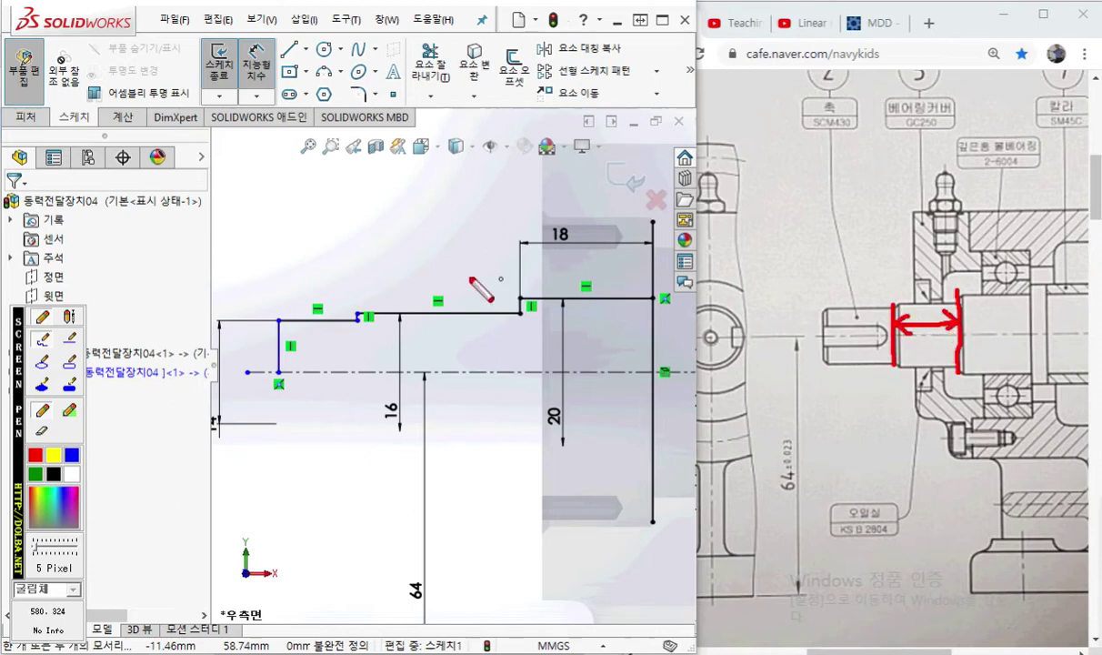
pyautogui.moveTo(355, 325); pyautogui.dragTo(356, 239)
pyautogui.moveTo(521, 314); pyautogui.dragTo(518, 238)
pyautogui.moveTo(369, 257)
pyautogui.mouseDown()
pyautogui.moveTo(492, 247)
pyautogui.moveTo(498, 257)
pyautogui.moveTo(380, 271)
pyautogui.mouseUp()
pyautogui.moveTo(425, 189)
pyautogui.mouseDown()
pyautogui.moveTo(419, 235)
pyautogui.moveTo(433, 224)
pyautogui.mouseUp()
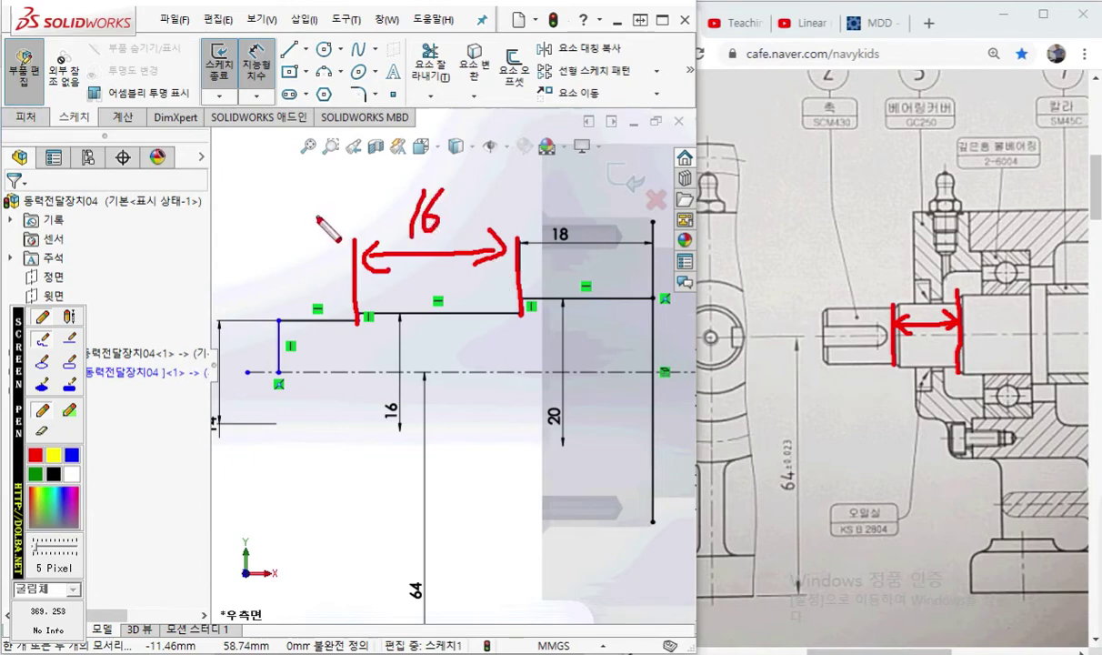
pyautogui.press('Escape')
# Dimension the length of the middle step's top line and set it to 16 mm
pyautogui.scroll(-1, 343, 325)
pyautogui.scroll(-1, 350, 326)
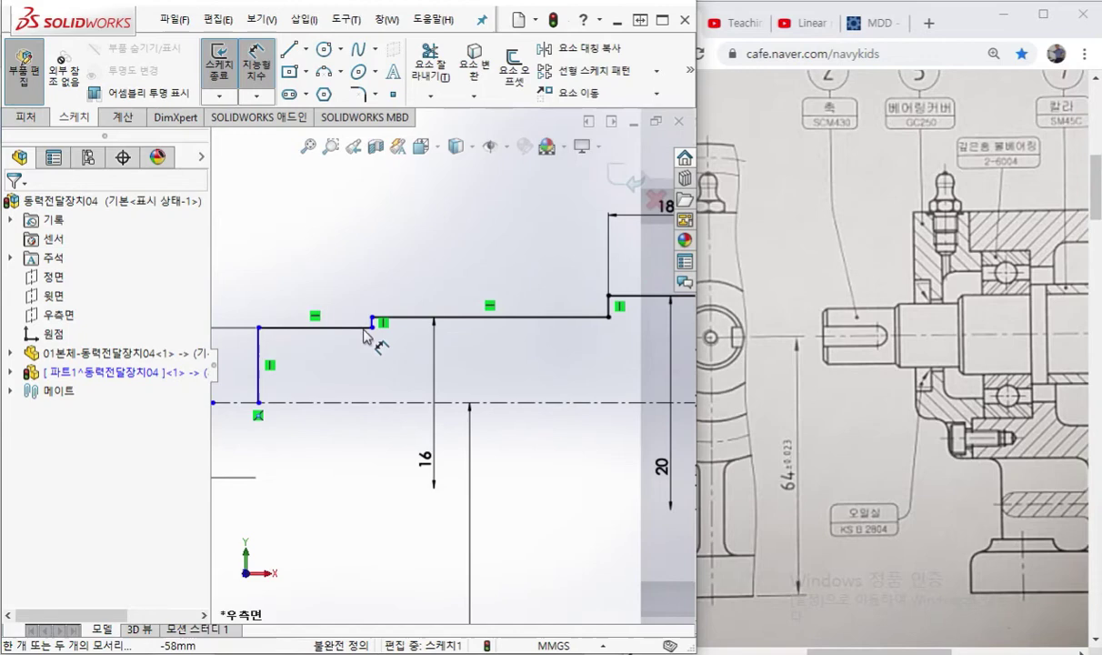
pyautogui.scroll(-2, 382, 332)
pyautogui.scroll(4, 396, 339)
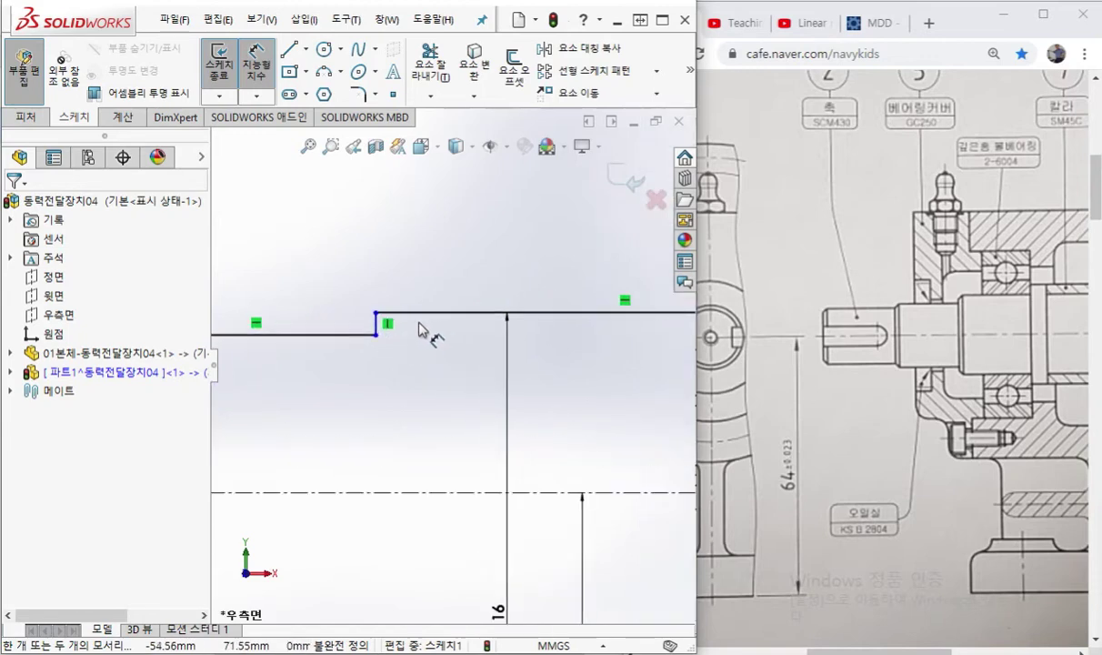
pyautogui.click(482, 346)
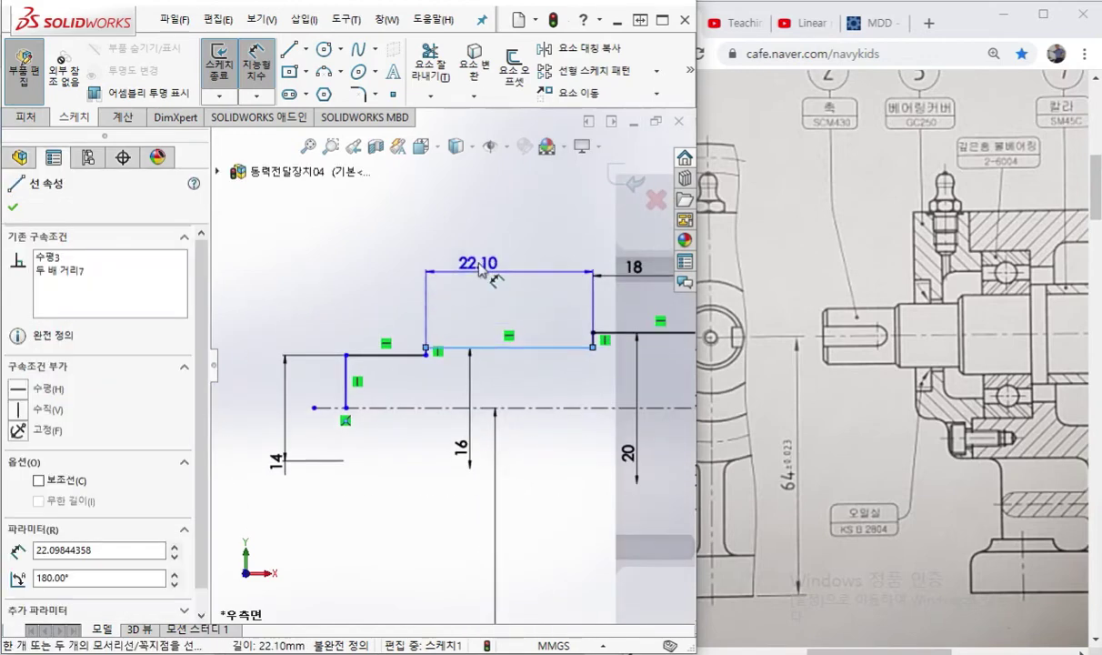
pyautogui.click(509, 268)
pyautogui.write('16')
pyautogui.press('Return')
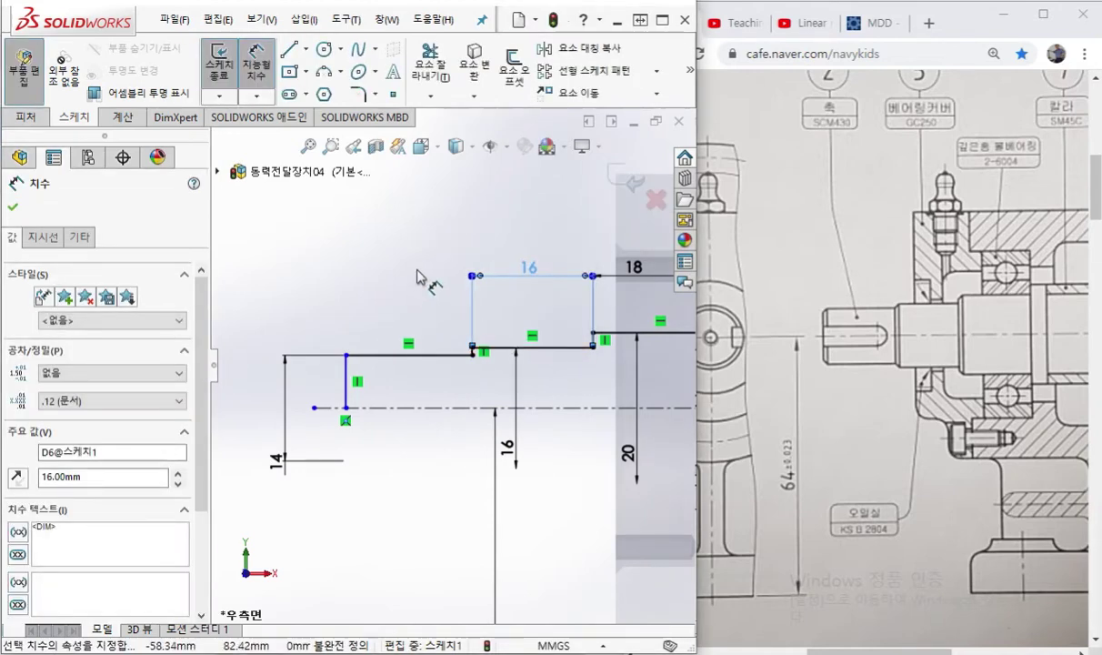
pyautogui.press('Escape')
# Mark the keyed end step's length in red on the reference drawing and in the sketch, and annotate it as 18
pyautogui.press('F12')
pyautogui.moveTo(895, 313)
pyautogui.mouseDown()
pyautogui.moveTo(895, 304)
pyautogui.moveTo(894, 371)
pyautogui.mouseUp()
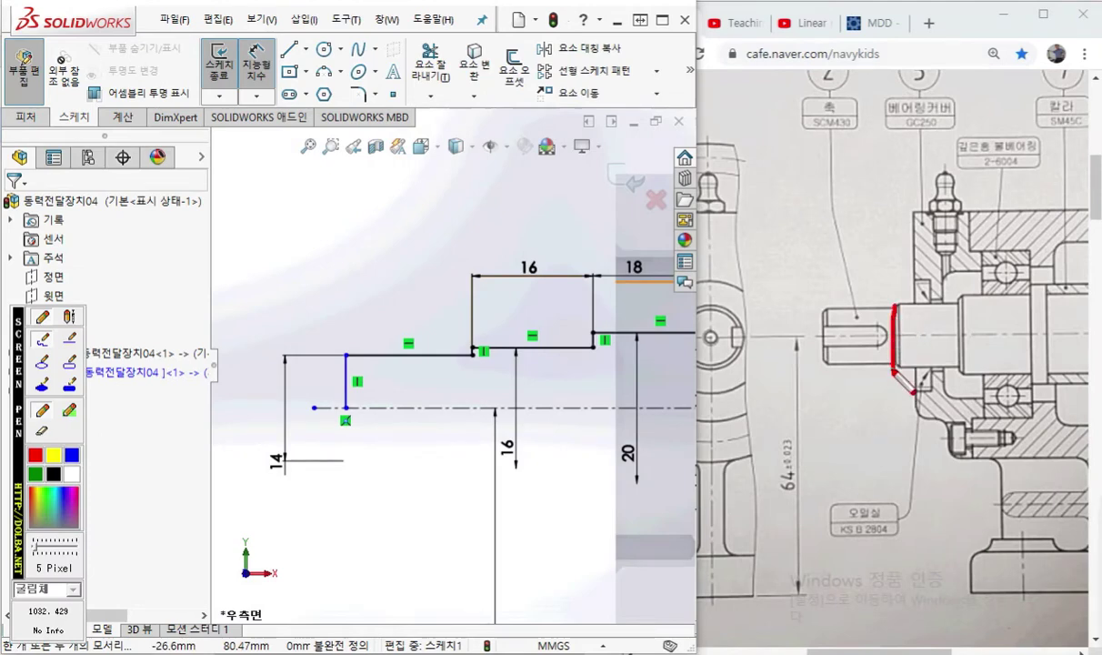
pyautogui.moveTo(819, 307)
pyautogui.mouseDown()
pyautogui.moveTo(818, 369)
pyautogui.moveTo(886, 325)
pyautogui.moveTo(831, 326)
pyautogui.mouseUp()
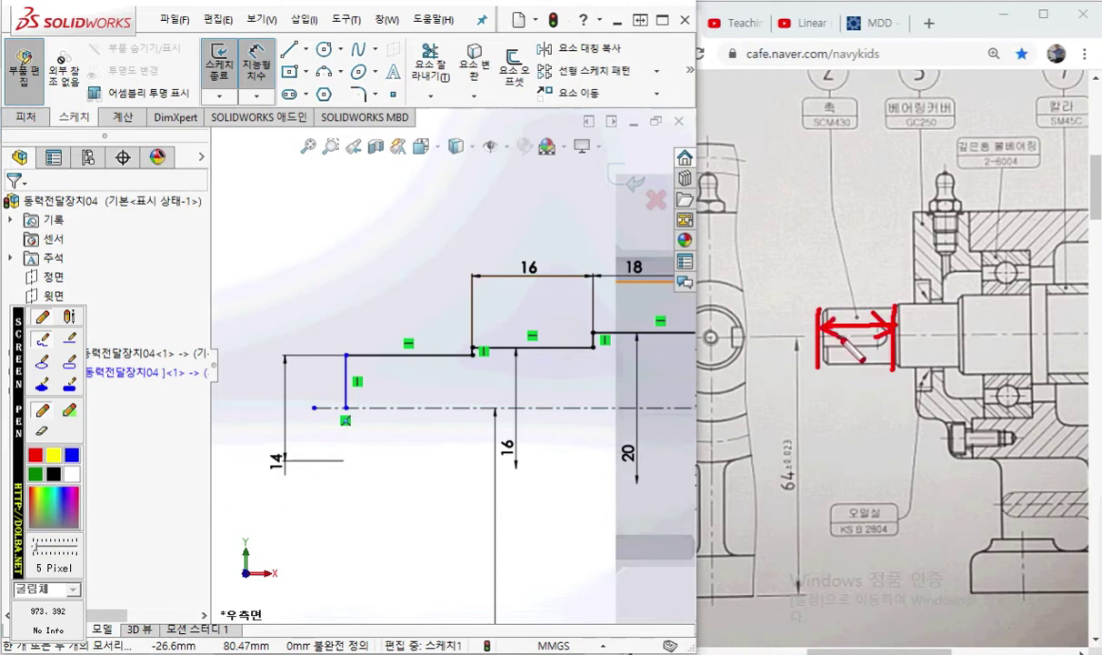
pyautogui.moveTo(346, 402); pyautogui.dragTo(344, 311)
pyautogui.moveTo(477, 363); pyautogui.dragTo(476, 294)
pyautogui.moveTo(367, 313)
pyautogui.mouseDown()
pyautogui.moveTo(466, 310)
pyautogui.moveTo(457, 320)
pyautogui.moveTo(385, 320)
pyautogui.mouseUp()
pyautogui.moveTo(401, 255)
pyautogui.mouseDown()
pyautogui.moveTo(402, 291)
pyautogui.moveTo(420, 284)
pyautogui.mouseUp()
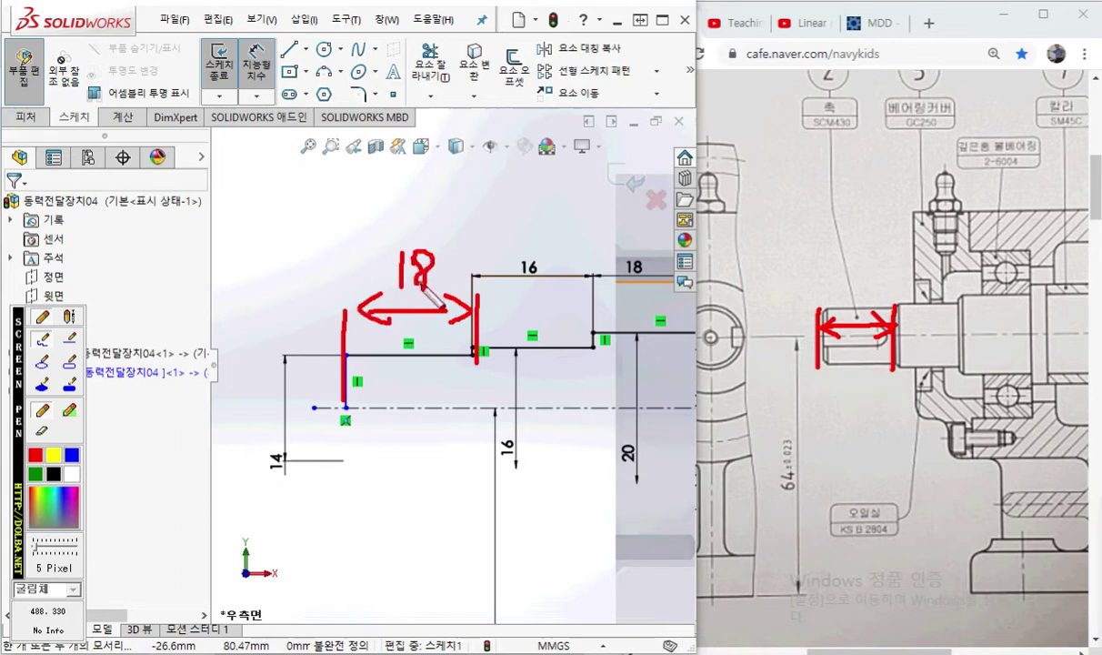
# Mark the bearing shoulder on the reference drawing, draw an arrow towards the shaft end, trace the stepped outline, and clear the marks
pyautogui.moveTo(1030, 257); pyautogui.dragTo(1052, 281)
pyautogui.moveTo(1028, 241); pyautogui.dragTo(1029, 415)
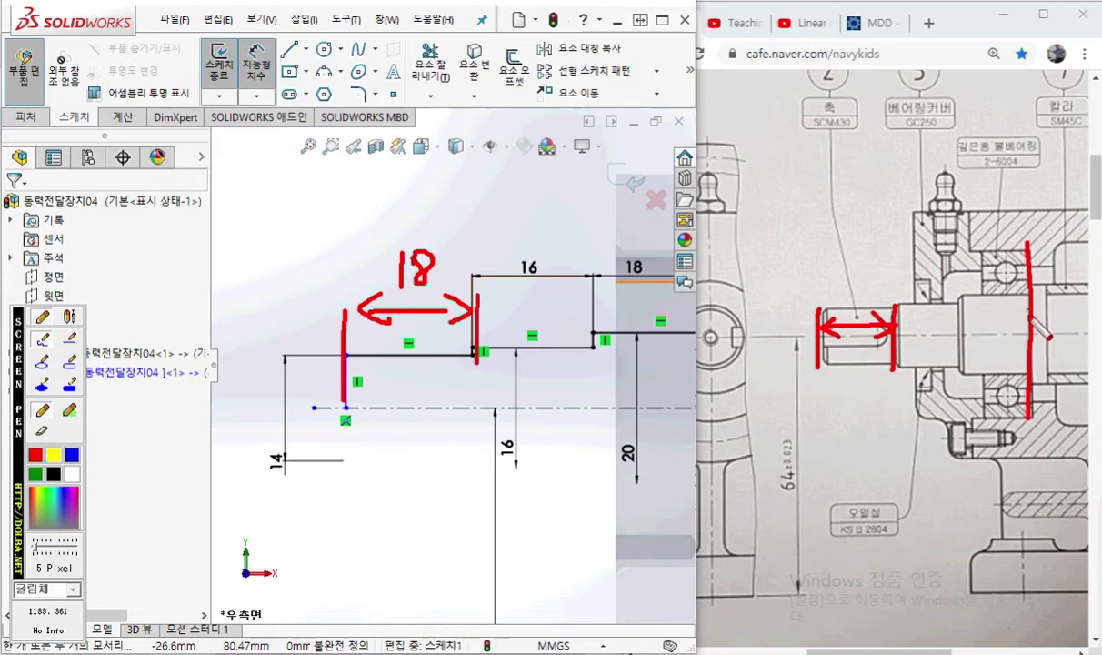
pyautogui.moveTo(1029, 272)
pyautogui.mouseDown()
pyautogui.moveTo(809, 273)
pyautogui.moveTo(852, 292)
pyautogui.mouseUp()
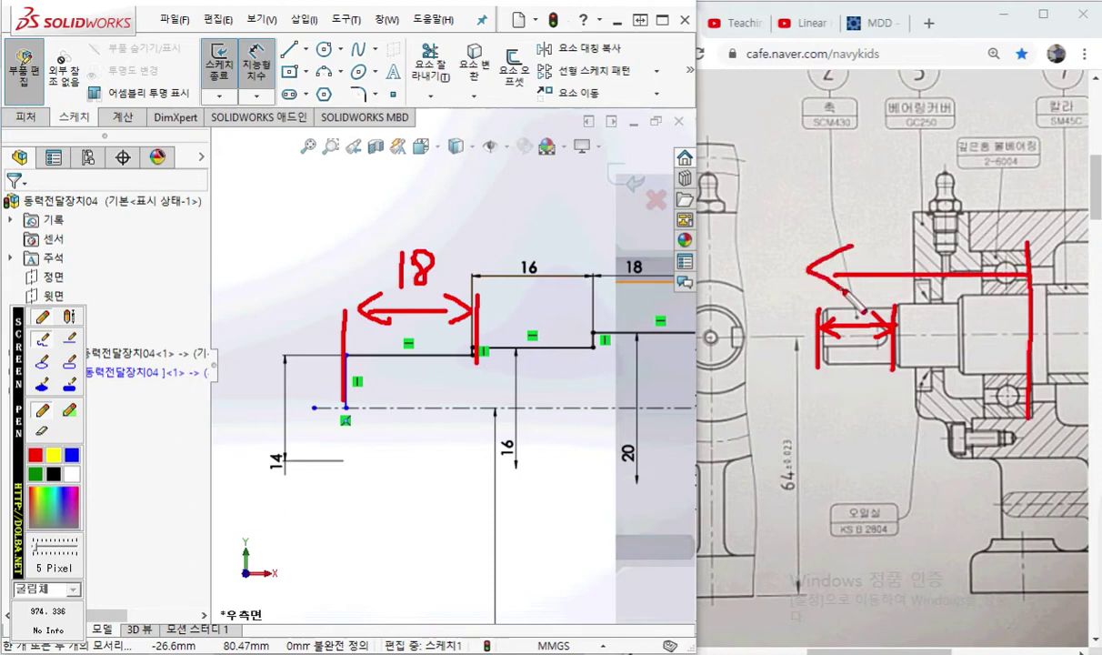
pyautogui.moveTo(961, 295); pyautogui.dragTo(821, 316)
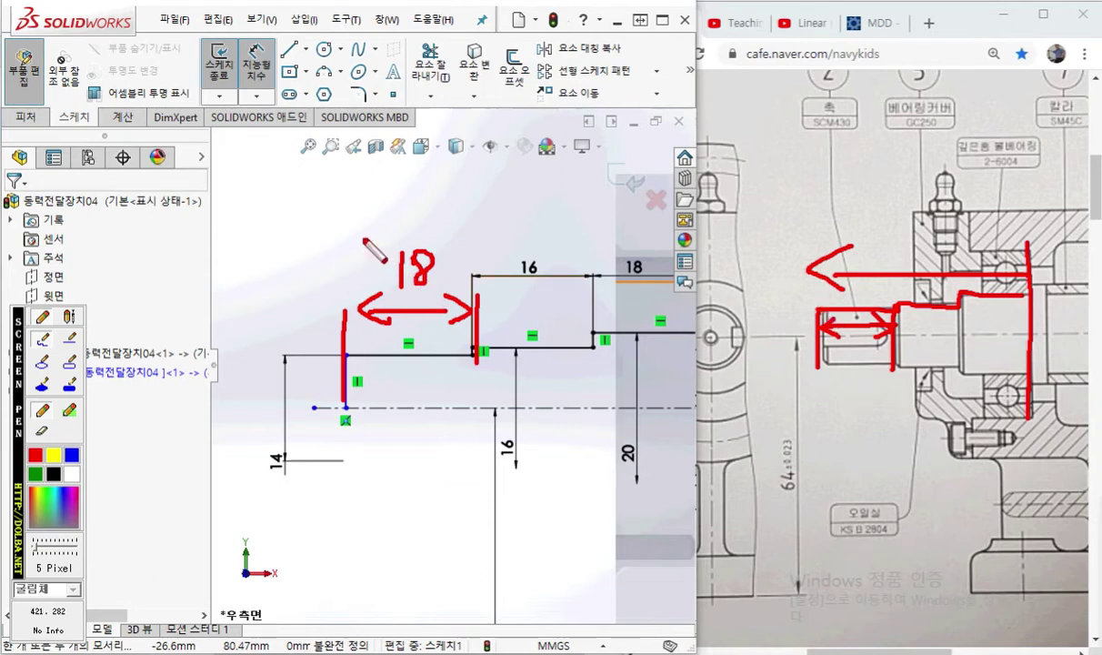
pyautogui.press('Escape')
# Dimension the end step's length between its two vertical edges, set it to 18 mm, and place the dimension beside the 16 mm length
pyautogui.moveTo(346, 372); pyautogui.dragTo(470, 362)
pyautogui.scroll(-5, 474, 355)
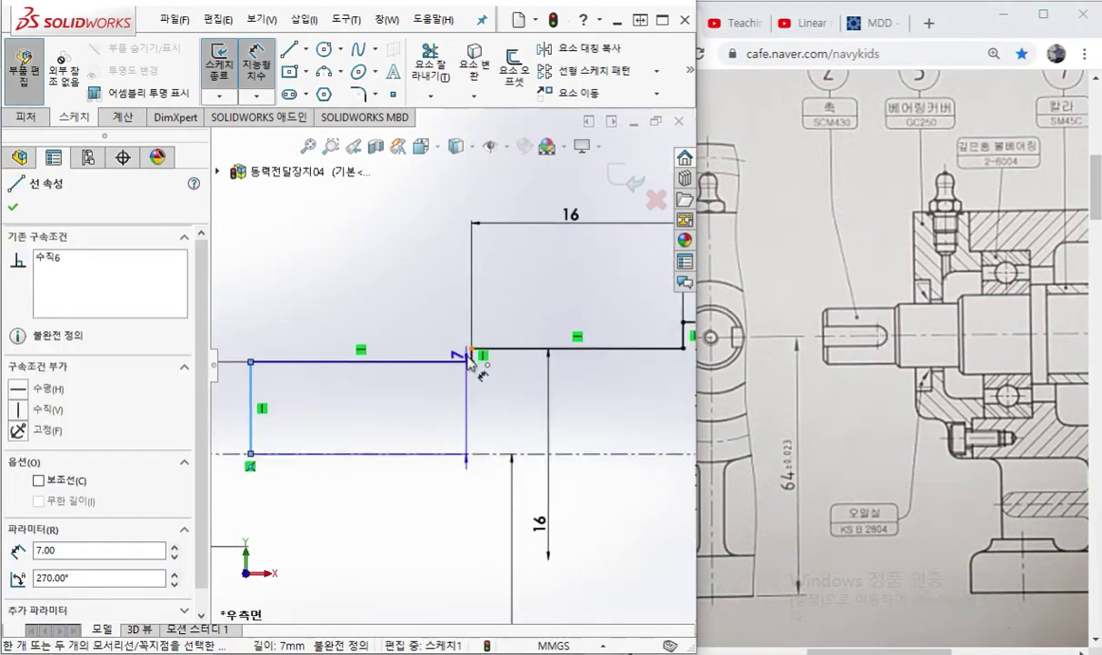
pyautogui.click(470, 364)
pyautogui.click(364, 233)
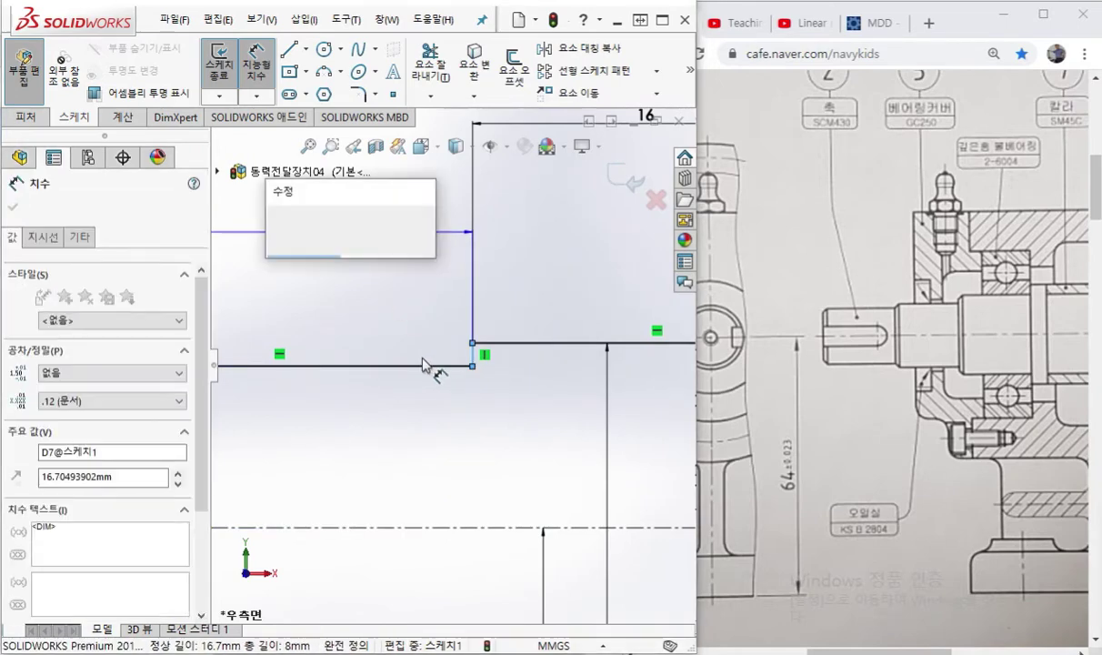
pyautogui.write('18')
pyautogui.press('Return')
pyautogui.scroll(2, 434, 335)
pyautogui.scroll(2, 435, 335)
pyautogui.moveTo(419, 312); pyautogui.dragTo(420, 289)
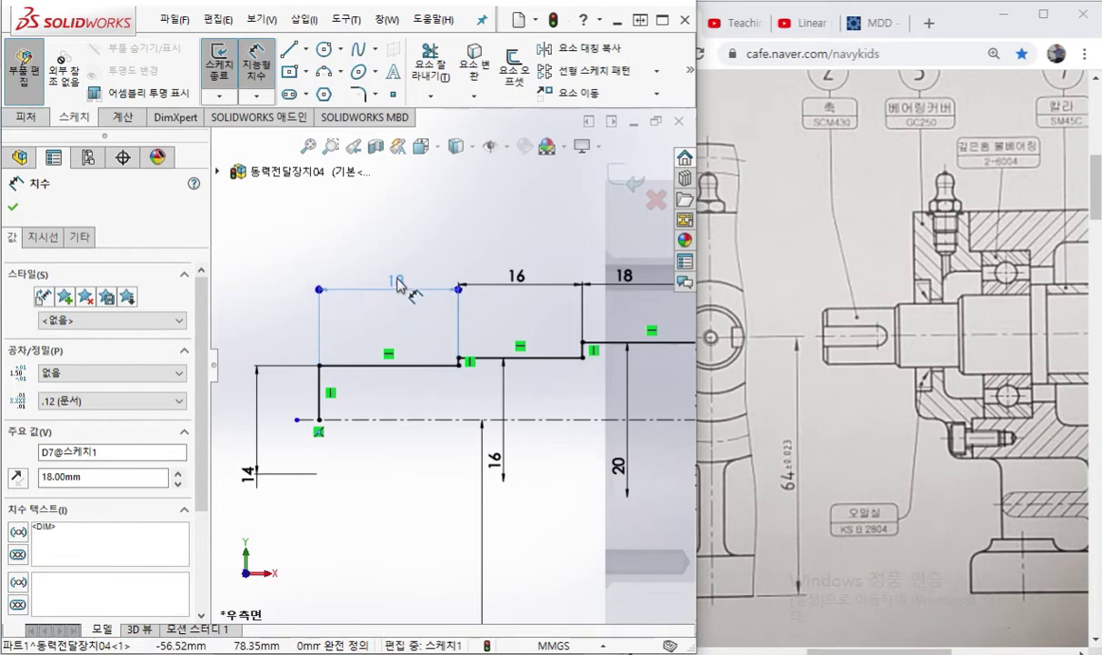
pyautogui.click(366, 251)
pyautogui.keyDown('ctrl'); pyautogui.moveTo(521, 346); pyautogui.dragTo(456, 304, button='middle'); pyautogui.keyUp('ctrl')
pyautogui.press('Escape')
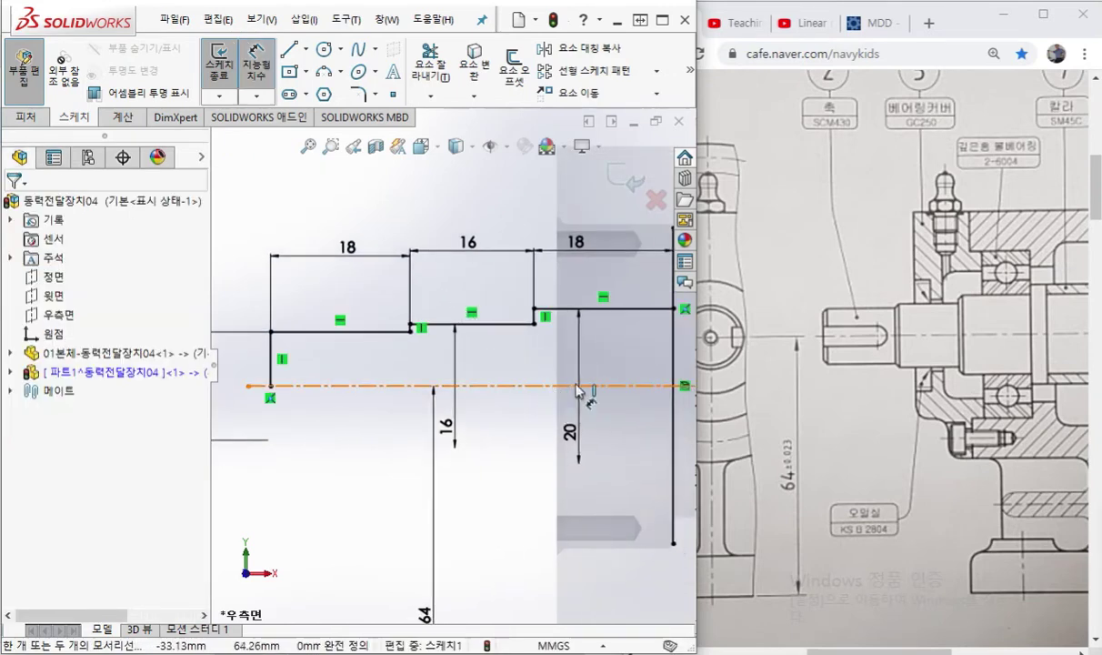
# Mark the corner between the end step and middle step in red on the reference drawing and sketch, and clear the marks
pyautogui.press('F12')
pyautogui.moveTo(910, 301); pyautogui.dragTo(888, 329)
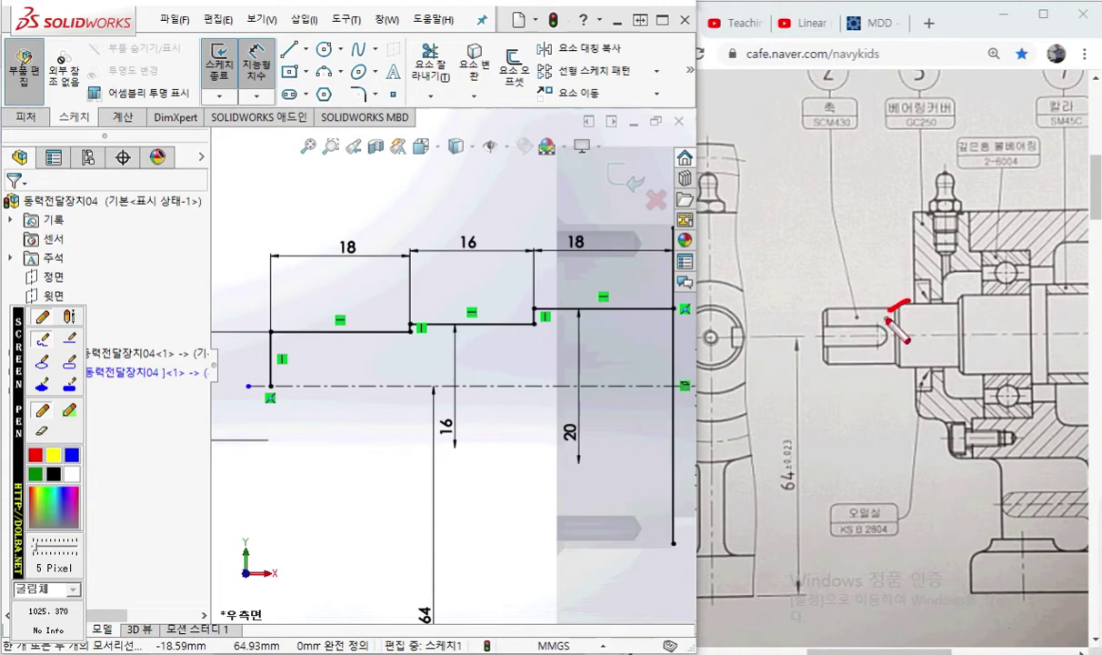
pyautogui.moveTo(433, 316); pyautogui.dragTo(405, 337)
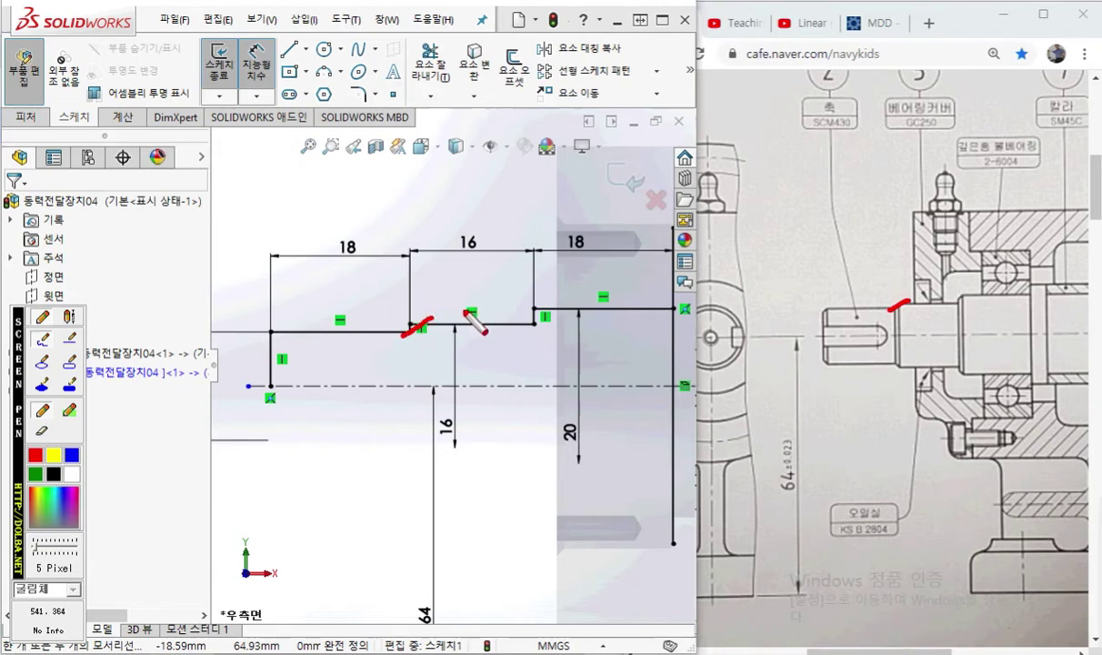
pyautogui.press('Escape')
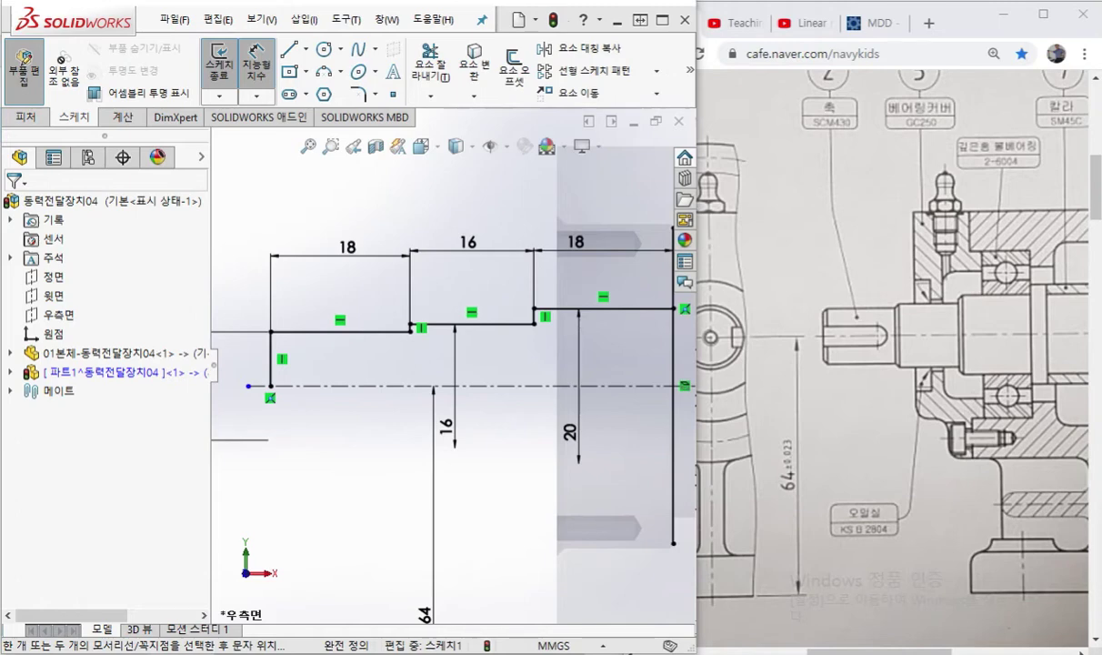
# Switch to the 학습자료 folder, open the PDF 국가기술자격 CAD 실기시험용 KS 기계제도 규격(2019년), and go to its contents page
pyautogui.hotkey('alt', 'Tab')
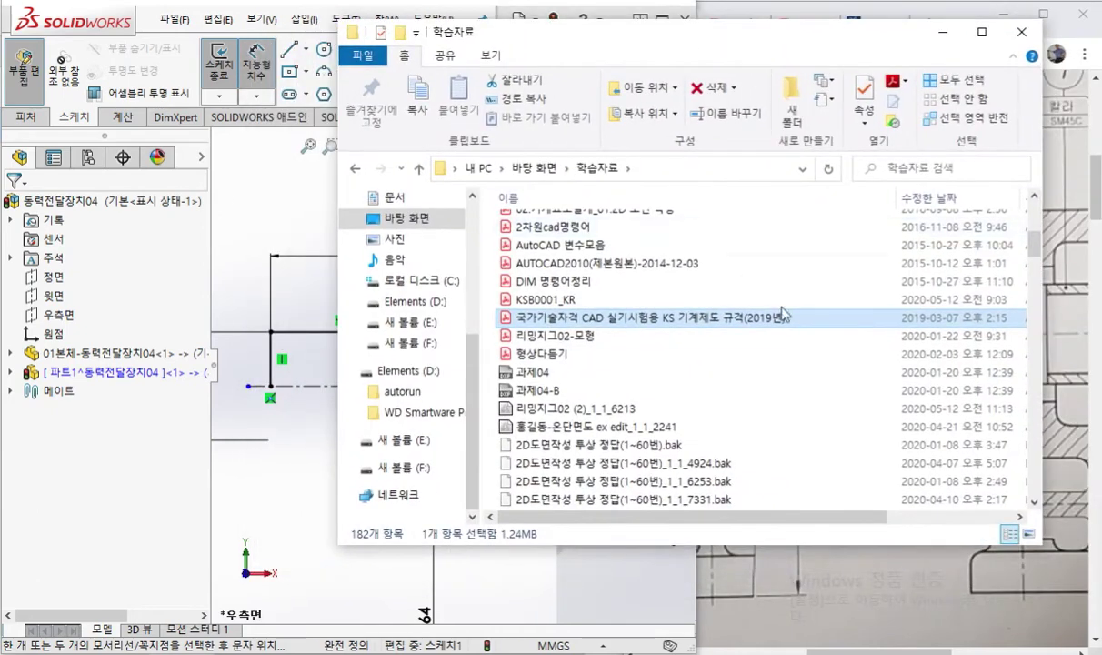
pyautogui.moveTo(497, 322); pyautogui.dragTo(830, 331)
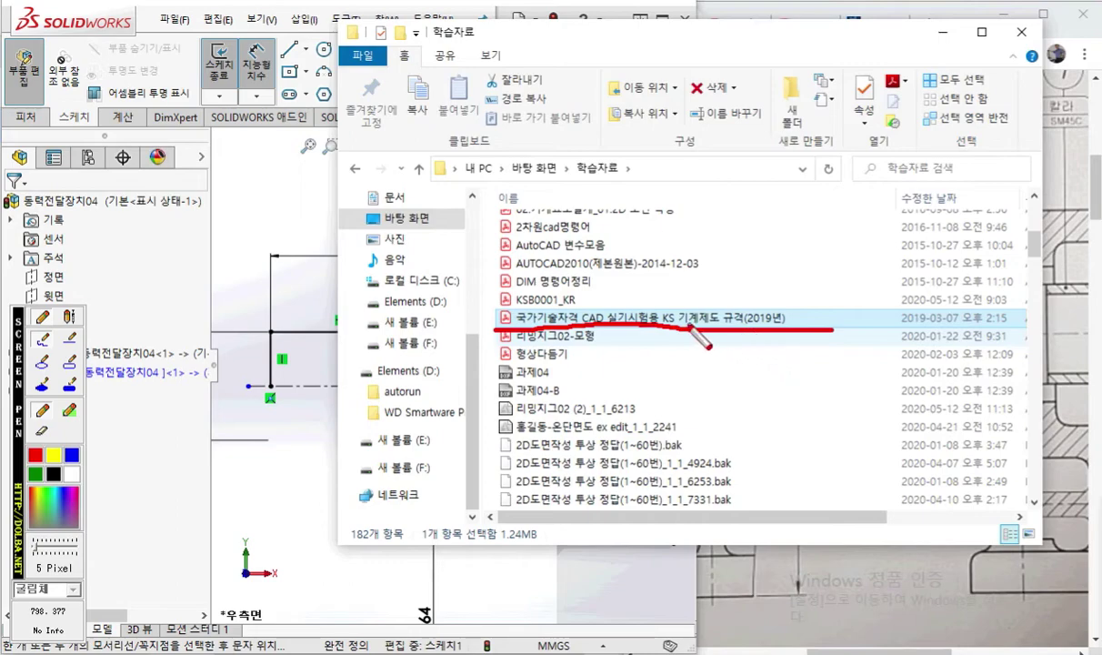
pyautogui.press('Escape')
pyautogui.doubleClick(633, 325)
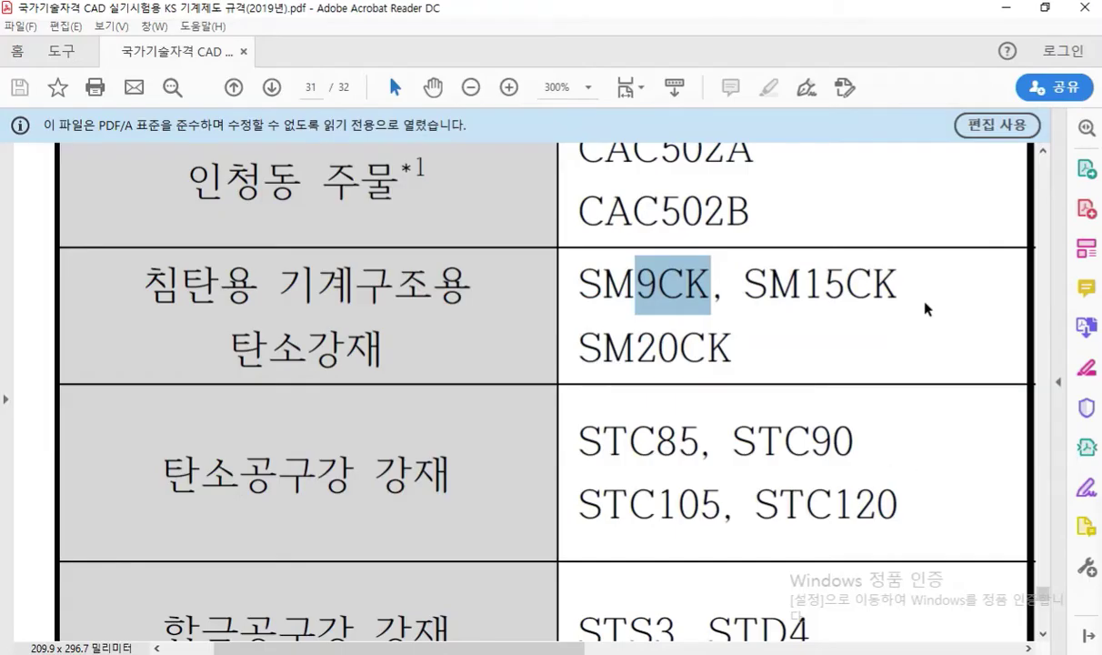
pyautogui.keyDown('ctrl'); pyautogui.scroll(-5, 701, 339); pyautogui.keyUp('ctrl')
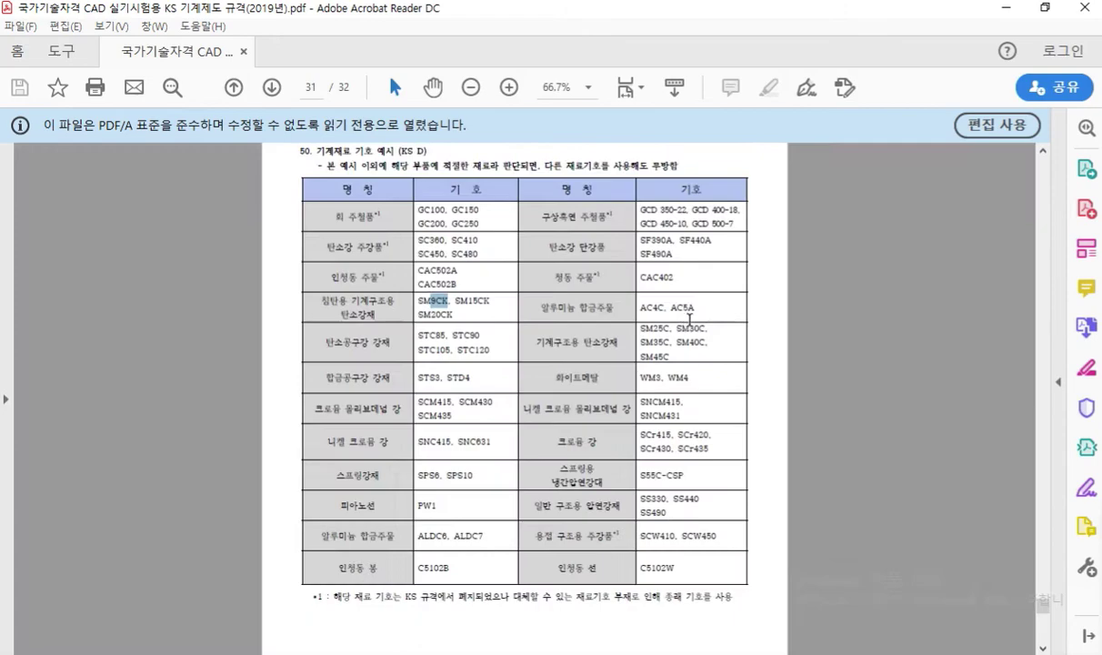
pyautogui.moveTo(1046, 602); pyautogui.dragTo(1045, 161)
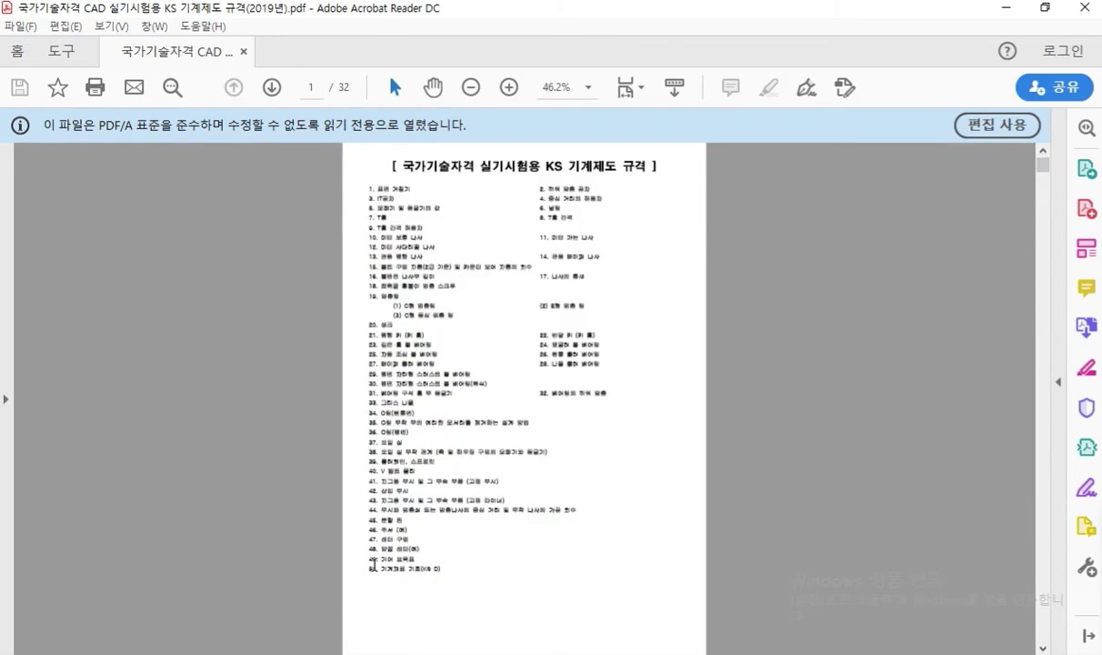
# Underline contents entries 37 오일 실 and 38 오일 실 부착 관계, circle 모떼기와 둥글기, and clear the marks
pyautogui.keyDown('ctrl'); pyautogui.scroll(5, 368, 564); pyautogui.keyUp('ctrl')
pyautogui.press('F12')
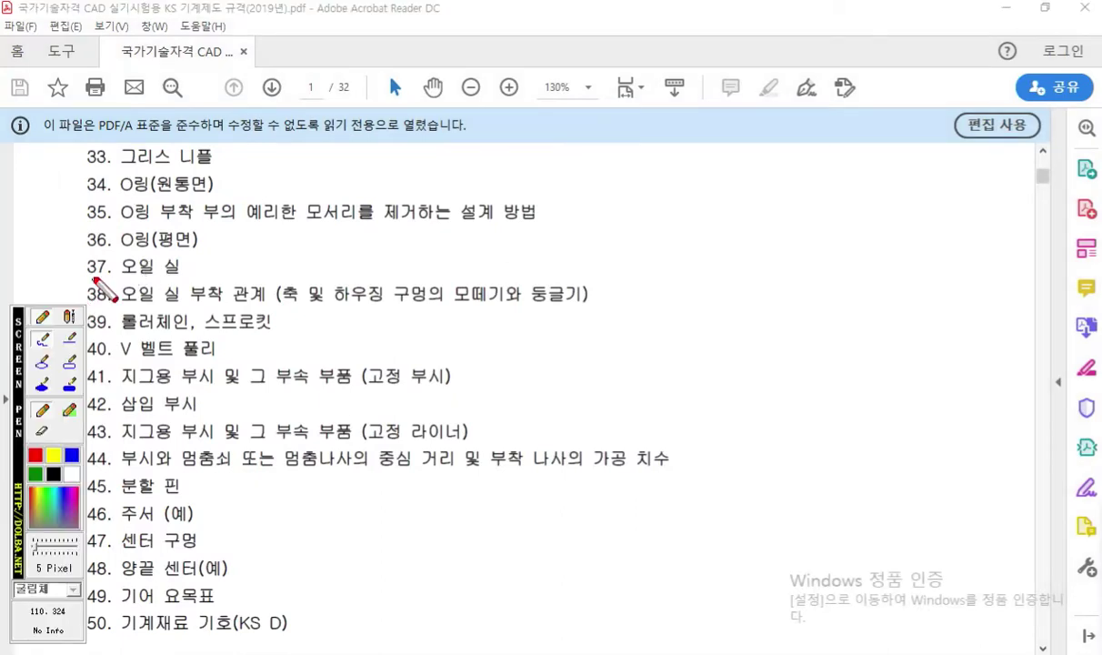
pyautogui.moveTo(73, 274); pyautogui.dragTo(216, 275)
pyautogui.moveTo(91, 308); pyautogui.dragTo(698, 310)
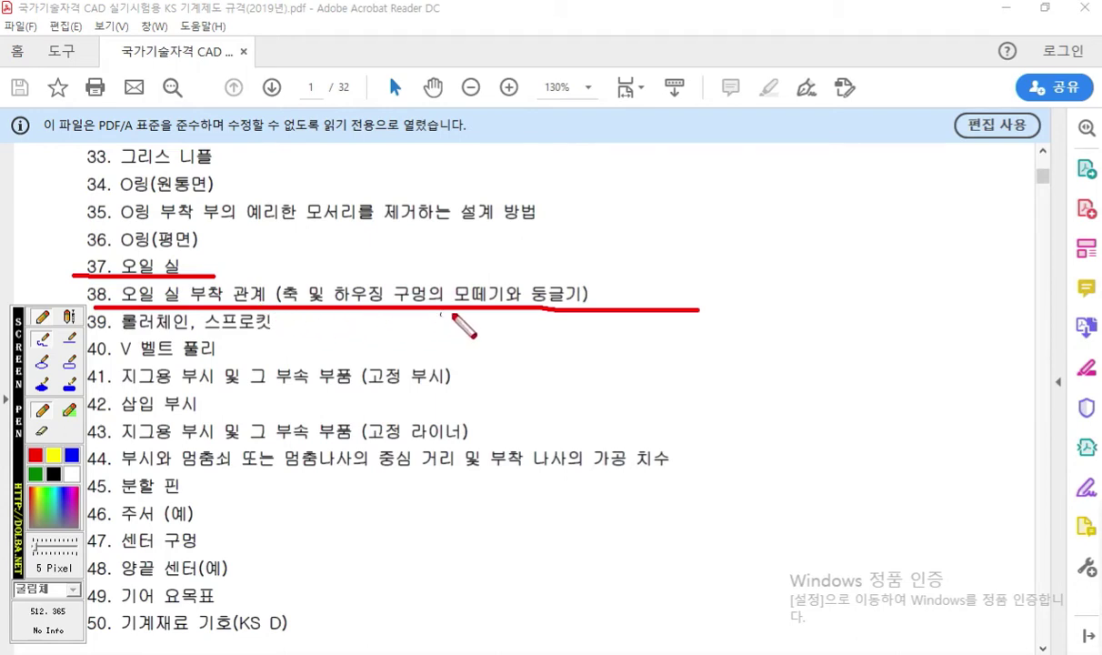
pyautogui.moveTo(500, 316)
pyautogui.mouseDown()
pyautogui.moveTo(573, 266)
pyautogui.moveTo(496, 346)
pyautogui.moveTo(621, 303)
pyautogui.mouseUp()
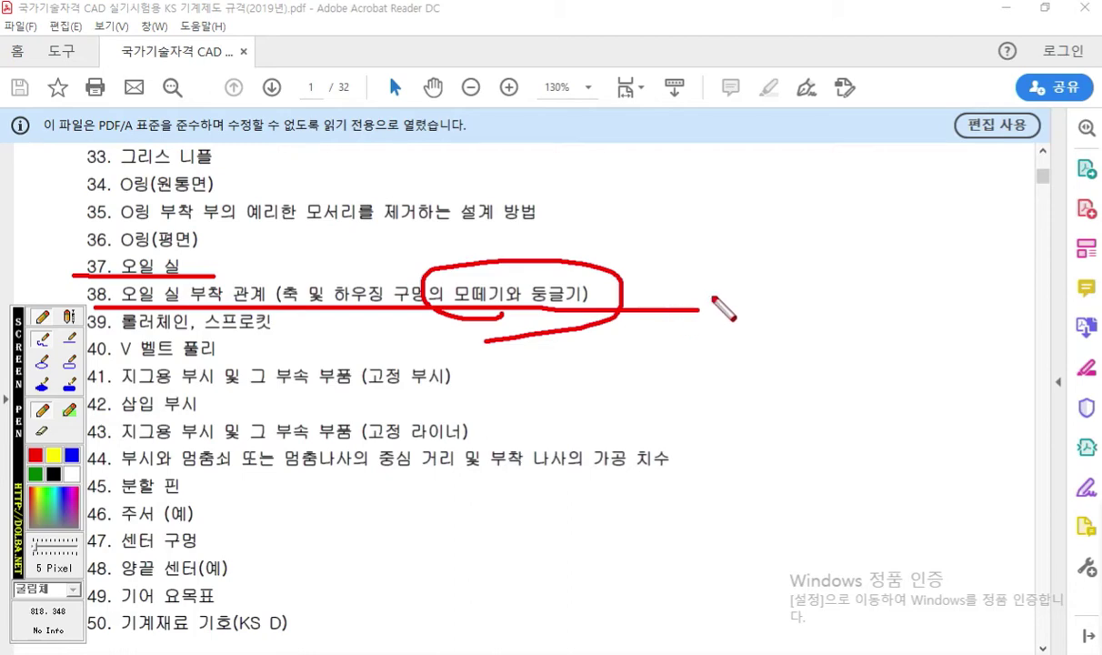
pyautogui.rightClick(709, 304)
pyautogui.keyDown('ctrl'); pyautogui.scroll(-5, 723, 296); pyautogui.keyUp('ctrl')
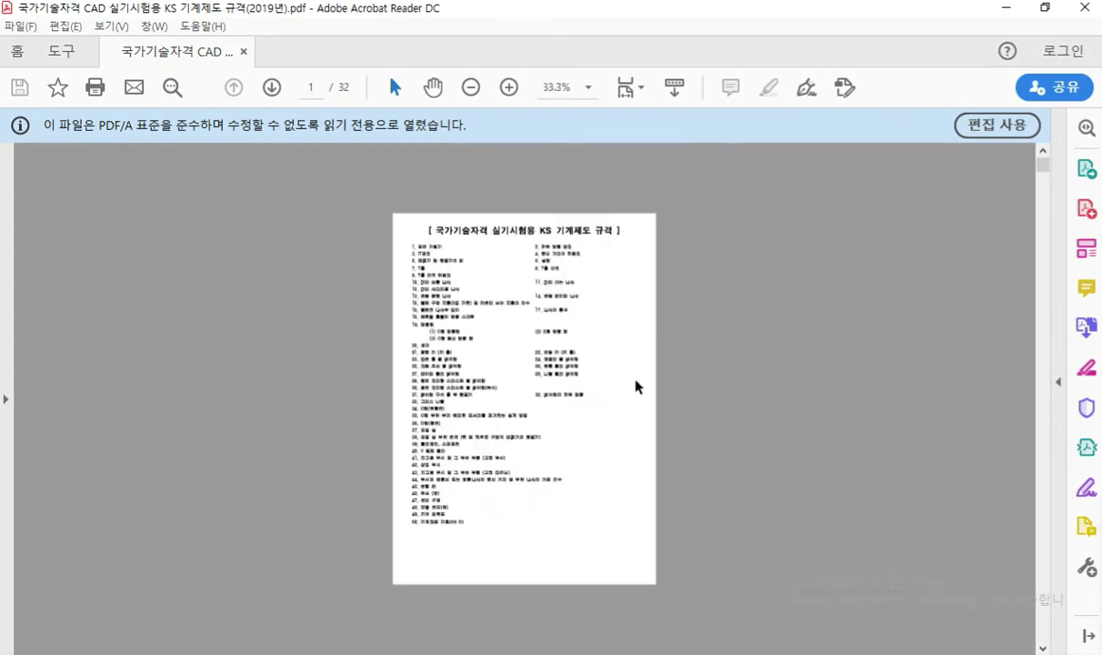
# Go to section 38 오일 실 부착 관계 on page 21 at 150%, mark the page number in red, and clear the mark
pyautogui.scroll(-9, 632, 400)
pyautogui.scroll(-10, 593, 389)
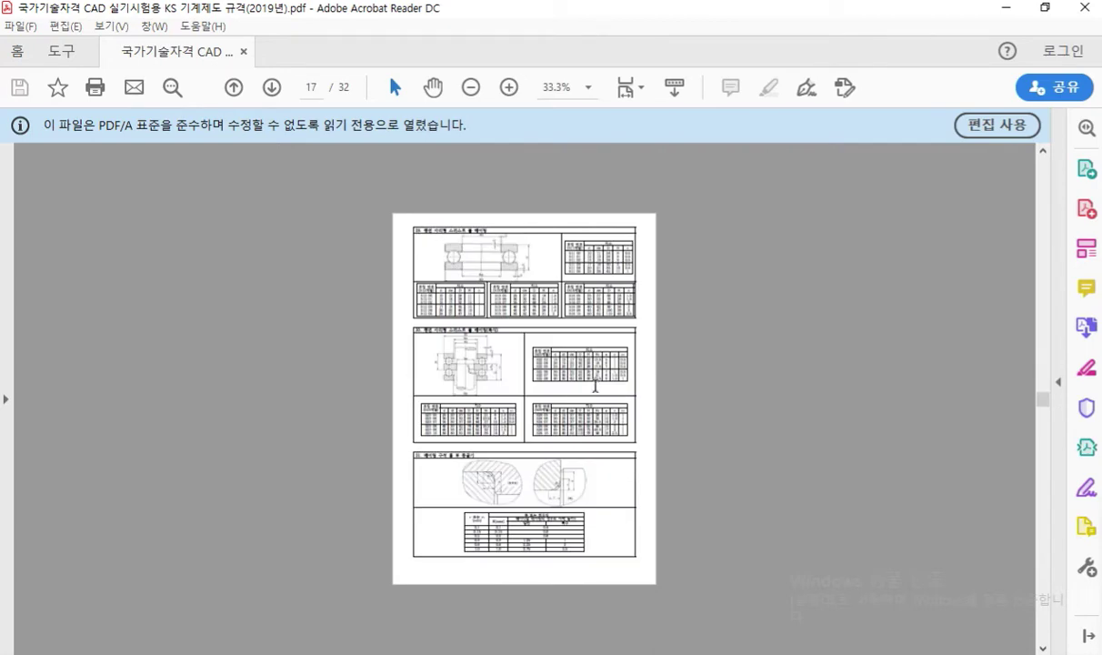
pyautogui.scroll(-1, 595, 385)
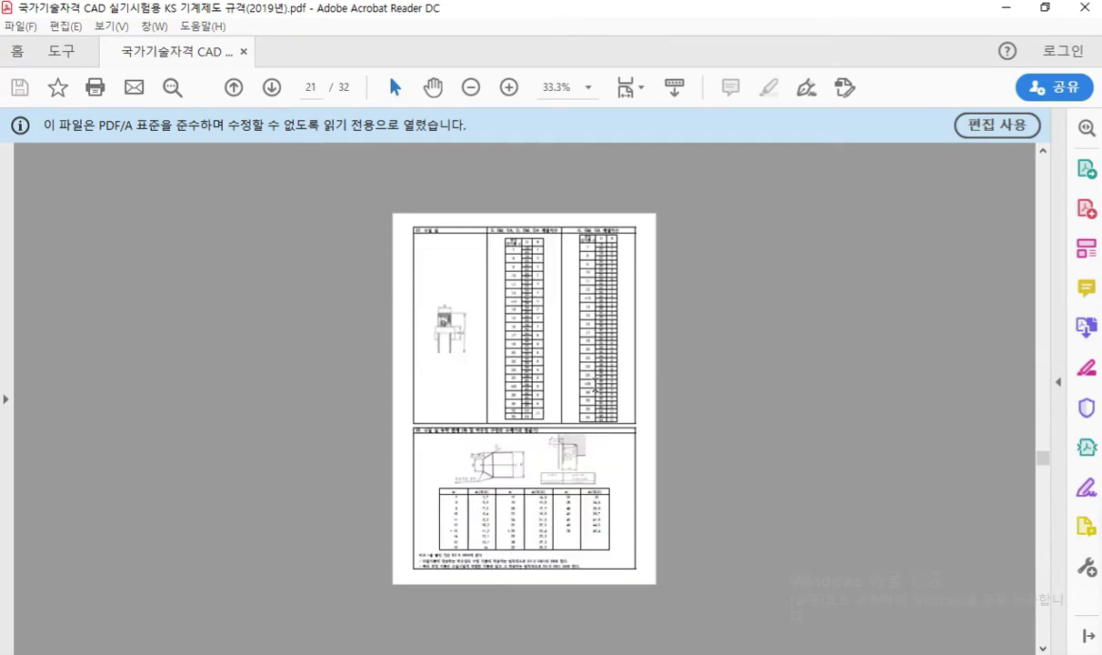
pyautogui.keyDown('ctrl'); pyautogui.scroll(6, 546, 449); pyautogui.keyUp('ctrl')
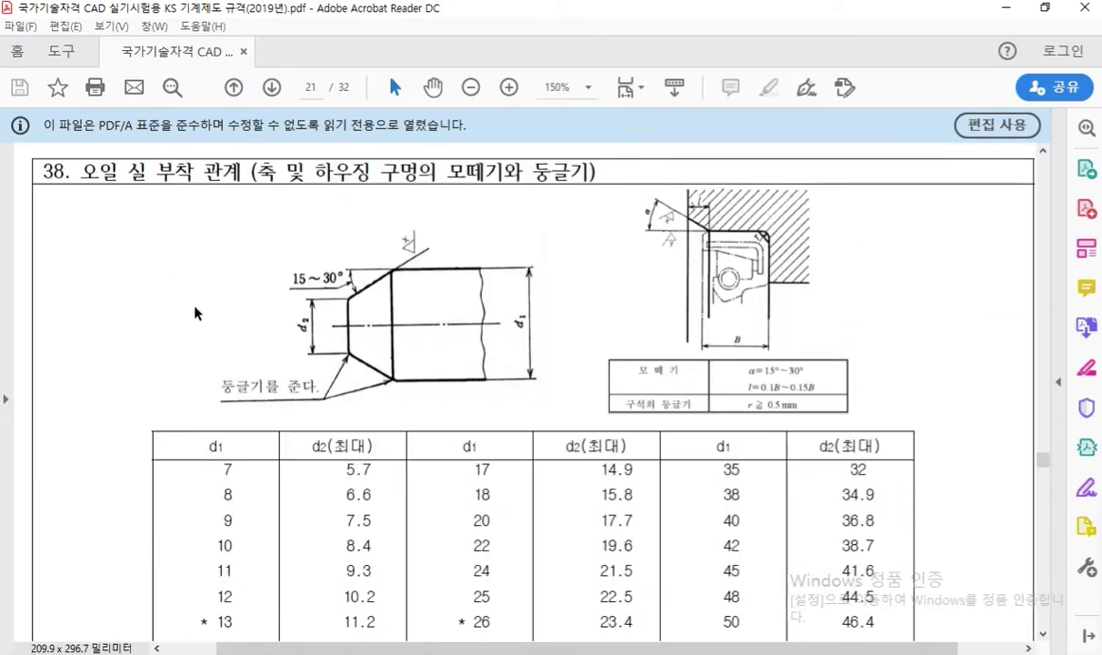
pyautogui.press('F11')
pyautogui.moveTo(283, 66)
pyautogui.mouseDown()
pyautogui.moveTo(281, 86)
pyautogui.moveTo(324, 91)
pyautogui.mouseUp()
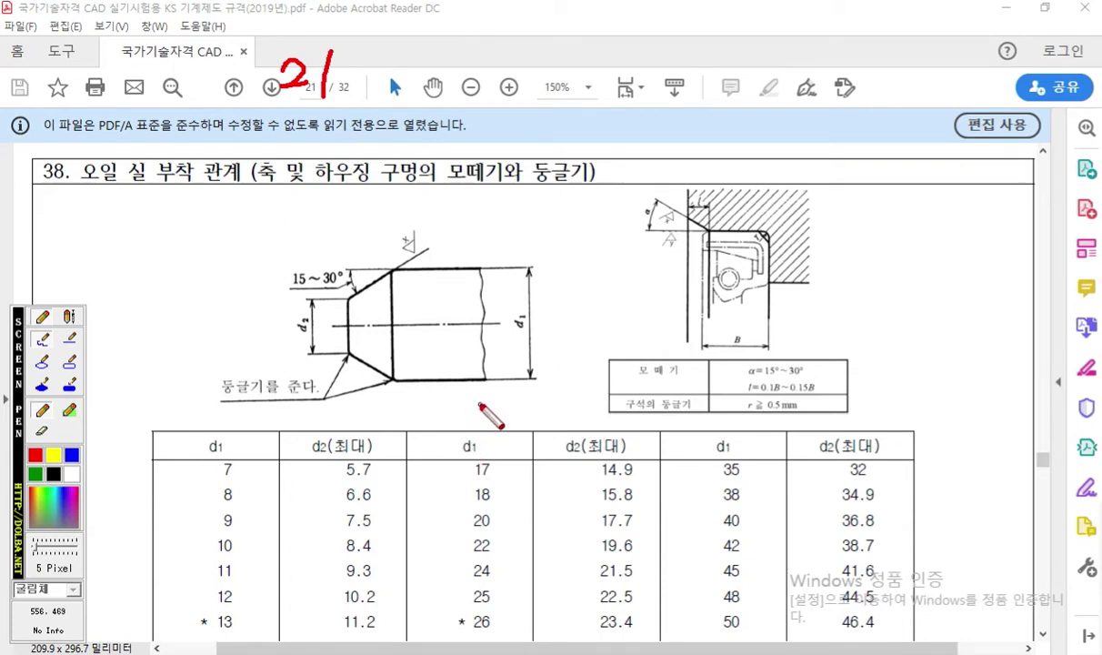
pyautogui.press('Escape')
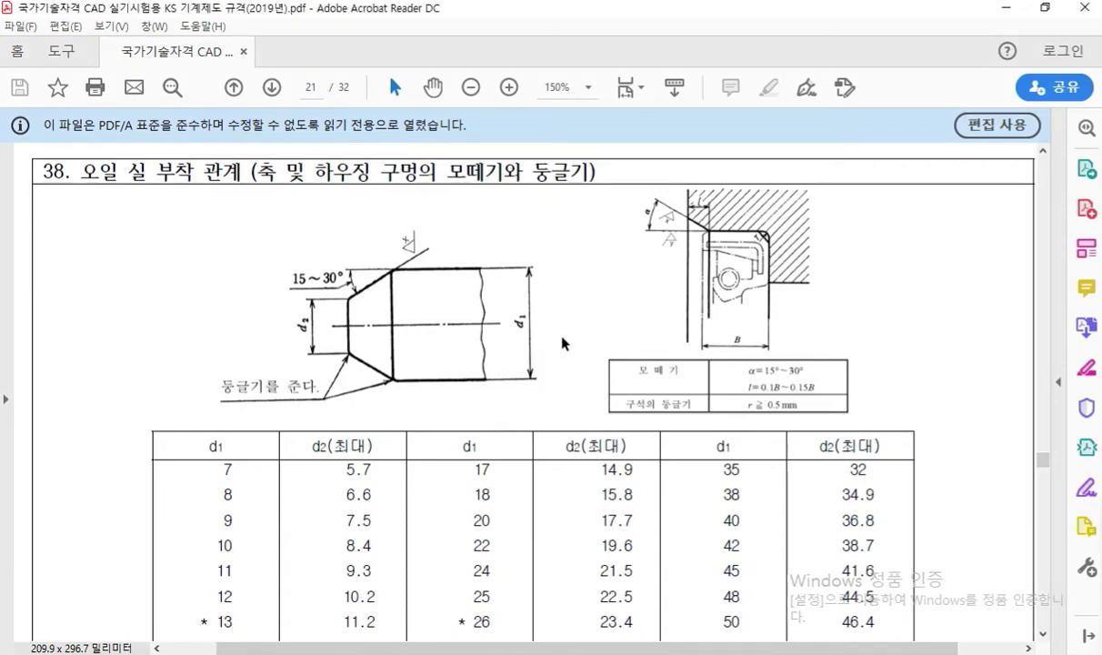
# Circle the shaft-end chamfer figure in red, sketch a seal on the shaft surface, and write d1 = 16
pyautogui.scroll(-2, 563, 342)
pyautogui.scroll(1, 562, 336)
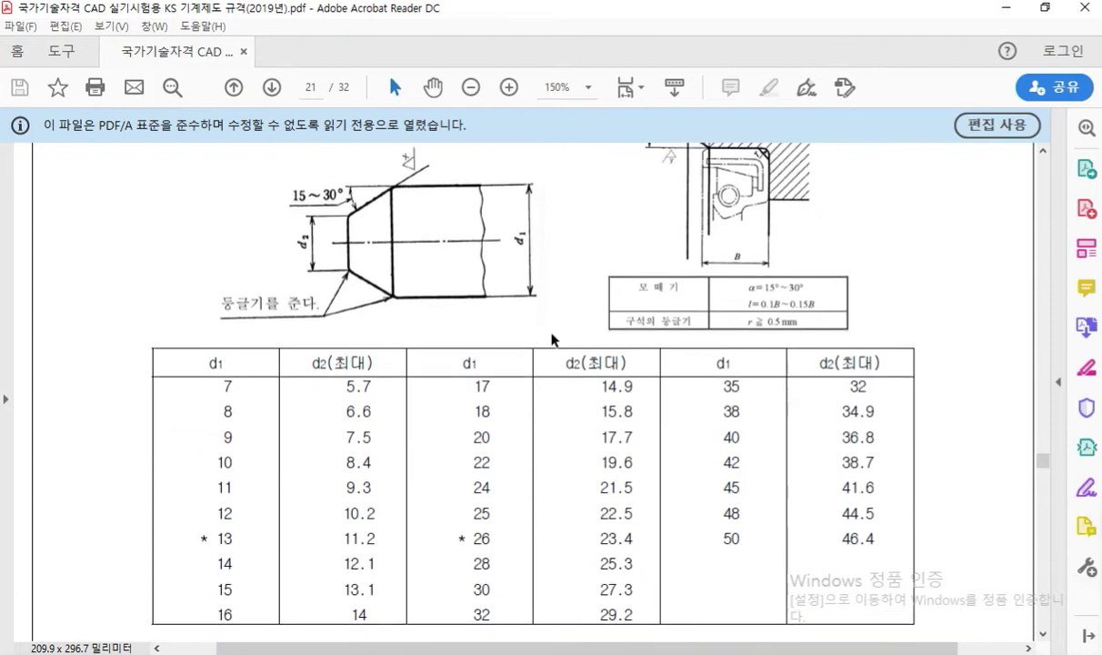
pyautogui.hotkey('ctrl', 'shift', 'p')
pyautogui.moveTo(569, 300)
pyautogui.mouseDown()
pyautogui.moveTo(273, 344)
pyautogui.moveTo(659, 184)
pyautogui.moveTo(546, 331)
pyautogui.mouseUp()
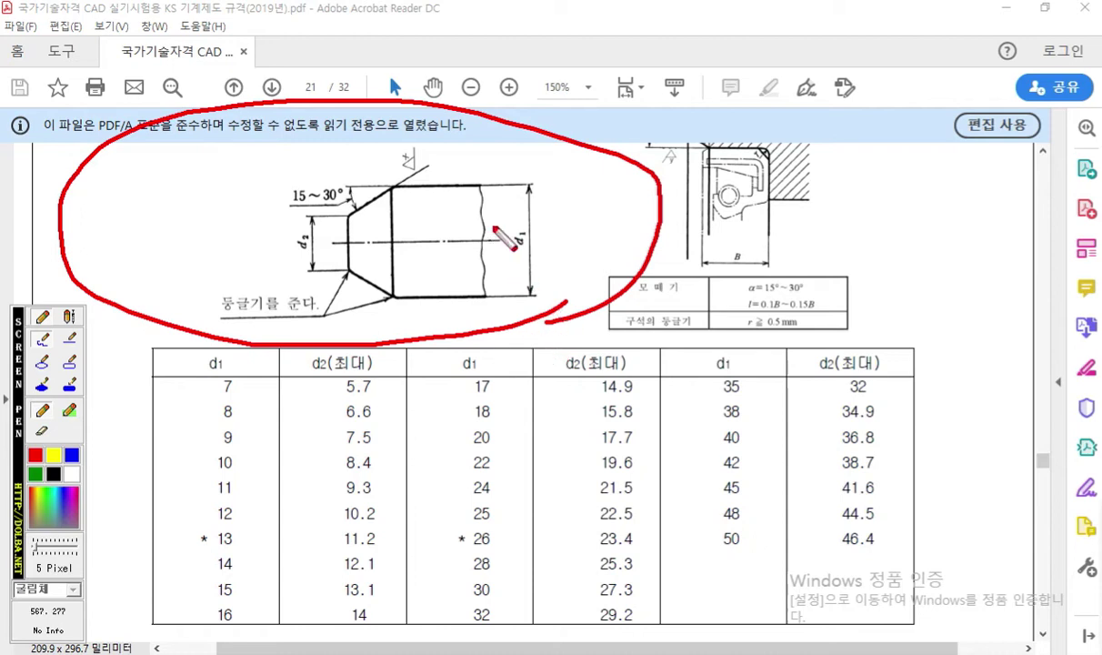
pyautogui.moveTo(515, 239)
pyautogui.mouseDown()
pyautogui.moveTo(505, 247)
pyautogui.moveTo(511, 209)
pyautogui.moveTo(512, 250)
pyautogui.moveTo(531, 247)
pyautogui.mouseUp()
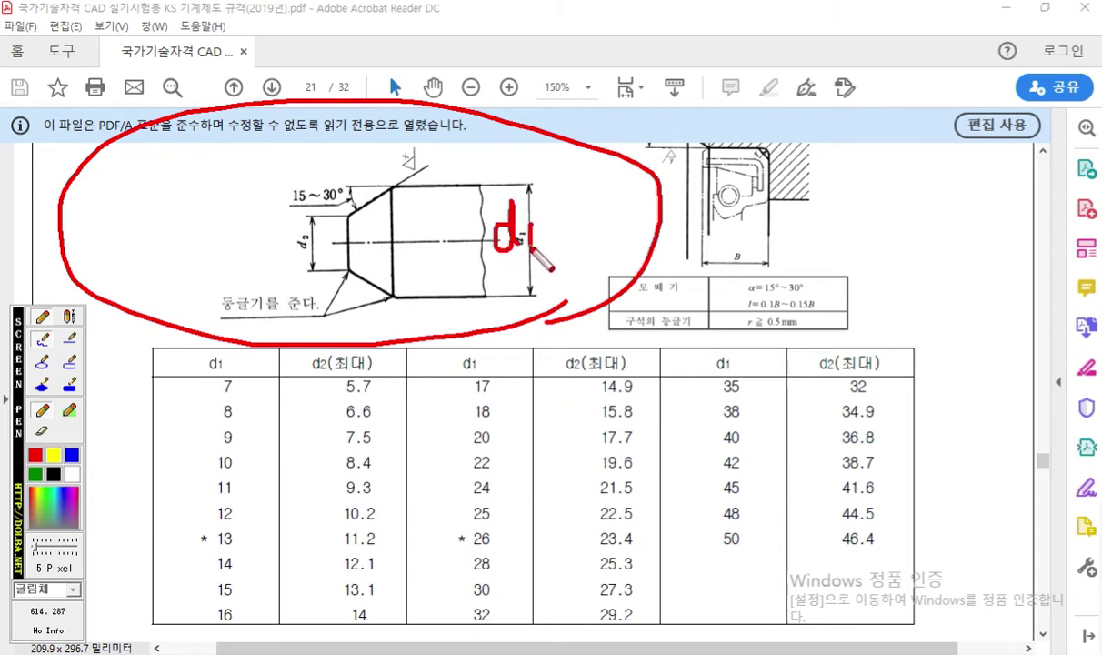
pyautogui.moveTo(447, 132)
pyautogui.mouseDown()
pyautogui.moveTo(447, 173)
pyautogui.moveTo(494, 174)
pyautogui.moveTo(509, 127)
pyautogui.moveTo(446, 127)
pyautogui.moveTo(486, 170)
pyautogui.moveTo(477, 173)
pyautogui.mouseUp()
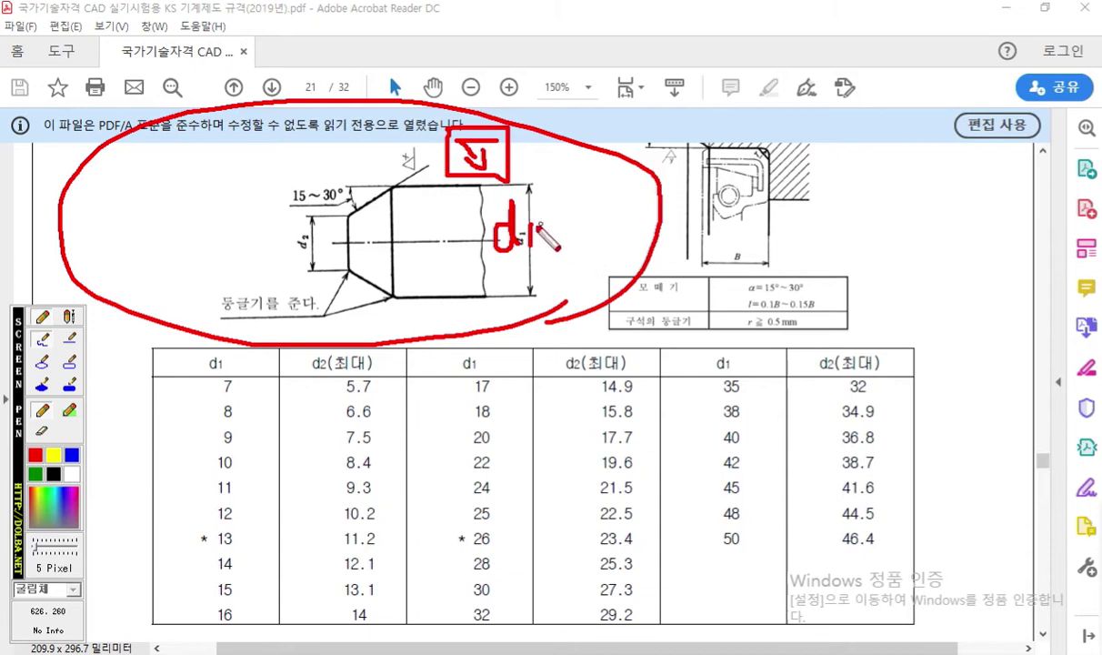
pyautogui.moveTo(521, 230)
pyautogui.mouseDown()
pyautogui.moveTo(580, 231)
pyautogui.moveTo(587, 244)
pyautogui.mouseUp()
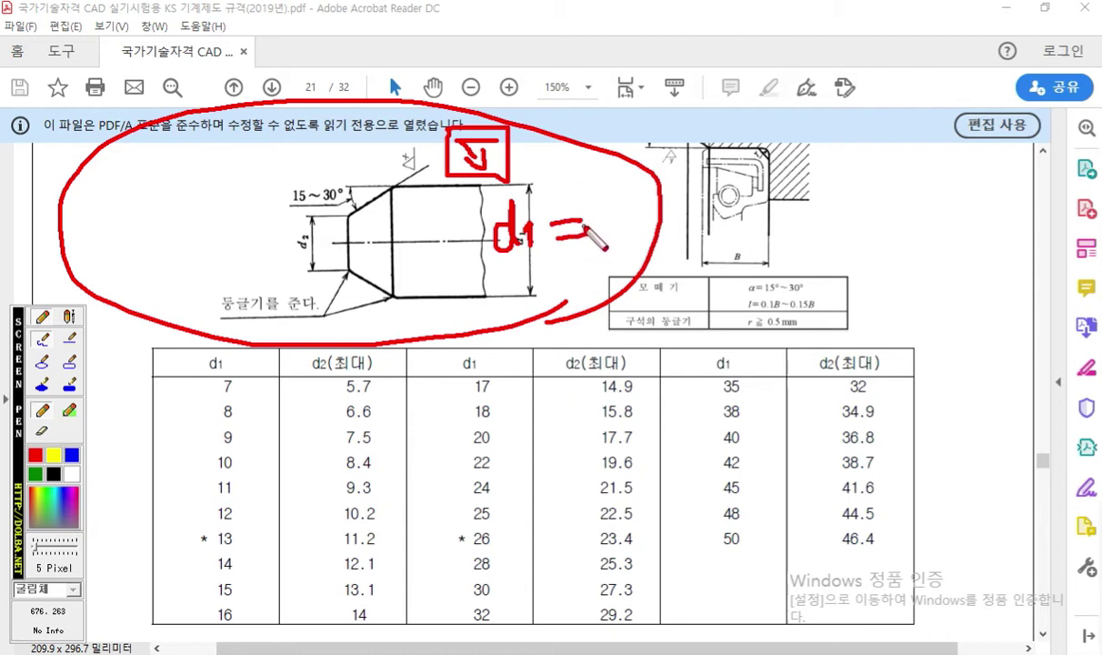
pyautogui.moveTo(611, 197); pyautogui.dragTo(606, 236)
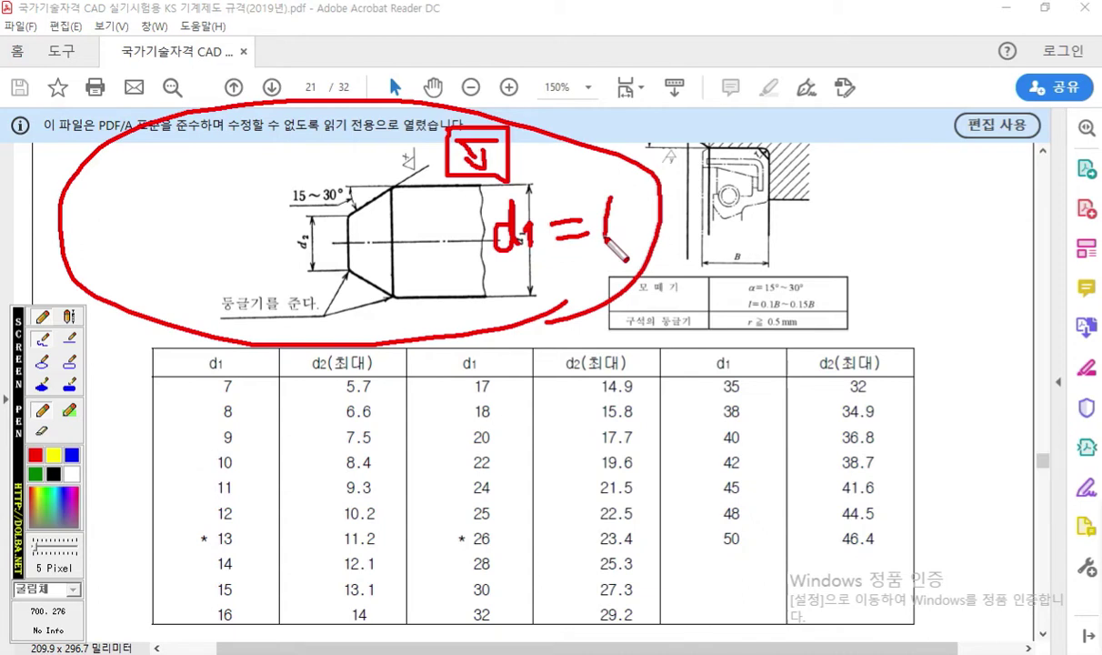
pyautogui.hotkey('ctrl', 'z')
pyautogui.moveTo(610, 213); pyautogui.dragTo(602, 238)
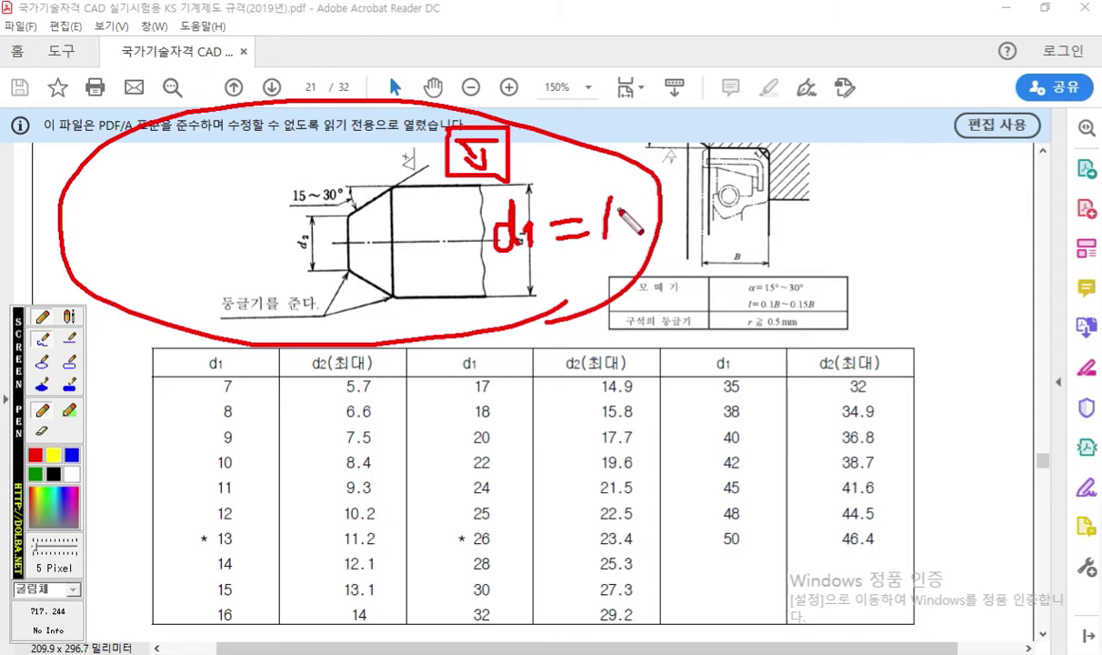
pyautogui.moveTo(618, 199)
pyautogui.mouseDown()
pyautogui.moveTo(606, 239)
pyautogui.moveTo(628, 233)
pyautogui.mouseUp()
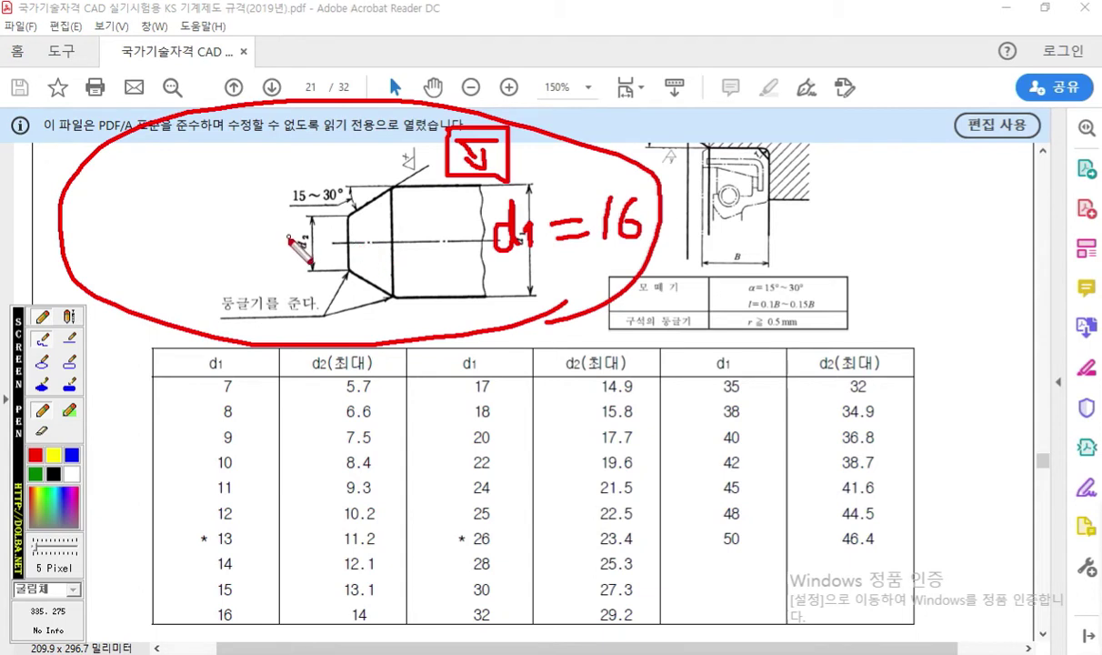
# Label the chamfer's small-end diameter as d2 =, mark its corner, and draw an arrow towards the size table
pyautogui.moveTo(282, 240)
pyautogui.mouseDown()
pyautogui.moveTo(294, 261)
pyautogui.moveTo(315, 258)
pyautogui.mouseUp()
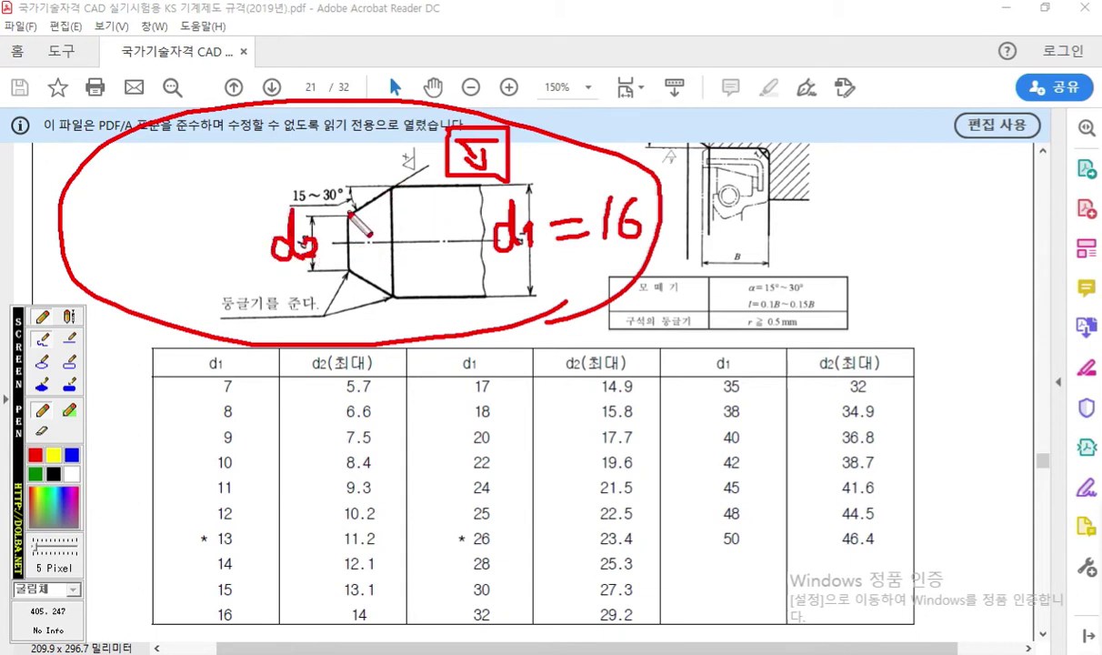
pyautogui.moveTo(344, 217); pyautogui.dragTo(352, 215)
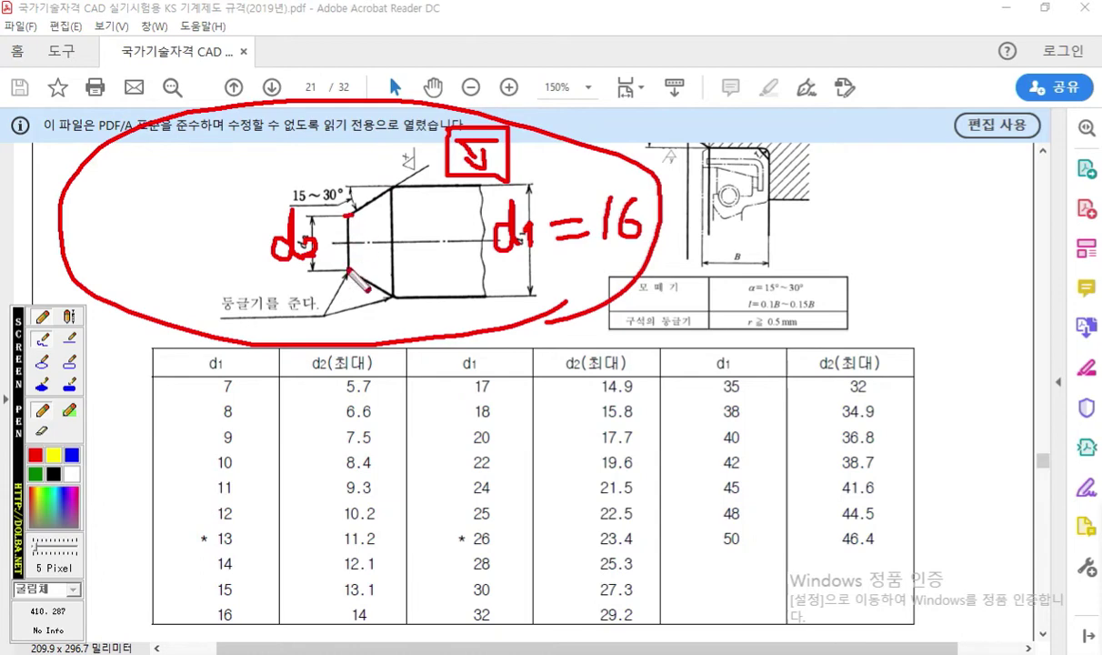
pyautogui.moveTo(231, 245); pyautogui.dragTo(273, 252)
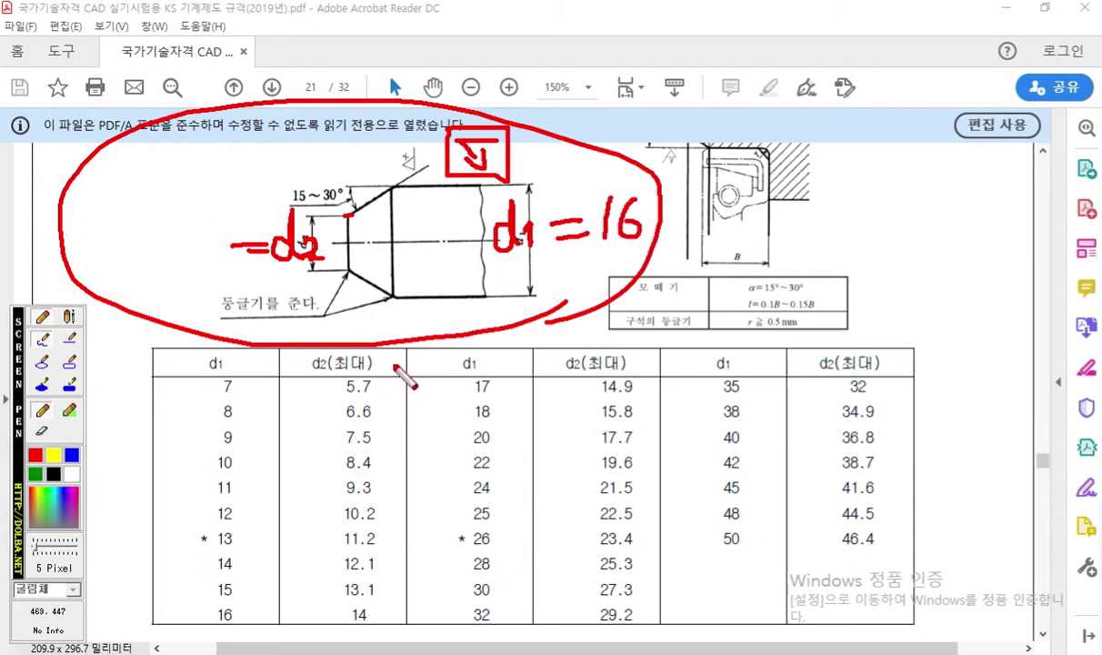
pyautogui.moveTo(291, 275)
pyautogui.mouseDown()
pyautogui.moveTo(293, 341)
pyautogui.moveTo(304, 331)
pyautogui.mouseUp()
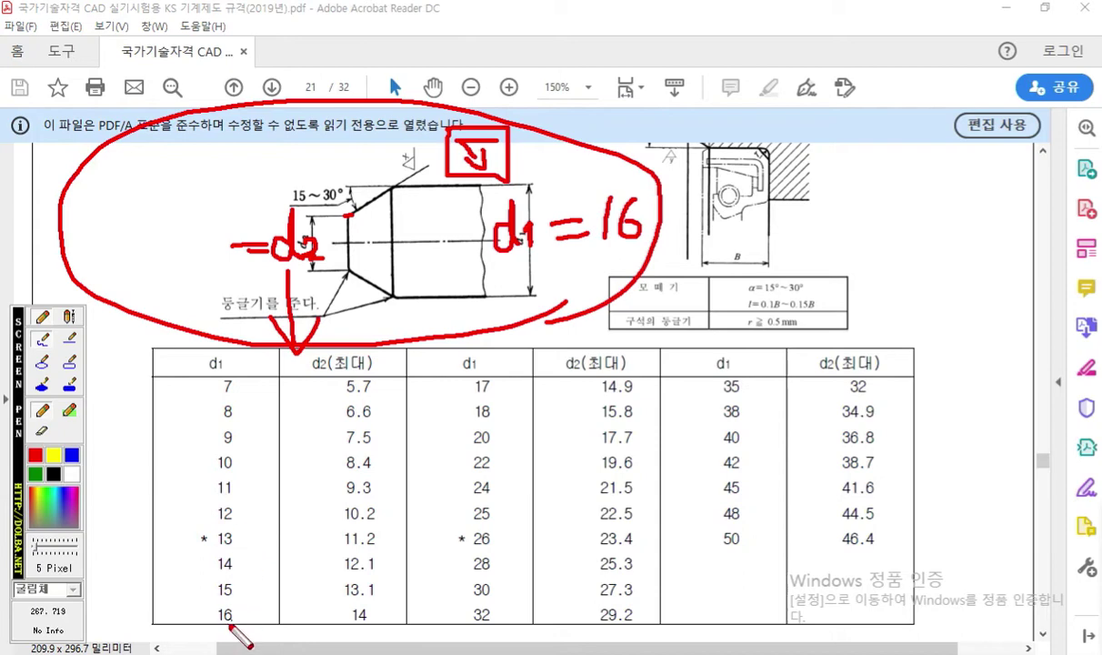
# Mark the d1 value 16 and its d2 value 14 in the table, and write 14 beside d2 on the figure
pyautogui.moveTo(218, 631)
pyautogui.mouseDown()
pyautogui.moveTo(252, 600)
pyautogui.moveTo(229, 601)
pyautogui.mouseUp()
pyautogui.moveTo(216, 375)
pyautogui.mouseDown()
pyautogui.moveTo(221, 360)
pyautogui.moveTo(229, 578)
pyautogui.moveTo(255, 550)
pyautogui.mouseUp()
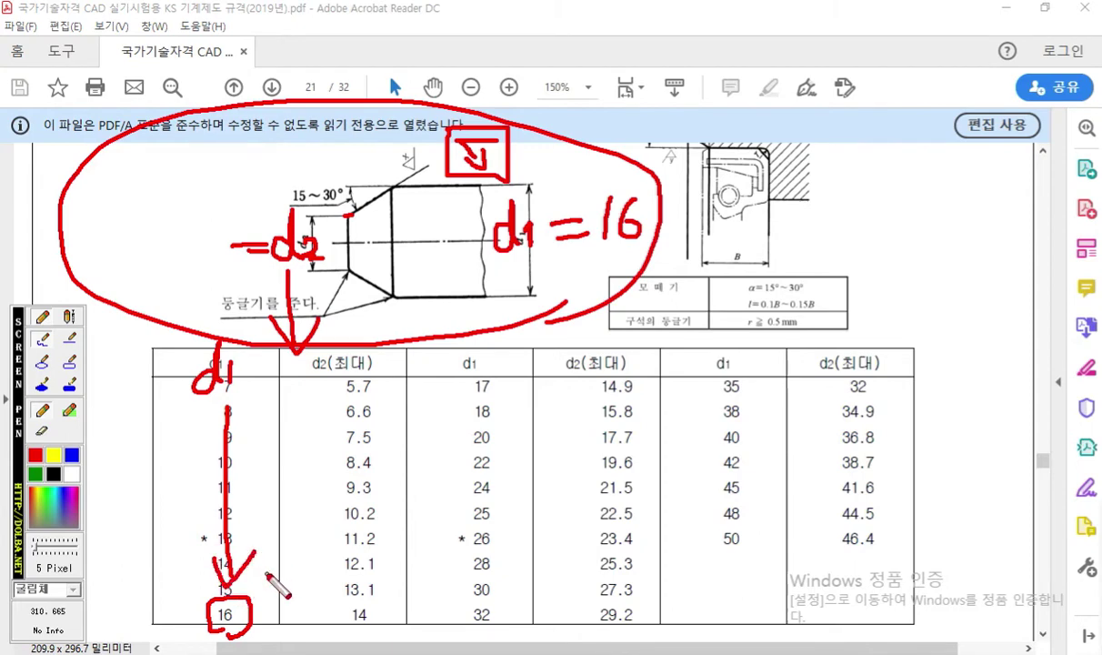
pyautogui.moveTo(353, 362)
pyautogui.mouseDown()
pyautogui.moveTo(362, 382)
pyautogui.moveTo(394, 375)
pyautogui.mouseUp()
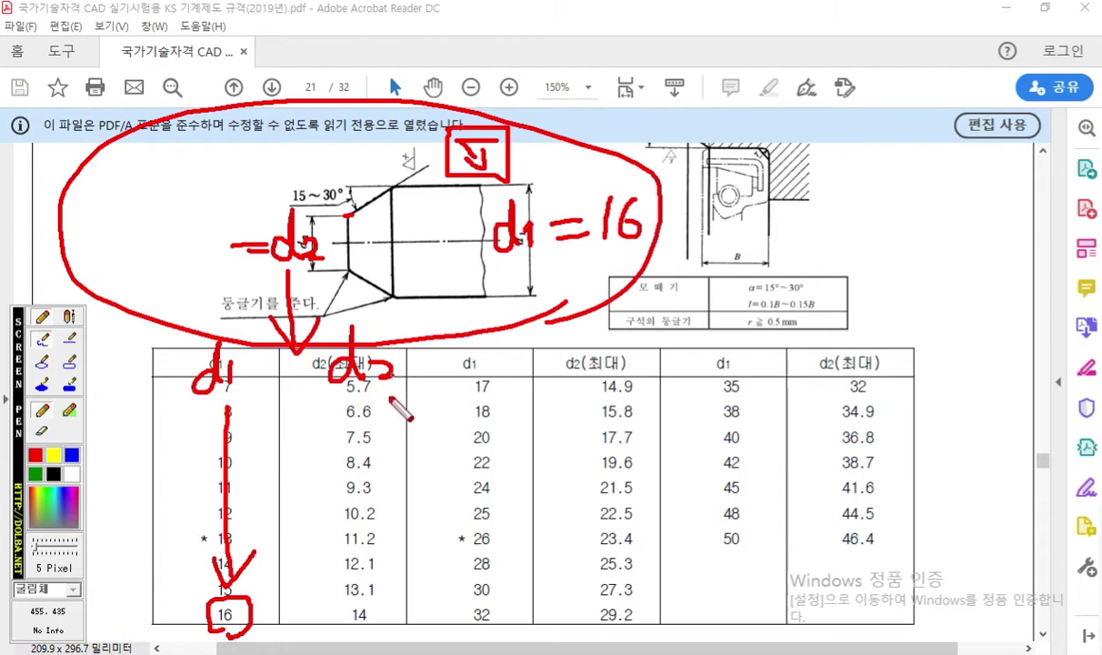
pyautogui.moveTo(368, 628)
pyautogui.mouseDown()
pyautogui.moveTo(383, 600)
pyautogui.moveTo(349, 633)
pyautogui.mouseUp()
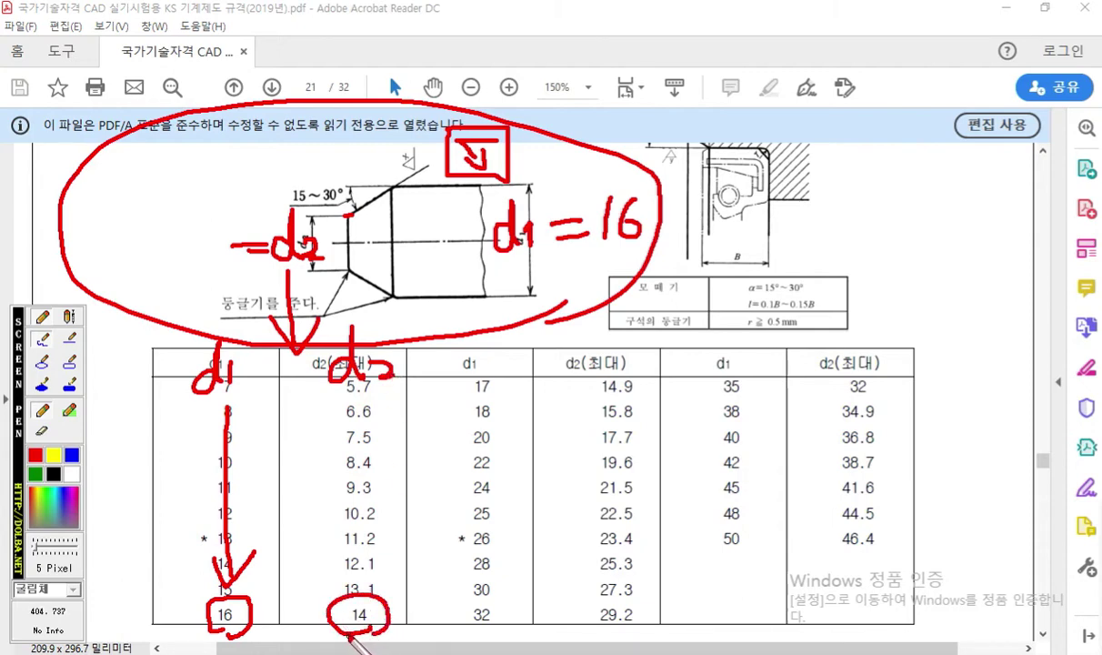
pyautogui.moveTo(338, 593)
pyautogui.mouseDown()
pyautogui.moveTo(336, 571)
pyautogui.moveTo(111, 407)
pyautogui.moveTo(161, 265)
pyautogui.mouseUp()
pyautogui.moveTo(179, 209)
pyautogui.mouseDown()
pyautogui.moveTo(174, 259)
pyautogui.moveTo(235, 243)
pyautogui.moveTo(218, 257)
pyautogui.mouseUp()
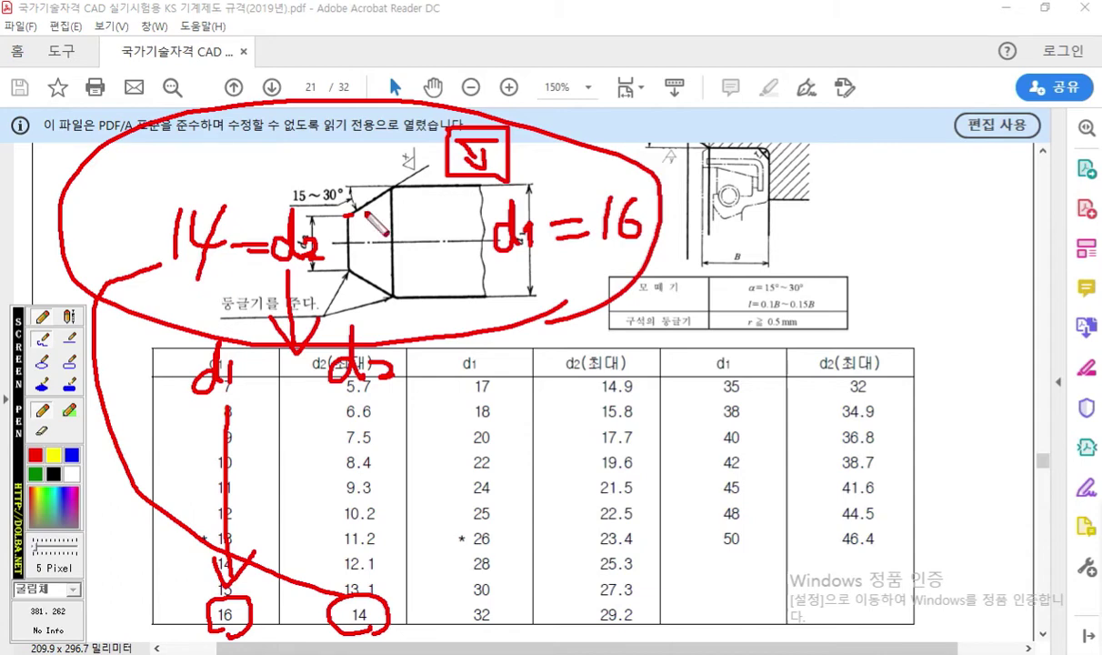
# Trace the shaft's sloped chamfer edge, write 30° above it, and mark the chamfer on the housing figure
pyautogui.moveTo(395, 179); pyautogui.dragTo(348, 212)
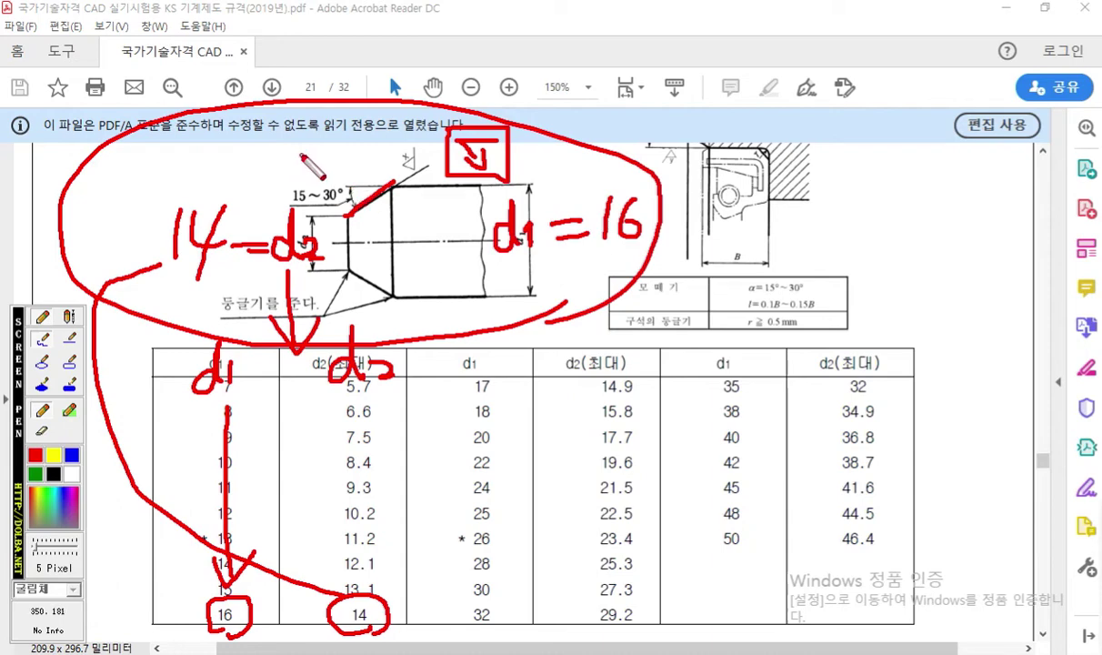
pyautogui.moveTo(303, 153)
pyautogui.mouseDown()
pyautogui.moveTo(305, 180)
pyautogui.moveTo(344, 182)
pyautogui.mouseUp()
pyautogui.click(353, 144)
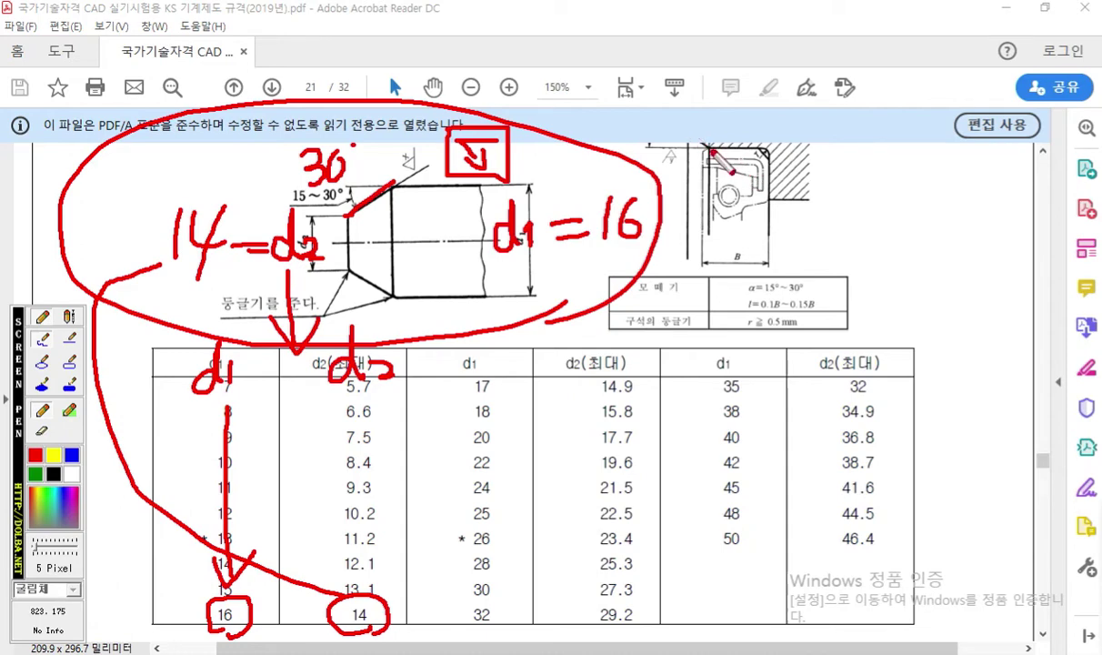
pyautogui.moveTo(685, 117); pyautogui.dragTo(716, 147)
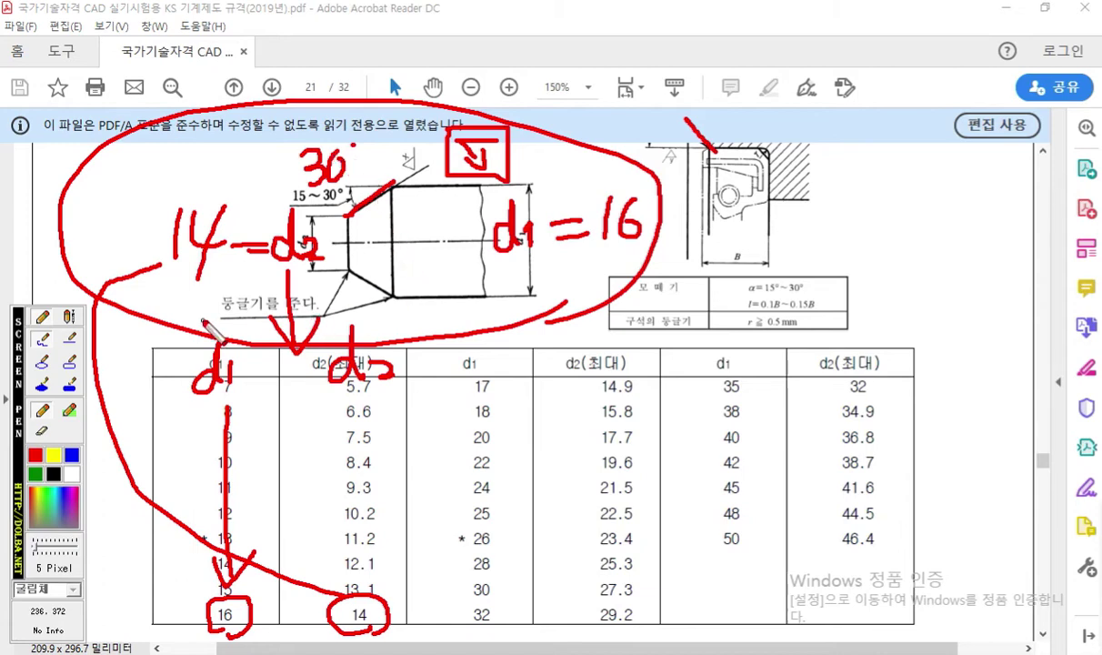
# Underline the note 둥글기를 준다, mark the chamfer corners to round with an arrow and radius note, and clear the marks
pyautogui.moveTo(215, 321); pyautogui.dragTo(276, 319)
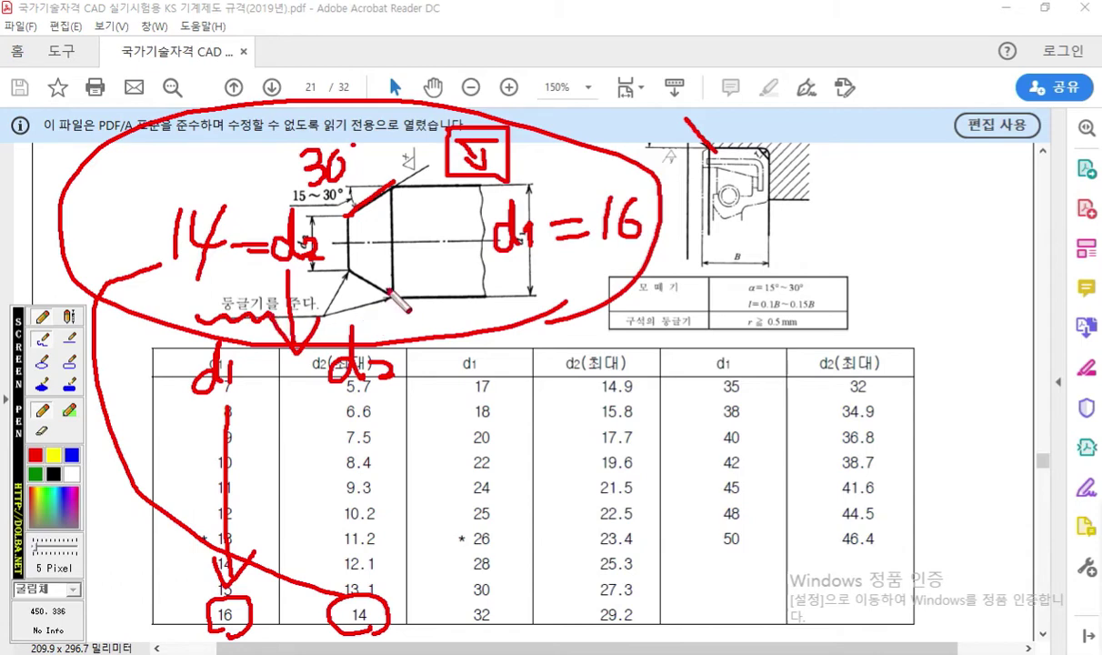
pyautogui.moveTo(384, 289); pyautogui.dragTo(418, 293)
pyautogui.moveTo(353, 261); pyautogui.dragTo(347, 272)
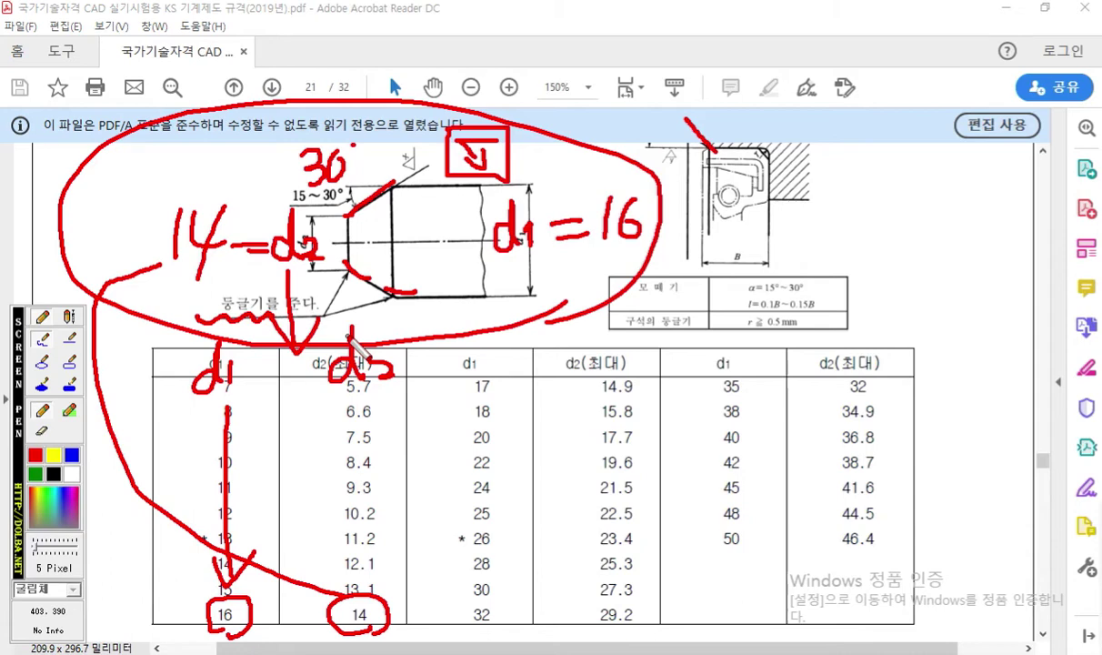
pyautogui.click(410, 300)
pyautogui.moveTo(450, 393)
pyautogui.mouseDown()
pyautogui.moveTo(411, 302)
pyautogui.moveTo(441, 314)
pyautogui.mouseUp()
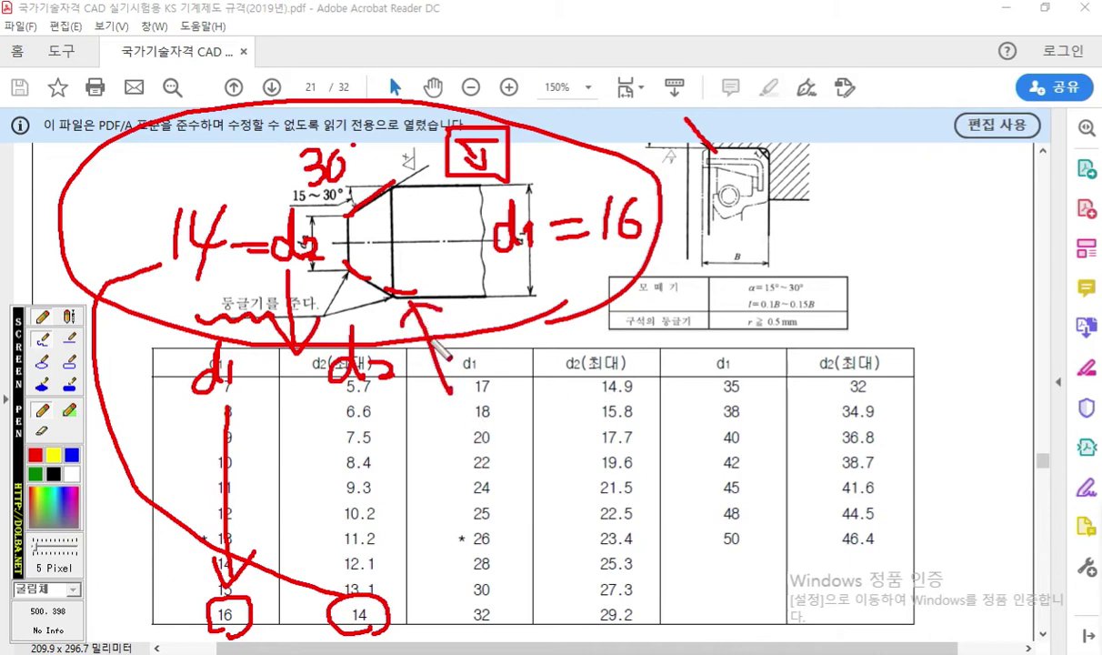
pyautogui.moveTo(338, 254); pyautogui.dragTo(478, 297)
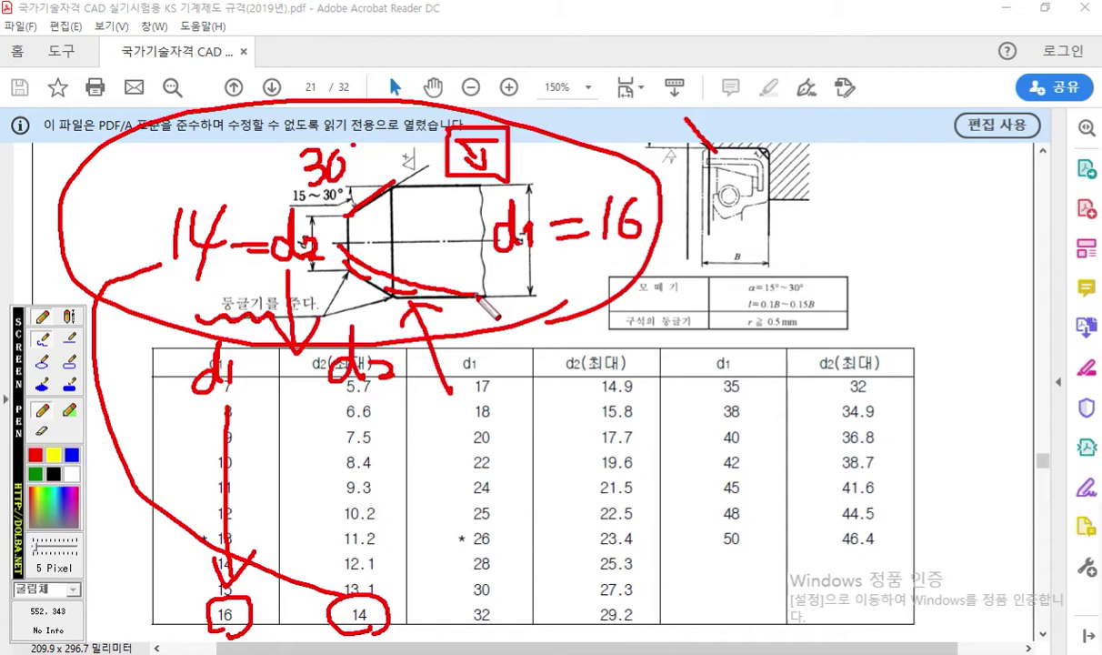
pyautogui.moveTo(452, 400)
pyautogui.mouseDown()
pyautogui.moveTo(452, 441)
pyautogui.moveTo(520, 441)
pyautogui.mouseUp()
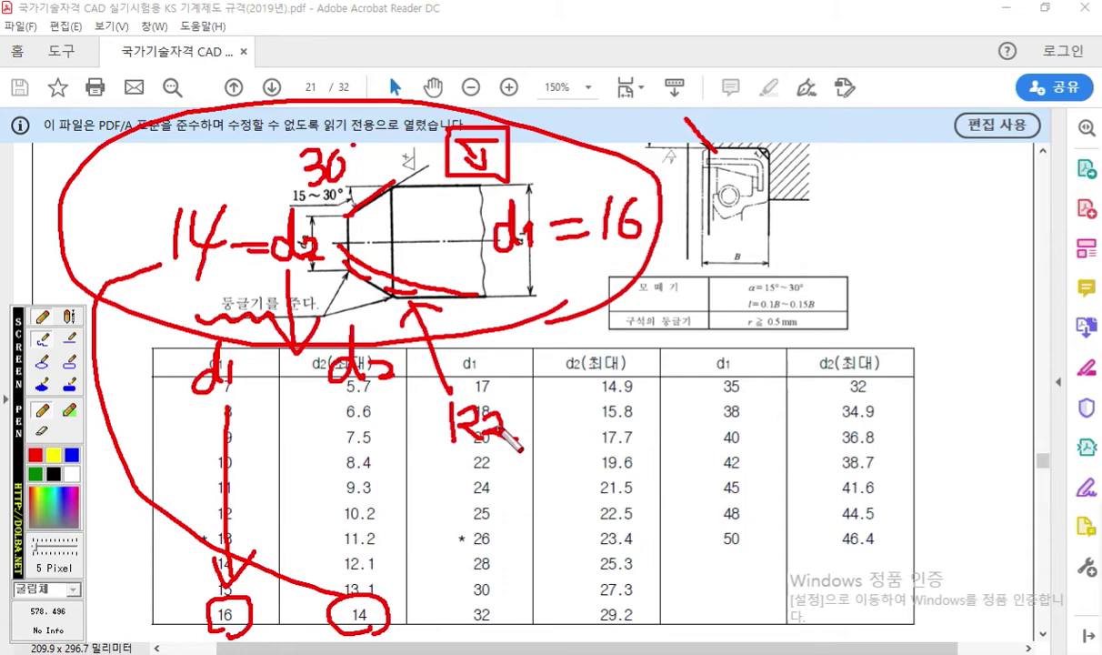
pyautogui.press('Escape')
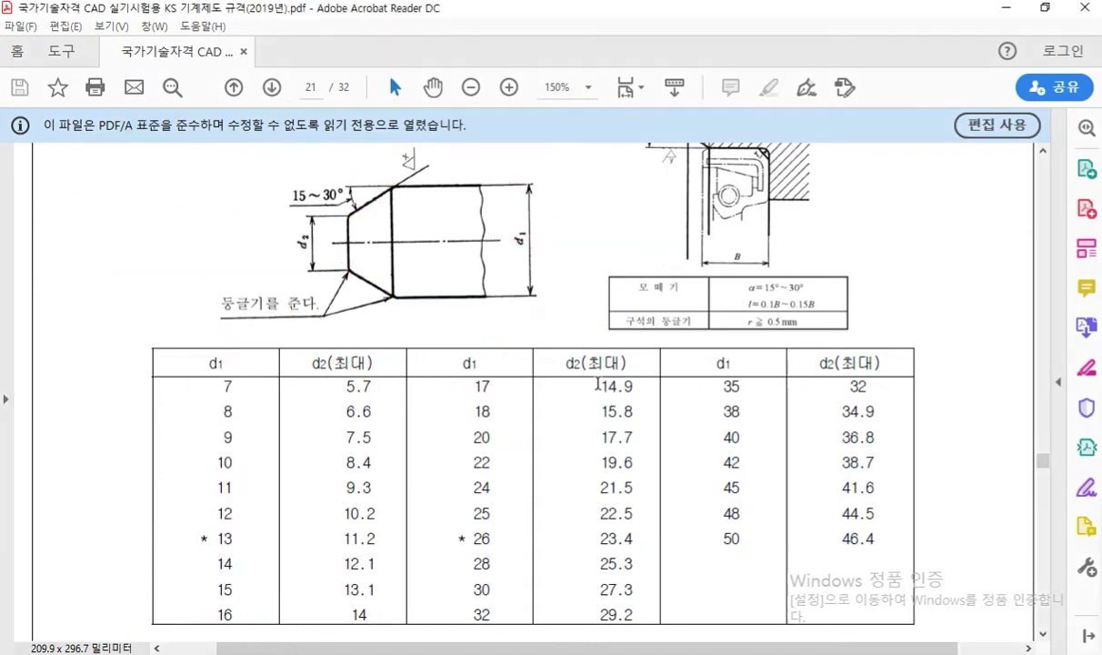
# Underline the KS B 0401 h8 shaft tolerance note below the table, circle the 16/14 row and the shaft figure, and clear the marks
pyautogui.scroll(-10, 599, 383)
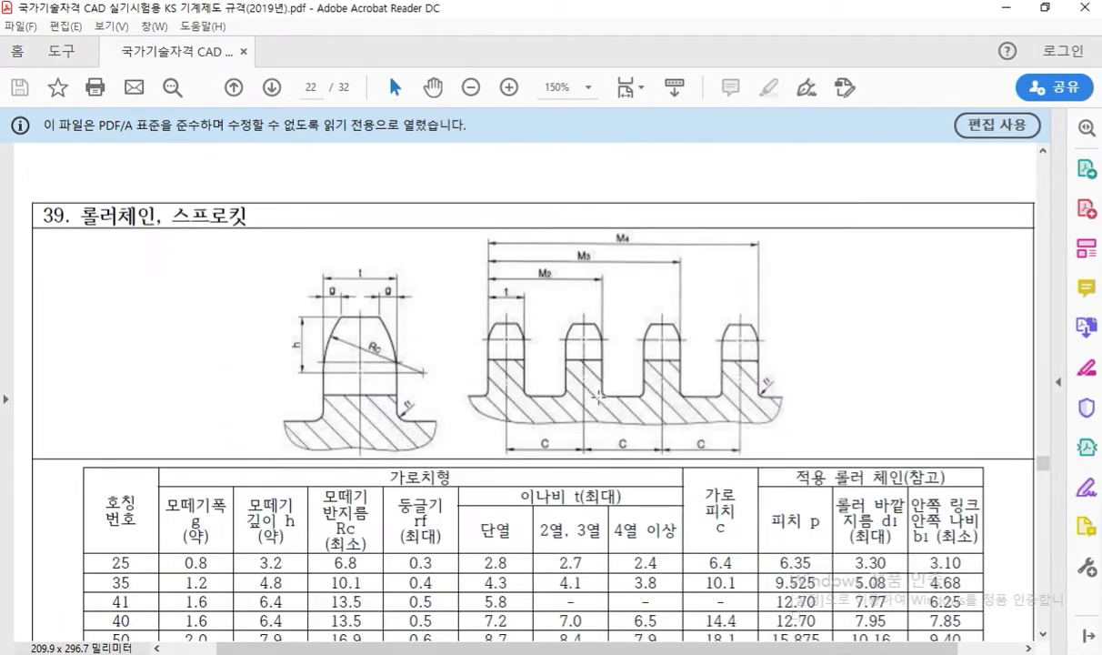
pyautogui.scroll(10, 598, 396)
pyautogui.hotkey('ctrl', 'shift', 'p')
pyautogui.moveTo(108, 593)
pyautogui.mouseDown()
pyautogui.moveTo(532, 623)
pyautogui.moveTo(844, 598)
pyautogui.moveTo(546, 550)
pyautogui.moveTo(741, 607)
pyautogui.mouseUp()
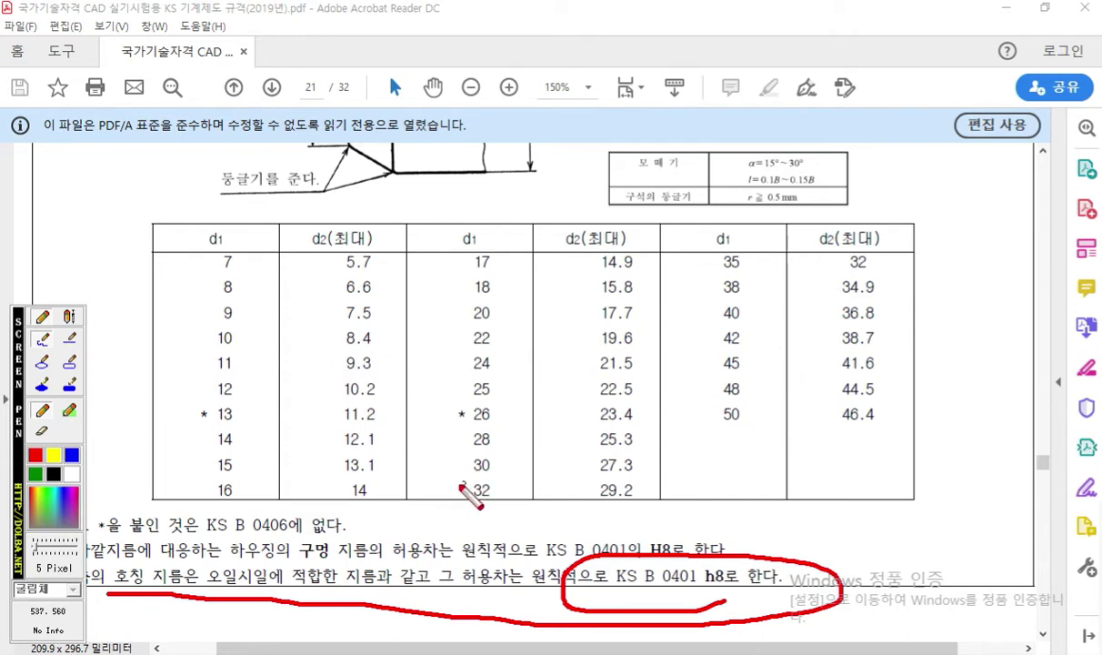
pyautogui.moveTo(211, 502)
pyautogui.mouseDown()
pyautogui.moveTo(364, 503)
pyautogui.moveTo(239, 469)
pyautogui.moveTo(291, 501)
pyautogui.mouseUp()
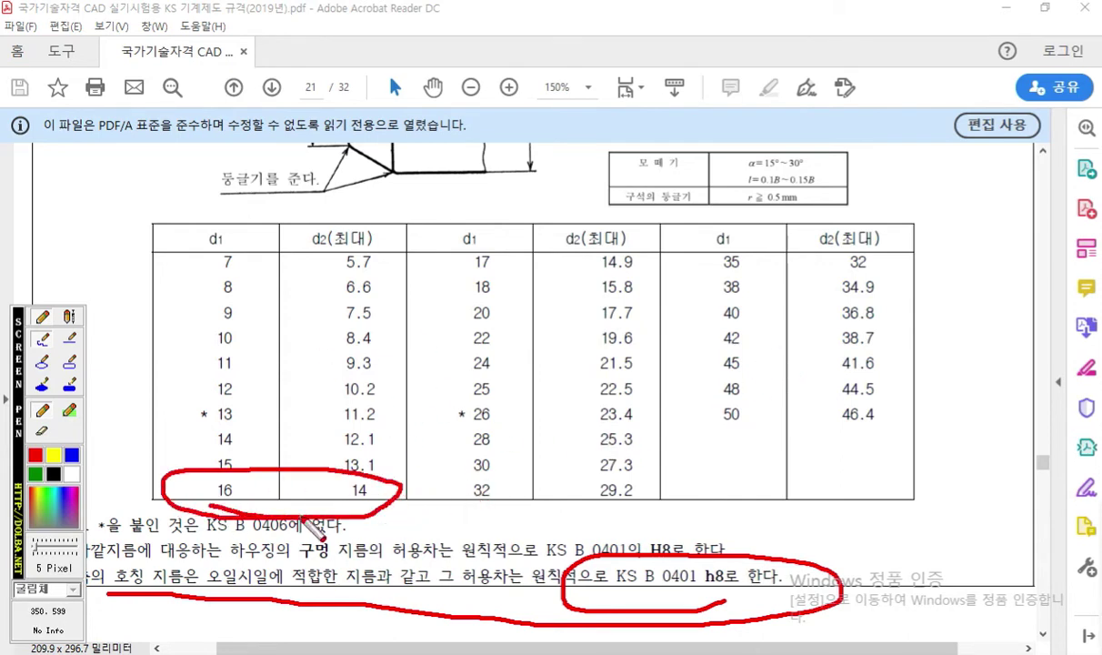
pyautogui.moveTo(480, 169)
pyautogui.mouseDown()
pyautogui.moveTo(323, 170)
pyautogui.moveTo(499, 200)
pyautogui.mouseUp()
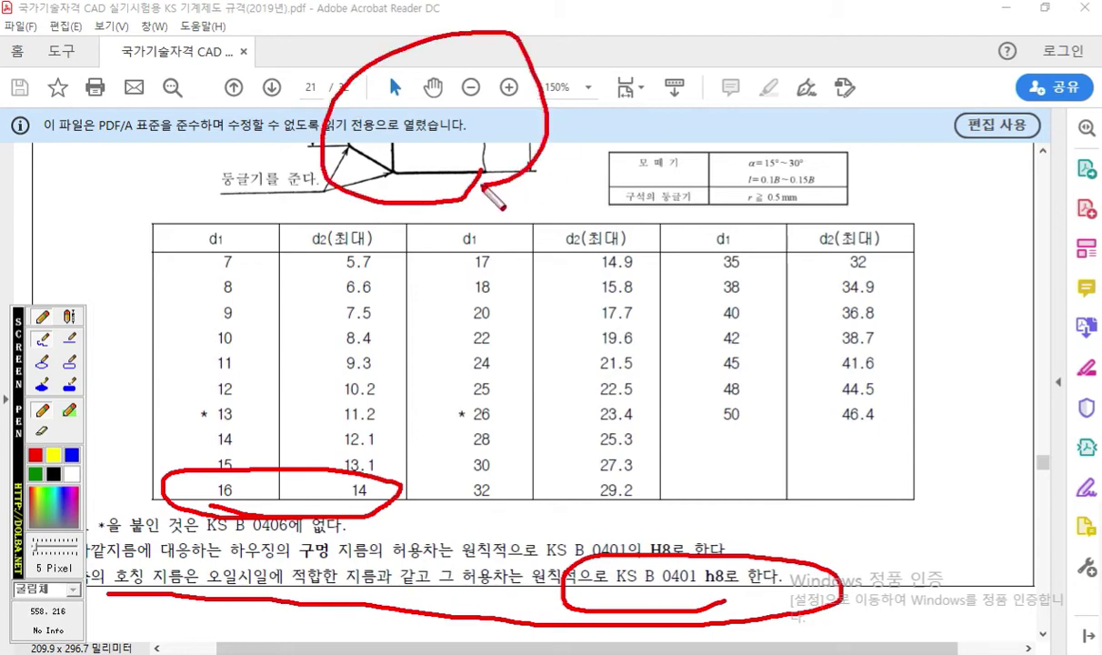
pyautogui.press('Escape')
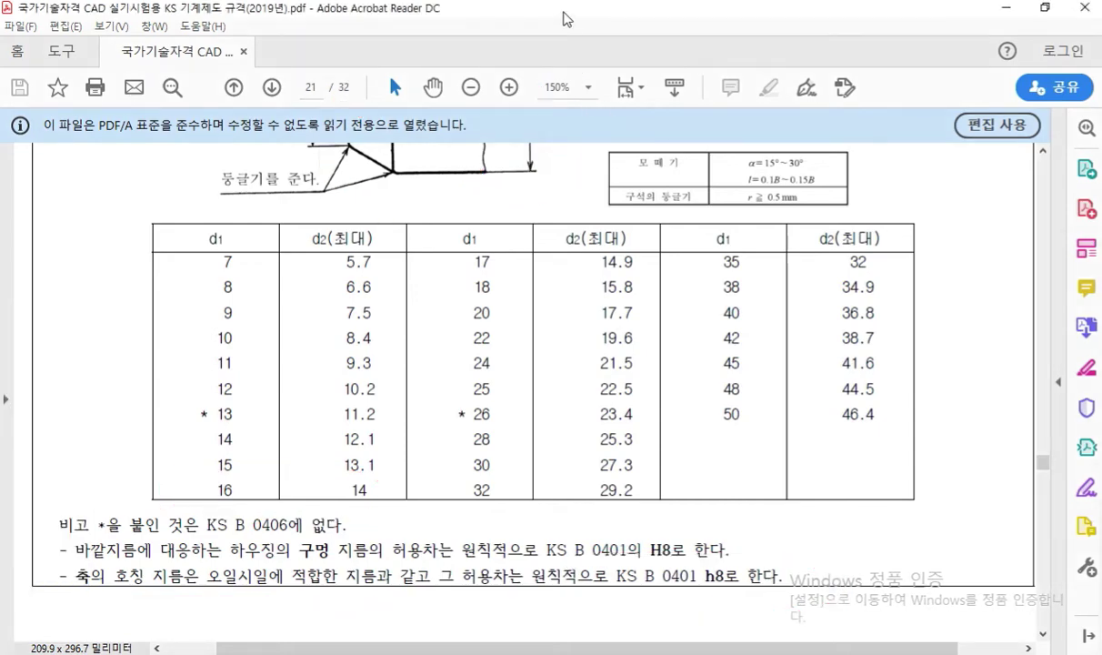
# Switch back to the shaft sketch in SOLIDWORKS and mark a sloped line across the step between the 14 and 16 diameters
pyautogui.press('super+Down')
pyautogui.press('super+Down')
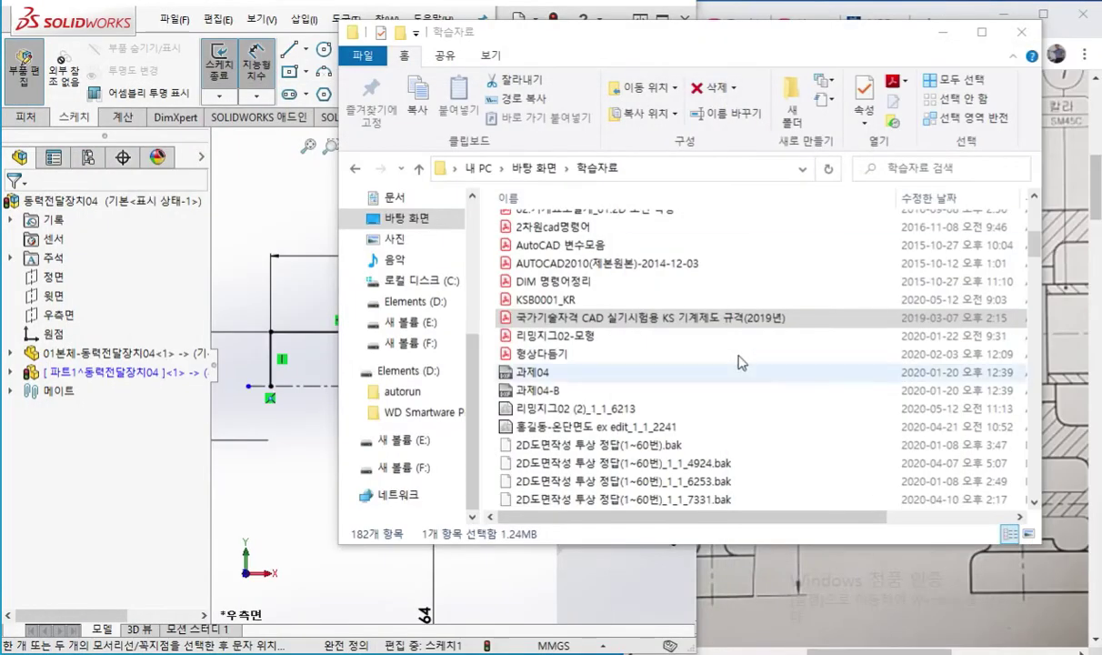
pyautogui.click(300, 359)
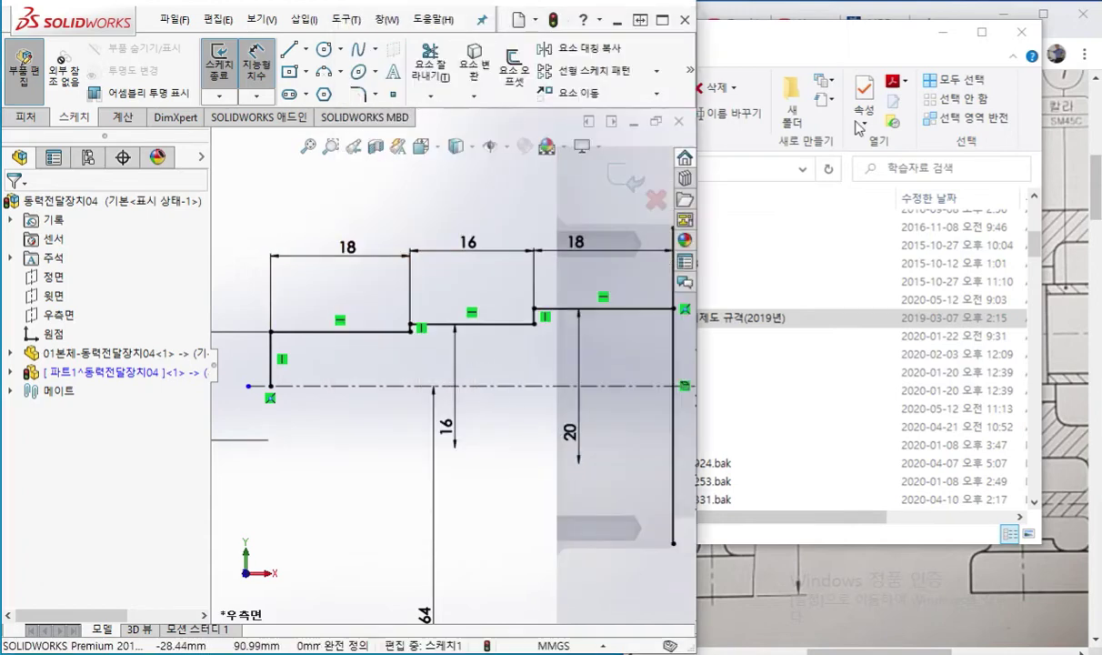
pyautogui.press('super+Down')
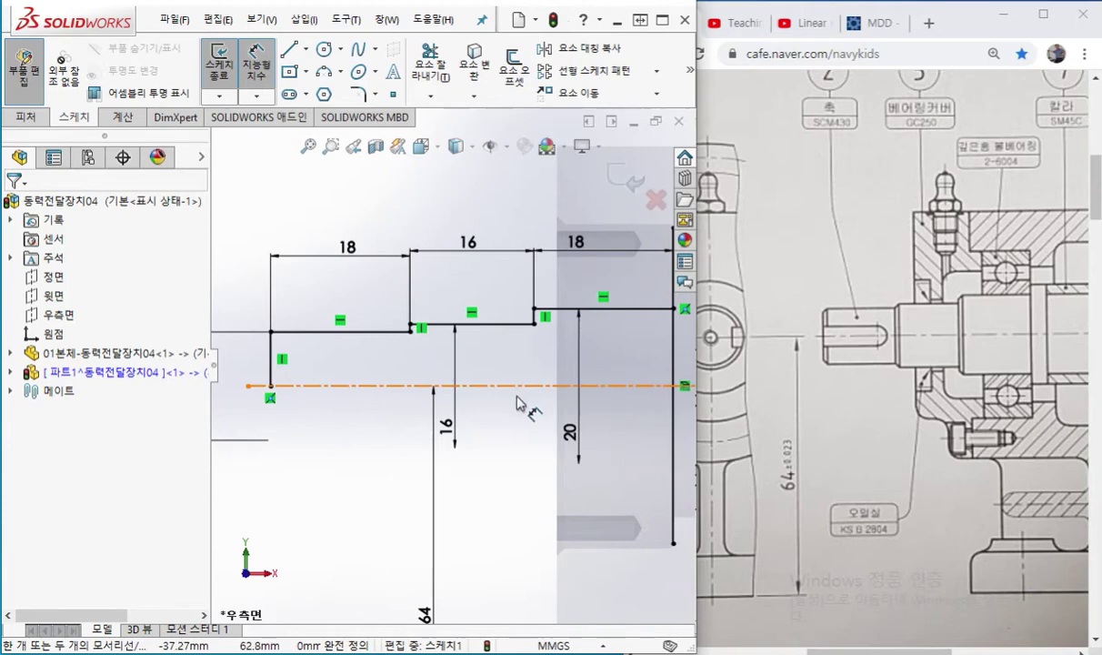
pyautogui.press('F12')
pyautogui.moveTo(436, 315); pyautogui.dragTo(394, 340)
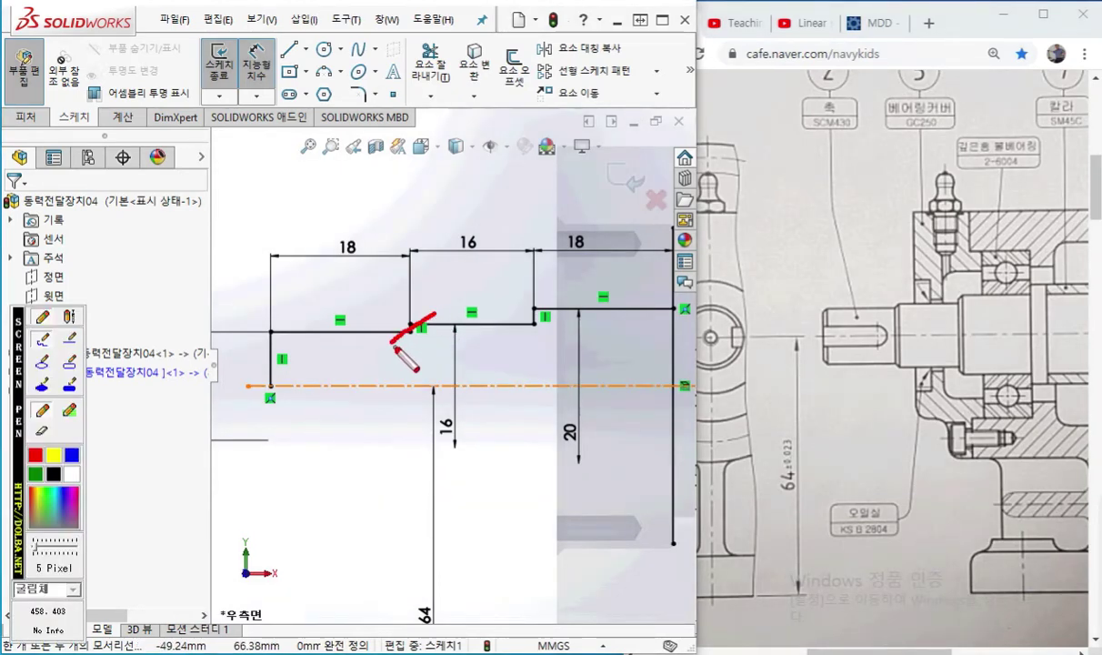
pyautogui.press('F12')
# Move the 14 diameter dimension closer to the shaft's end face
pyautogui.keyDown('ctrl'); pyautogui.moveTo(357, 309); pyautogui.dragTo(430, 299, button='middle'); pyautogui.keyUp('ctrl')
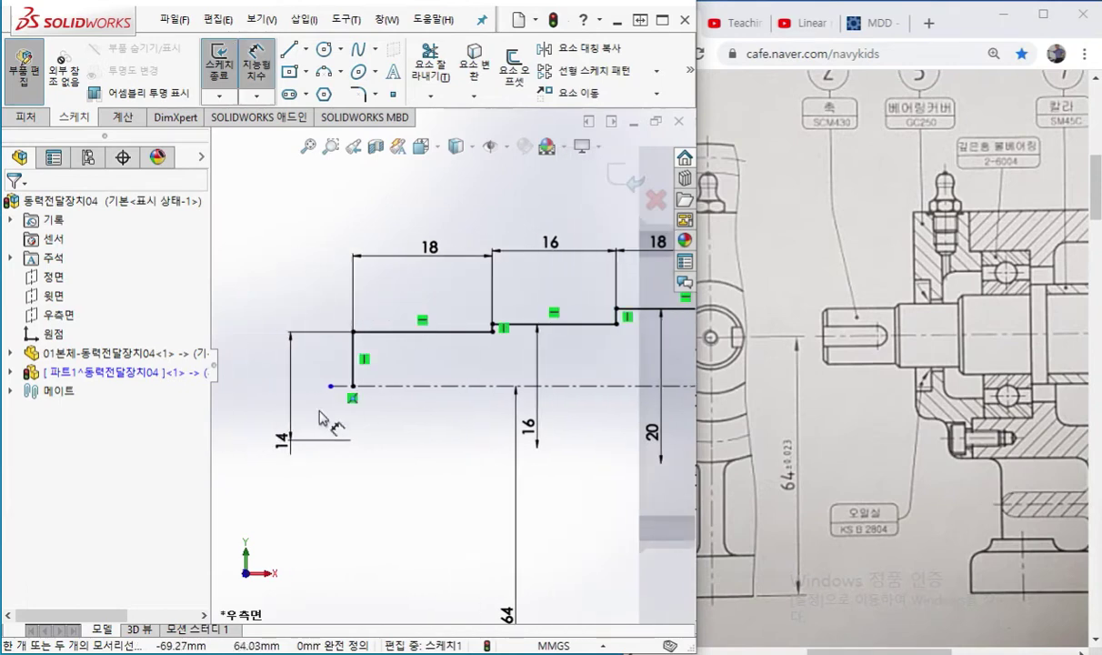
pyautogui.click(308, 364)
pyautogui.click(309, 357)
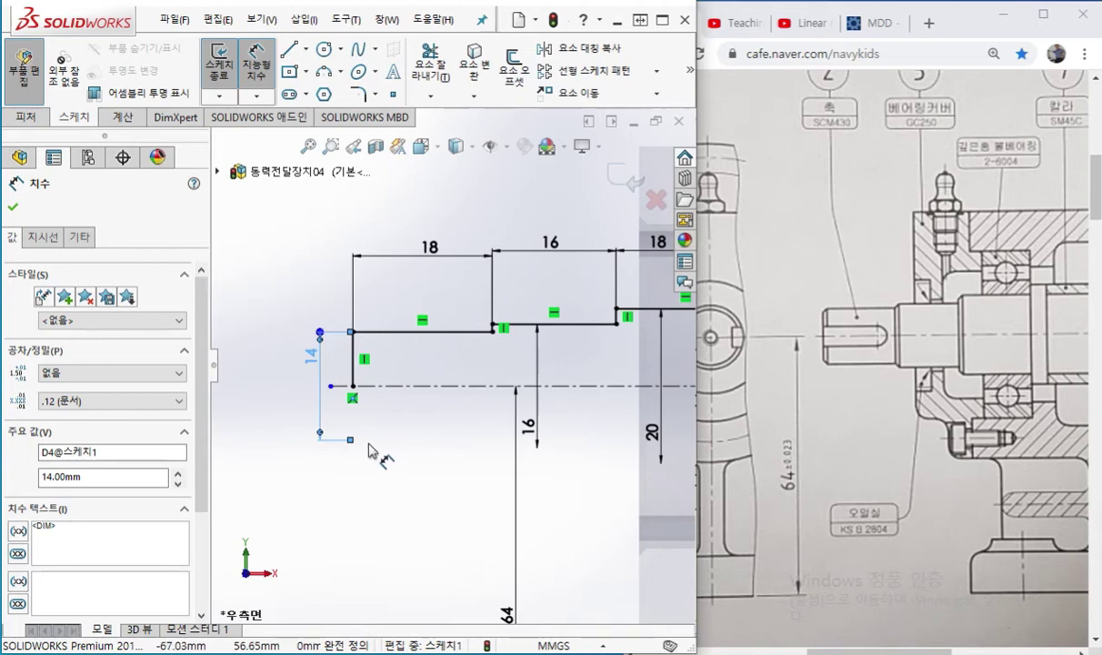
# Circle the 14 dimension, label it d2 and the 16 dimension d1, trace the slope at the step, and clear the marks
pyautogui.moveTo(307, 369); pyautogui.dragTo(329, 386)
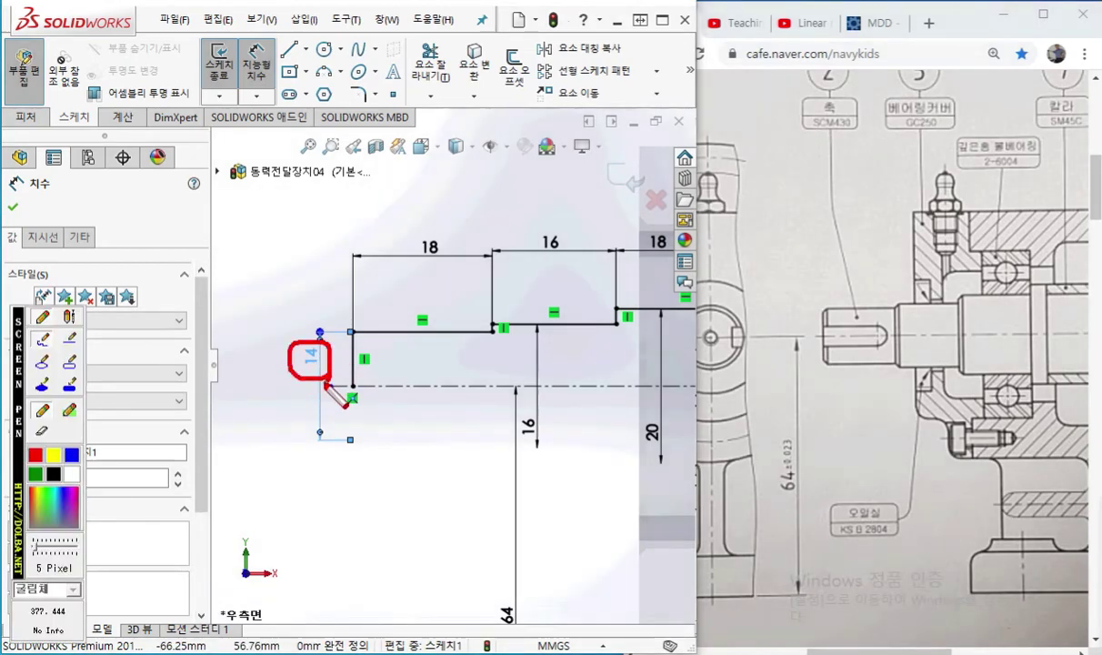
pyautogui.moveTo(219, 344); pyautogui.dragTo(270, 382)
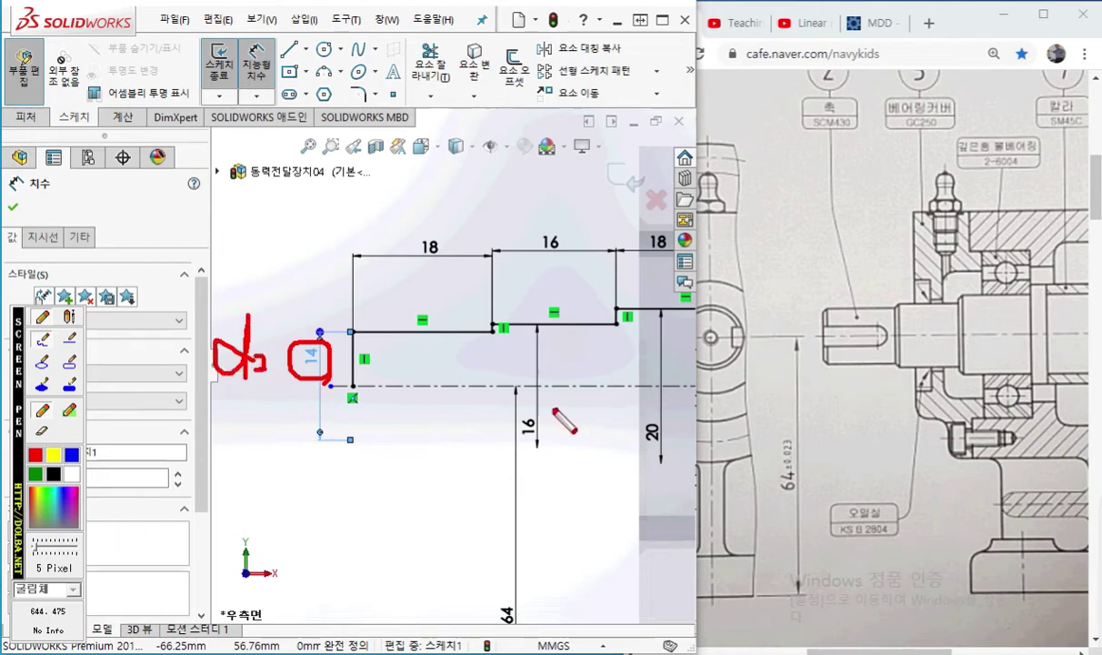
pyautogui.moveTo(488, 419)
pyautogui.mouseDown()
pyautogui.moveTo(498, 373)
pyautogui.moveTo(511, 451)
pyautogui.mouseUp()
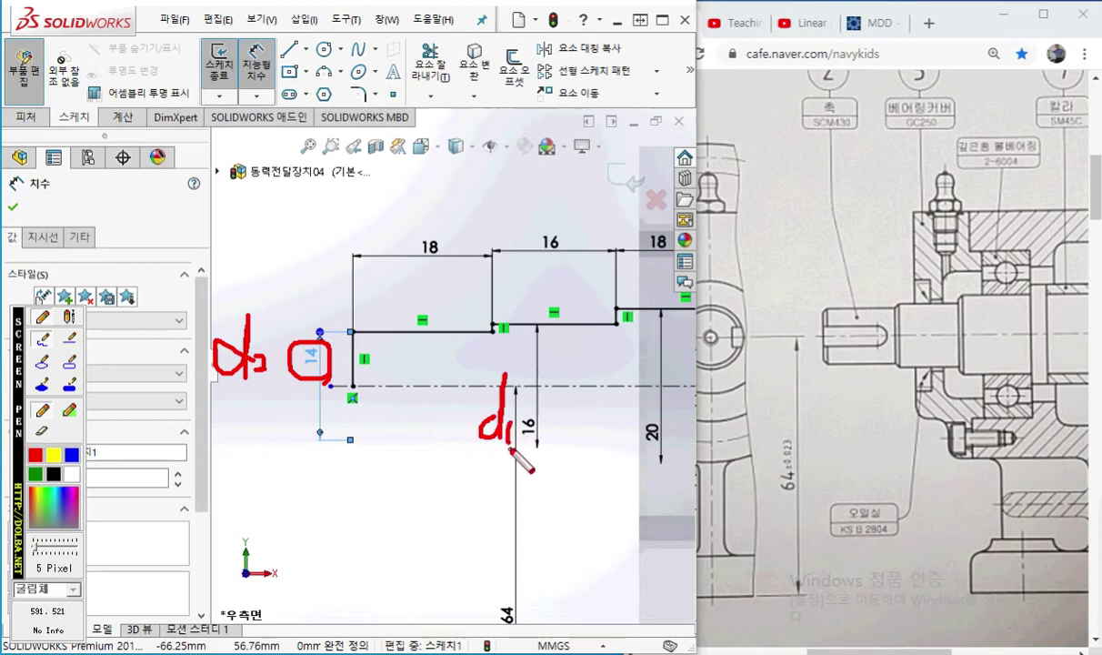
pyautogui.moveTo(493, 332); pyautogui.dragTo(520, 322)
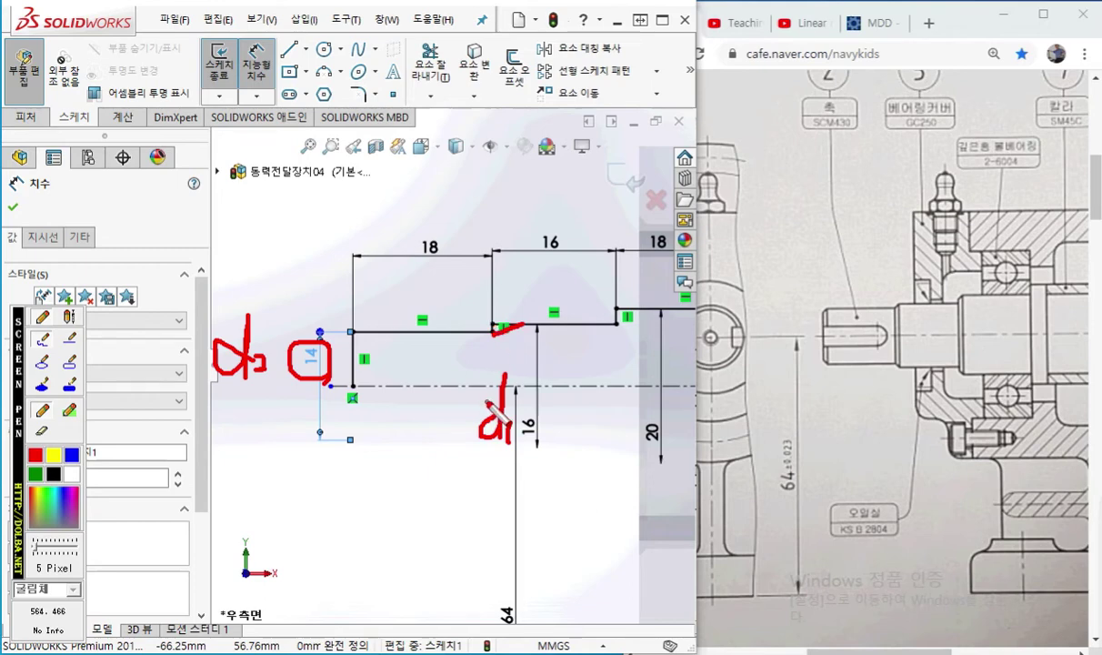
pyautogui.moveTo(489, 404); pyautogui.dragTo(494, 391)
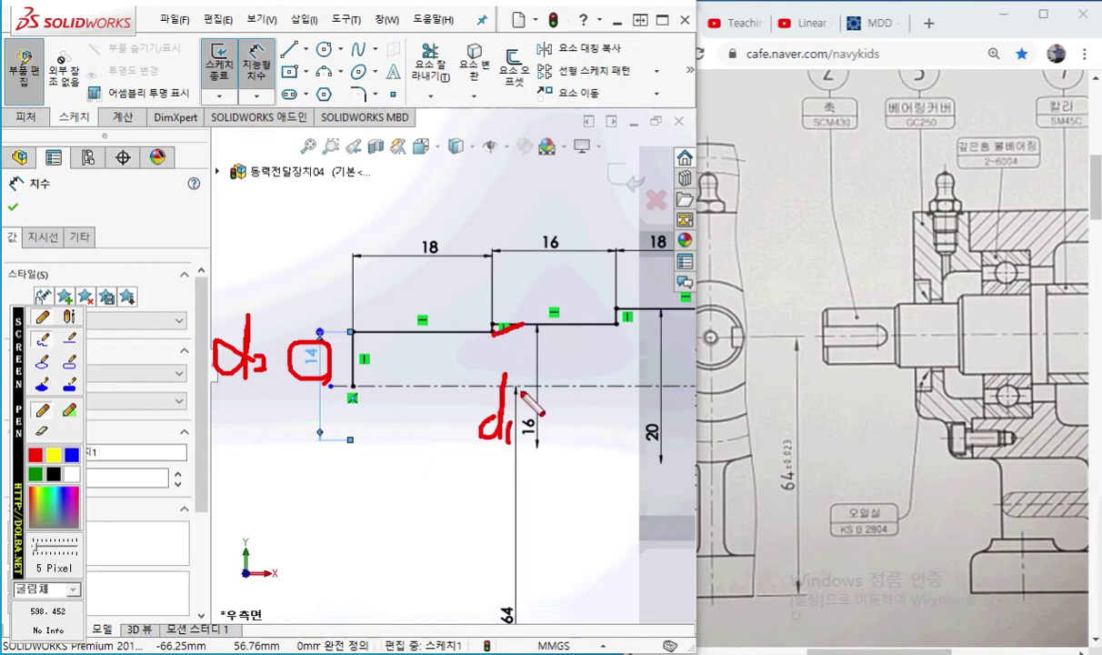
pyautogui.press('Escape')
# Sketch a sloped chamfer line from the lower corner of the 14-to-16 step up to the 16 diameter edge
pyautogui.scroll(-2, 499, 330)
pyautogui.scroll(-3, 498, 329)
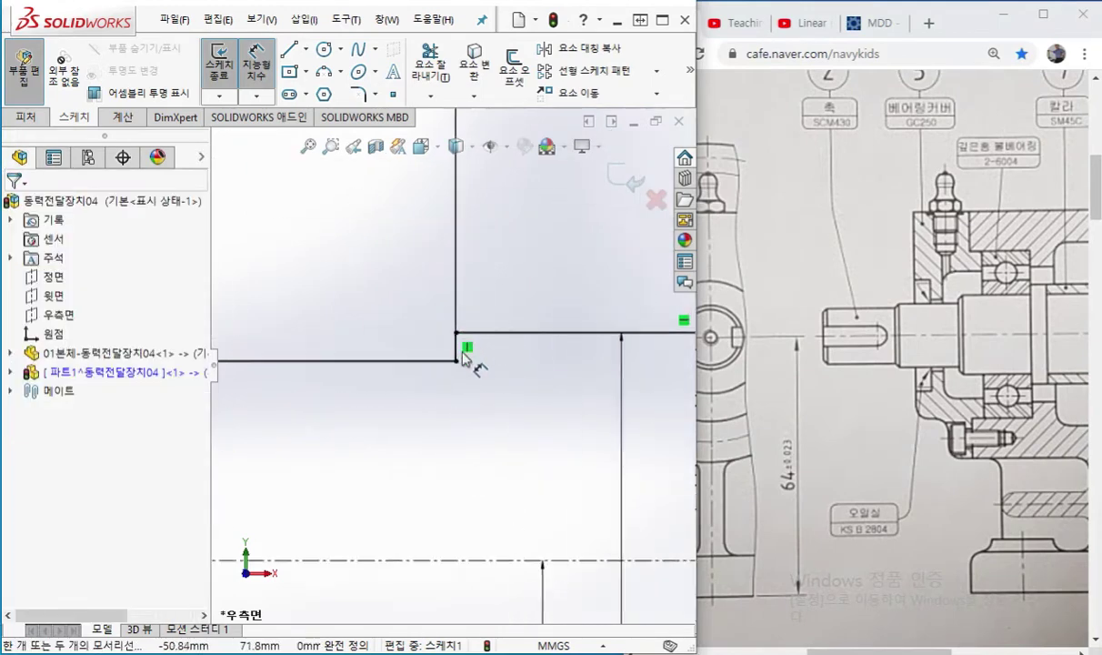
pyautogui.press('l')
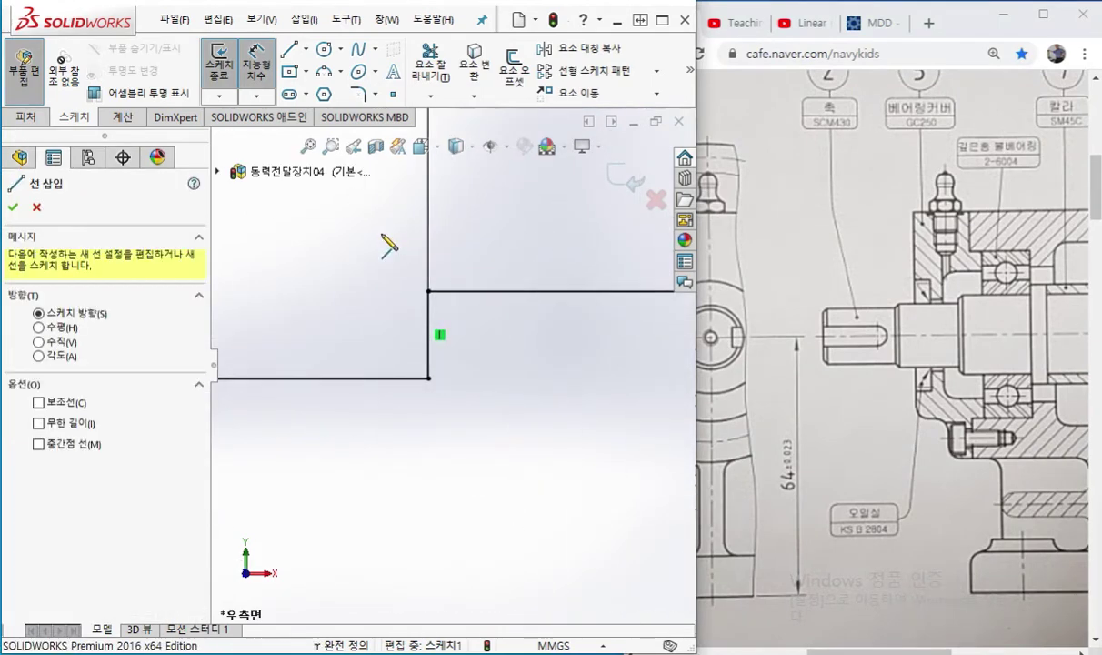
pyautogui.moveTo(428, 379); pyautogui.dragTo(569, 291)
pyautogui.rightClick(589, 337)
pyautogui.click(632, 356)
# Trace the 14 and 16 diameter edges and the sloped line joining them, and clear the marks
pyautogui.scroll(3, 555, 414)
pyautogui.scroll(4, 550, 414)
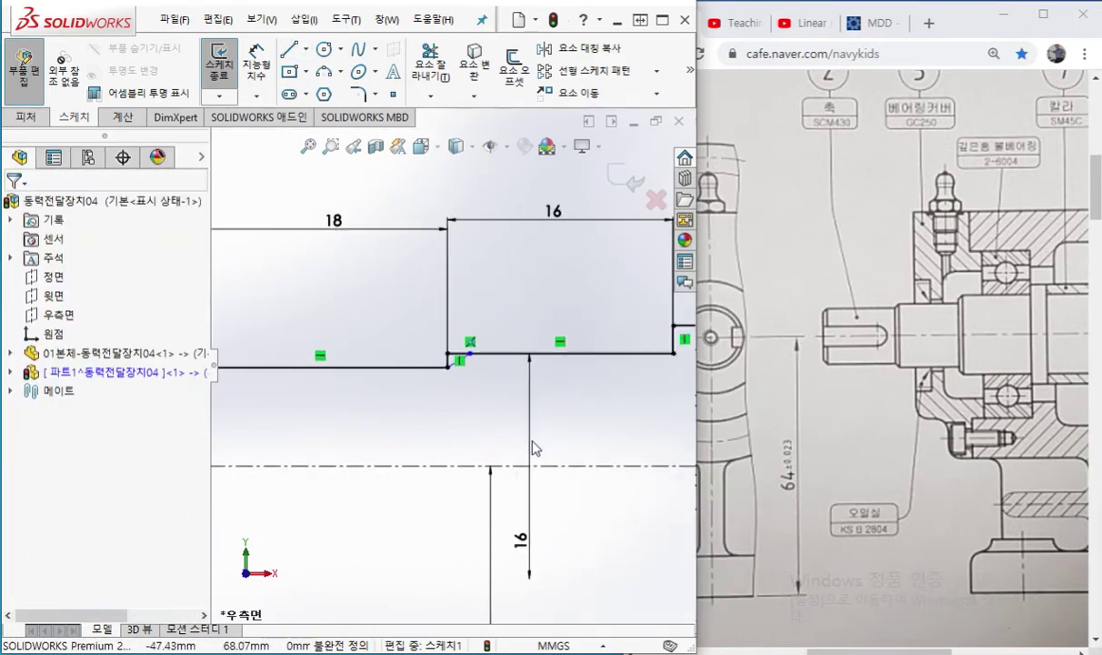
pyautogui.moveTo(270, 369); pyautogui.dragTo(604, 350)
pyautogui.moveTo(448, 370); pyautogui.dragTo(476, 349)
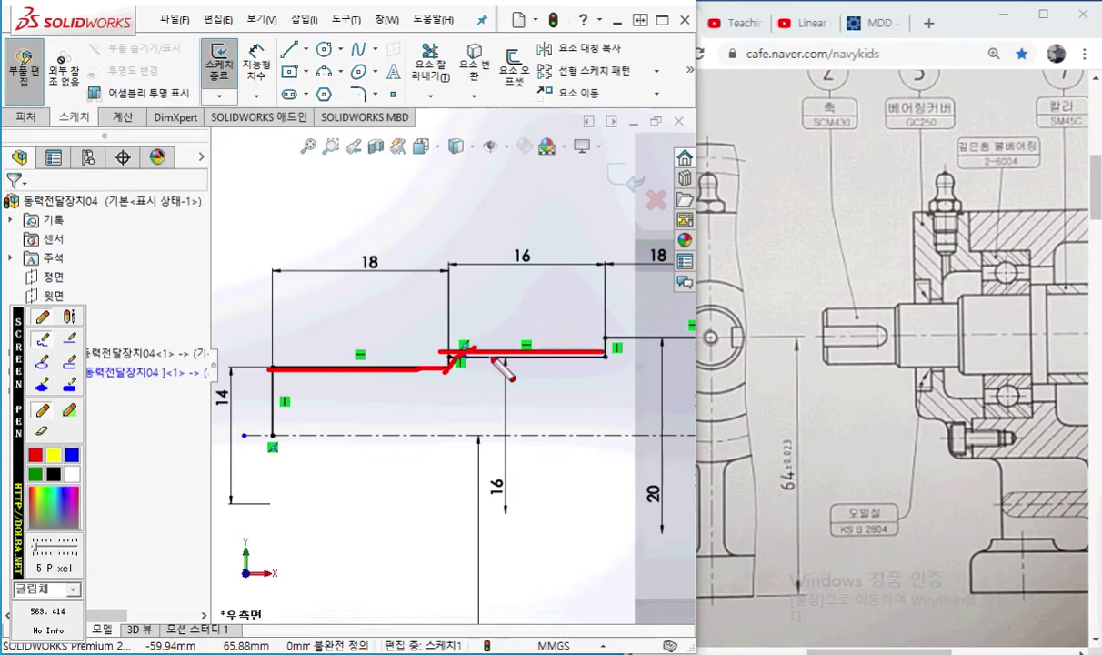
pyautogui.rightClick(502, 369)
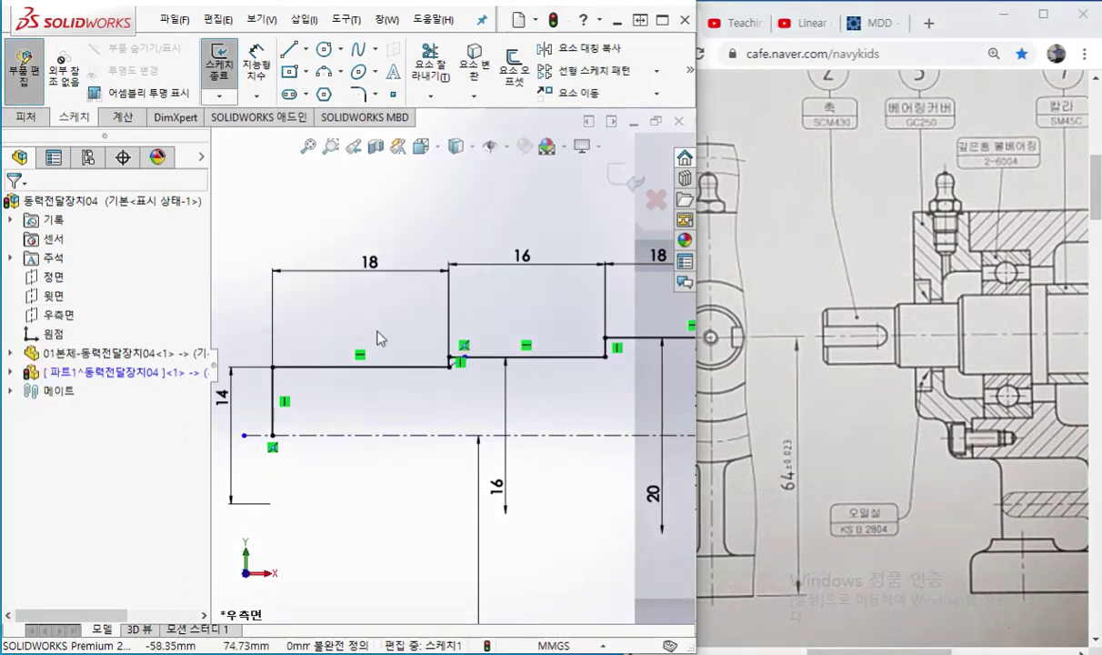
# Maximize the modelling window and move the 18 and 16 length dimensions and the 14 and 16 diameter dimensions closer to the profile
pyautogui.click(664, 20)
pyautogui.scroll(-4, 641, 366)
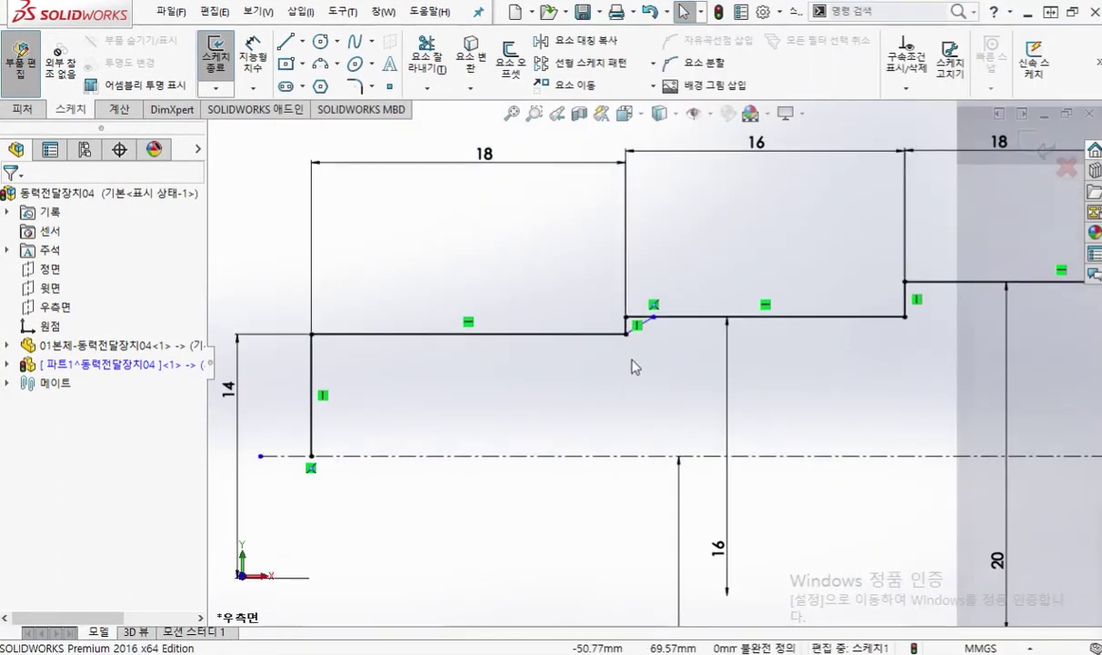
pyautogui.scroll(-3, 636, 367)
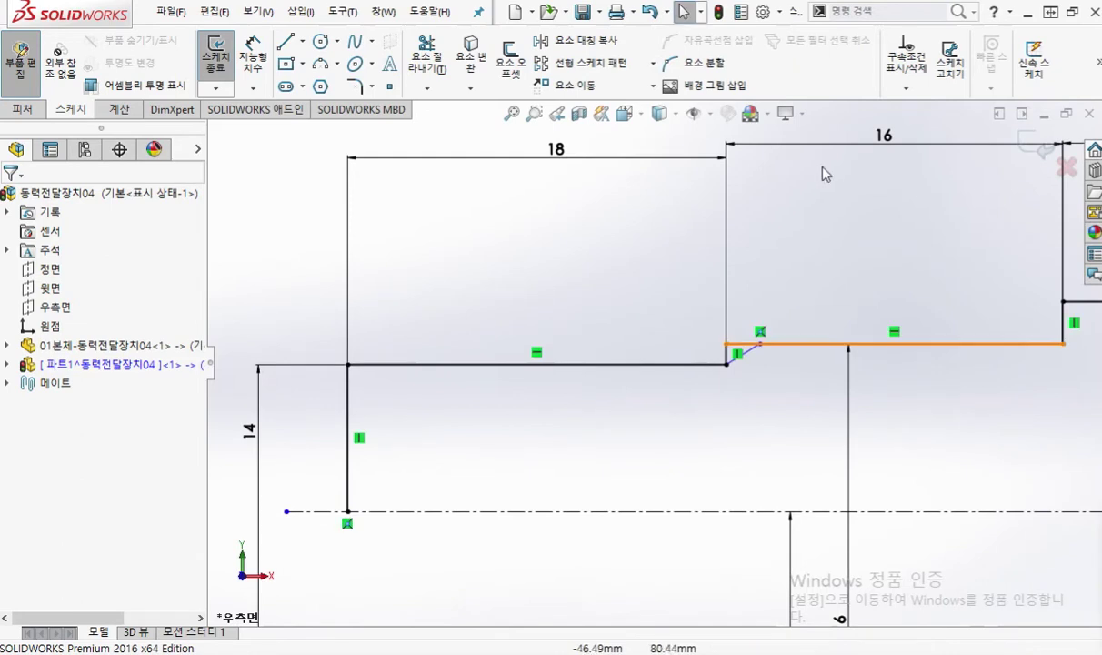
pyautogui.moveTo(889, 138); pyautogui.dragTo(881, 200)
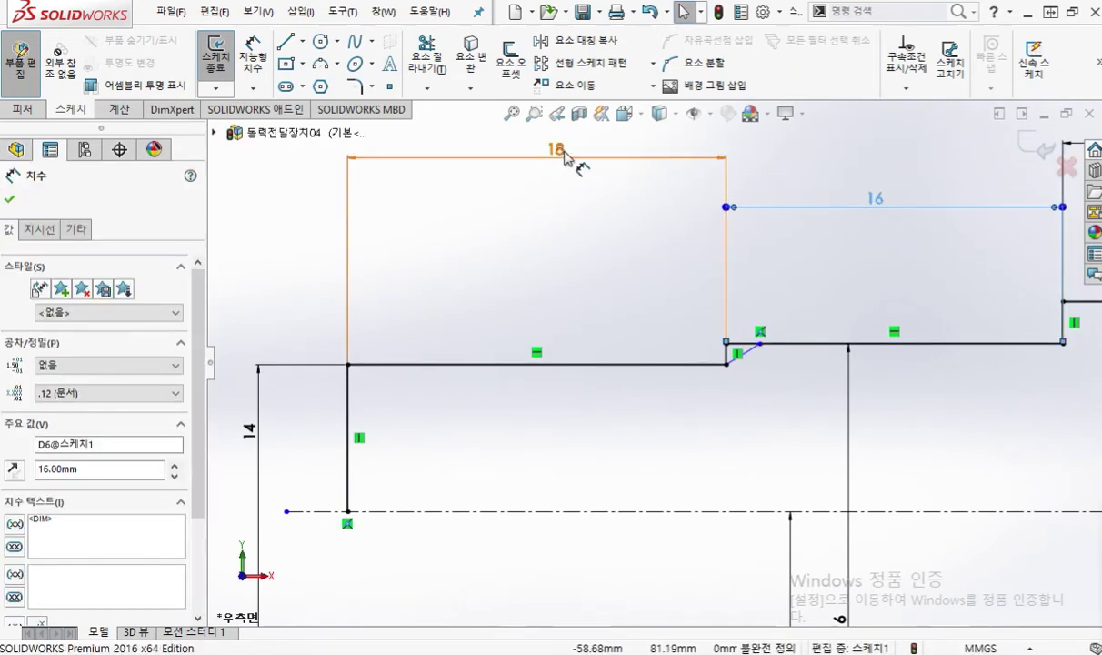
pyautogui.moveTo(566, 156); pyautogui.dragTo(561, 220)
pyautogui.moveTo(256, 432); pyautogui.dragTo(329, 431)
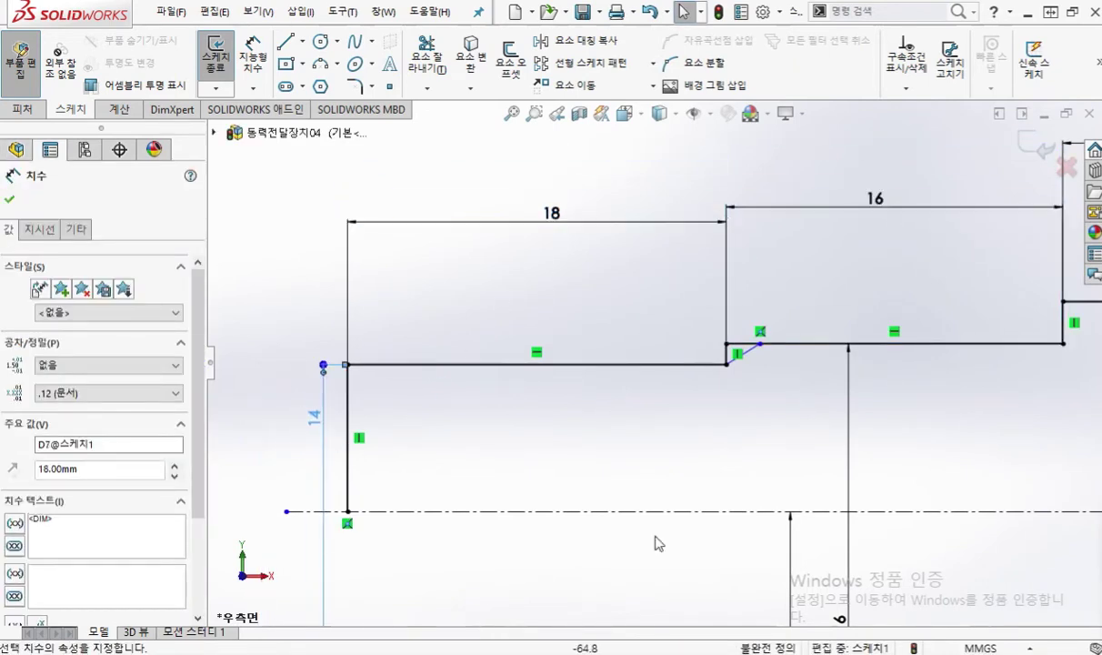
pyautogui.moveTo(838, 619); pyautogui.dragTo(833, 411)
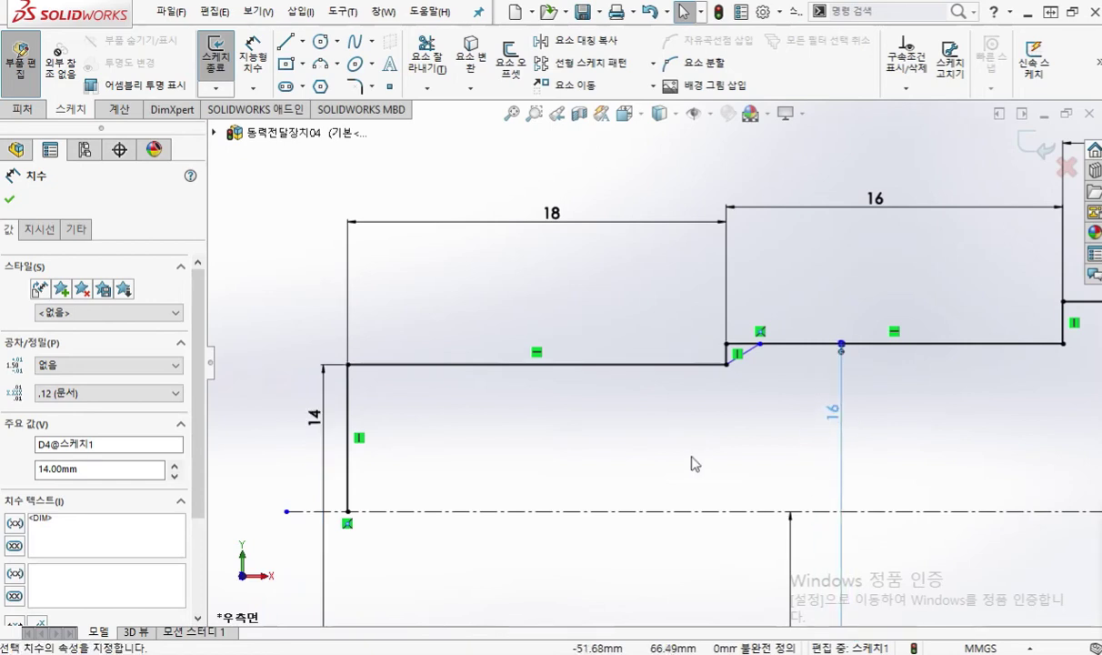
pyautogui.click(698, 467)
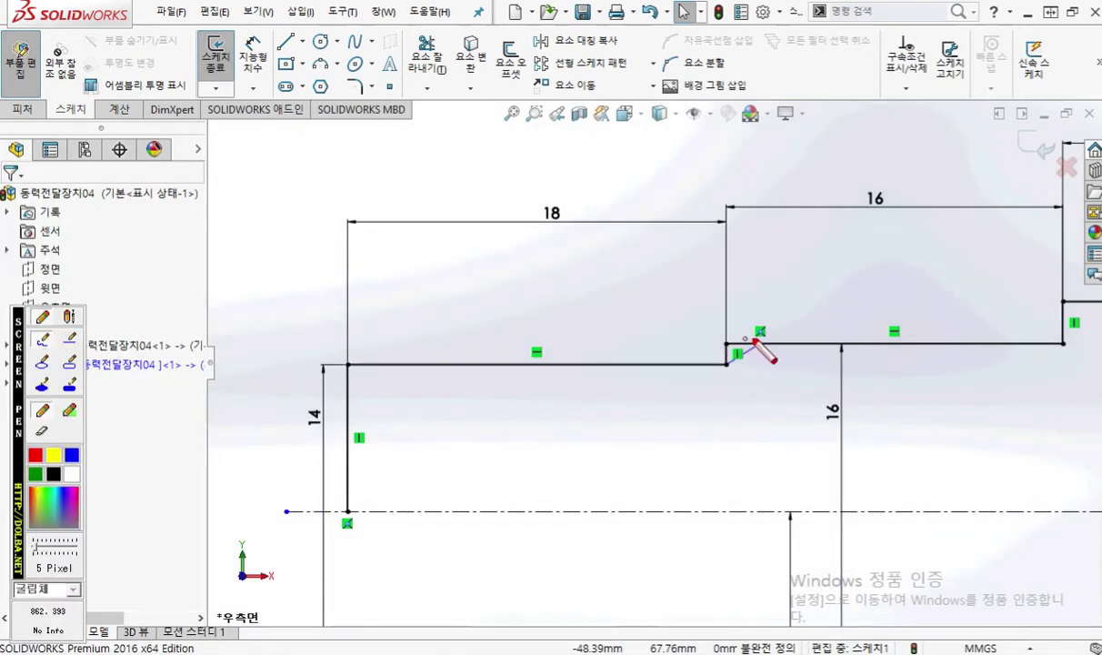
# Mark the surplus corner edges above the chamfer line, circle the Trim Entities tool, cross out the corner, and clear the marks
pyautogui.moveTo(757, 338)
pyautogui.mouseDown()
pyautogui.moveTo(723, 339)
pyautogui.moveTo(725, 365)
pyautogui.mouseUp()
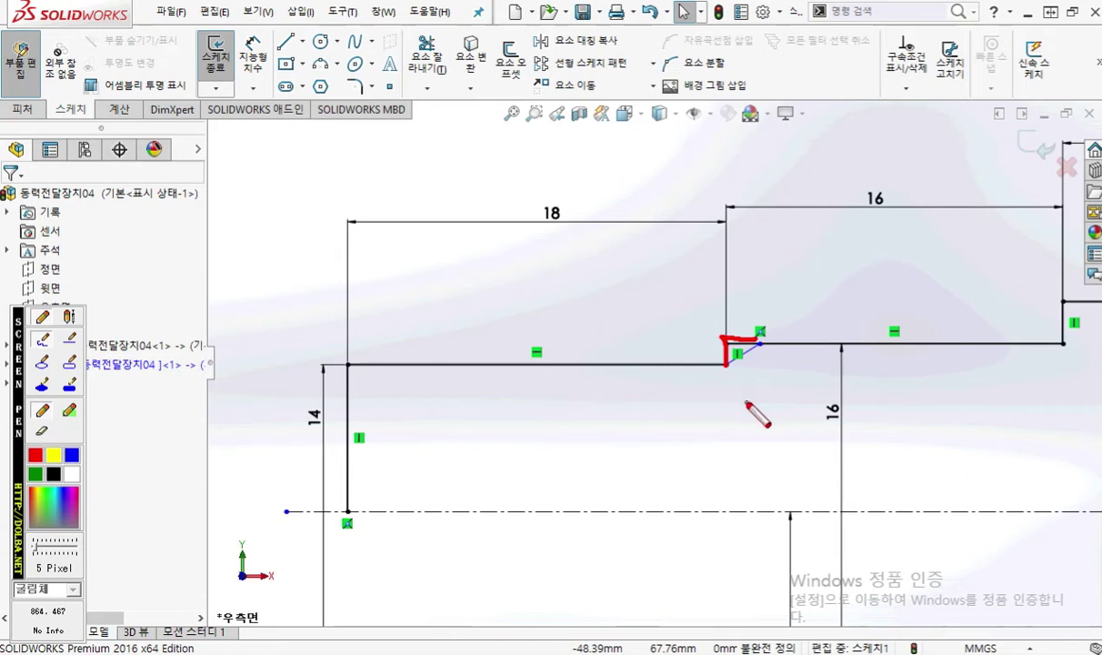
pyautogui.moveTo(429, 87)
pyautogui.mouseDown()
pyautogui.moveTo(433, 23)
pyautogui.moveTo(446, 100)
pyautogui.mouseUp()
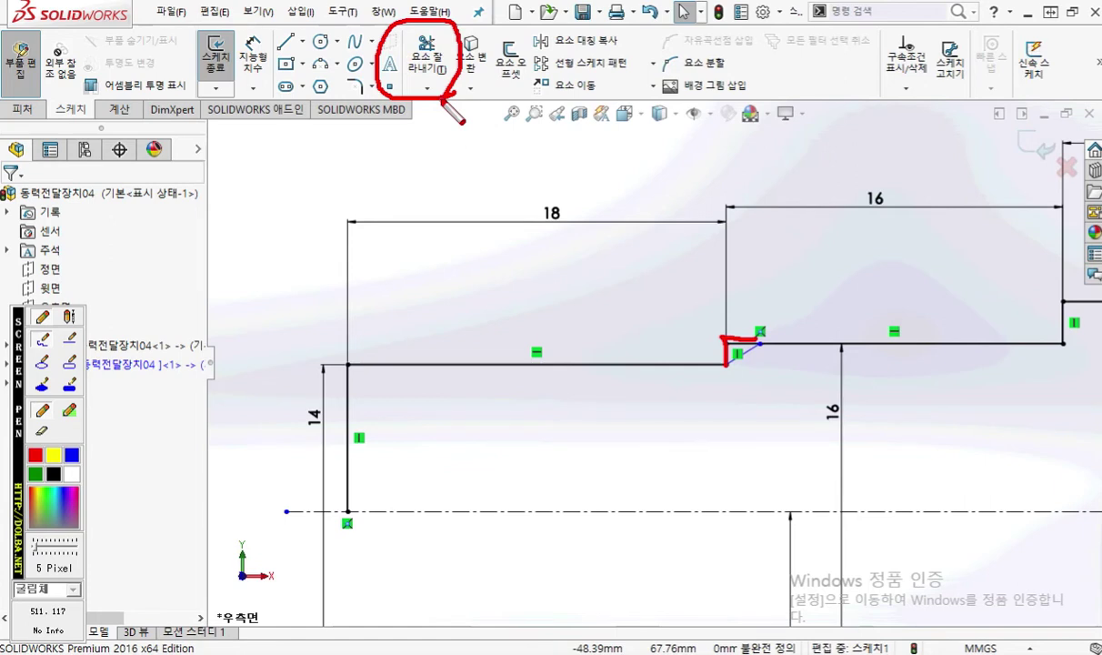
pyautogui.moveTo(743, 308)
pyautogui.mouseDown()
pyautogui.moveTo(743, 359)
pyautogui.moveTo(755, 347)
pyautogui.mouseUp()
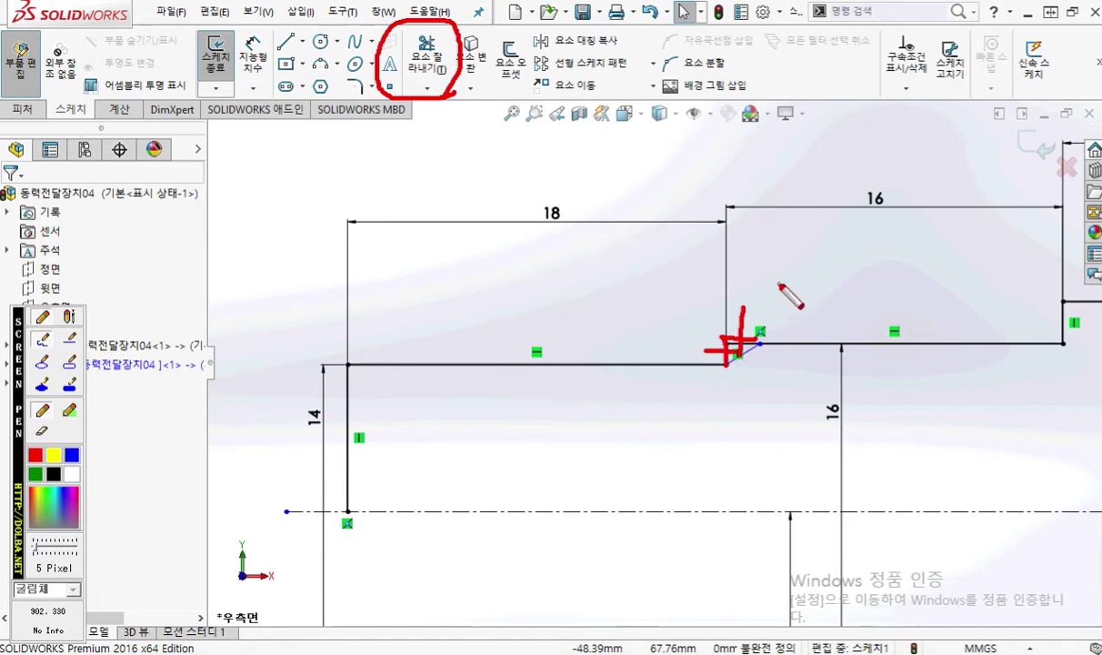
pyautogui.press('Escape')
# Power-trim the horizontal and vertical corner segments above the sloped chamfer line
pyautogui.rightClick(844, 312)
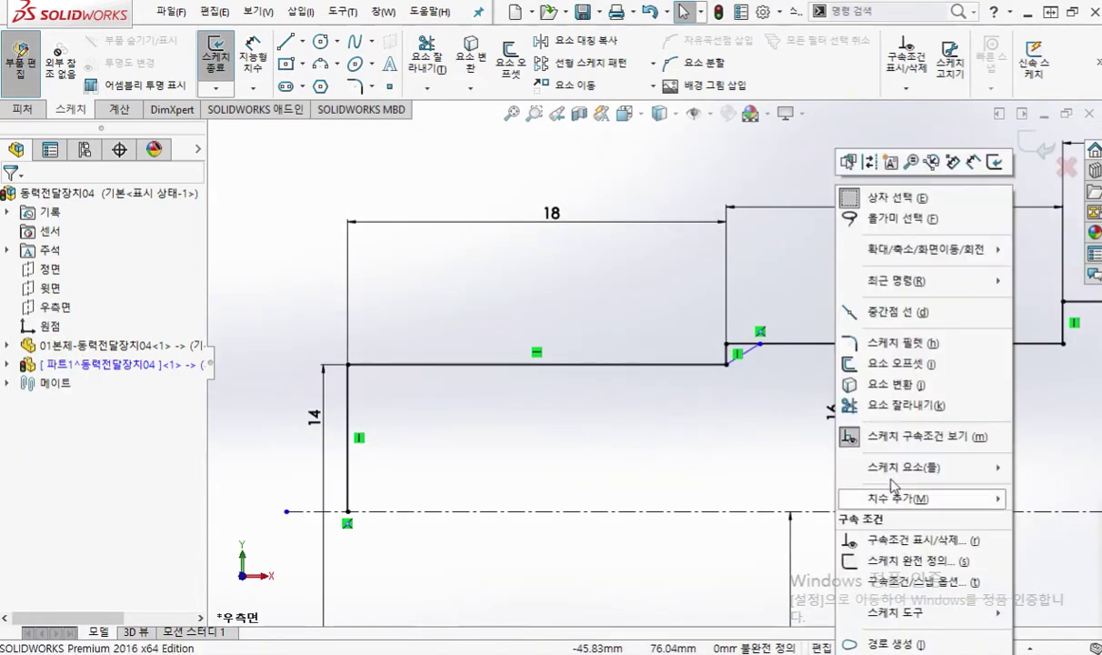
pyautogui.click(899, 406)
pyautogui.scroll(-5, 728, 354)
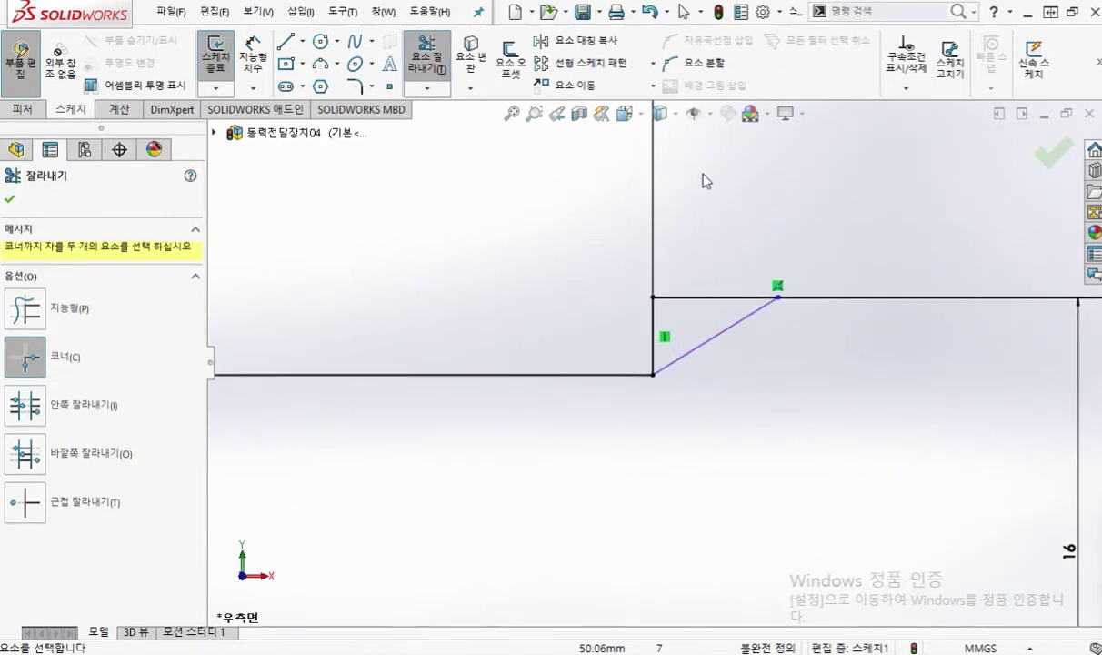
pyautogui.click(24, 304)
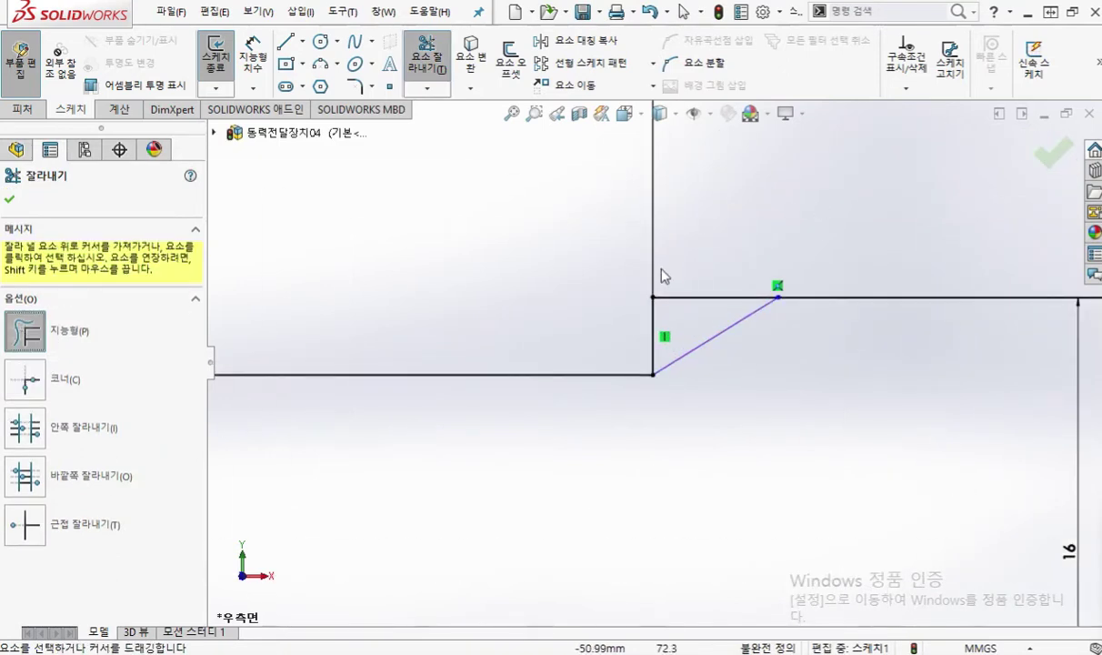
pyautogui.moveTo(693, 312)
pyautogui.mouseDown()
pyautogui.moveTo(679, 313)
pyautogui.moveTo(782, 445)
pyautogui.mouseUp()
pyautogui.scroll(5, 740, 447)
pyautogui.scroll(2, 664, 355)
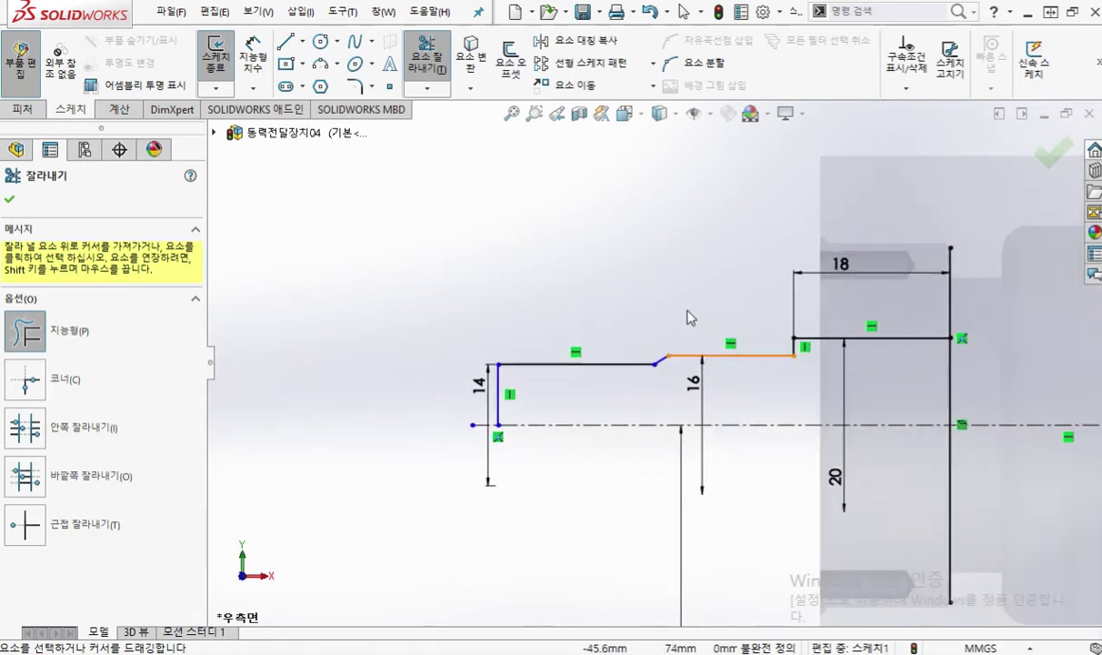
pyautogui.rightClick(684, 269)
pyautogui.click(684, 309)
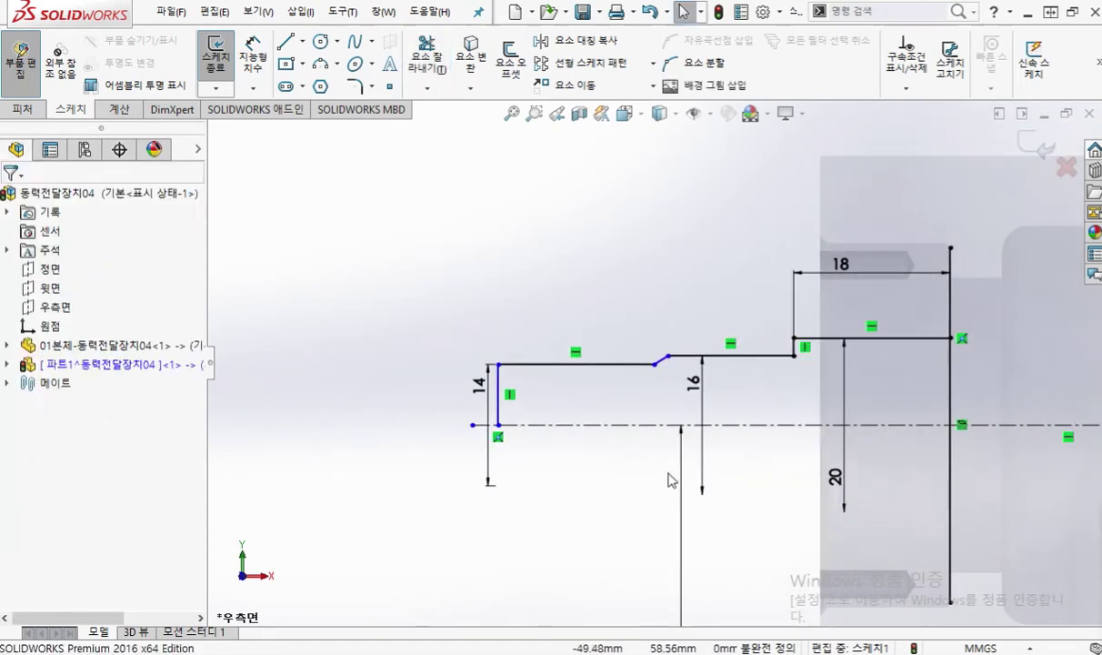
# Mark the missing length dimensions above the shaft's 14 and 16 diameter sections, and clear the marks
pyautogui.scroll(-2, 669, 474)
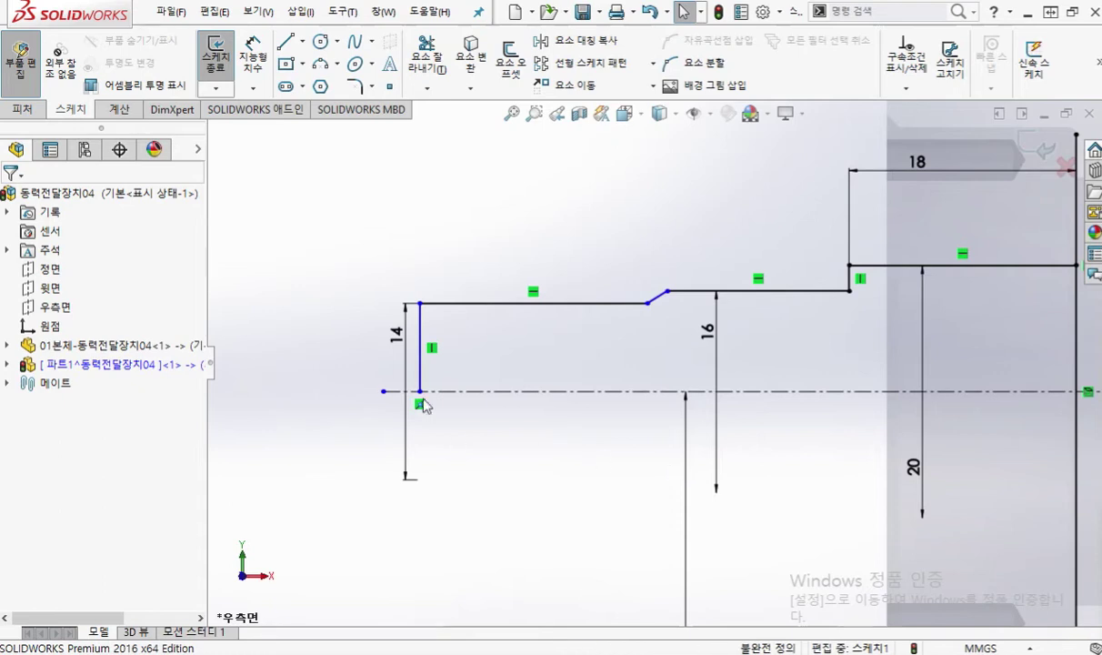
pyautogui.moveTo(401, 222); pyautogui.dragTo(411, 310)
pyautogui.moveTo(413, 257)
pyautogui.mouseDown()
pyautogui.moveTo(614, 244)
pyautogui.moveTo(641, 297)
pyautogui.mouseUp()
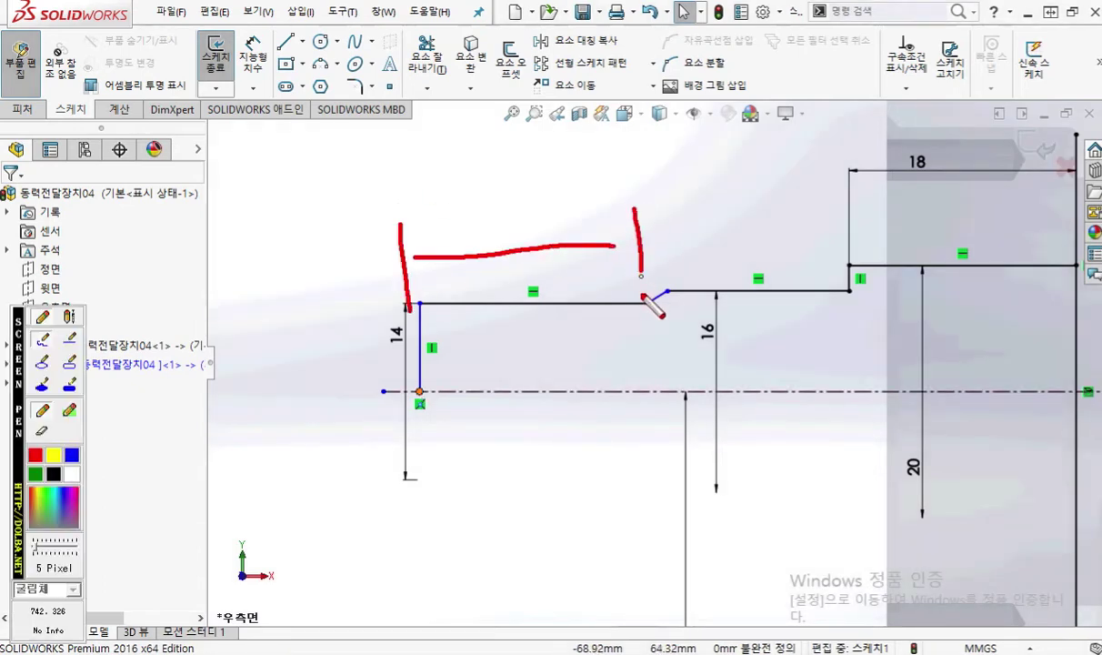
pyautogui.moveTo(651, 227)
pyautogui.mouseDown()
pyautogui.moveTo(823, 226)
pyautogui.moveTo(818, 244)
pyautogui.mouseUp()
pyautogui.moveTo(684, 208); pyautogui.dragTo(680, 251)
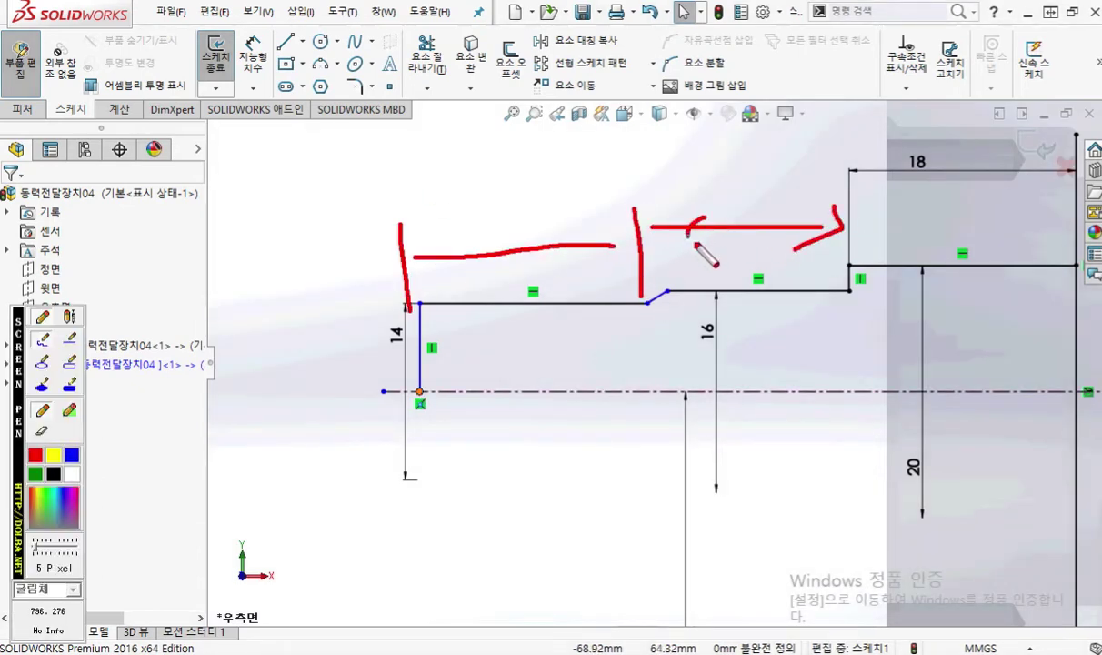
pyautogui.press('Escape')
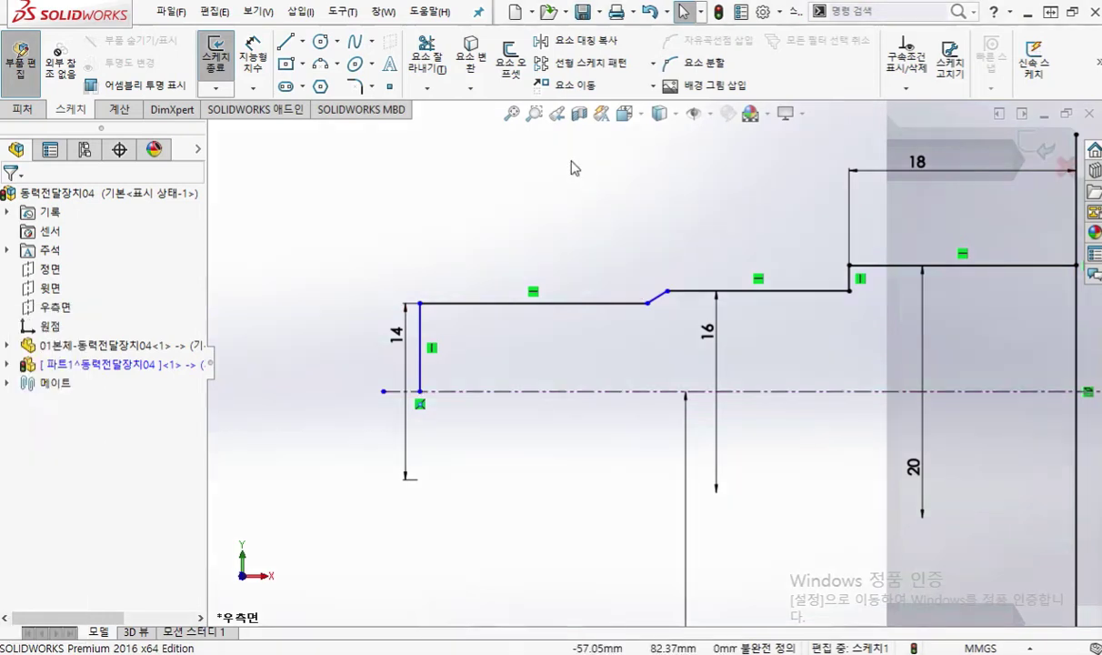
# Dimension the 16 mm length from the chamfer's lower end to the 20-diameter shoulder above the profile
pyautogui.rightClick(780, 171)
pyautogui.click(696, 162)
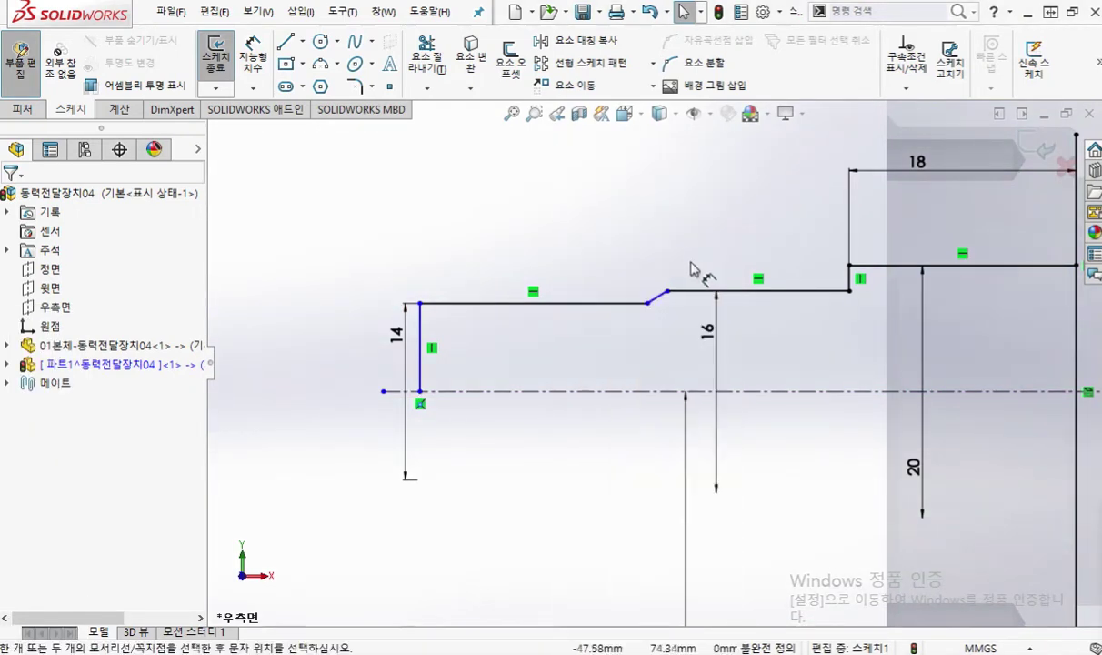
pyautogui.click(647, 304)
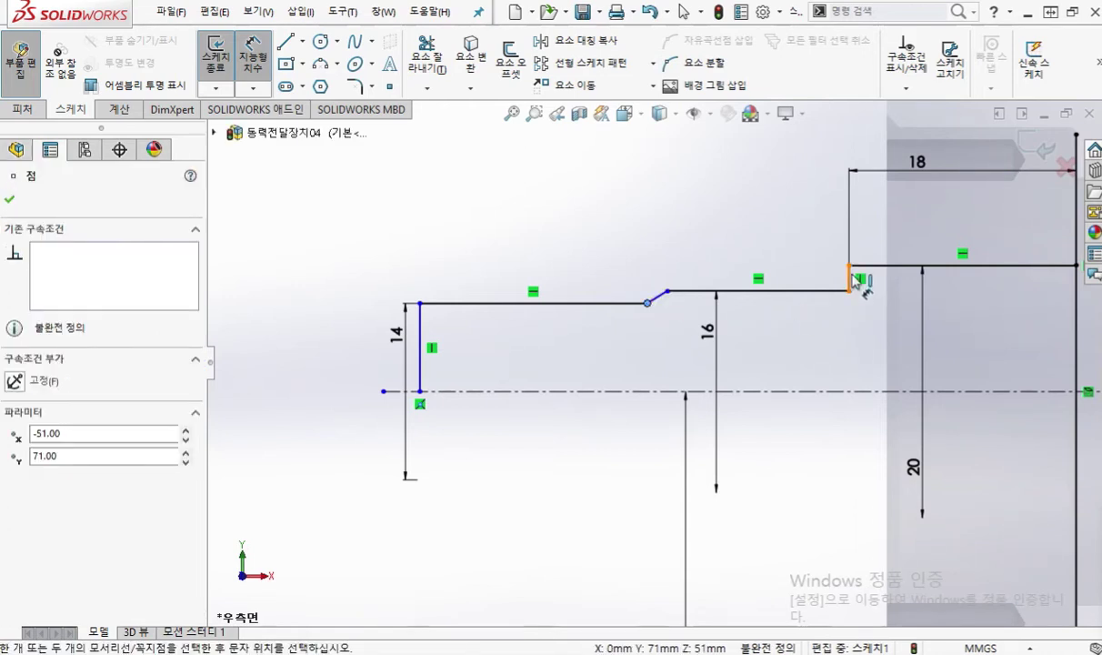
pyautogui.click(849, 278)
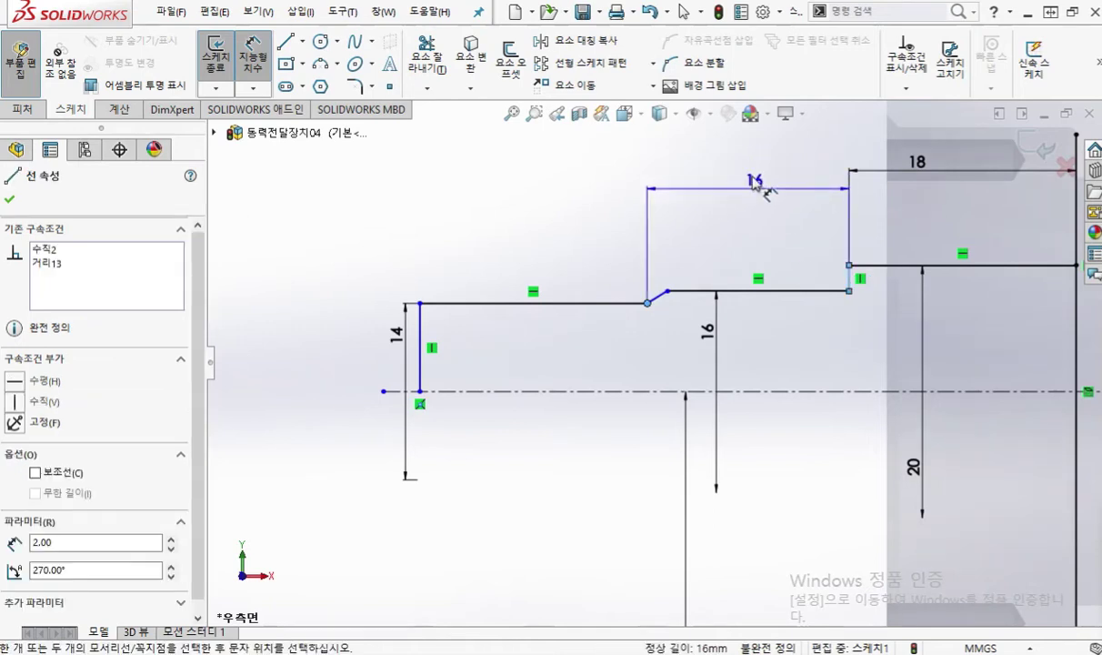
pyautogui.click(759, 180)
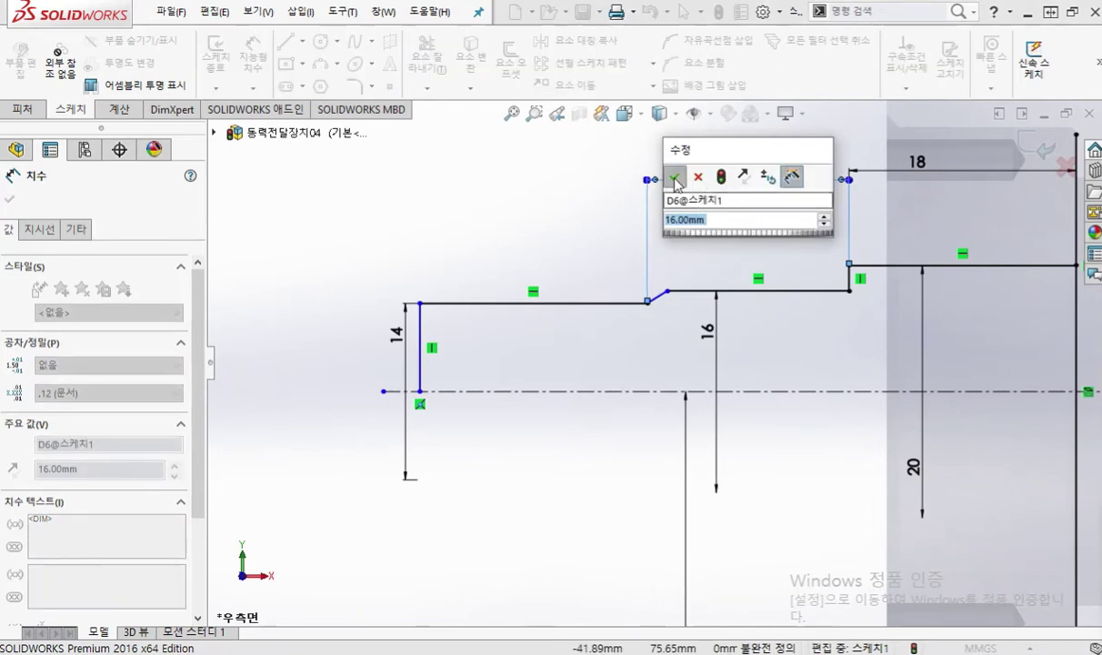
pyautogui.press('Return')
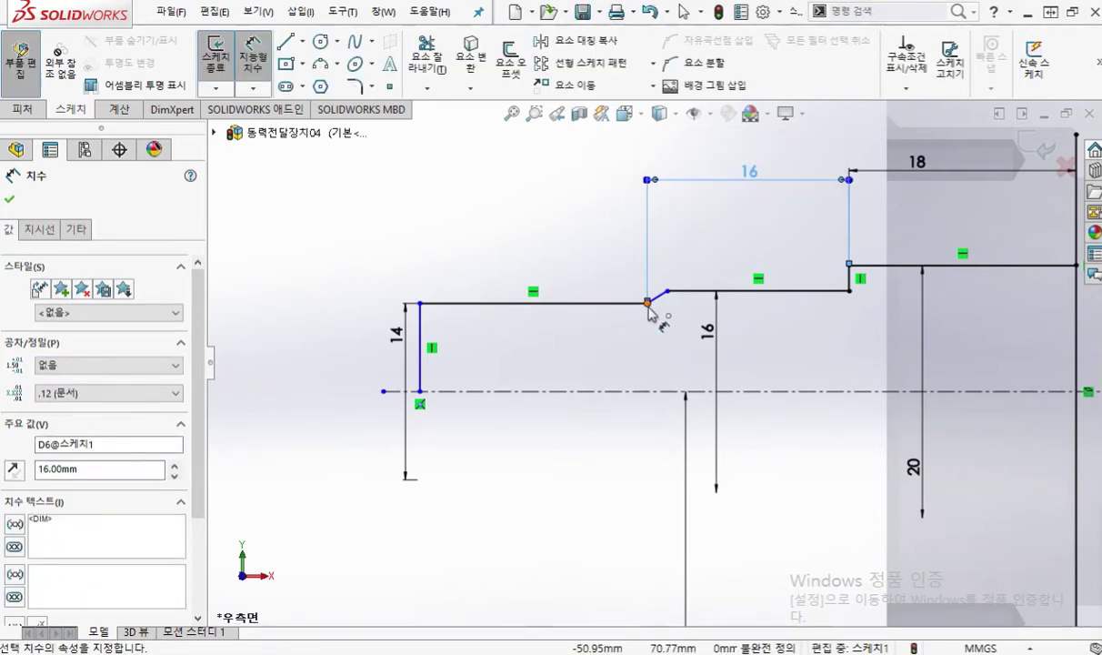
# Dimension the 18 mm length of the 14-diameter section, from the chamfer's lower end to the shaft's end edge
pyautogui.click(647, 303)
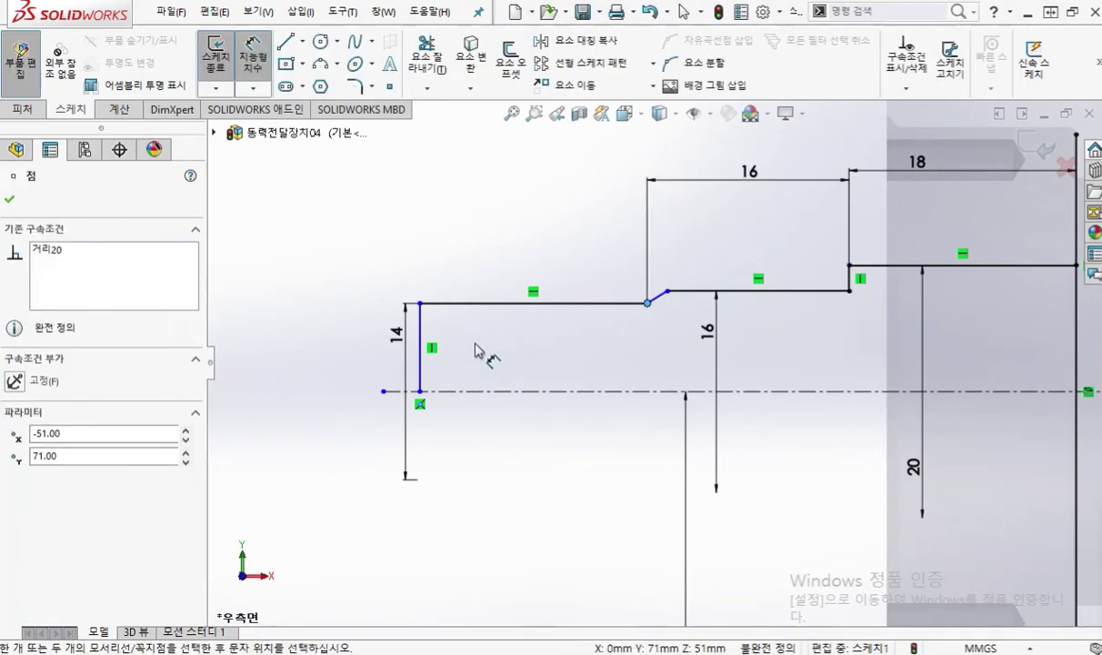
pyautogui.click(419, 327)
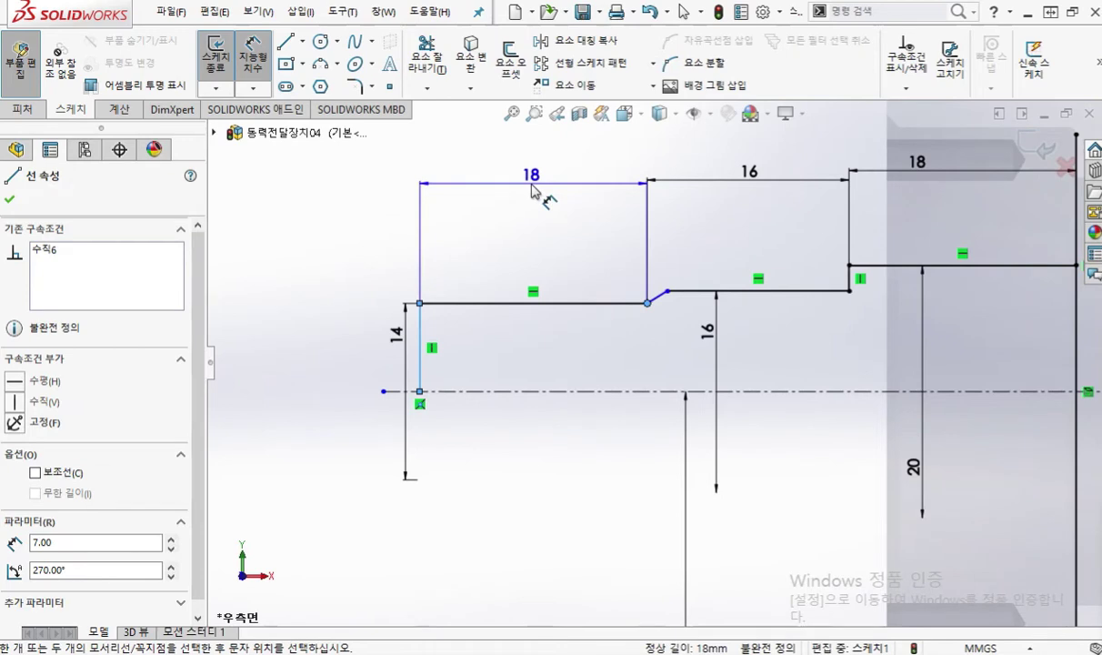
pyautogui.click(533, 190)
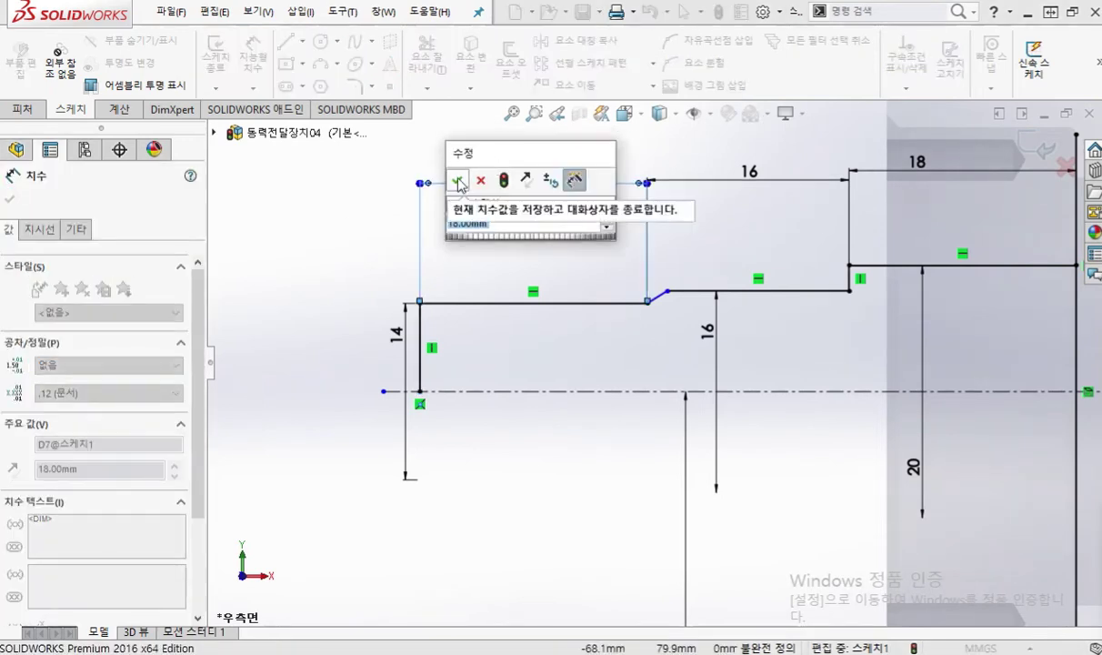
pyautogui.click(459, 185)
# Mark the shaft's end edge and the sloped chamfer line in red, and clear the marks
pyautogui.moveTo(423, 309); pyautogui.dragTo(416, 388)
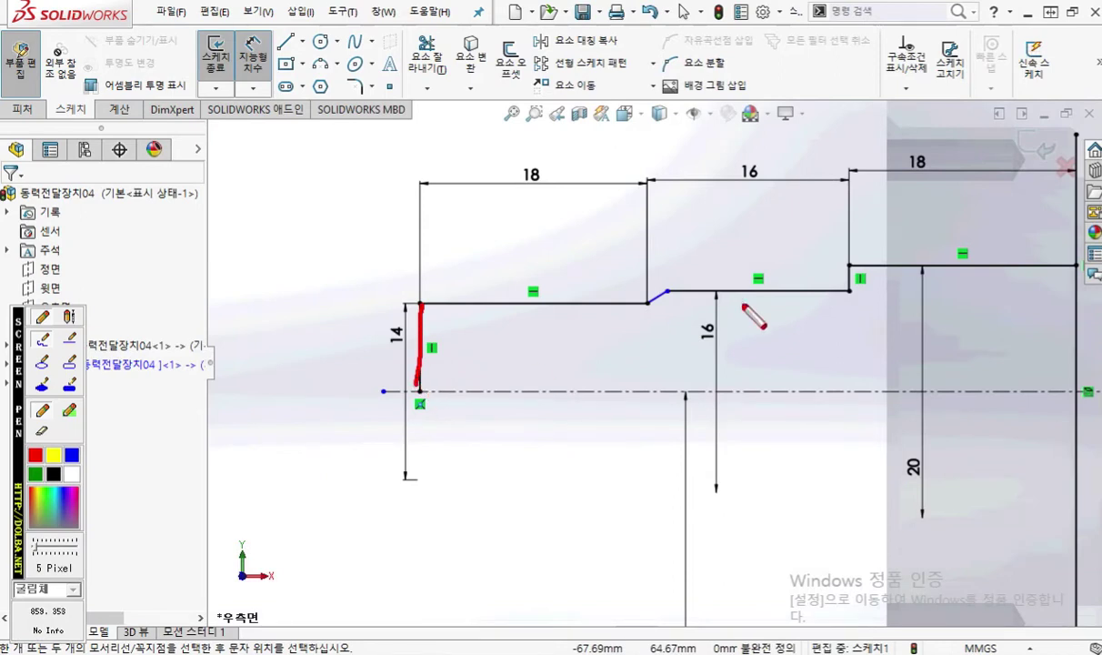
pyautogui.moveTo(649, 307); pyautogui.dragTo(685, 290)
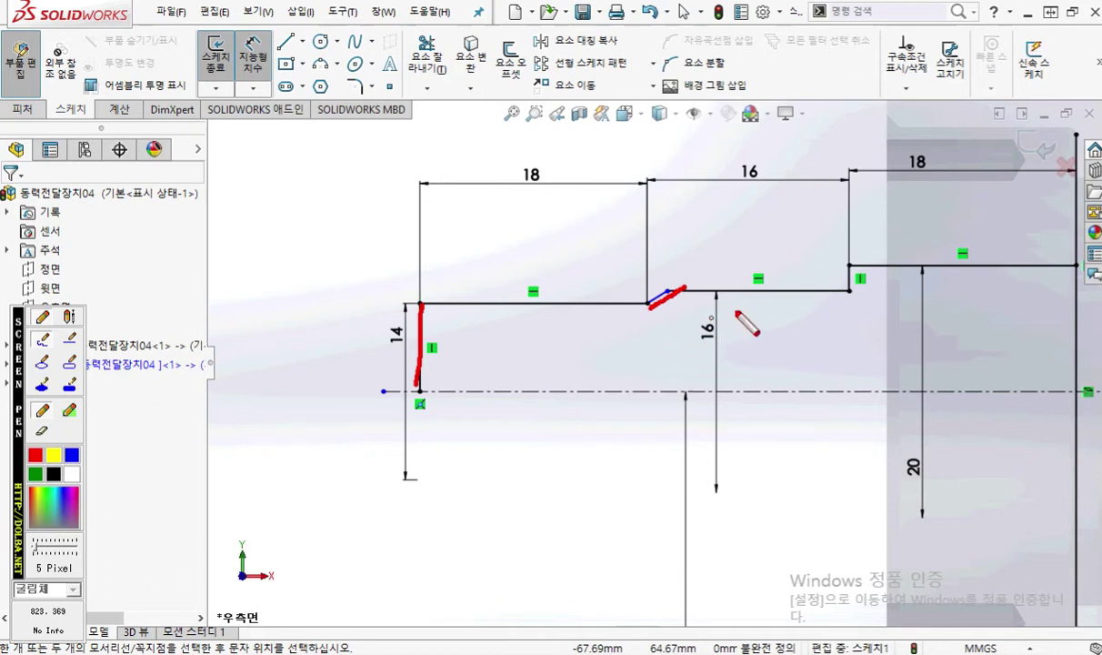
pyautogui.press('Escape')
# Dimension the angle between the sloped chamfer line and the 16-diameter section's horizontal line as 30°
pyautogui.click(657, 298)
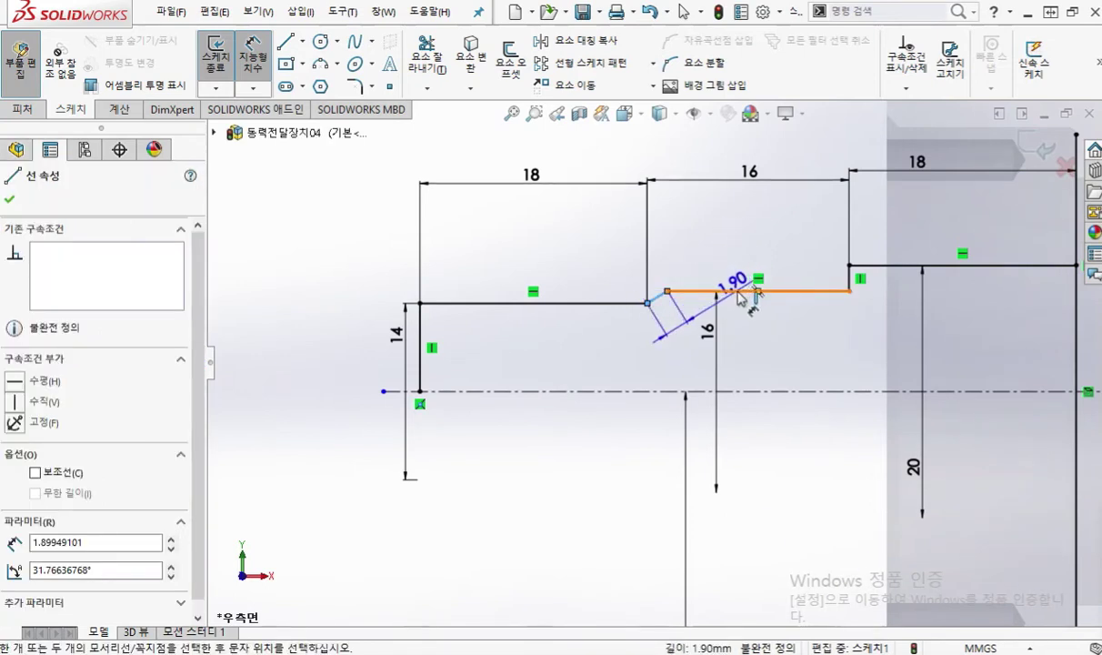
pyautogui.click(744, 291)
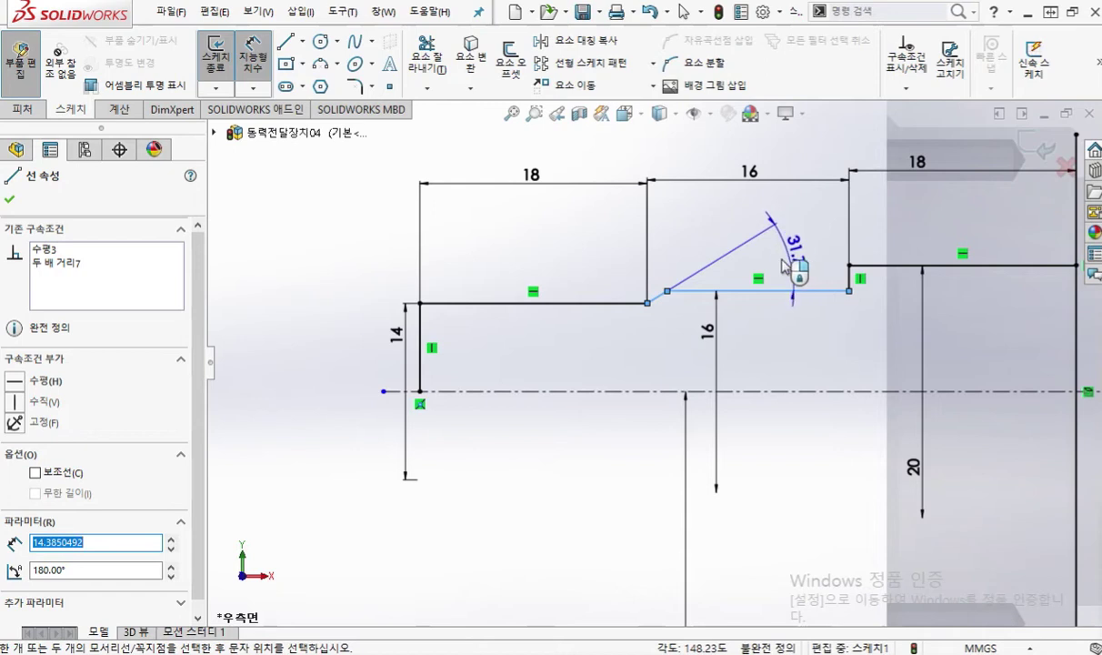
pyautogui.click(788, 261)
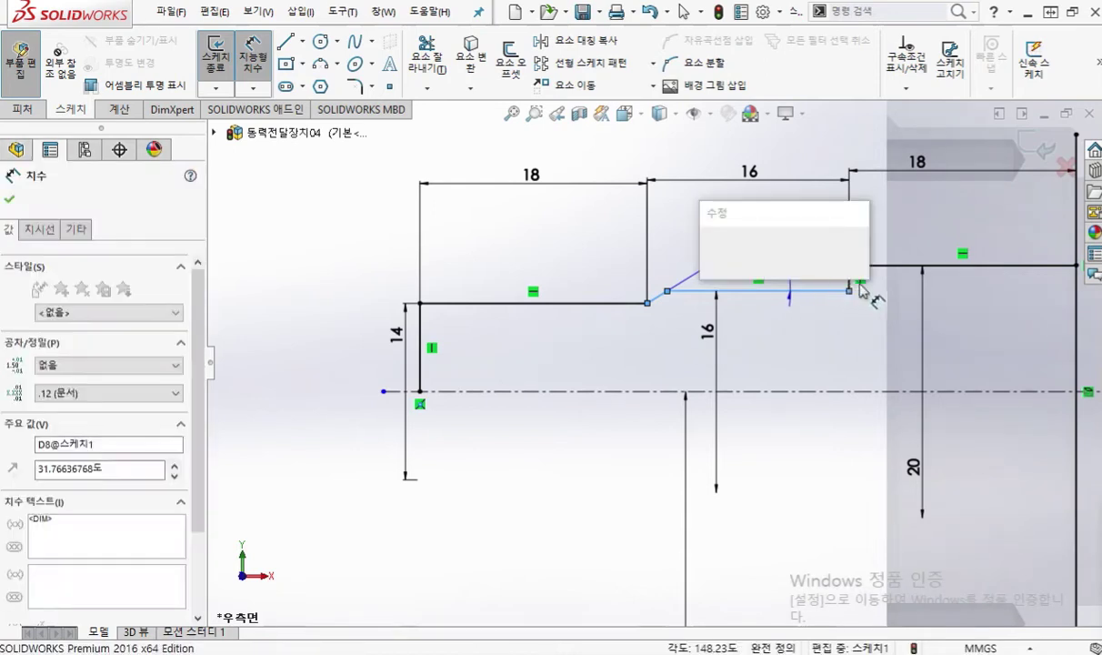
pyautogui.write('ㅋ0')
pyautogui.press('Return')
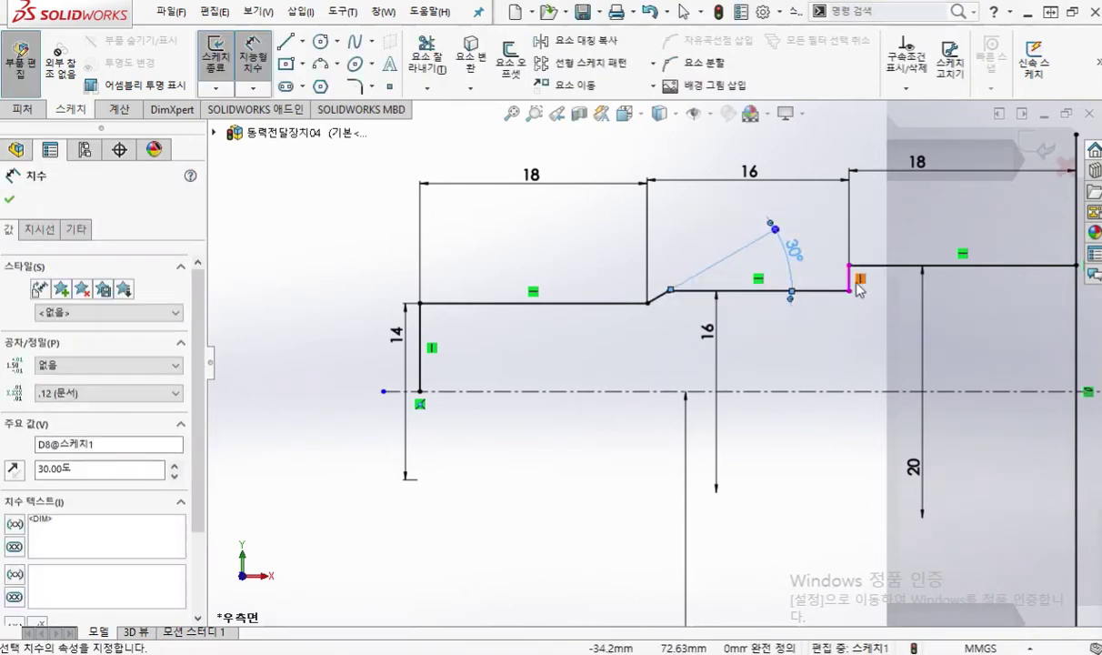
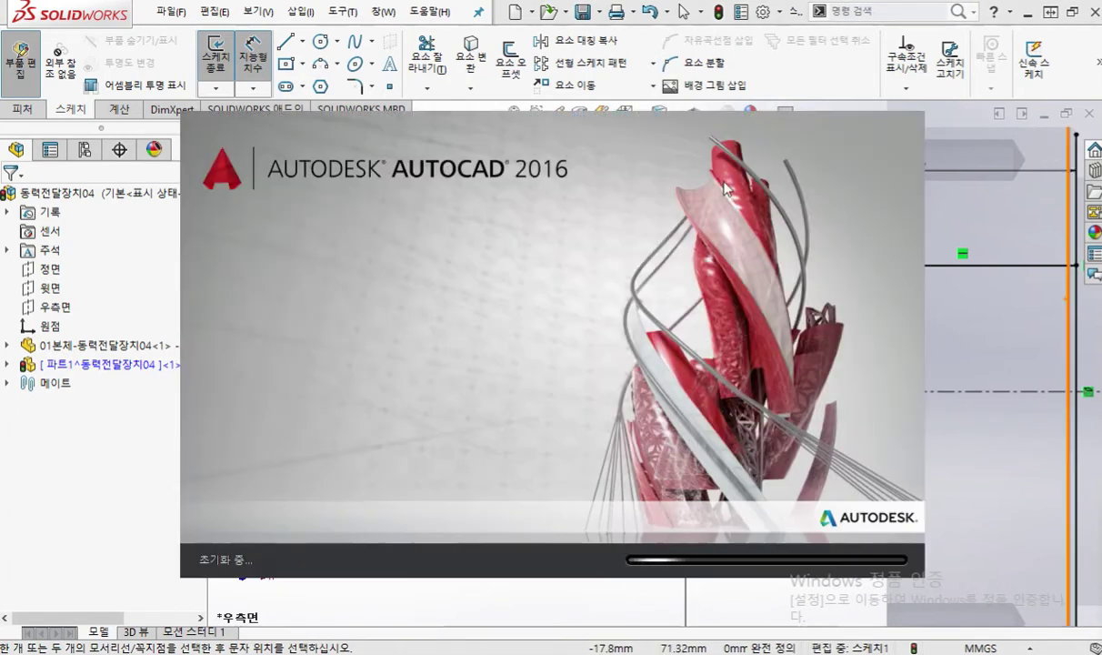
# Mark a vertical red line across the shaft below the chamfer's upper end, and clear the mark
pyautogui.press('F12')
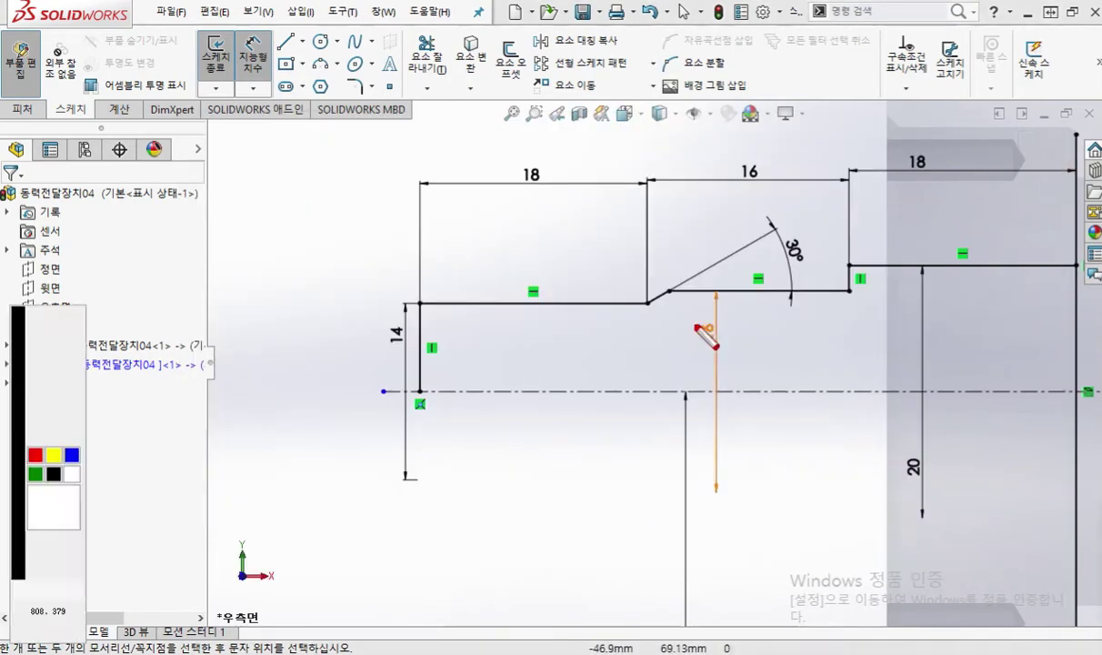
pyautogui.moveTo(672, 309); pyautogui.dragTo(671, 469)
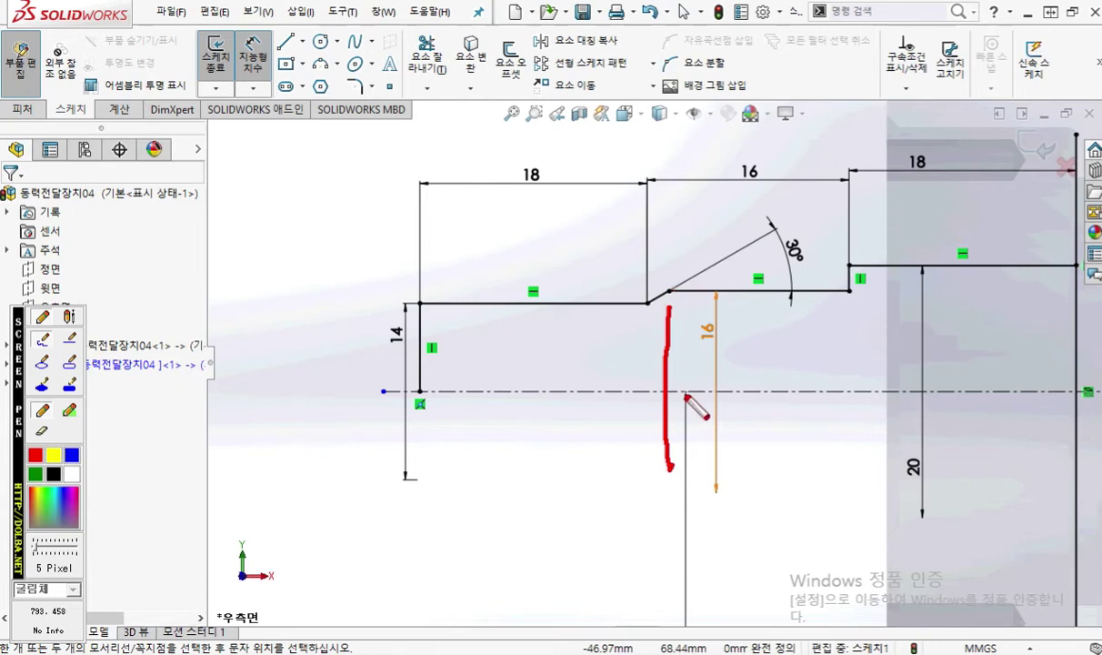
pyautogui.press('Escape')
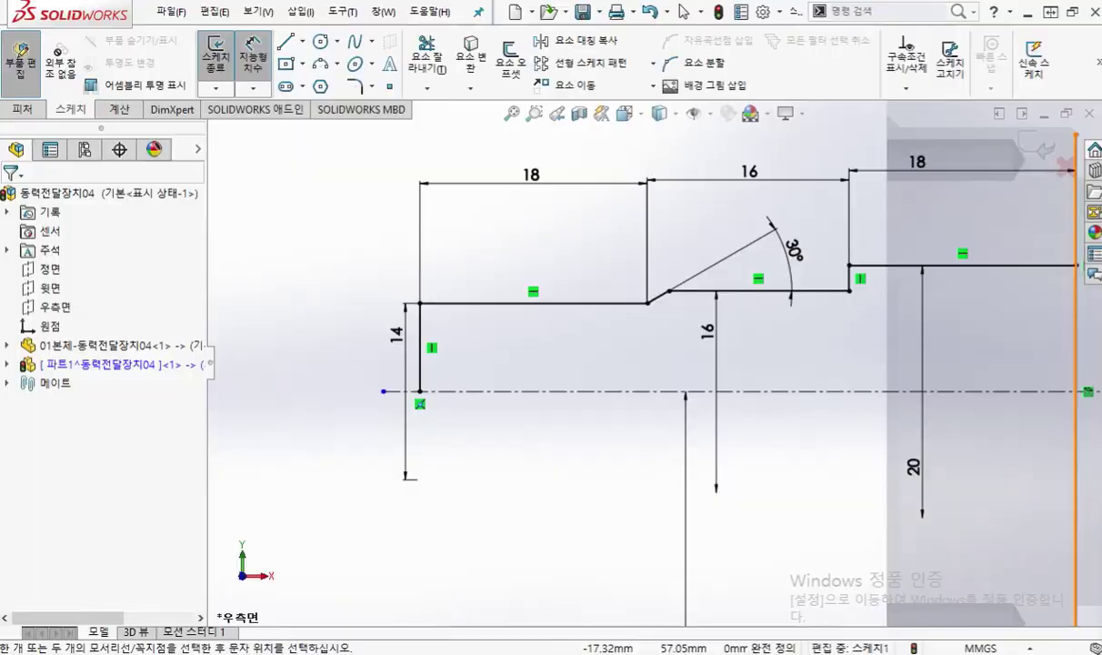
# Switch to AutoCAD and open the recent drawing 설계변경예제-동력04ex, substituting whgtxt.shx for the missing CGS big font
pyautogui.hotkey('alt', 'Tab')
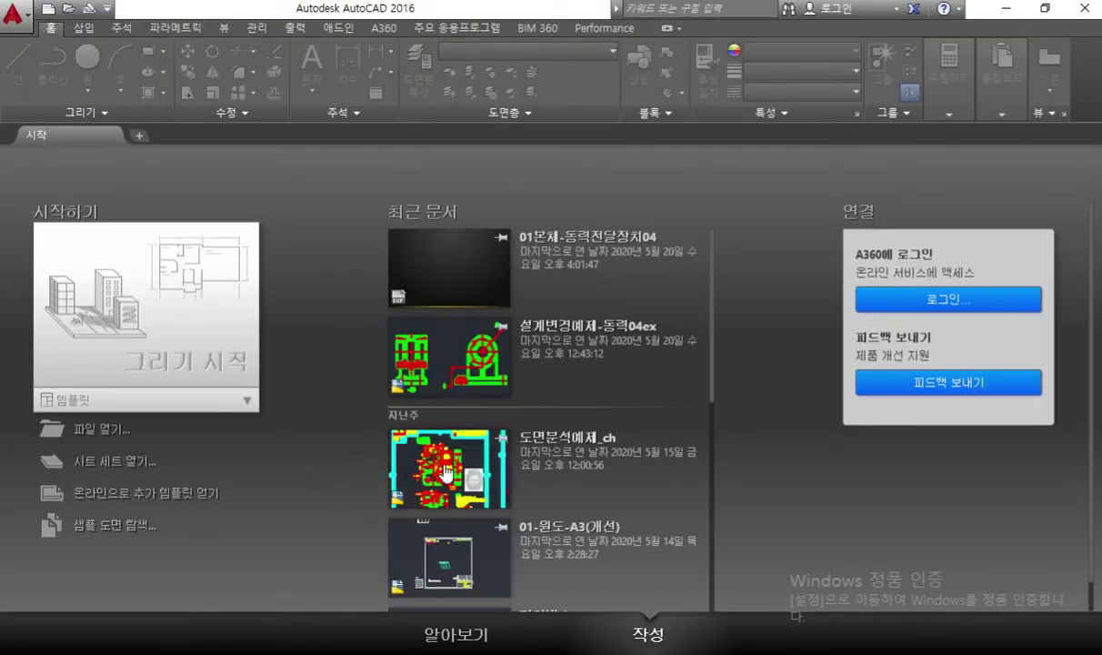
pyautogui.click(473, 359)
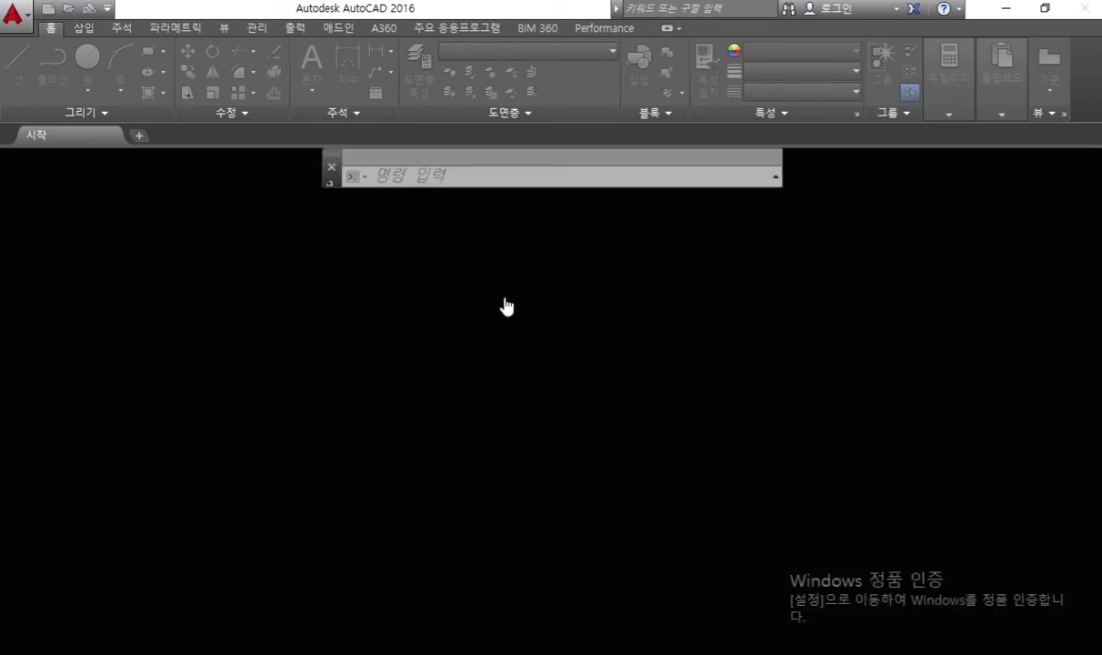
pyautogui.click(485, 327)
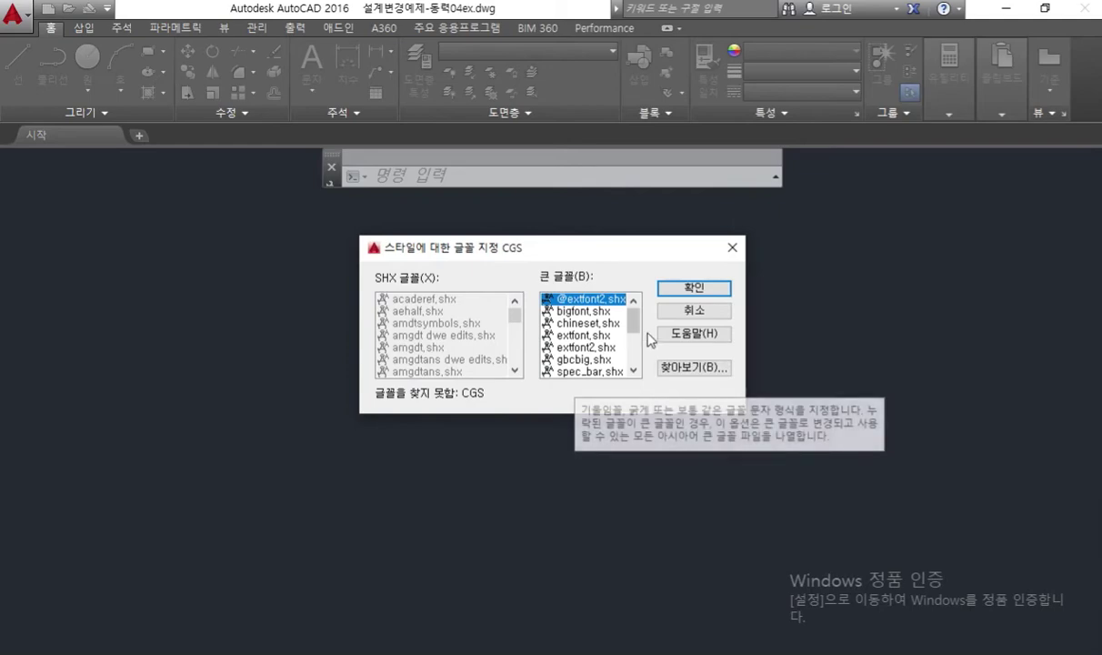
pyautogui.scroll(-3, 587, 359)
pyautogui.click(582, 337)
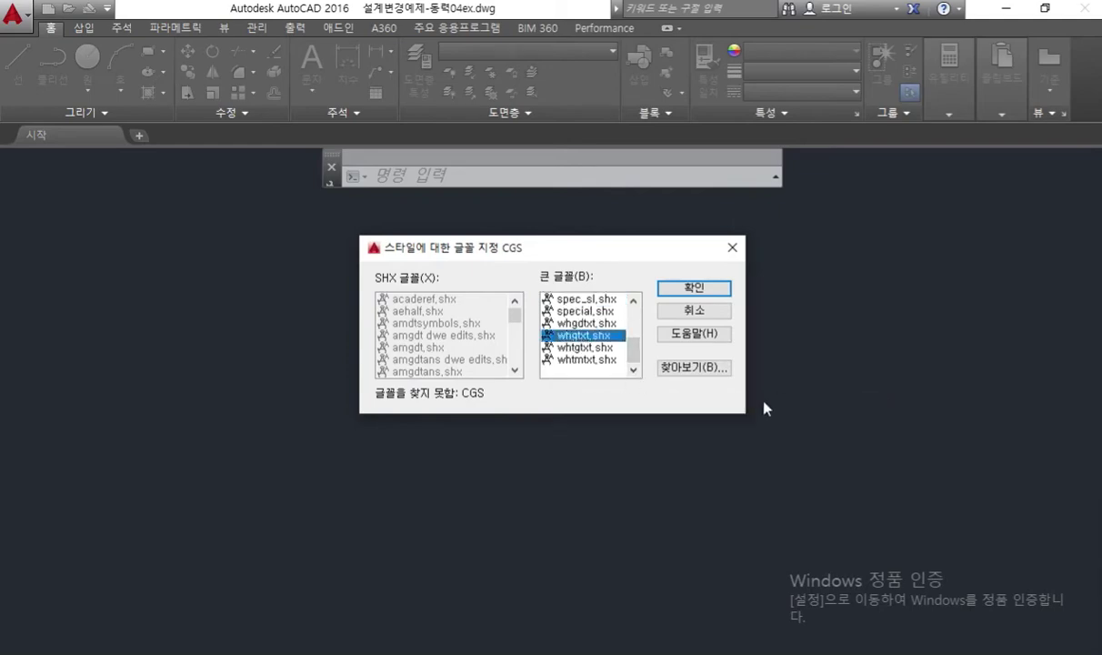
pyautogui.click(686, 287)
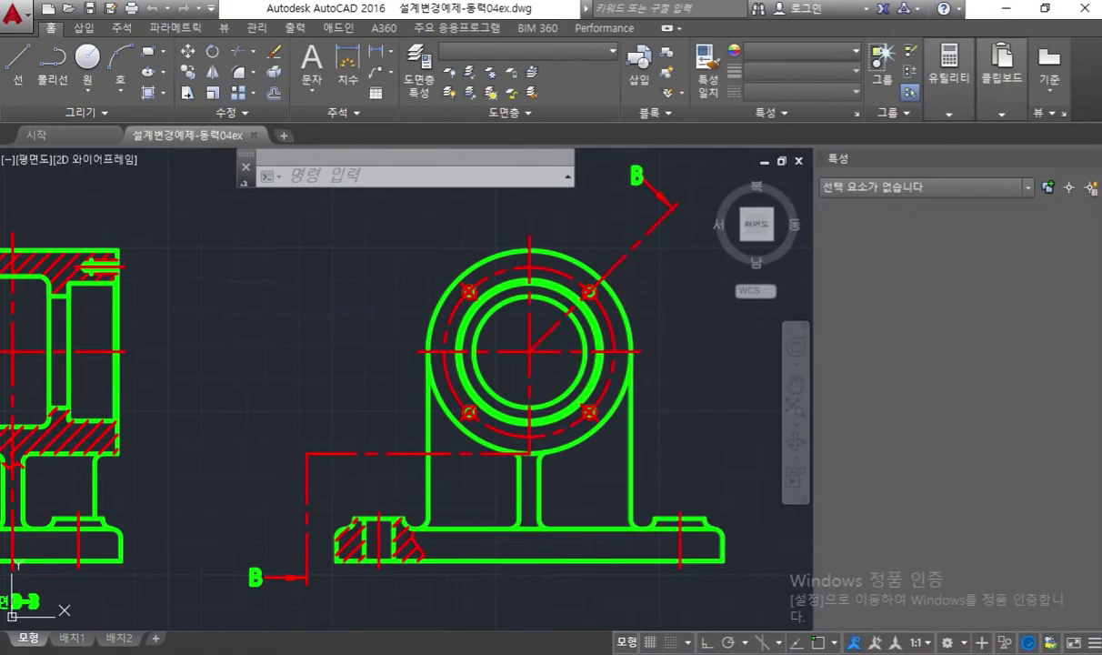
# Examine the shaft's detail W, mark its rounded chamfer corner and R2 radius in red, and clear the marks
pyautogui.scroll(-5, 664, 472)
pyautogui.scroll(10, 391, 377)
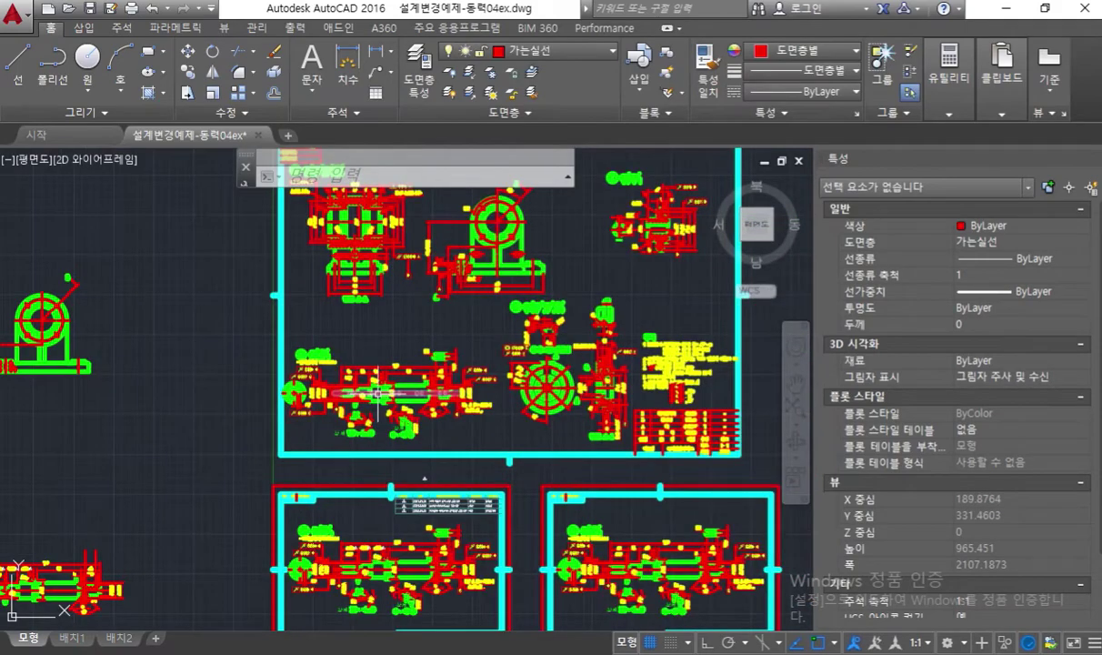
pyautogui.moveTo(452, 366); pyautogui.dragTo(474, 398, button='middle')
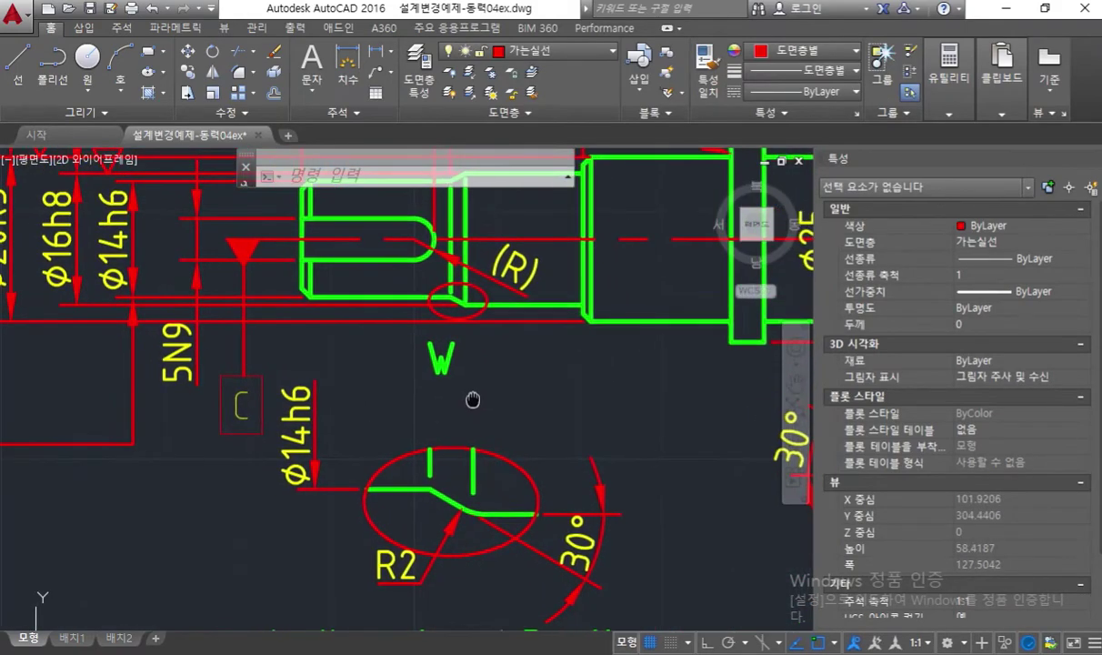
pyautogui.moveTo(475, 404); pyautogui.dragTo(474, 505)
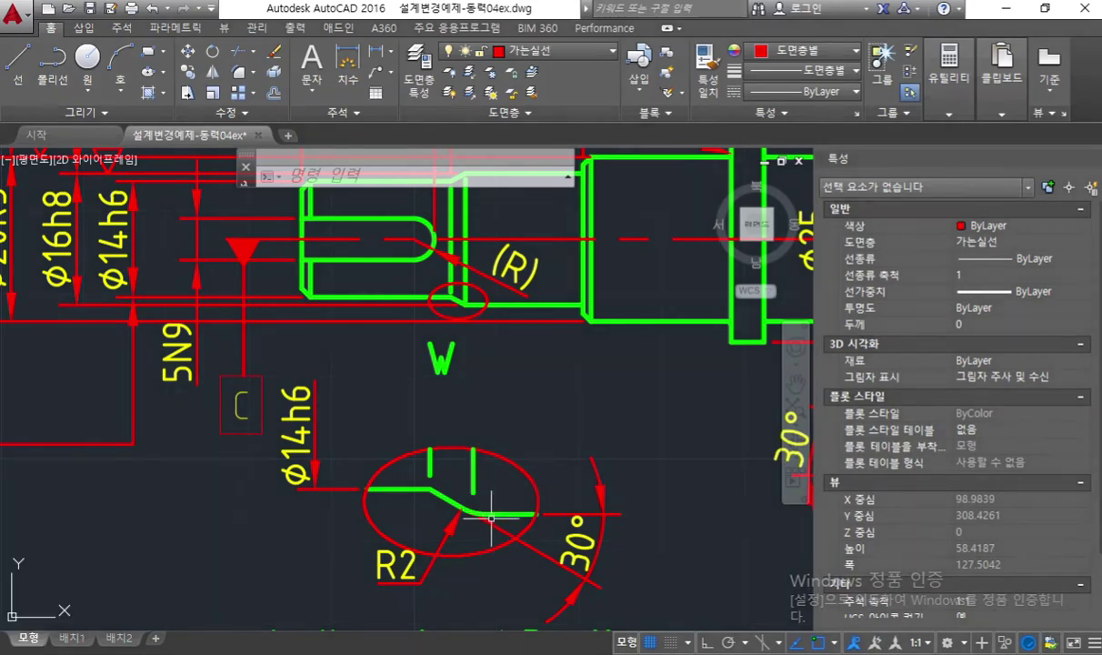
pyautogui.moveTo(460, 505); pyautogui.dragTo(494, 510)
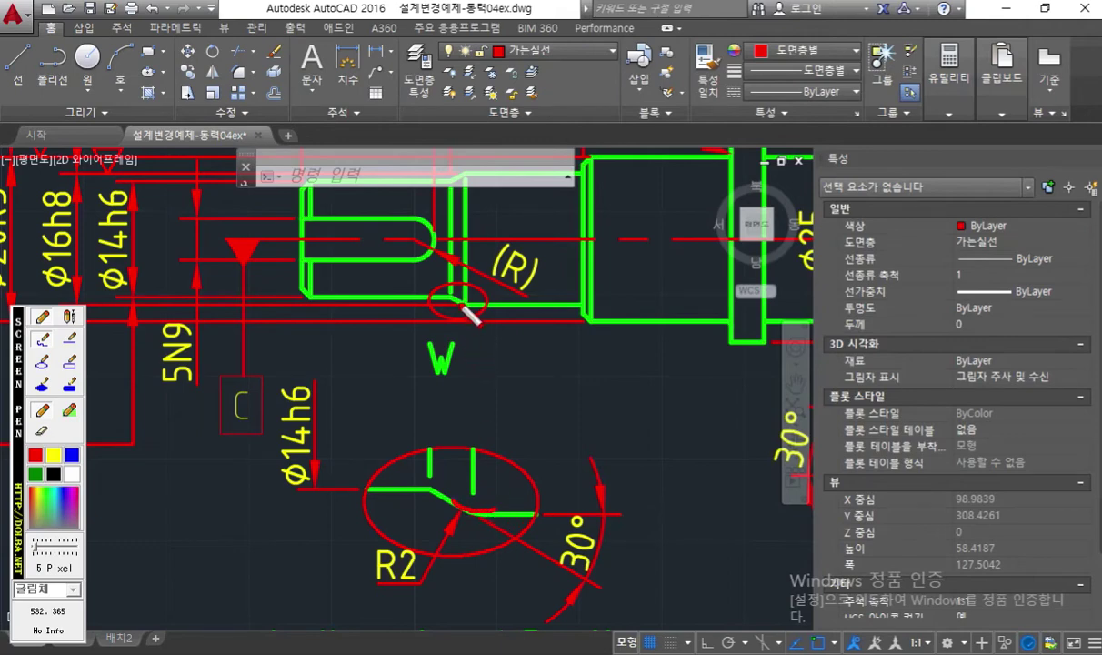
pyautogui.moveTo(446, 541); pyautogui.dragTo(404, 583)
pyautogui.moveTo(428, 544)
pyautogui.mouseDown()
pyautogui.moveTo(364, 514)
pyautogui.moveTo(420, 603)
pyautogui.mouseUp()
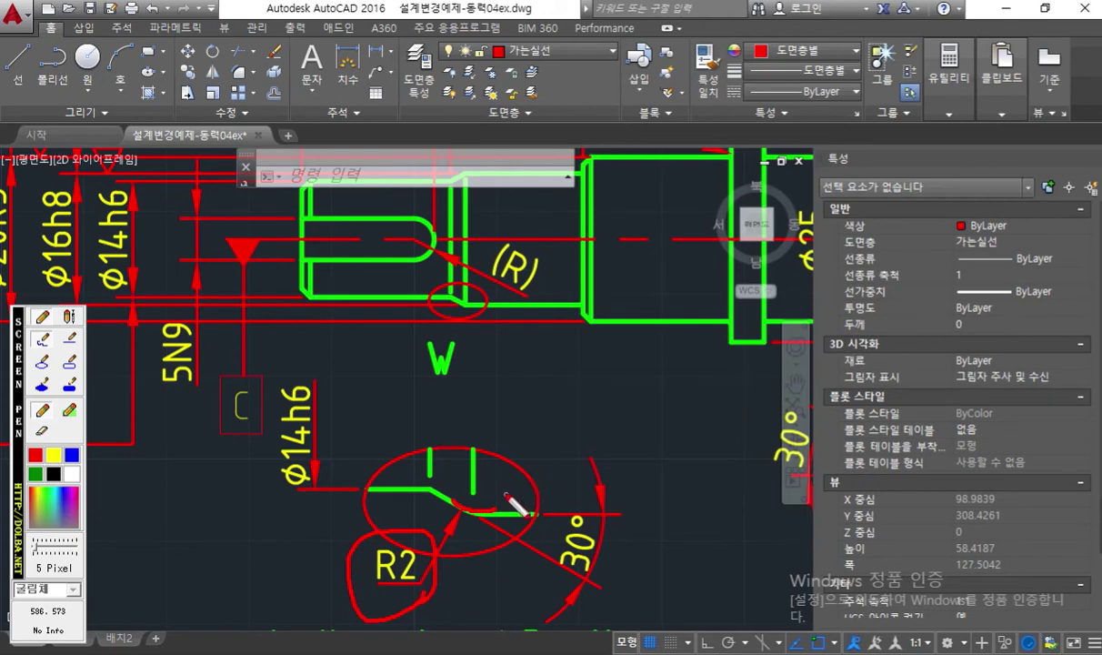
pyautogui.moveTo(466, 496)
pyautogui.mouseDown()
pyautogui.moveTo(454, 475)
pyautogui.moveTo(469, 511)
pyautogui.moveTo(483, 492)
pyautogui.mouseUp()
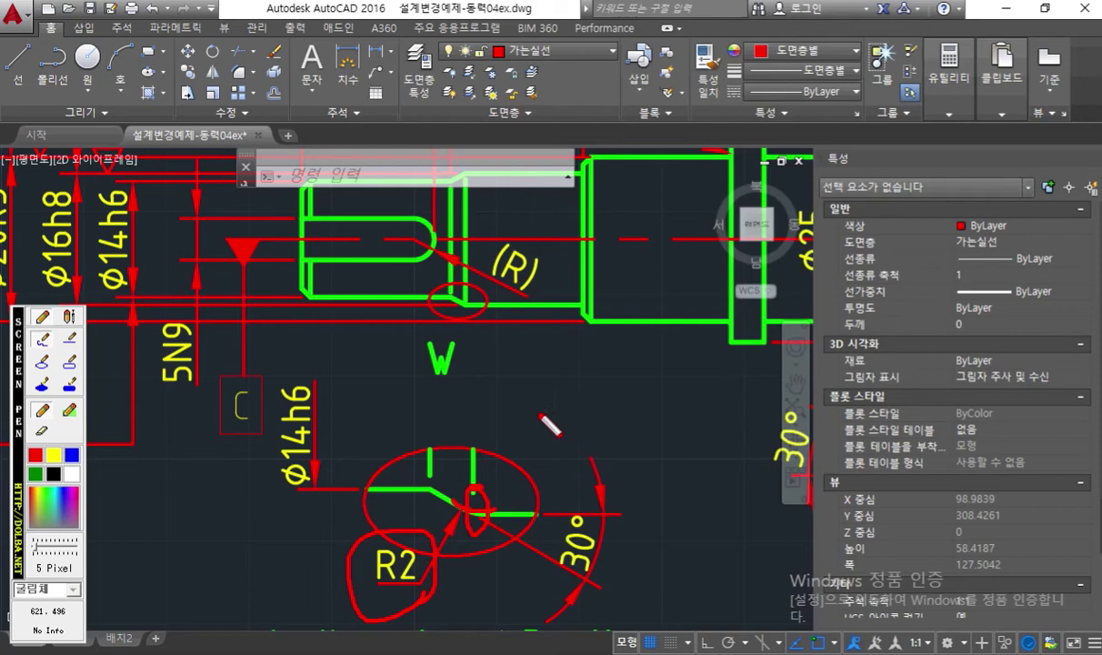
pyautogui.press('Escape')
# Mark the vertical edge line at the chamfer's rounded end in white on the shaft view and detail W, and clear the marks
pyautogui.press('F12')
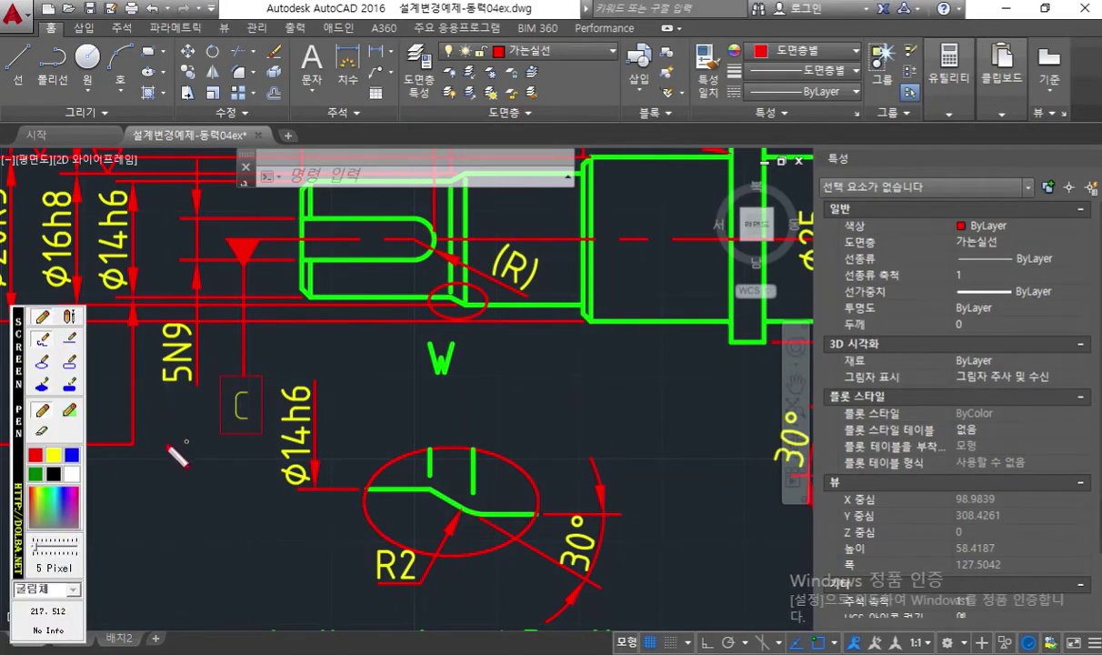
pyautogui.click(73, 474)
pyautogui.moveTo(464, 180); pyautogui.dragTo(466, 280)
pyautogui.moveTo(477, 416); pyautogui.dragTo(477, 491)
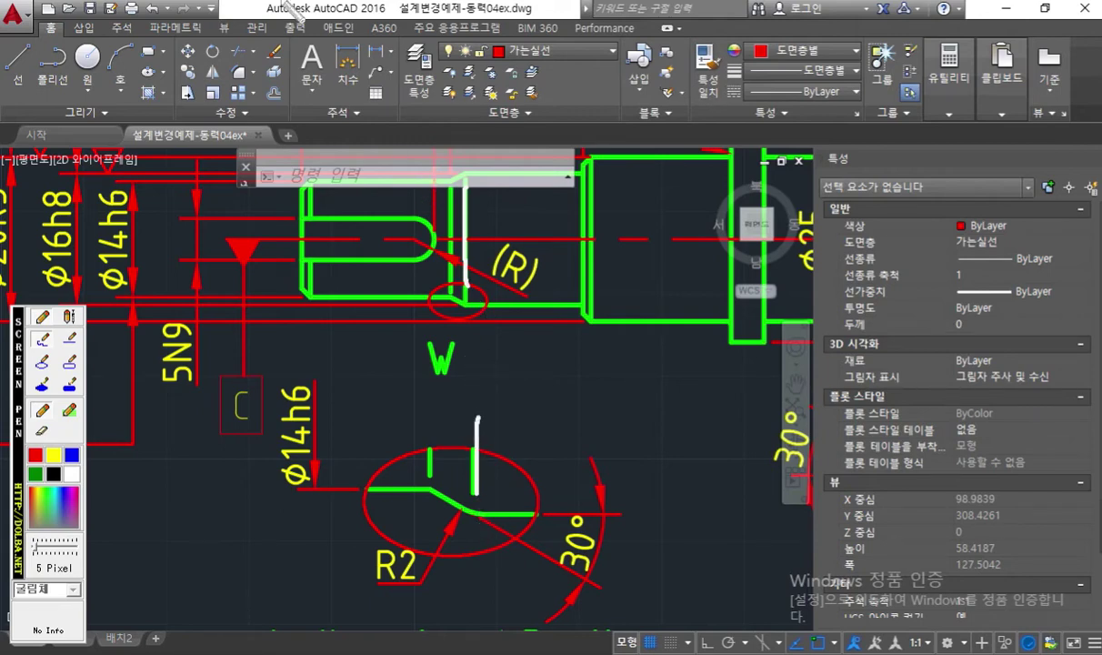
pyautogui.press('Escape')
# Switch back to SOLIDWORKS and mark the outer corner of the 20-diameter shoulder in red as a chamfer location
pyautogui.hotkey('alt', 'Tab')
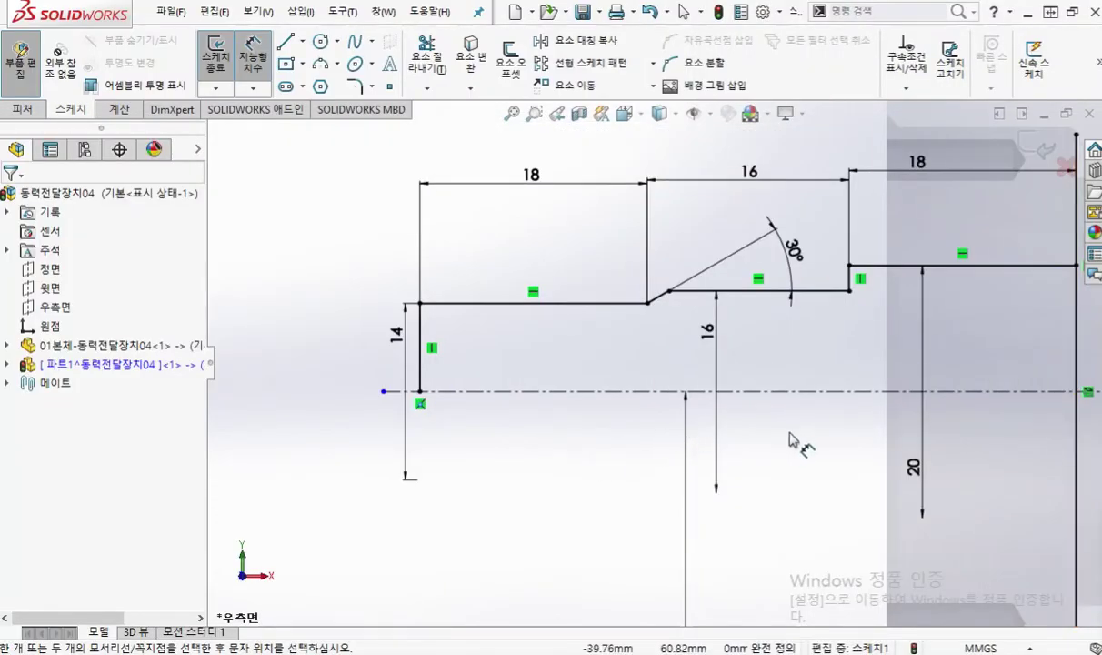
pyautogui.keyDown('ctrl'); pyautogui.moveTo(793, 443); pyautogui.dragTo(551, 436, button='middle'); pyautogui.keyUp('ctrl')
pyautogui.scroll(2, 670, 389)
pyautogui.moveTo(782, 411)
pyautogui.keyDown('ctrl'); pyautogui.mouseDown(button='middle')
pyautogui.moveTo(688, 357)
pyautogui.moveTo(668, 368)
pyautogui.mouseUp(button='middle'); pyautogui.keyUp('ctrl')
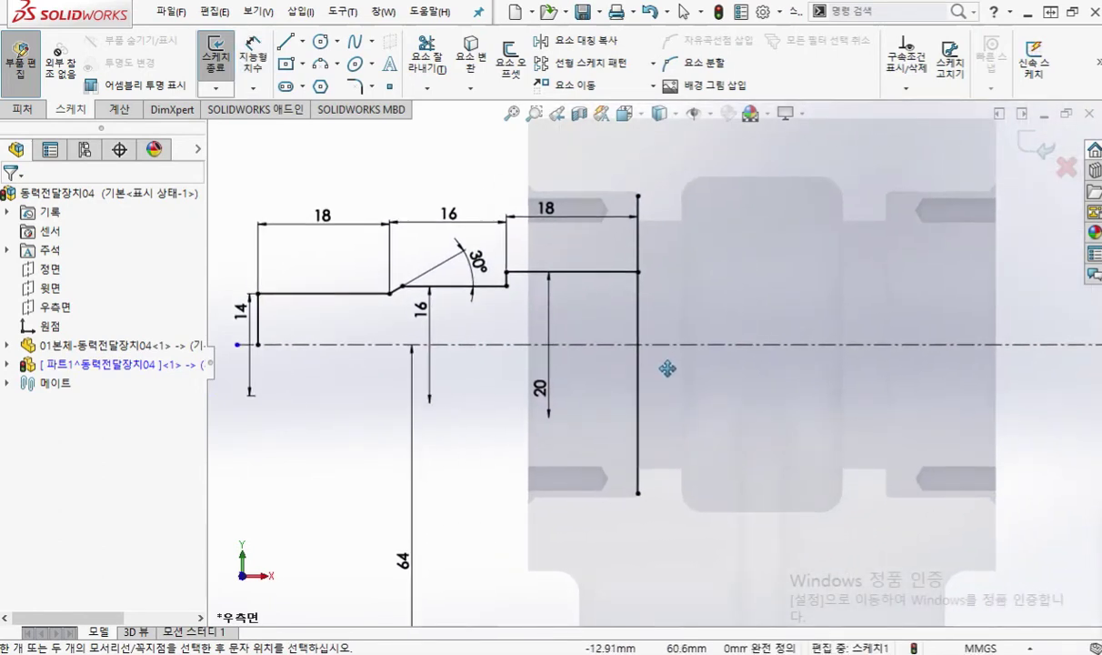
pyautogui.press('d')
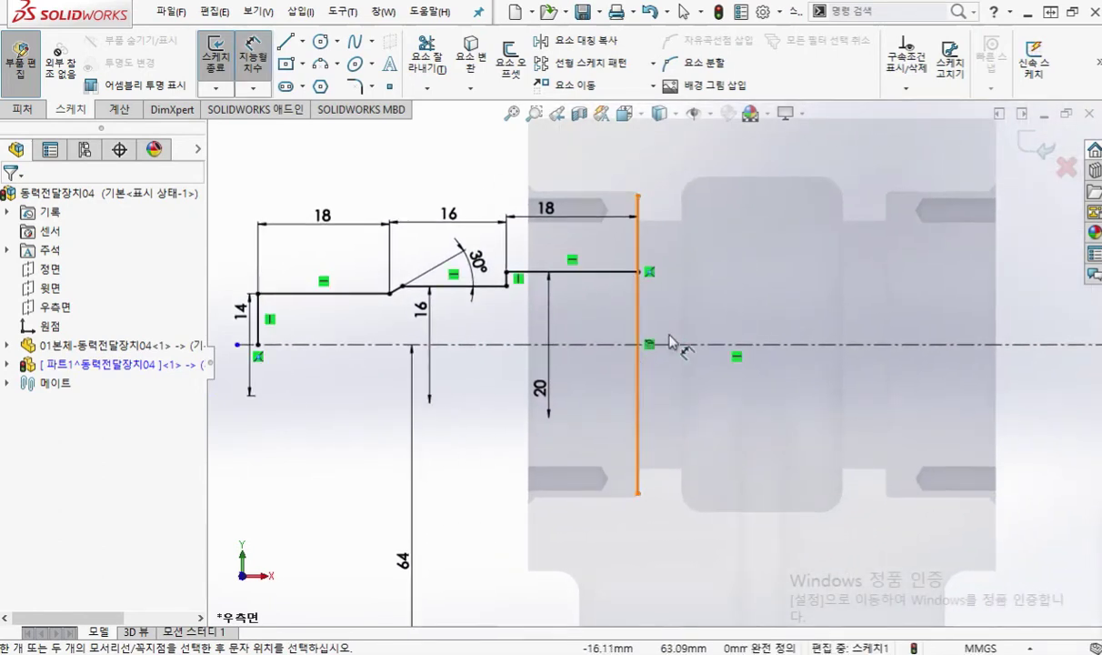
pyautogui.moveTo(100, 314)
pyautogui.click(35, 454)
pyautogui.moveTo(519, 266); pyautogui.dragTo(501, 279)
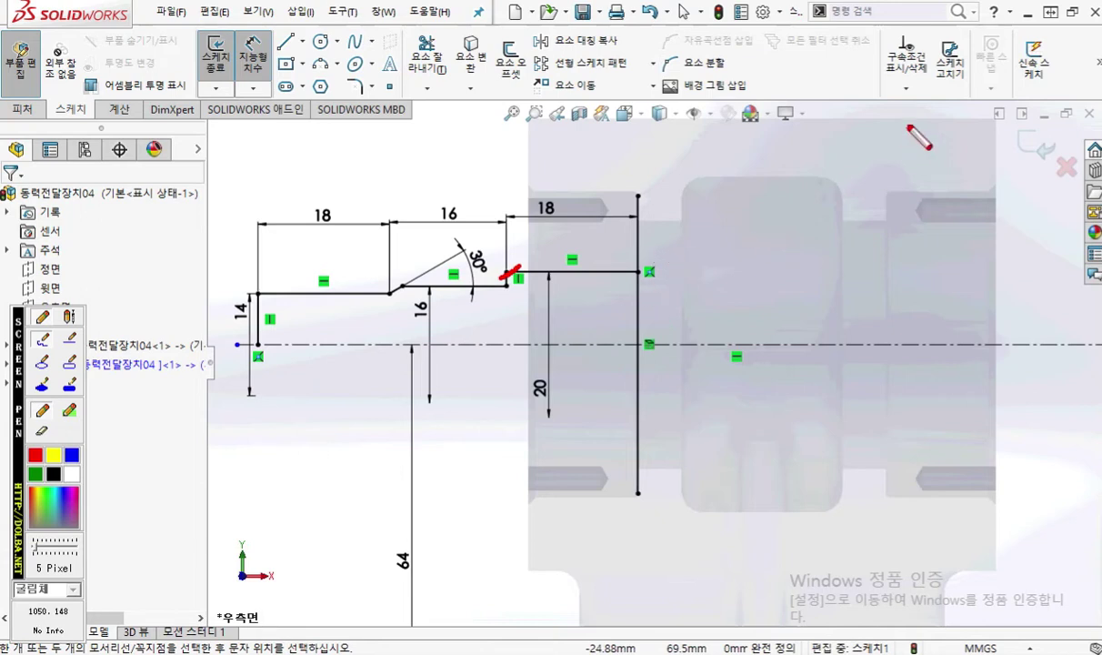
# Mark in red how the stepped shaft profile continues beyond the tall vertical shoulder line, and clear the marks
pyautogui.moveTo(637, 242)
pyautogui.mouseDown()
pyautogui.moveTo(681, 239)
pyautogui.moveTo(684, 262)
pyautogui.moveTo(850, 264)
pyautogui.moveTo(809, 290)
pyautogui.mouseUp()
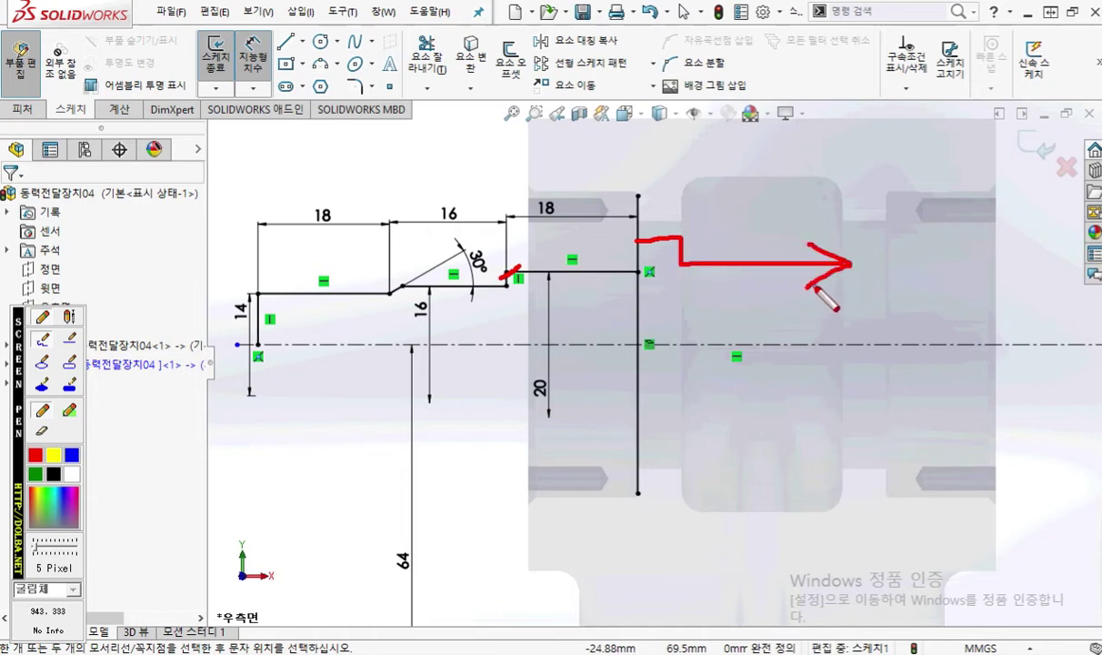
pyautogui.press('Escape')
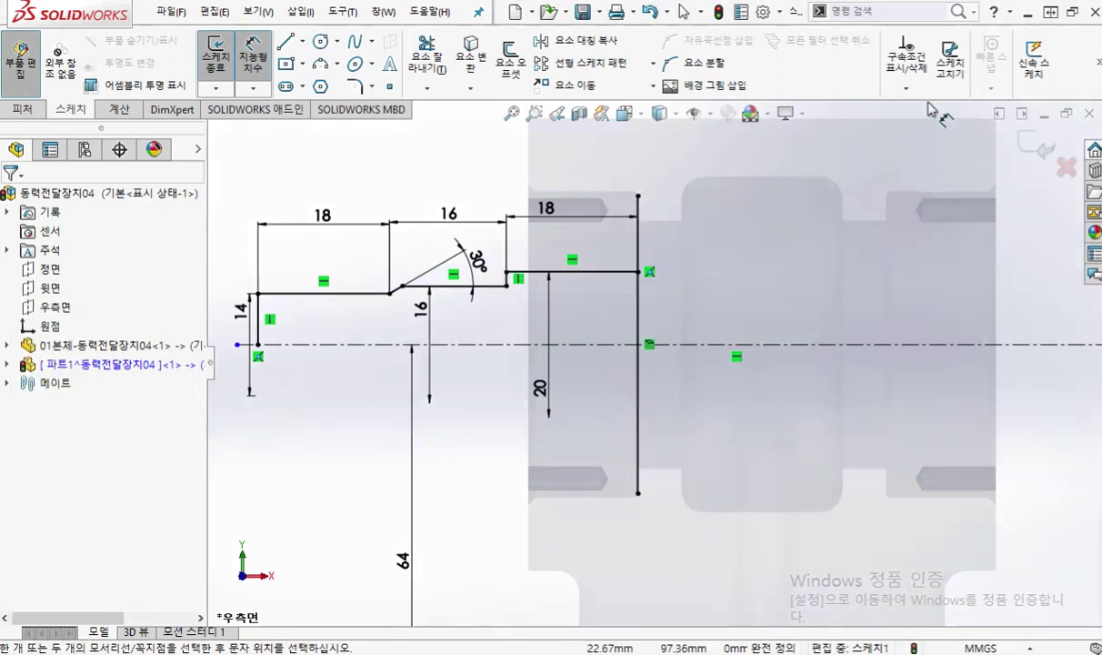
# Show the sprocket-side half of the reference assembly drawing beside the sketch, with the whole housing bore in view
pyautogui.click(1075, 13)
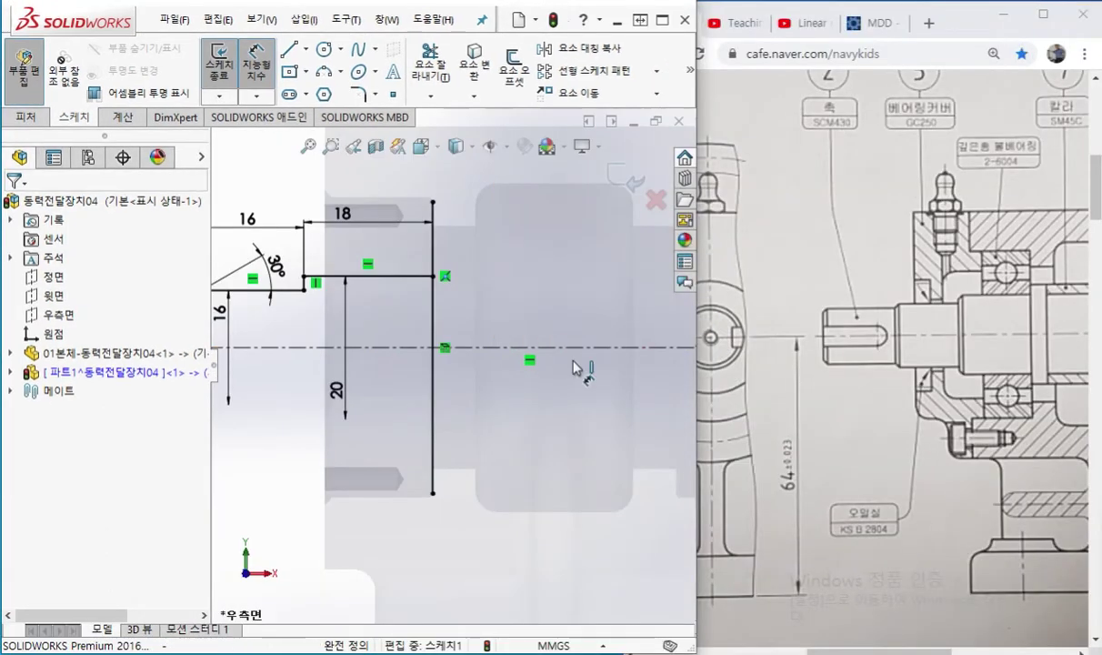
pyautogui.moveTo(900, 644); pyautogui.dragTo(956, 645)
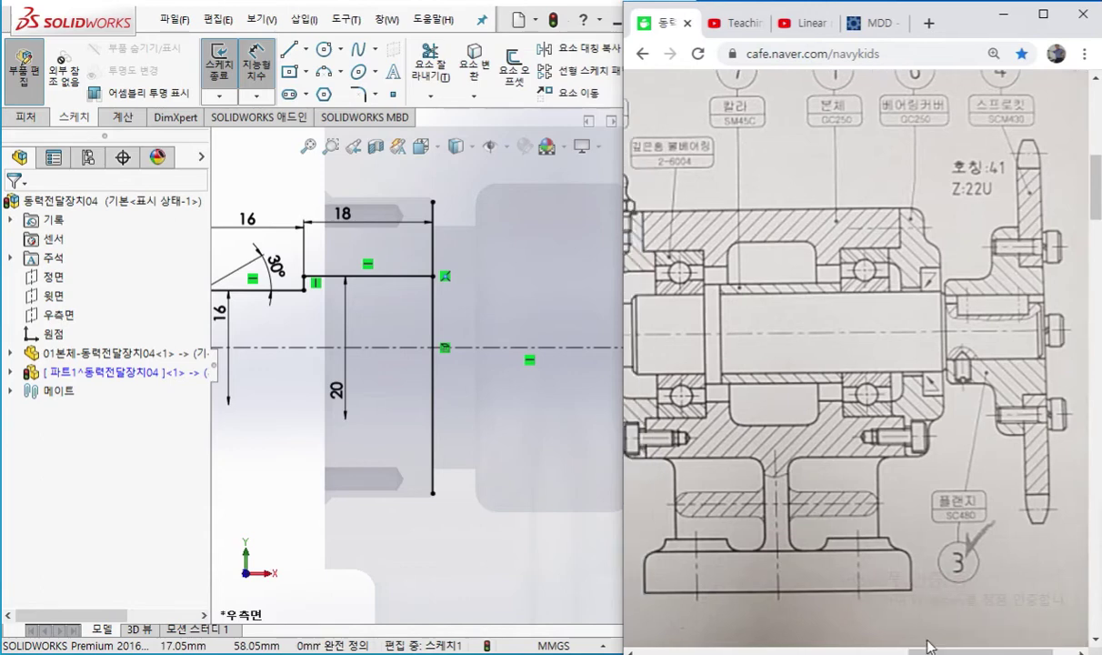
pyautogui.click(451, 426)
pyautogui.moveTo(450, 426)
pyautogui.keyDown('ctrl'); pyautogui.mouseDown(button='middle')
pyautogui.moveTo(461, 423)
pyautogui.moveTo(343, 435)
pyautogui.mouseUp(button='middle'); pyautogui.keyUp('ctrl')
pyautogui.scroll(3, 394, 369)
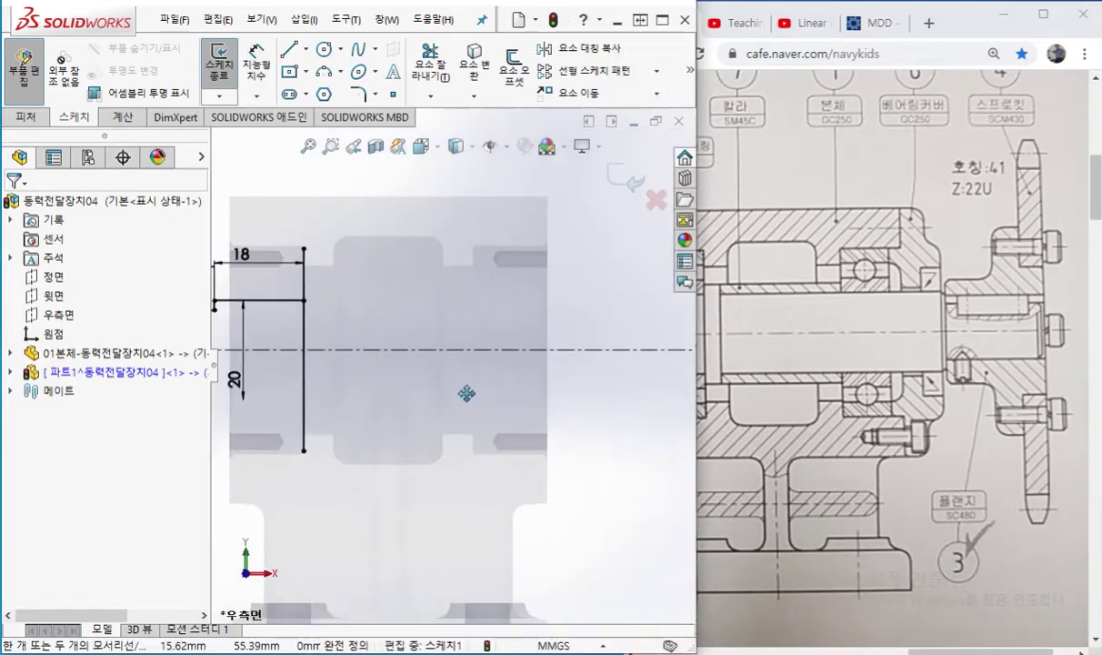
# Circle the tall vertical line's upper endpoint in red with a downward arrow beside it, and clear the marks
pyautogui.hotkey('ctrl', 'shift', 'p')
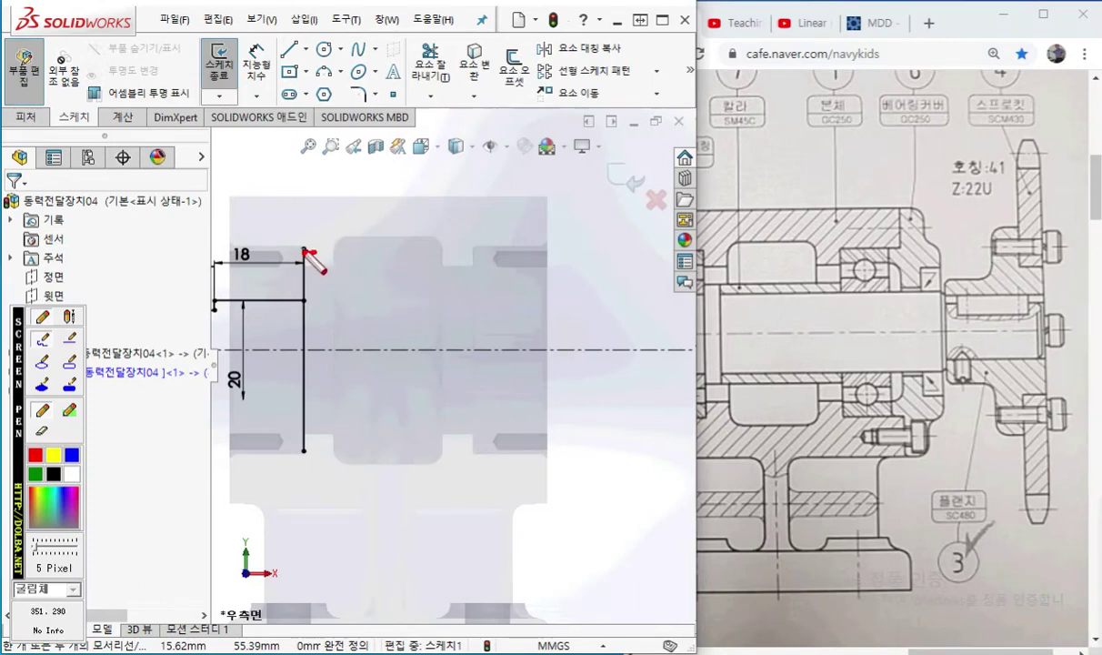
pyautogui.moveTo(312, 248); pyautogui.dragTo(316, 254)
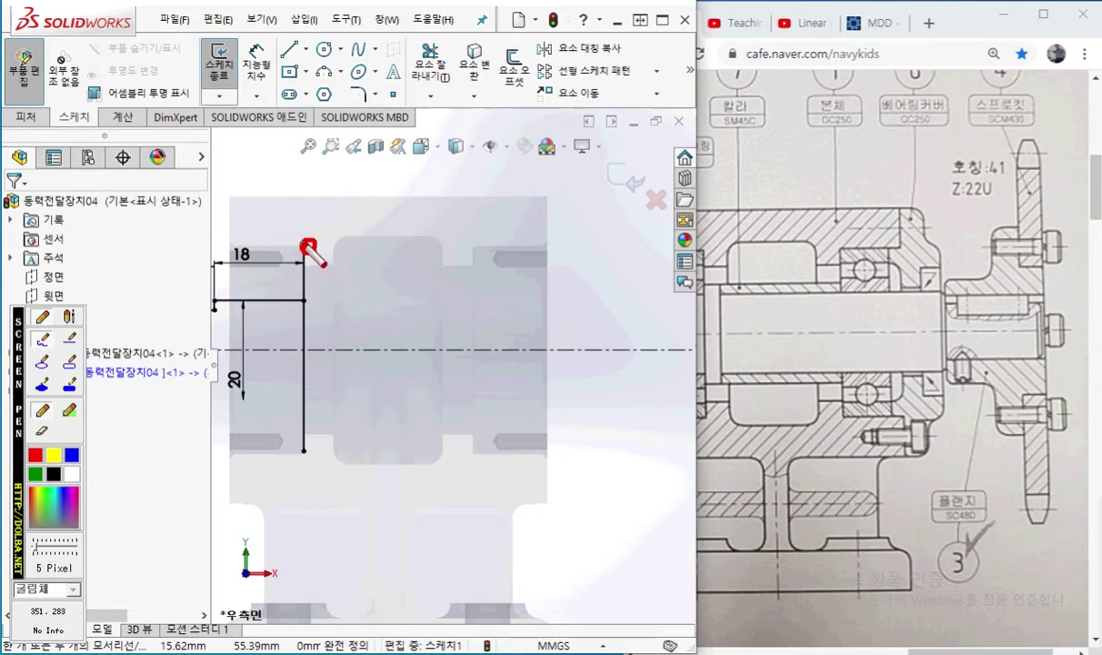
pyautogui.moveTo(328, 253); pyautogui.dragTo(327, 284)
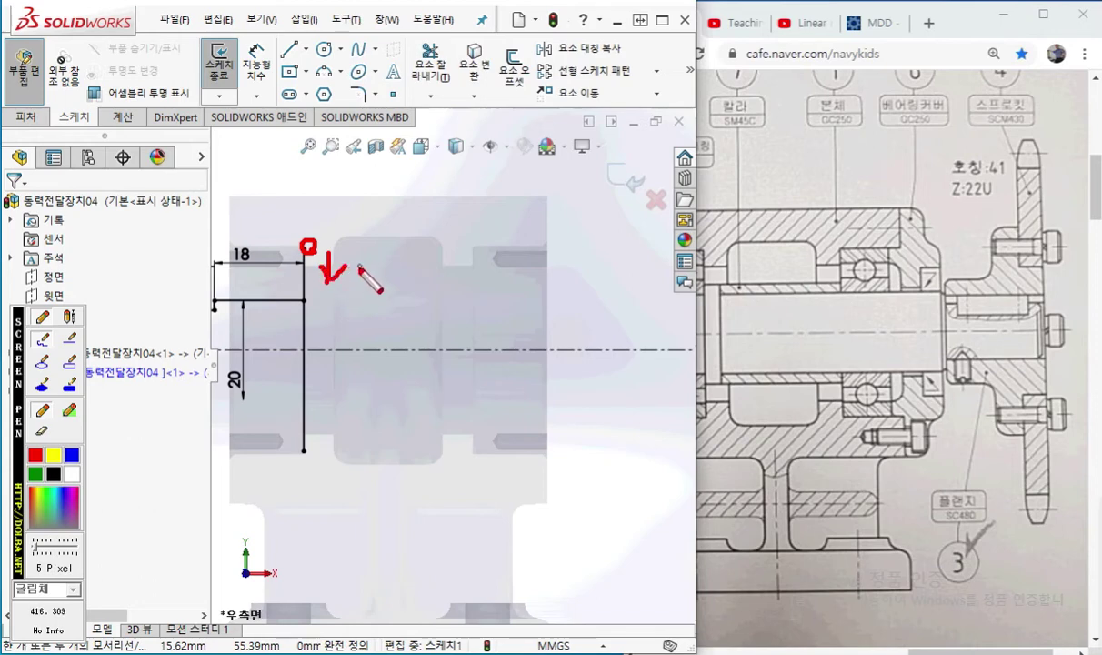
pyautogui.rightClick(362, 271)
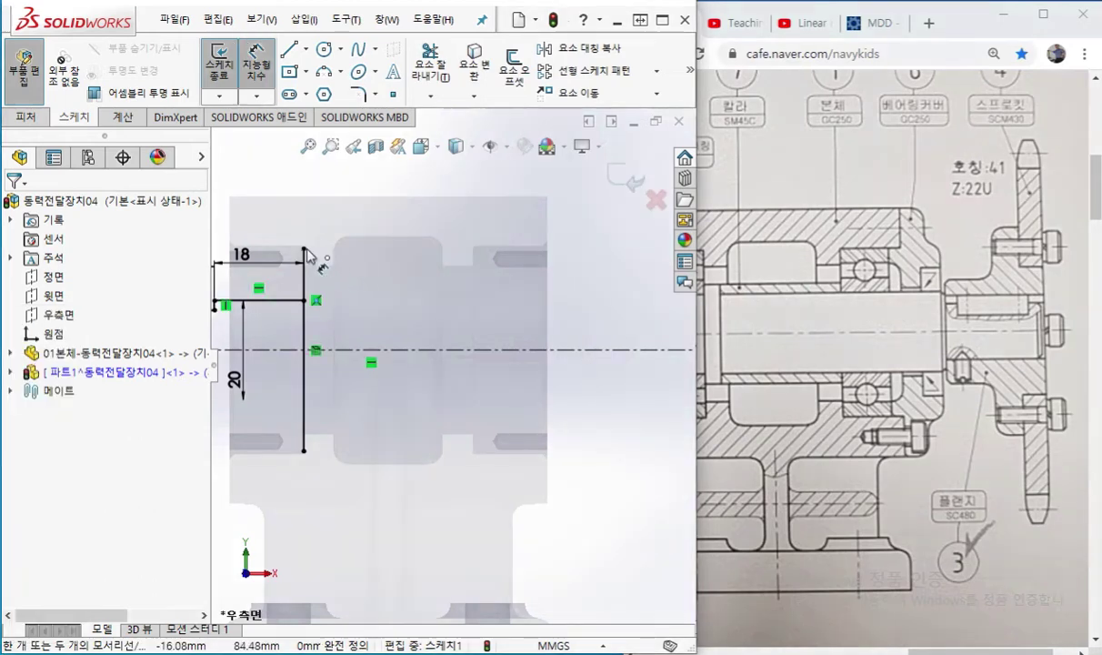
# Shorten the tall vertical shoulder line by moving its upper endpoint down to about Y 78.73 mm, inside the housing bore
pyautogui.rightClick(467, 191)
pyautogui.click(479, 253)
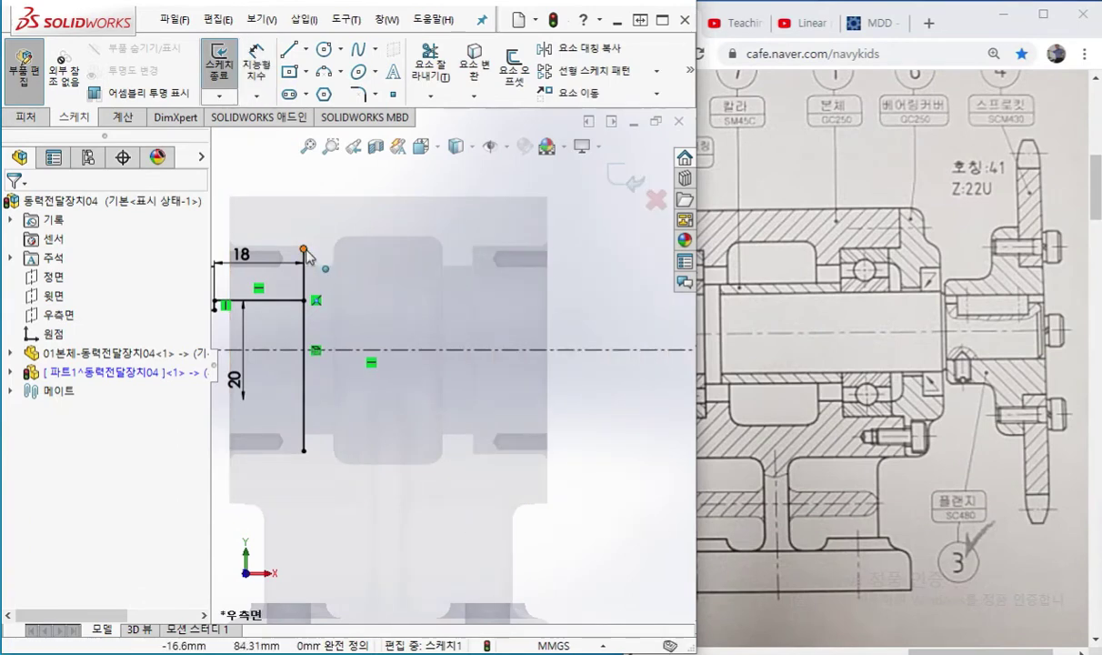
pyautogui.click(304, 249)
pyautogui.moveTo(312, 274); pyautogui.dragTo(313, 277)
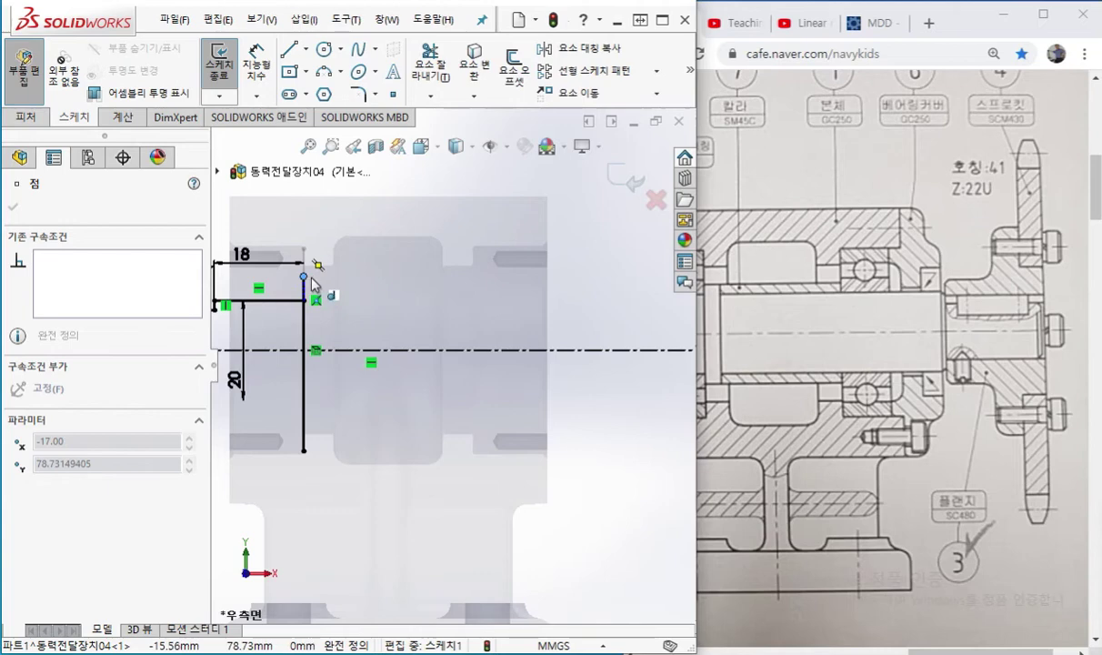
pyautogui.click(312, 276)
# Trace the housing's inner bore outline and circle the shoulder line's upper endpoint in red, then clear the marks and deselect the point
pyautogui.hotkey('ctrl', 'F1')
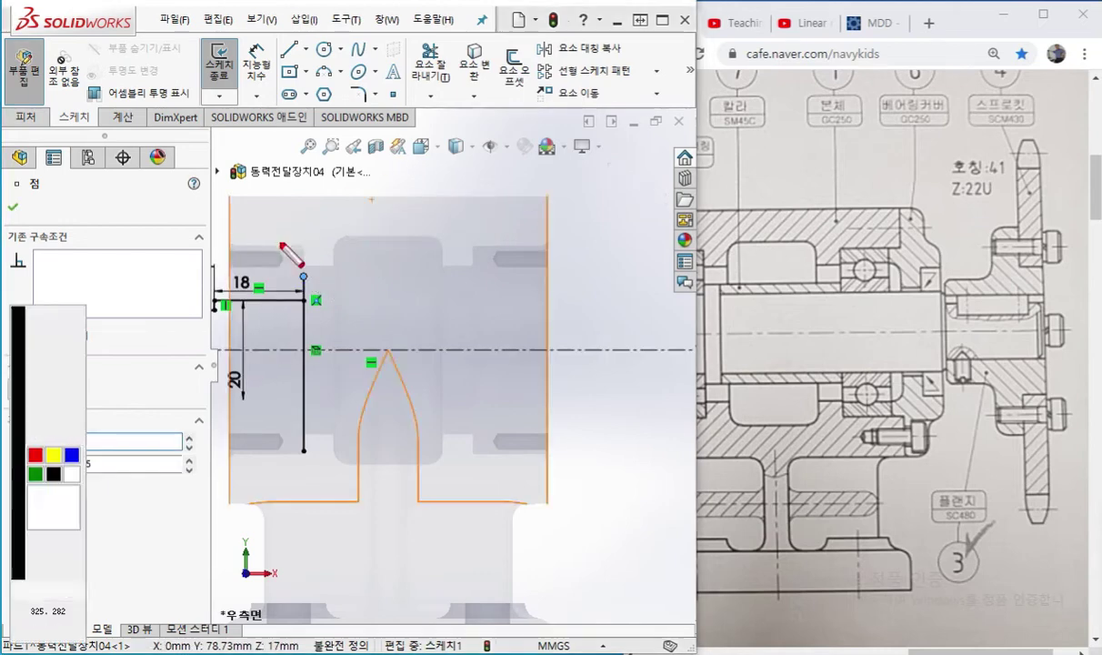
pyautogui.moveTo(227, 242)
pyautogui.mouseDown()
pyautogui.moveTo(282, 243)
pyautogui.moveTo(303, 262)
pyautogui.moveTo(334, 241)
pyautogui.moveTo(374, 236)
pyautogui.moveTo(433, 238)
pyautogui.moveTo(460, 261)
pyautogui.moveTo(490, 244)
pyautogui.moveTo(541, 245)
pyautogui.mouseUp()
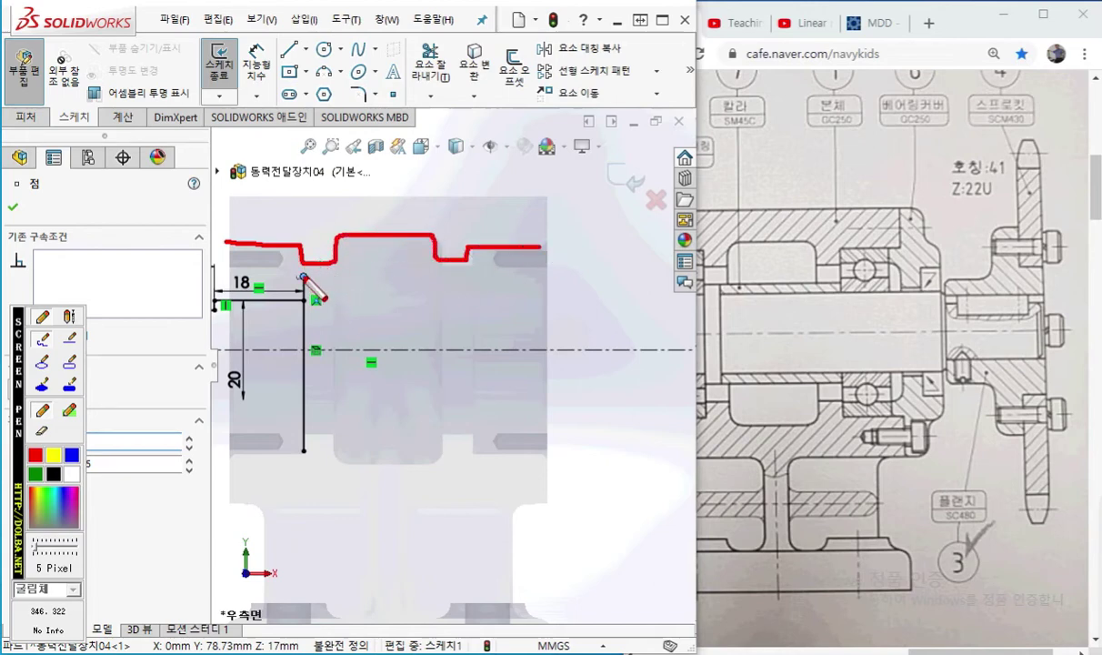
pyautogui.moveTo(304, 275)
pyautogui.mouseDown()
pyautogui.moveTo(291, 273)
pyautogui.moveTo(312, 290)
pyautogui.mouseUp()
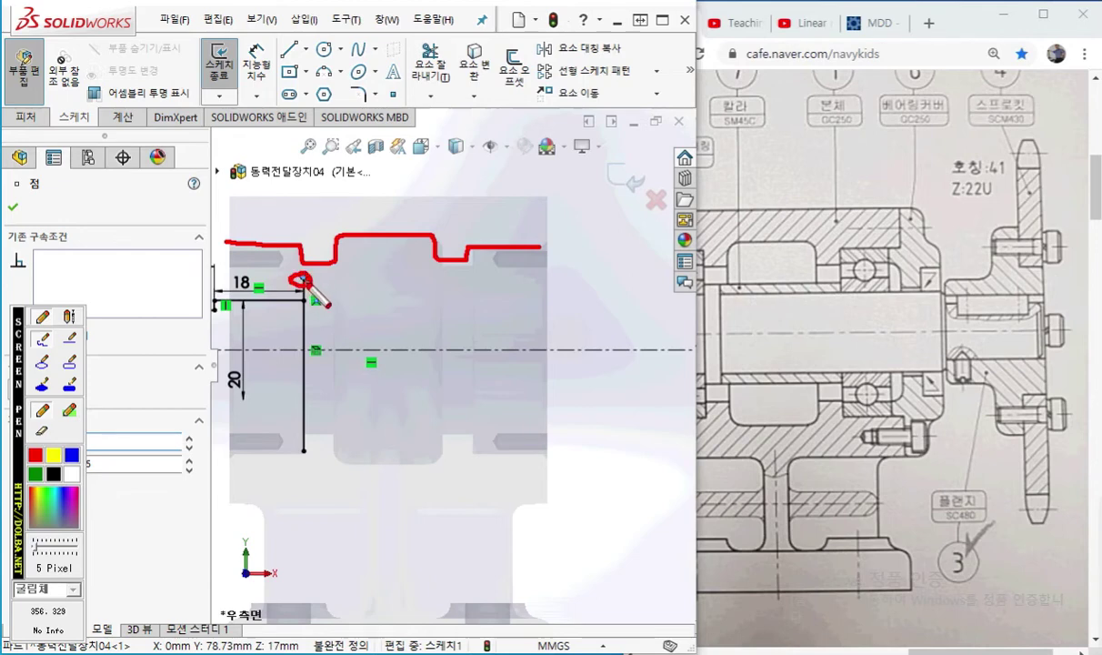
pyautogui.press('Escape')
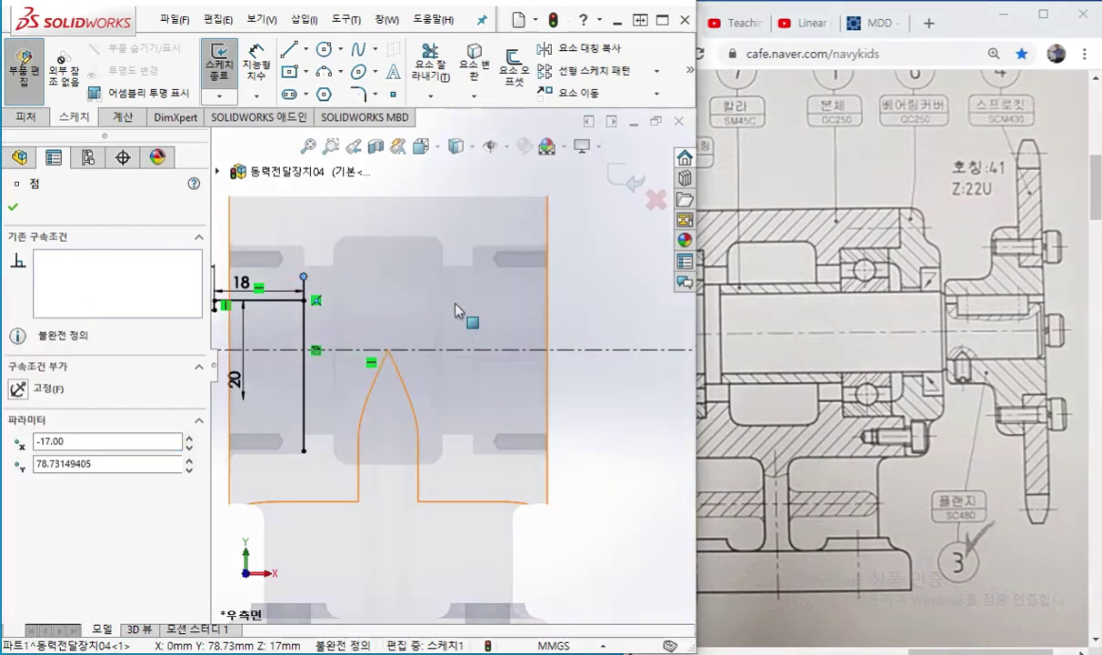
pyautogui.press('Escape')
# Trace the shaft's stepped upper outline from the collar to the sprocket end in red on the reference drawing, and clear the marks
pyautogui.hotkey('ctrl', 'F1')
pyautogui.moveTo(703, 285)
pyautogui.mouseDown()
pyautogui.moveTo(724, 298)
pyautogui.moveTo(933, 292)
pyautogui.moveTo(935, 302)
pyautogui.moveTo(1043, 304)
pyautogui.moveTo(1041, 325)
pyautogui.mouseUp()
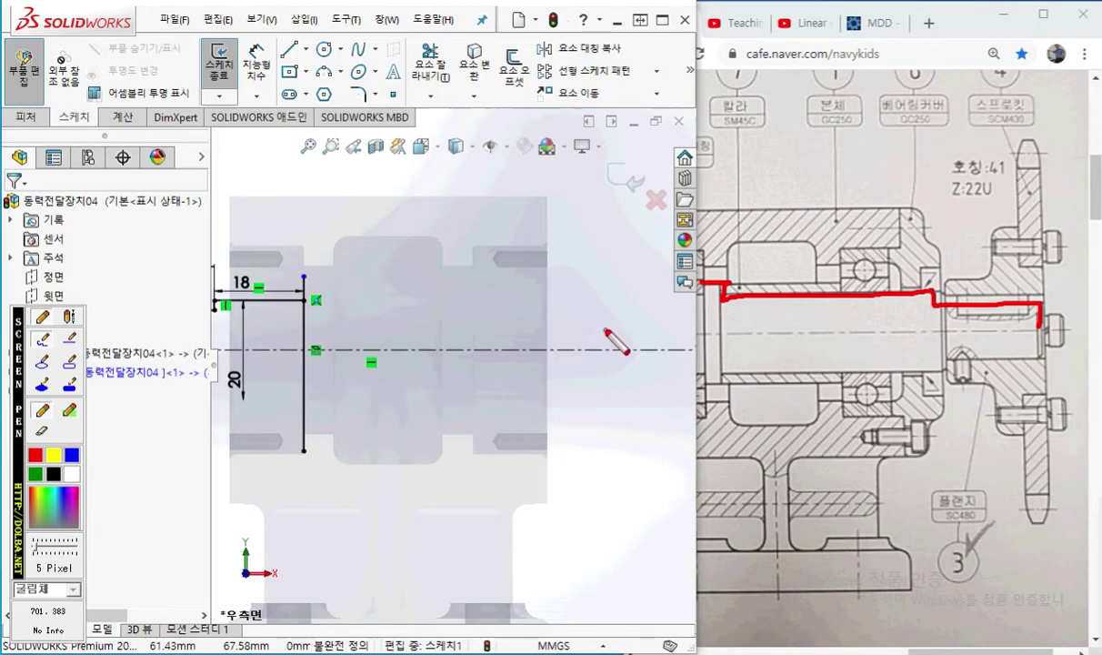
pyautogui.press('Escape')
# Sketch the remaining stepped profile from the shoulder line's upper endpoint with connected horizontal and vertical lines, stepping down twice and ending on the centerline
pyautogui.press('l')
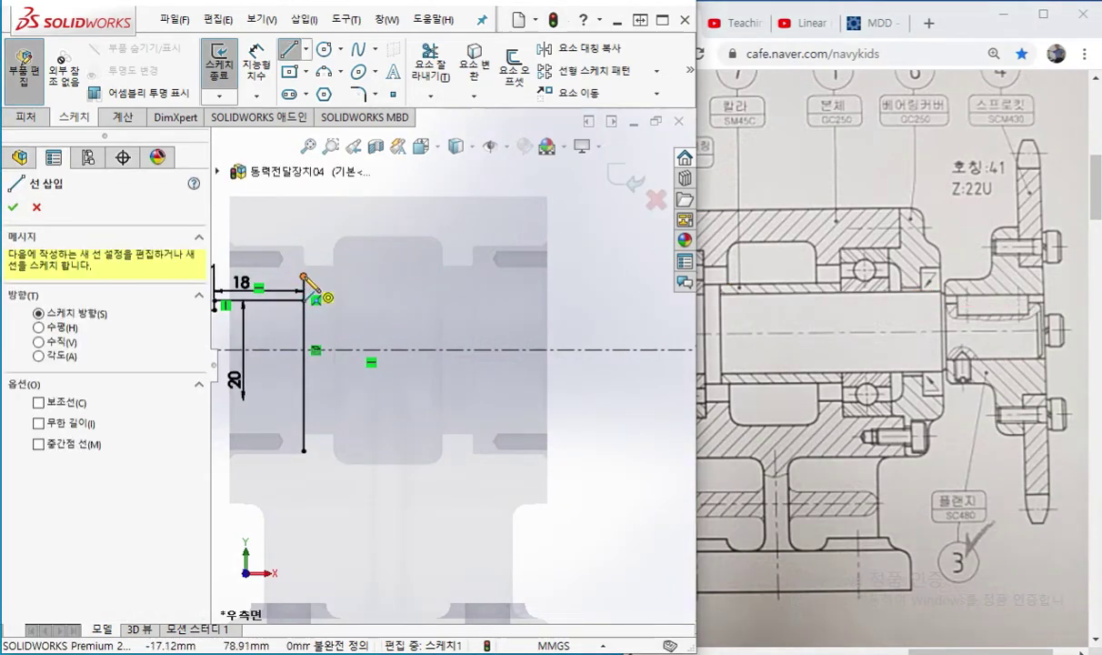
pyautogui.click(304, 275)
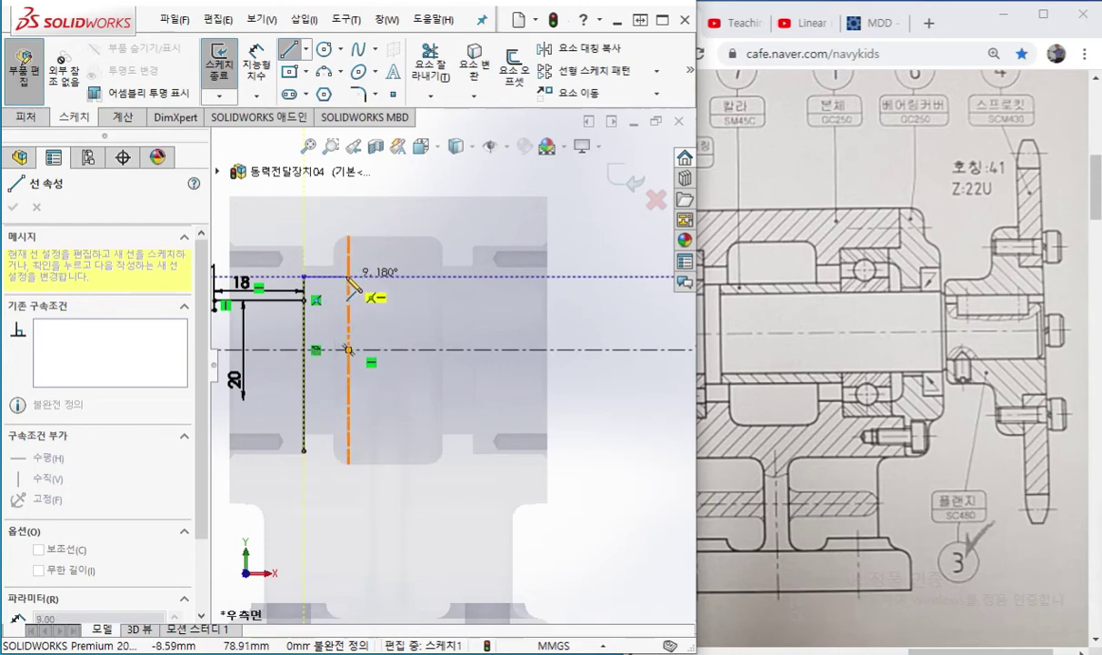
pyautogui.click(341, 276)
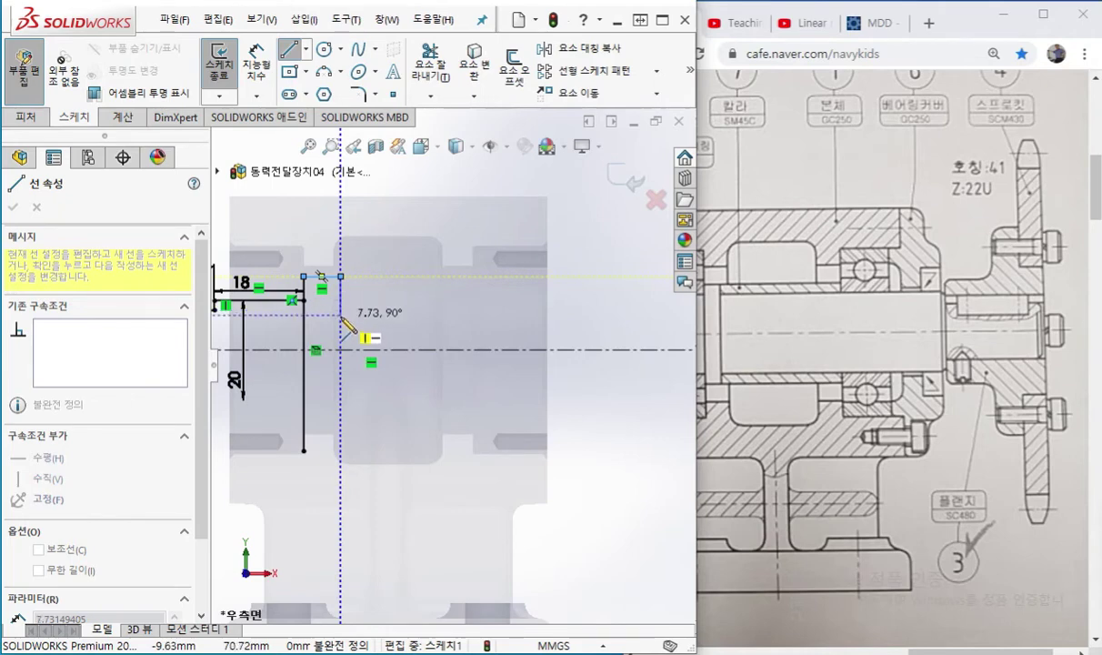
pyautogui.click(340, 321)
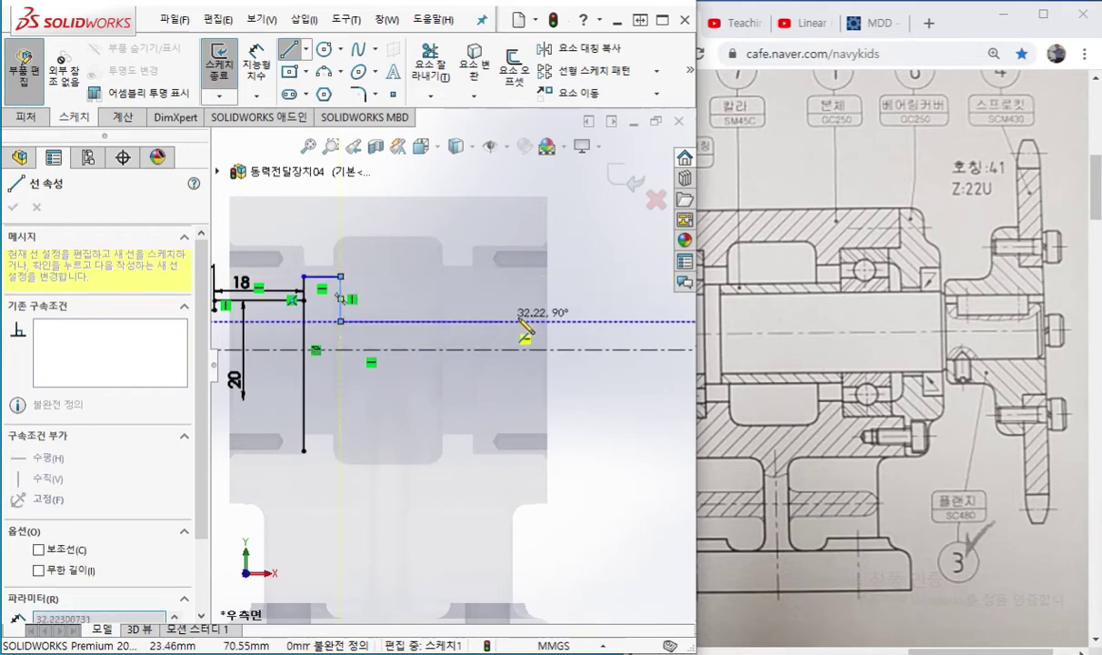
pyautogui.click(568, 321)
pyautogui.click(568, 335)
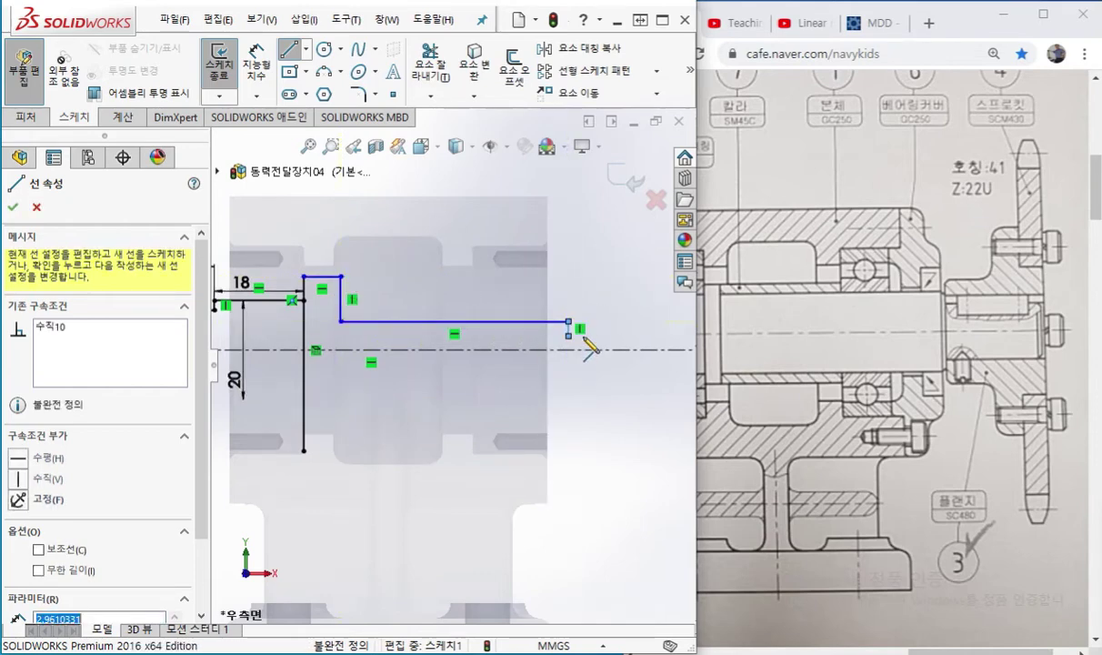
pyautogui.click(647, 335)
pyautogui.click(646, 349)
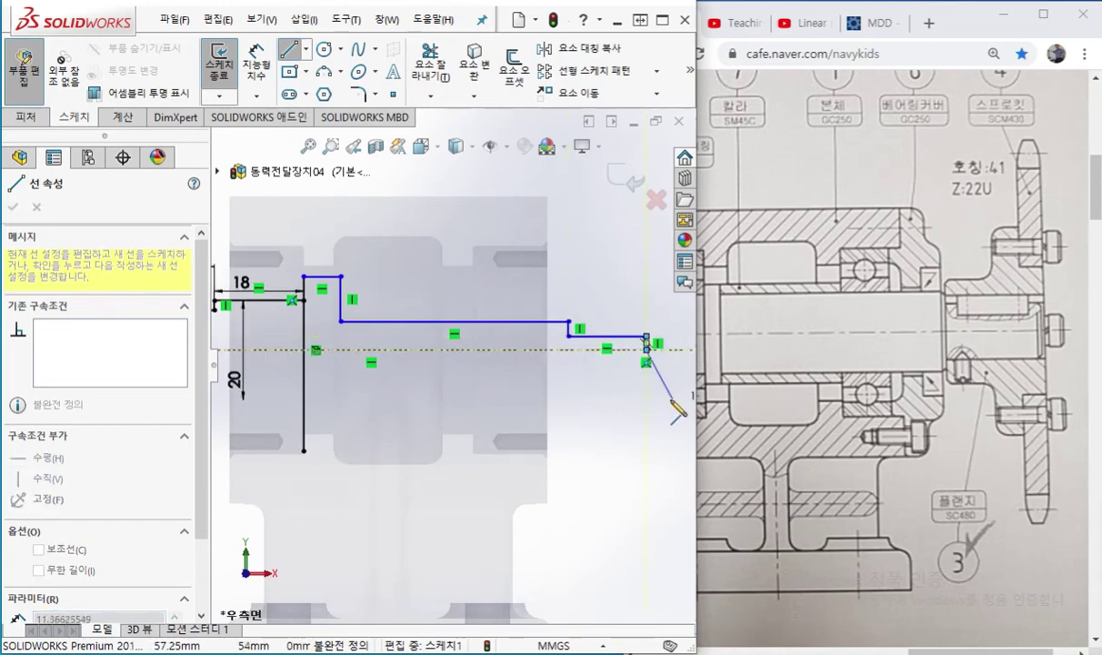
# End the shaft profile's line chain and dimension the long section beyond the collar to a 20 mm diameter about the centerline
pyautogui.rightClick(648, 400)
pyautogui.click(687, 416)
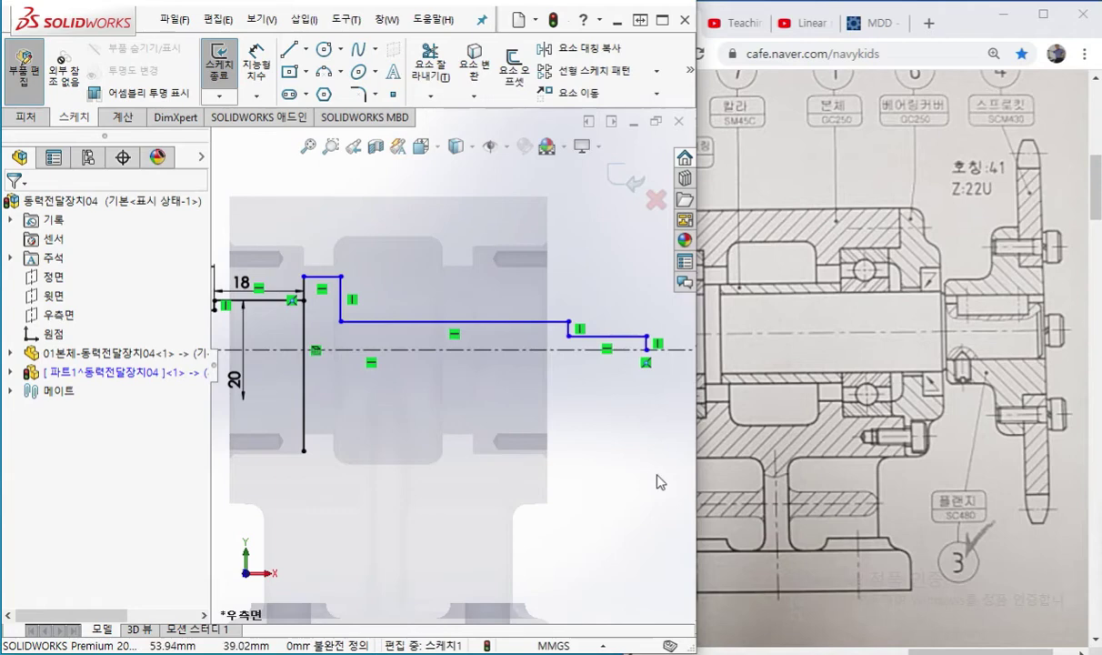
pyautogui.rightClick(611, 411)
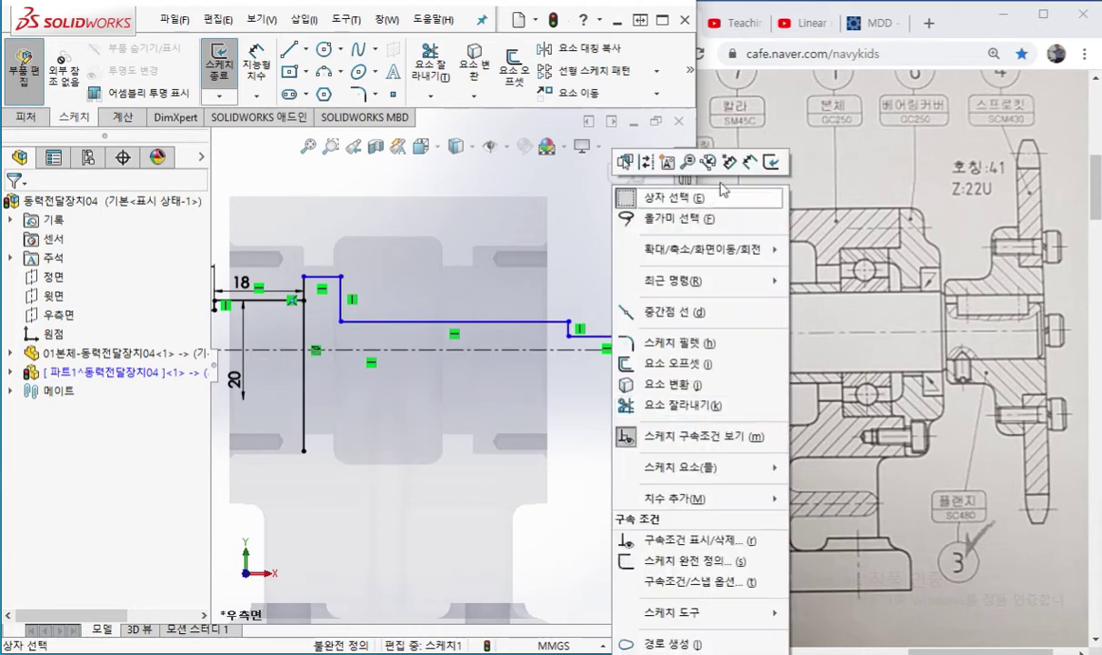
pyautogui.click(749, 164)
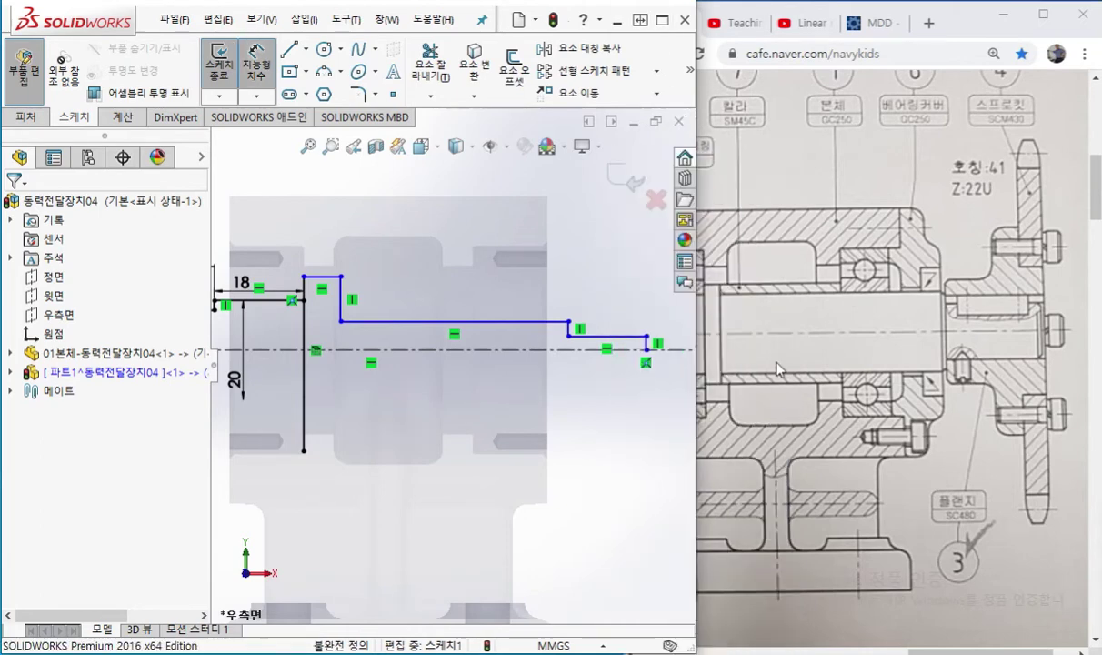
pyautogui.moveTo(725, 301); pyautogui.dragTo(955, 289)
pyautogui.moveTo(727, 374); pyautogui.dragTo(942, 373)
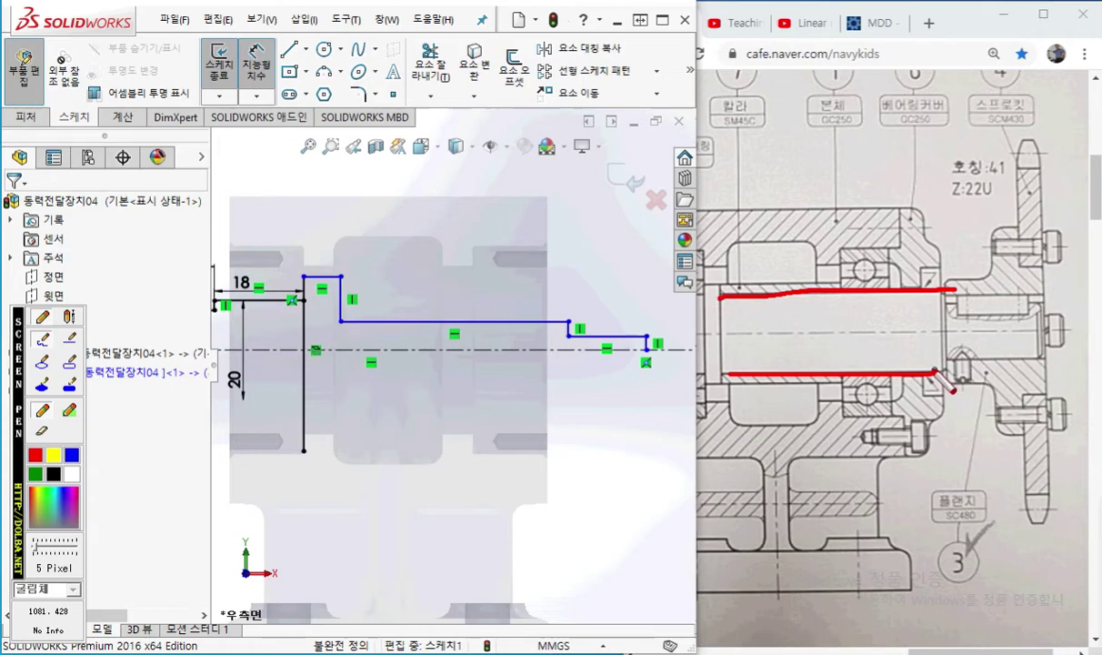
pyautogui.moveTo(439, 336)
pyautogui.mouseDown()
pyautogui.moveTo(448, 407)
pyautogui.moveTo(460, 393)
pyautogui.mouseUp()
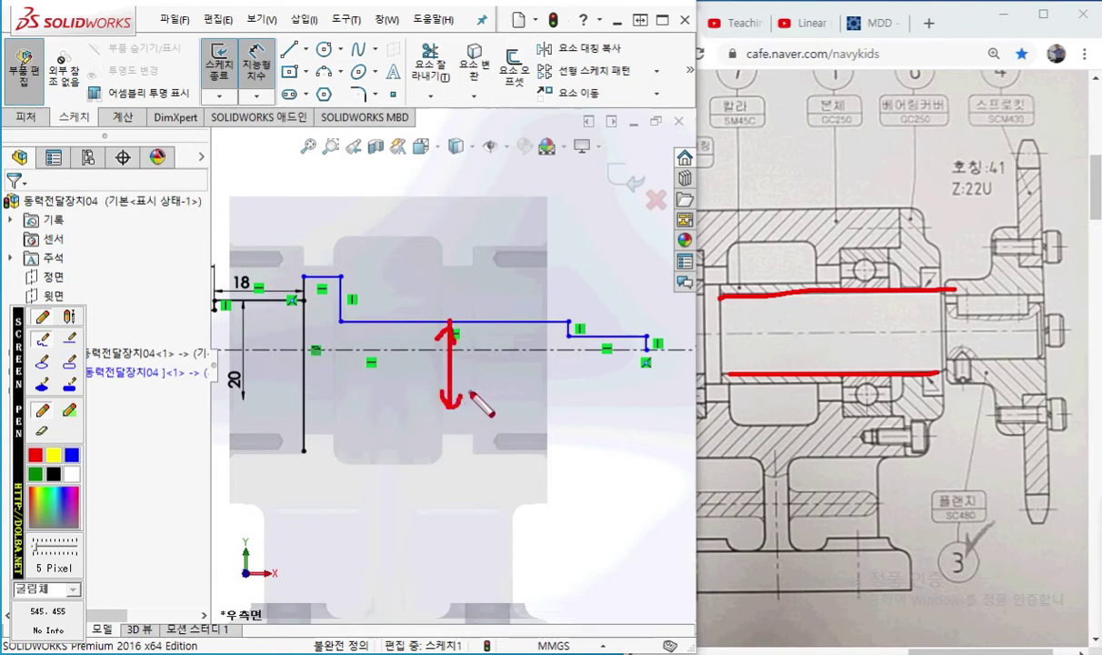
pyautogui.rightClick(536, 382)
pyautogui.click(431, 322)
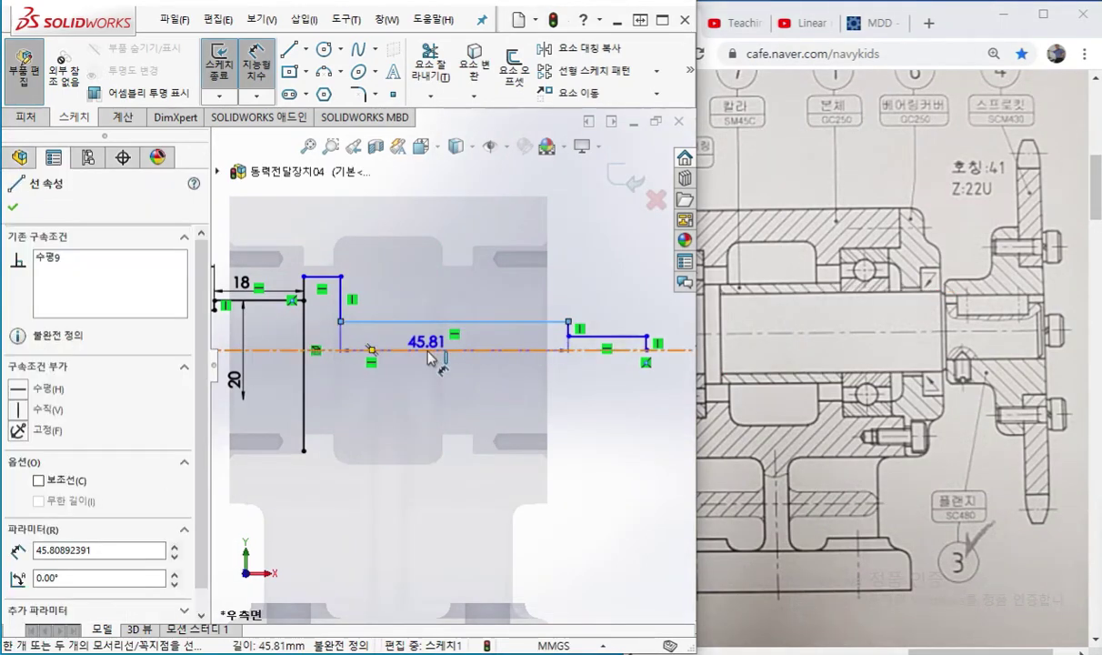
pyautogui.click(434, 350)
pyautogui.click(419, 396)
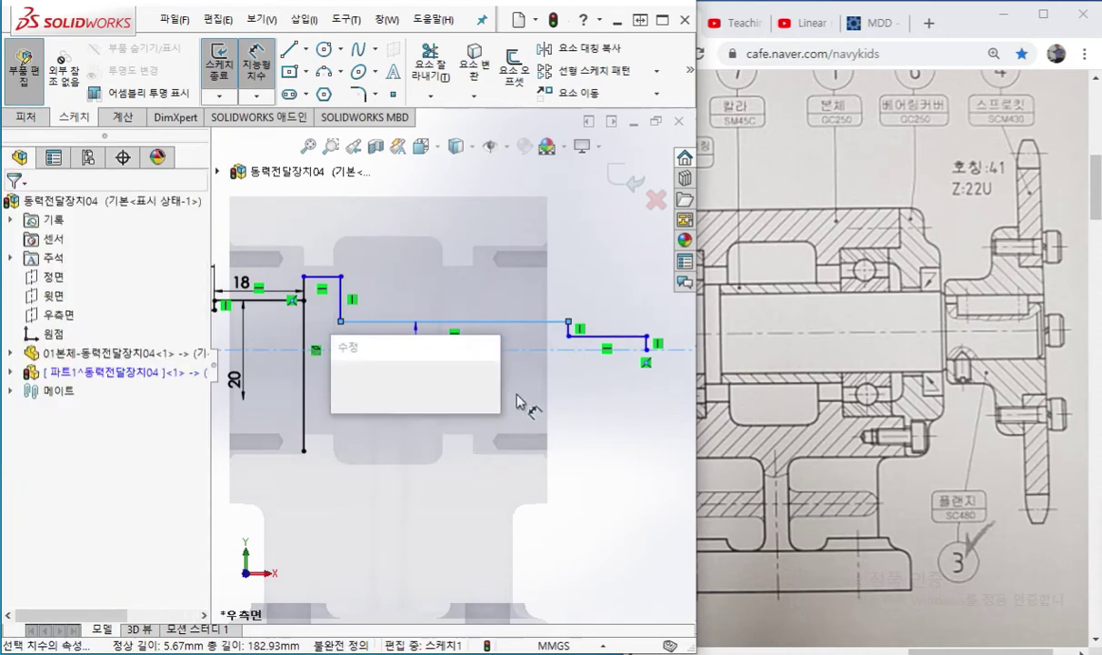
pyautogui.press('Return')
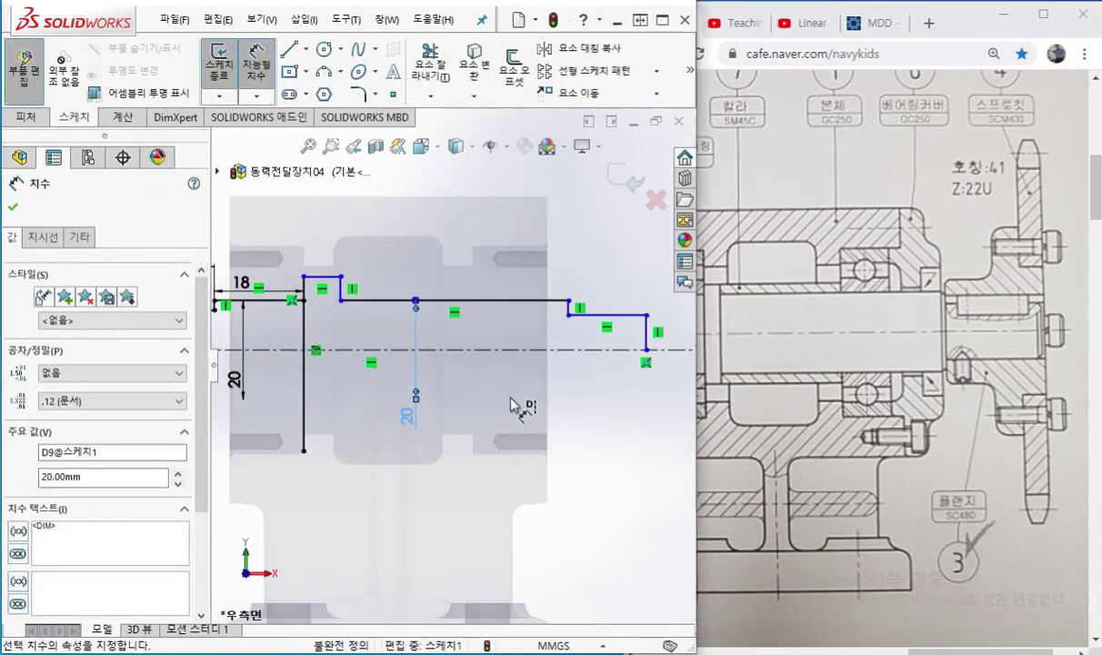
pyautogui.keyDown('ctrl'); pyautogui.moveTo(385, 444); pyautogui.dragTo(558, 452, button='middle'); pyautogui.keyUp('ctrl')
pyautogui.press('F12')
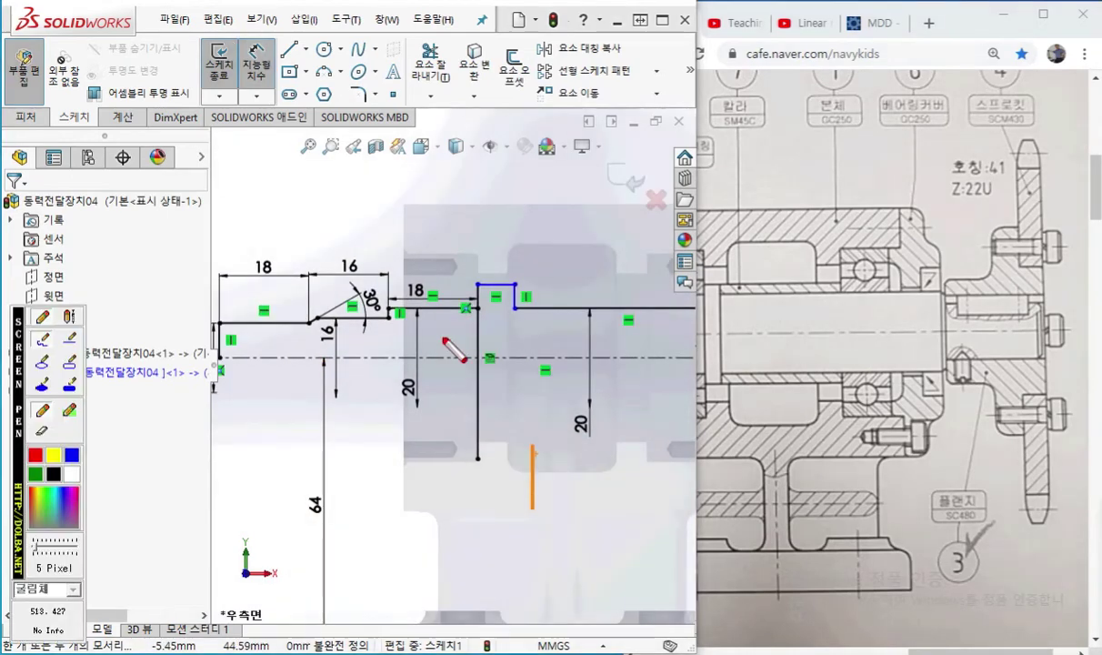
pyautogui.moveTo(397, 312); pyautogui.dragTo(610, 310)
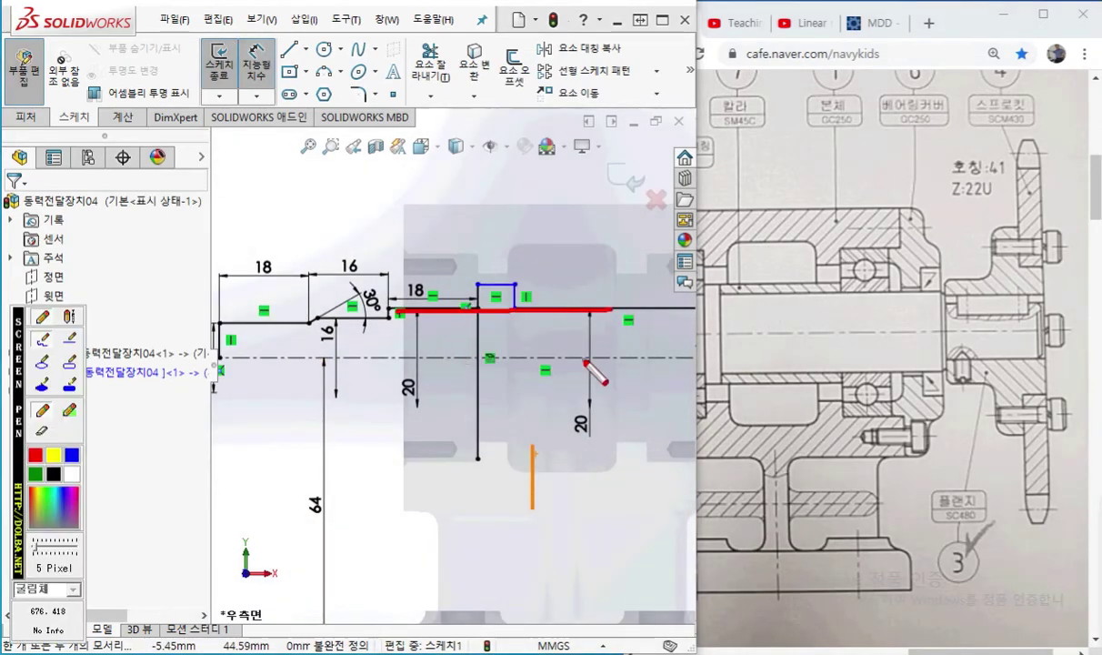
pyautogui.moveTo(635, 284)
pyautogui.mouseDown()
pyautogui.moveTo(546, 285)
pyautogui.moveTo(564, 258)
pyautogui.mouseUp()
pyautogui.moveTo(361, 269)
pyautogui.mouseDown()
pyautogui.moveTo(450, 262)
pyautogui.moveTo(422, 290)
pyautogui.mouseUp()
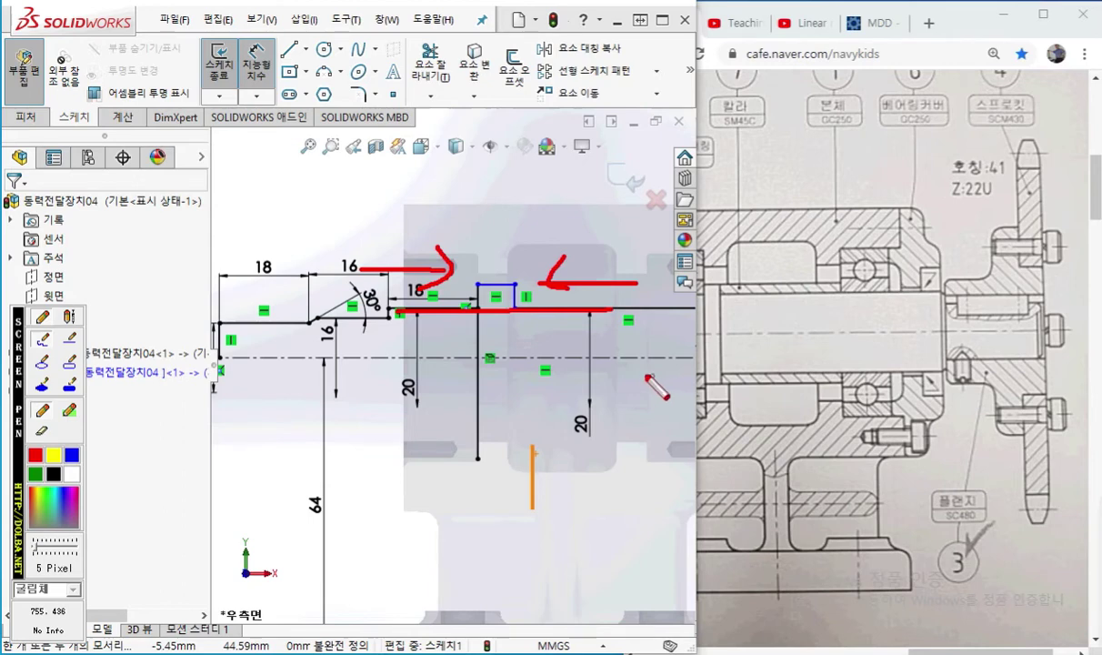
pyautogui.press('Escape')
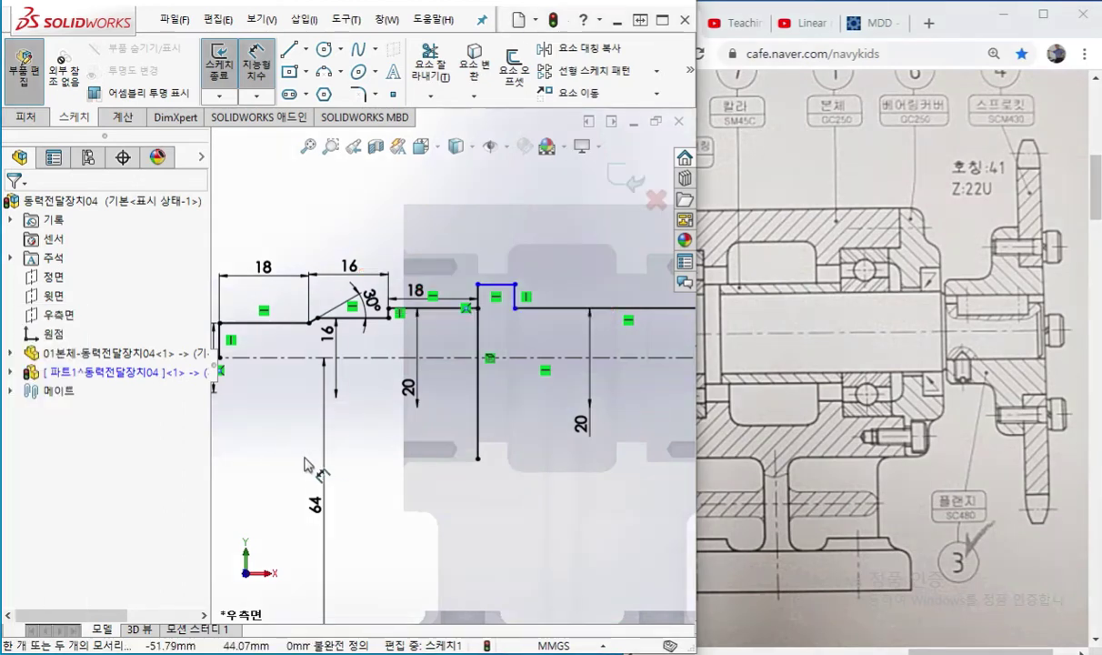
# Dimension the shaft's short end section, which fits inside the flange, to a 14 mm diameter about the centerline
pyautogui.keyDown('ctrl'); pyautogui.moveTo(628, 428); pyautogui.dragTo(413, 423, button='middle'); pyautogui.keyUp('ctrl')
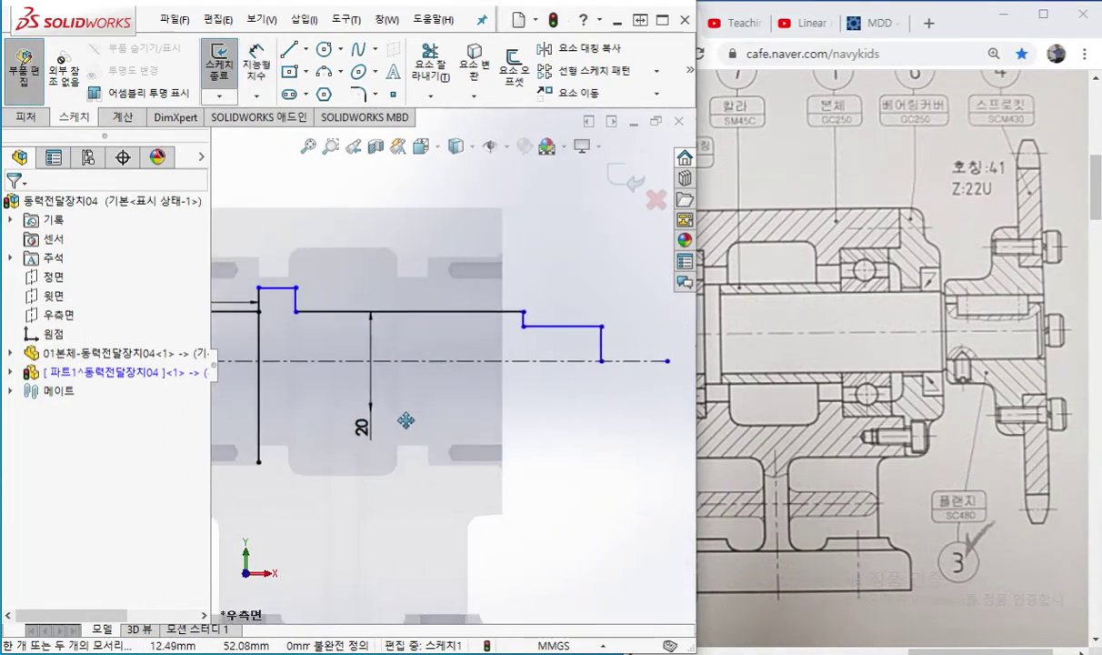
pyautogui.hotkey('ctrl', 'shift', 'p')
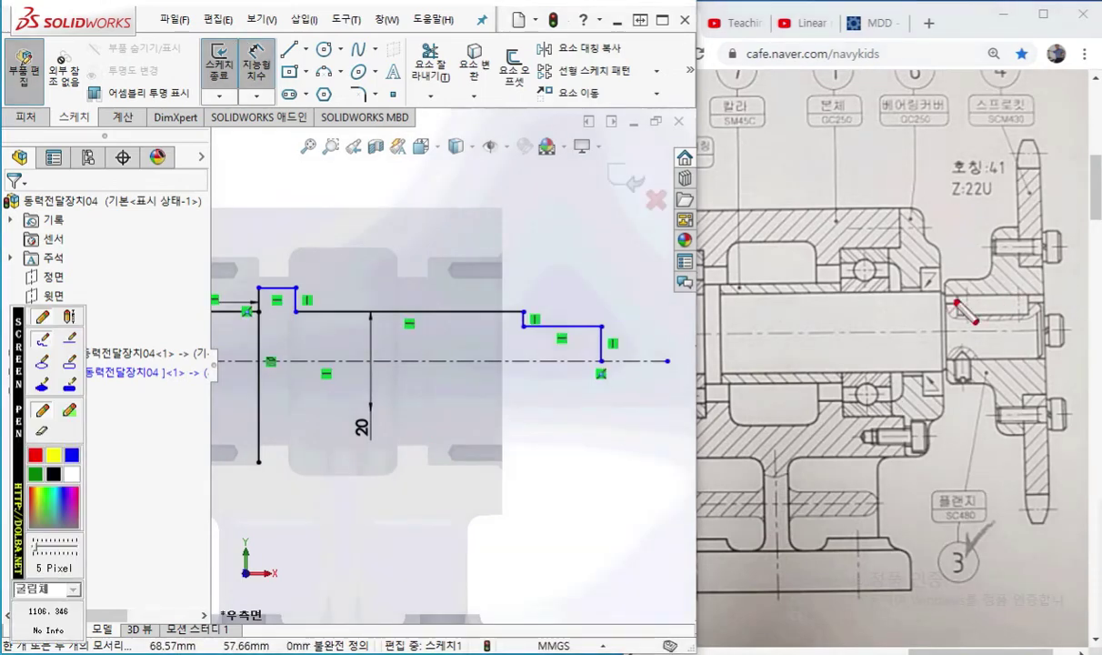
pyautogui.moveTo(941, 306); pyautogui.dragTo(1037, 302)
pyautogui.moveTo(941, 360); pyautogui.dragTo(1045, 360)
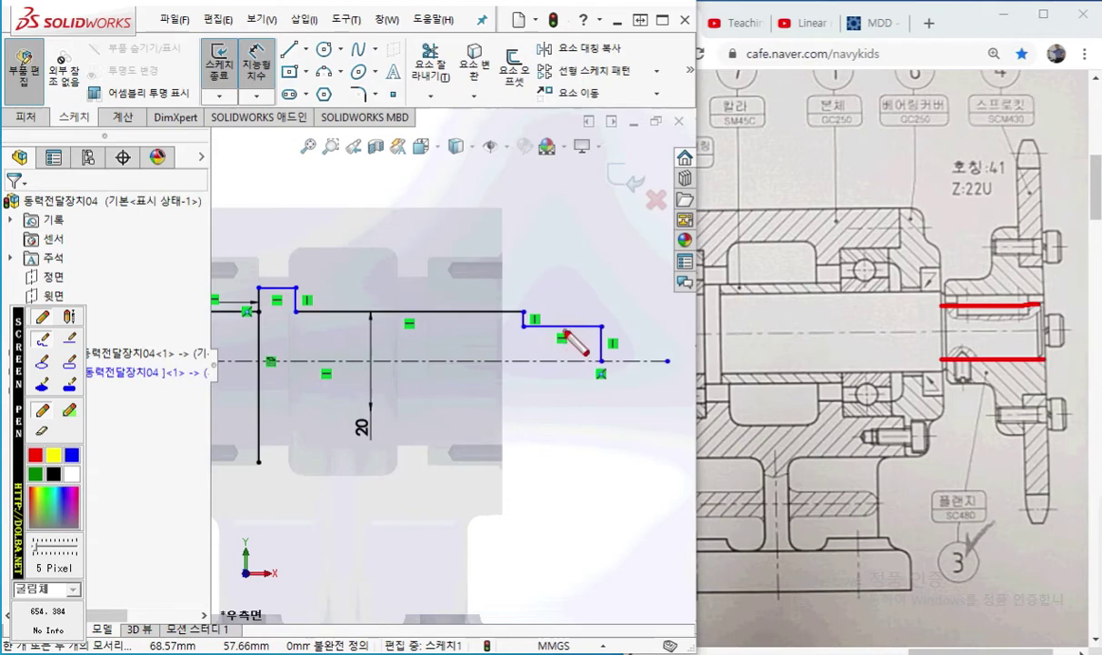
pyautogui.moveTo(557, 333)
pyautogui.mouseDown()
pyautogui.moveTo(557, 411)
pyautogui.moveTo(549, 396)
pyautogui.mouseUp()
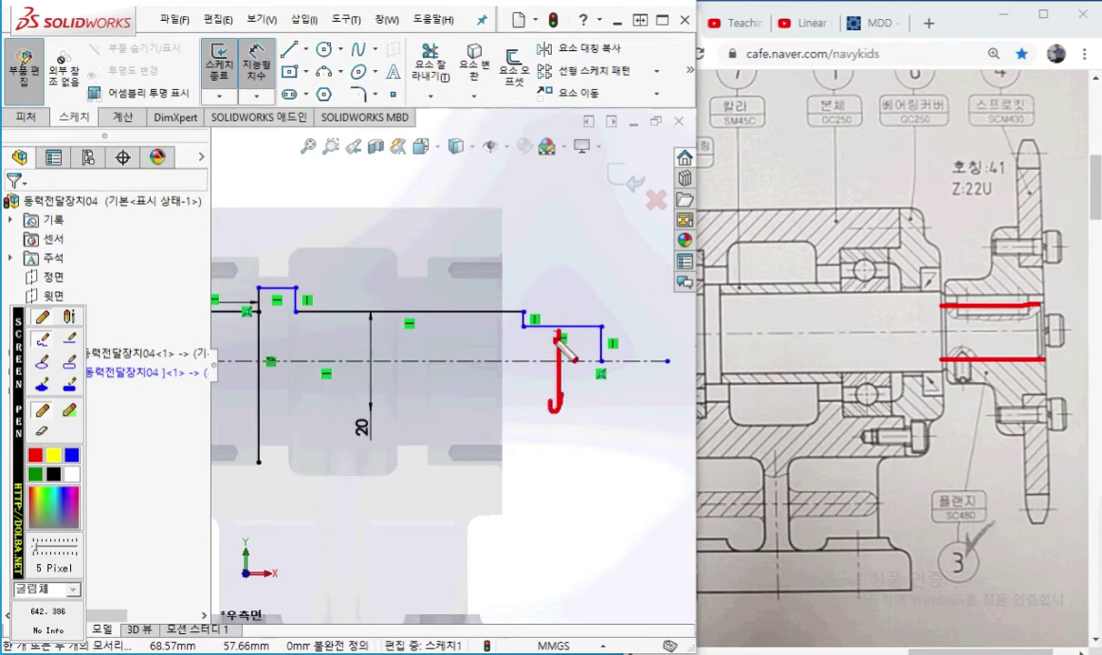
pyautogui.rightClick(601, 403)
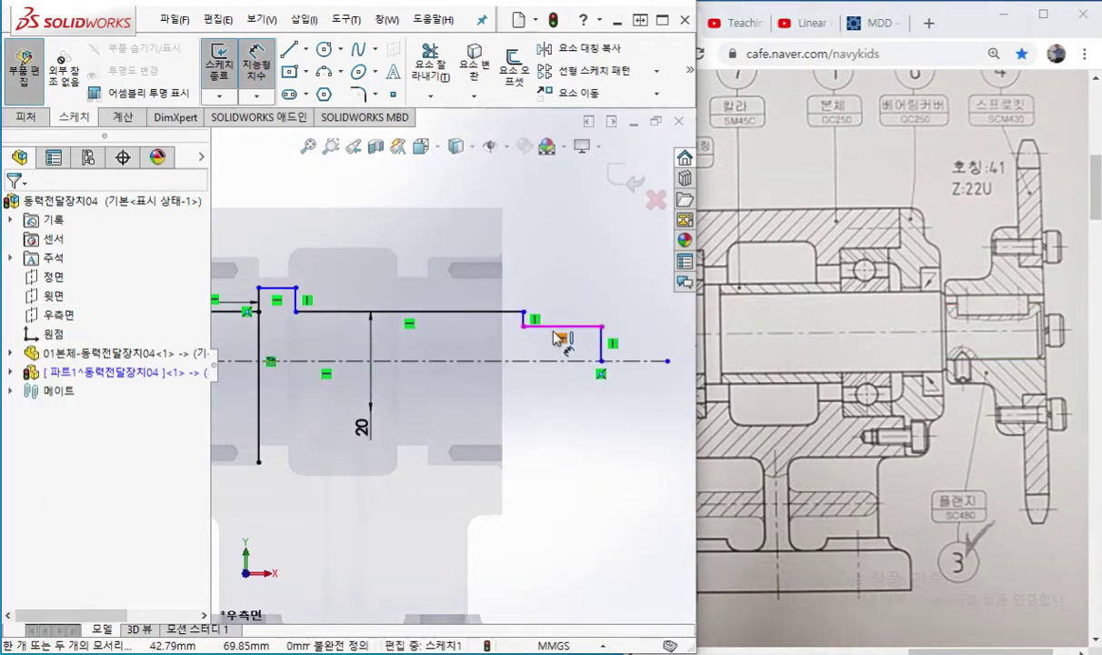
pyautogui.click(555, 328)
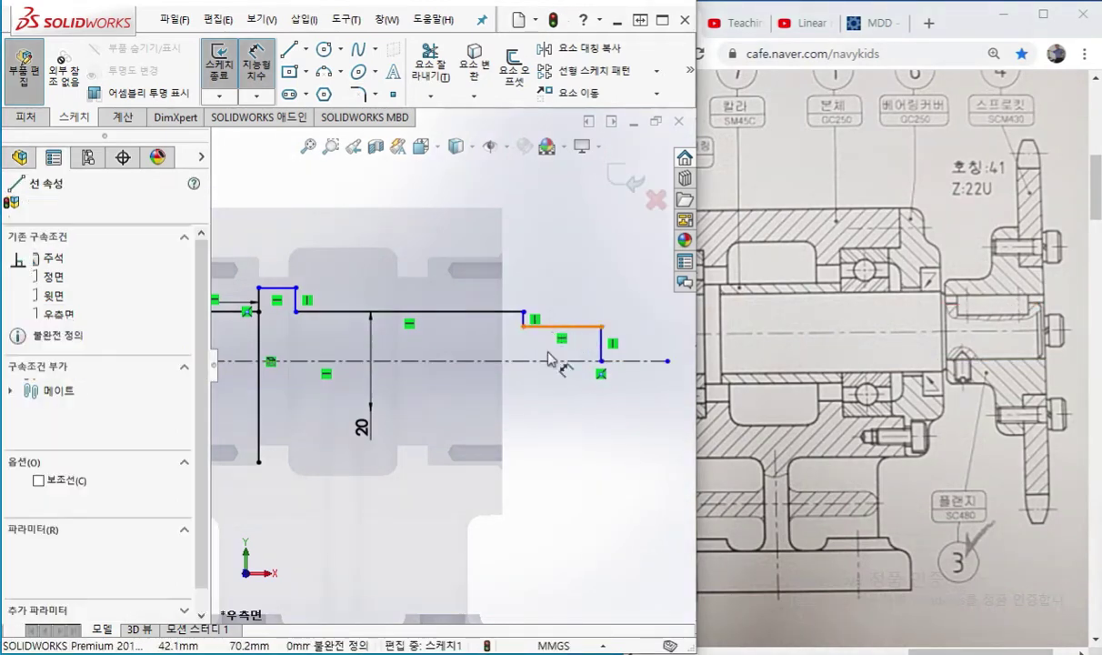
pyautogui.click(548, 397)
pyautogui.write('14')
pyautogui.press('Escape')
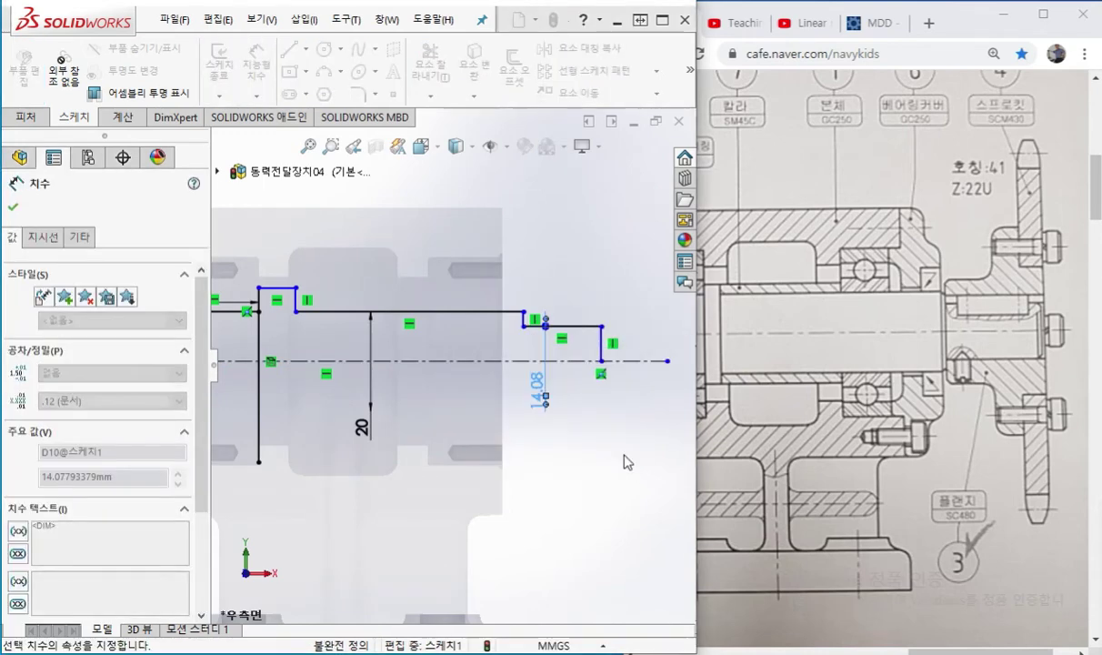
pyautogui.press('Escape')
# Enlarge the reference assembly drawing in the browser and examine where the shaft's end face sits inside the flange
pyautogui.keyDown('ctrl'); pyautogui.moveTo(597, 461); pyautogui.dragTo(601, 476, button='middle'); pyautogui.keyUp('ctrl')
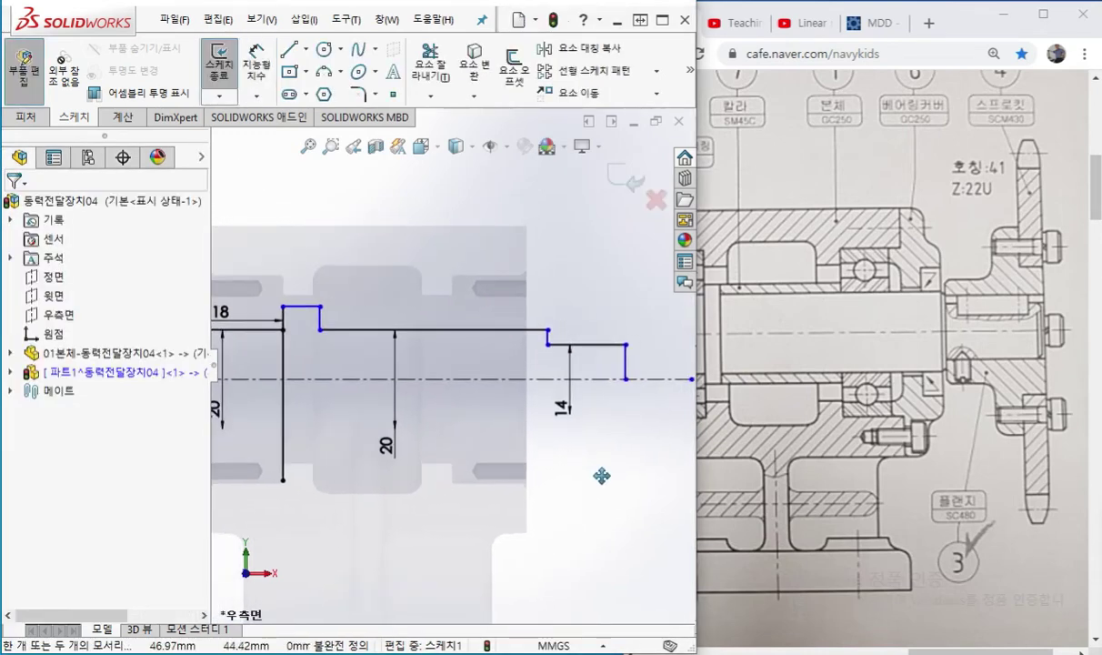
pyautogui.press('Return')
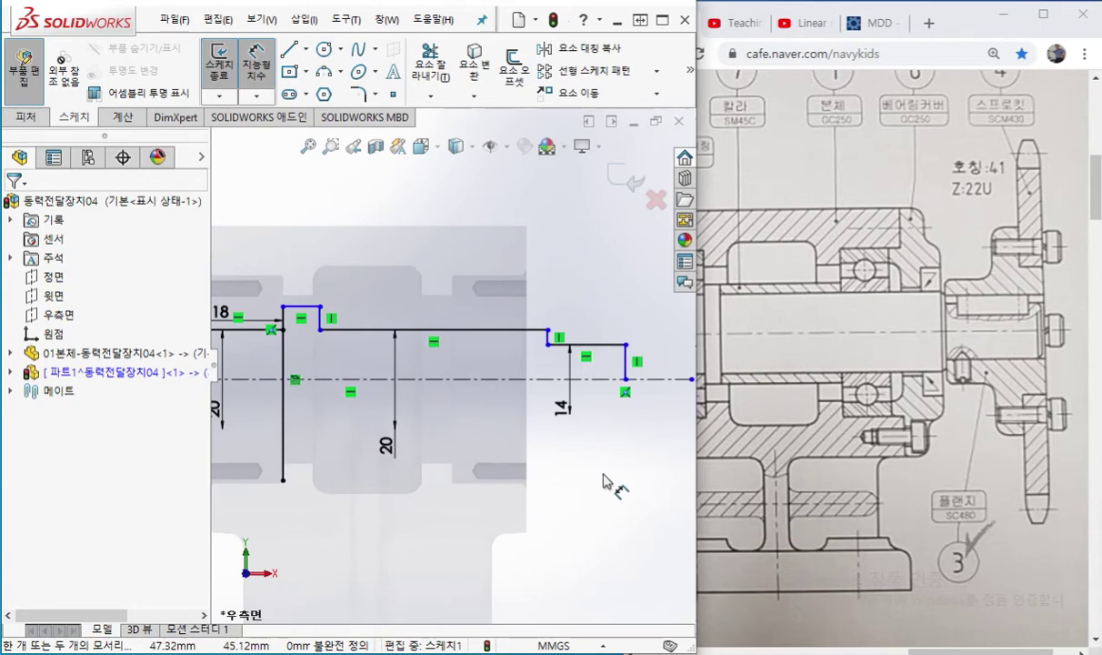
pyautogui.hotkey('ctrl', 'shift', 'p')
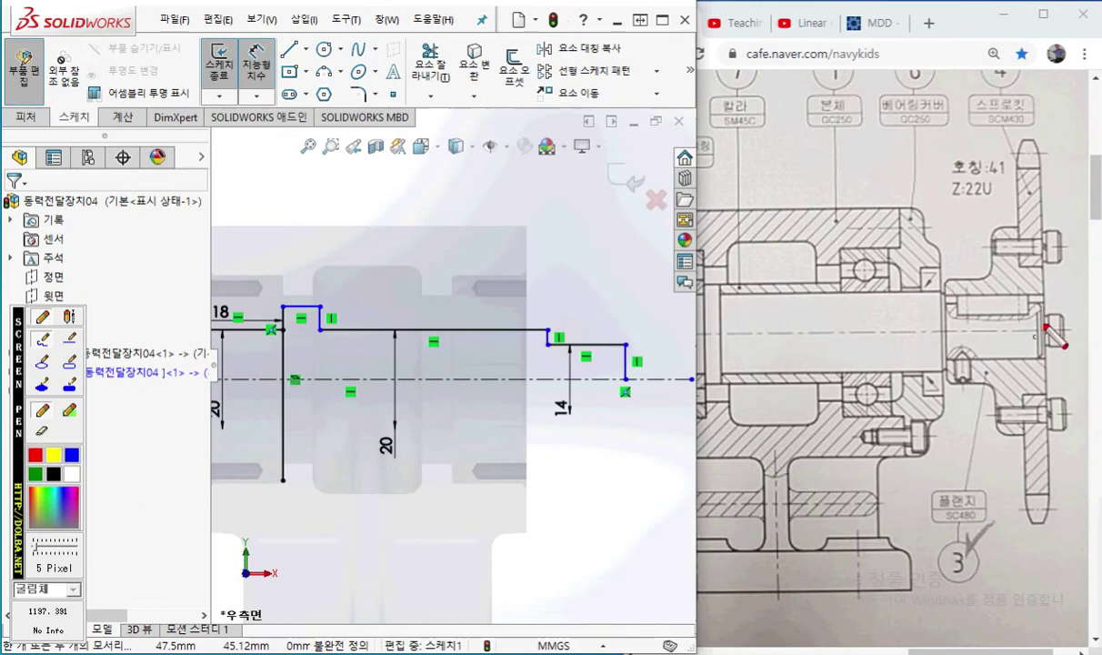
pyautogui.moveTo(1044, 292); pyautogui.dragTo(1044, 354)
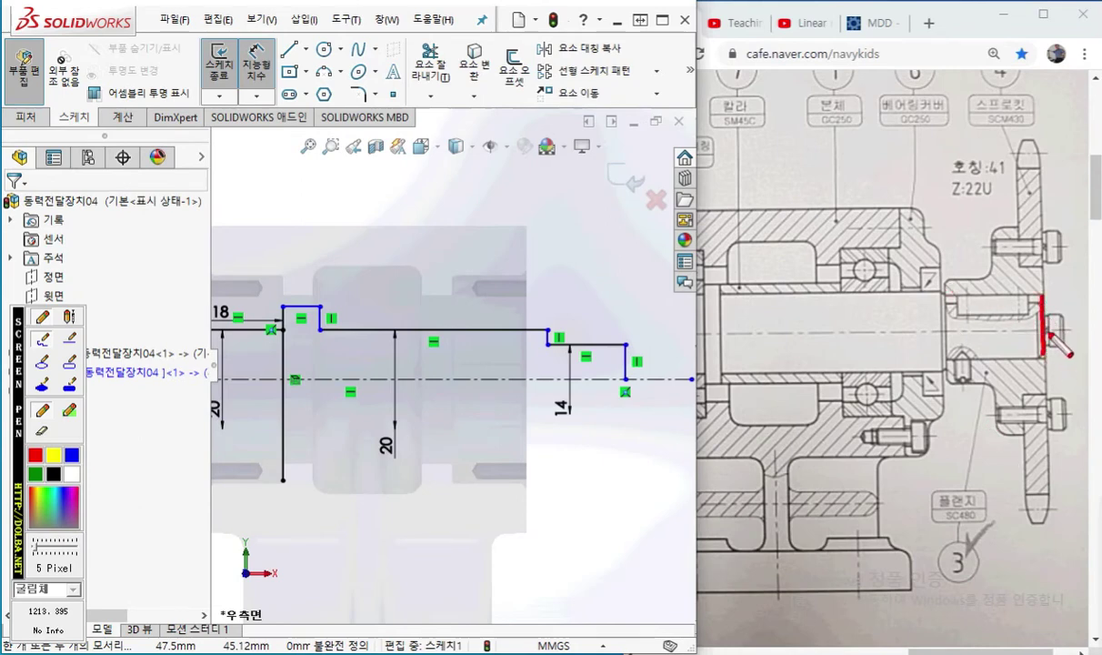
pyautogui.hotkey('ctrl', 'shift', 'p')
pyautogui.click(1051, 277)
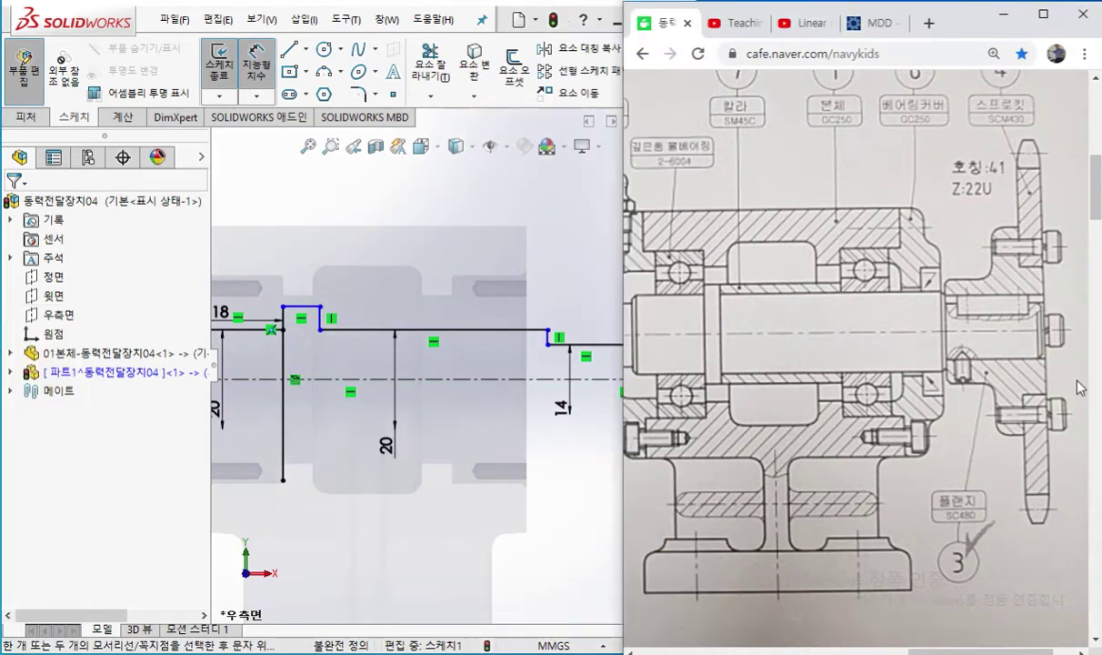
pyautogui.keyDown('ctrl'); pyautogui.scroll(4, 1011, 368); pyautogui.keyUp('ctrl')
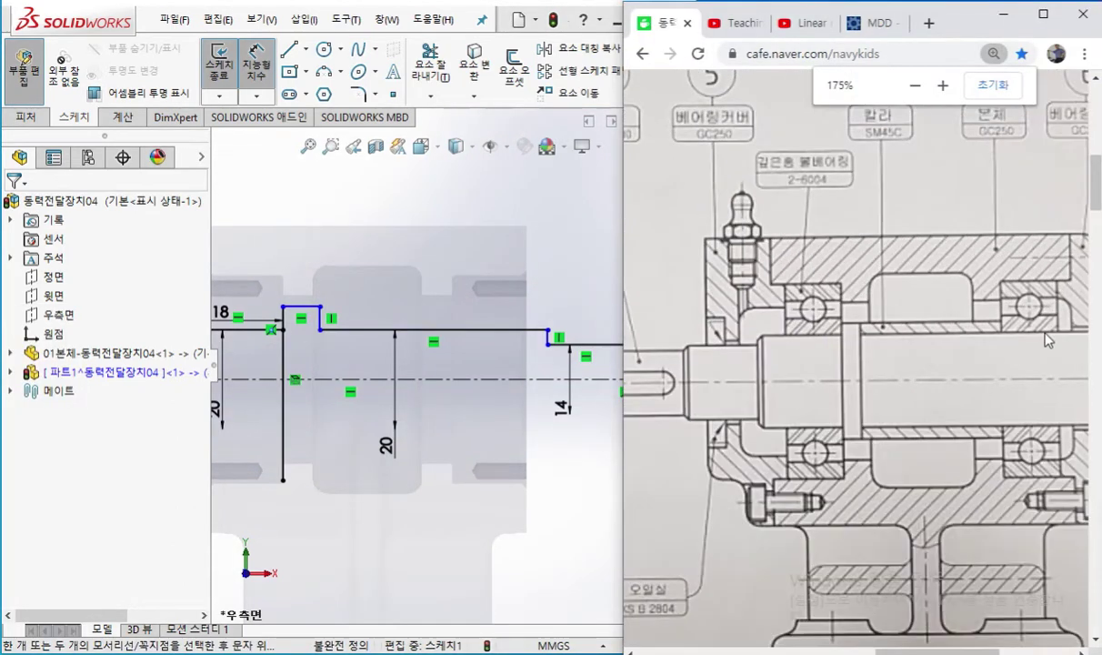
pyautogui.keyDown('ctrl'); pyautogui.scroll(1, 1049, 340); pyautogui.keyUp('ctrl')
pyautogui.moveTo(896, 651); pyautogui.dragTo(1000, 644)
# Mark the flange's outer face and the shaft's end section on the reference drawing, and note the section's length as 24
pyautogui.hotkey('ctrl', 'shift', 'p')
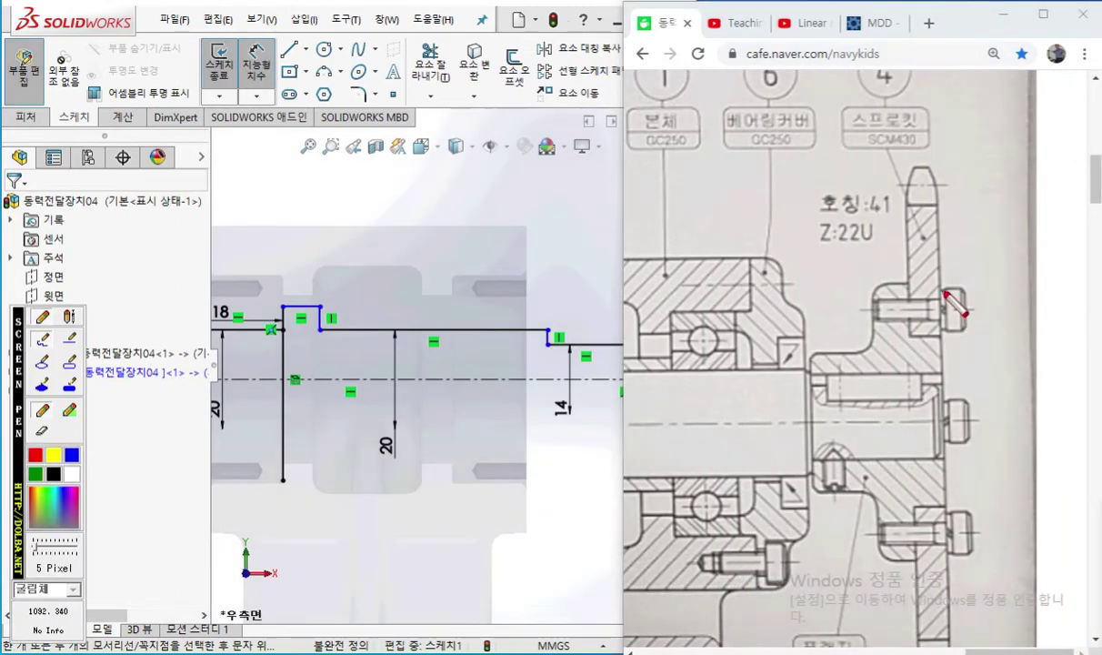
pyautogui.moveTo(940, 277); pyautogui.dragTo(949, 497)
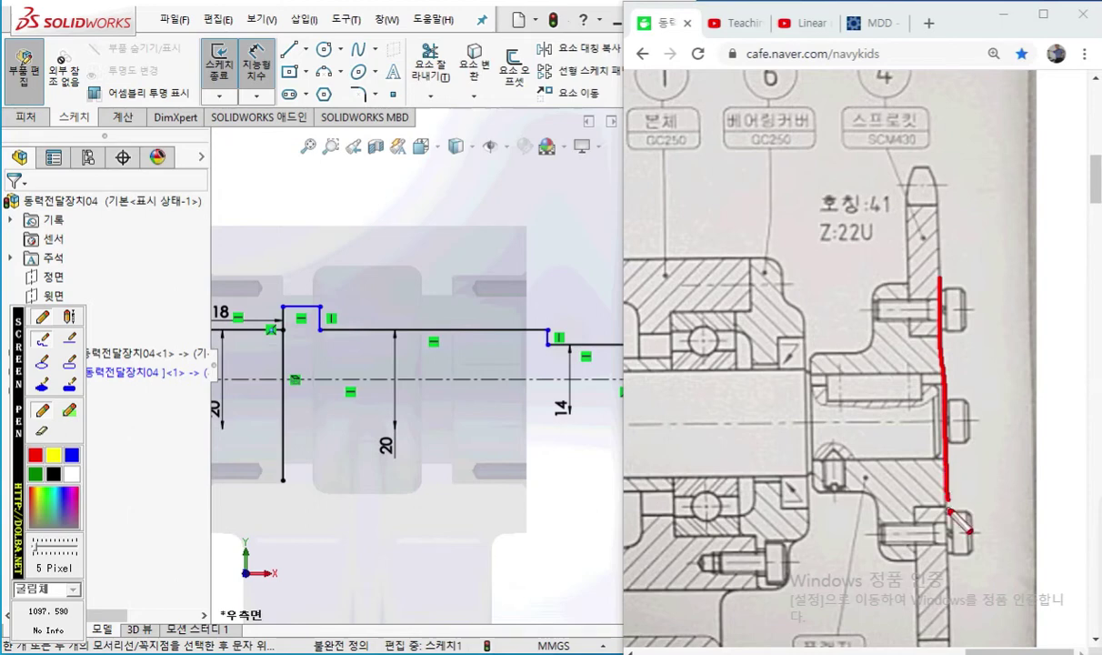
pyautogui.click(72, 456)
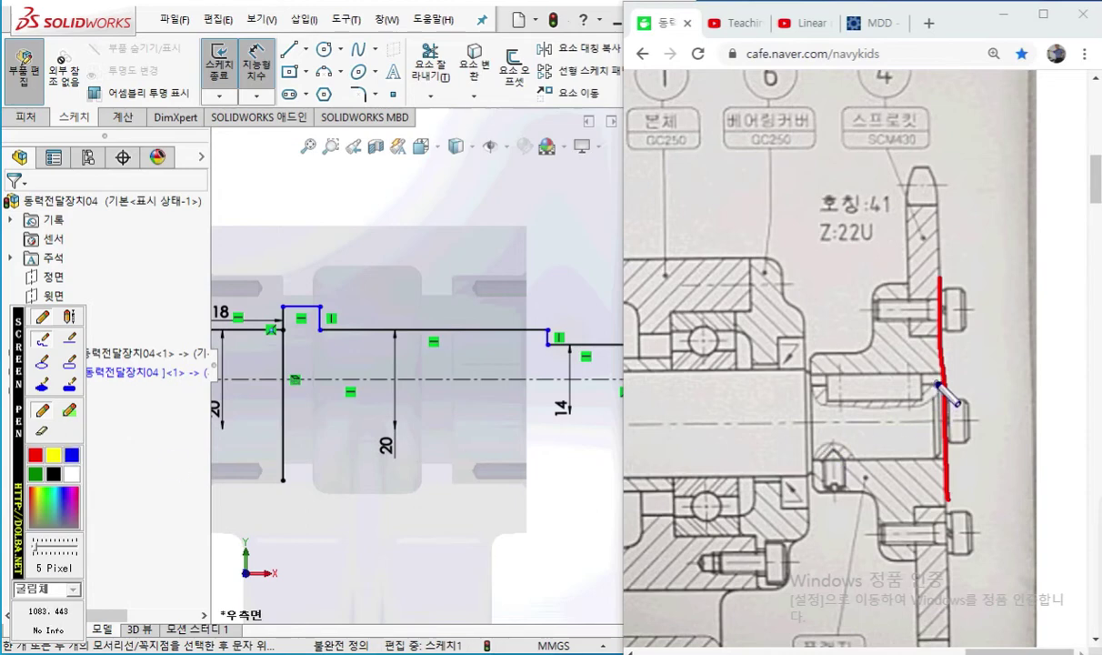
pyautogui.moveTo(940, 418); pyautogui.dragTo(942, 433)
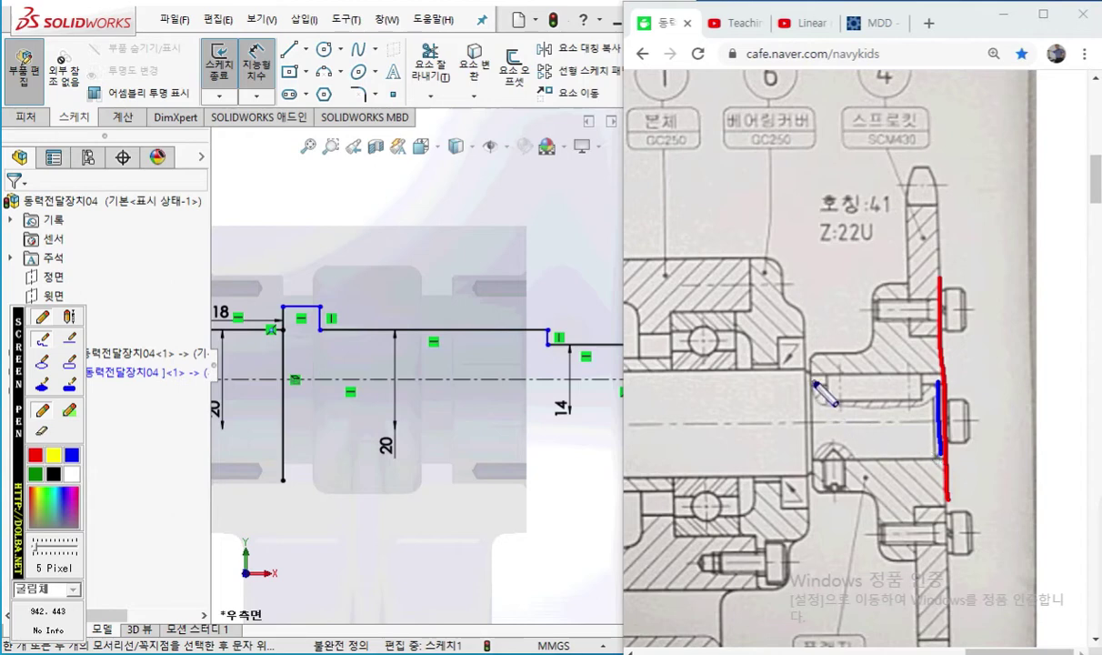
pyautogui.moveTo(812, 382)
pyautogui.mouseDown()
pyautogui.moveTo(815, 469)
pyautogui.moveTo(924, 442)
pyautogui.mouseUp()
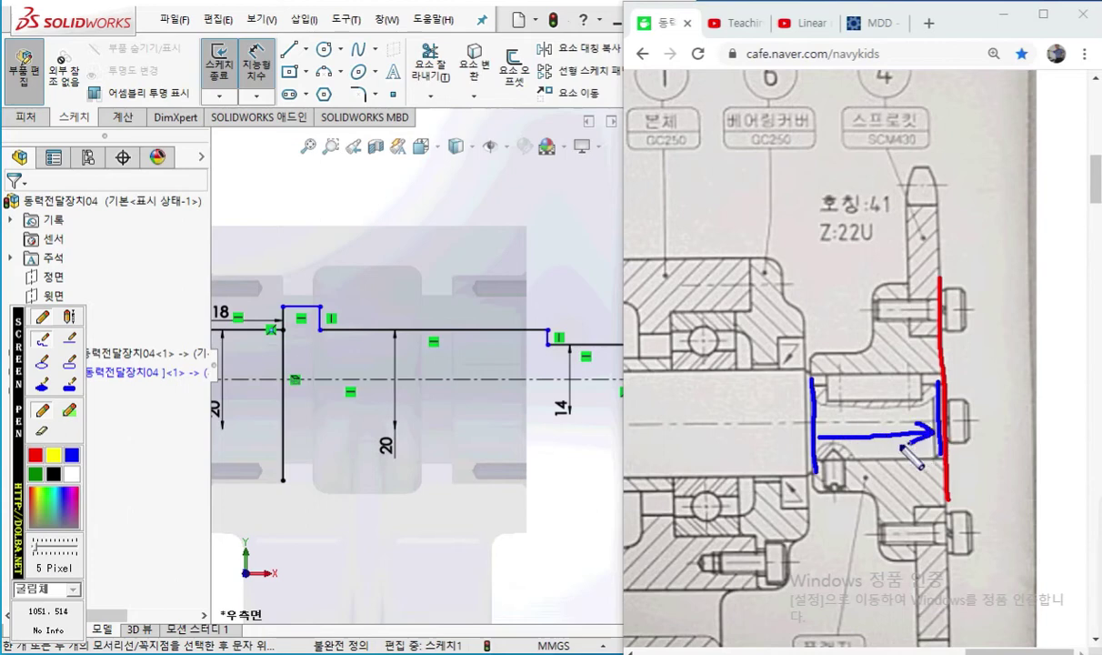
pyautogui.moveTo(832, 425); pyautogui.dragTo(830, 443)
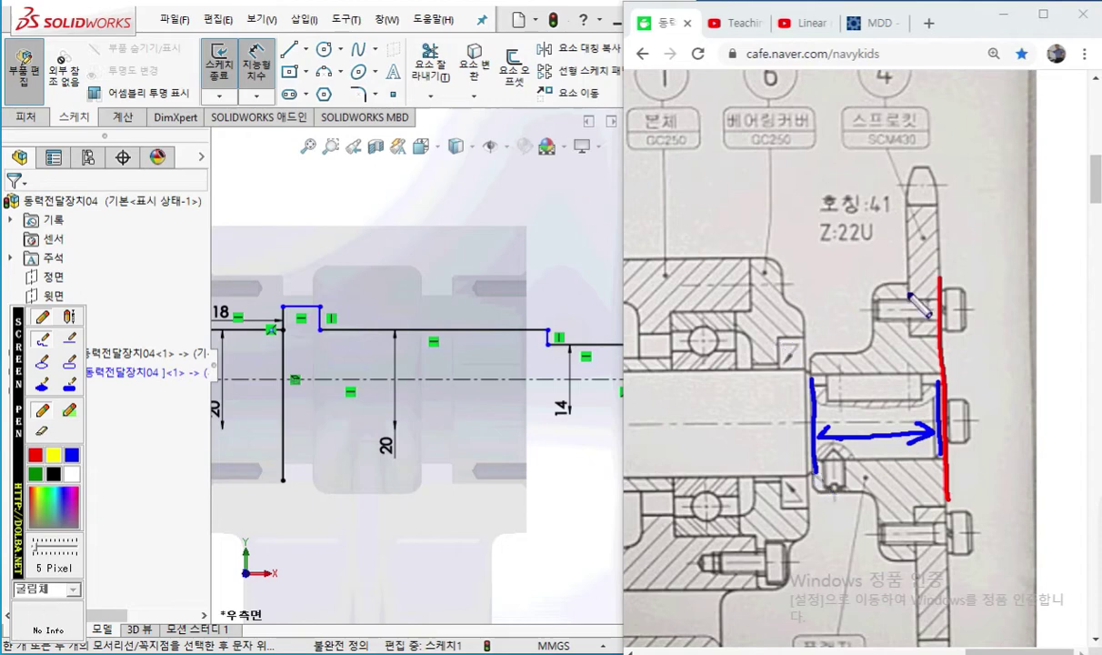
pyautogui.moveTo(842, 400)
pyautogui.mouseDown()
pyautogui.moveTo(871, 416)
pyautogui.moveTo(902, 411)
pyautogui.moveTo(898, 420)
pyautogui.mouseUp()
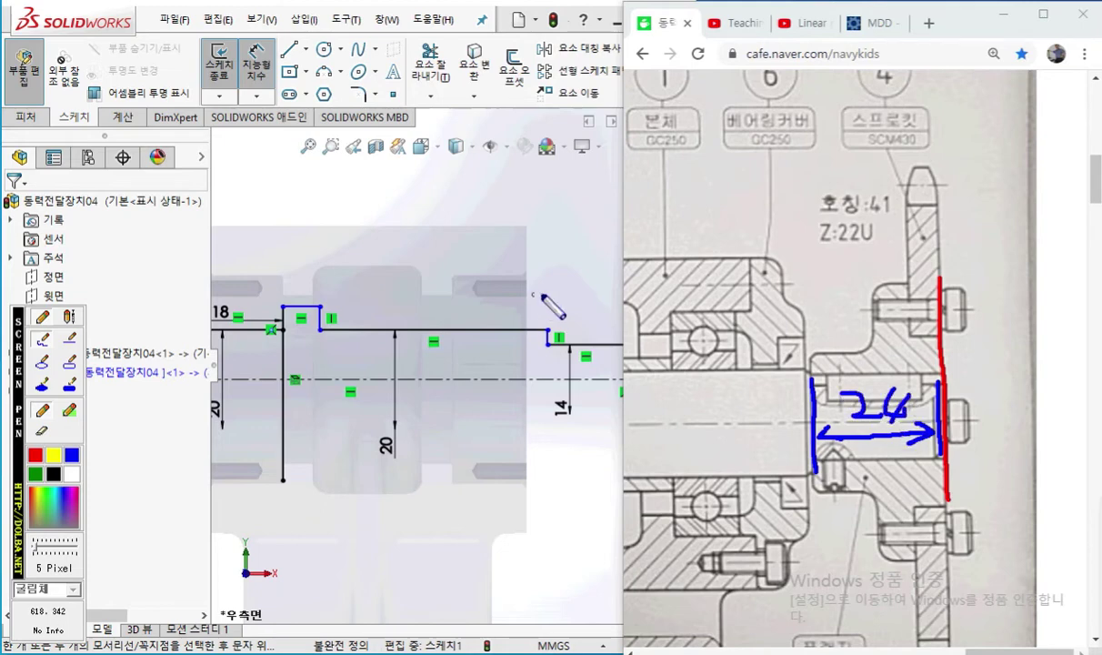
pyautogui.press('Escape')
# Dimension the length of the shaft's 14 mm diameter end section inside the flange as 24 mm
pyautogui.click(555, 304)
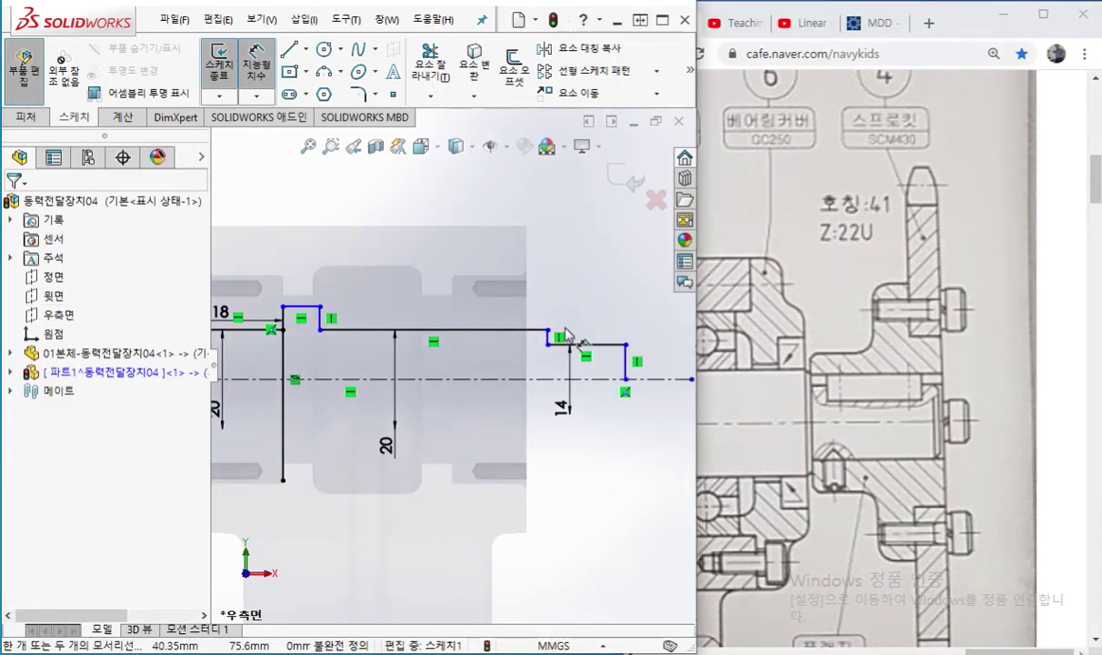
pyautogui.click(547, 345)
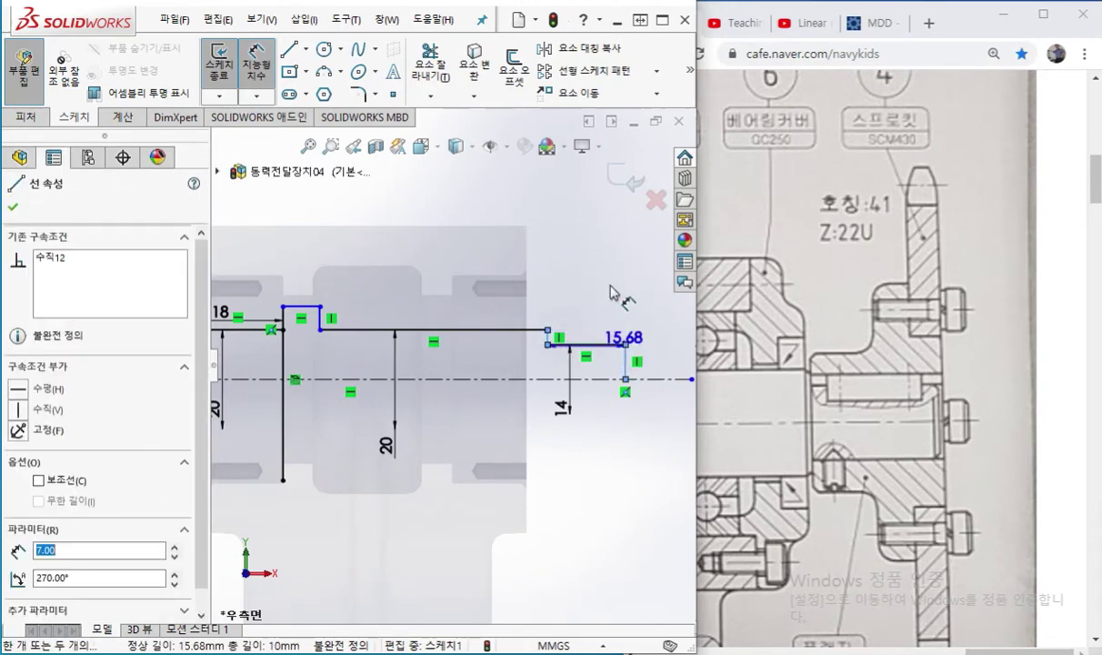
pyautogui.click(591, 309)
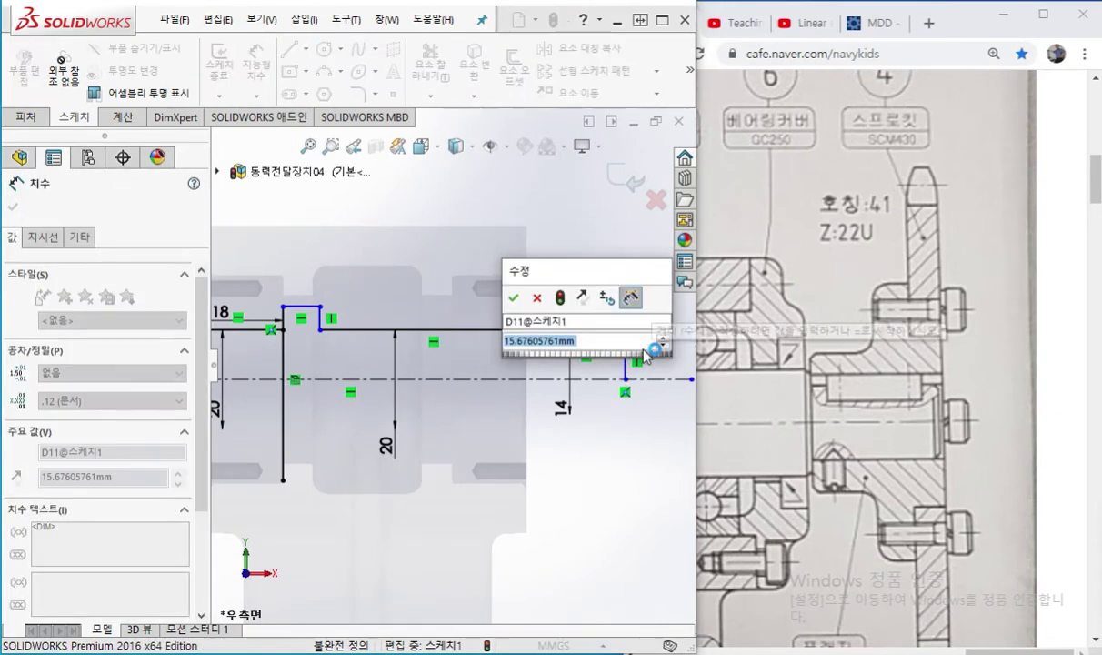
pyautogui.write('24')
pyautogui.press('Return')
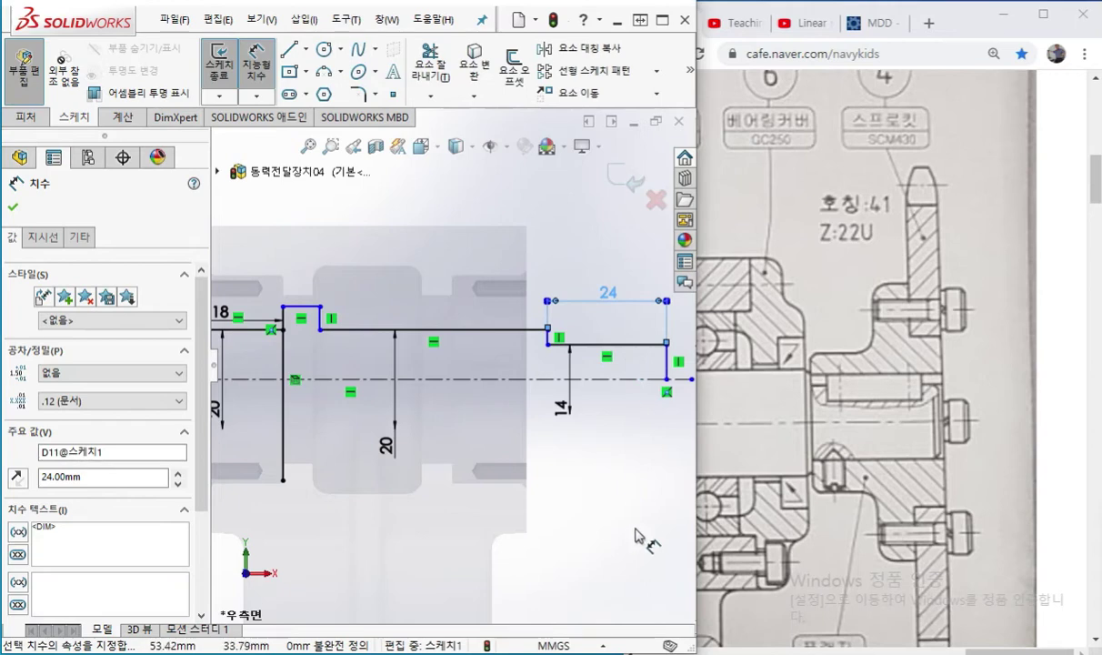
pyautogui.click(589, 466)
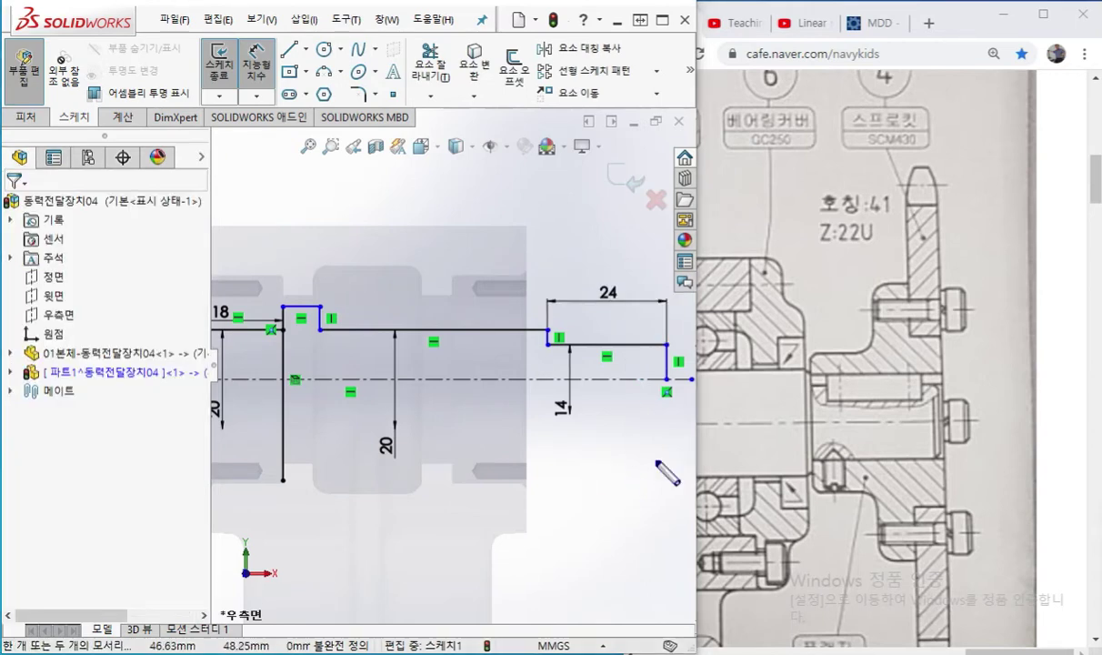
# On the reference drawing, mark the span of the shaft section from the collar to the shoulder beside the flange
pyautogui.moveTo(982, 650); pyautogui.dragTo(942, 651)
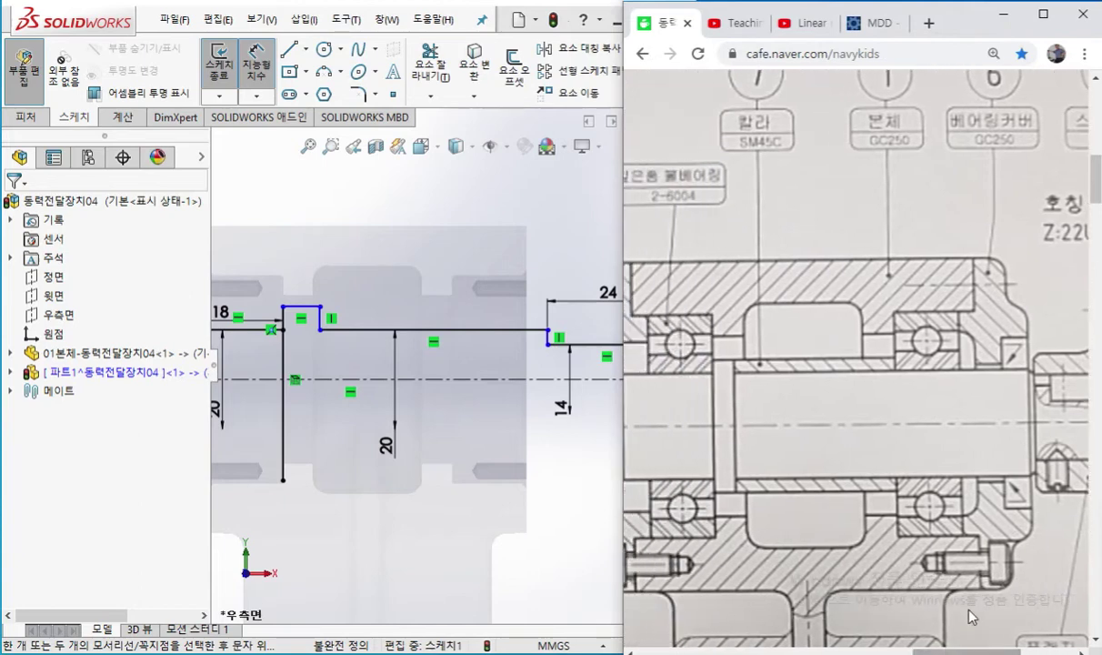
pyautogui.middleClick(987, 359)
pyautogui.moveTo(1038, 354); pyautogui.dragTo(1034, 480)
pyautogui.moveTo(735, 351); pyautogui.dragTo(735, 492)
pyautogui.moveTo(1028, 395)
pyautogui.mouseDown()
pyautogui.moveTo(741, 398)
pyautogui.moveTo(768, 385)
pyautogui.moveTo(771, 411)
pyautogui.moveTo(1031, 400)
pyautogui.moveTo(1002, 401)
pyautogui.mouseUp()
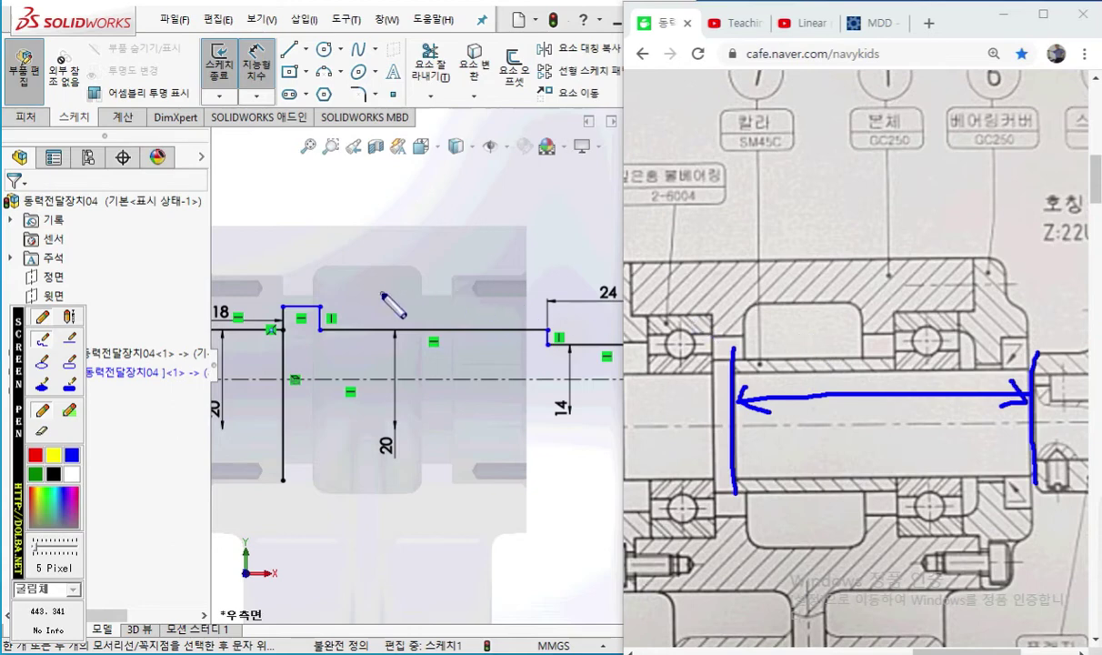
pyautogui.press('Escape')
# Dimension the distance between the collar's vertical edge and the flange-side shoulder as 56 mm
pyautogui.click(549, 336)
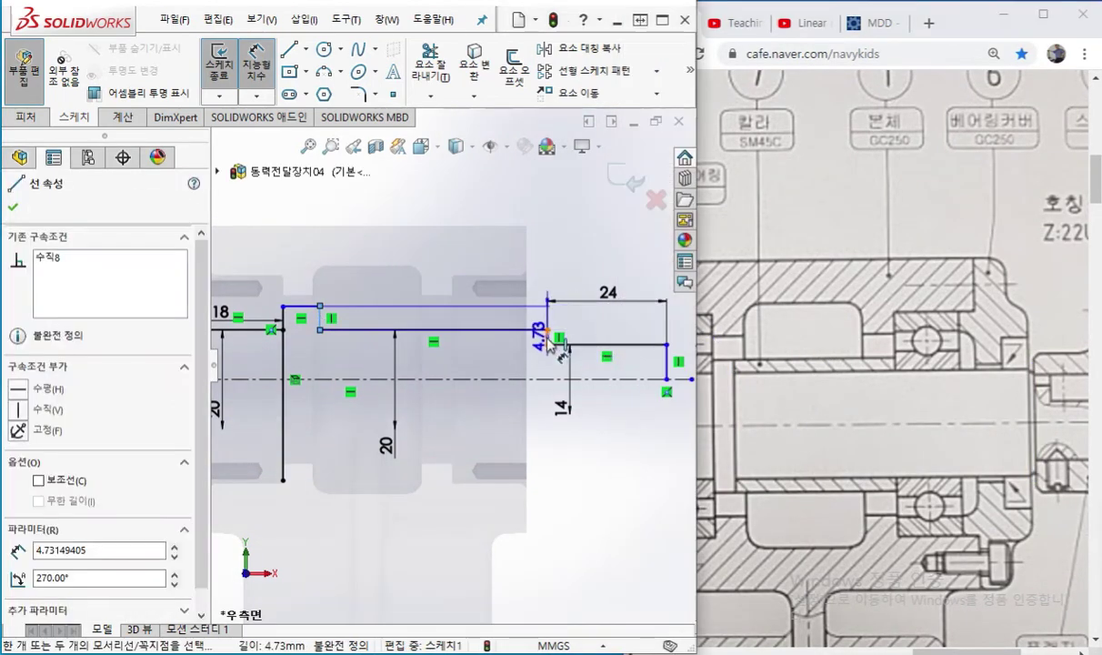
pyautogui.click(319, 318)
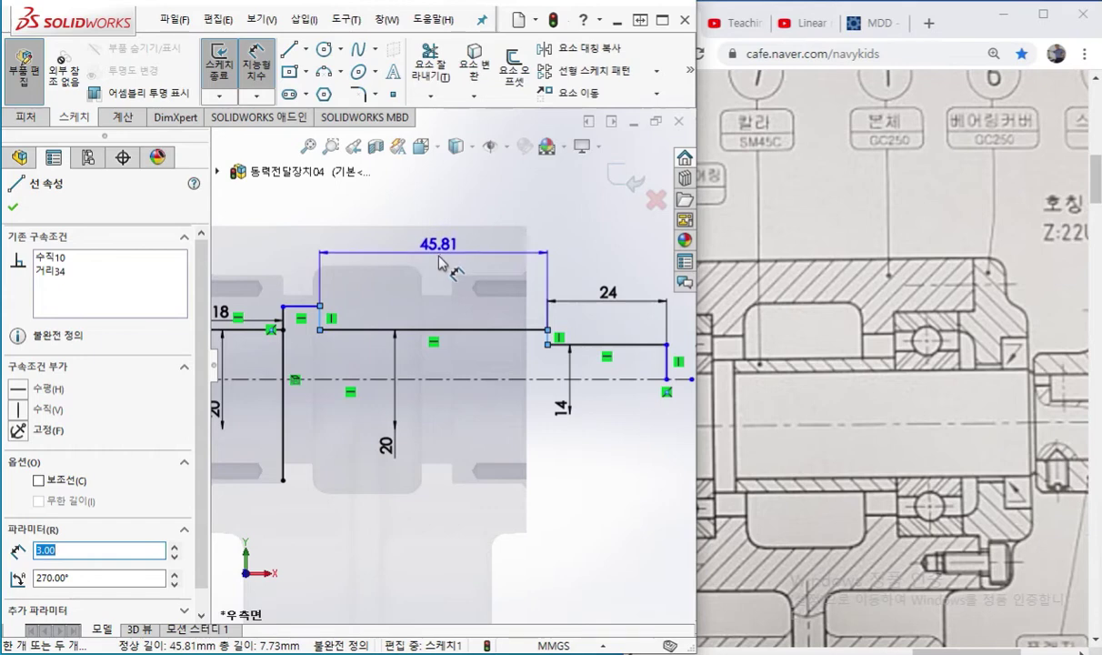
pyautogui.click(440, 263)
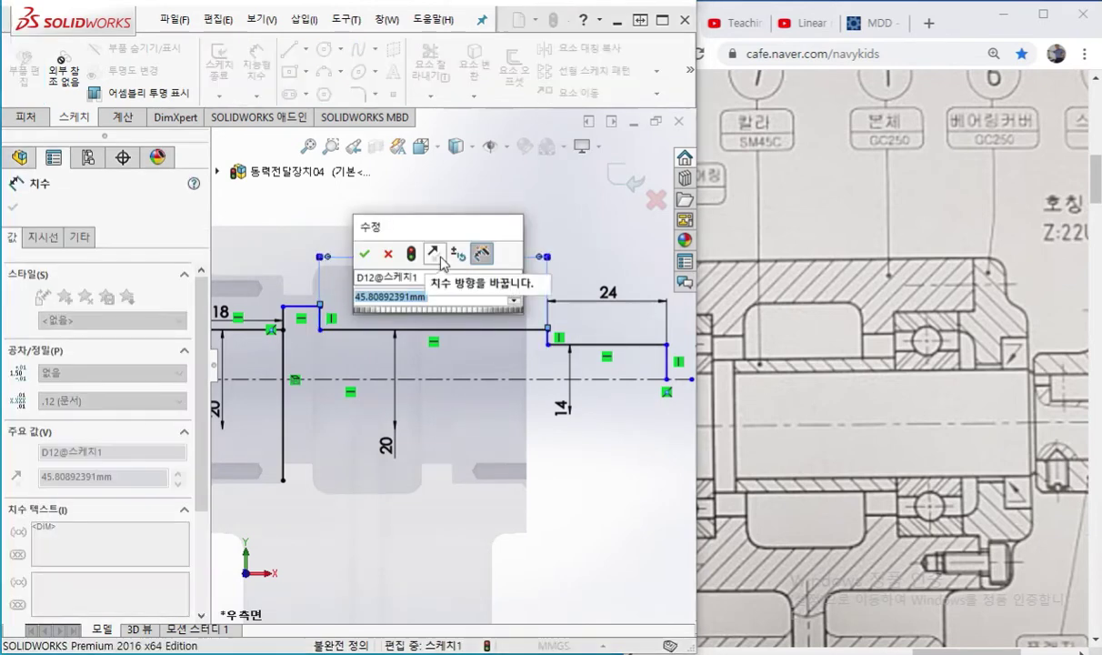
pyautogui.write('14')
pyautogui.press('Escape')
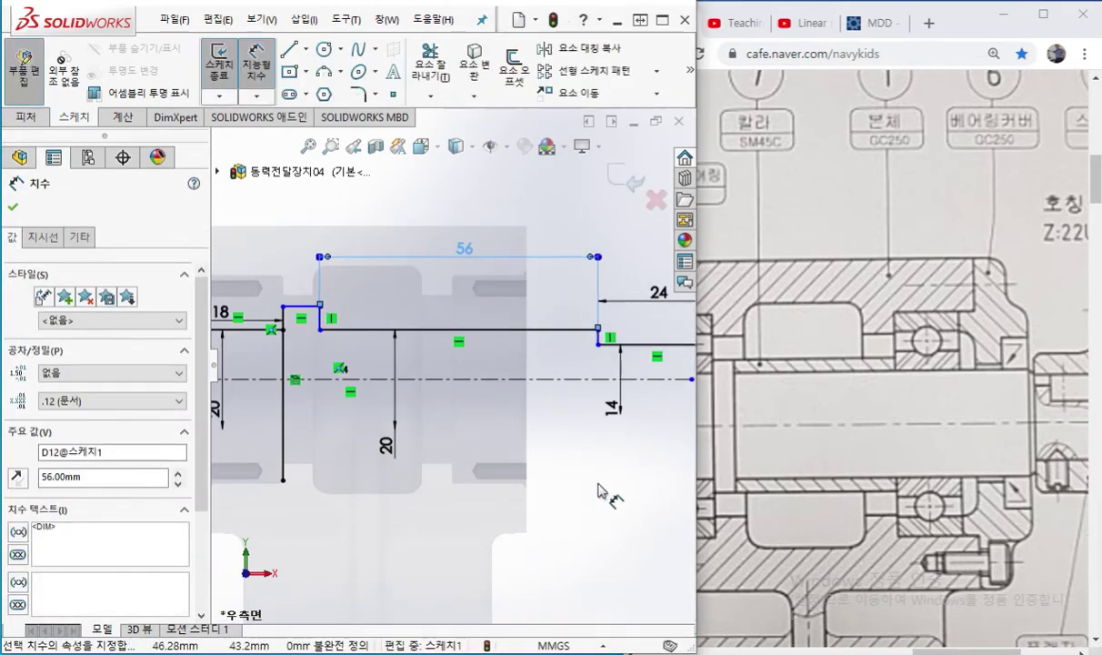
pyautogui.press('Escape')
# Leave the dimension command and stretch the centerline's end out past the shaft's flange-side end face
pyautogui.scroll(3, 563, 473)
pyautogui.scroll(1, 552, 465)
pyautogui.scroll(-1, 556, 462)
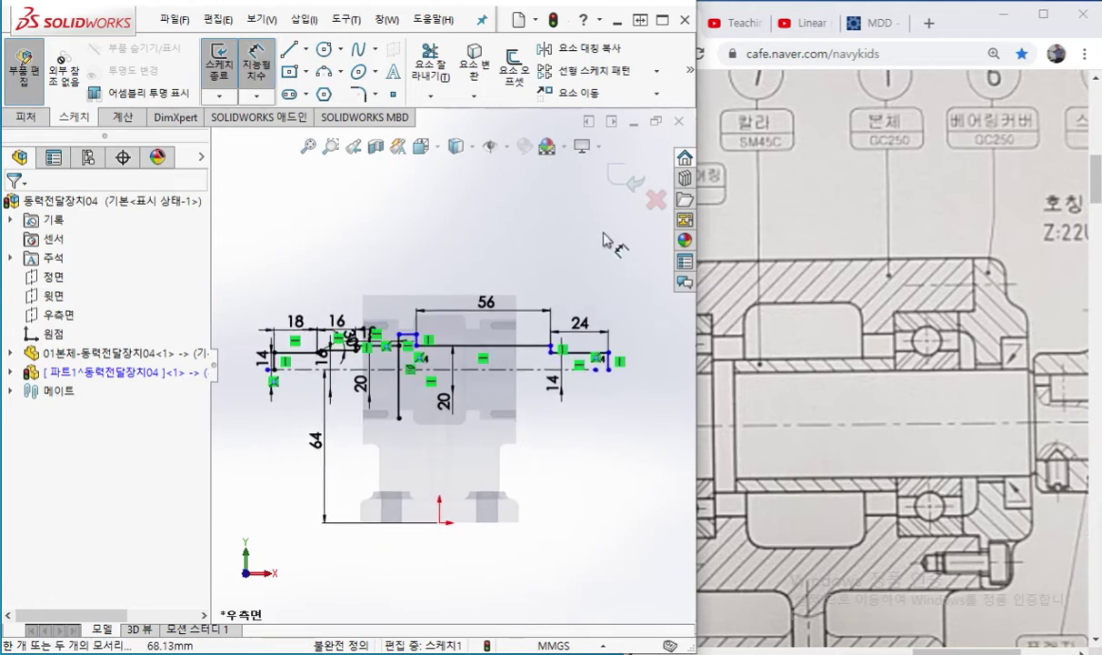
pyautogui.rightClick(495, 199)
pyautogui.click(539, 269)
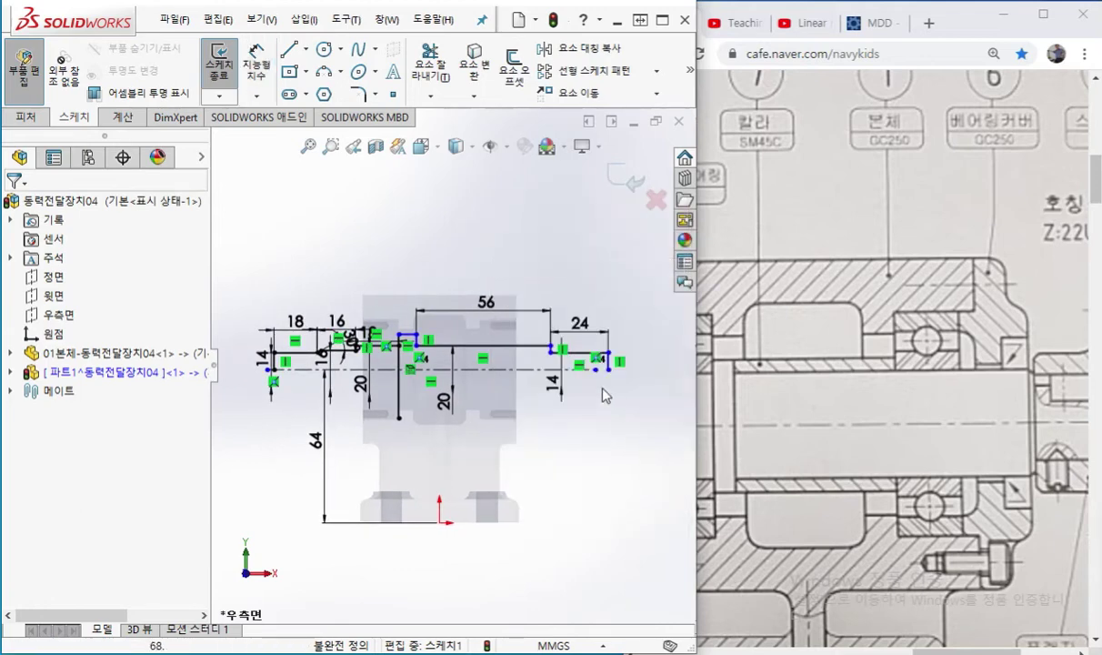
pyautogui.click(647, 370)
pyautogui.click(551, 455)
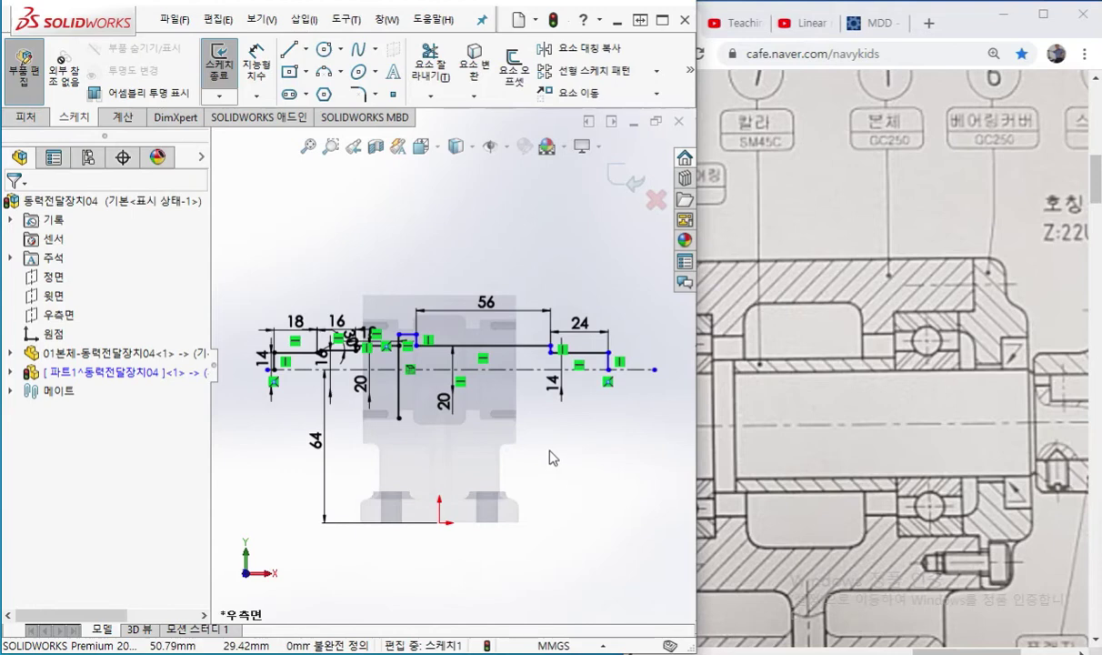
# Mark the overall length between the shaft profile's two end faces, note it as 136, and circle the collar
pyautogui.moveTo(273, 362); pyautogui.dragTo(273, 234)
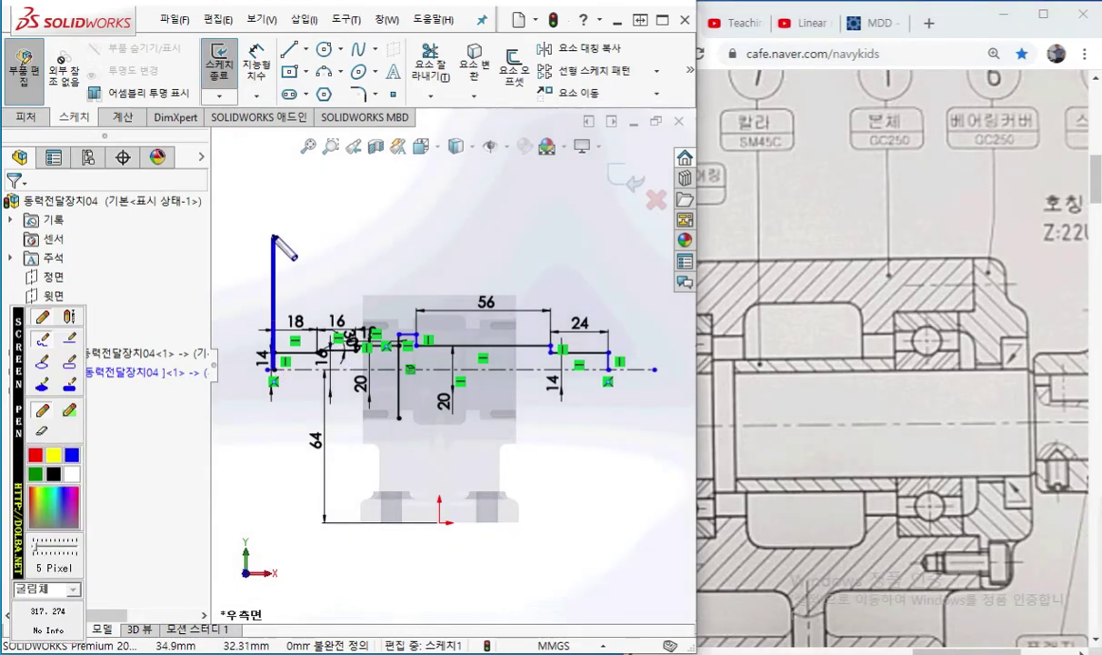
pyautogui.click(35, 454)
pyautogui.moveTo(273, 365); pyautogui.dragTo(276, 247)
pyautogui.moveTo(607, 368); pyautogui.dragTo(596, 220)
pyautogui.moveTo(299, 261); pyautogui.dragTo(604, 263)
pyautogui.moveTo(604, 262); pyautogui.dragTo(573, 277)
pyautogui.moveTo(298, 262); pyautogui.dragTo(252, 262)
pyautogui.moveTo(318, 242); pyautogui.dragTo(251, 263)
pyautogui.moveTo(251, 263); pyautogui.dragTo(298, 275)
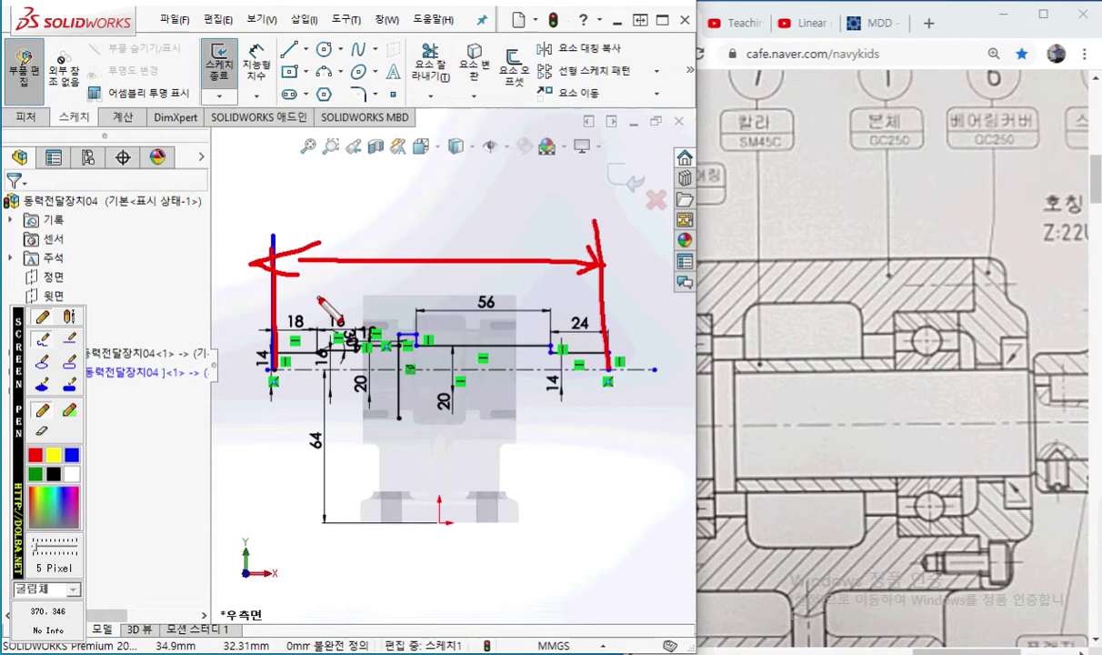
pyautogui.moveTo(416, 238); pyautogui.dragTo(411, 252)
pyautogui.moveTo(420, 201)
pyautogui.mouseDown()
pyautogui.moveTo(446, 223)
pyautogui.moveTo(425, 249)
pyautogui.mouseUp()
pyautogui.moveTo(482, 195); pyautogui.dragTo(467, 238)
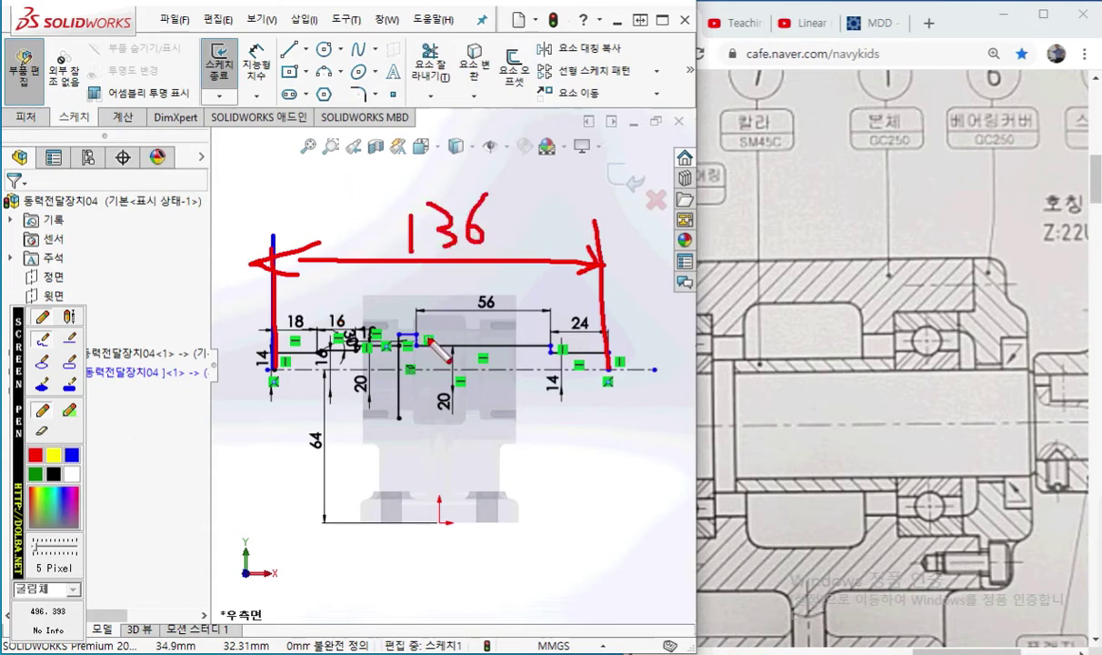
pyautogui.moveTo(421, 341)
pyautogui.mouseDown()
pyautogui.moveTo(393, 332)
pyautogui.moveTo(416, 320)
pyautogui.moveTo(420, 338)
pyautogui.mouseUp()
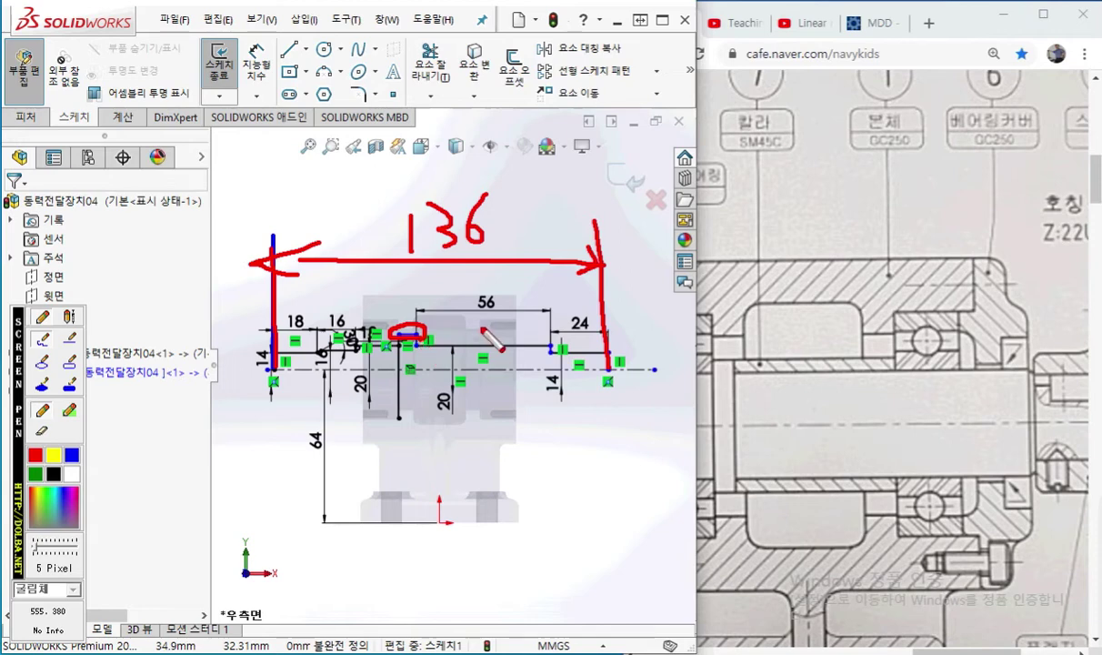
pyautogui.press('Escape')
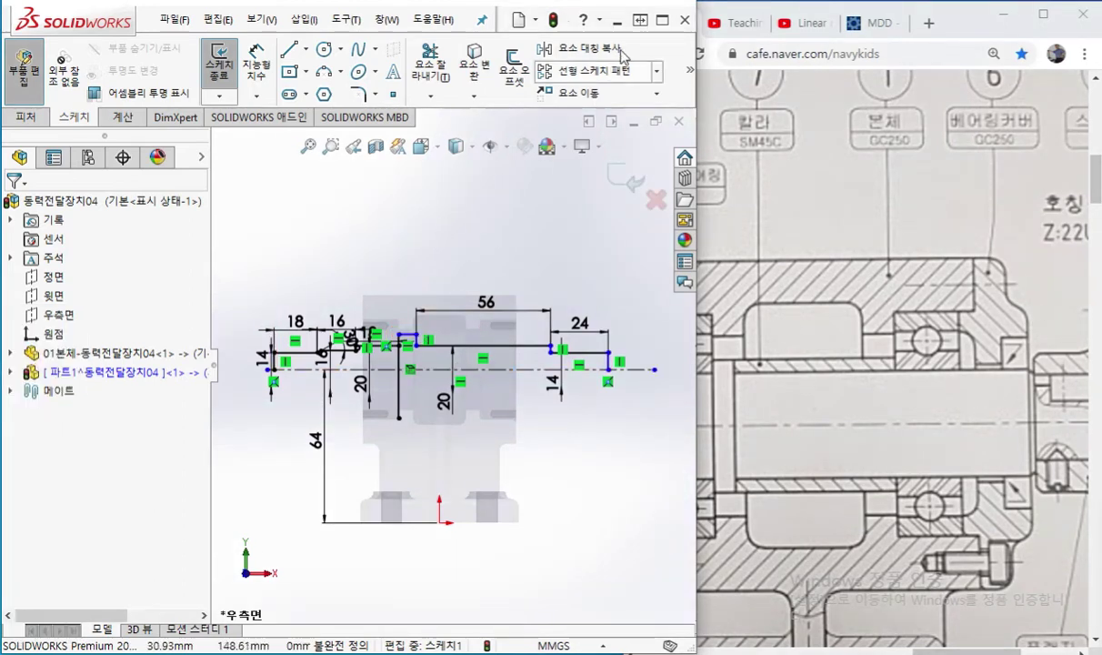
# Maximize the CAD window and dimension the shaft's overall length between its two end faces as 136 mm
pyautogui.click(661, 19)
pyautogui.scroll(-3, 694, 338)
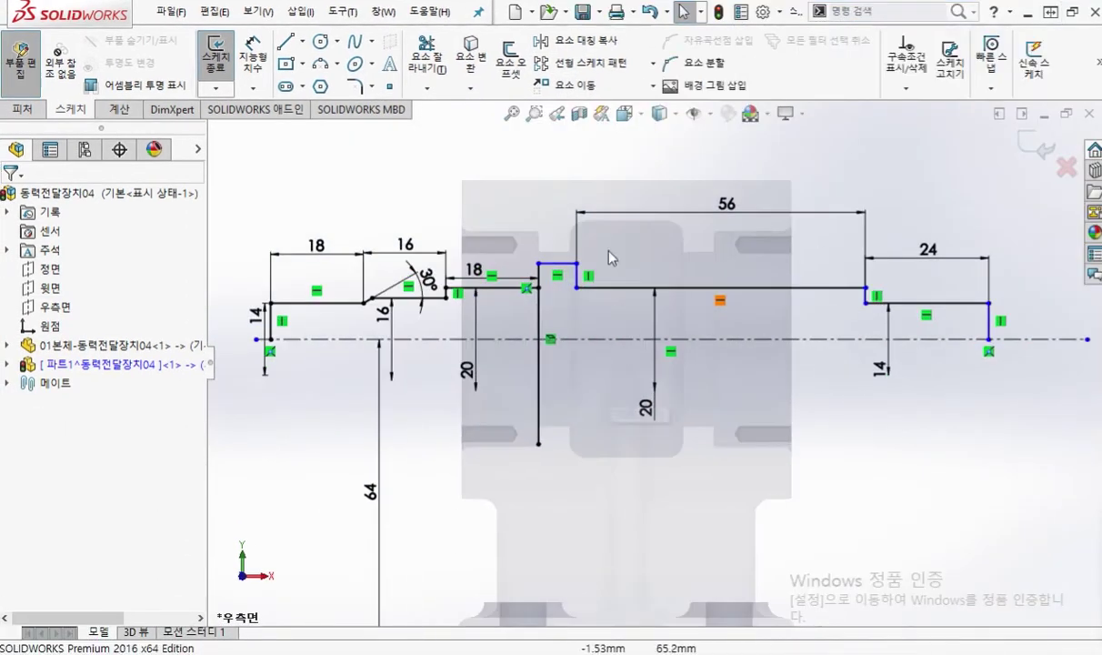
pyautogui.rightClick(470, 171)
pyautogui.click(588, 145)
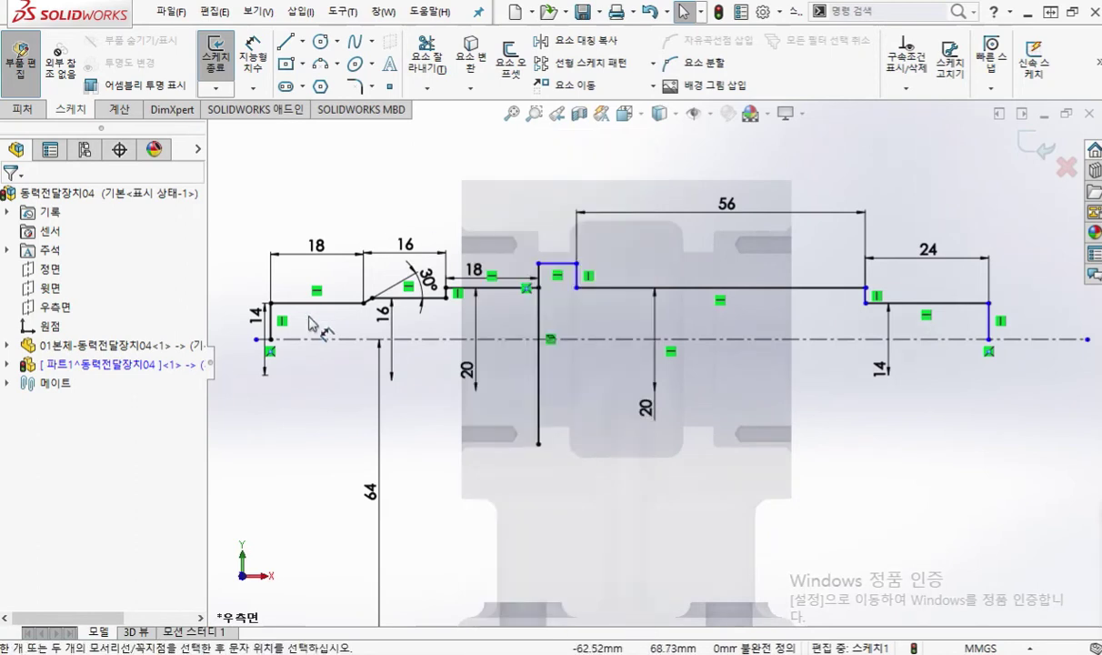
pyautogui.click(295, 326)
pyautogui.click(987, 320)
pyautogui.click(700, 197)
pyautogui.write('136')
pyautogui.press('Return')
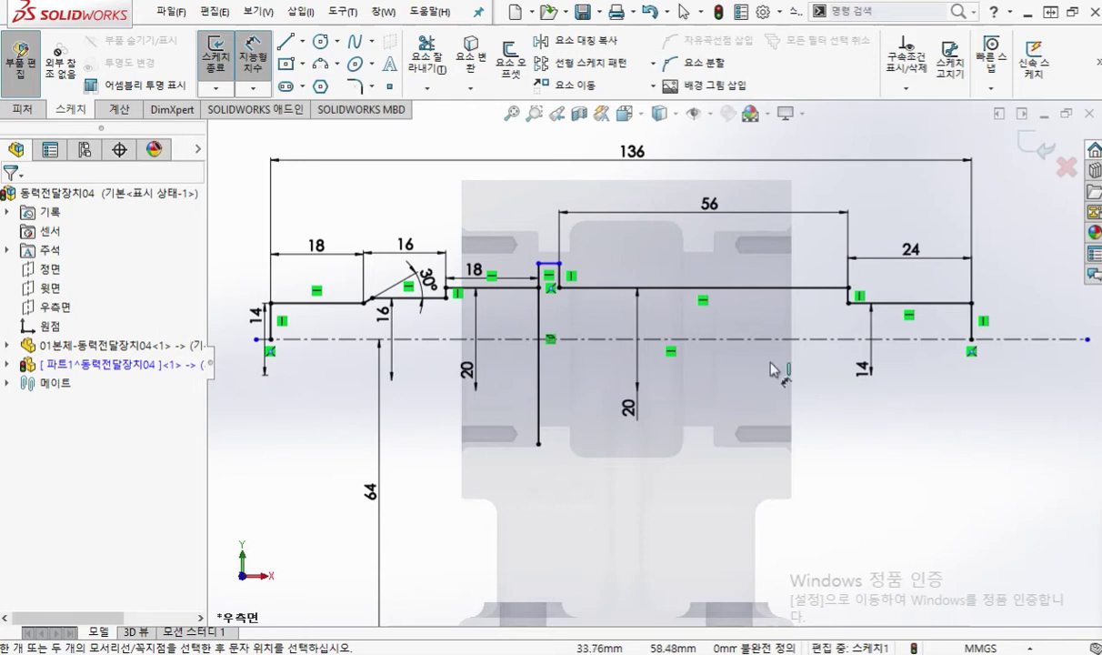
# Dimension the collar's upper edge to a 25 mm diameter about the centerline and leave the dimension command
pyautogui.click(549, 263)
pyautogui.click(566, 339)
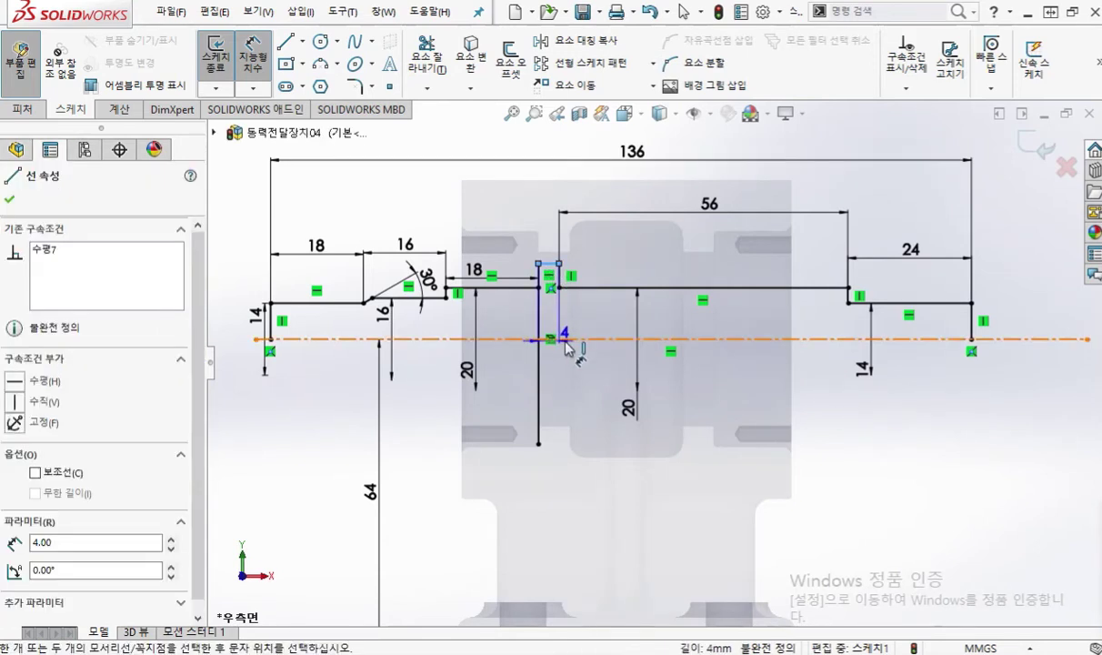
pyautogui.click(588, 371)
pyautogui.write('25')
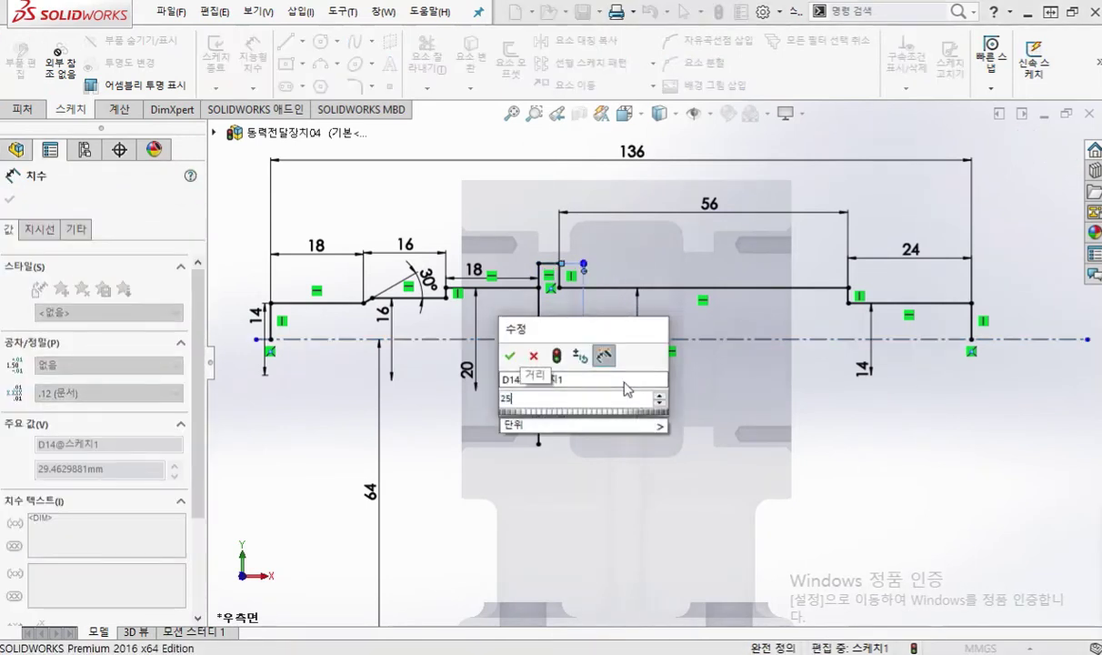
pyautogui.press('Escape')
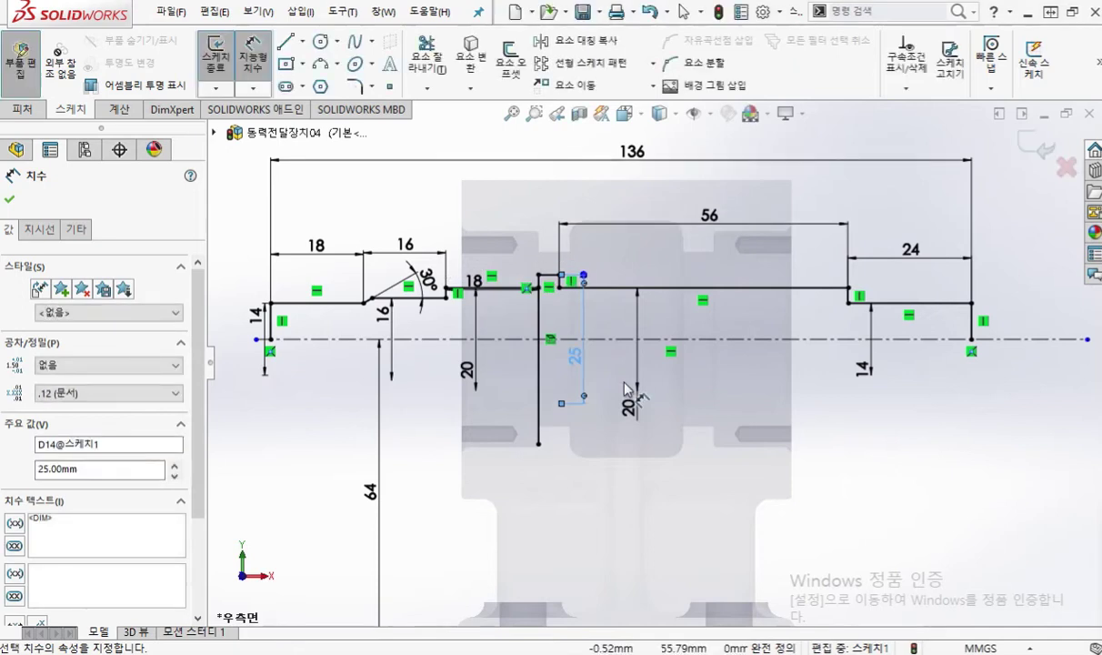
pyautogui.press('Escape')
pyautogui.rightClick(879, 472)
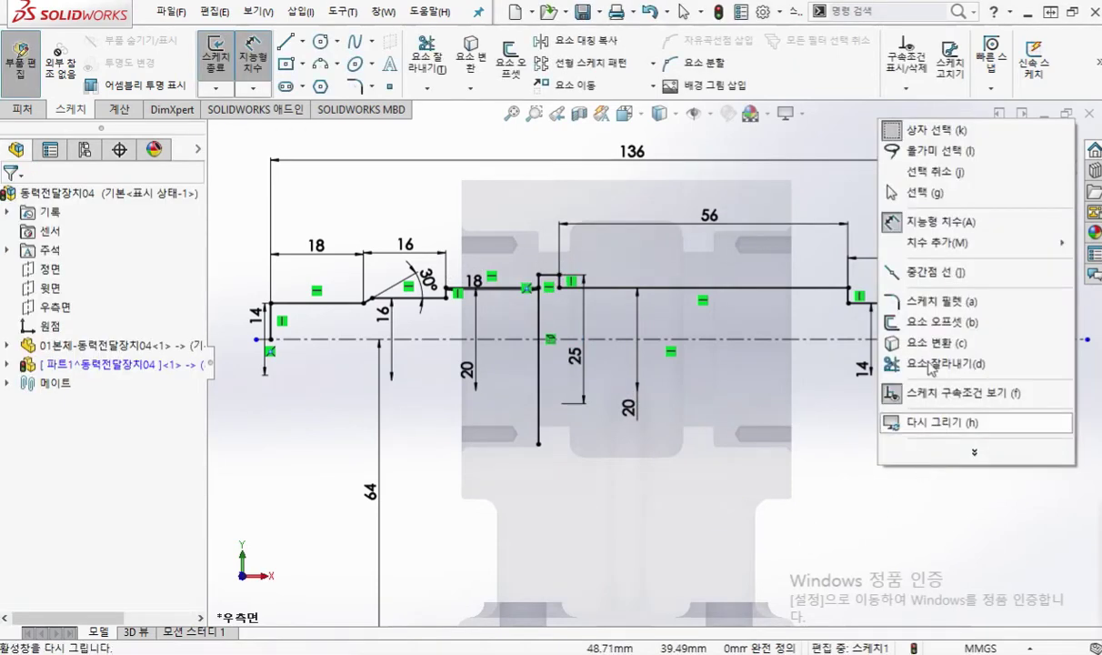
pyautogui.click(909, 191)
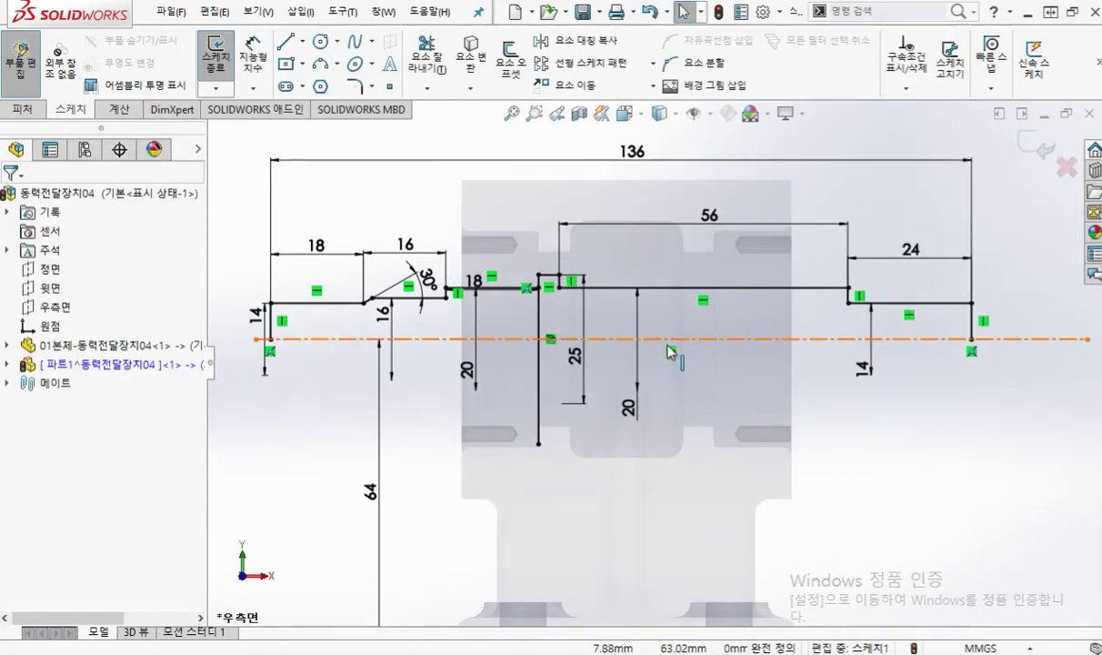
# Mark the excess vertical line that runs down from the collar across the centerline
pyautogui.scroll(-3, 623, 339)
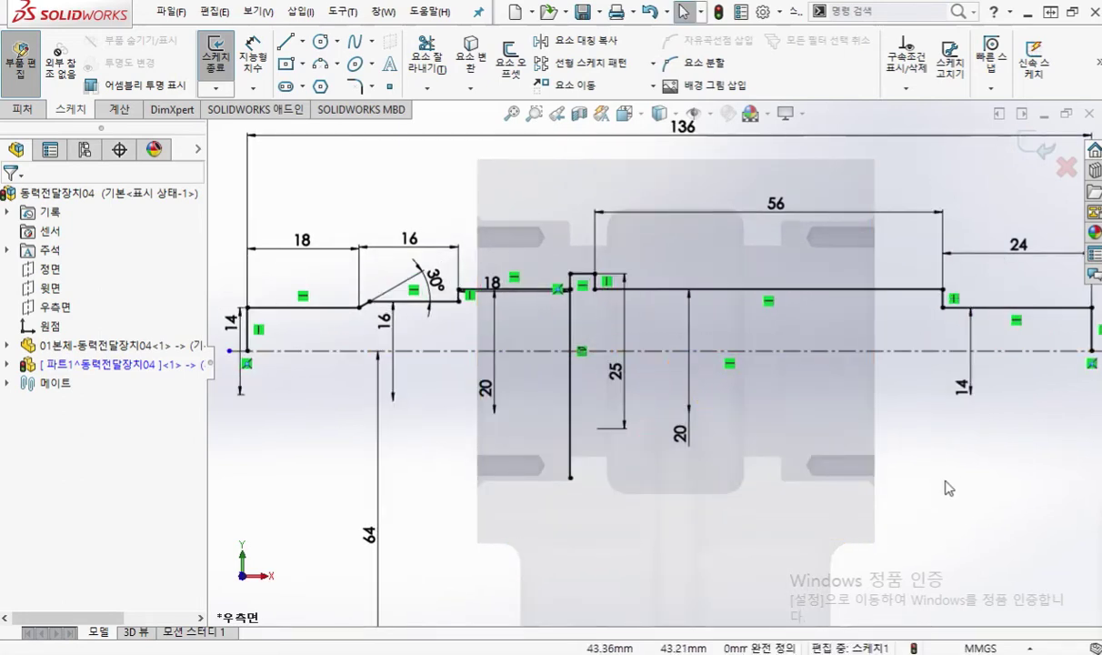
pyautogui.hotkey('ctrl', 'alt', 'p')
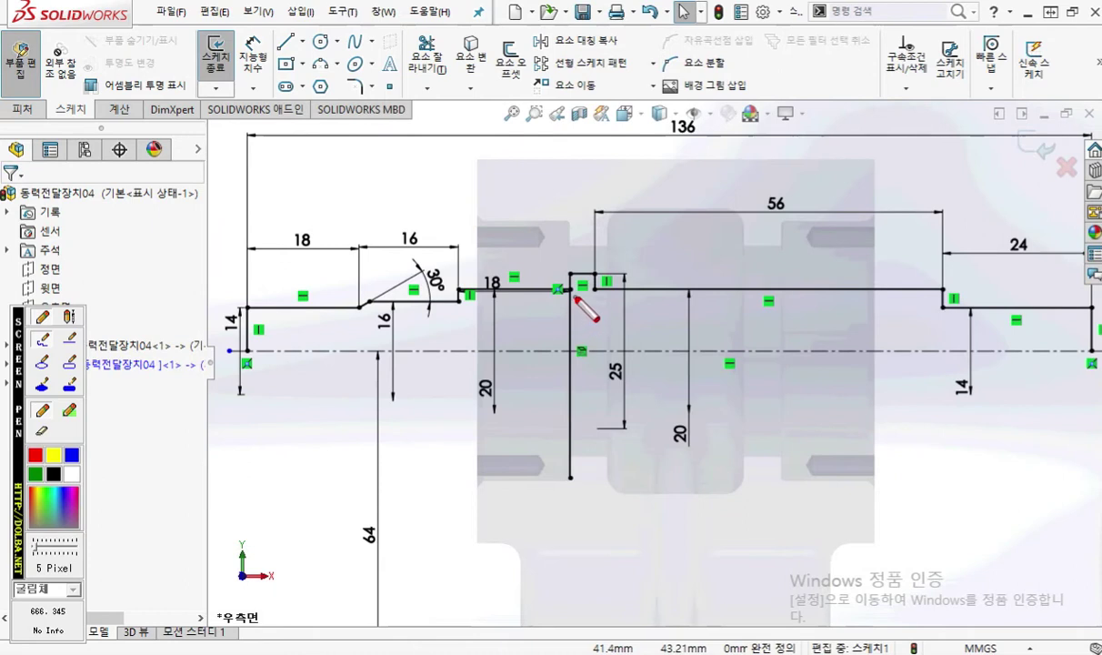
pyautogui.moveTo(570, 298); pyautogui.dragTo(568, 477)
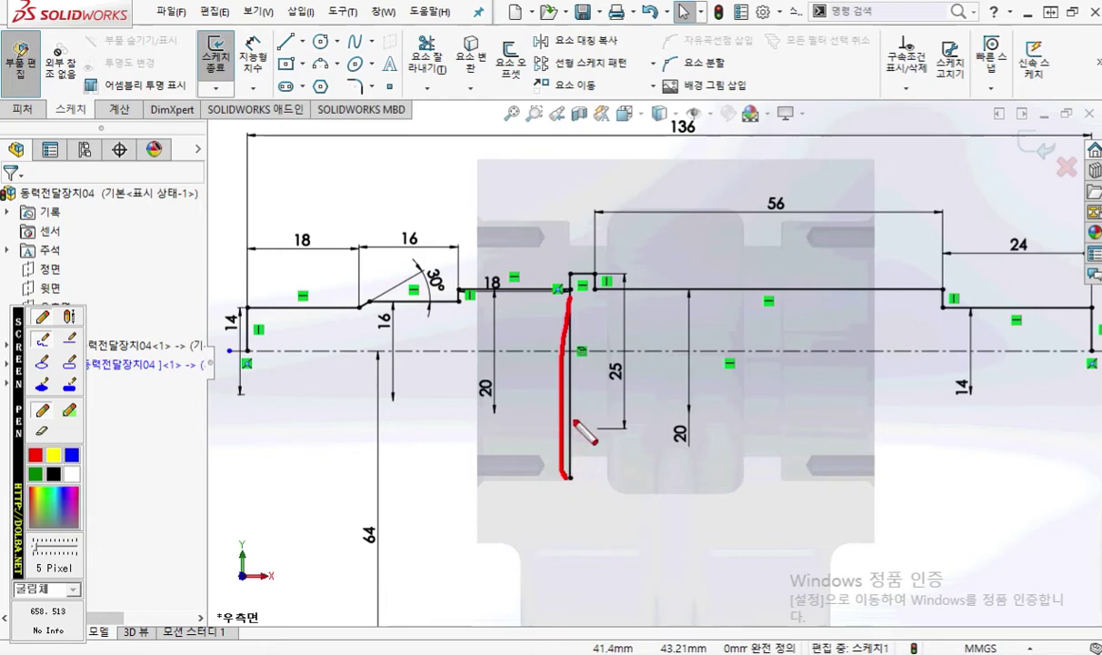
pyautogui.rightClick(565, 294)
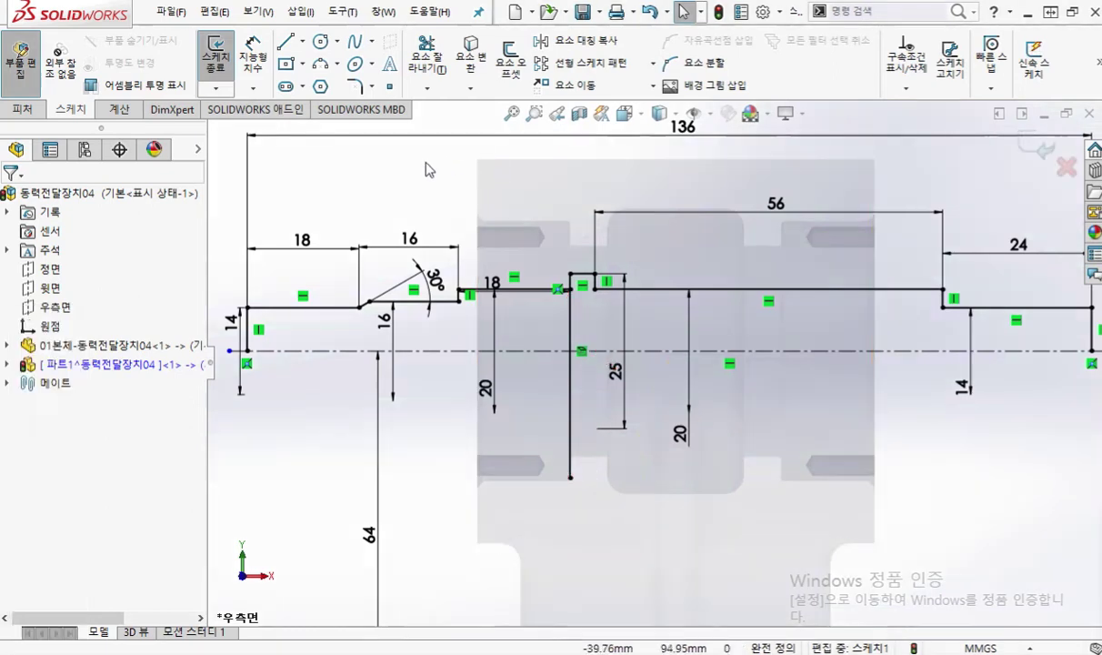
# Trim away the excess vertical line below the collar, both above and below the centerline
pyautogui.rightClick(437, 373)
pyautogui.click(480, 406)
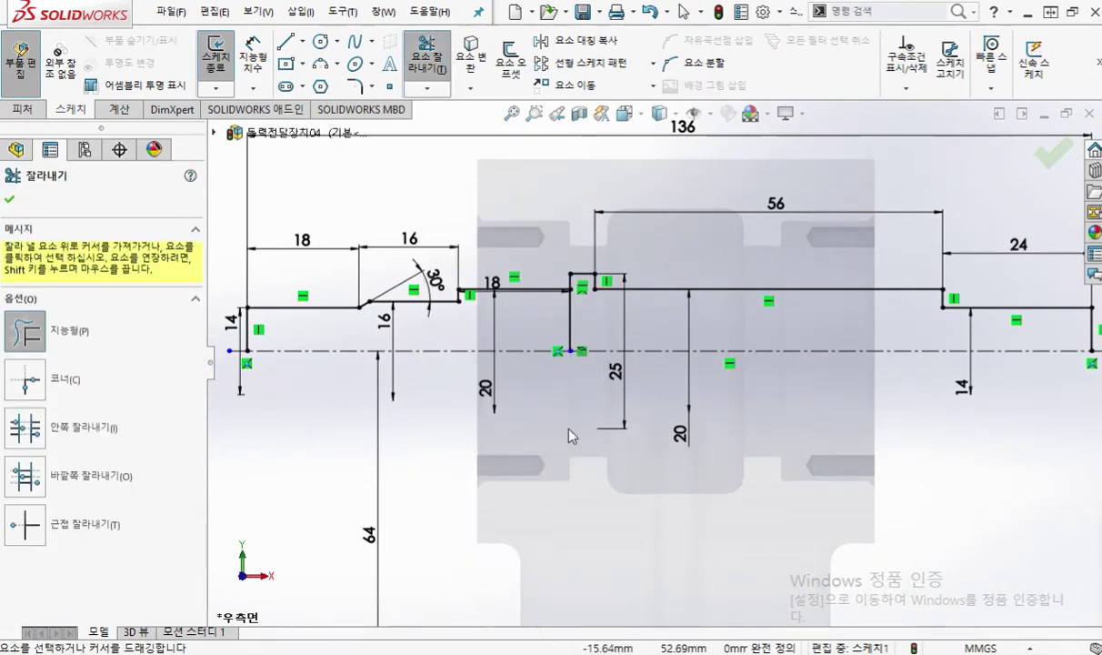
pyautogui.click(564, 340)
pyautogui.rightClick(541, 330)
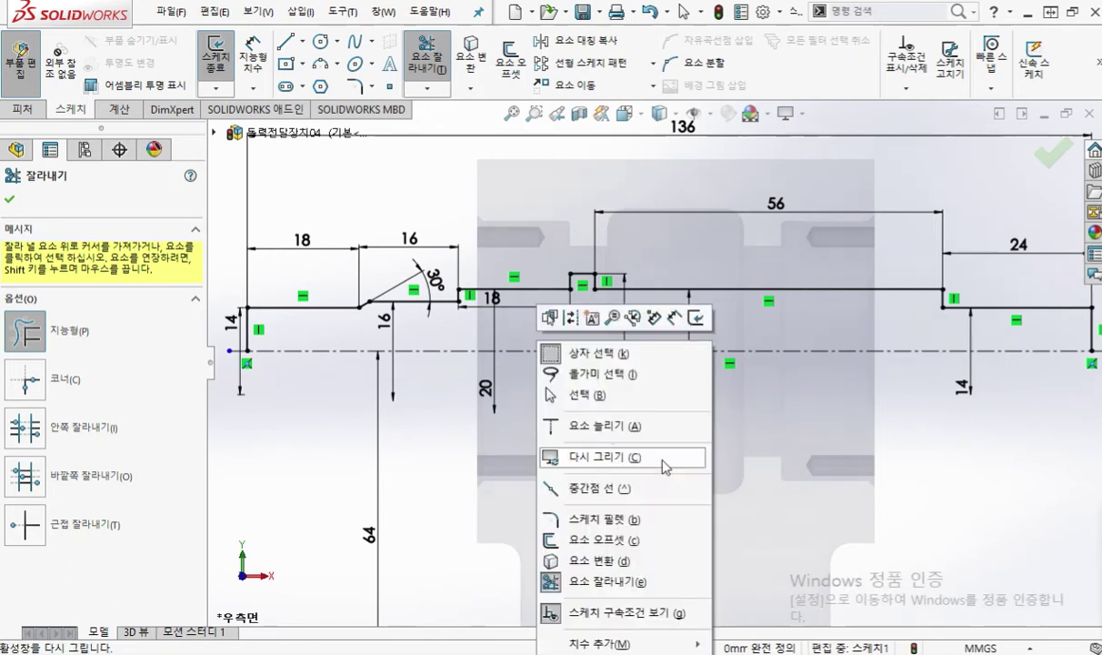
pyautogui.click(634, 394)
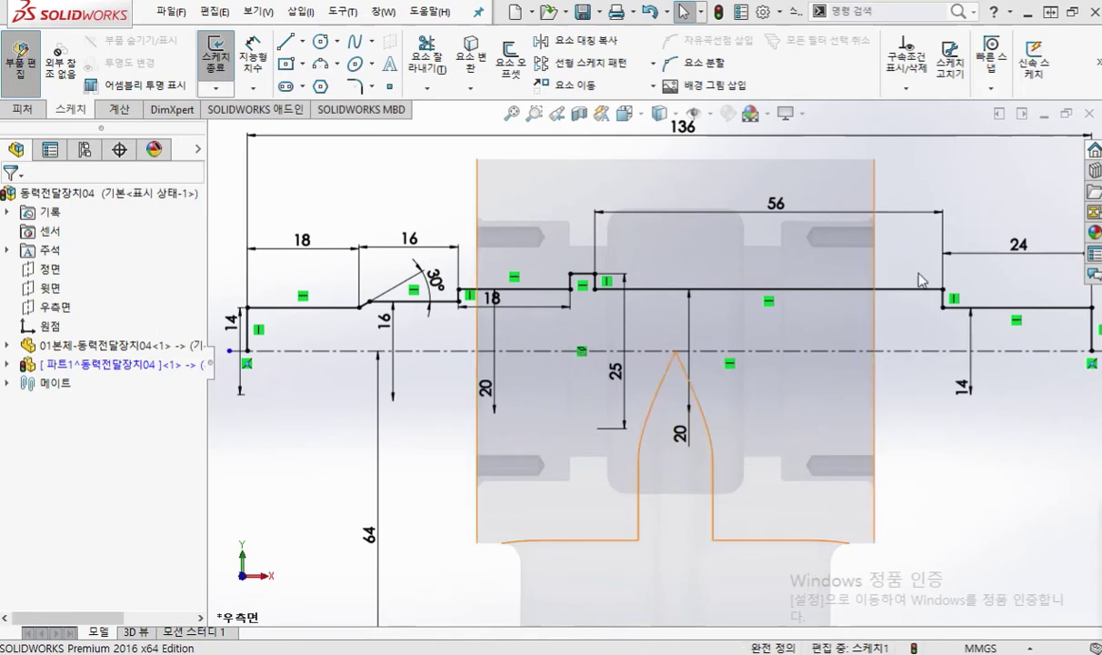
# Mark a sloped corner with the screen pen at the shoulder between the 56 mm and 24 mm sections, and clear the marks
pyautogui.press('F9')
pyautogui.moveTo(910, 288); pyautogui.dragTo(943, 307)
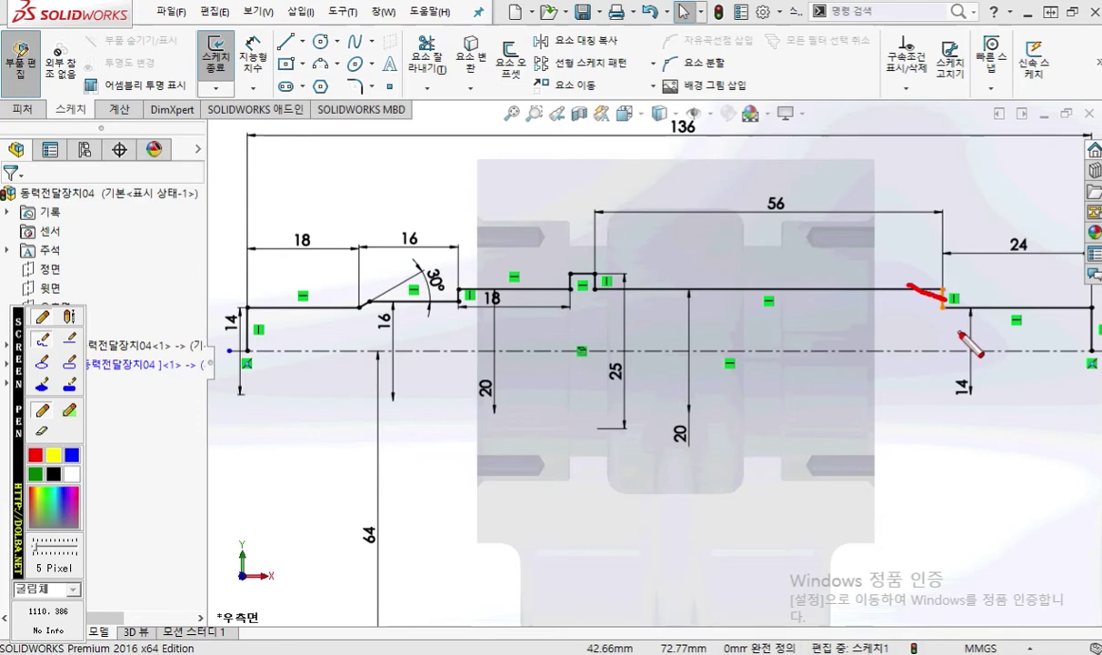
pyautogui.moveTo(899, 227)
pyautogui.mouseDown()
pyautogui.moveTo(905, 282)
pyautogui.moveTo(934, 227)
pyautogui.moveTo(903, 239)
pyautogui.moveTo(928, 243)
pyautogui.moveTo(913, 267)
pyautogui.mouseUp()
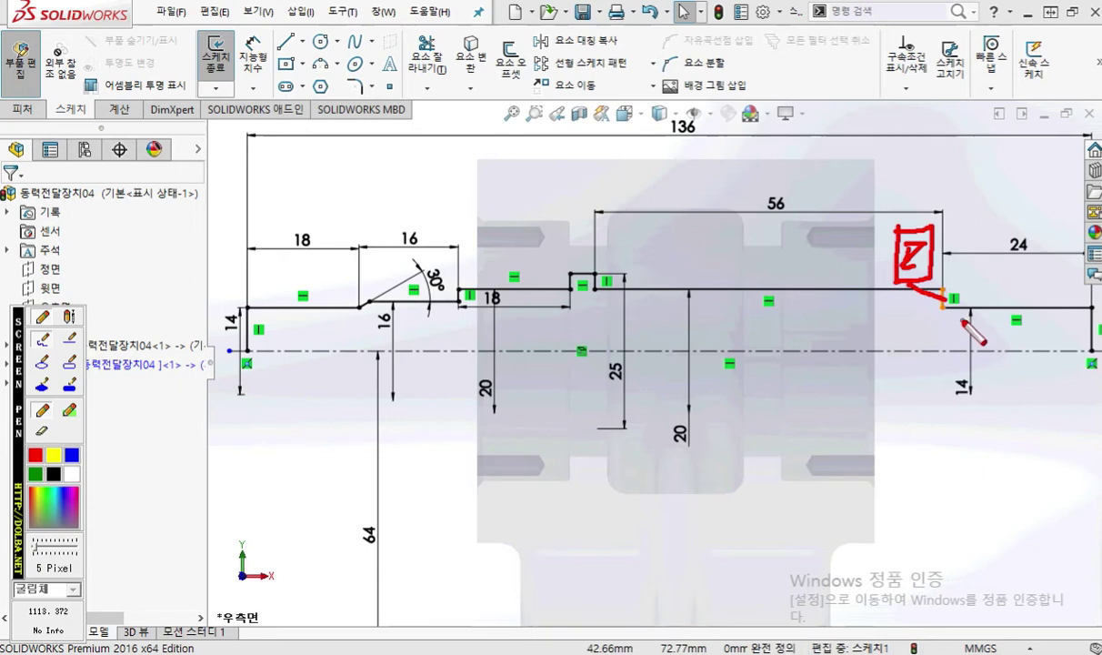
pyautogui.press('Escape')
pyautogui.scroll(-4, 876, 315)
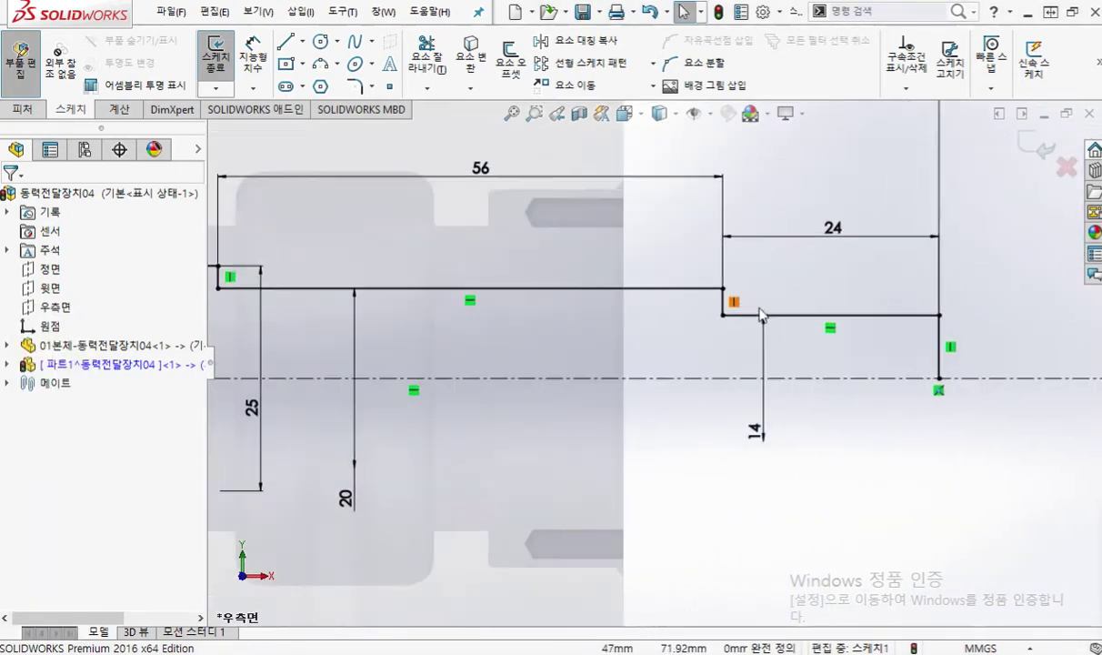
pyautogui.scroll(-2, 760, 314)
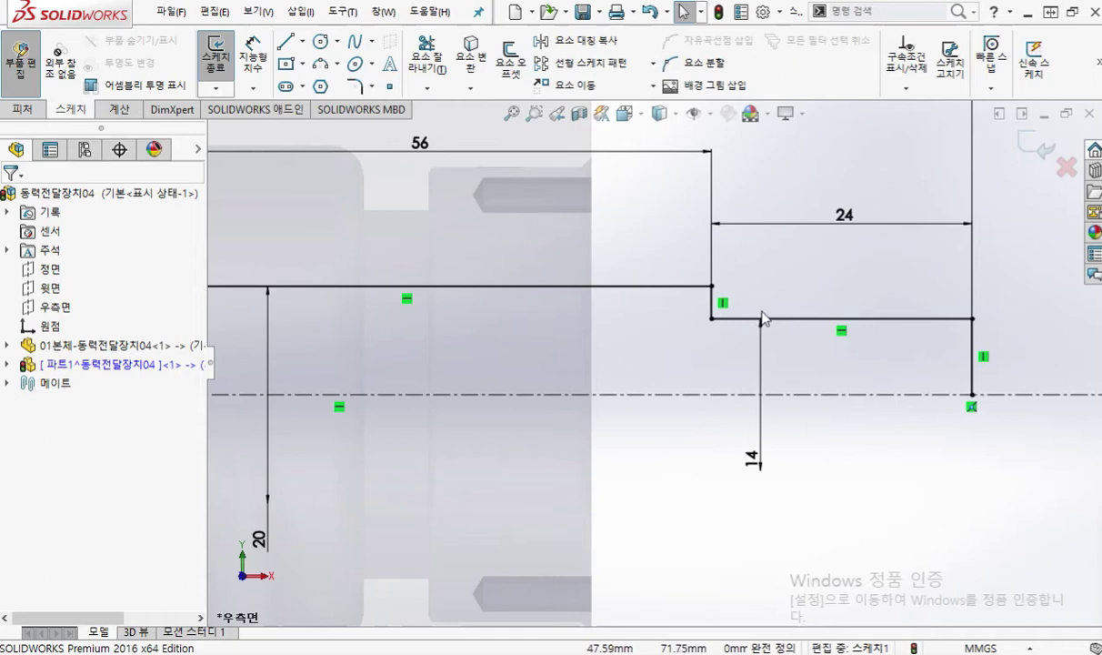
pyautogui.scroll(-1, 762, 318)
pyautogui.scroll(1, 727, 318)
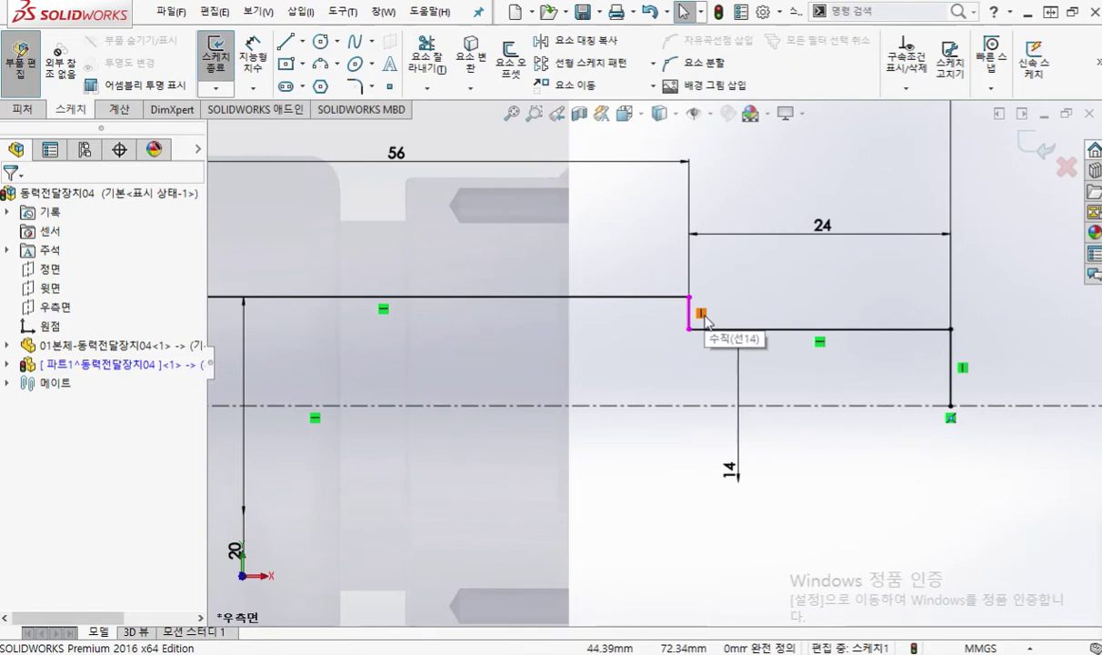
# Restore the CAD window beside the reference drawing and highlight the shaft's upper edge under the bearing and cover
pyautogui.click(1073, 12)
pyautogui.keyDown('ctrl'); pyautogui.moveTo(393, 381); pyautogui.dragTo(460, 407, button='middle'); pyautogui.keyUp('ctrl')
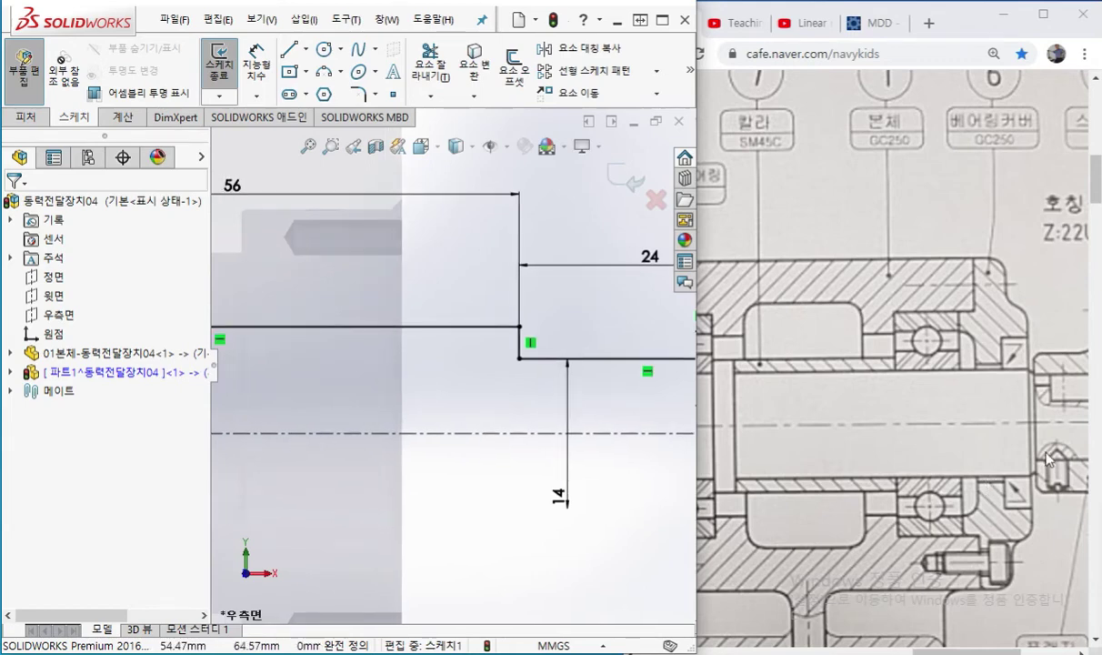
pyautogui.press('F9')
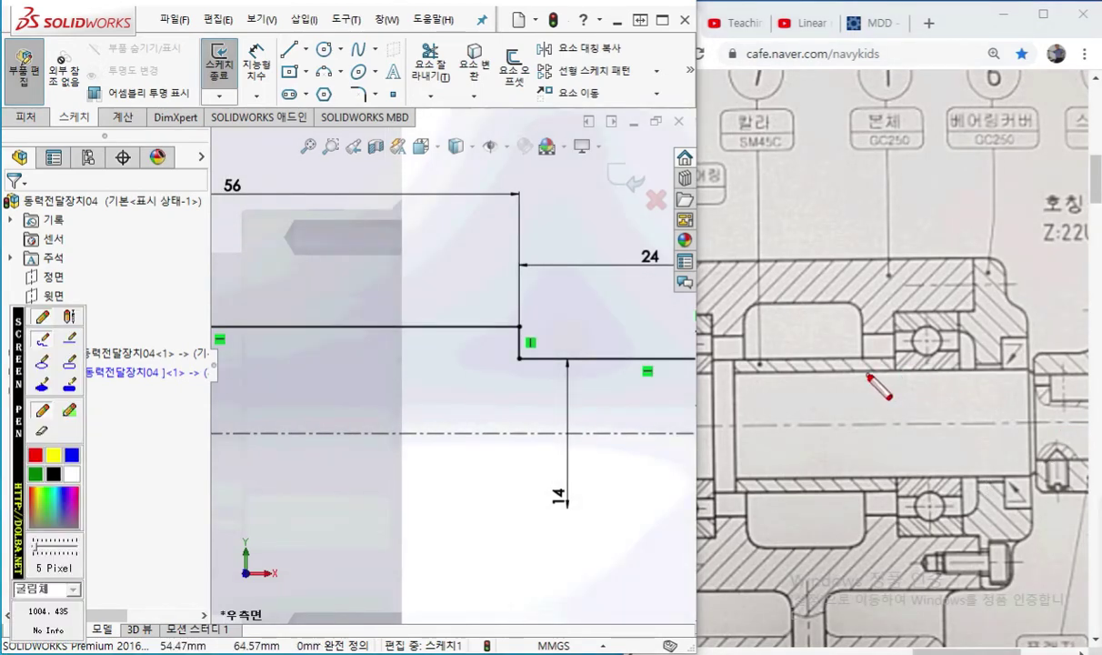
pyautogui.moveTo(870, 374); pyautogui.dragTo(1036, 367)
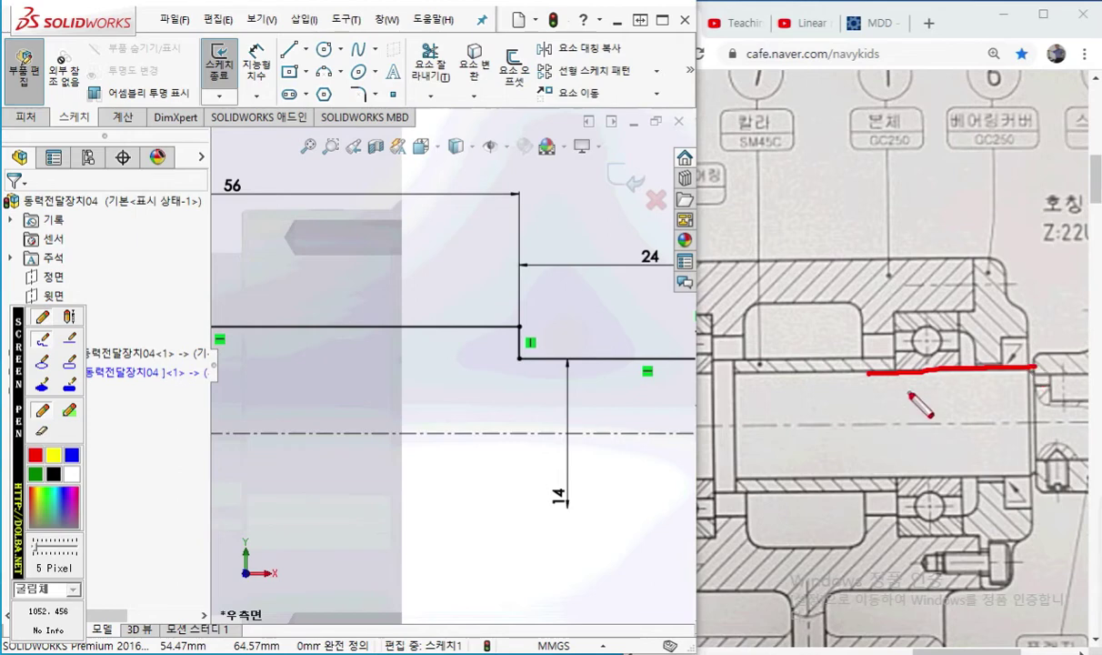
# Annotate the Ø20 section diameter, the corner slope and the smaller diameter d2 with the screen pen, and clear the annotations
pyautogui.moveTo(455, 333); pyautogui.dragTo(446, 520)
pyautogui.moveTo(430, 348); pyautogui.dragTo(466, 360)
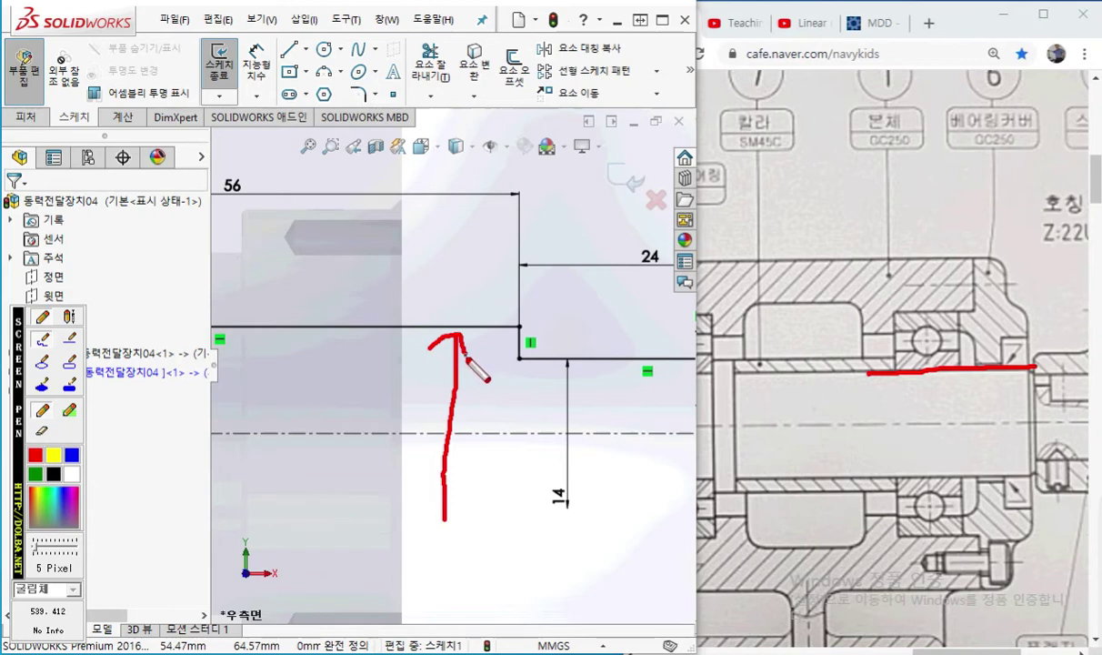
pyautogui.moveTo(431, 501); pyautogui.dragTo(471, 512)
pyautogui.moveTo(360, 371)
pyautogui.mouseDown()
pyautogui.moveTo(338, 434)
pyautogui.moveTo(405, 406)
pyautogui.mouseUp()
pyautogui.moveTo(409, 364)
pyautogui.mouseDown()
pyautogui.moveTo(417, 401)
pyautogui.moveTo(420, 383)
pyautogui.mouseUp()
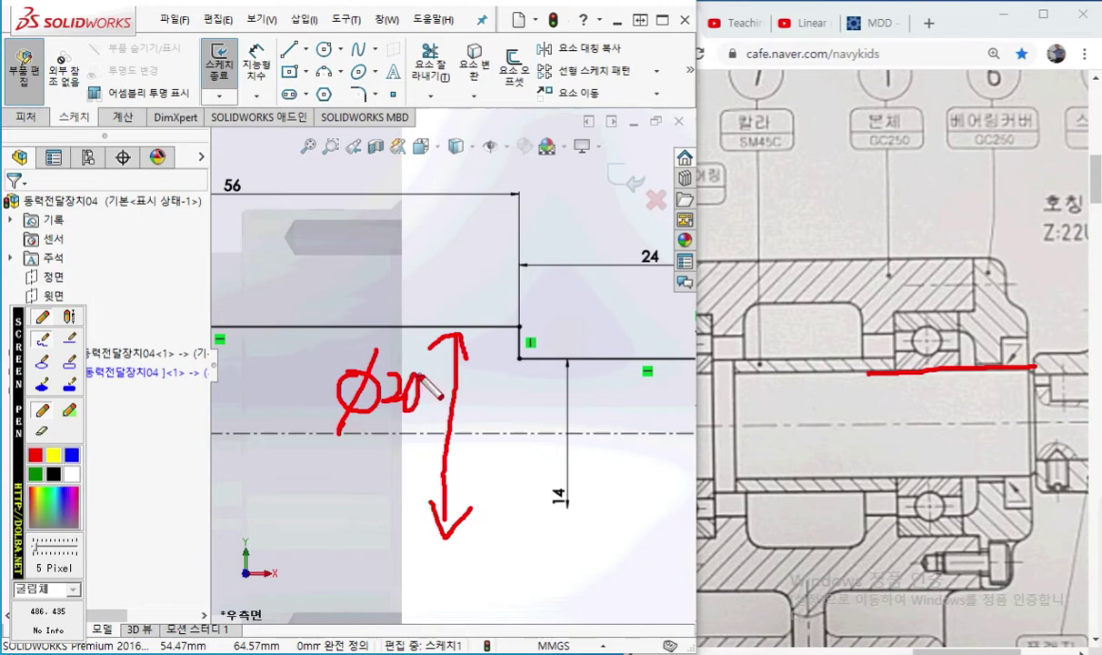
pyautogui.moveTo(499, 335)
pyautogui.mouseDown()
pyautogui.moveTo(551, 349)
pyautogui.moveTo(537, 544)
pyautogui.mouseUp()
pyautogui.moveTo(531, 369); pyautogui.dragTo(551, 363)
pyautogui.moveTo(509, 428)
pyautogui.mouseDown()
pyautogui.moveTo(513, 447)
pyautogui.moveTo(531, 427)
pyautogui.moveTo(523, 446)
pyautogui.moveTo(544, 431)
pyautogui.mouseUp()
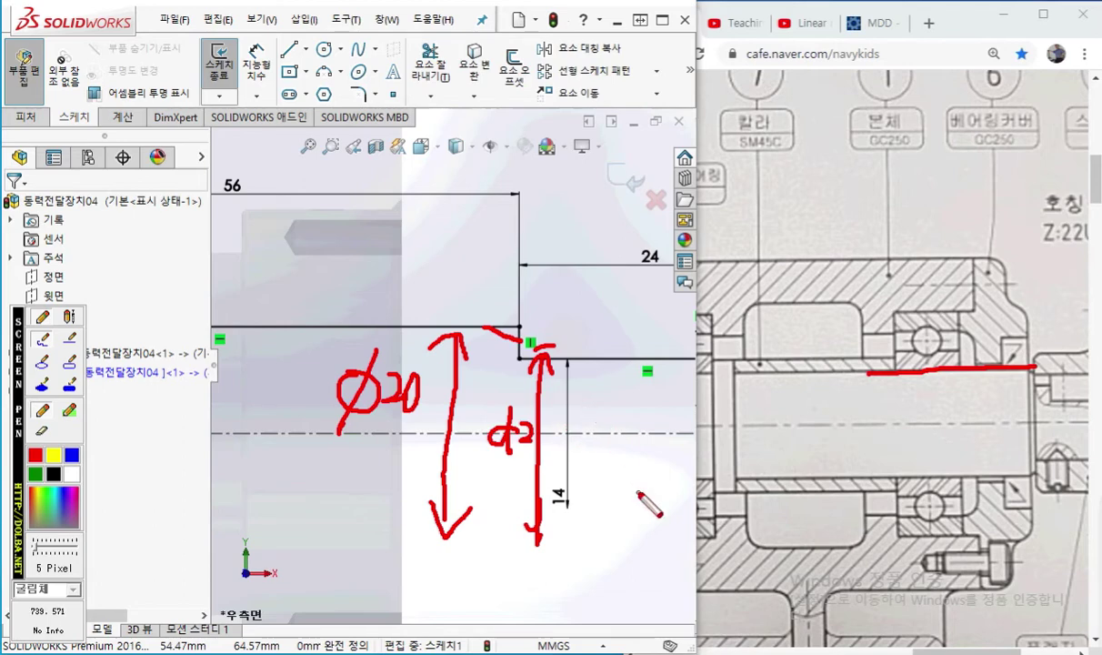
pyautogui.press('Escape')
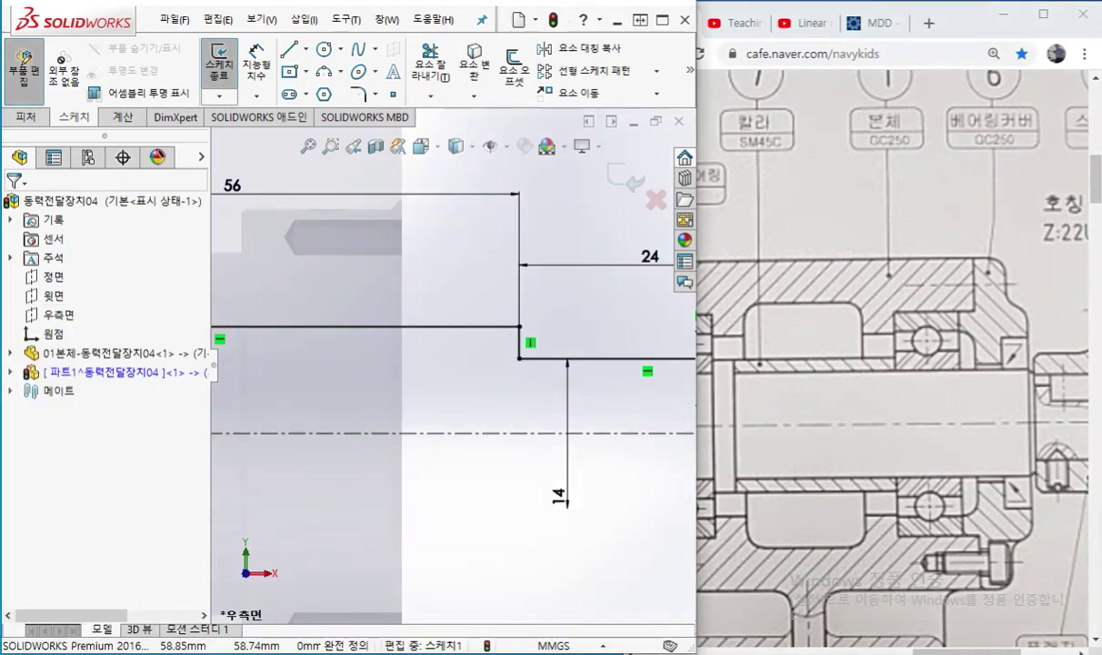
# Switch to the KS standards PDF in Acrobat Reader, look up the maximum d2 for a d1 of 20, and minimize it
pyautogui.hotkey('alt', 'Tab')
pyautogui.moveTo(960, 74); pyautogui.dragTo(600, 67)
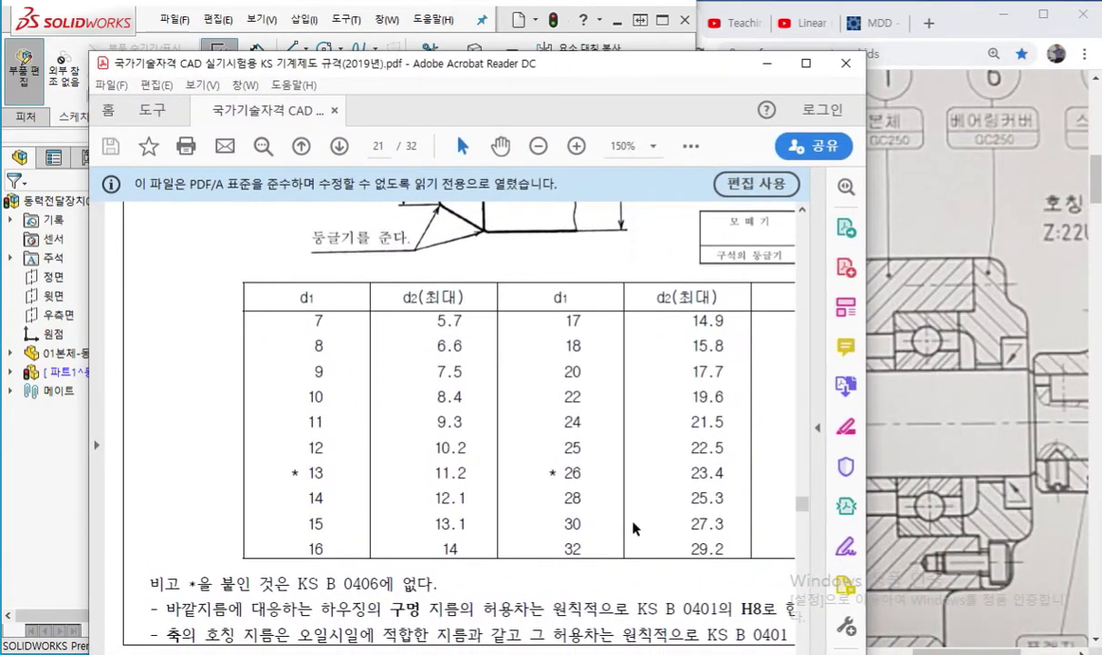
pyautogui.press('F12')
pyautogui.moveTo(552, 381)
pyautogui.mouseDown()
pyautogui.moveTo(566, 381)
pyautogui.moveTo(584, 274)
pyautogui.moveTo(530, 373)
pyautogui.moveTo(581, 373)
pyautogui.moveTo(532, 368)
pyautogui.moveTo(585, 394)
pyautogui.moveTo(677, 380)
pyautogui.moveTo(586, 386)
pyautogui.moveTo(753, 393)
pyautogui.moveTo(673, 360)
pyautogui.moveTo(727, 374)
pyautogui.moveTo(736, 396)
pyautogui.mouseUp()
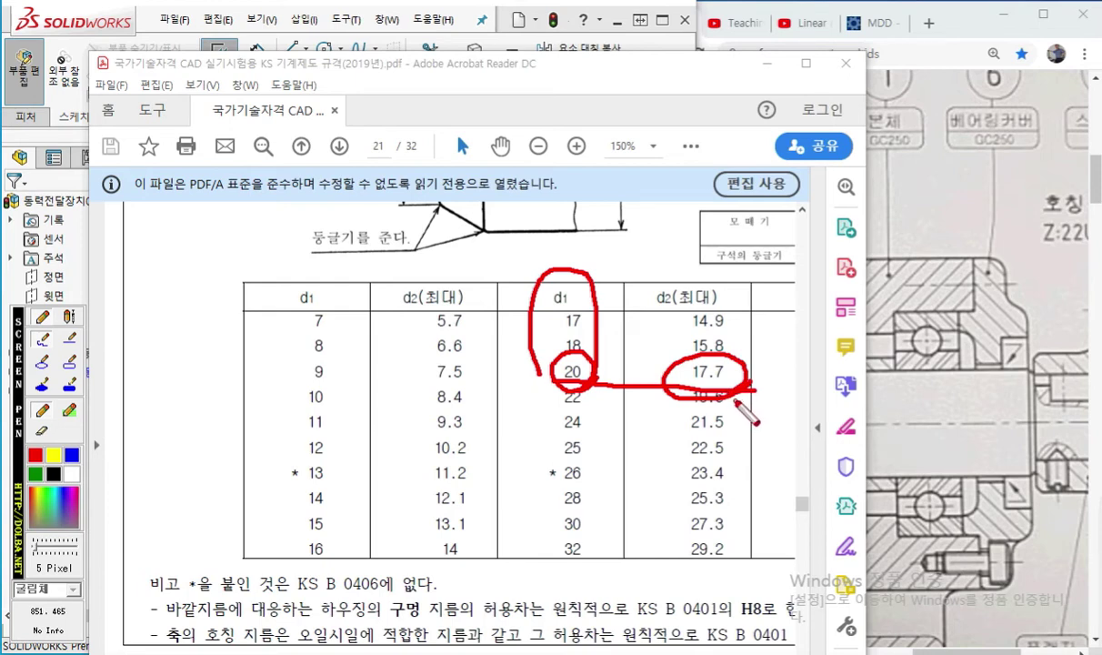
pyautogui.press('Escape')
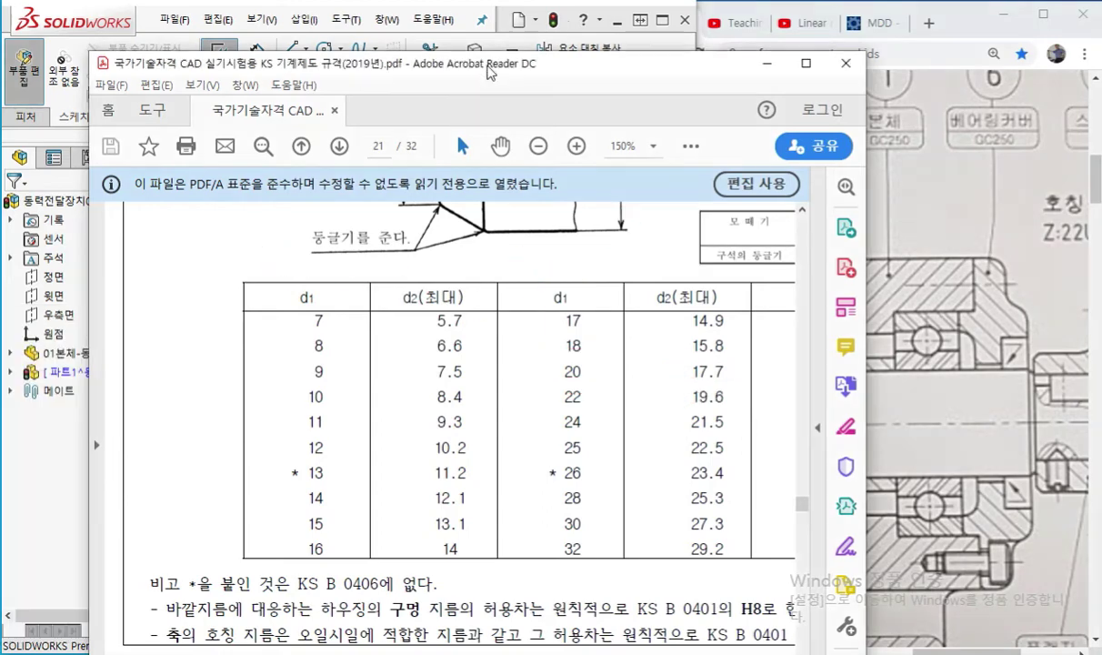
pyautogui.click(766, 62)
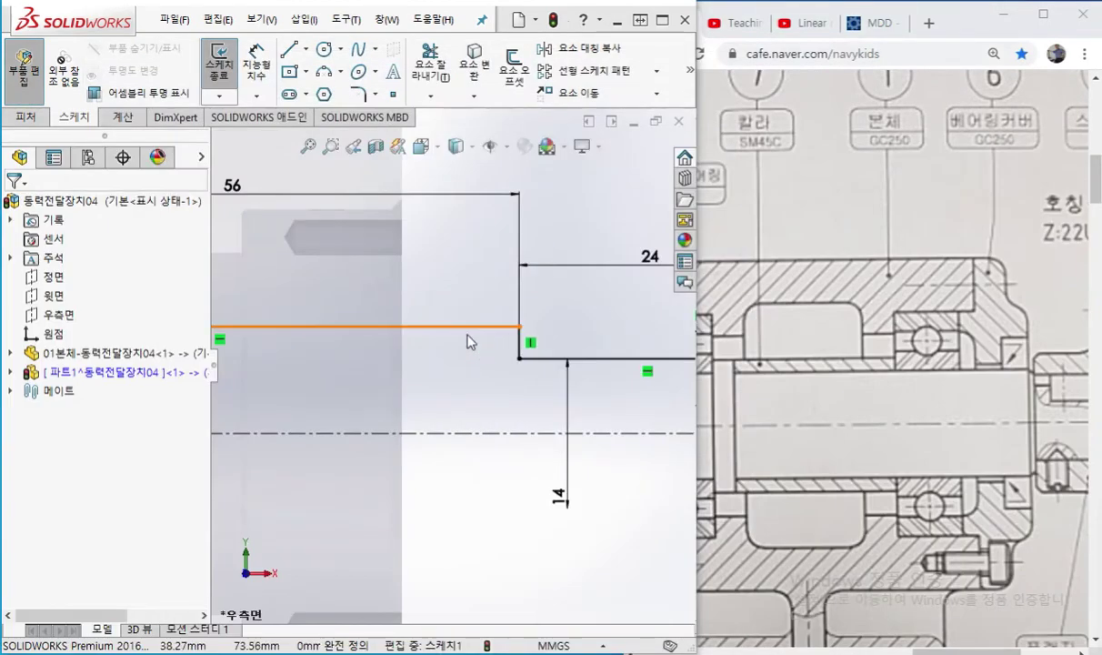
# Annotate the shaft shoulder with the diameters 20 and 17.7 and an enlarged slope outline, and clear the annotations
pyautogui.moveTo(421, 329); pyautogui.dragTo(417, 543)
pyautogui.moveTo(394, 345); pyautogui.dragTo(427, 369)
pyautogui.moveTo(335, 394); pyautogui.dragTo(368, 424)
pyautogui.moveTo(385, 385); pyautogui.dragTo(376, 389)
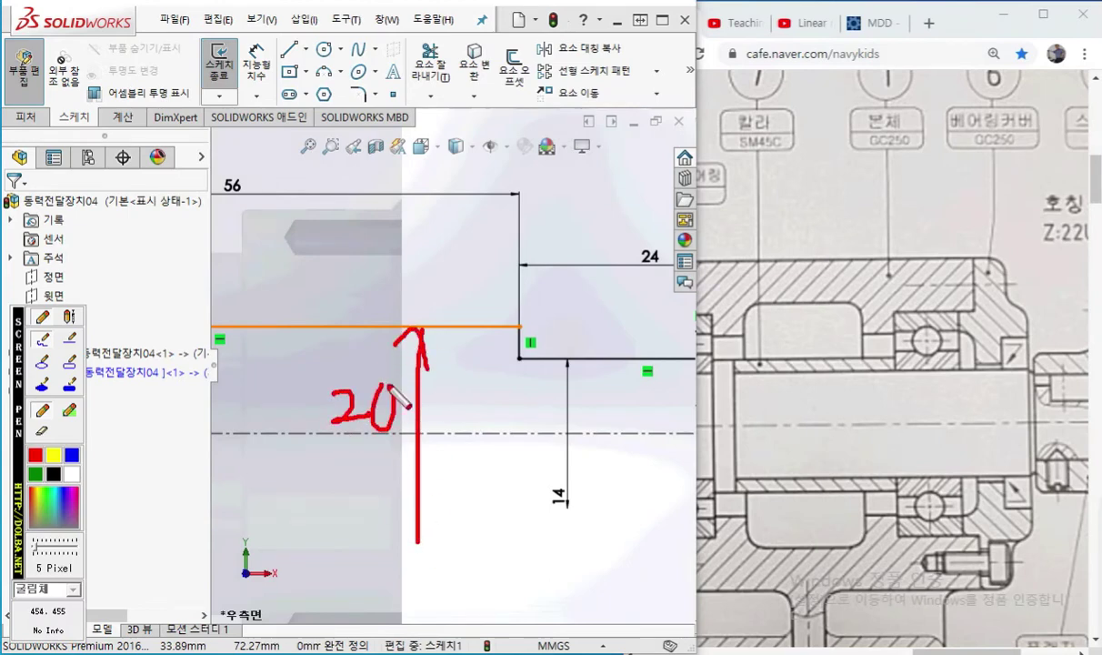
pyautogui.moveTo(482, 325)
pyautogui.mouseDown()
pyautogui.moveTo(519, 343)
pyautogui.moveTo(541, 435)
pyautogui.moveTo(540, 538)
pyautogui.mouseUp()
pyautogui.moveTo(529, 347); pyautogui.dragTo(545, 344)
pyautogui.moveTo(531, 516)
pyautogui.mouseDown()
pyautogui.moveTo(540, 536)
pyautogui.moveTo(552, 517)
pyautogui.mouseUp()
pyautogui.moveTo(476, 424)
pyautogui.mouseDown()
pyautogui.moveTo(475, 459)
pyautogui.moveTo(528, 458)
pyautogui.mouseUp()
pyautogui.click(501, 454)
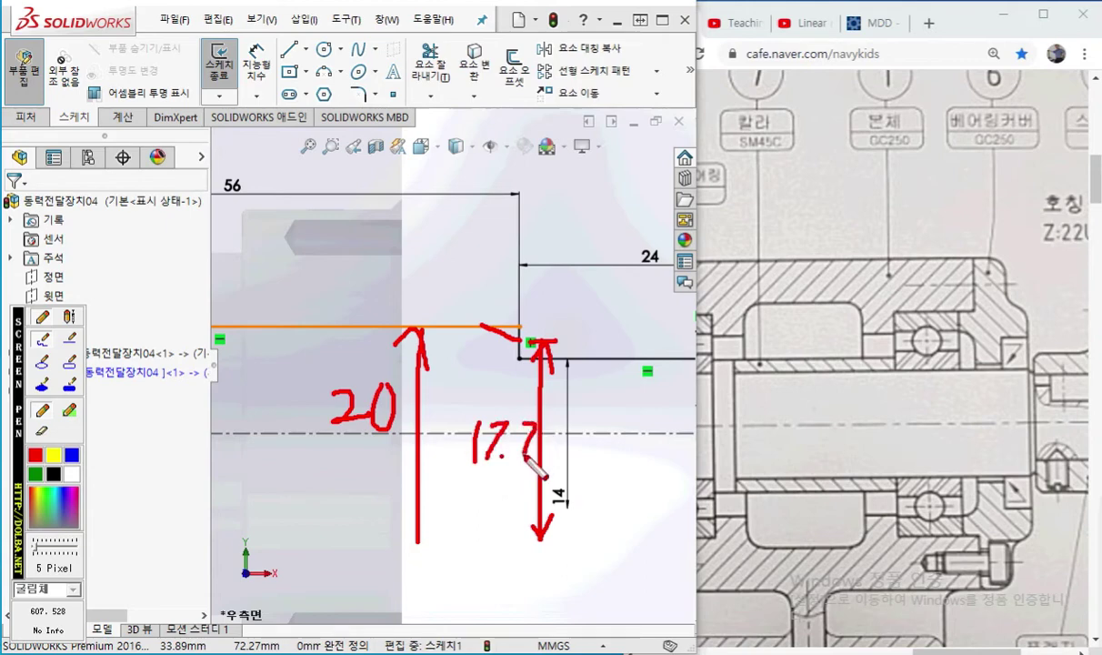
pyautogui.moveTo(531, 155)
pyautogui.mouseDown()
pyautogui.moveTo(365, 157)
pyautogui.moveTo(313, 209)
pyautogui.moveTo(172, 226)
pyautogui.mouseUp()
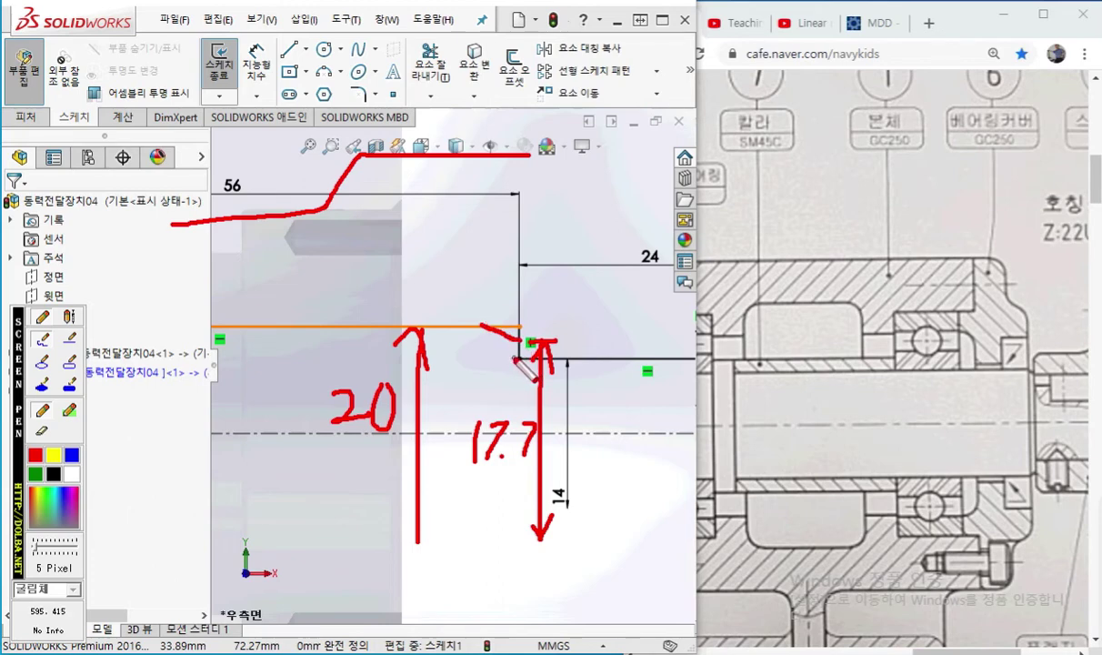
pyautogui.press('Escape')
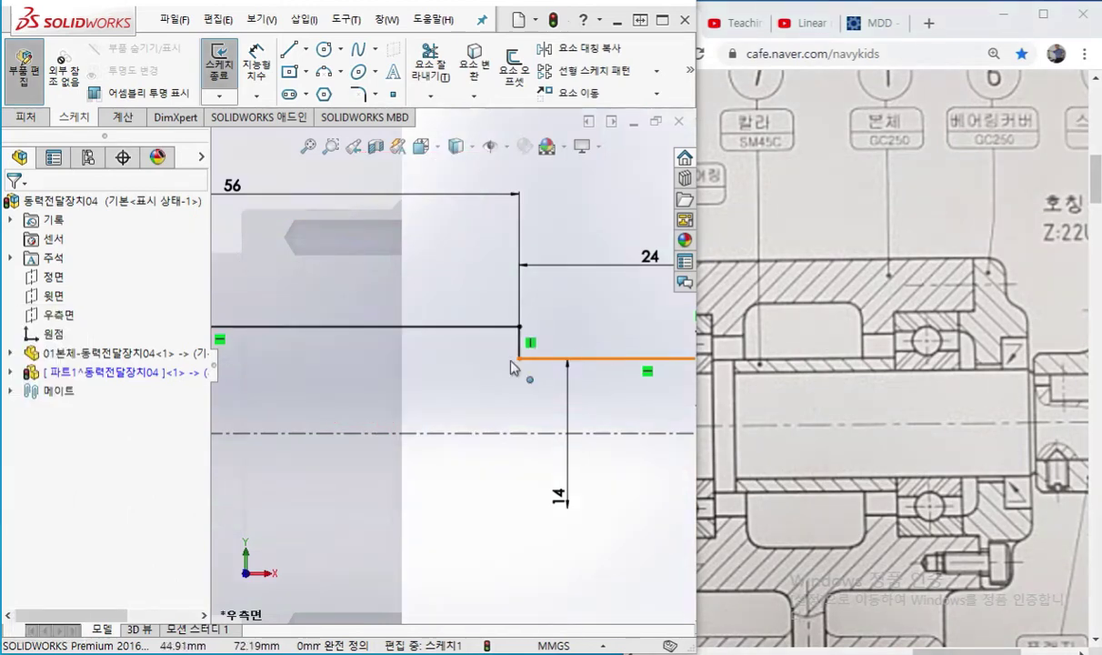
# Draw a sloped line about 3.48 mm long from the shoulder's vertical edge up to the 20 mm section's upper edge
pyautogui.scroll(-4, 505, 337)
pyautogui.press('l')
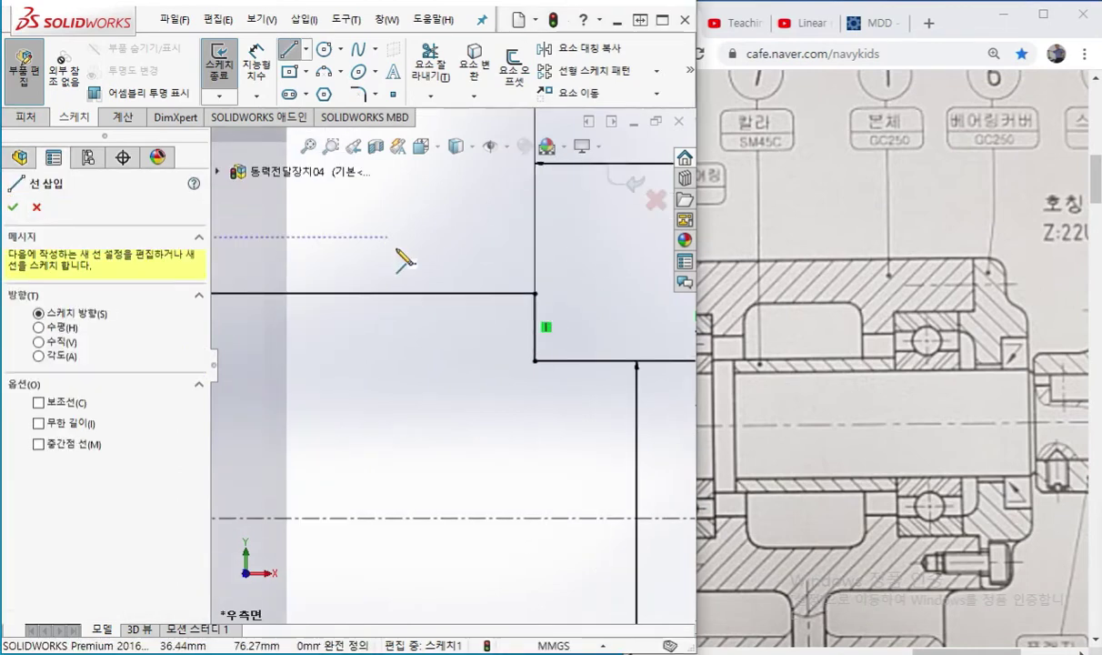
pyautogui.click(533, 318)
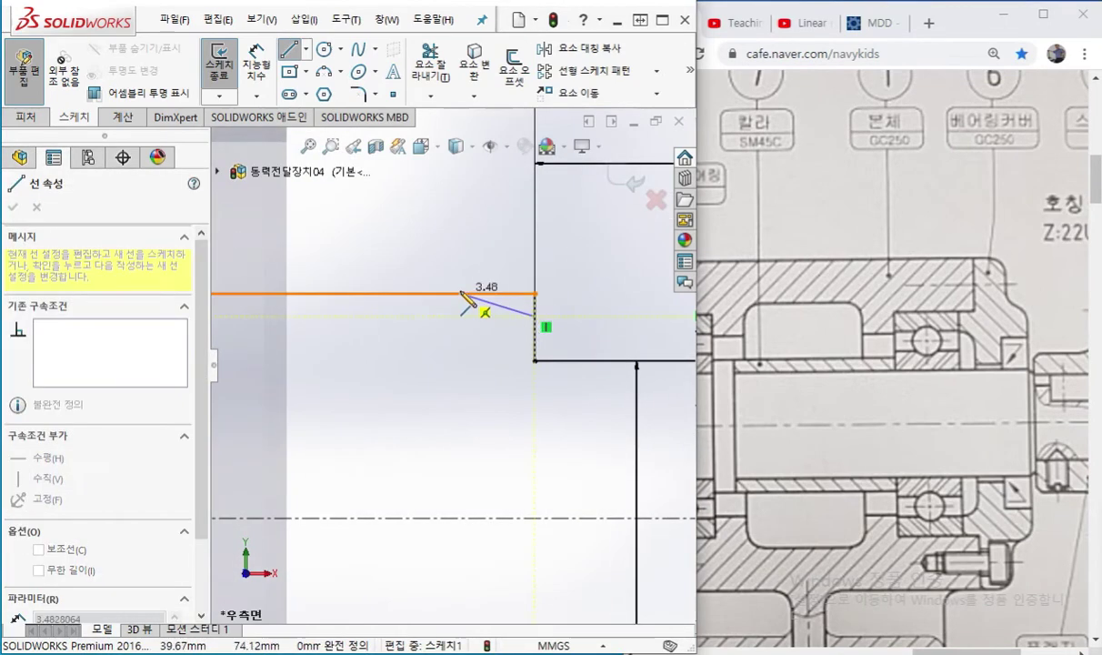
pyautogui.click(461, 293)
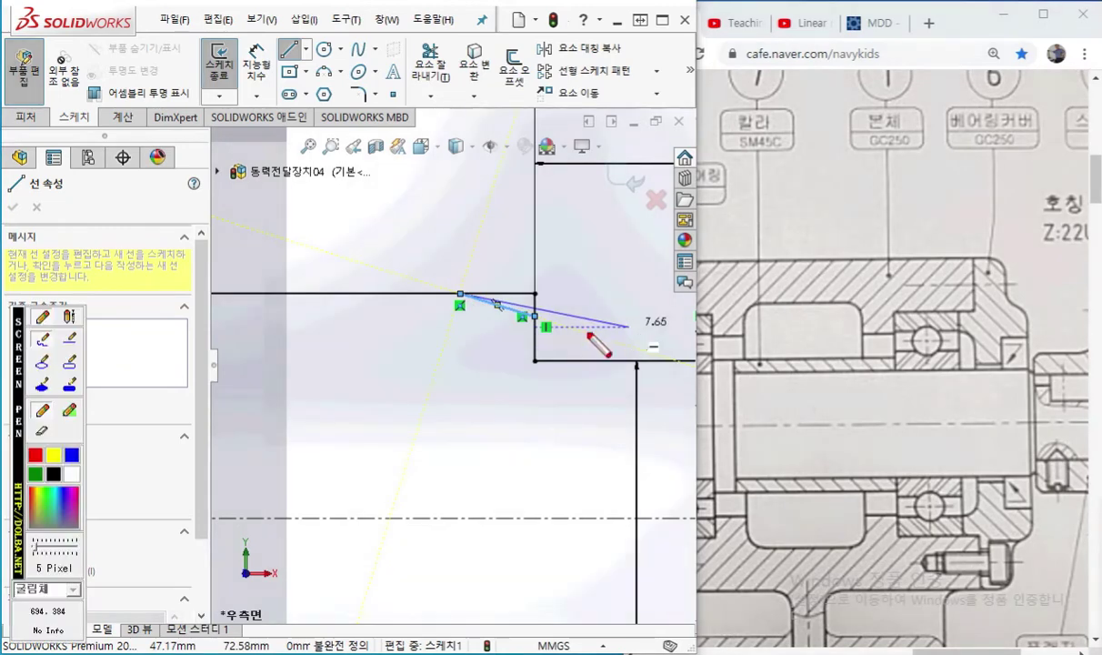
pyautogui.moveTo(542, 312)
pyautogui.mouseDown()
pyautogui.moveTo(527, 329)
pyautogui.moveTo(538, 333)
pyautogui.mouseUp()
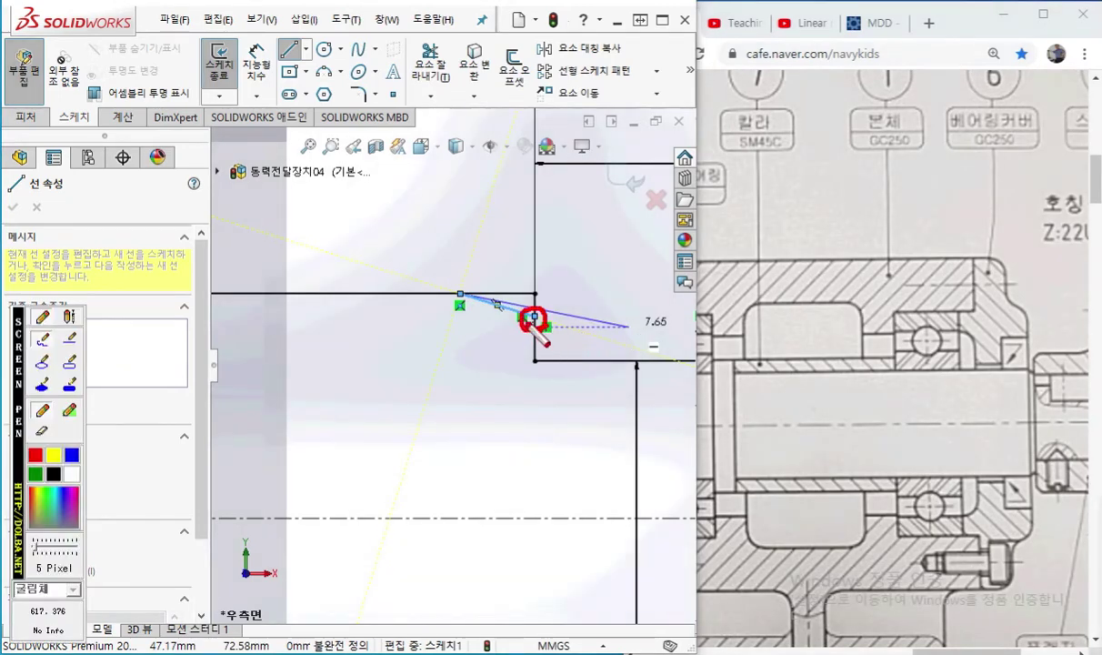
pyautogui.rightClick(452, 210)
pyautogui.rightClick(470, 218)
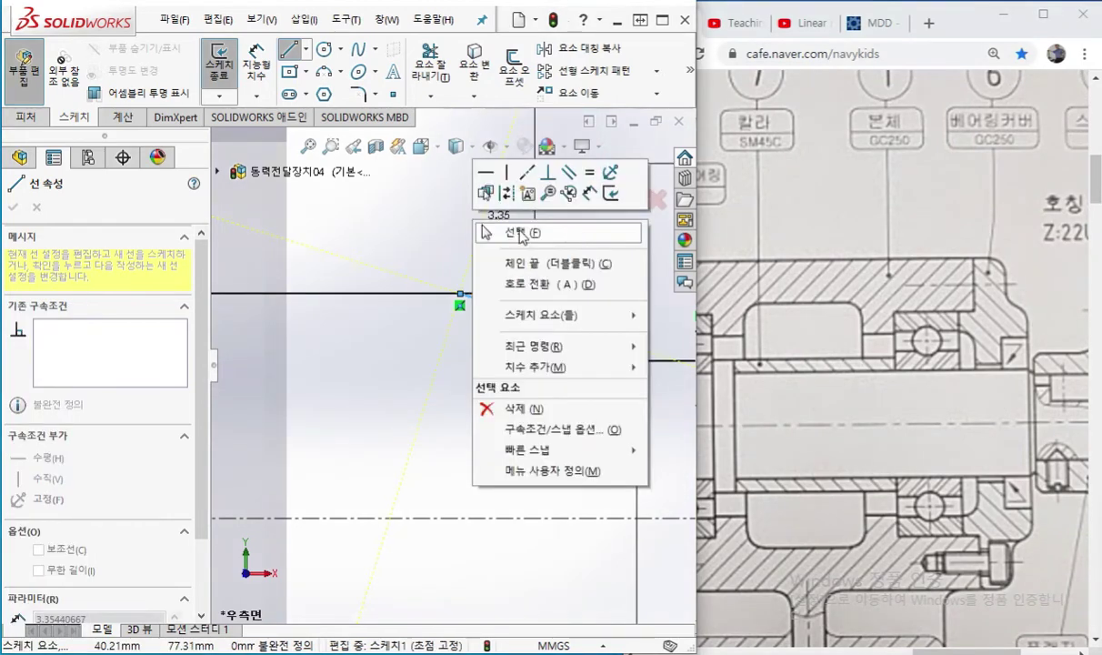
pyautogui.click(508, 232)
pyautogui.scroll(5, 550, 373)
pyautogui.scroll(3, 520, 407)
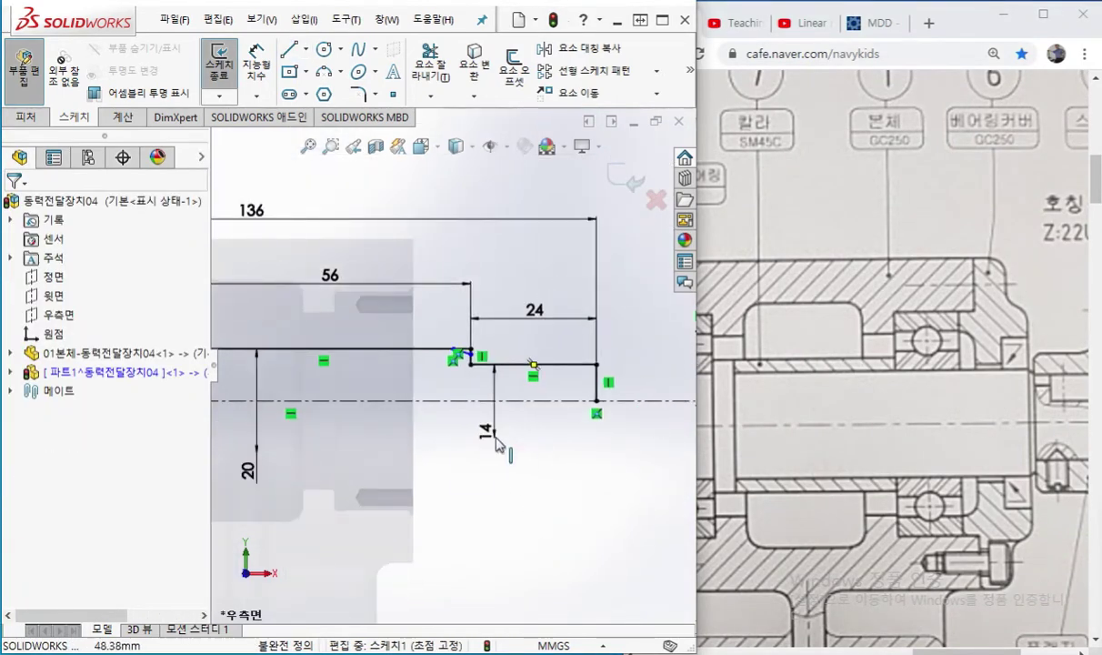
# Mark the new sloped line at the shoulder with the screen pen, clear the mark and maximize the CAD window
pyautogui.scroll(-2, 492, 433)
pyautogui.press('F12')
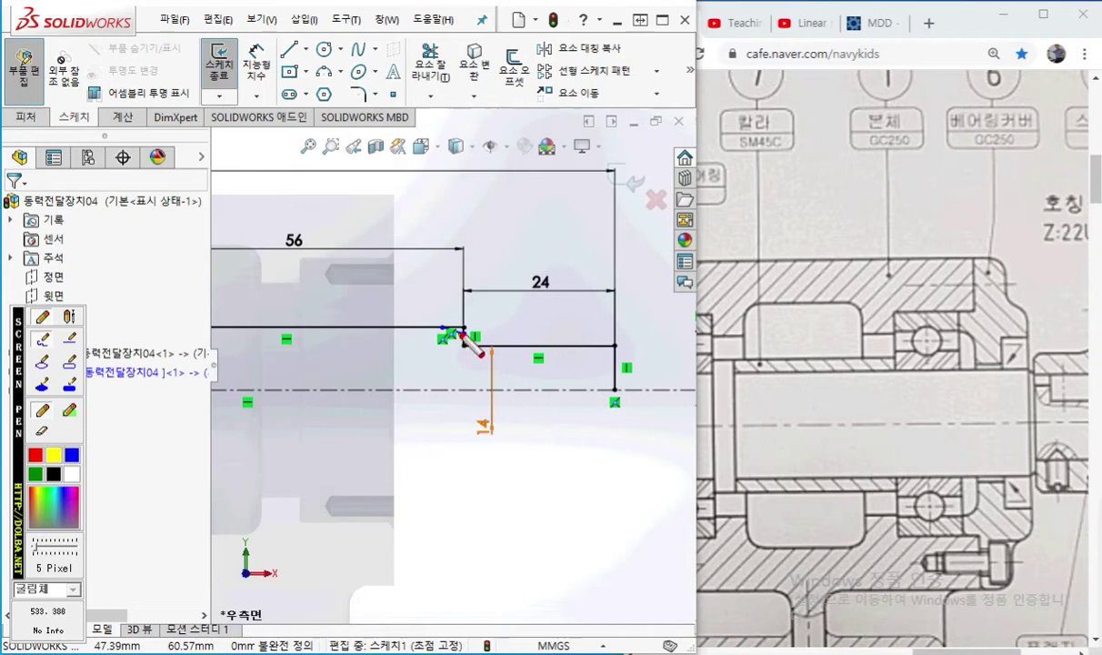
pyautogui.moveTo(442, 328); pyautogui.dragTo(463, 337)
pyautogui.press('F12')
pyautogui.click(662, 19)
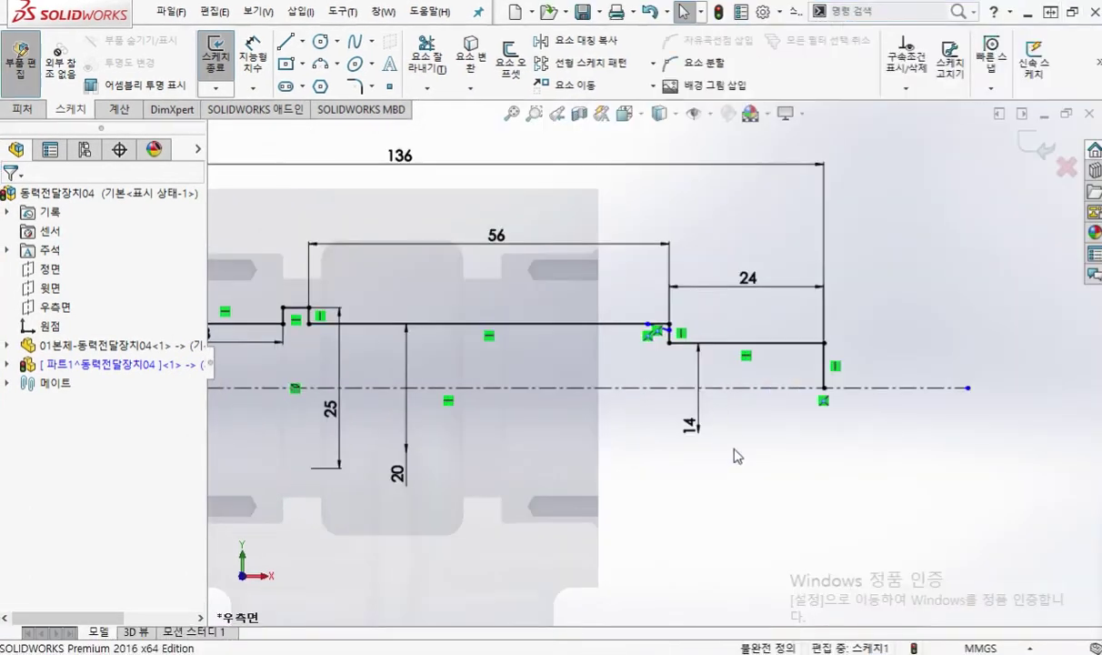
# Trim away the shoulder's corner segments outside the sloped line and leave the Trim command
pyautogui.scroll(-3, 647, 323)
pyautogui.scroll(-3, 691, 346)
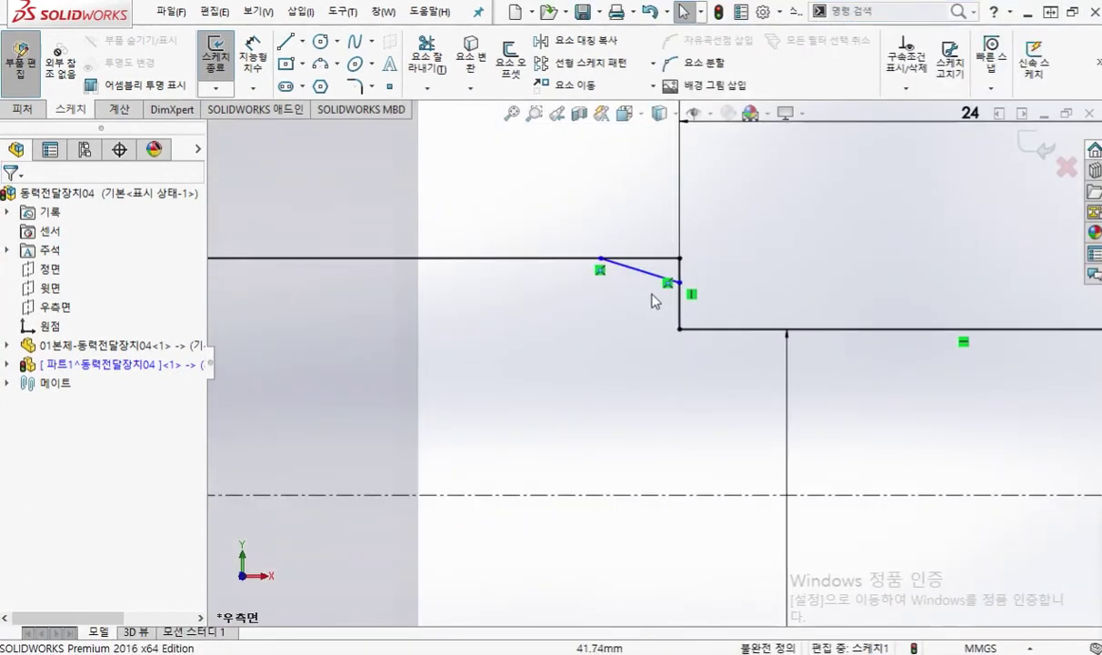
pyautogui.scroll(2, 662, 306)
pyautogui.scroll(-1, 673, 286)
pyautogui.moveTo(679, 275)
pyautogui.keyDown('ctrl'); pyautogui.mouseDown(button='middle')
pyautogui.moveTo(564, 276)
pyautogui.moveTo(590, 276)
pyautogui.mouseUp(button='middle'); pyautogui.keyUp('ctrl')
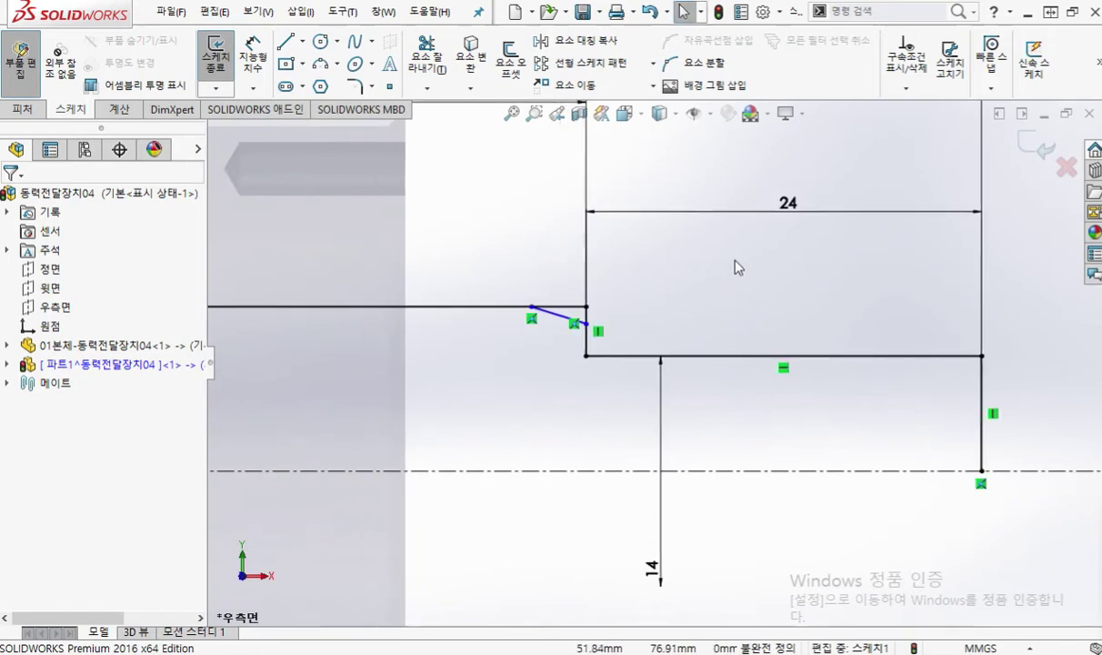
pyautogui.rightClick(788, 268)
pyautogui.click(843, 407)
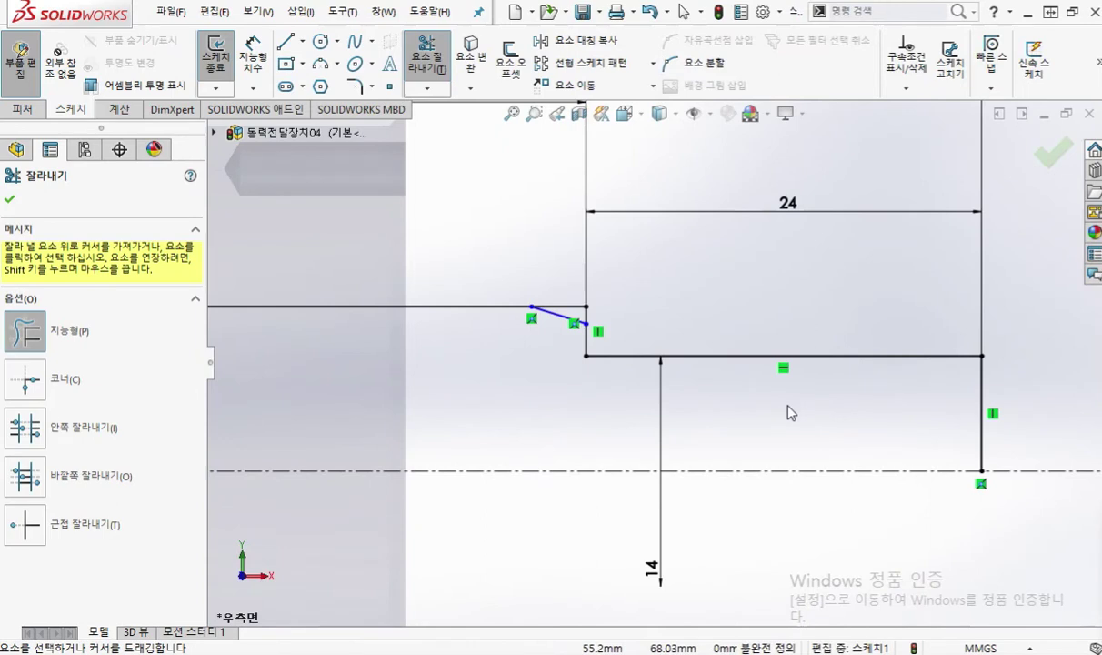
pyautogui.scroll(-5, 566, 319)
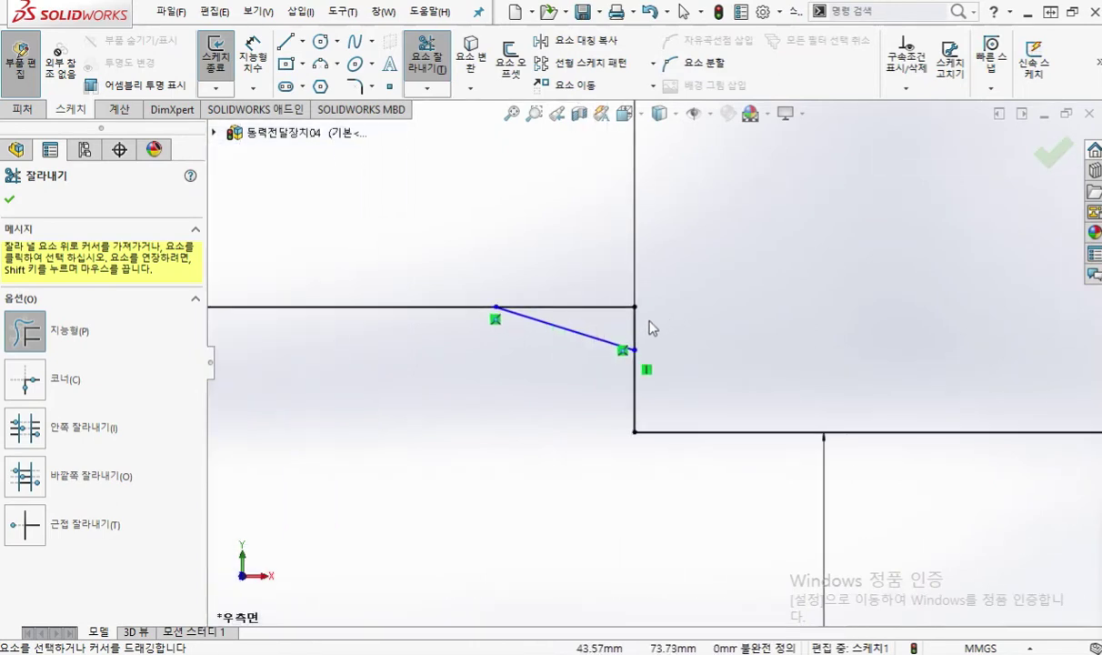
pyautogui.moveTo(596, 303); pyautogui.dragTo(652, 312)
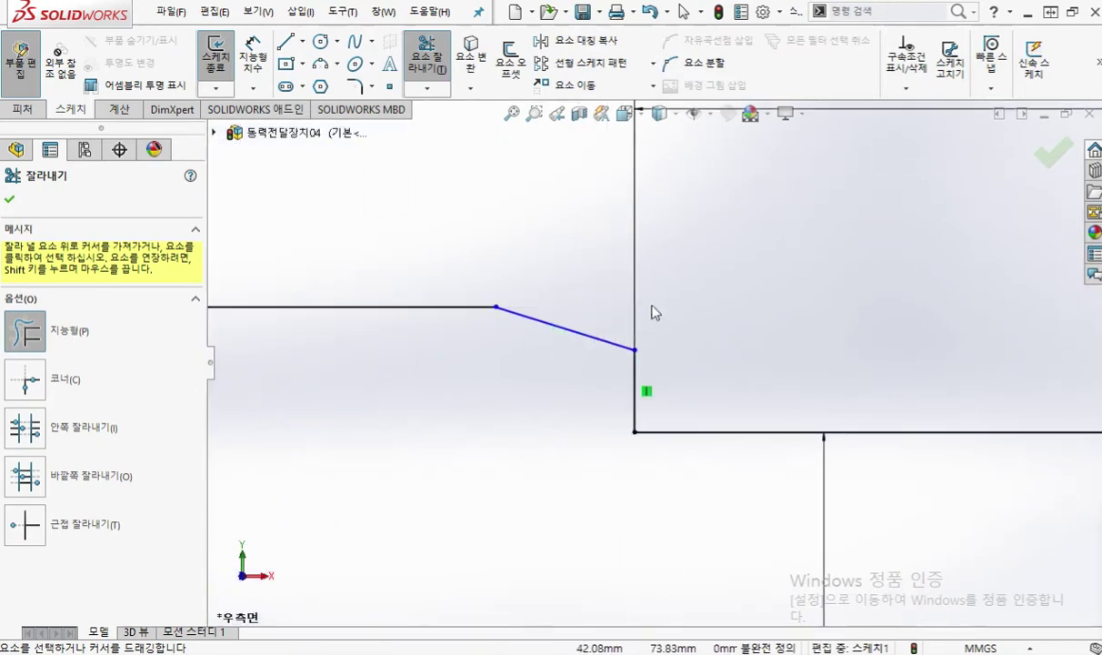
pyautogui.rightClick(771, 252)
pyautogui.click(813, 298)
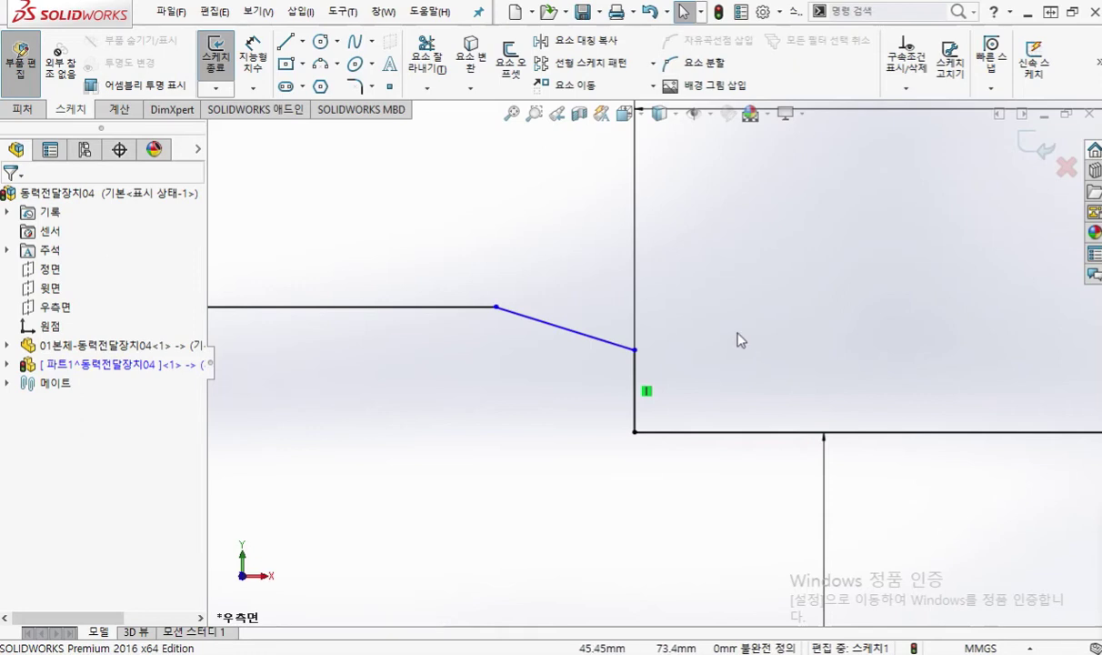
pyautogui.scroll(6, 737, 340)
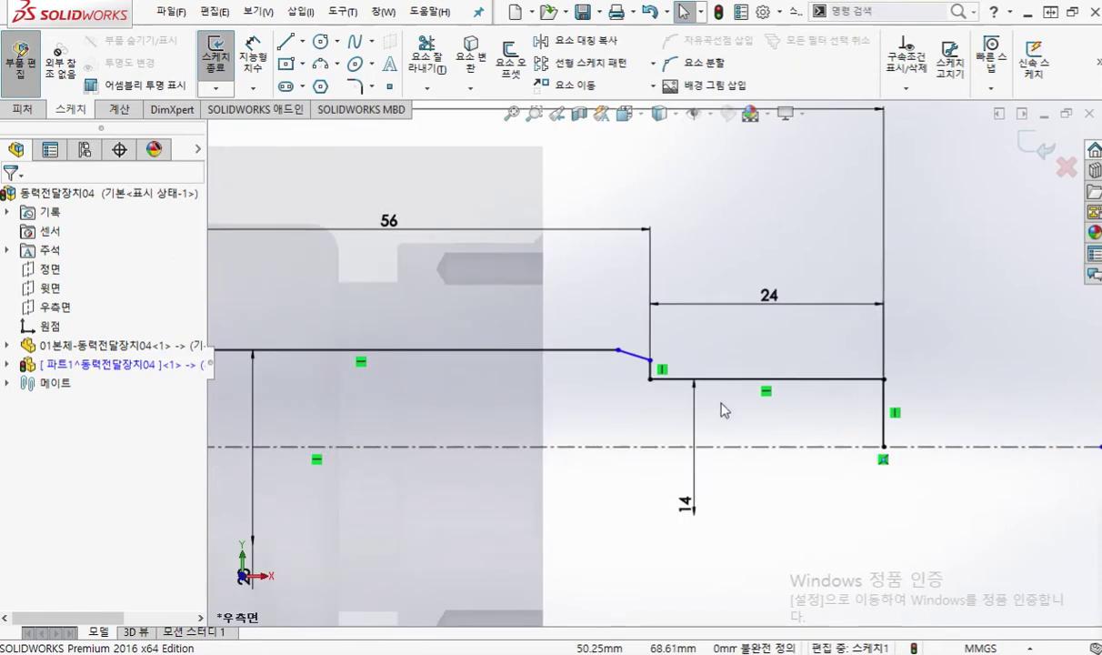
# Dimension the slope's lower endpoint as a 17.7 mm diameter about the centerline and move the 14 mm dimension beyond the shaft's end
pyautogui.press('Escape')
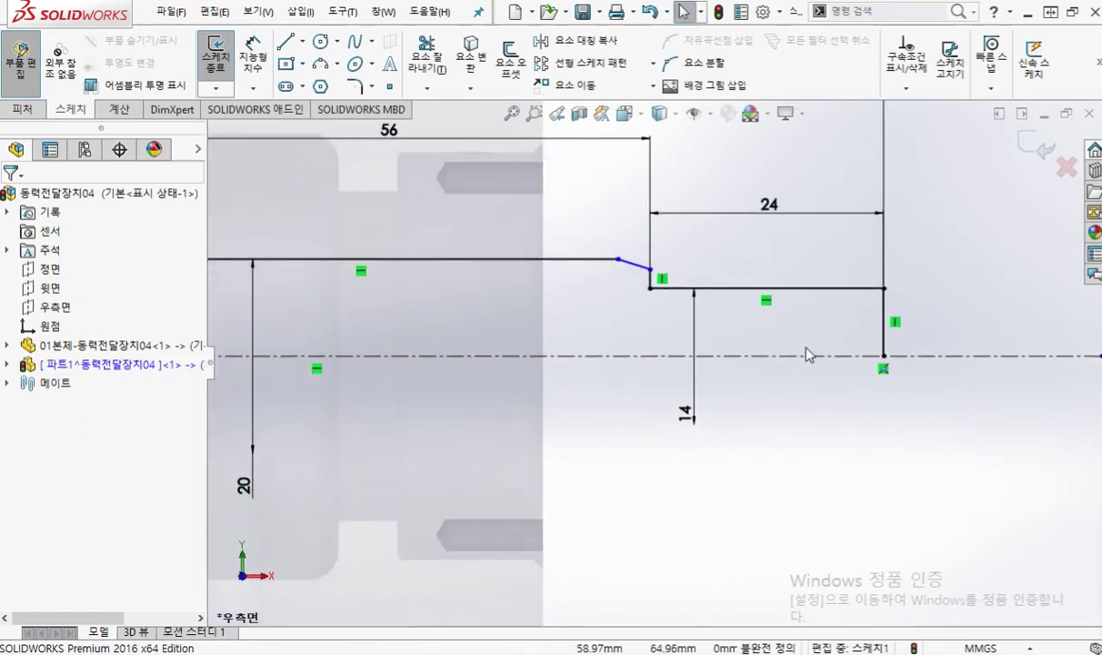
pyautogui.rightClick(800, 264)
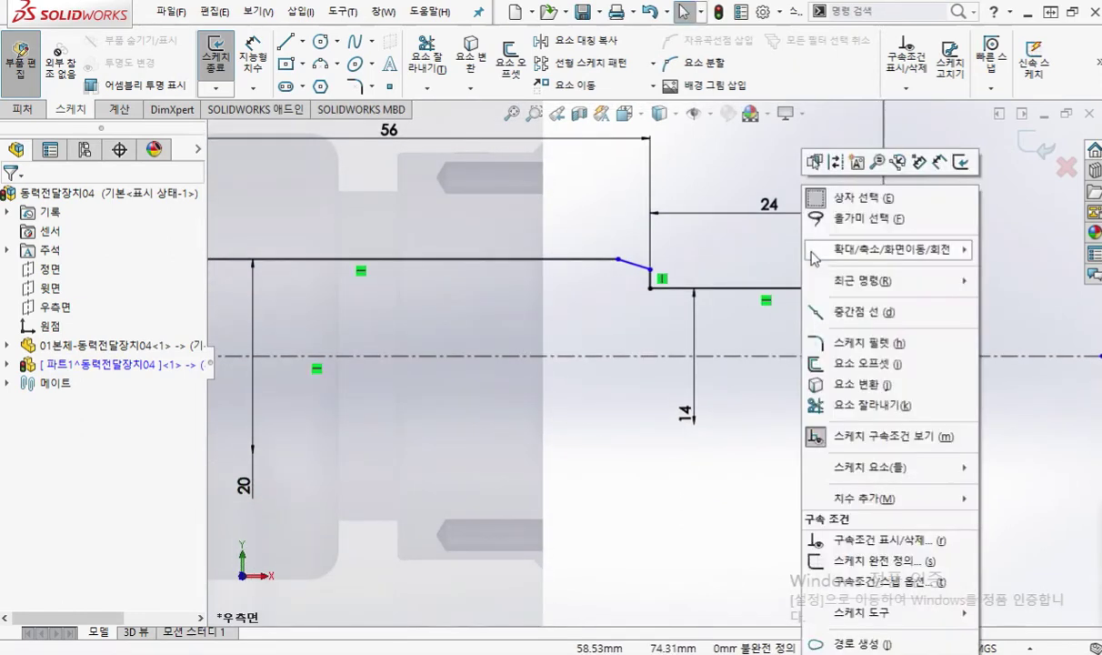
pyautogui.click(942, 164)
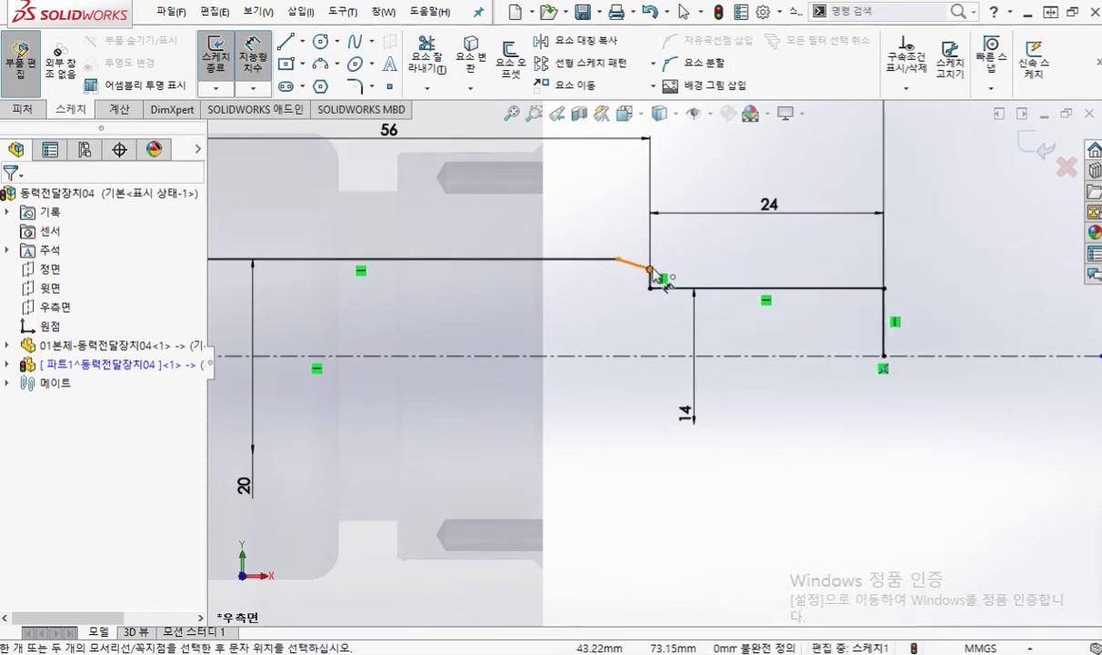
pyautogui.click(651, 270)
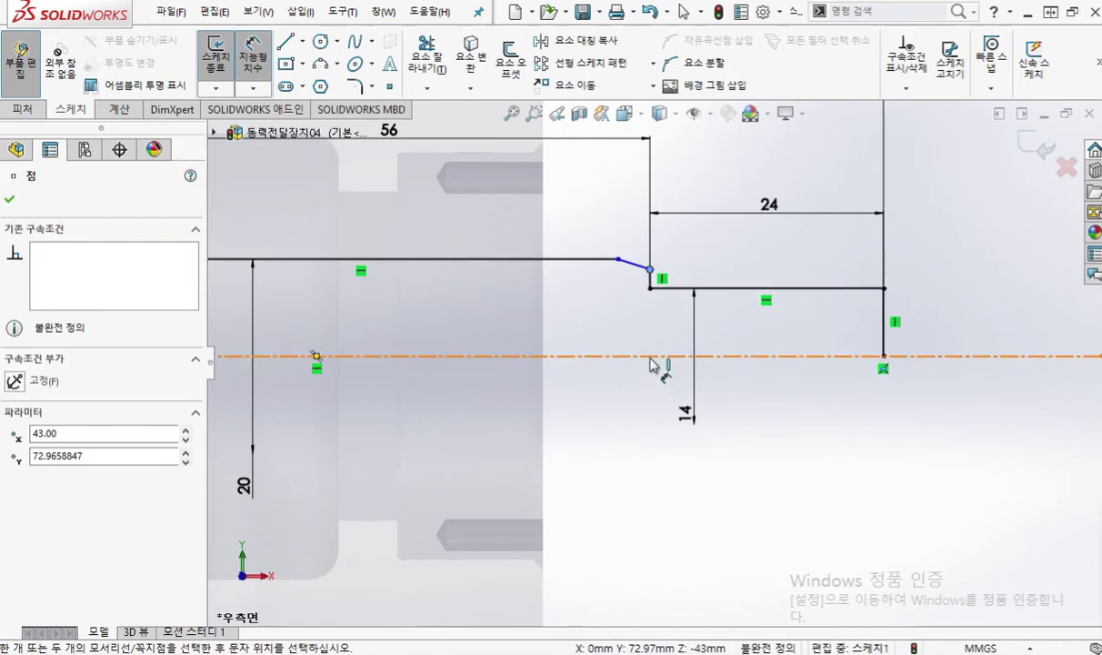
pyautogui.click(651, 357)
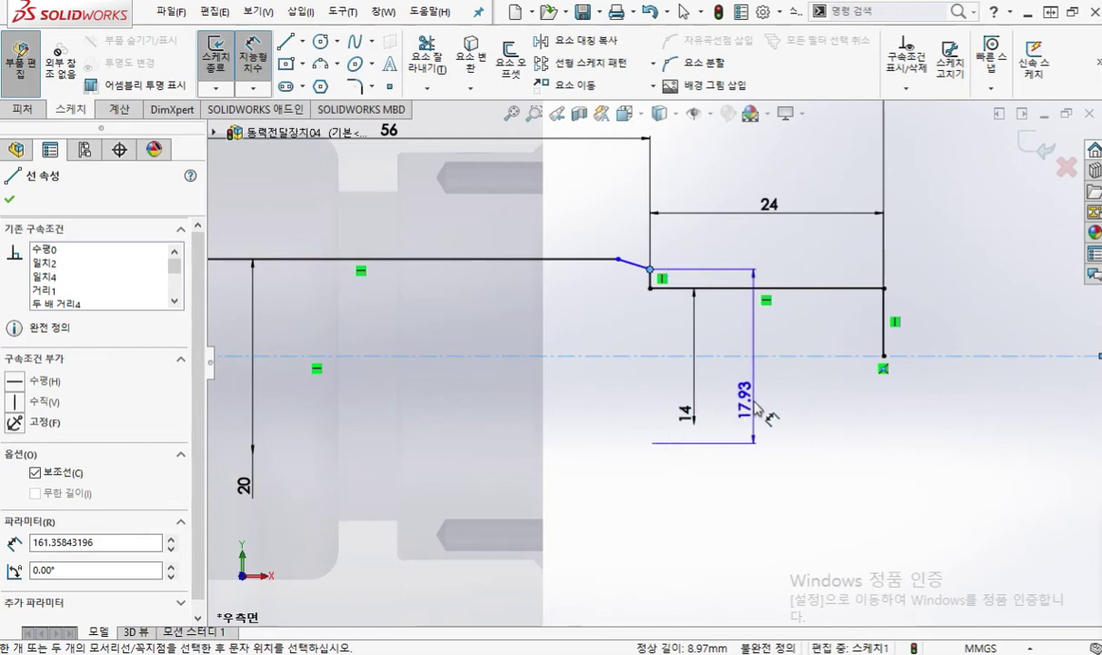
pyautogui.click(750, 407)
pyautogui.write('1')
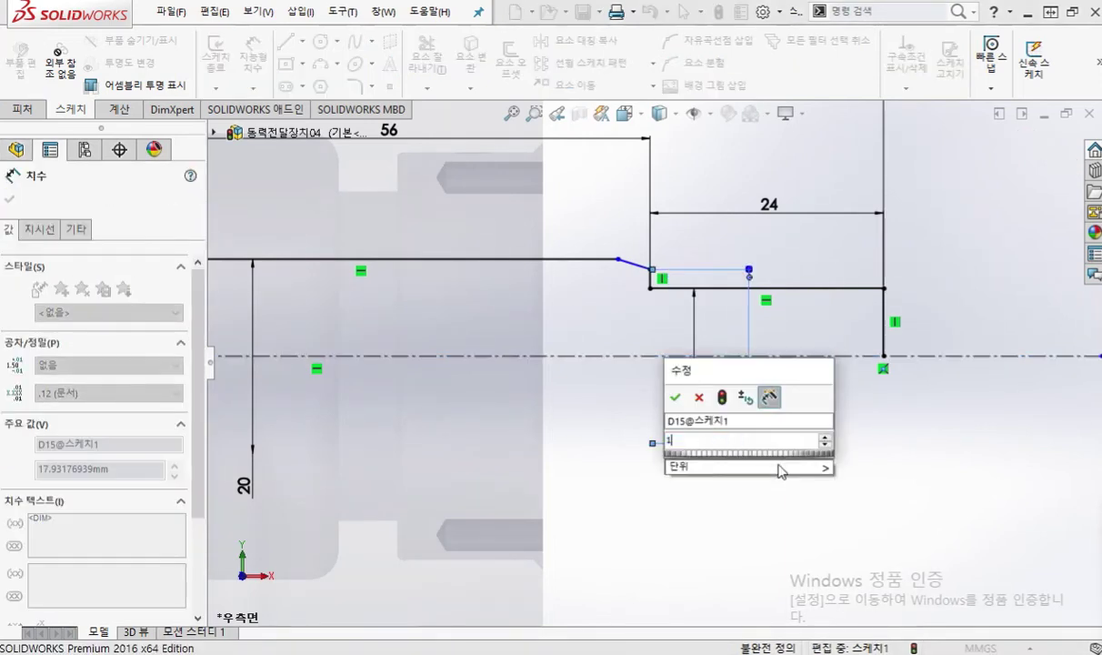
pyautogui.write('7.7')
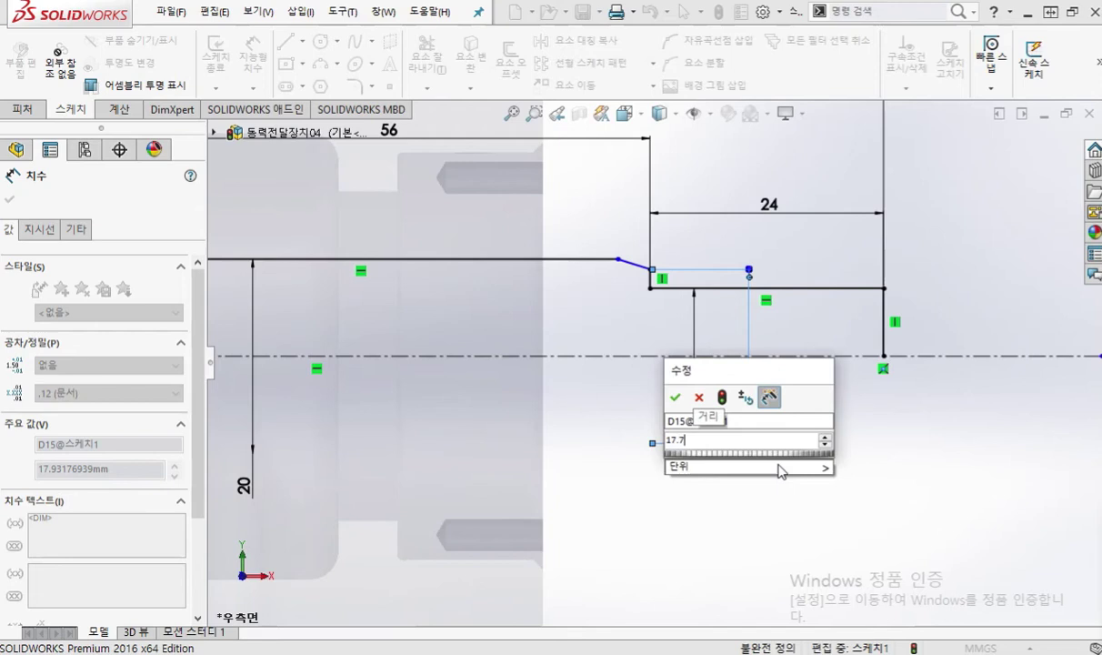
pyautogui.press('Return')
pyautogui.moveTo(695, 418); pyautogui.dragTo(955, 381)
pyautogui.click(830, 518)
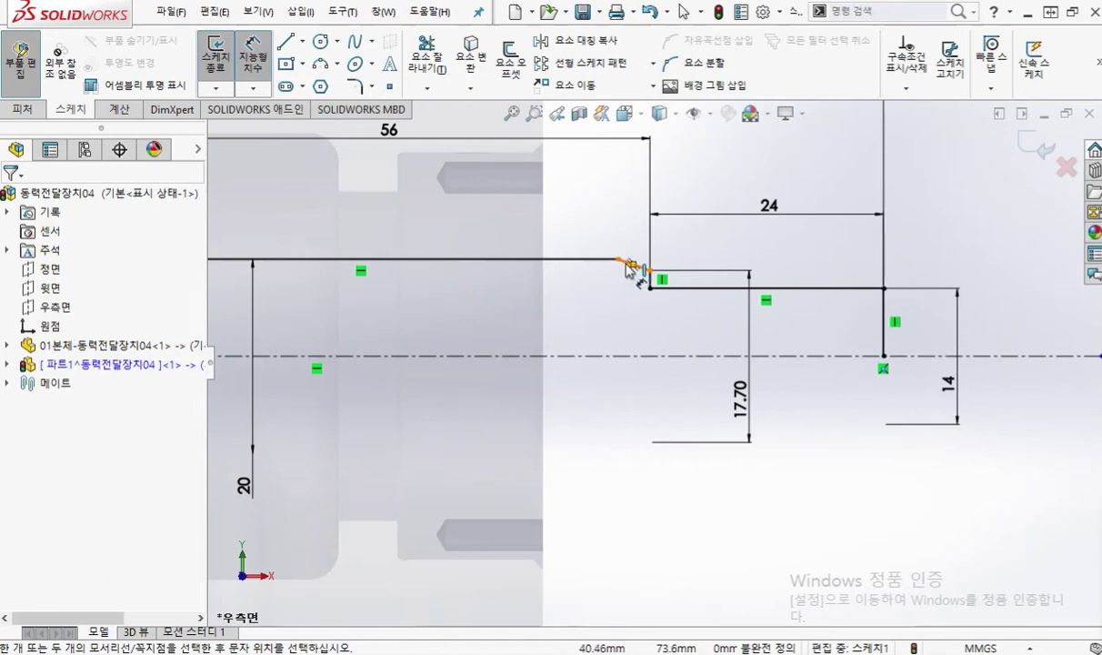
# Dimension the angle between the slope and the 20 mm section's upper edge as 30°
pyautogui.moveTo(635, 264); pyautogui.dragTo(508, 246)
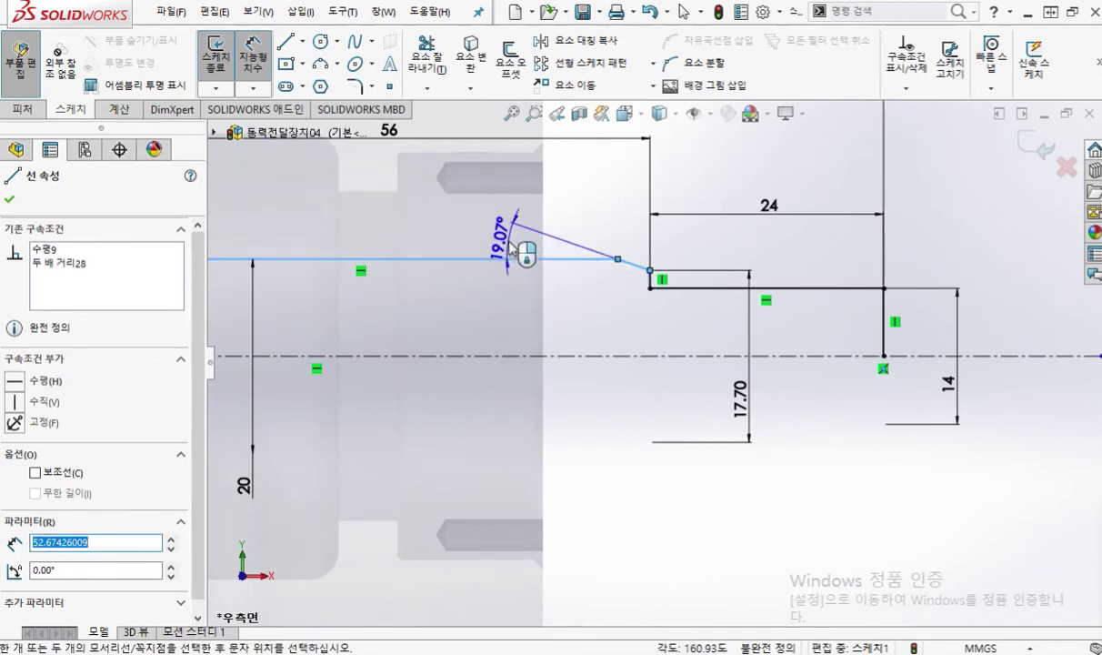
pyautogui.click(510, 247)
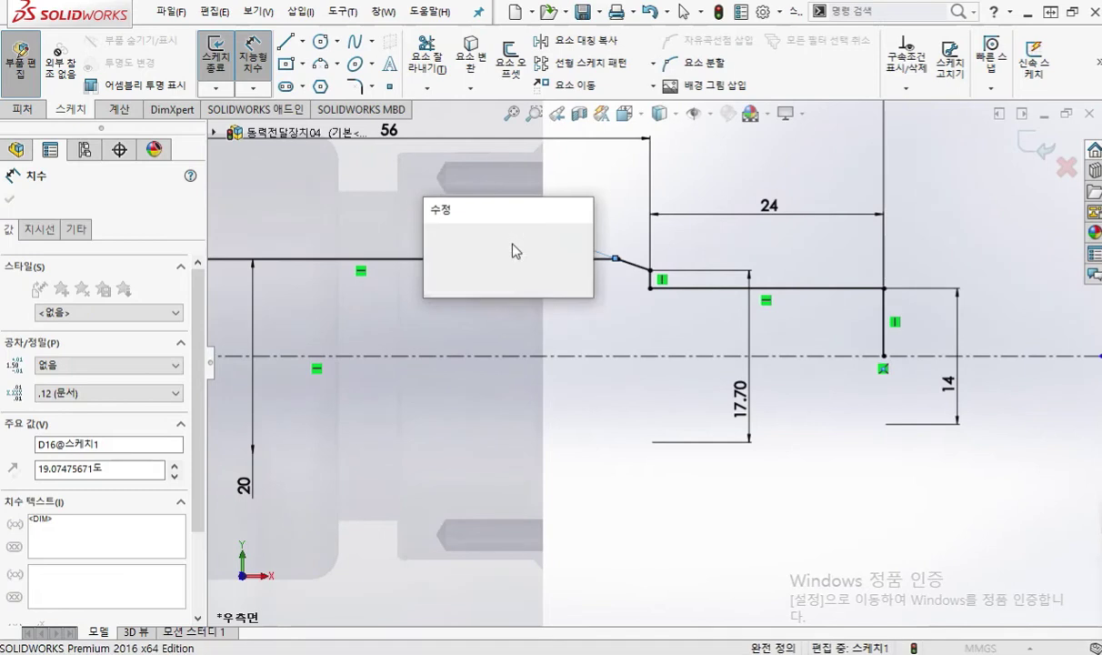
pyautogui.write('30')
pyautogui.press('Return')
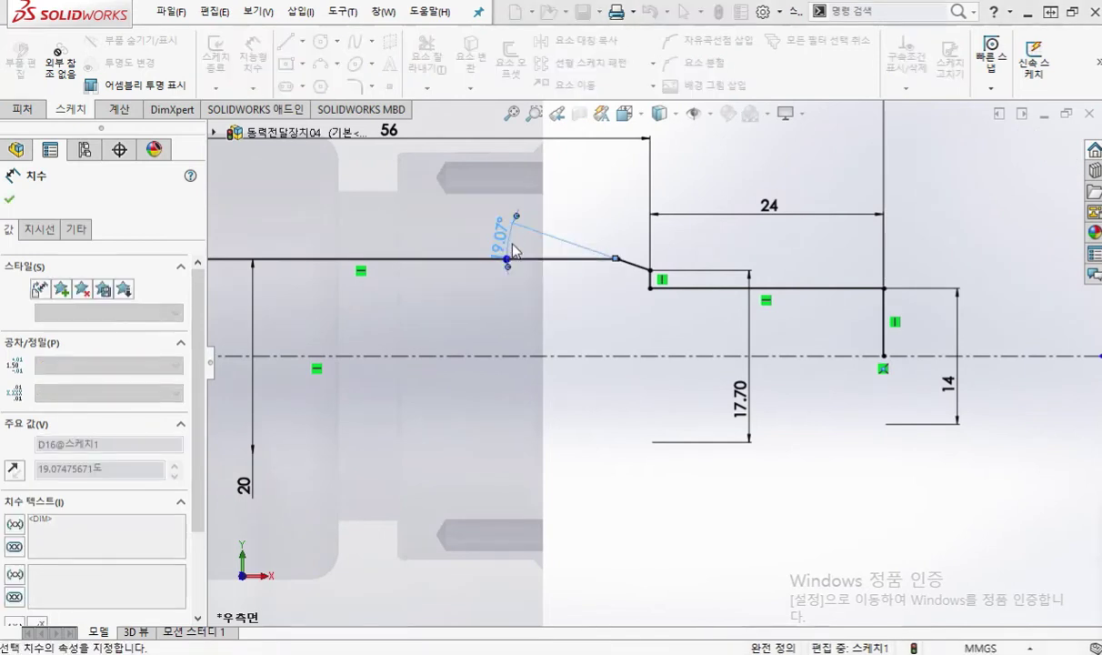
pyautogui.click(923, 245)
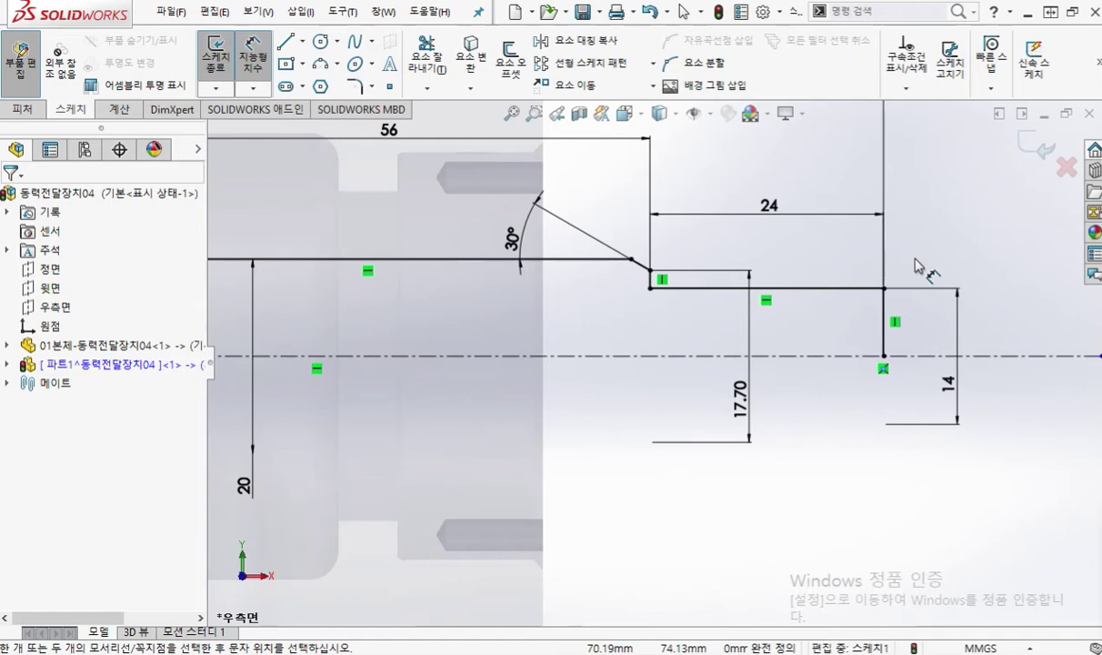
# Revolve the shaft profile 360° about the centerline, letting the open sketch be closed automatically
pyautogui.scroll(4, 642, 293)
pyautogui.scroll(2, 382, 228)
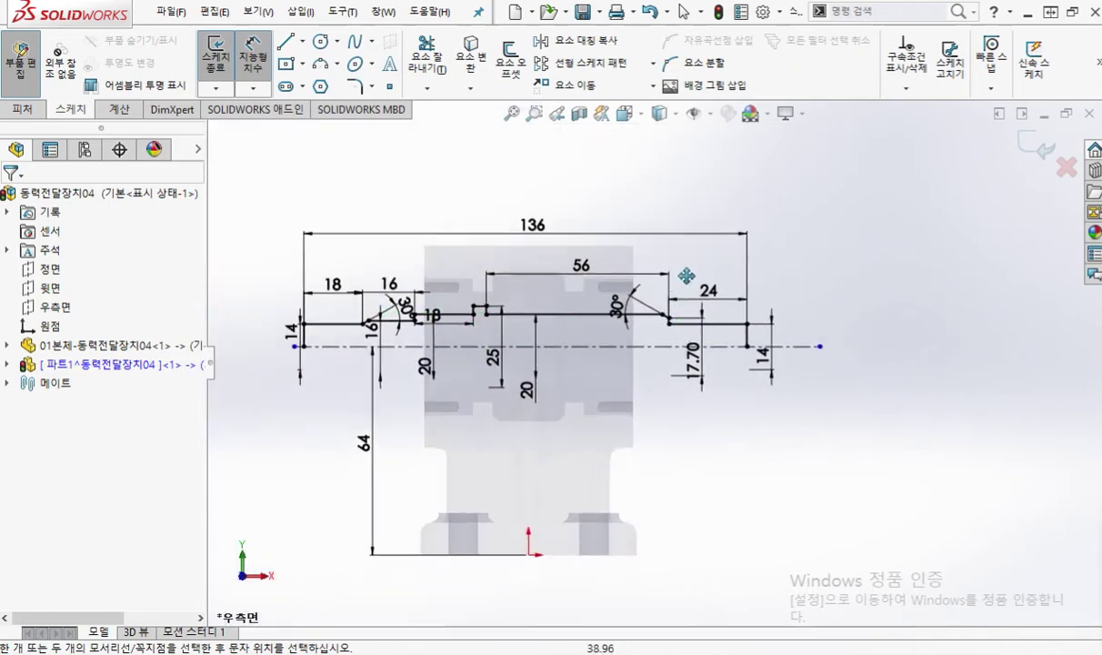
pyautogui.scroll(-2, 307, 160)
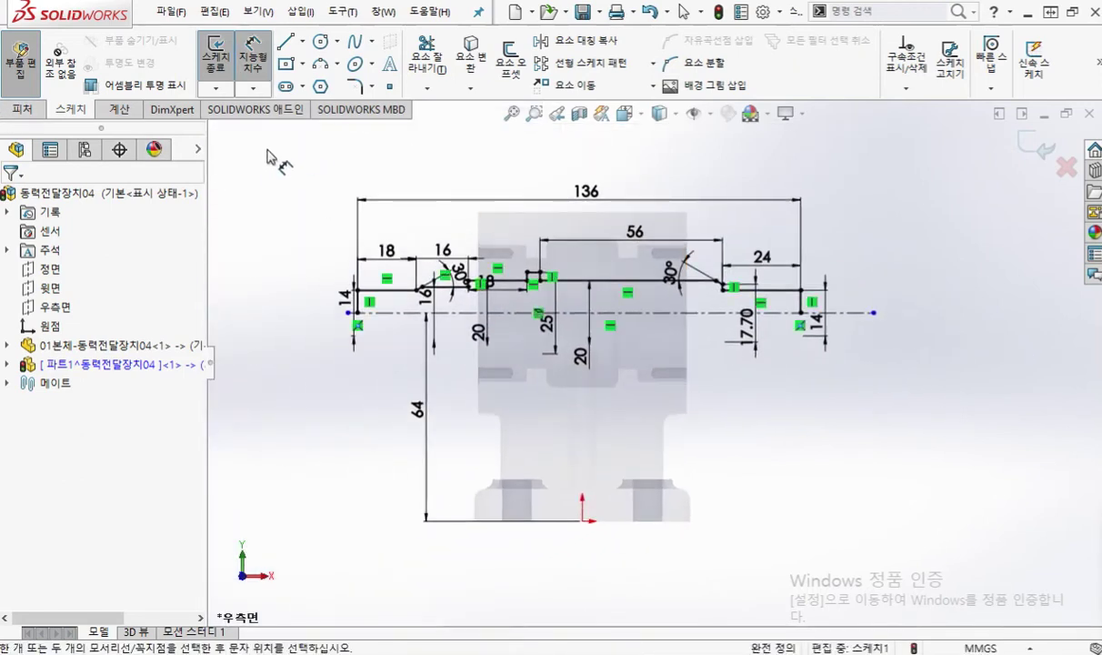
pyautogui.press('s')
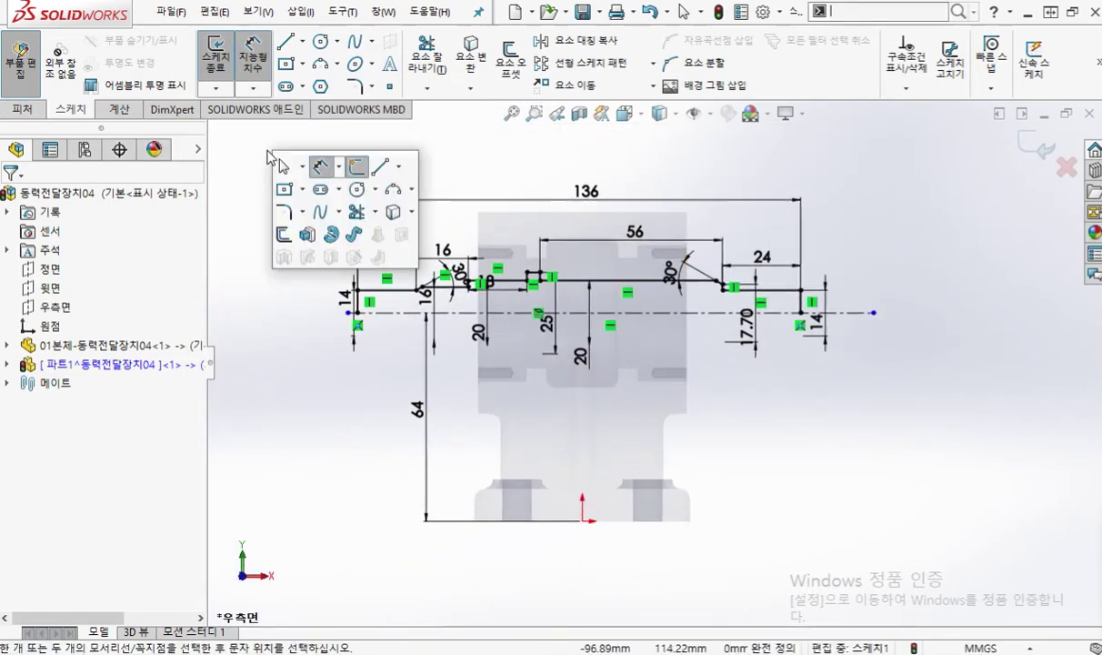
pyautogui.click(331, 236)
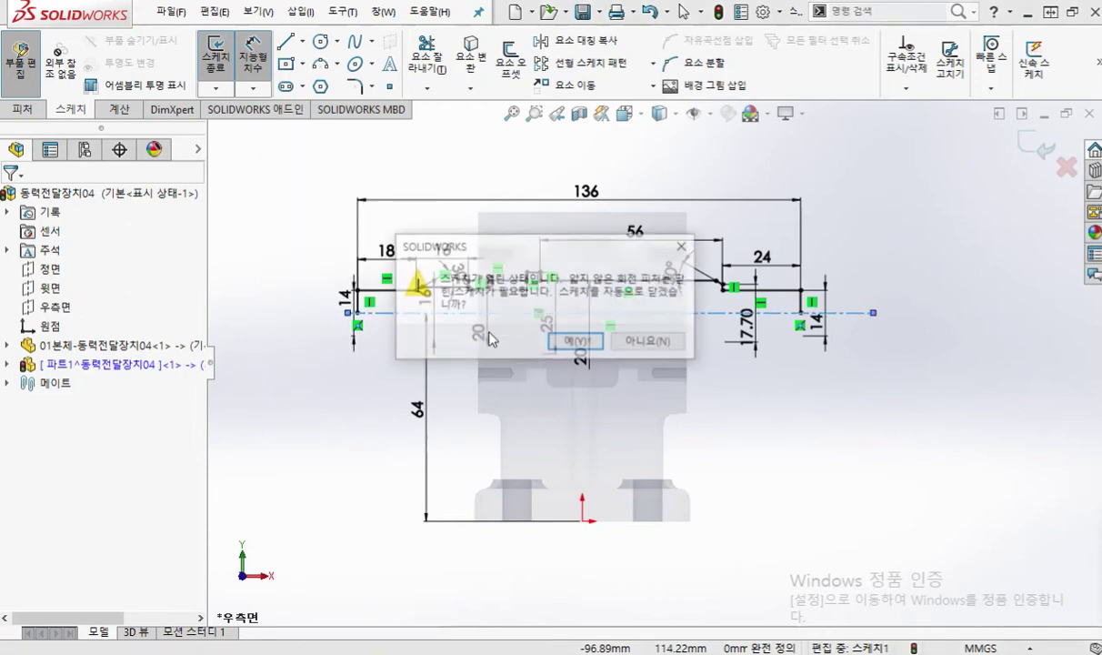
pyautogui.click(578, 344)
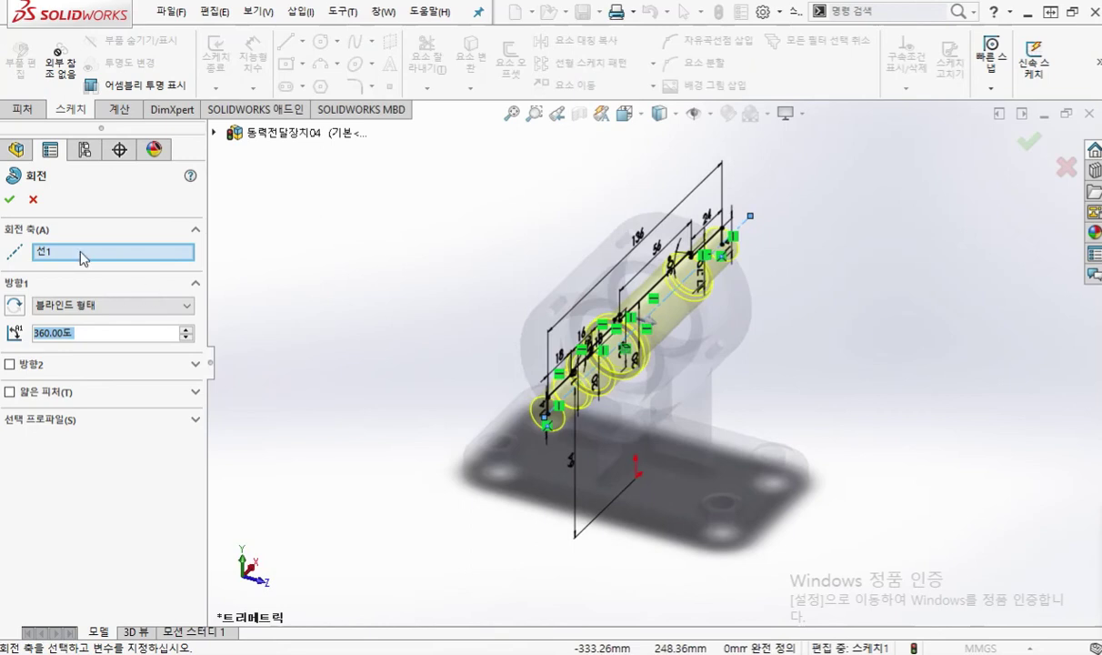
pyautogui.click(9, 199)
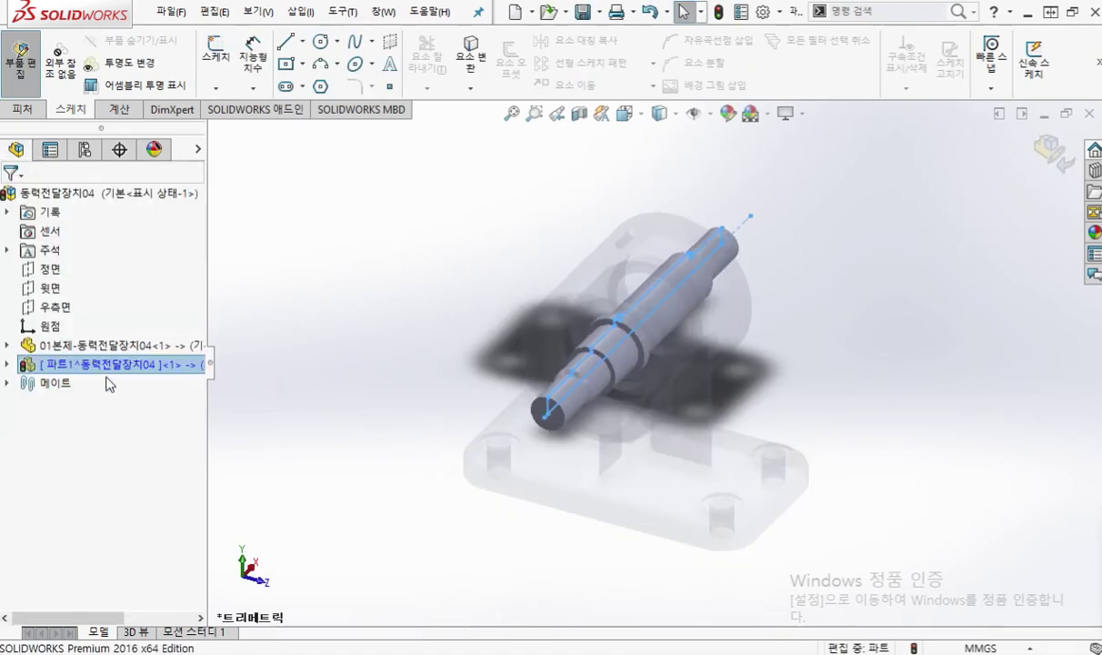
# Show the reference drawing beside the model and rename the shaft part 02축-동력전달장치04 according to its number and name there
pyautogui.rightClick(118, 364)
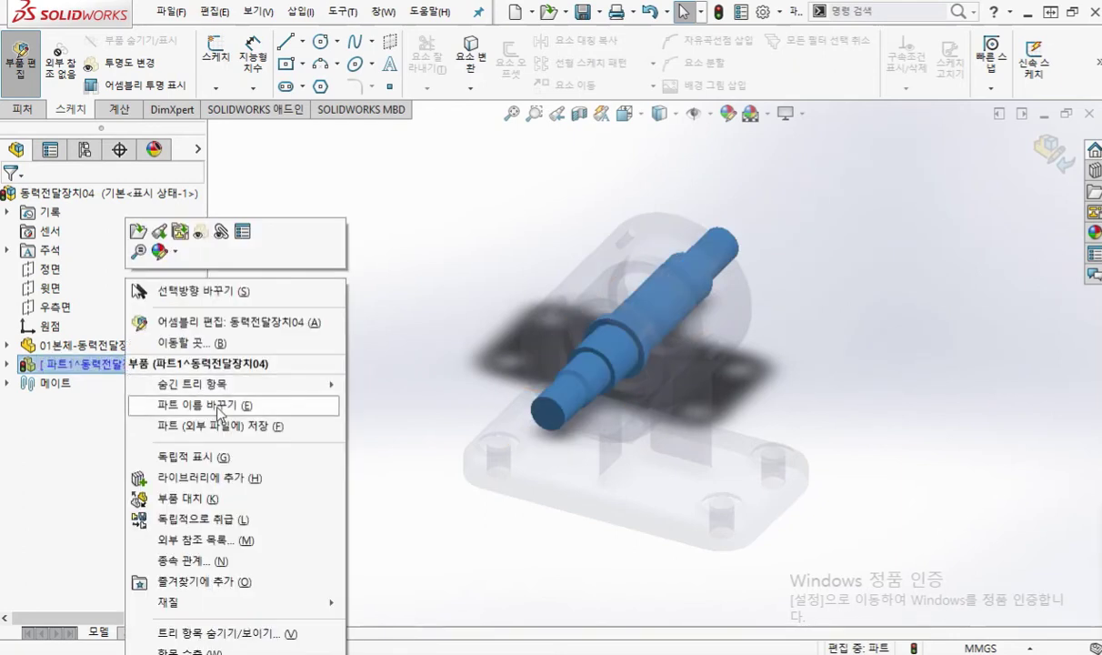
pyautogui.press('super+Left')
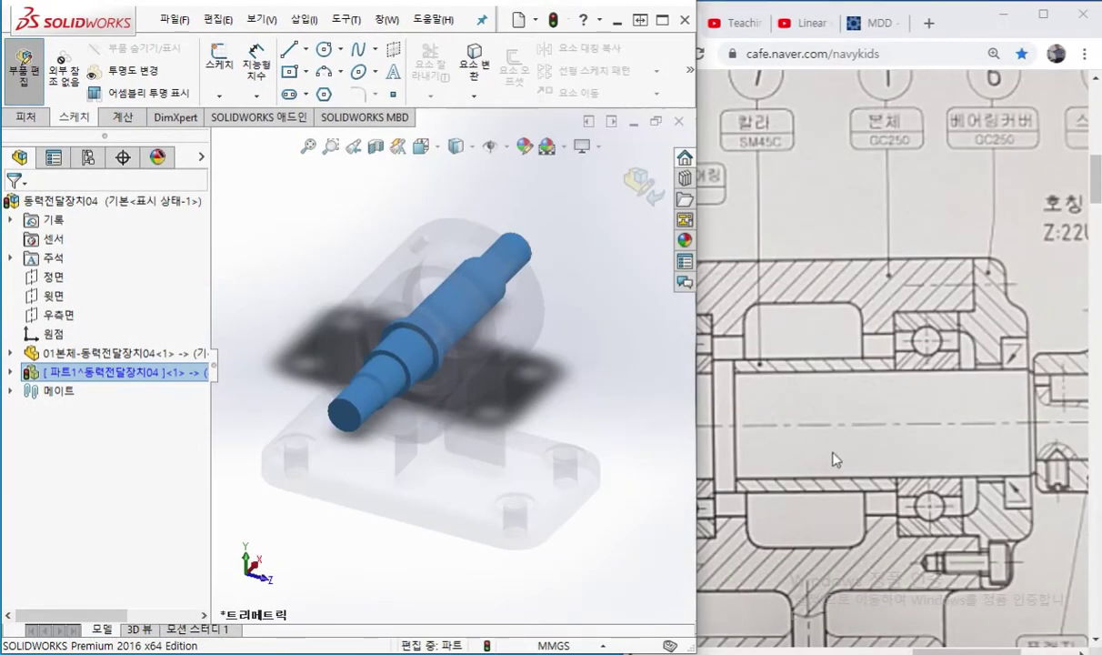
pyautogui.moveTo(934, 651); pyautogui.dragTo(846, 651)
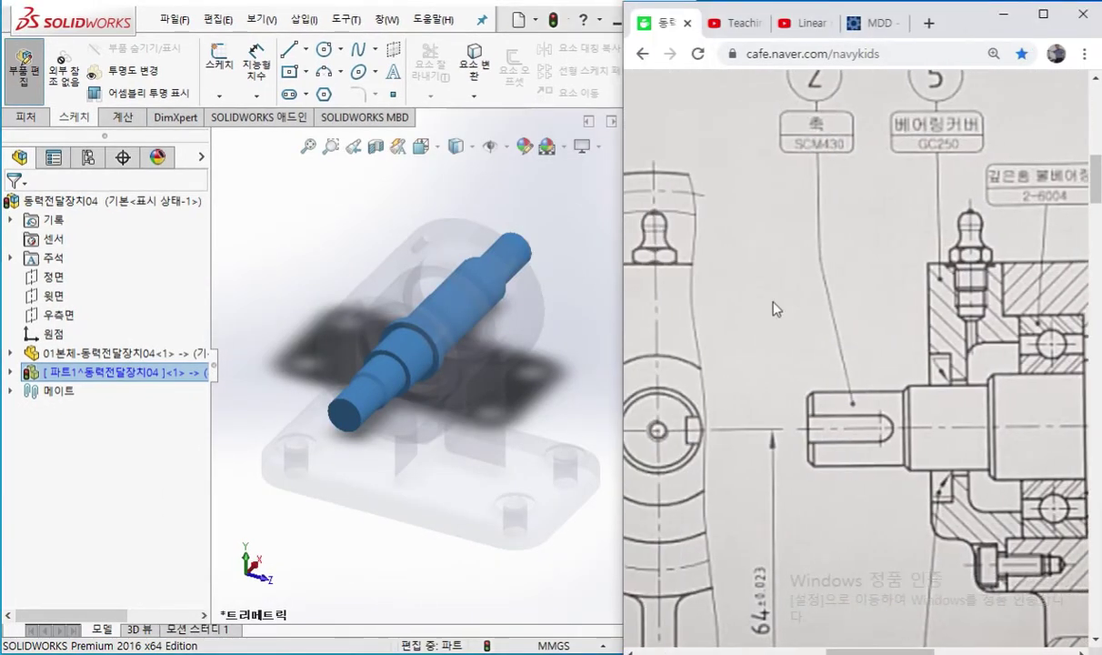
pyautogui.scroll(2, 741, 300)
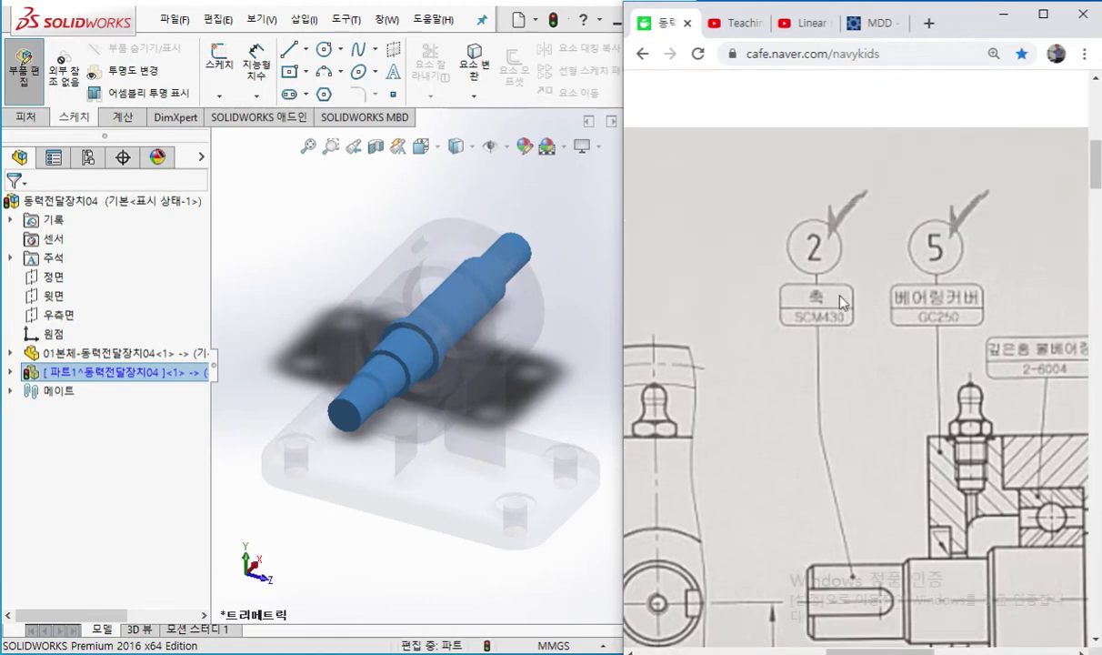
pyautogui.rightClick(106, 377)
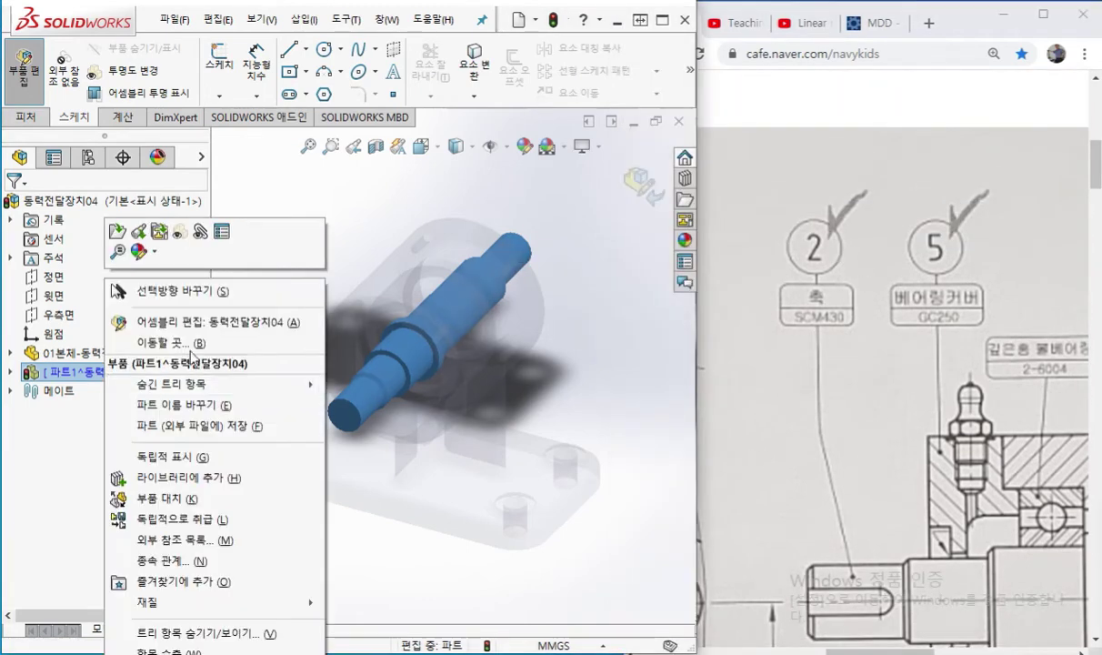
pyautogui.click(185, 406)
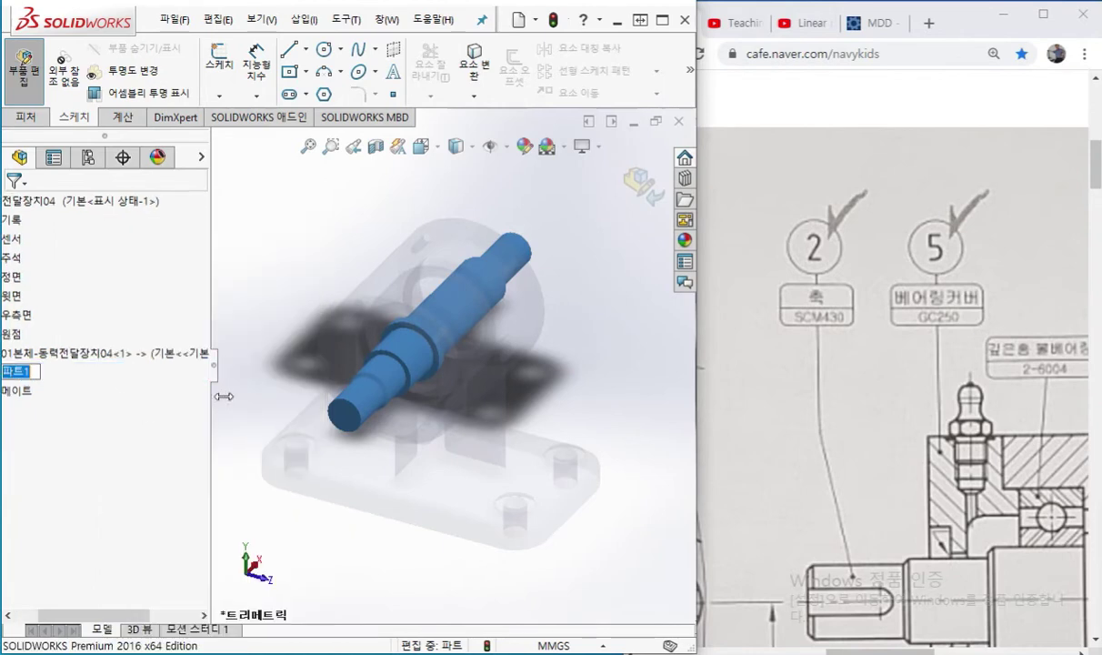
pyautogui.write('0')
pyautogui.write('2ㅊ')
pyautogui.write('-')
pyautogui.write('동력ㅈ')
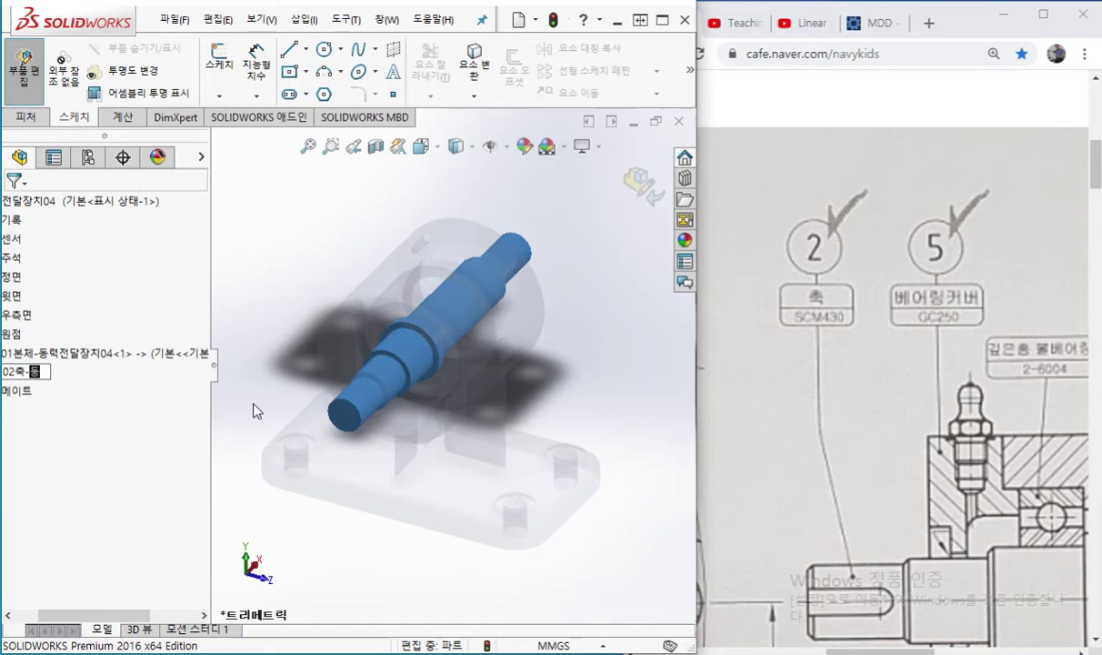
pyautogui.write('전ㄷ')
pyautogui.write('달장치0')
pyautogui.write('4')
pyautogui.press('Return')
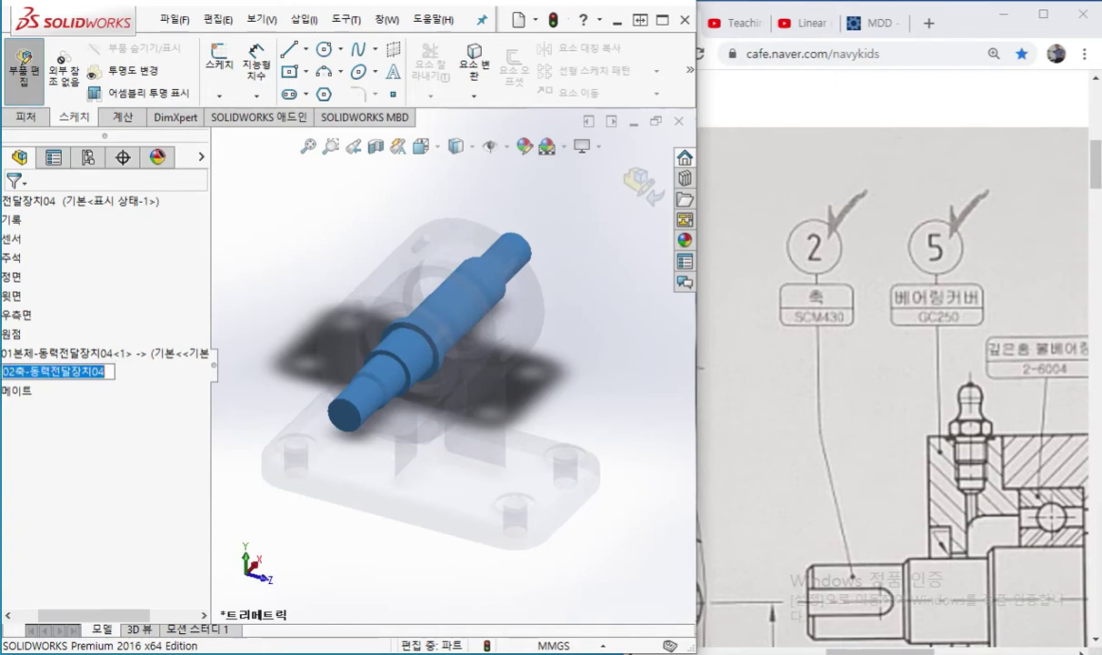
# Switch to Notepad, replace its text with the part name 02축-동력전달장치04 and move the window clear of the model
pyautogui.hotkey('alt', 'Tab')
pyautogui.moveTo(733, 176); pyautogui.dragTo(545, 165)
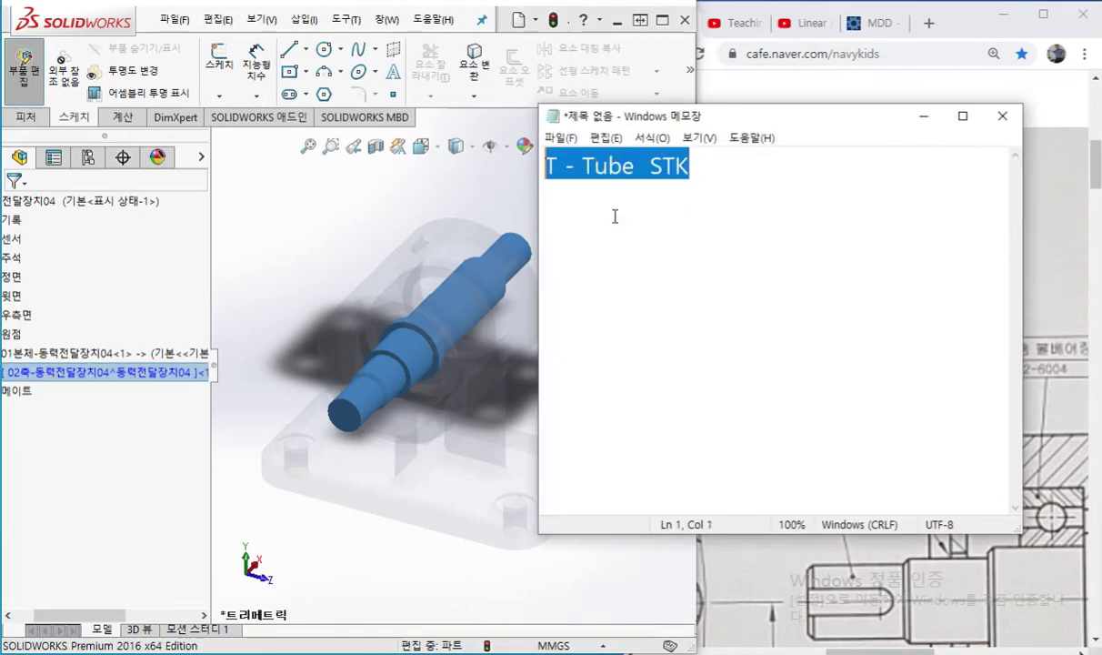
pyautogui.write('02축-동력전달장치04')
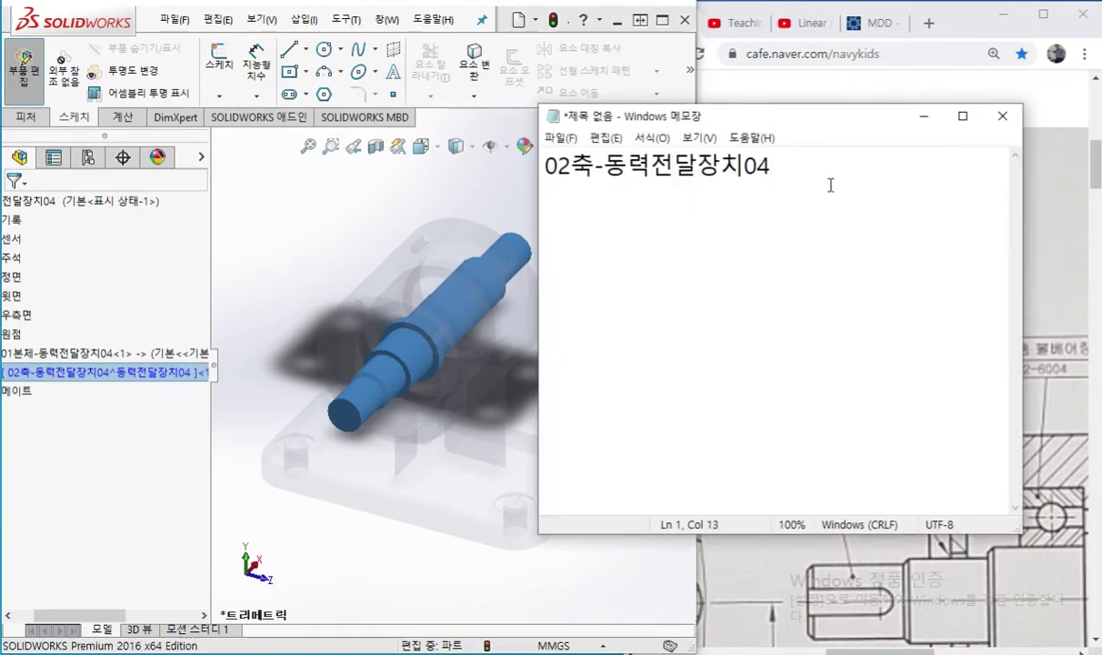
pyautogui.moveTo(829, 117); pyautogui.dragTo(859, 27)
pyautogui.moveTo(821, 69); pyautogui.dragTo(572, 82)
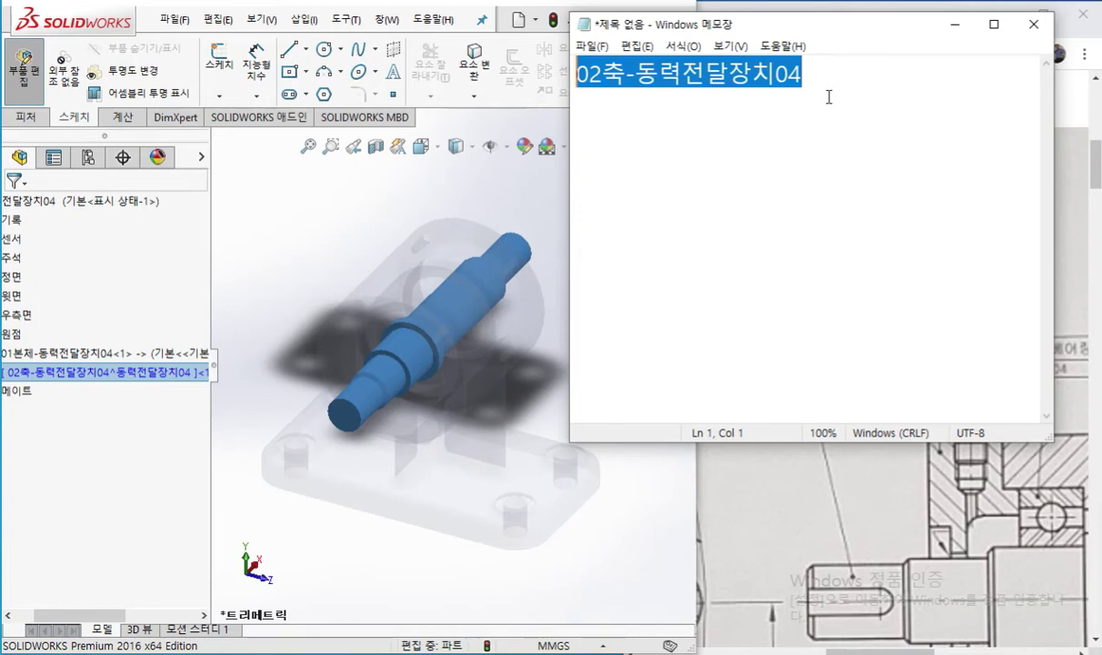
pyautogui.moveTo(766, 30); pyautogui.dragTo(939, 34)
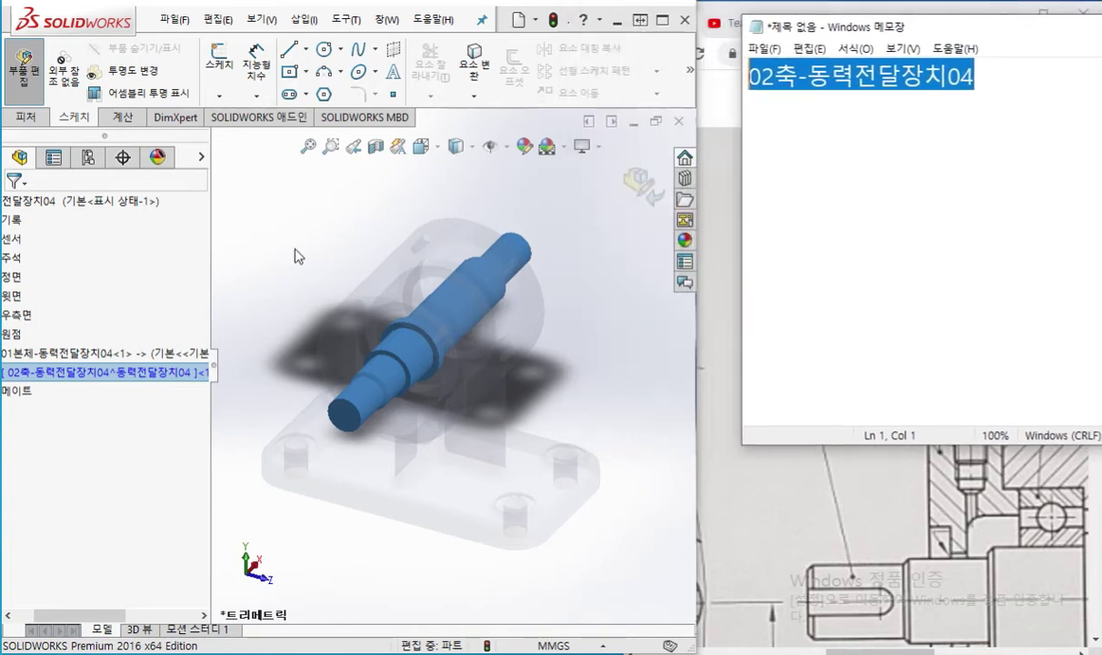
# Save the shaft part to an external file in the assembly's folder and bring the 동력04 folder window into view
pyautogui.rightClick(111, 374)
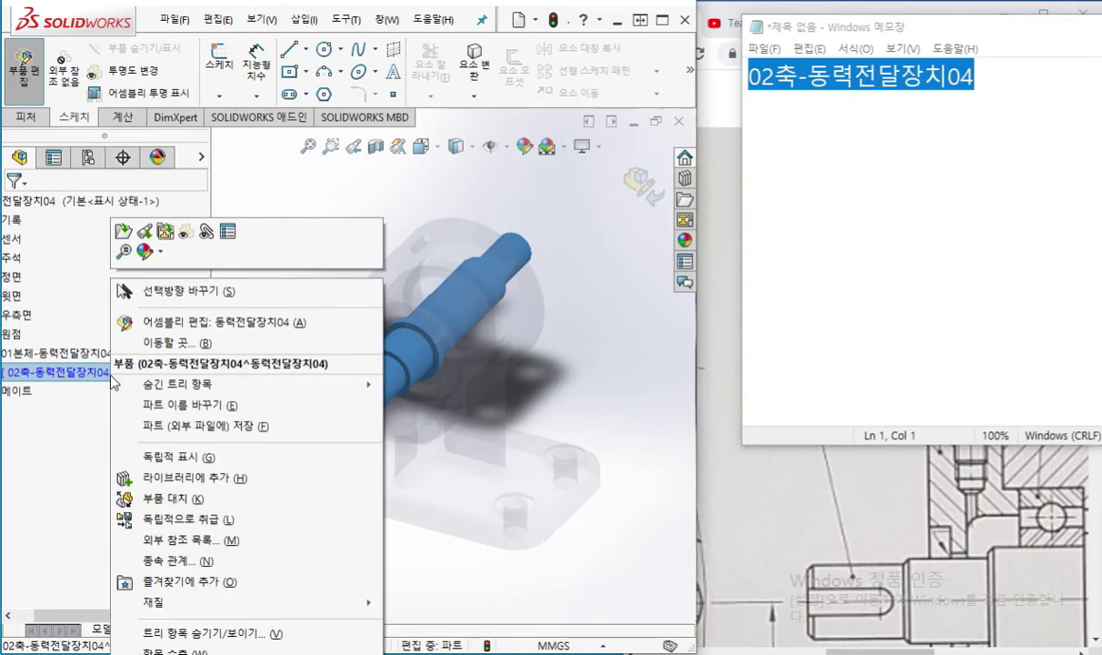
pyautogui.click(209, 428)
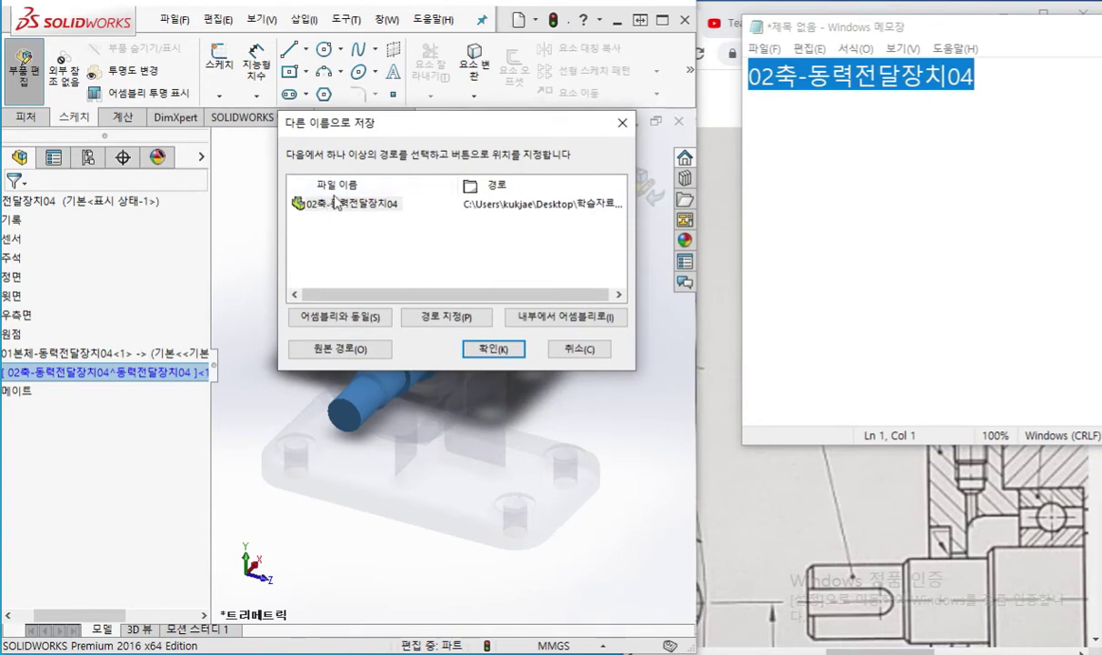
pyautogui.click(350, 318)
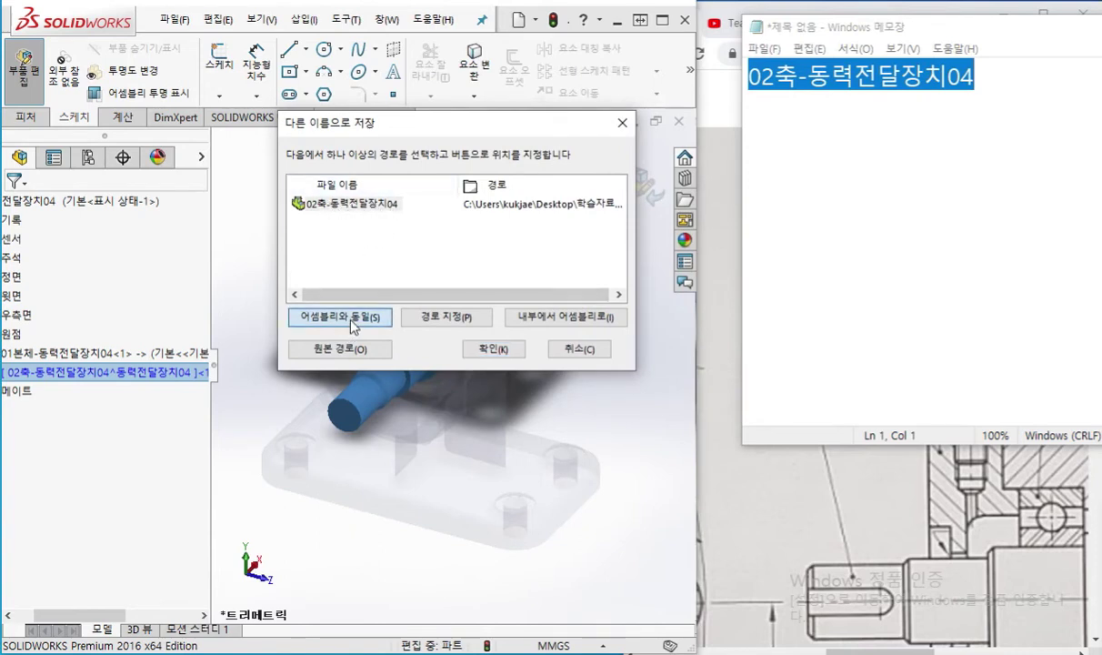
pyautogui.click(492, 349)
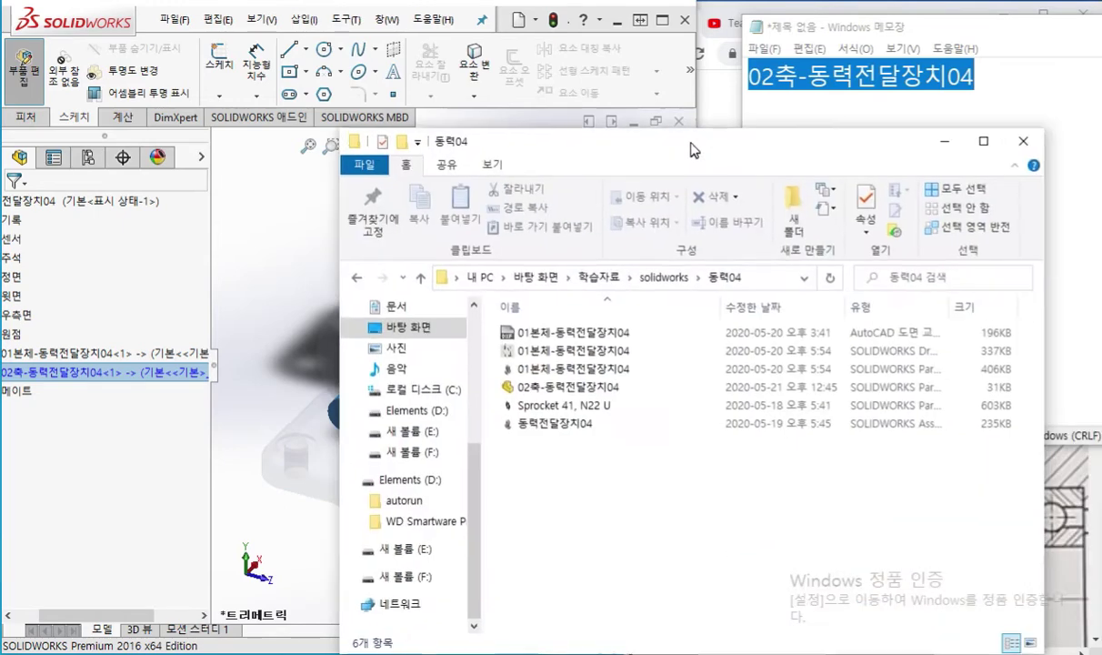
pyautogui.moveTo(677, 140); pyautogui.dragTo(350, 65)
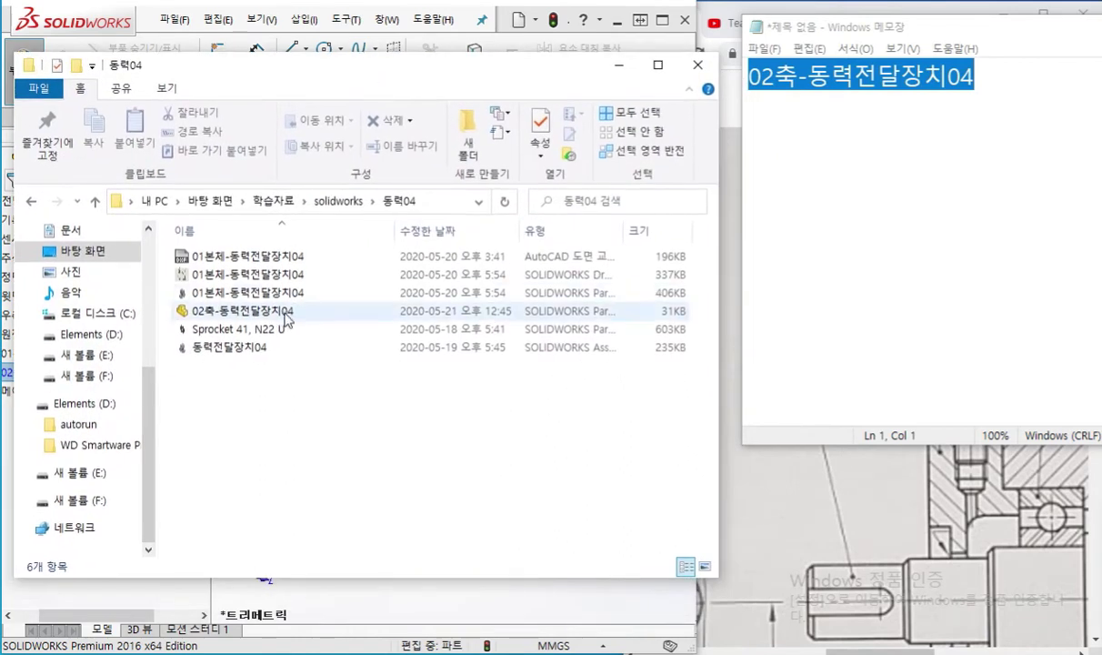
# Review the files in the 동력04 folder, underlining each one with the red screen pen, and minimize the folder window
pyautogui.press('F9')
pyautogui.moveTo(177, 262); pyautogui.dragTo(306, 263)
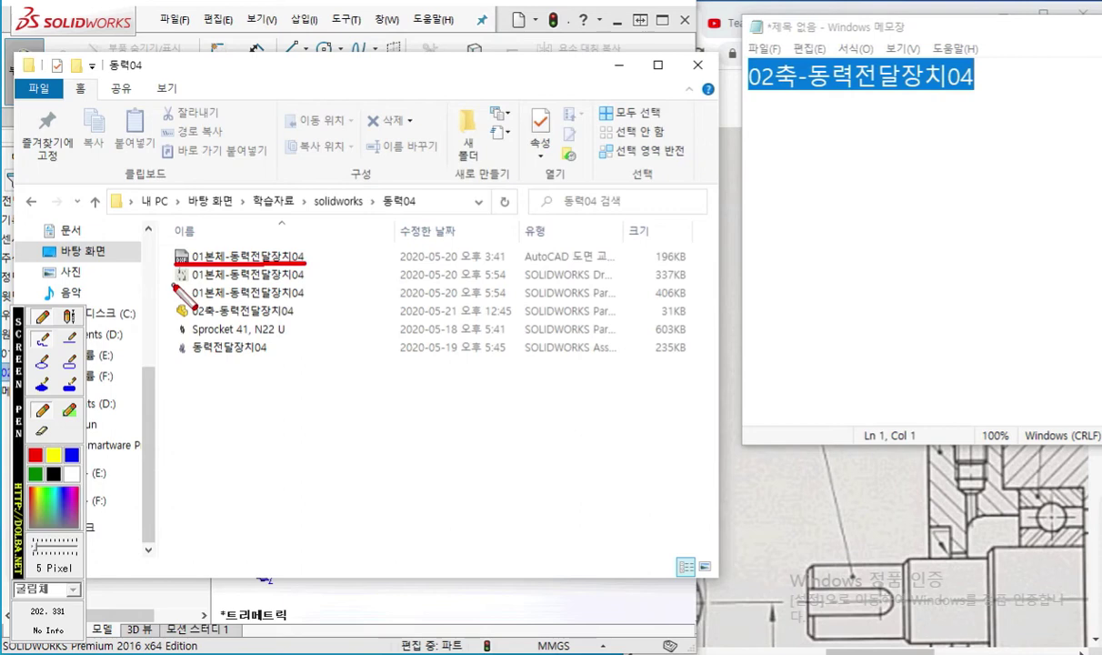
pyautogui.moveTo(173, 284); pyautogui.dragTo(315, 280)
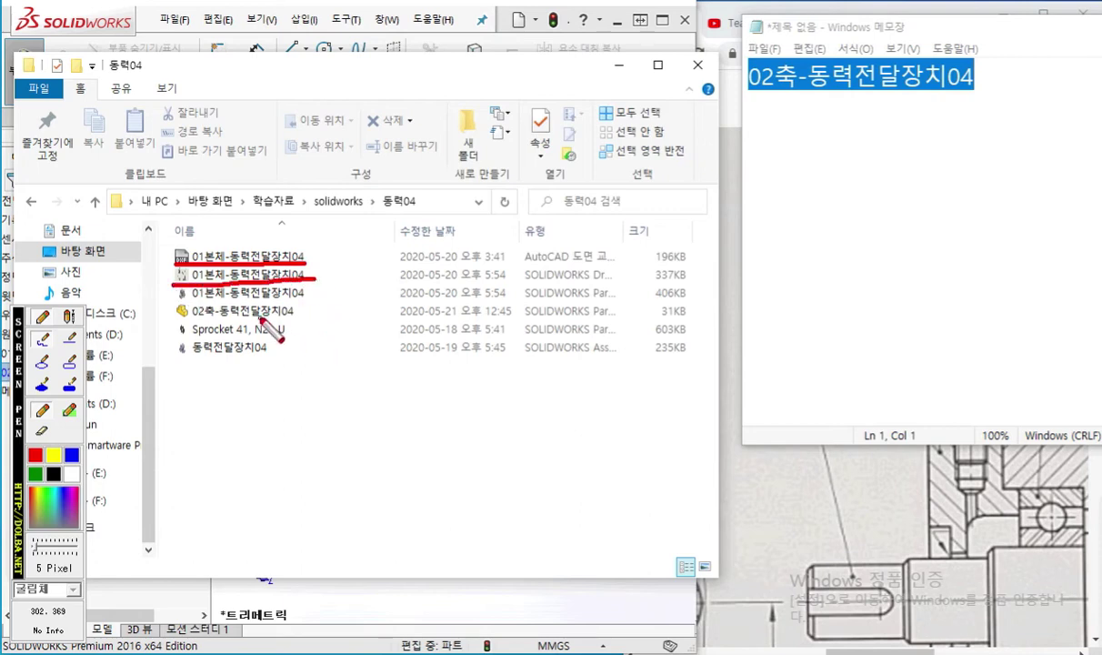
pyautogui.moveTo(173, 304); pyautogui.dragTo(314, 301)
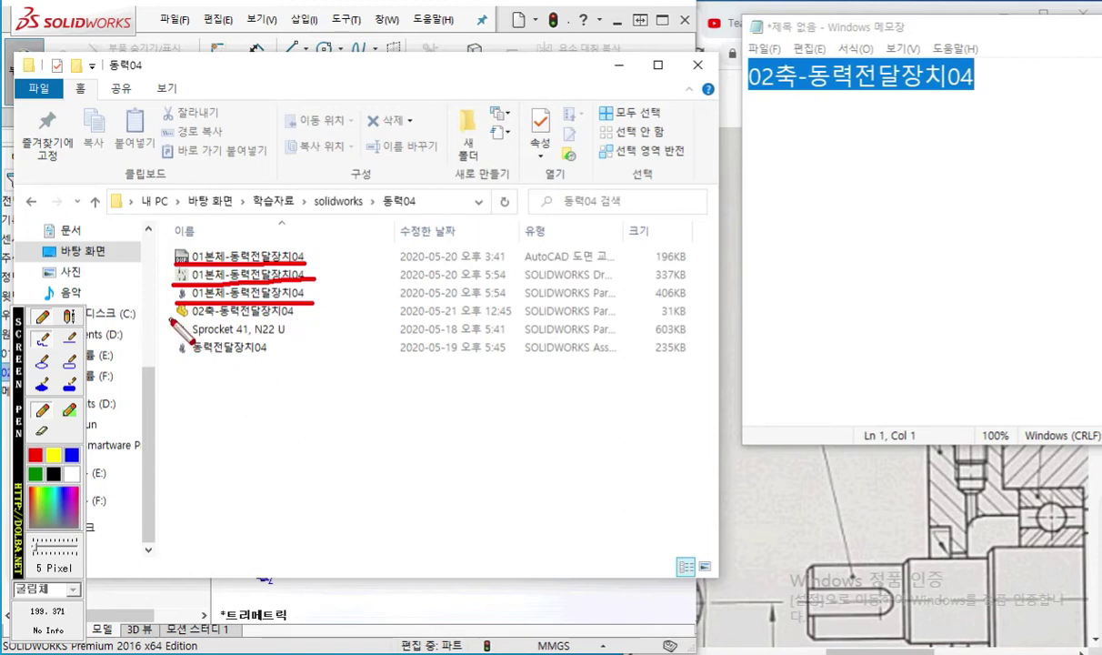
pyautogui.moveTo(174, 318); pyautogui.dragTo(302, 316)
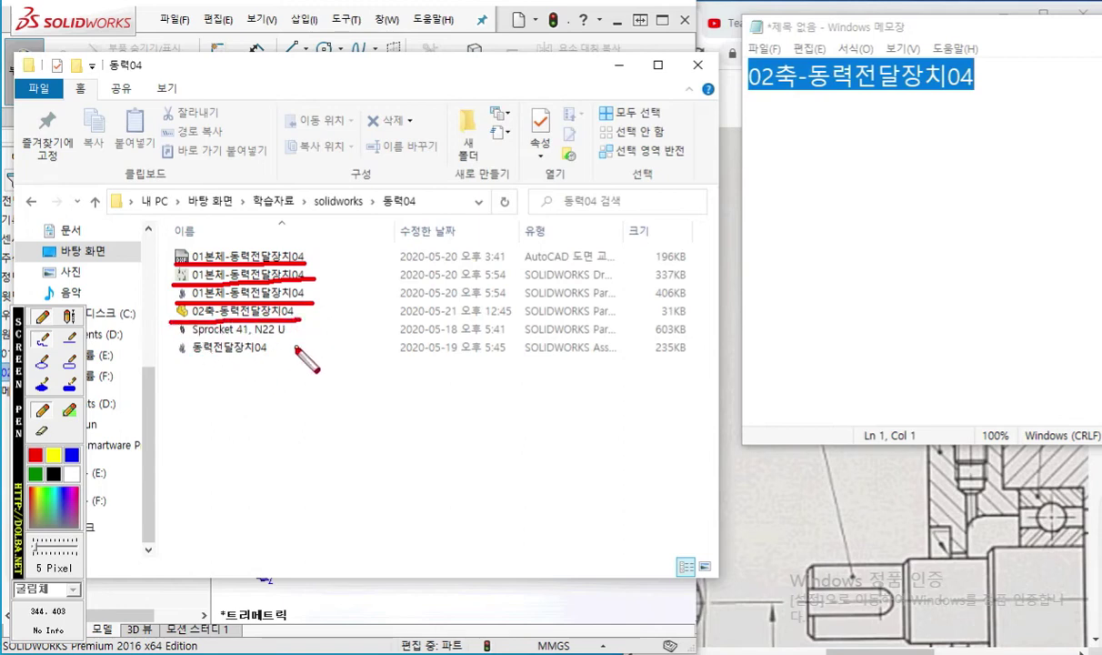
pyautogui.moveTo(173, 335); pyautogui.dragTo(325, 333)
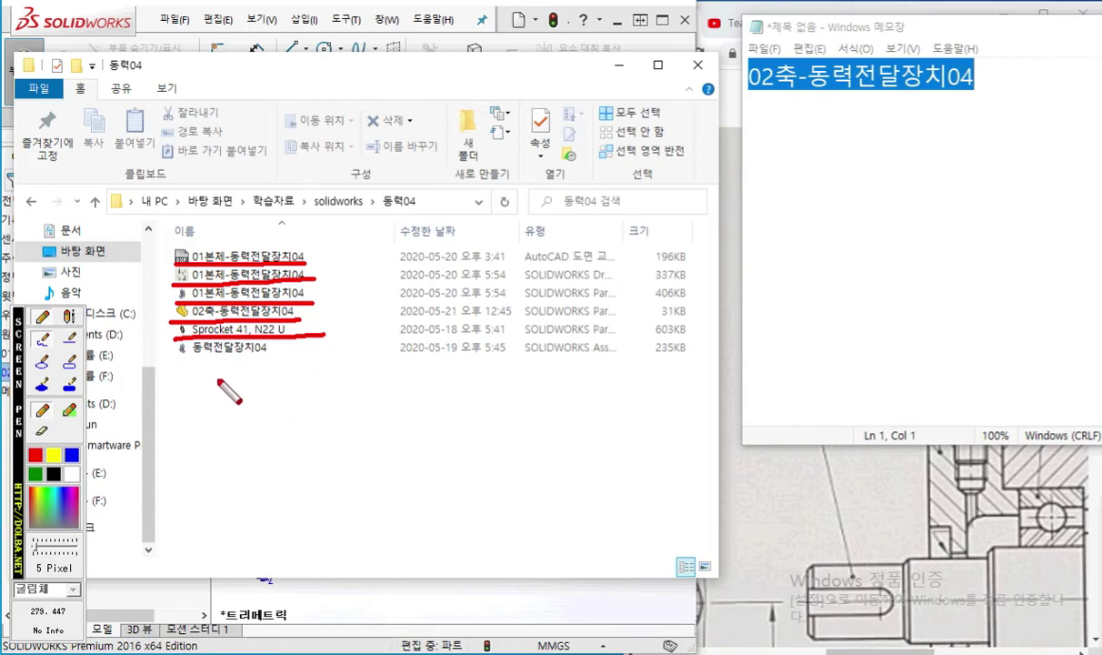
pyautogui.moveTo(170, 360); pyautogui.dragTo(289, 364)
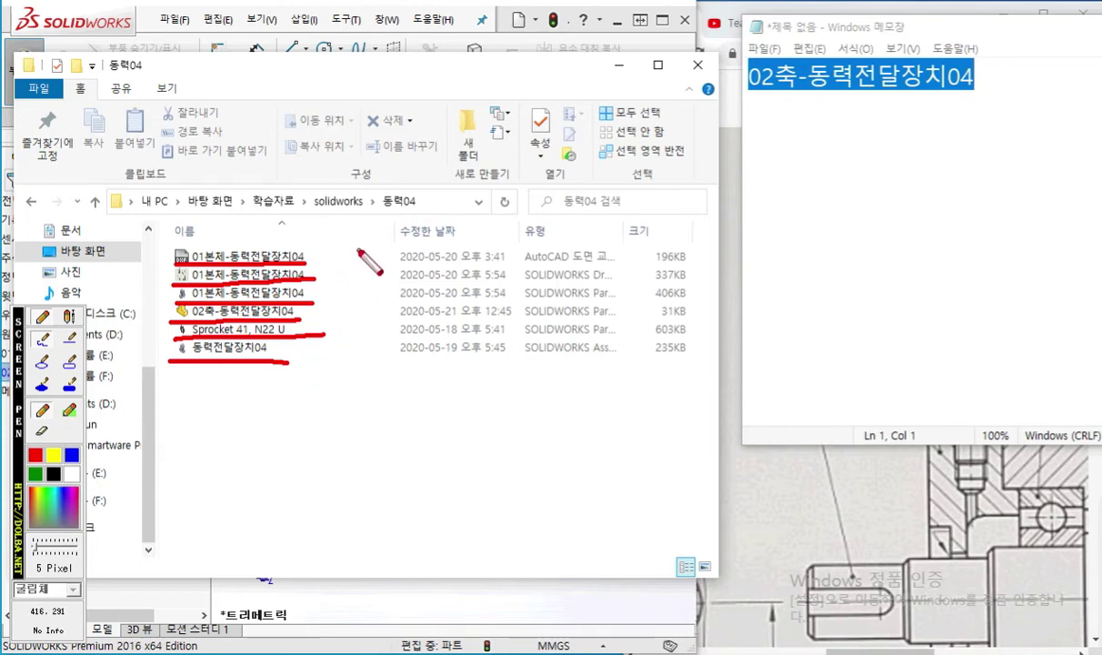
pyautogui.press('Escape')
pyautogui.press('super+Down')
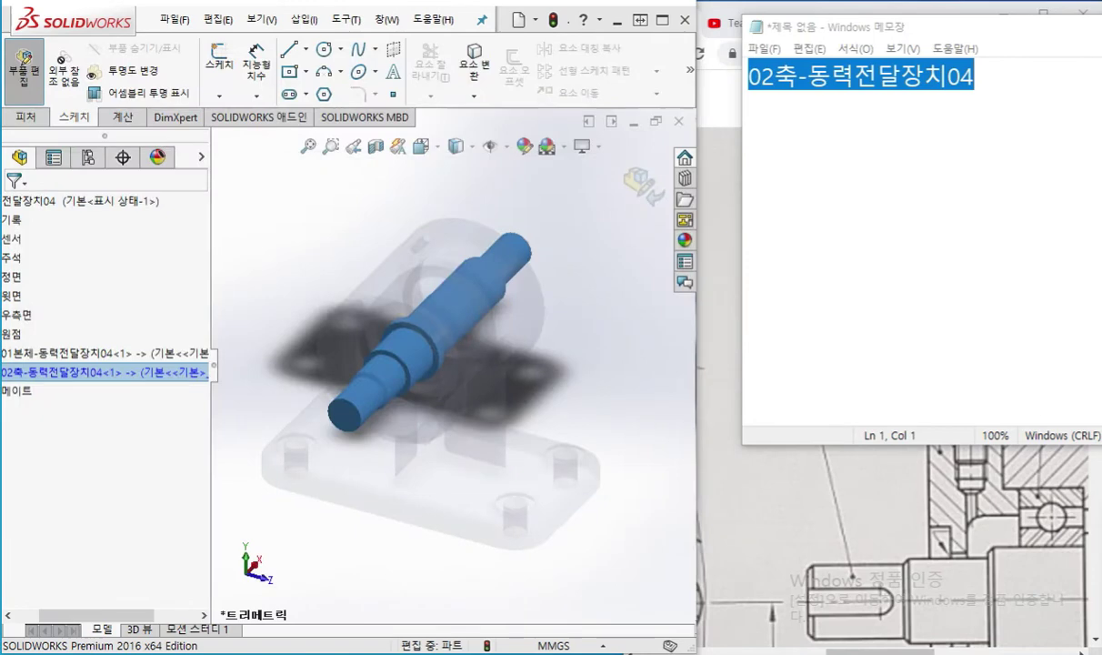
# Outline the keyway in the reference drawing and mark two parallel planes, over the shaft's rear end and the base, with the red screen pen
pyautogui.click(530, 269)
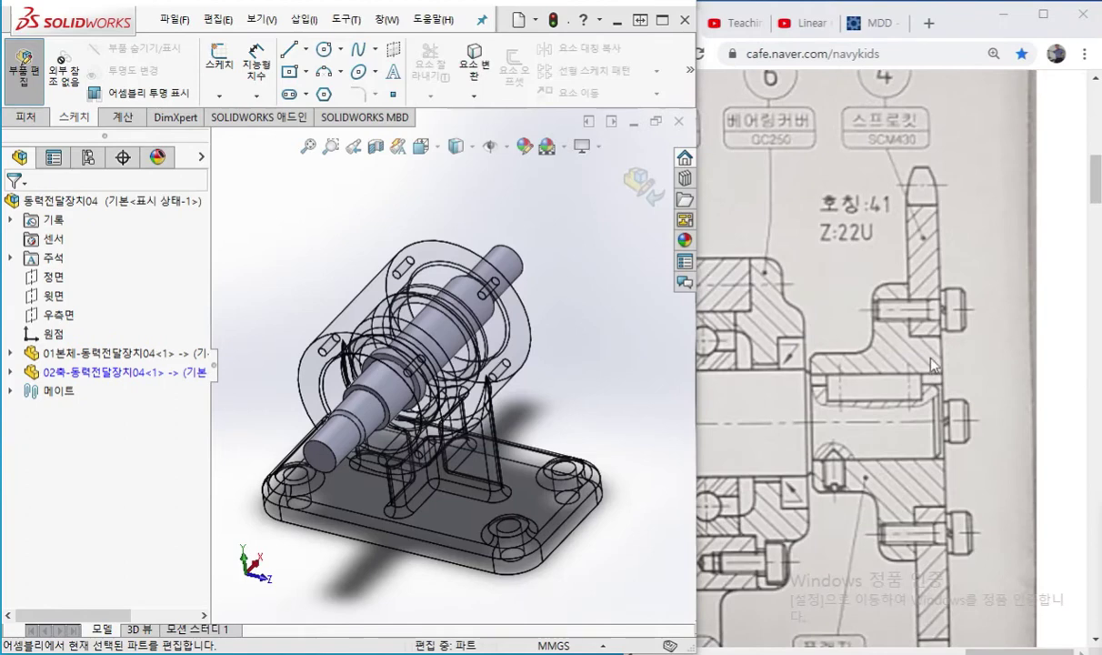
pyautogui.hotkey('ctrl', 'shift', 'p')
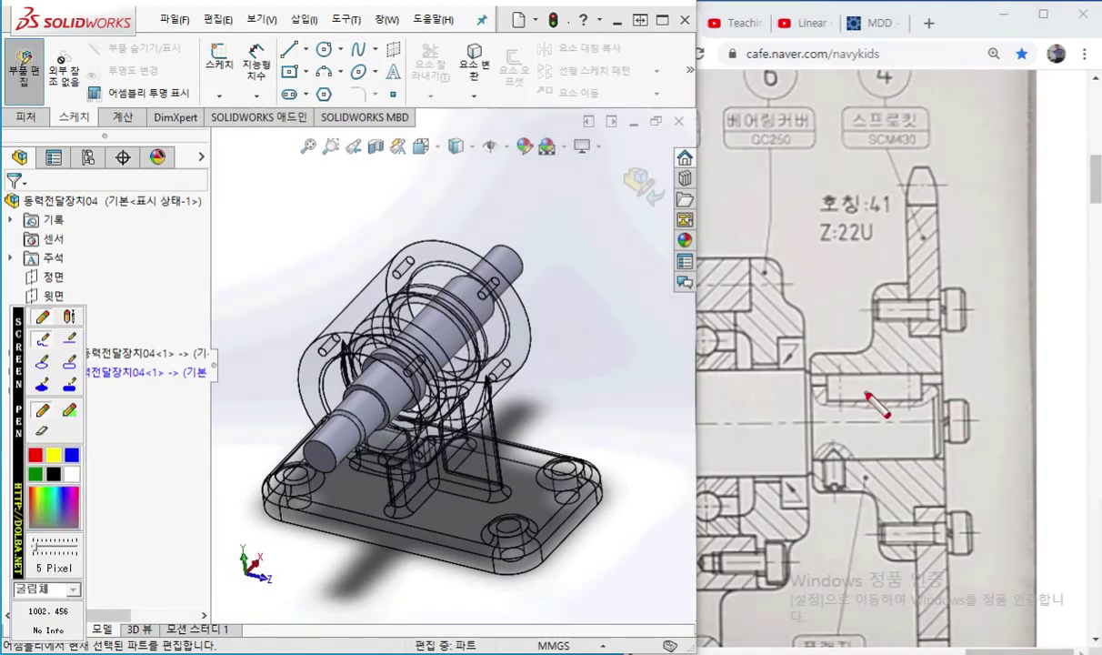
pyautogui.moveTo(828, 375)
pyautogui.mouseDown()
pyautogui.moveTo(829, 386)
pyautogui.moveTo(882, 406)
pyautogui.moveTo(917, 400)
pyautogui.moveTo(923, 375)
pyautogui.moveTo(920, 415)
pyautogui.mouseUp()
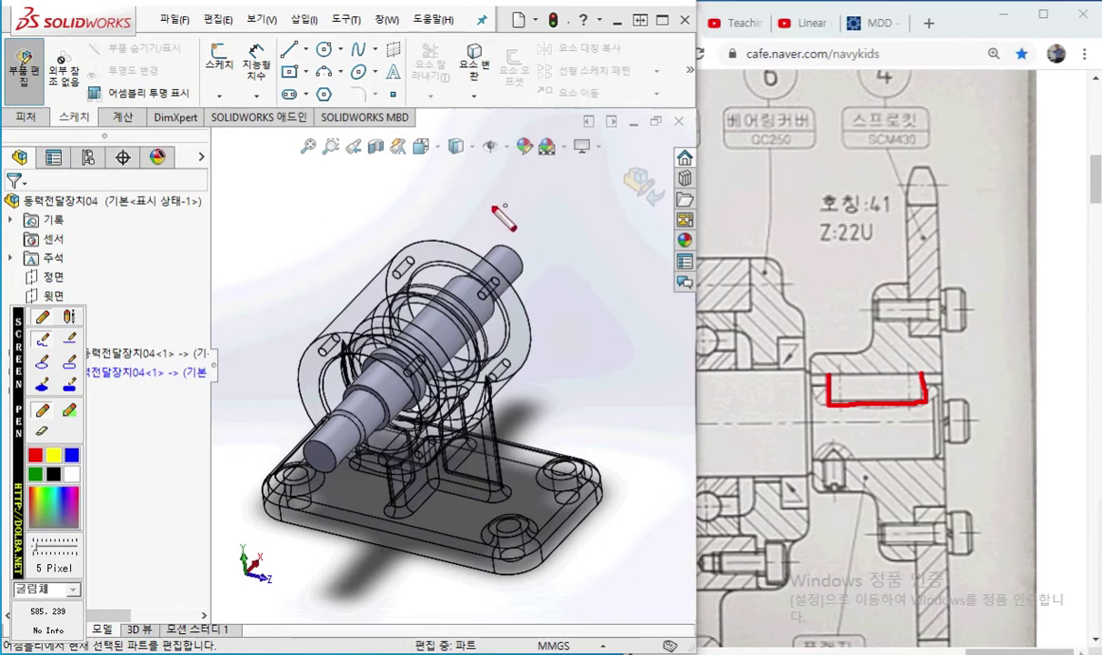
pyautogui.moveTo(492, 204)
pyautogui.mouseDown()
pyautogui.moveTo(445, 258)
pyautogui.moveTo(518, 282)
pyautogui.moveTo(569, 243)
pyautogui.moveTo(482, 208)
pyautogui.moveTo(489, 223)
pyautogui.mouseUp()
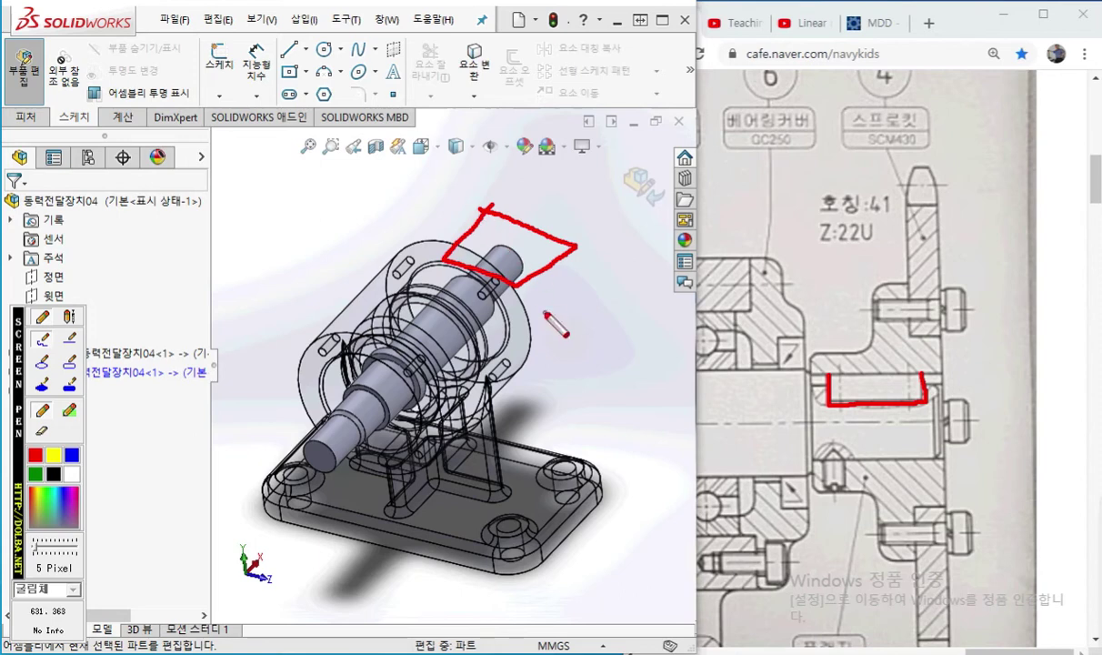
pyautogui.moveTo(552, 367)
pyautogui.mouseDown()
pyautogui.moveTo(438, 474)
pyautogui.moveTo(582, 490)
pyautogui.moveTo(662, 405)
pyautogui.moveTo(526, 369)
pyautogui.moveTo(538, 369)
pyautogui.mouseUp()
pyautogui.moveTo(575, 273); pyautogui.dragTo(596, 367)
pyautogui.moveTo(610, 318); pyautogui.dragTo(622, 297)
pyautogui.moveTo(615, 321)
pyautogui.mouseDown()
pyautogui.moveTo(627, 301)
pyautogui.moveTo(600, 324)
pyautogui.moveTo(629, 336)
pyautogui.mouseUp()
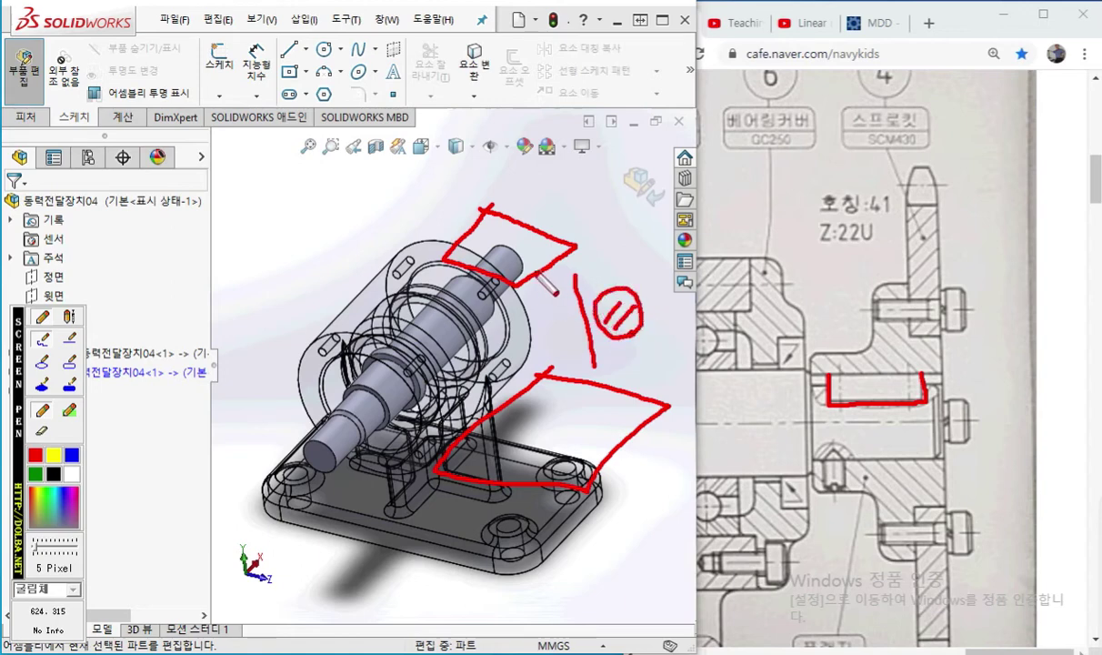
# Add a handwritten note beside the upper plane, circle the slot tool, draw a slot on that plane, and clear all pen marks
pyautogui.moveTo(544, 188)
pyautogui.mouseDown()
pyautogui.moveTo(553, 181)
pyautogui.moveTo(556, 206)
pyautogui.moveTo(569, 202)
pyautogui.moveTo(561, 218)
pyautogui.mouseUp()
pyautogui.moveTo(604, 182)
pyautogui.mouseDown()
pyautogui.moveTo(618, 226)
pyautogui.moveTo(610, 218)
pyautogui.moveTo(672, 173)
pyautogui.mouseUp()
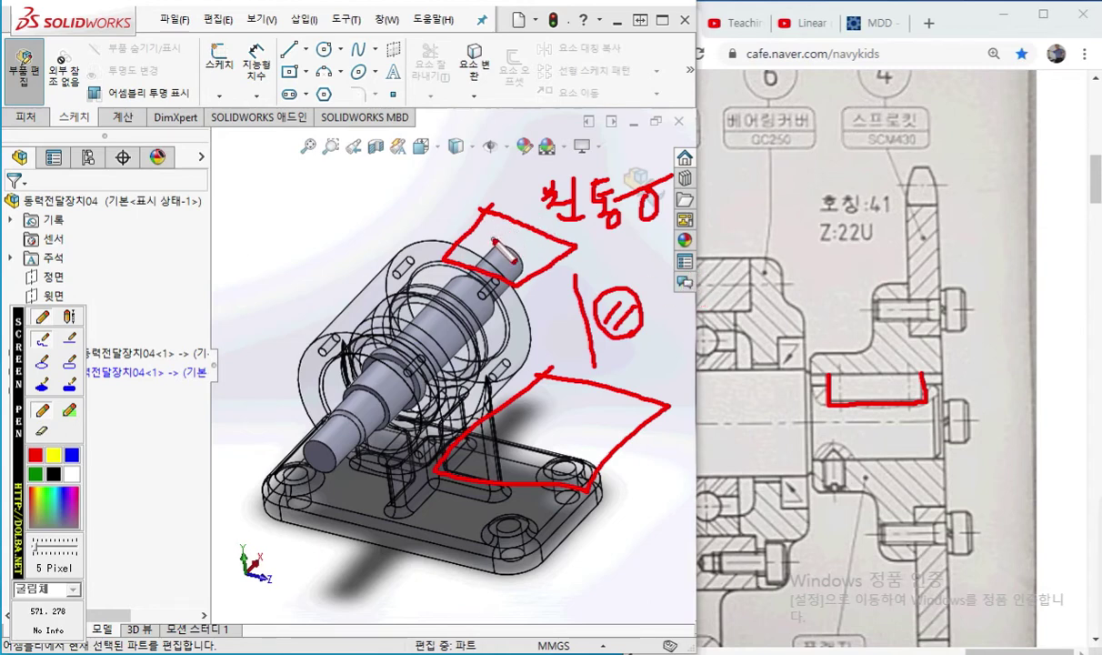
pyautogui.moveTo(309, 112)
pyautogui.mouseDown()
pyautogui.moveTo(240, 89)
pyautogui.moveTo(310, 105)
pyautogui.mouseUp()
pyautogui.moveTo(496, 238)
pyautogui.mouseDown()
pyautogui.moveTo(508, 265)
pyautogui.moveTo(527, 242)
pyautogui.moveTo(498, 273)
pyautogui.moveTo(527, 239)
pyautogui.moveTo(549, 284)
pyautogui.mouseUp()
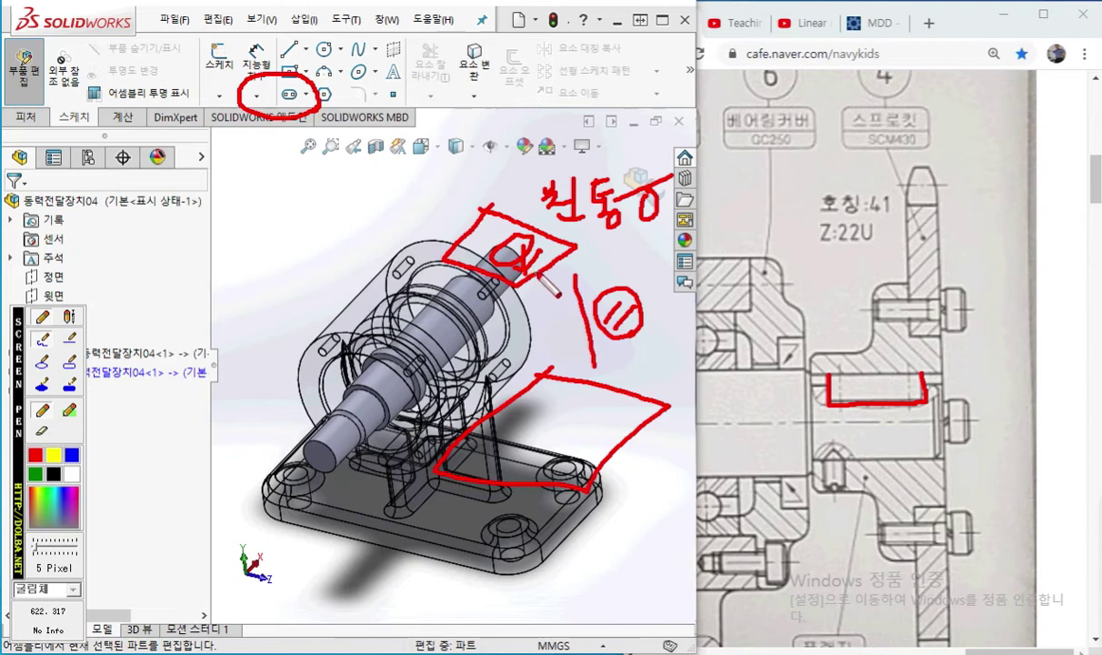
pyautogui.press('Escape')
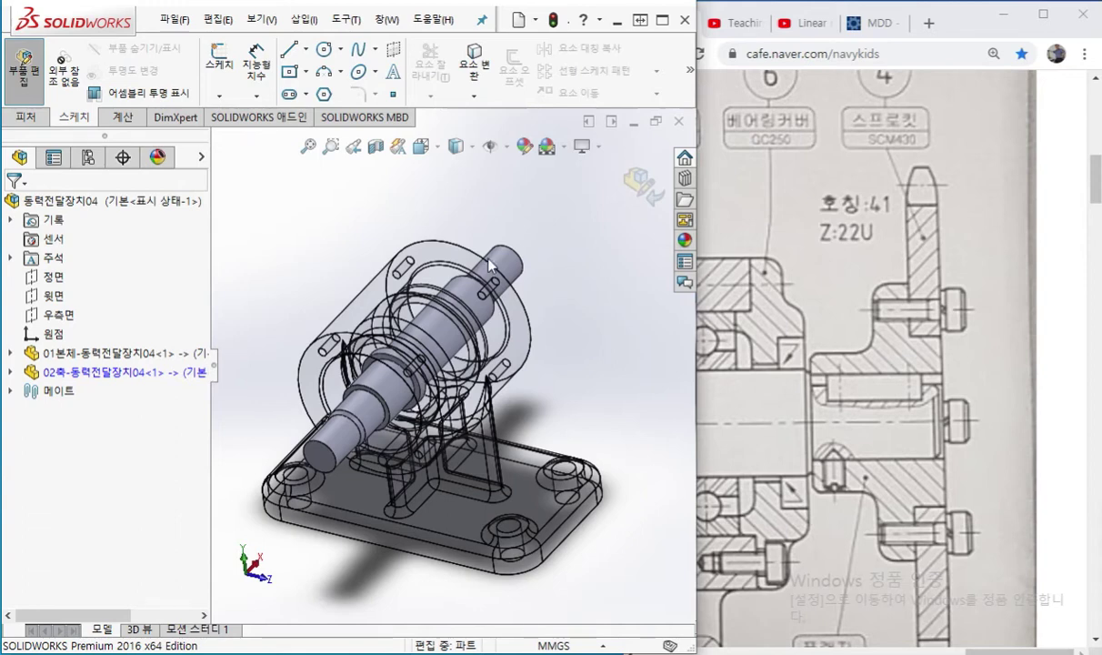
# List the reference geometry commands and mark the Plane command (기준면) and the shaft's rear cylindrical face as reference 1 with the red screen pen
pyautogui.click(22, 121)
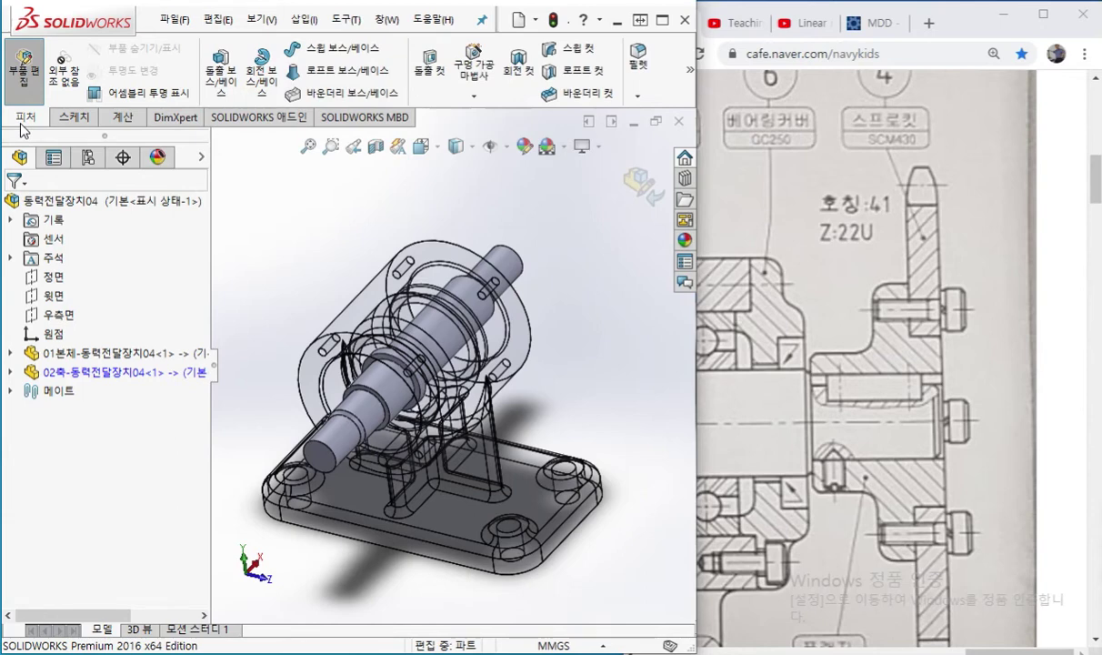
pyautogui.moveTo(689, 69)
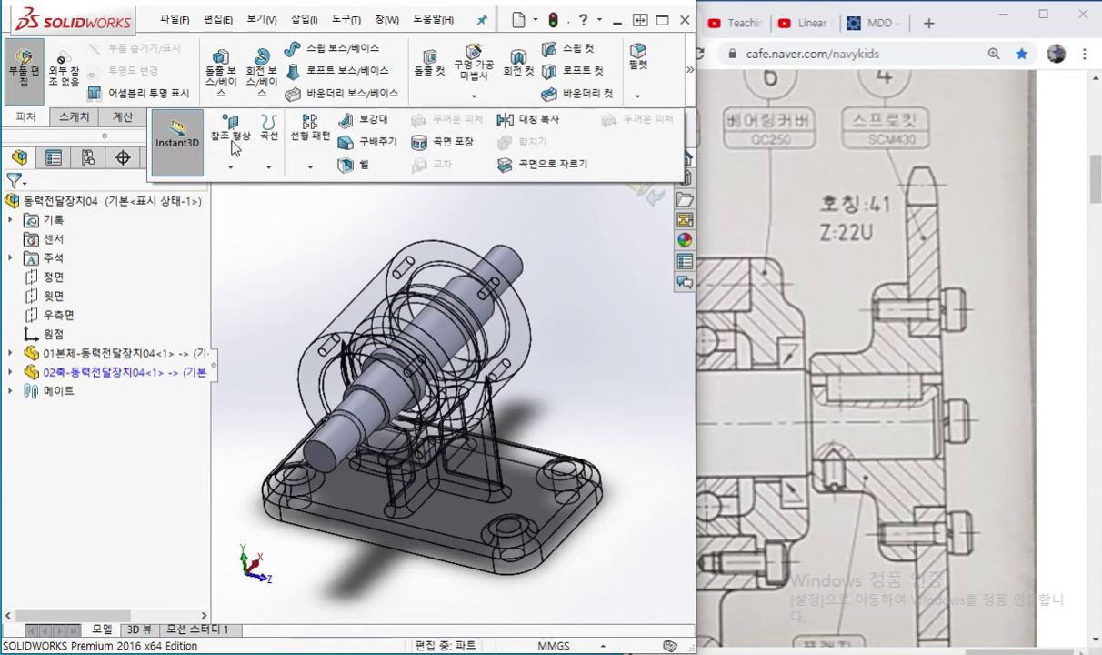
pyautogui.click(230, 168)
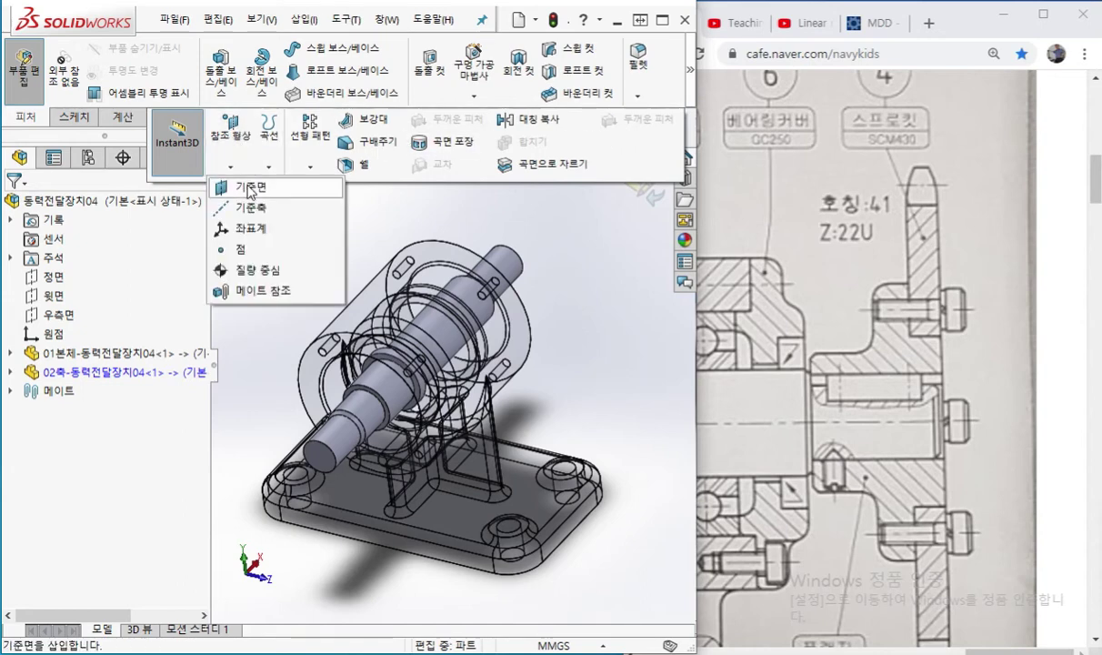
pyautogui.moveTo(369, 206)
pyautogui.mouseDown()
pyautogui.moveTo(232, 201)
pyautogui.moveTo(369, 210)
pyautogui.mouseUp()
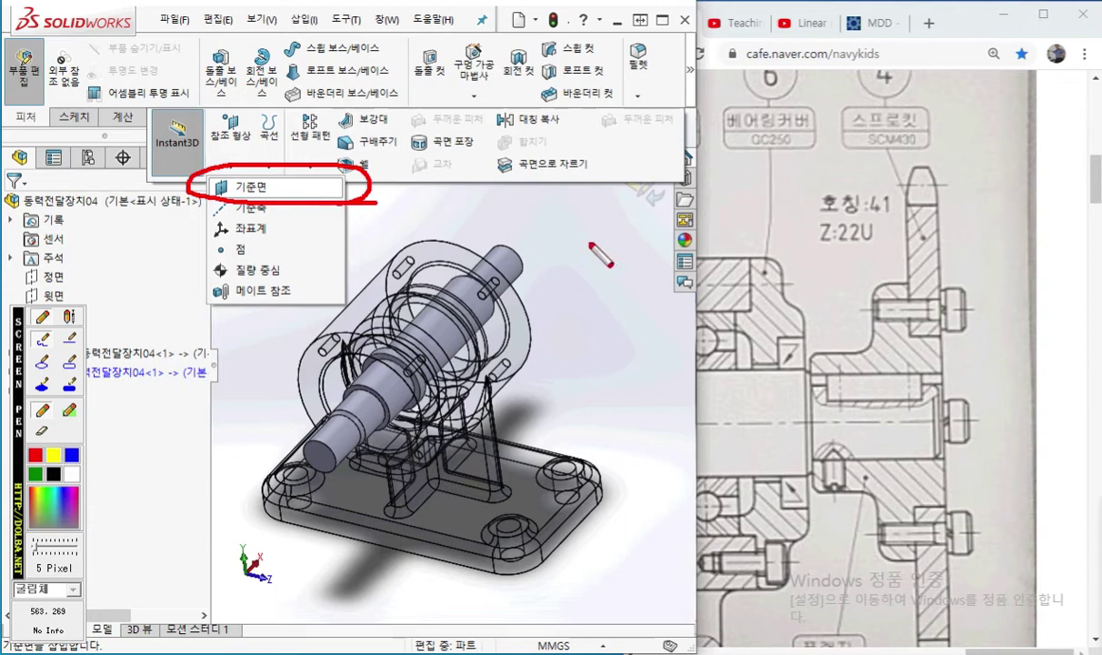
pyautogui.moveTo(509, 266); pyautogui.dragTo(591, 256)
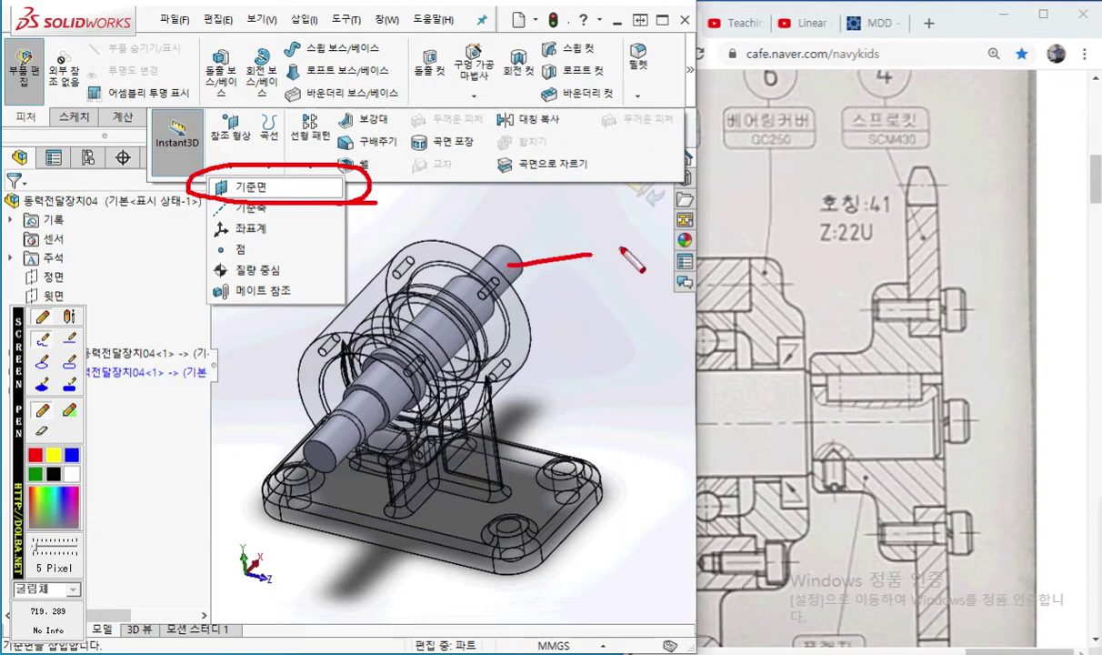
pyautogui.moveTo(593, 255)
pyautogui.mouseDown()
pyautogui.moveTo(611, 265)
pyautogui.moveTo(635, 242)
pyautogui.moveTo(624, 270)
pyautogui.mouseUp()
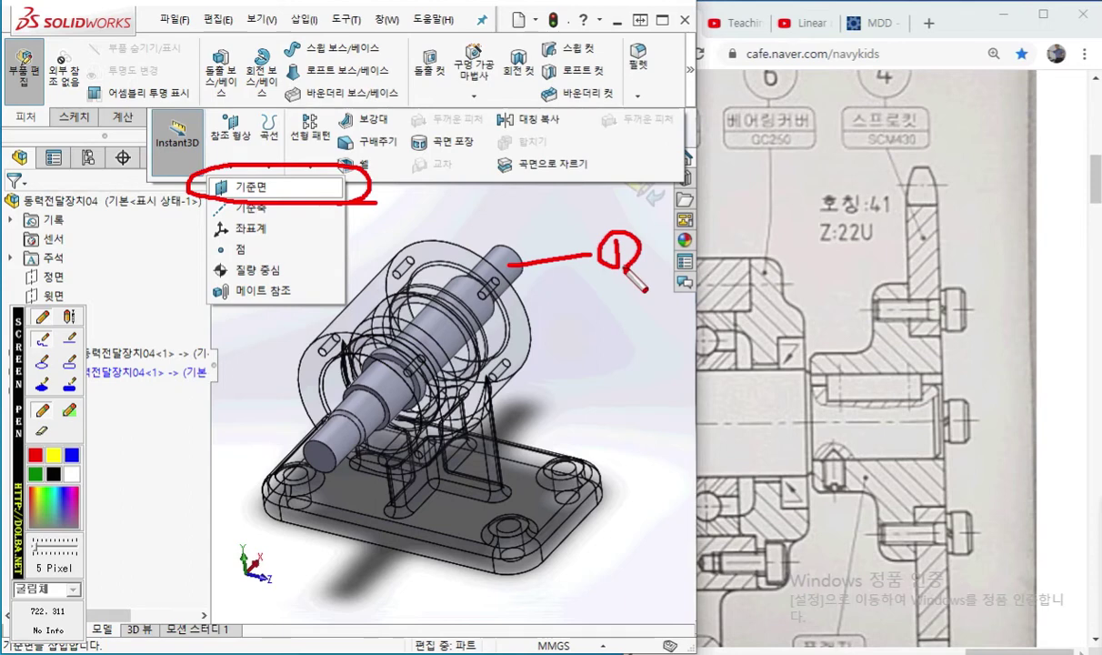
pyautogui.moveTo(624, 269); pyautogui.dragTo(676, 244)
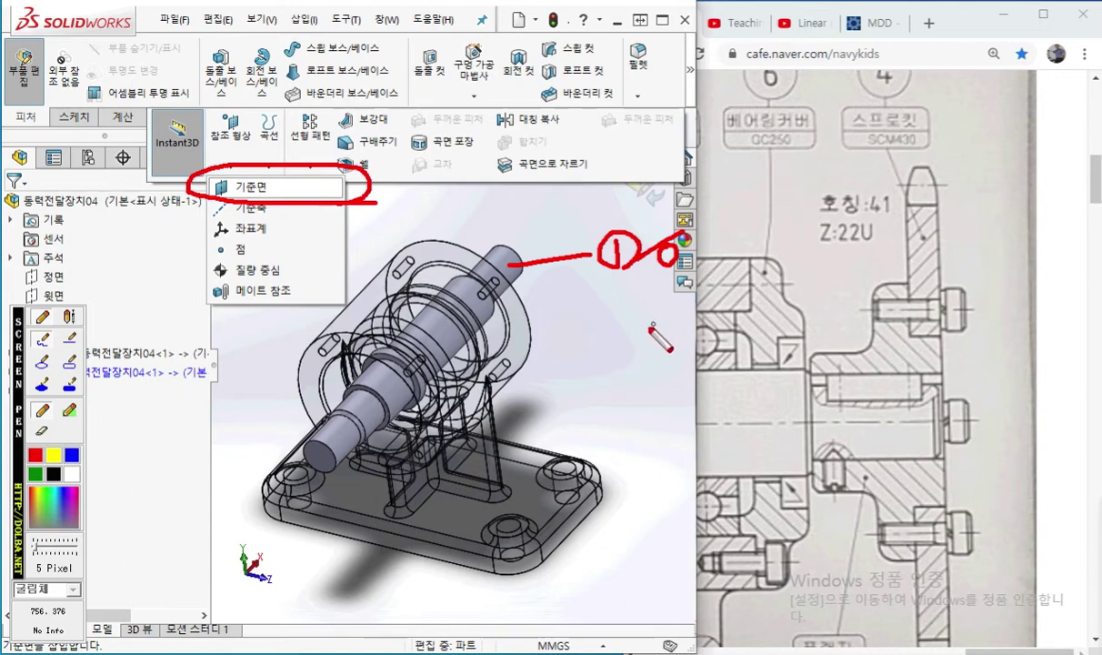
# Mark the shaft part's top plane as parallel reference 2 with the red screen pen, and clear the marks
pyautogui.moveTo(561, 397)
pyautogui.mouseDown()
pyautogui.moveTo(443, 494)
pyautogui.moveTo(545, 531)
pyautogui.moveTo(659, 438)
pyautogui.moveTo(594, 416)
pyautogui.mouseUp()
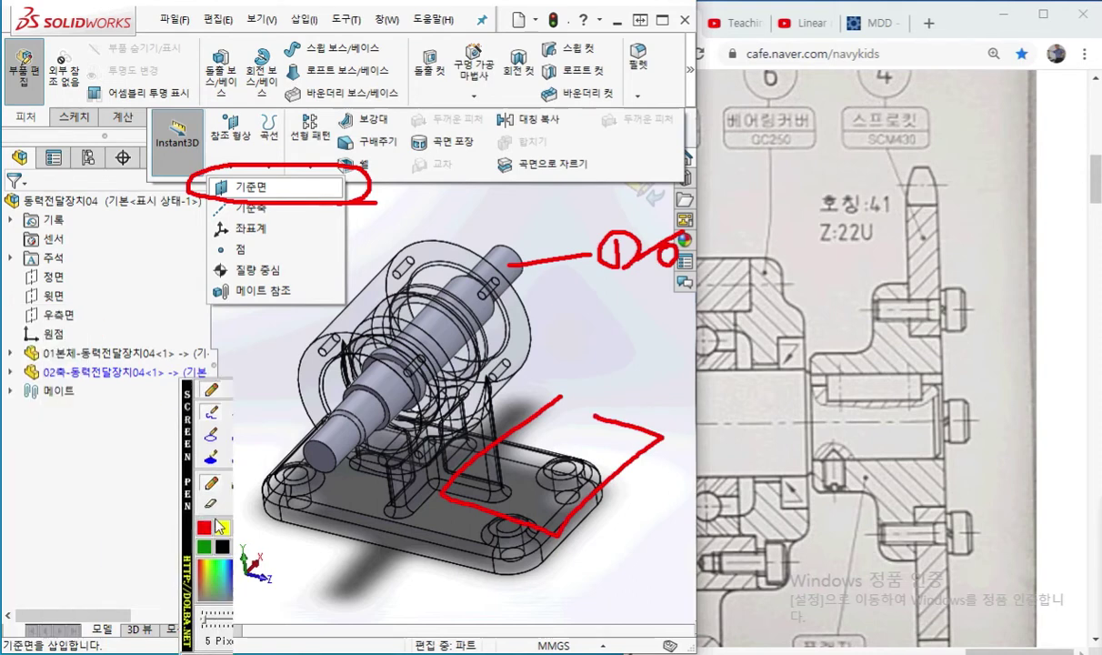
pyautogui.moveTo(41, 382)
pyautogui.mouseDown()
pyautogui.moveTo(92, 383)
pyautogui.moveTo(173, 414)
pyautogui.moveTo(523, 375)
pyautogui.moveTo(537, 393)
pyautogui.moveTo(597, 369)
pyautogui.moveTo(591, 391)
pyautogui.moveTo(618, 364)
pyautogui.moveTo(601, 413)
pyautogui.moveTo(623, 419)
pyautogui.mouseUp()
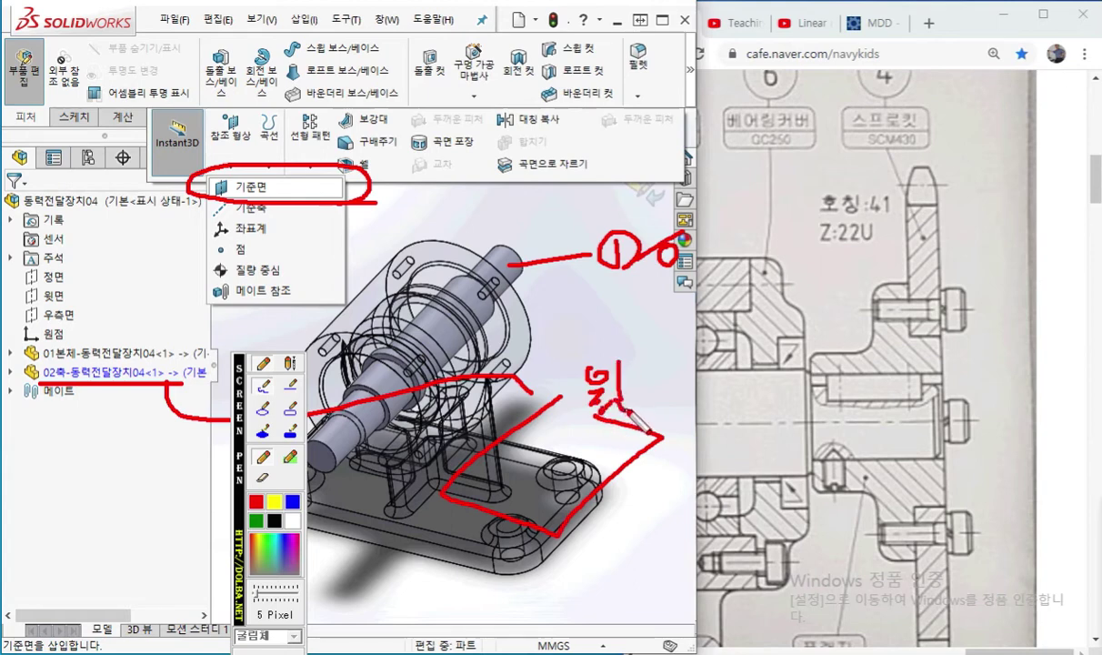
pyautogui.moveTo(670, 372)
pyautogui.mouseDown()
pyautogui.moveTo(650, 393)
pyautogui.moveTo(659, 398)
pyautogui.mouseUp()
pyautogui.moveTo(531, 356)
pyautogui.mouseDown()
pyautogui.moveTo(544, 365)
pyautogui.moveTo(535, 380)
pyautogui.moveTo(556, 386)
pyautogui.moveTo(568, 354)
pyautogui.mouseUp()
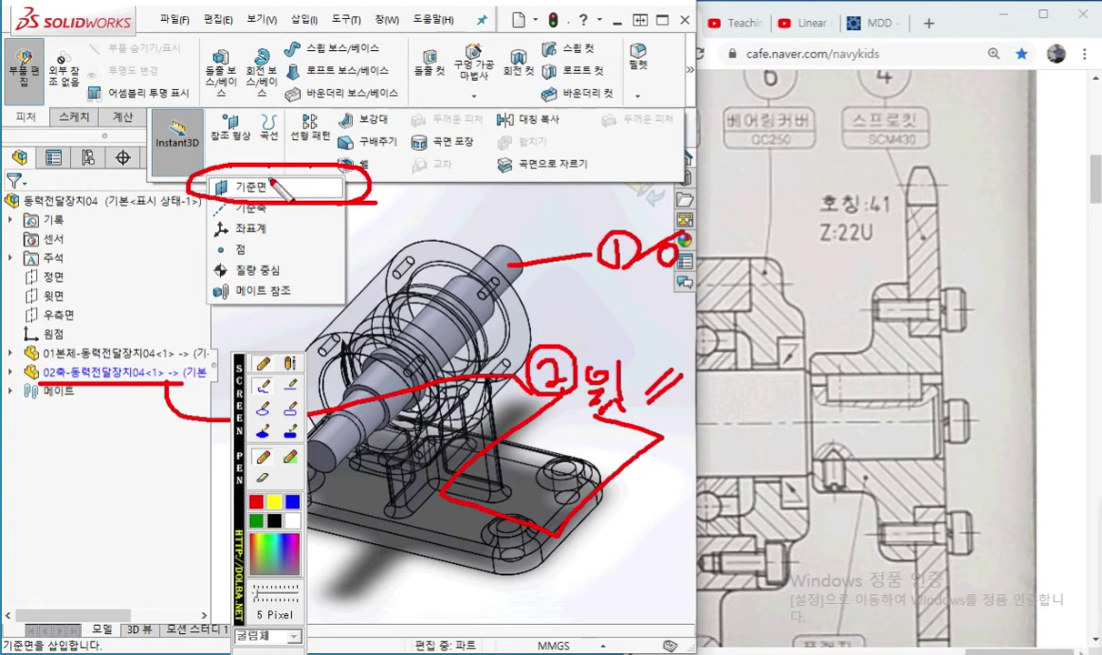
pyautogui.press('Escape')
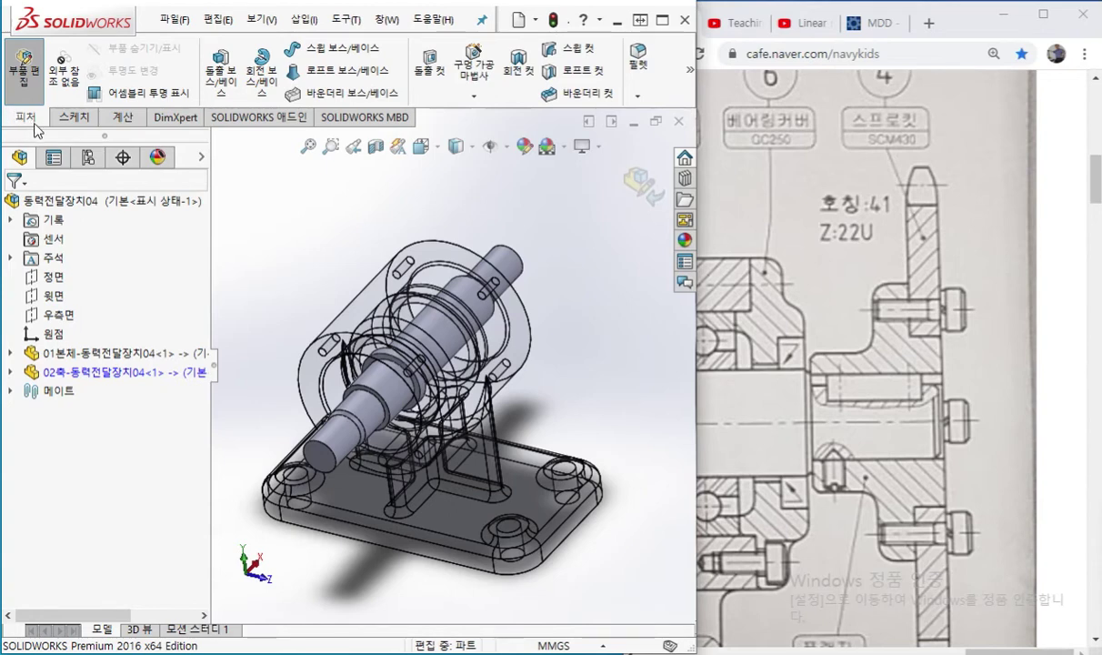
# Circle the Features label and cross out the part editing command with the red screen pen, and clear the marks
pyautogui.hotkey('ctrl', 'F1')
pyautogui.moveTo(53, 107)
pyautogui.mouseDown()
pyautogui.moveTo(11, 127)
pyautogui.moveTo(55, 111)
pyautogui.mouseUp()
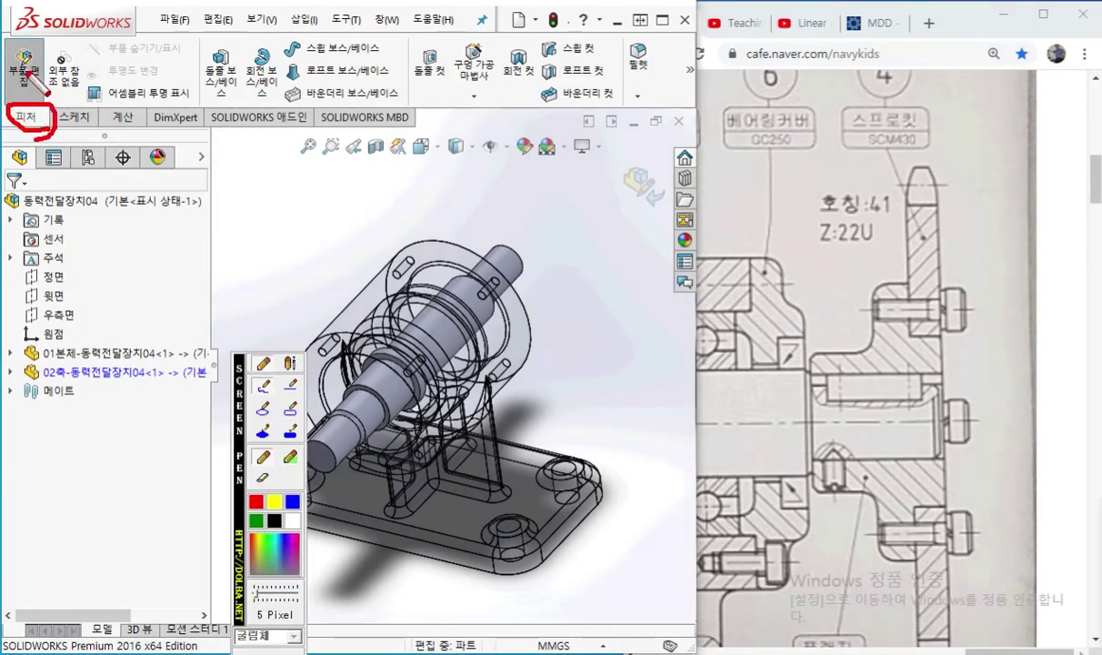
pyautogui.moveTo(45, 37); pyautogui.dragTo(4, 92)
pyautogui.moveTo(4, 38); pyautogui.dragTo(43, 91)
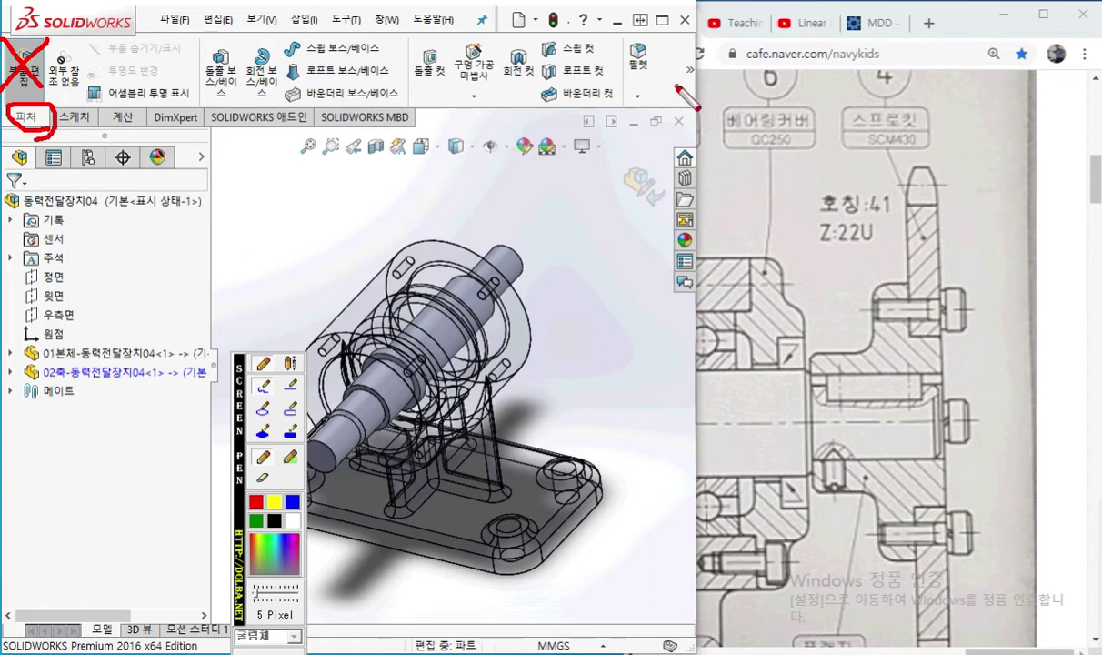
pyautogui.press('Escape')
# Start a reference plane (기준면) with the shaft's rear cylindrical face as its tangent first reference
pyautogui.click(690, 69)
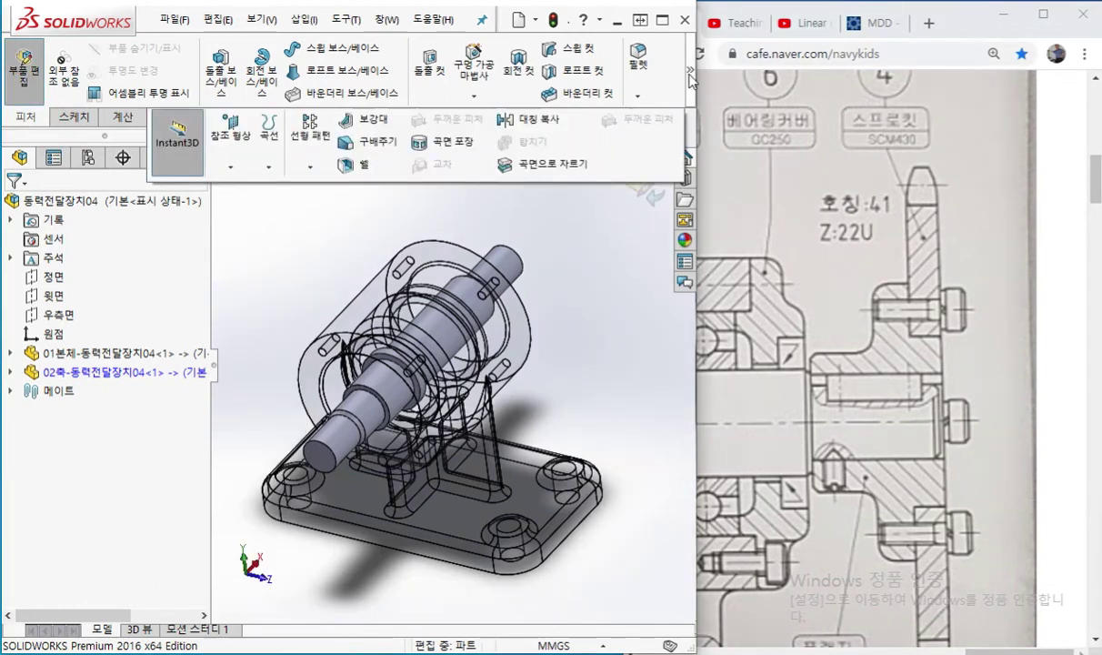
pyautogui.click(229, 155)
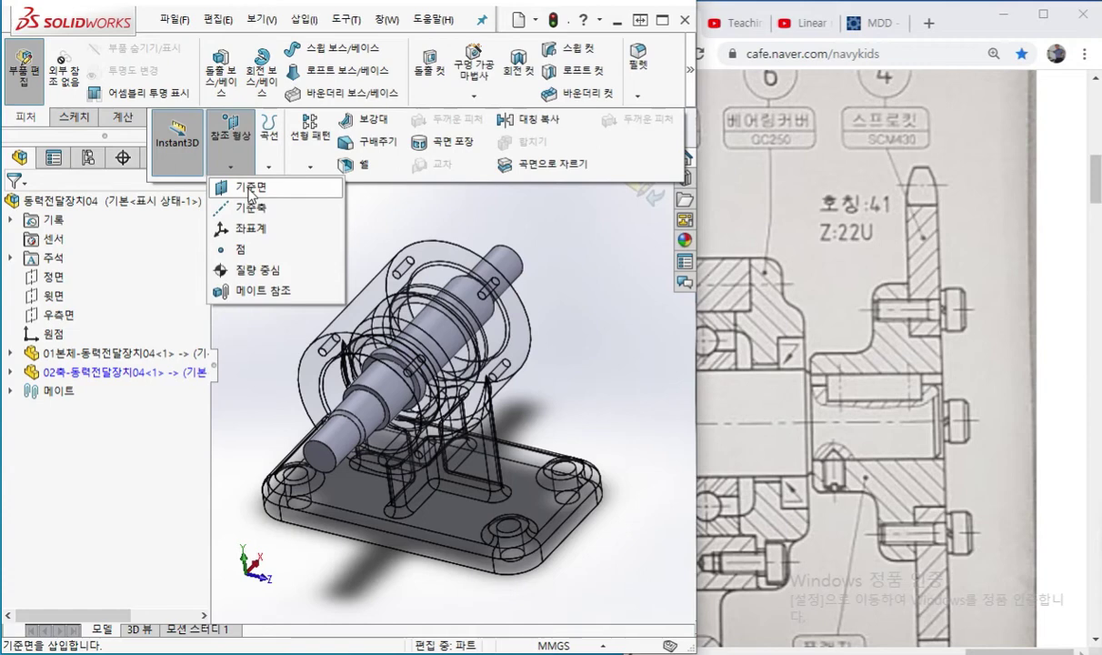
pyautogui.click(250, 191)
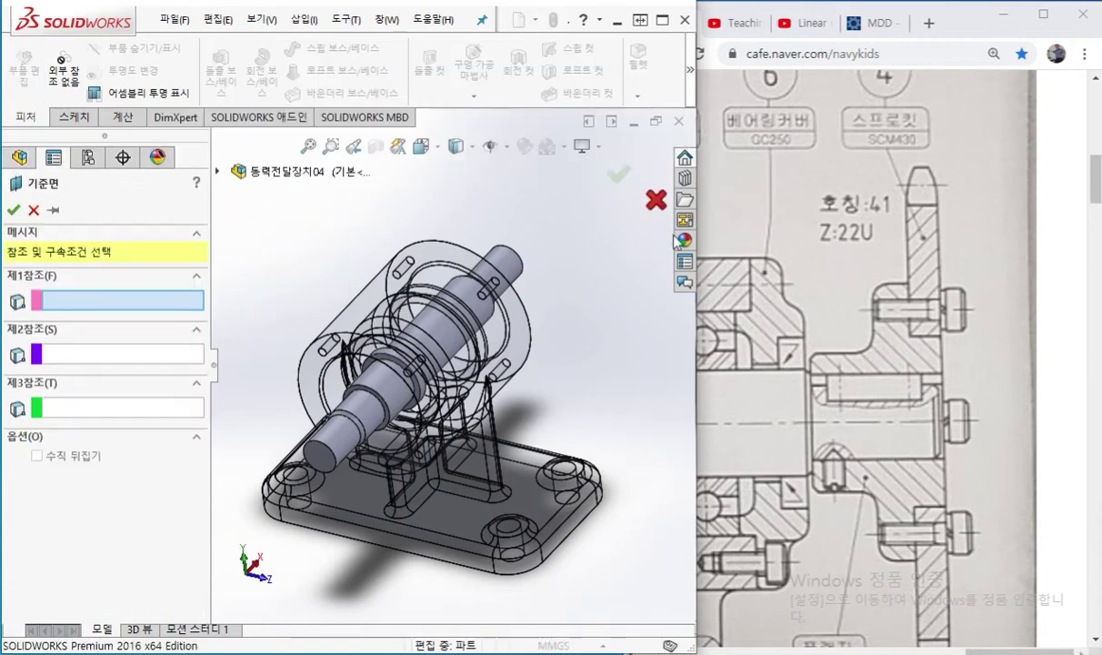
pyautogui.click(501, 267)
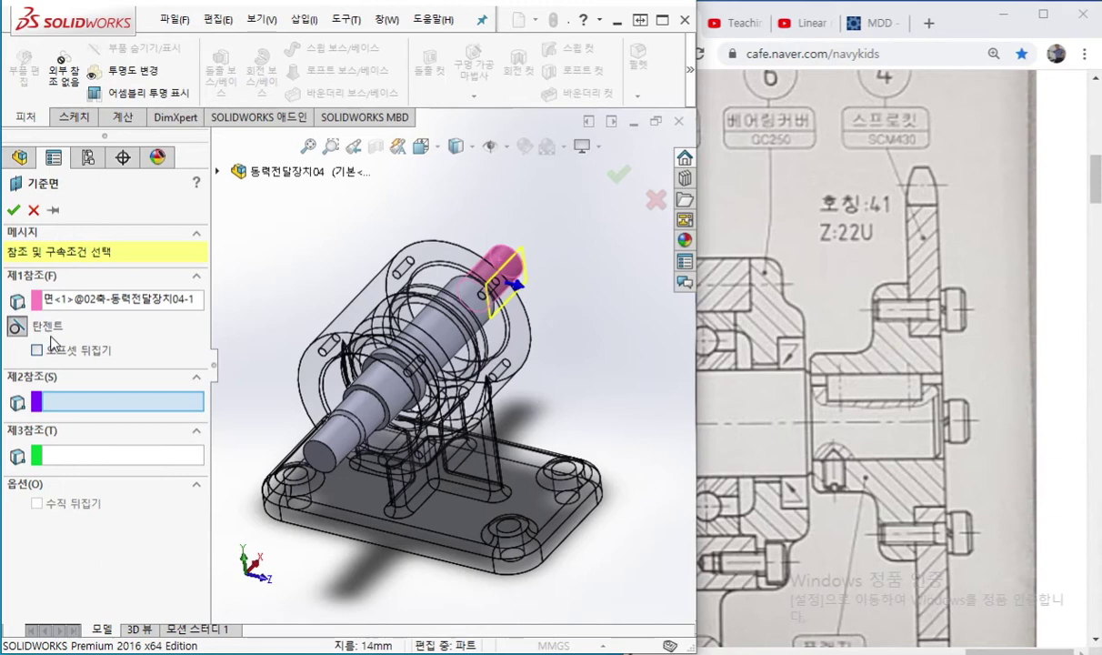
# Mark the first reference's tangent option (탄젠트) with a red screen pen arrow, and clear the mark
pyautogui.press('F9')
pyautogui.moveTo(107, 333)
pyautogui.mouseDown()
pyautogui.moveTo(64, 335)
pyautogui.moveTo(87, 349)
pyautogui.mouseUp()
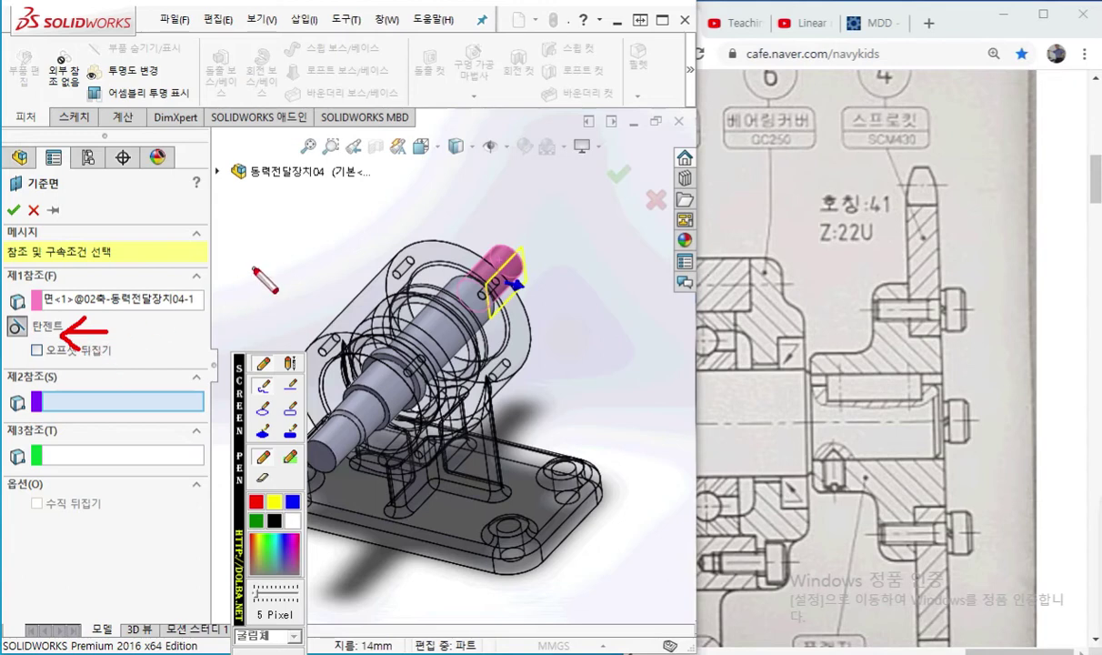
pyautogui.press('F9')
# Add the top plane (윗면) of the part 02축-동력전달장치04 as the plane's second reference
pyautogui.click(217, 171)
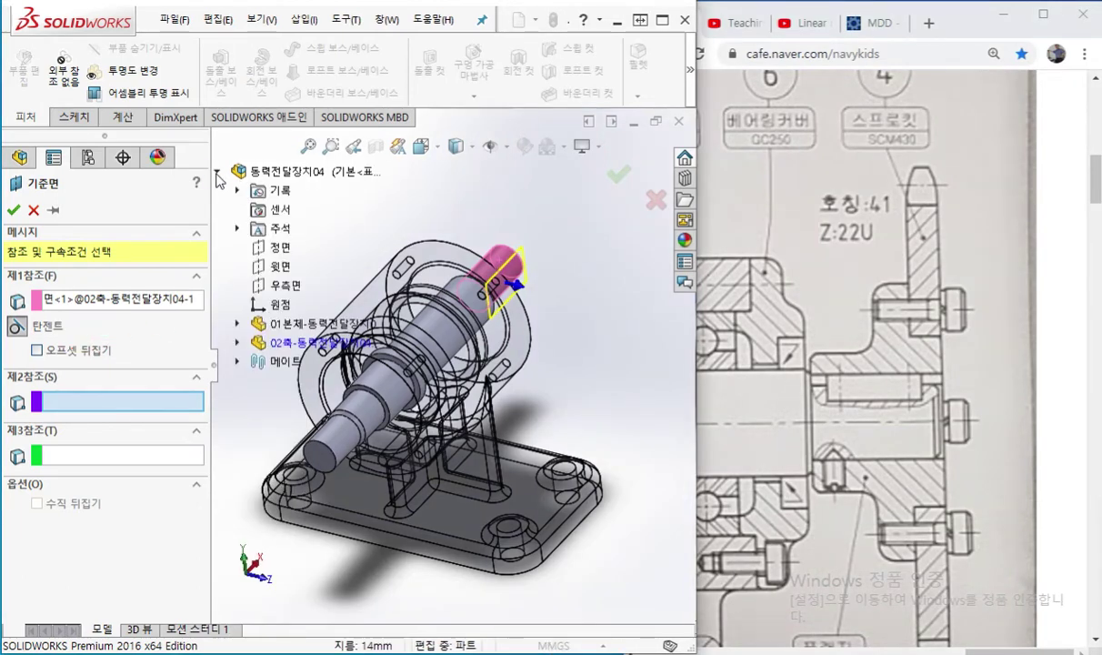
pyautogui.click(217, 176)
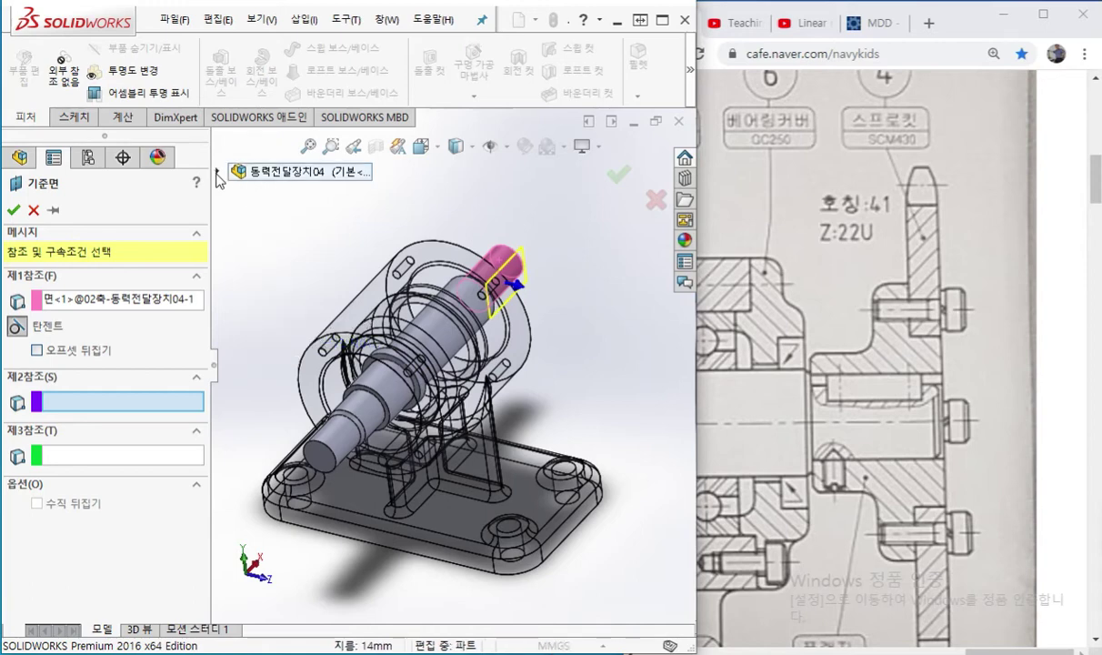
pyautogui.click(217, 173)
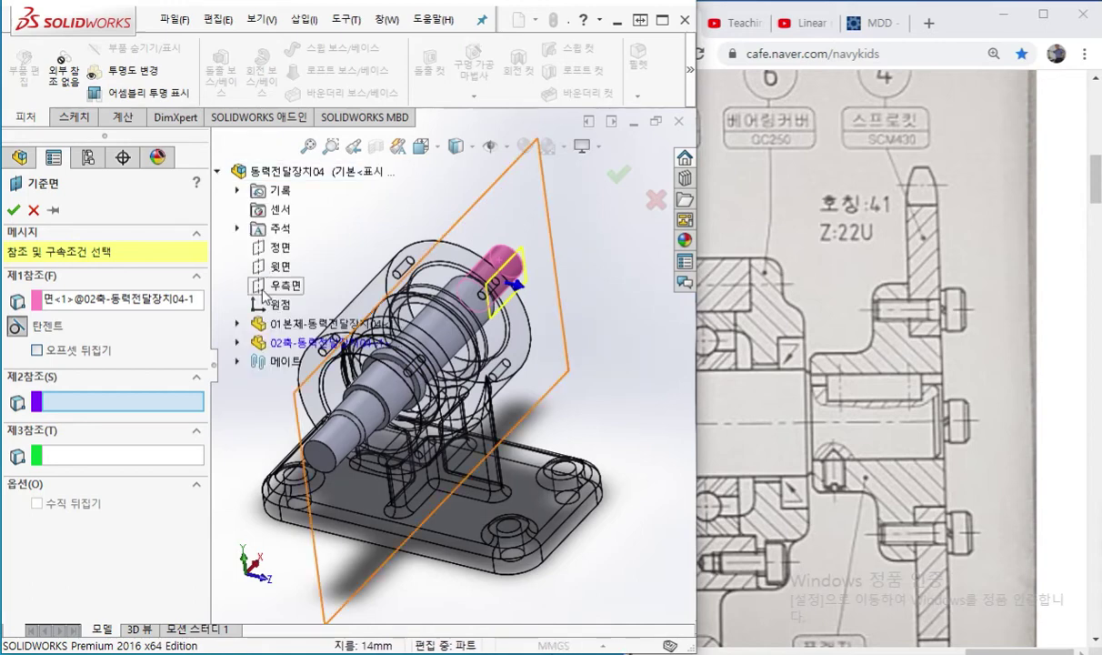
pyautogui.click(236, 343)
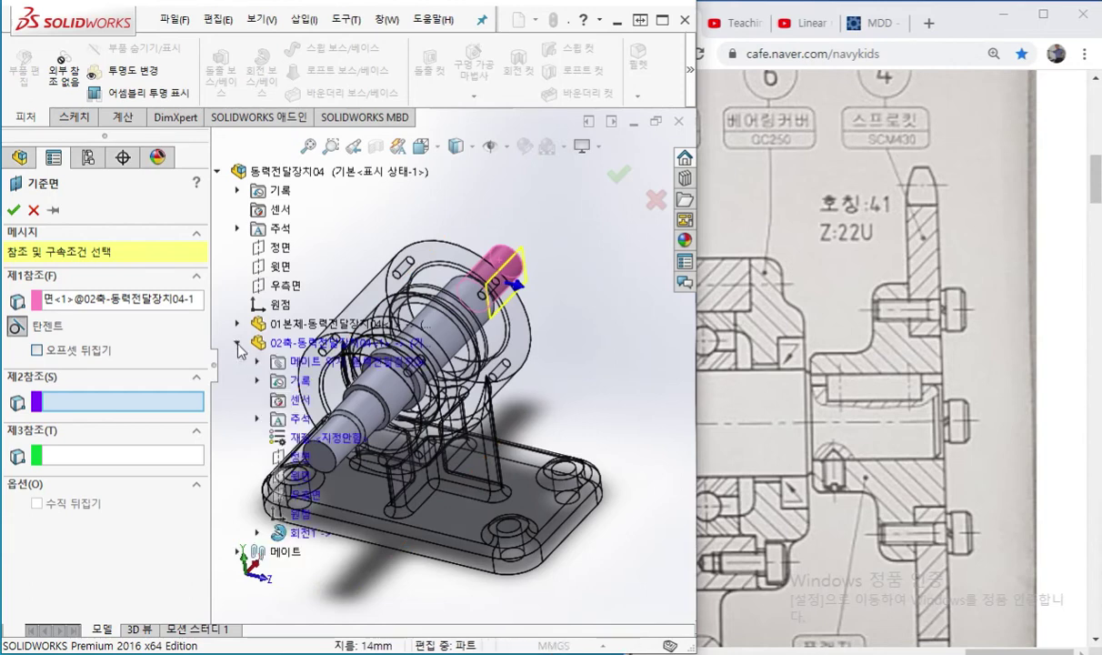
pyautogui.click(304, 490)
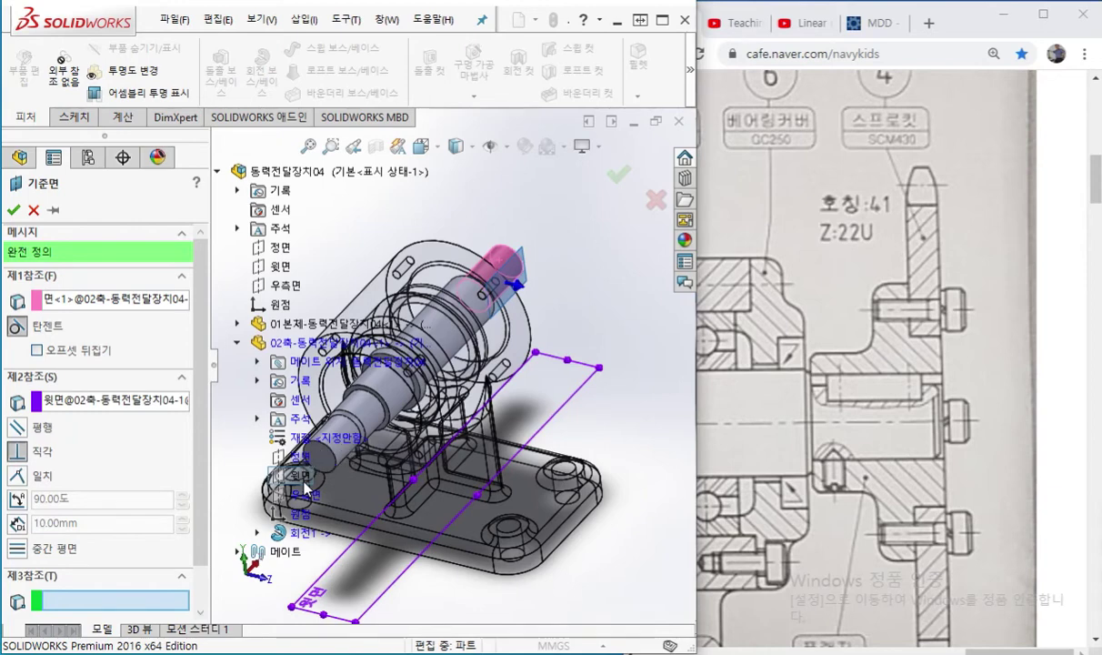
# Circle the parallel option in red, outline the upper plane in red and the lower one in blue, tick the flip offset option, and clear the marks
pyautogui.press('F12')
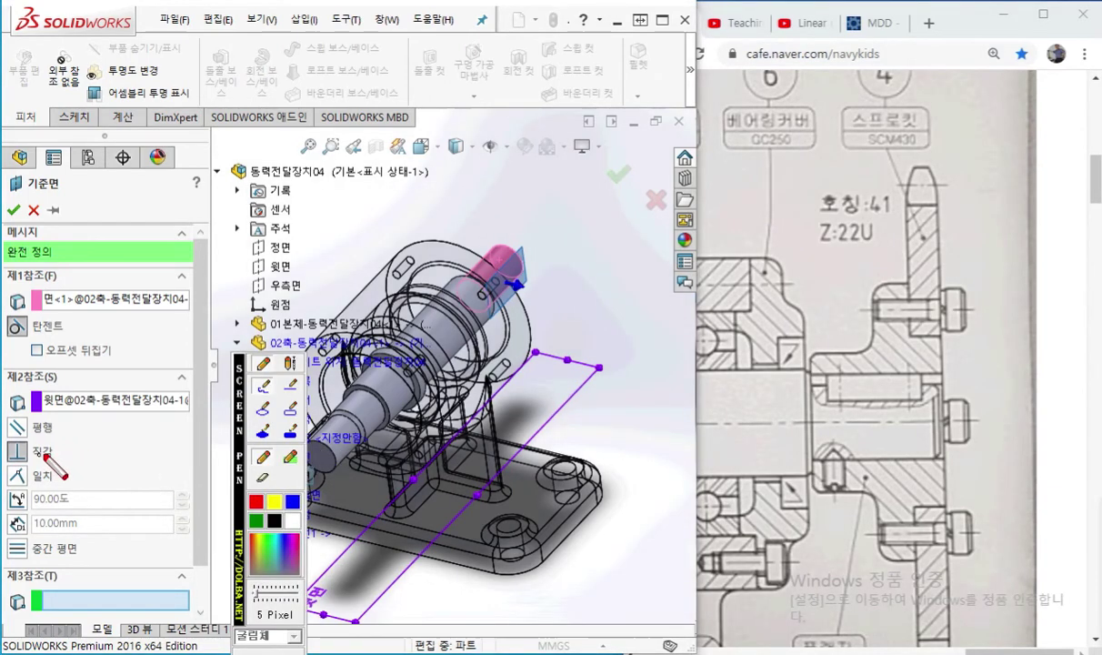
pyautogui.moveTo(68, 444)
pyautogui.mouseDown()
pyautogui.moveTo(80, 461)
pyautogui.moveTo(68, 460)
pyautogui.moveTo(57, 436)
pyautogui.moveTo(12, 425)
pyautogui.moveTo(75, 435)
pyautogui.moveTo(69, 444)
pyautogui.mouseUp()
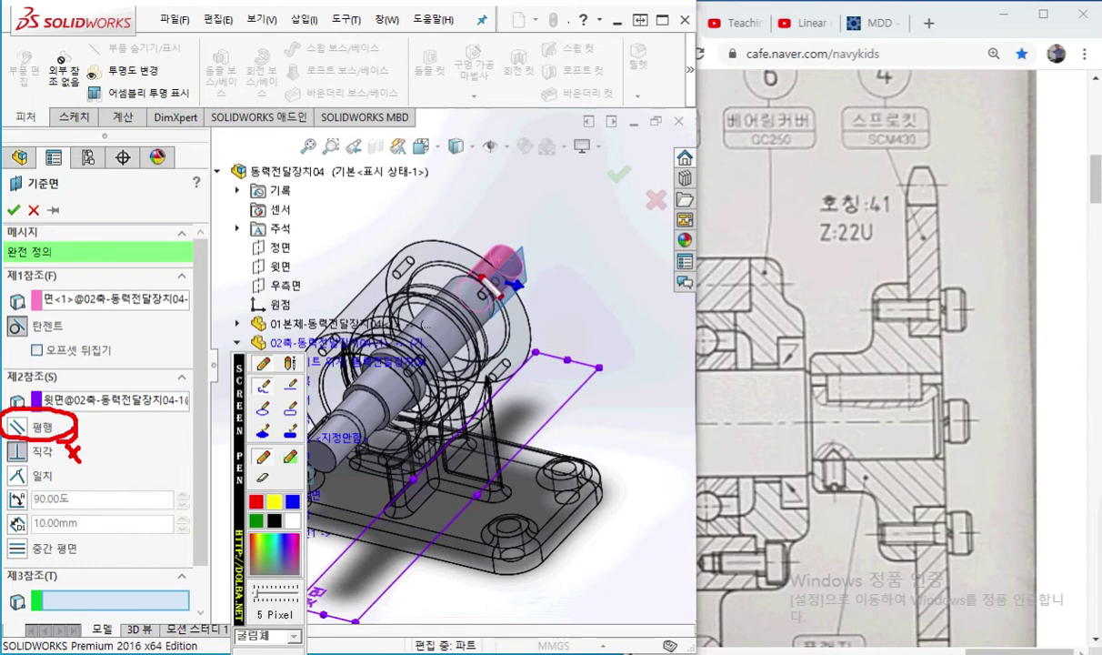
pyautogui.moveTo(459, 238)
pyautogui.mouseDown()
pyautogui.moveTo(525, 247)
pyautogui.moveTo(446, 261)
pyautogui.moveTo(462, 236)
pyautogui.mouseUp()
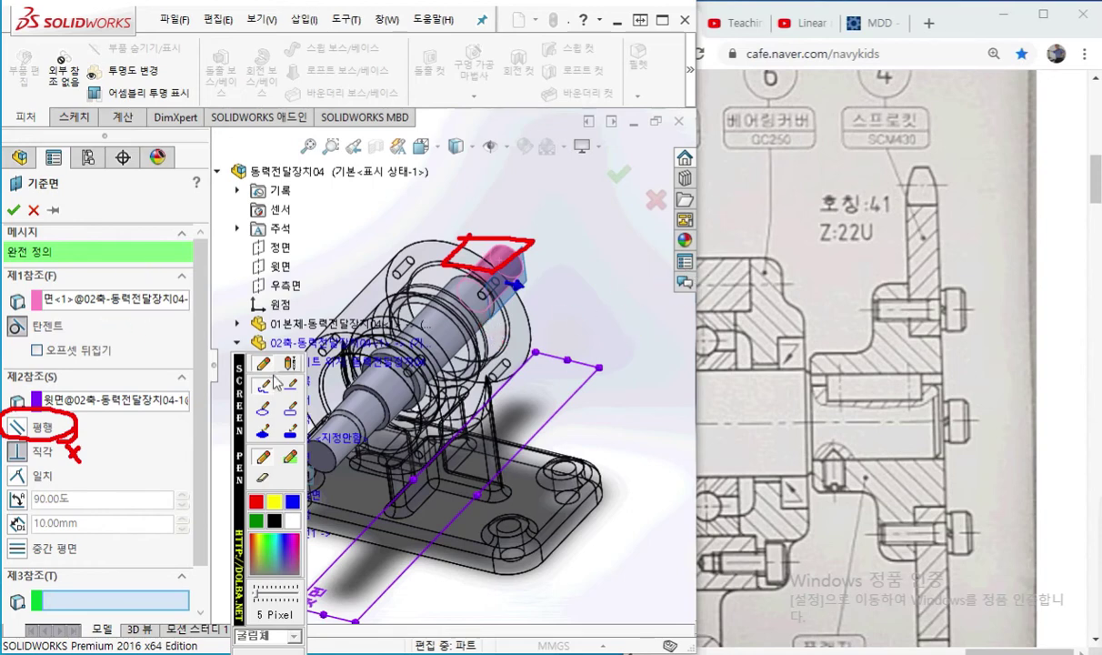
pyautogui.moveTo(514, 284)
pyautogui.mouseDown()
pyautogui.moveTo(459, 309)
pyautogui.moveTo(482, 316)
pyautogui.moveTo(542, 293)
pyautogui.moveTo(499, 280)
pyautogui.mouseUp()
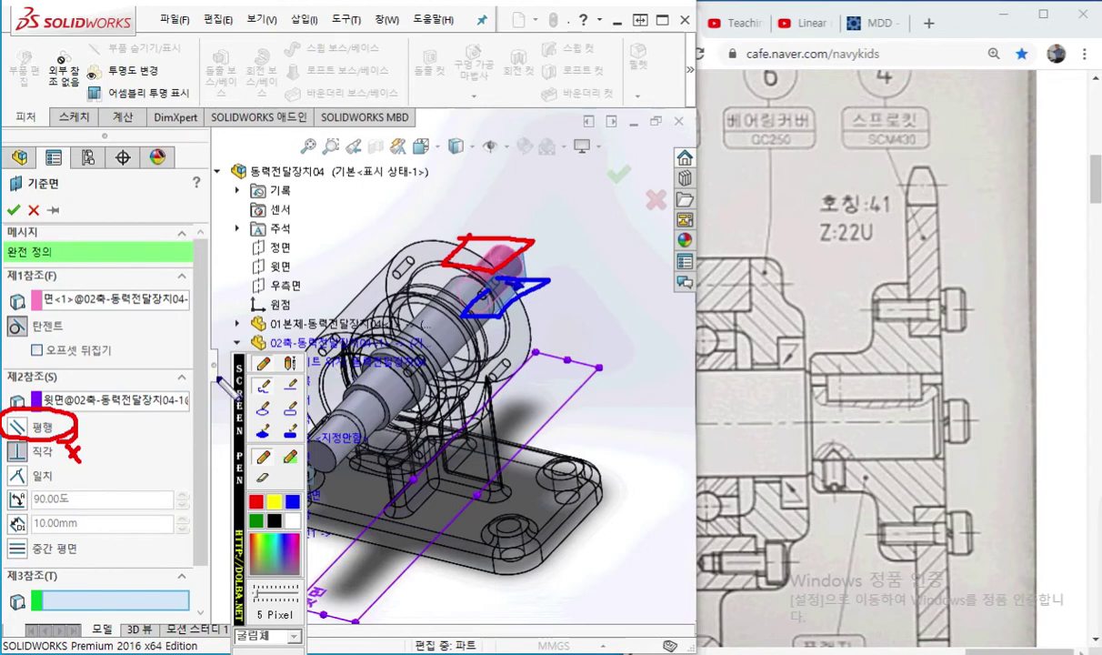
pyautogui.moveTo(30, 342); pyautogui.dragTo(56, 335)
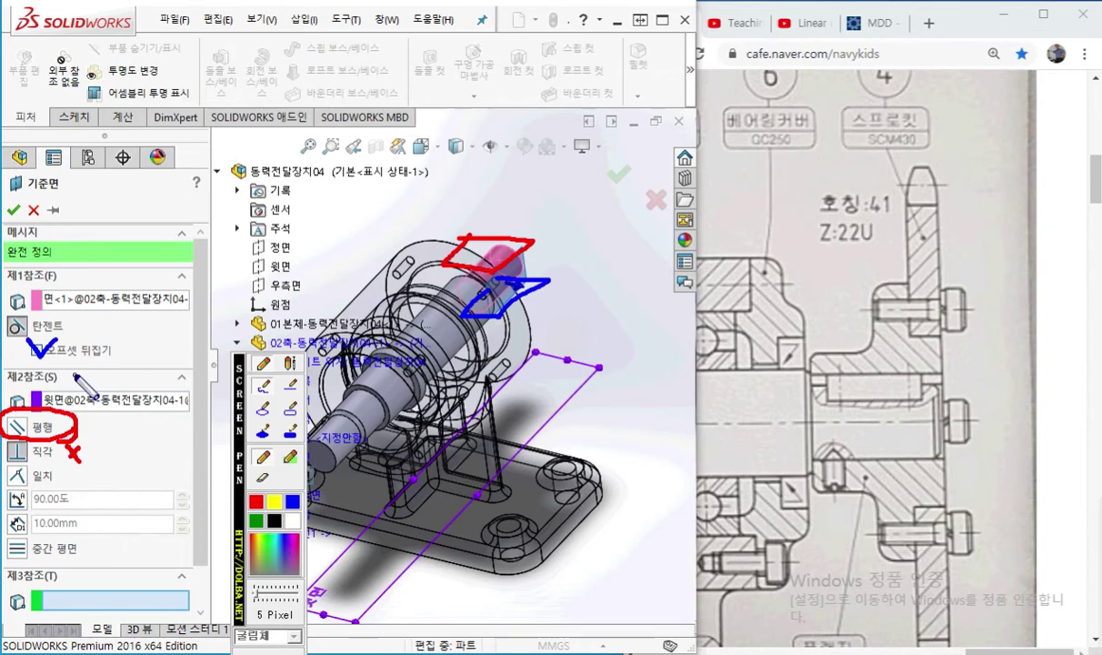
pyautogui.rightClick(41, 419)
# Make the plane parallel to the top plane, toggle the flip offset option on and off again, and create the plane above the shaft
pyautogui.click(18, 427)
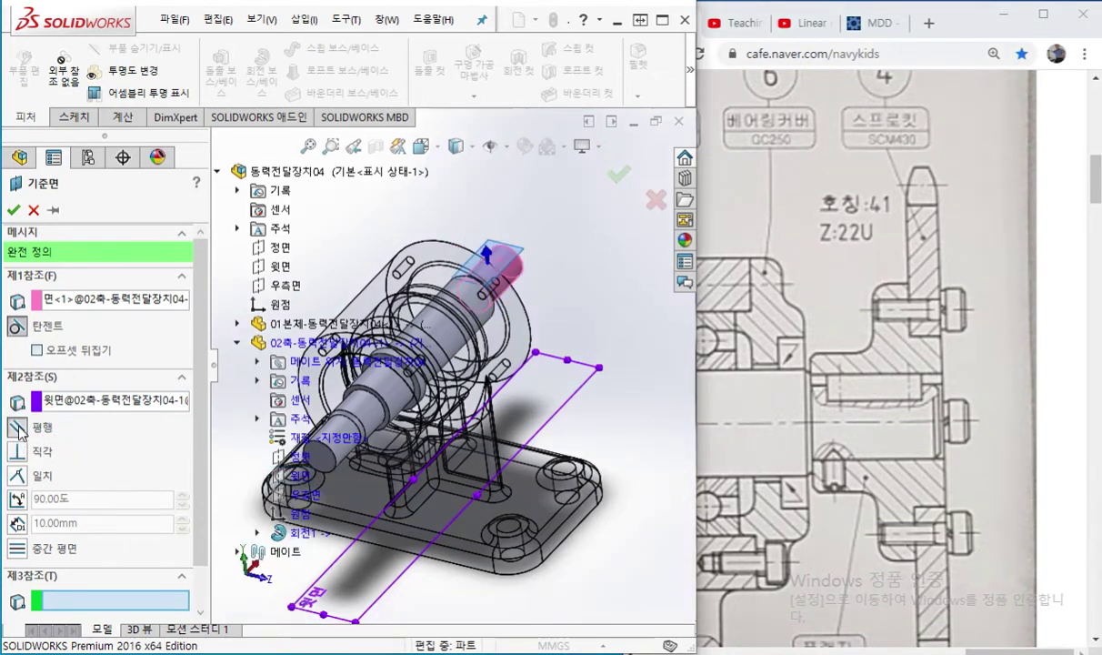
pyautogui.click(37, 350)
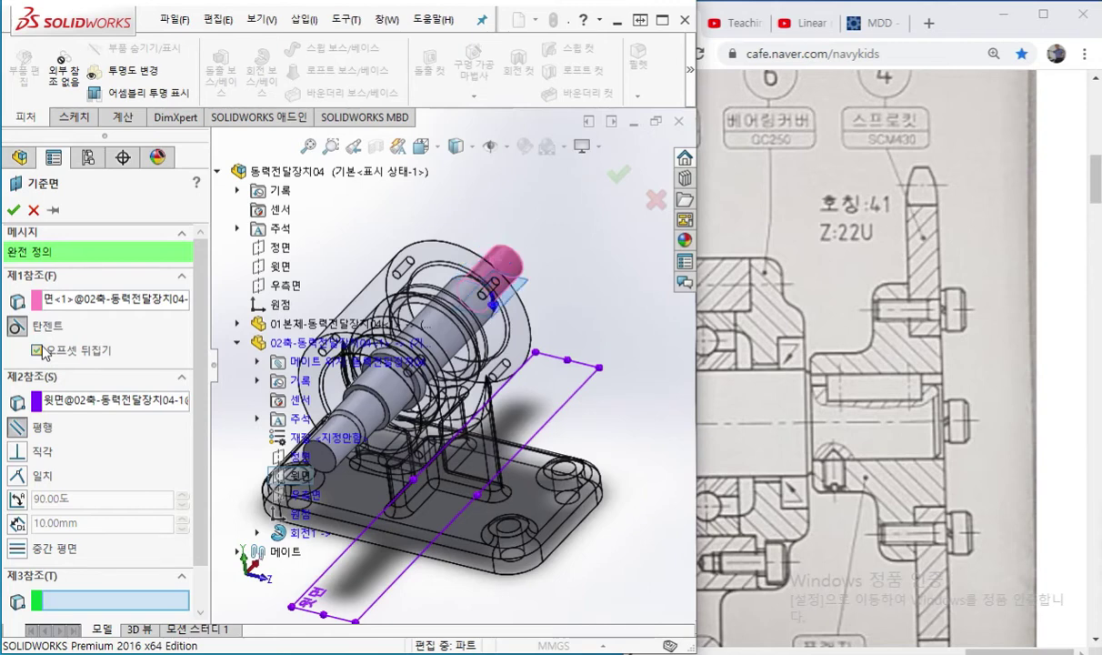
pyautogui.click(37, 350)
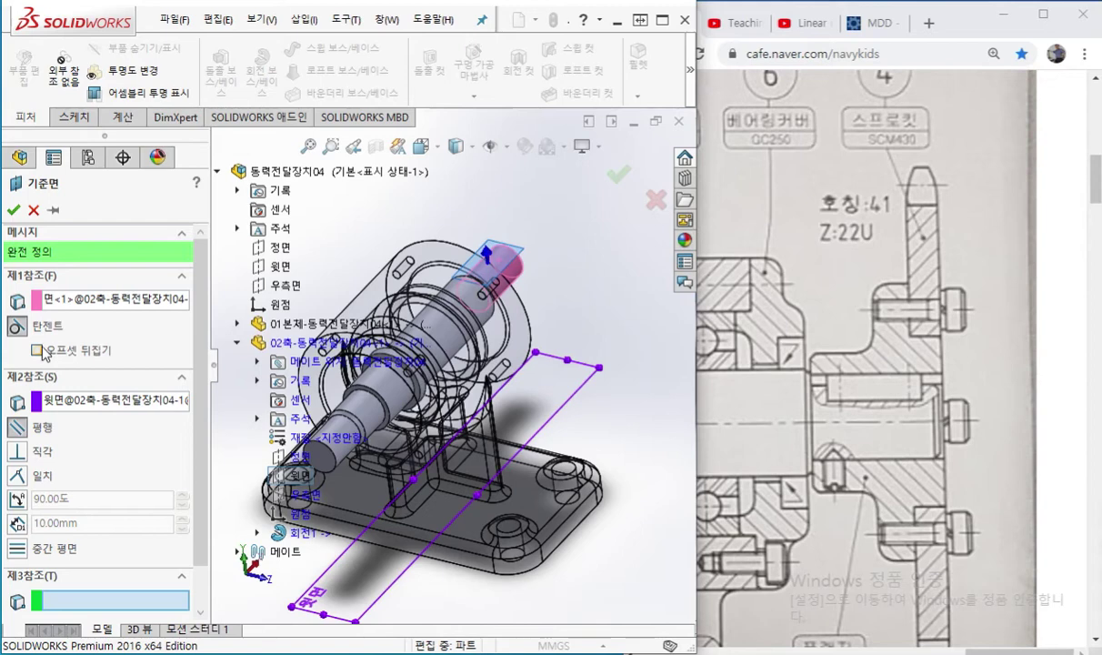
pyautogui.click(13, 211)
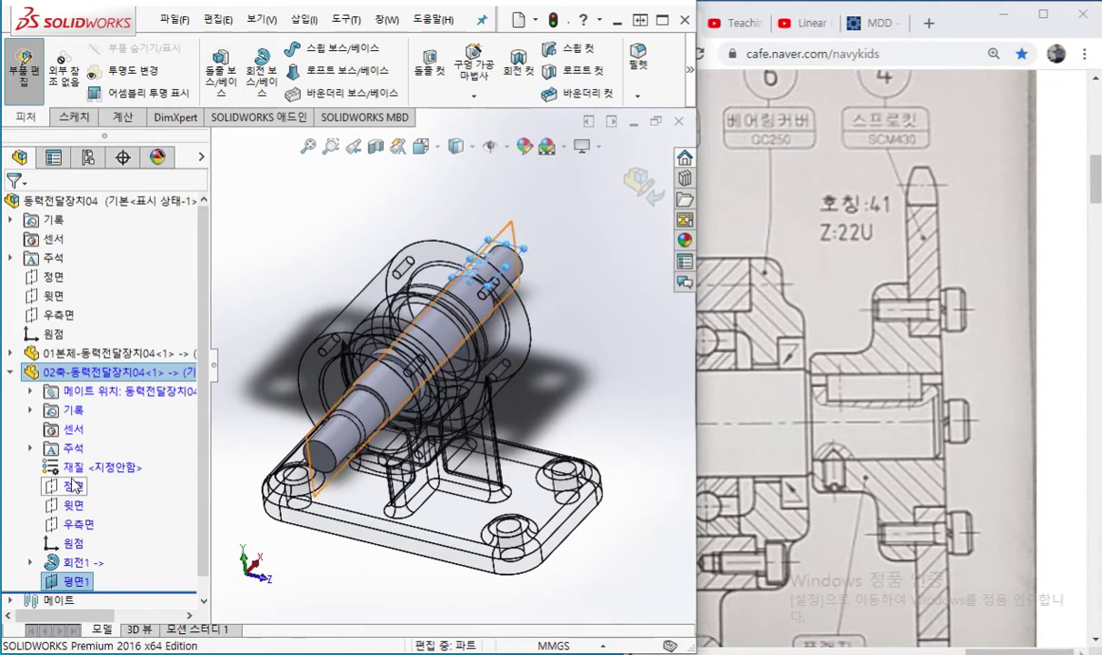
# Start a sketch on the new plane tangent to the shaft's rear end
pyautogui.rightClick(83, 583)
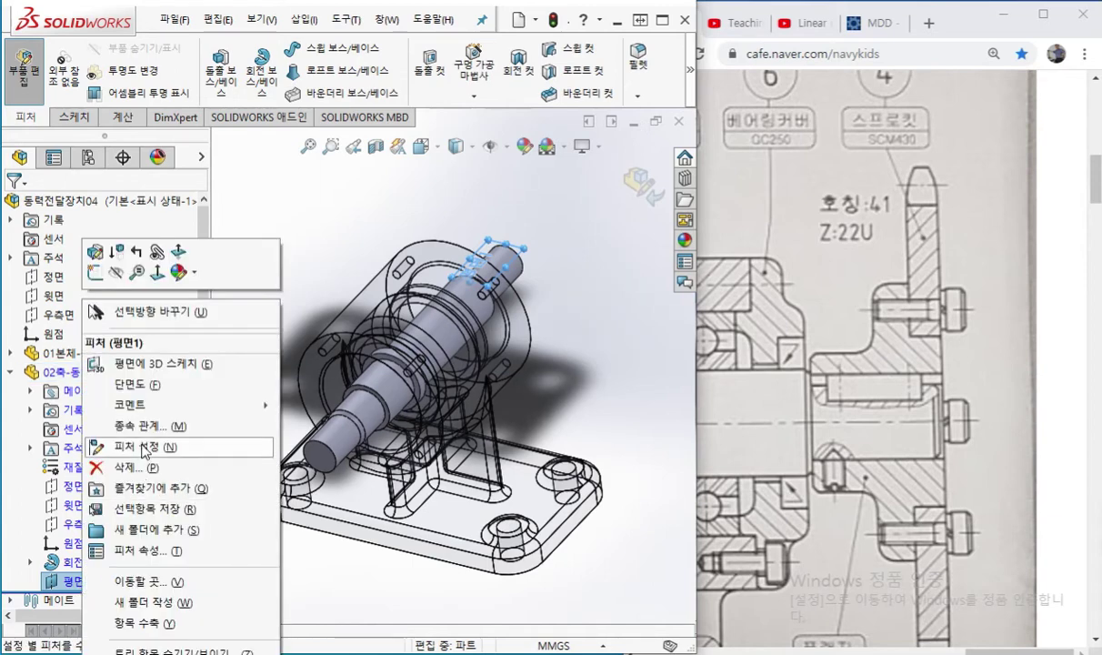
pyautogui.click(94, 272)
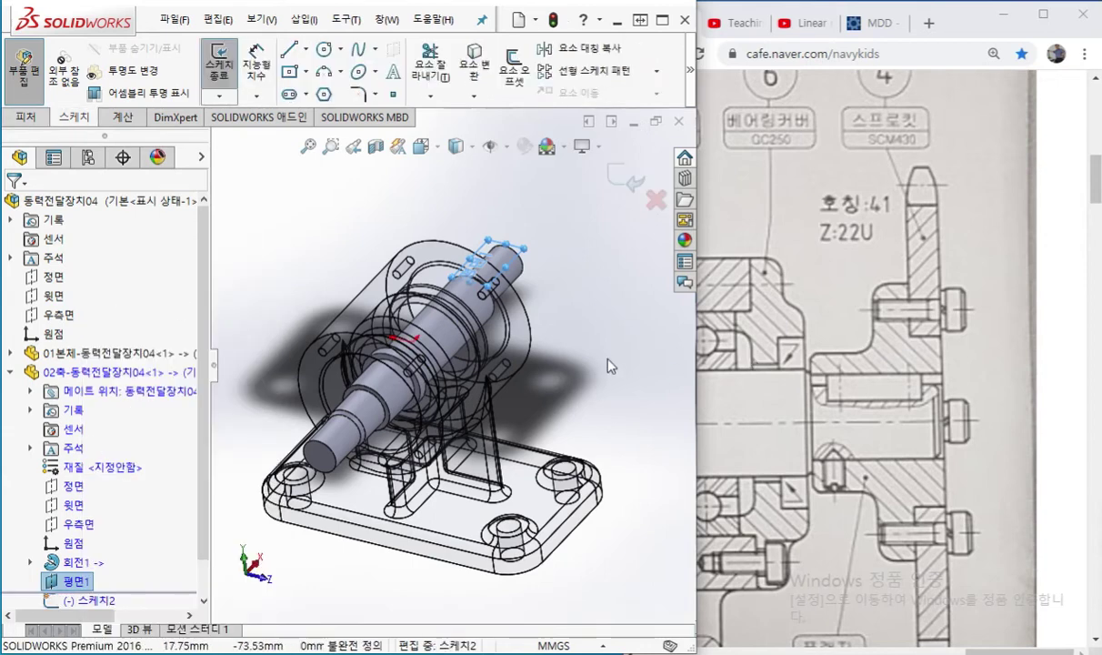
pyautogui.hotkey('ctrl', '8')
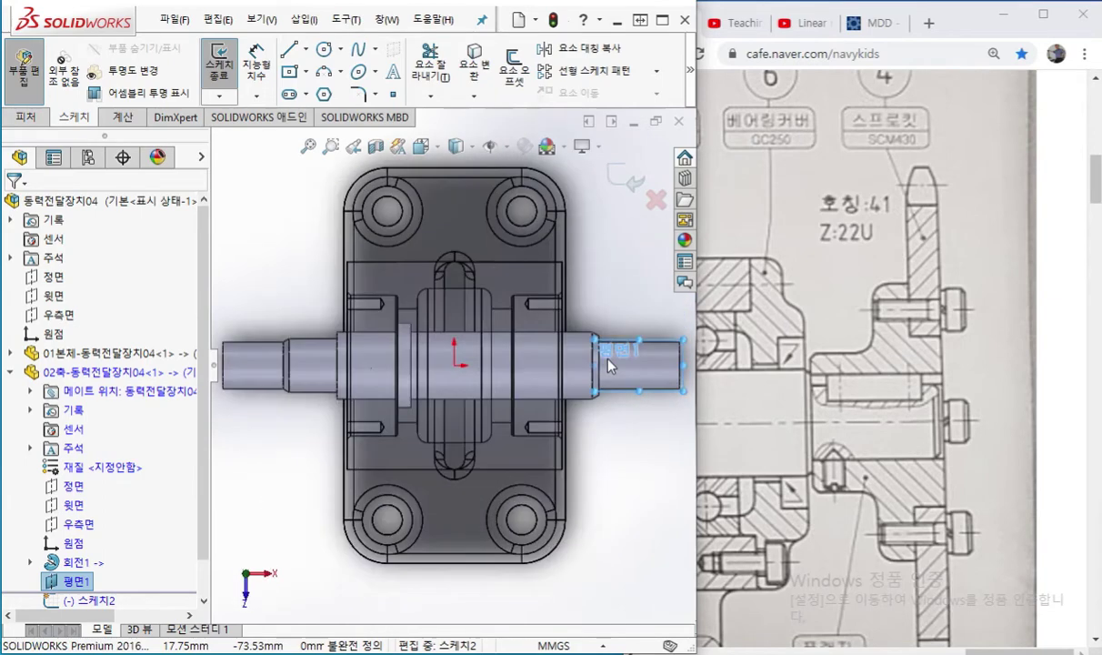
pyautogui.click(625, 488)
pyautogui.keyDown('ctrl'); pyautogui.moveTo(575, 457); pyautogui.dragTo(522, 368, button='middle'); pyautogui.keyUp('ctrl')
pyautogui.scroll(-3, 523, 363)
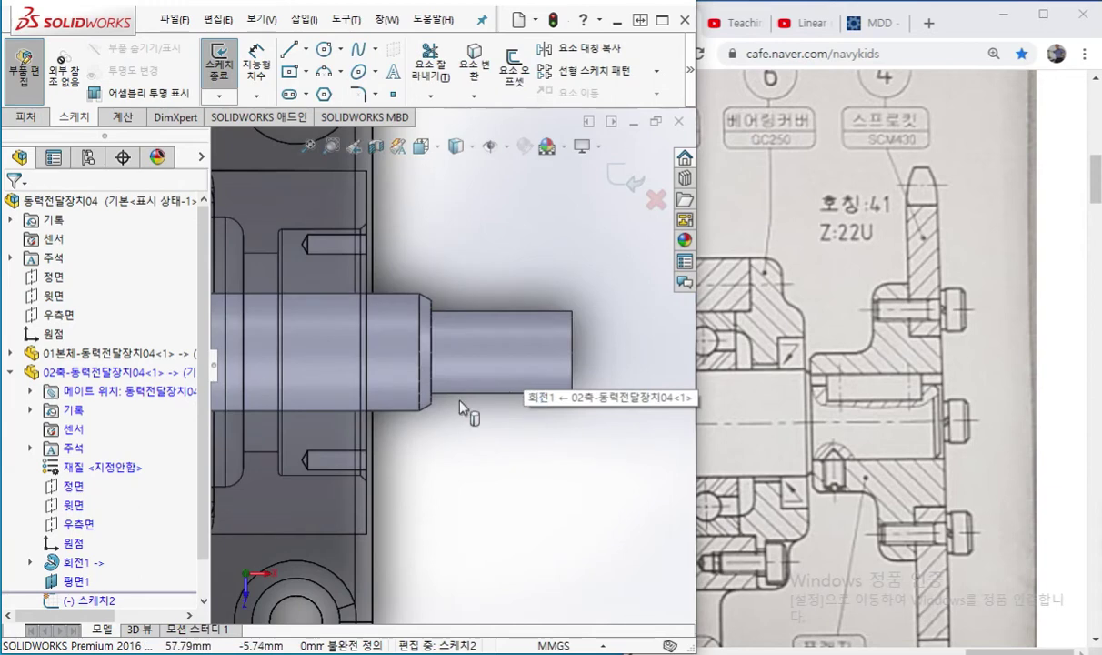
pyautogui.moveTo(451, 421)
pyautogui.keyDown('ctrl'); pyautogui.mouseDown(button='middle')
pyautogui.moveTo(452, 409)
pyautogui.moveTo(468, 415)
pyautogui.mouseUp(button='middle'); pyautogui.keyUp('ctrl')
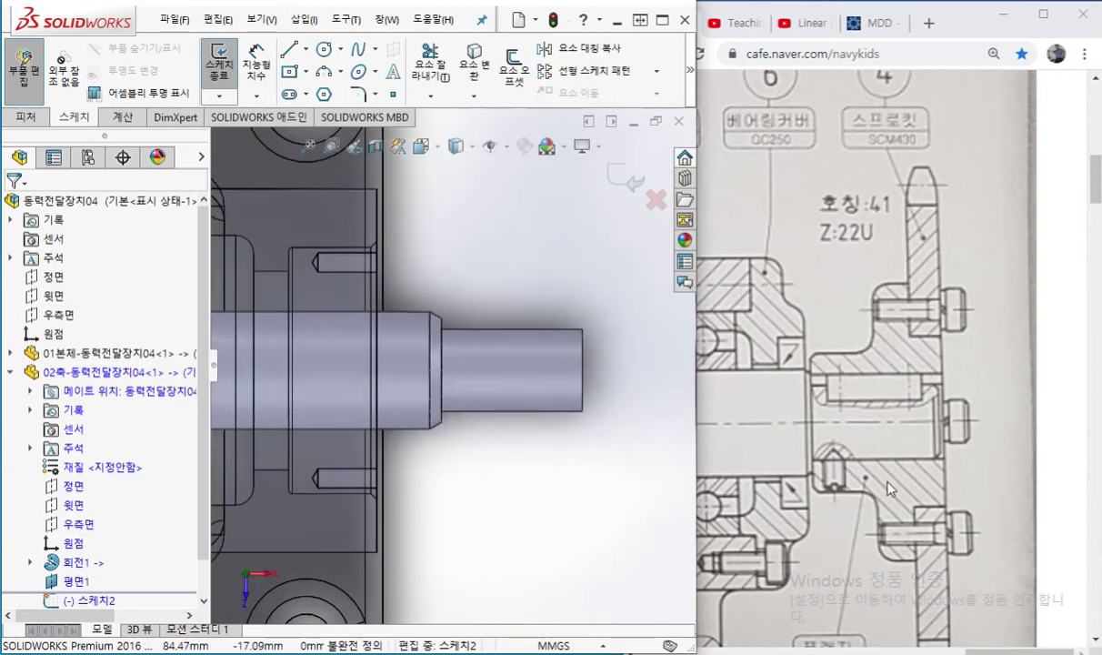
# Mark the key on the reference drawing with a blue pen arrow and a vertical dash-dot line near each end
pyautogui.press('F8')
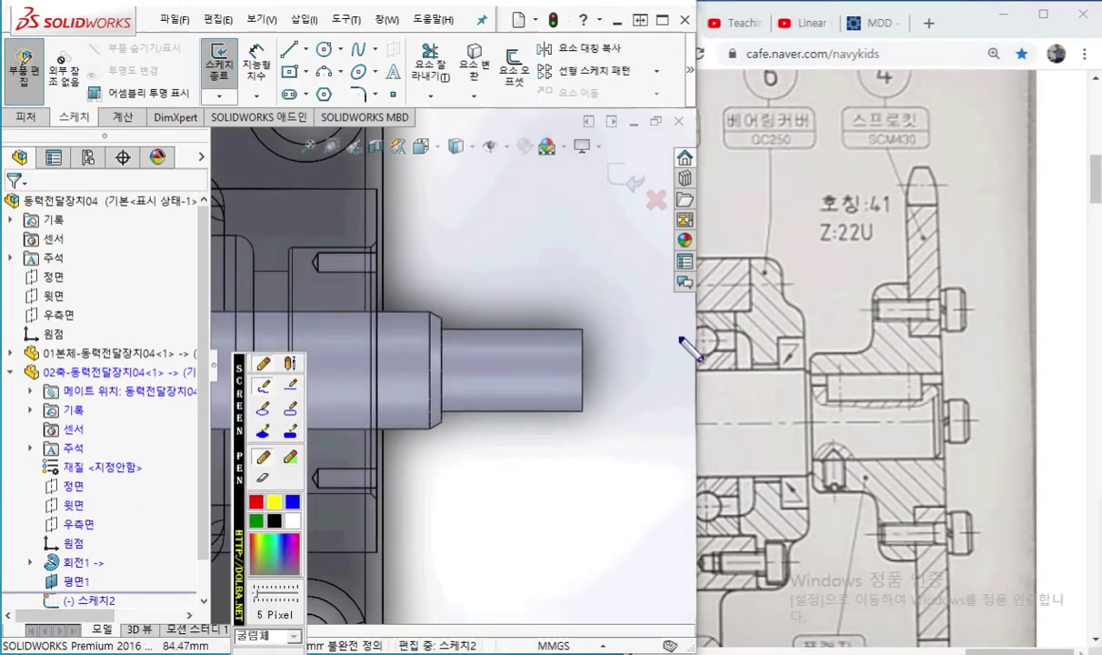
pyautogui.moveTo(878, 270)
pyautogui.mouseDown()
pyautogui.moveTo(875, 350)
pyautogui.moveTo(896, 341)
pyautogui.mouseUp()
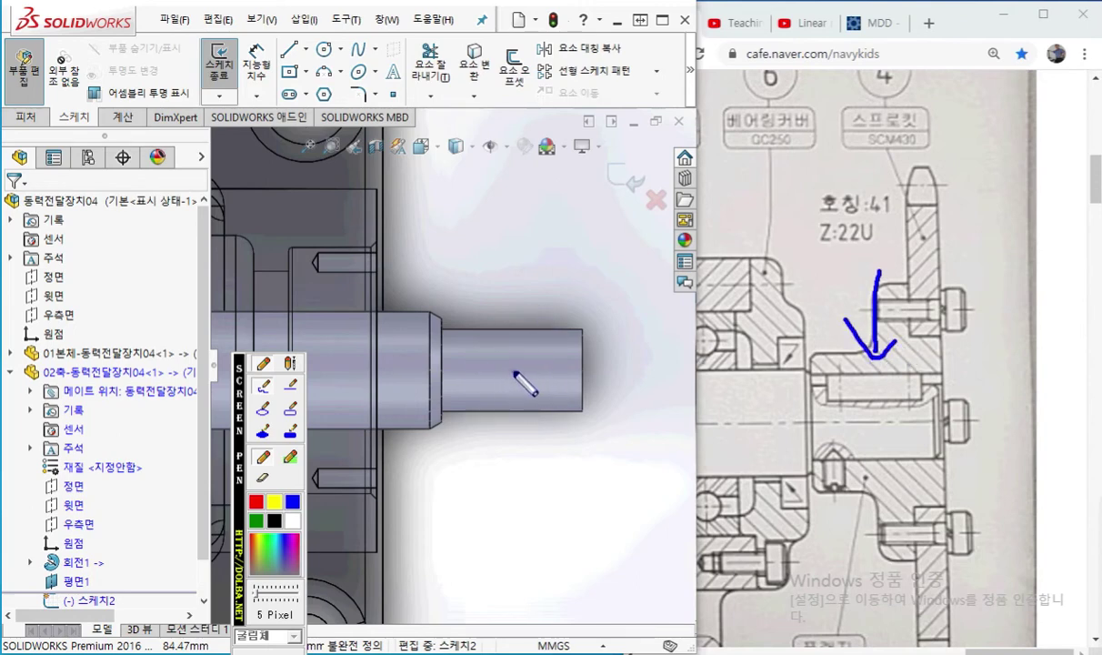
pyautogui.moveTo(841, 356); pyautogui.dragTo(843, 421)
pyautogui.moveTo(907, 358); pyautogui.dragTo(907, 420)
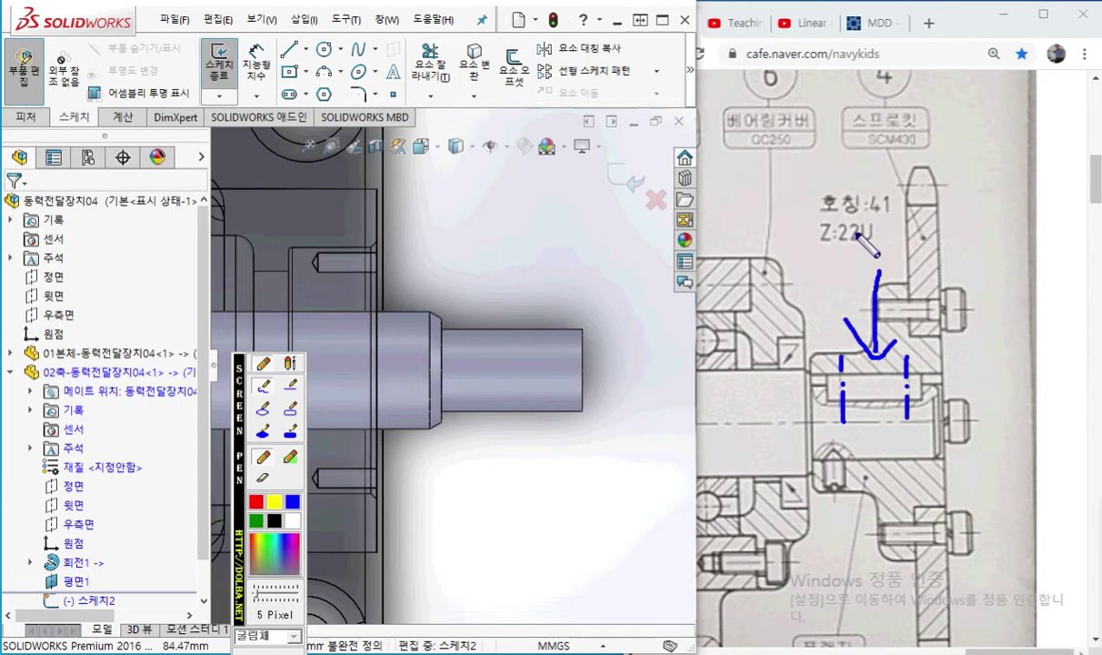
# Draw the key's three-dimensional shape above the reference drawing in blue pen, with arrows labelled R at both rounded ends
pyautogui.moveTo(780, 167)
pyautogui.mouseDown()
pyautogui.moveTo(876, 116)
pyautogui.moveTo(878, 150)
pyautogui.moveTo(774, 189)
pyautogui.moveTo(797, 199)
pyautogui.moveTo(879, 137)
pyautogui.mouseUp()
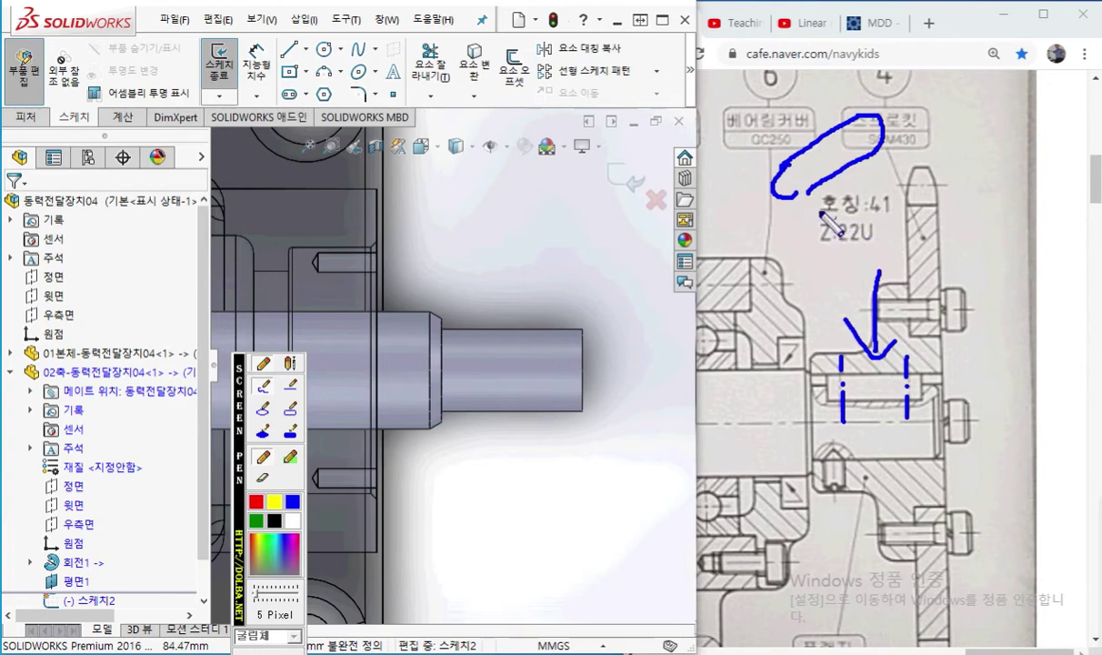
pyautogui.moveTo(733, 186); pyautogui.dragTo(764, 187)
pyautogui.moveTo(764, 187)
pyautogui.mouseDown()
pyautogui.moveTo(703, 206)
pyautogui.moveTo(720, 206)
pyautogui.mouseUp()
pyautogui.moveTo(920, 85); pyautogui.dragTo(888, 115)
pyautogui.moveTo(890, 101); pyautogui.dragTo(909, 115)
pyautogui.moveTo(925, 71)
pyautogui.mouseDown()
pyautogui.moveTo(925, 102)
pyautogui.moveTo(946, 88)
pyautogui.moveTo(951, 106)
pyautogui.mouseUp()
pyautogui.moveTo(774, 189)
pyautogui.mouseDown()
pyautogui.moveTo(798, 239)
pyautogui.moveTo(822, 230)
pyautogui.mouseUp()
pyautogui.moveTo(880, 137)
pyautogui.mouseDown()
pyautogui.moveTo(903, 160)
pyautogui.moveTo(904, 196)
pyautogui.moveTo(798, 239)
pyautogui.mouseUp()
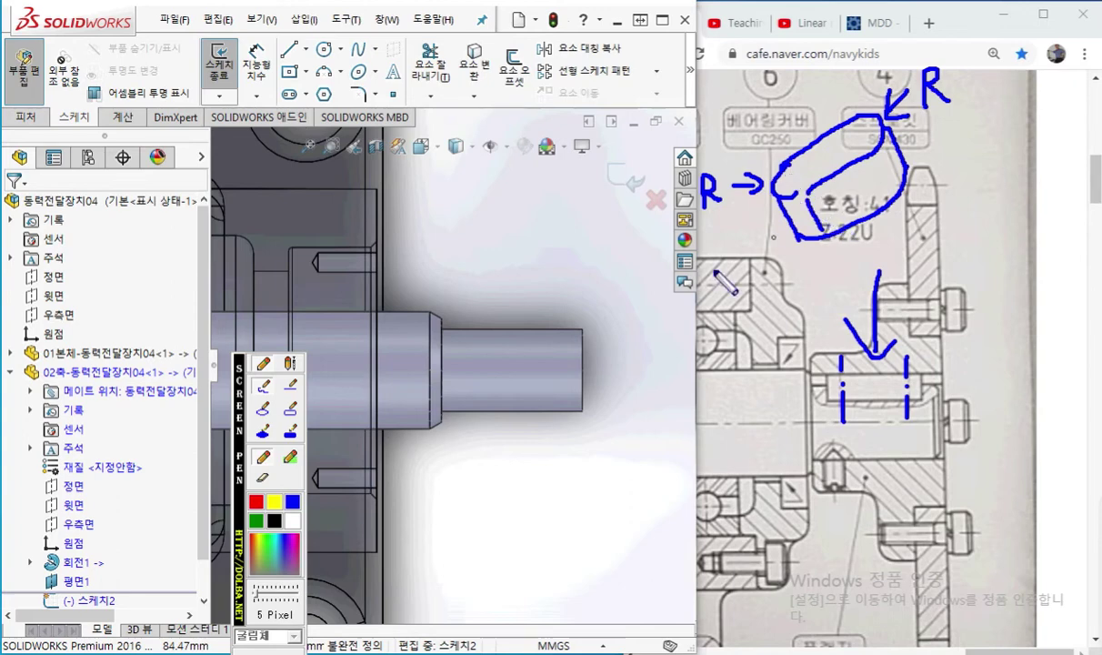
# Outline the keyway on the shaft end in blue pen, circle the slot tool with an arrow towards it, and clear all pen marks
pyautogui.moveTo(465, 362)
pyautogui.mouseDown()
pyautogui.moveTo(563, 363)
pyautogui.moveTo(509, 387)
pyautogui.moveTo(468, 375)
pyautogui.moveTo(479, 361)
pyautogui.mouseUp()
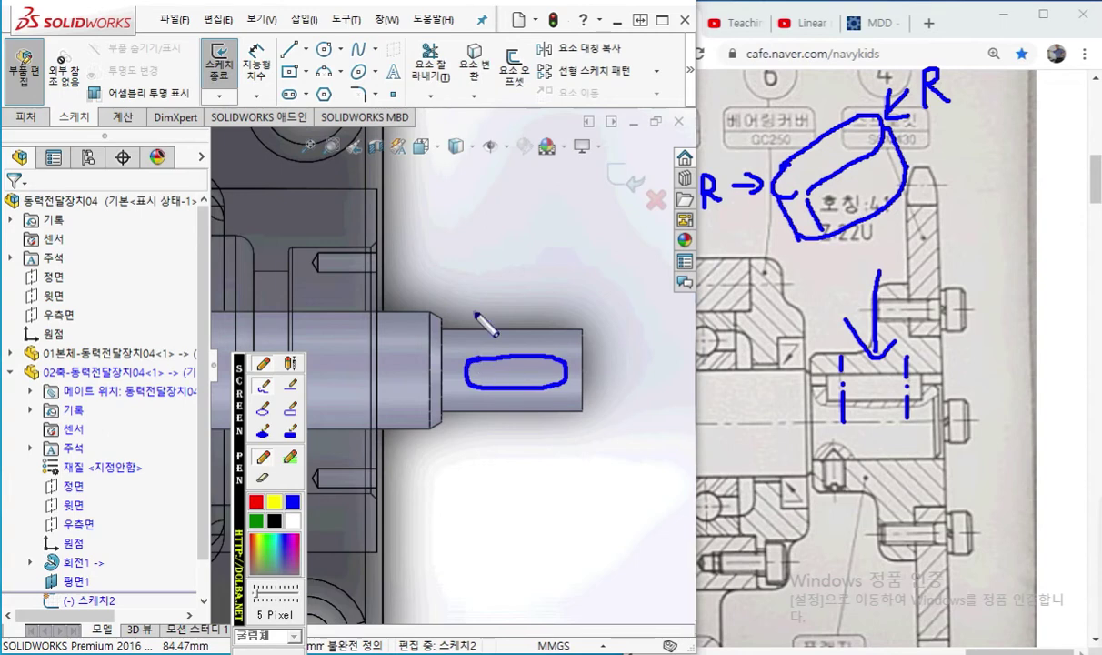
pyautogui.moveTo(301, 102)
pyautogui.mouseDown()
pyautogui.moveTo(381, 185)
pyautogui.moveTo(473, 317)
pyautogui.moveTo(434, 286)
pyautogui.moveTo(473, 280)
pyautogui.mouseUp()
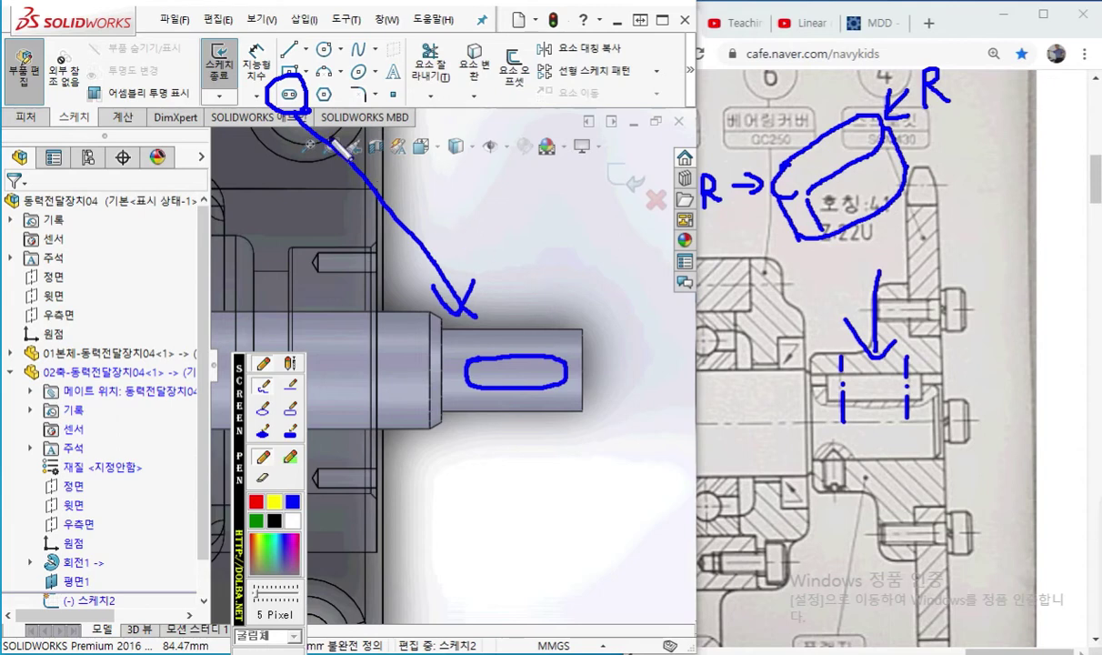
pyautogui.press('Escape')
# Sketch a horizontal straight slot above the shaft's rear end, about 17.4 mm between centres and about 9.1 mm wide
pyautogui.click(289, 95)
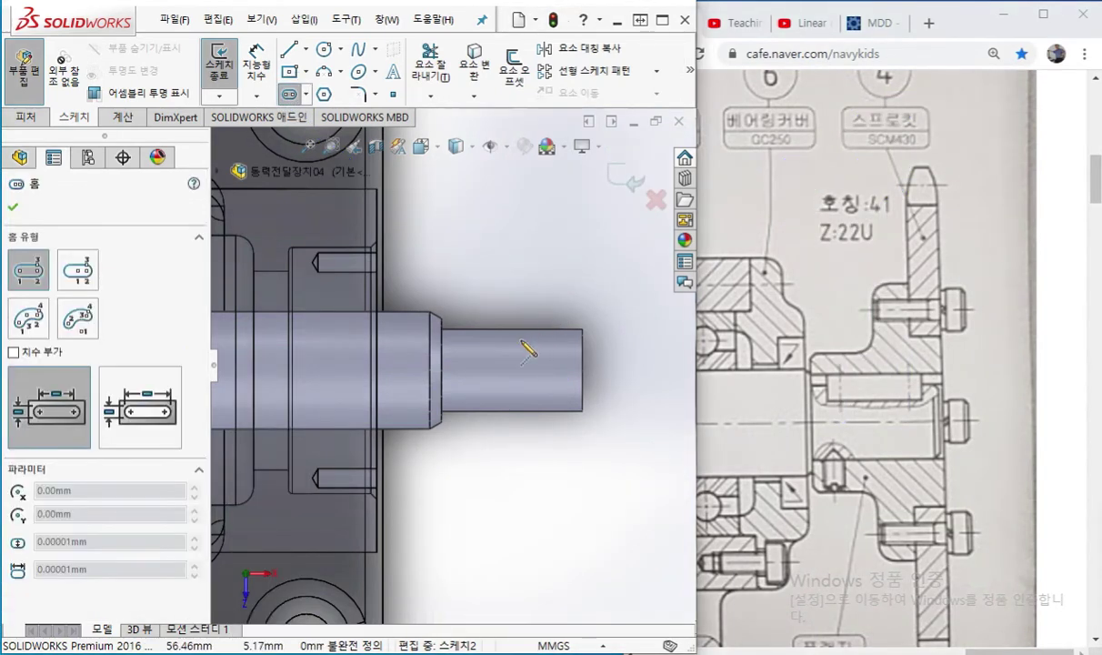
pyautogui.click(501, 291)
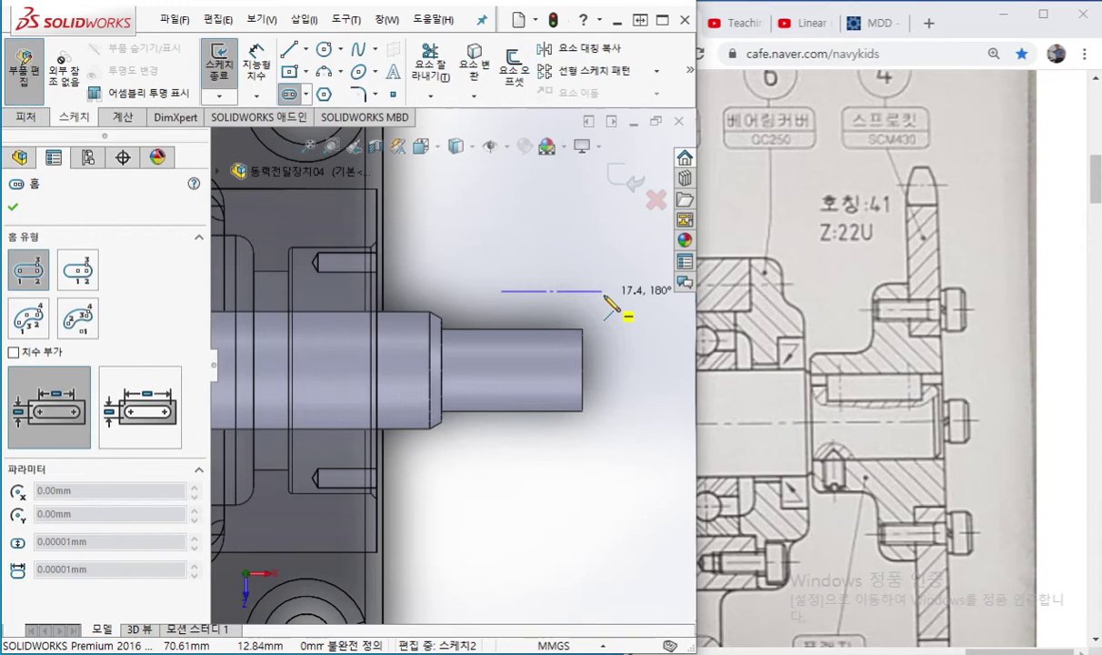
pyautogui.click(604, 292)
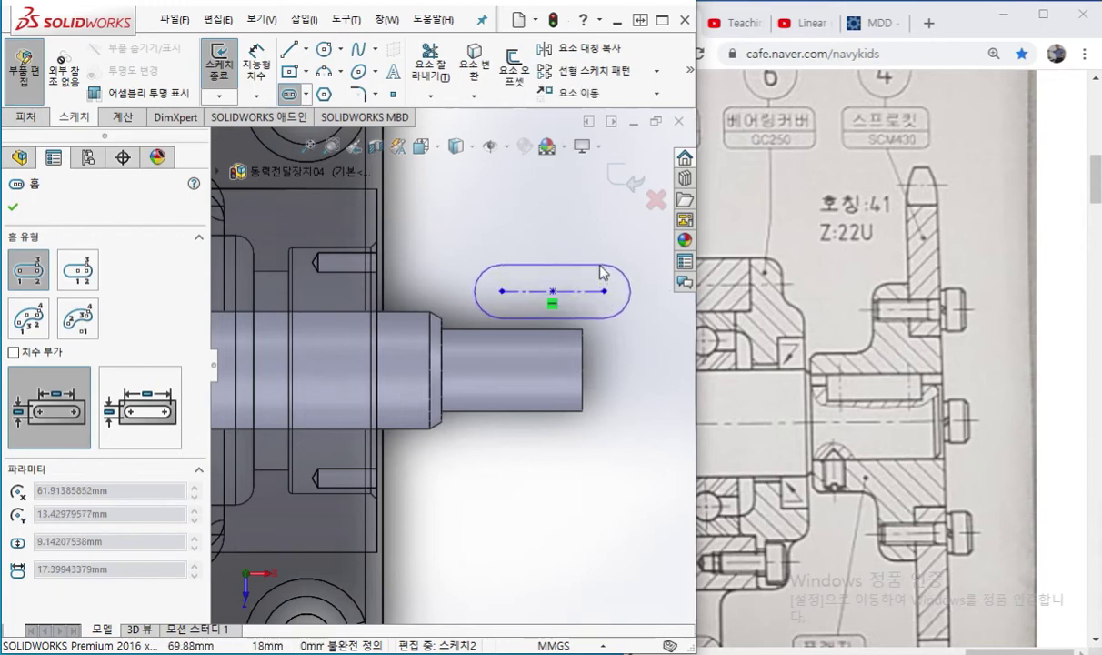
pyautogui.click(600, 271)
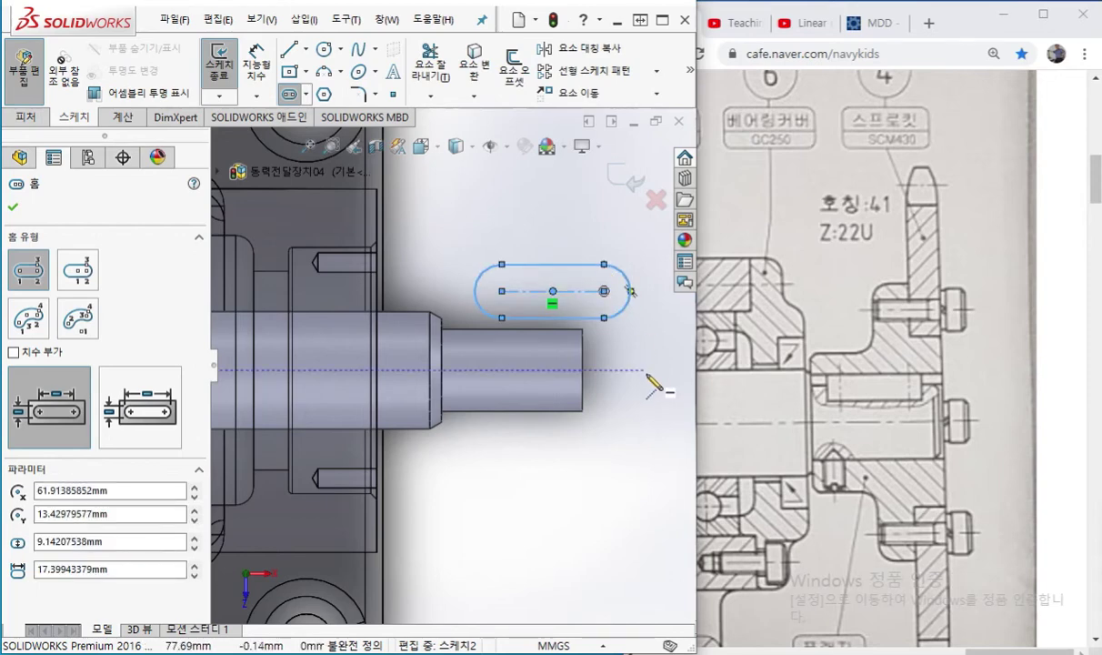
# Finish the slot command and maximize the SOLIDWORKS window
pyautogui.rightClick(672, 479)
pyautogui.click(688, 452)
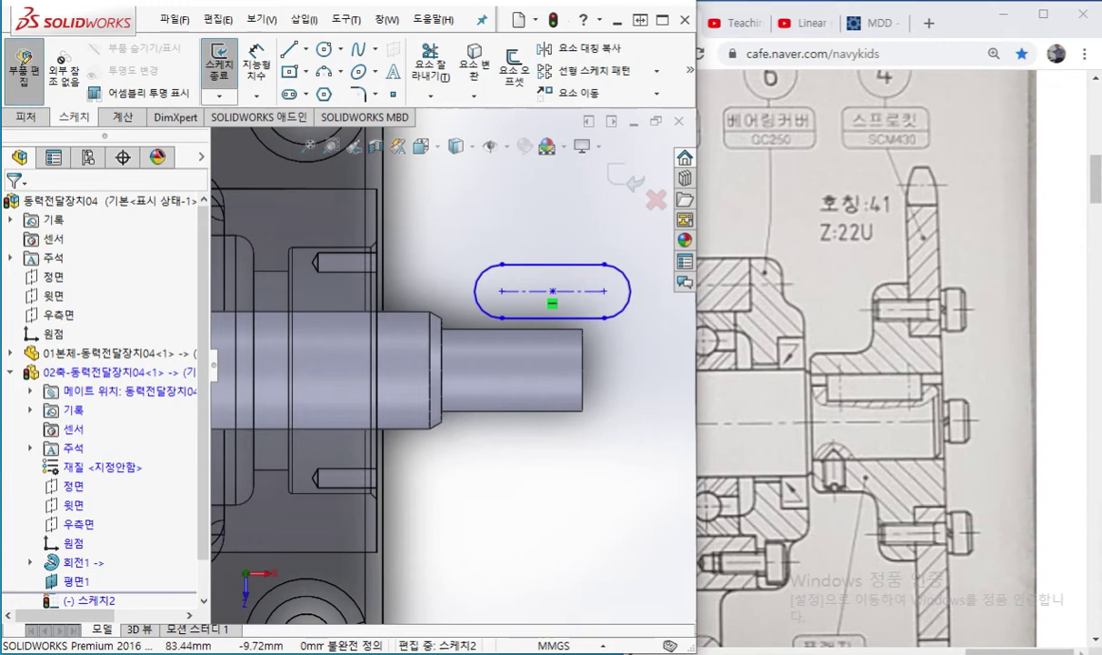
pyautogui.click(650, 20)
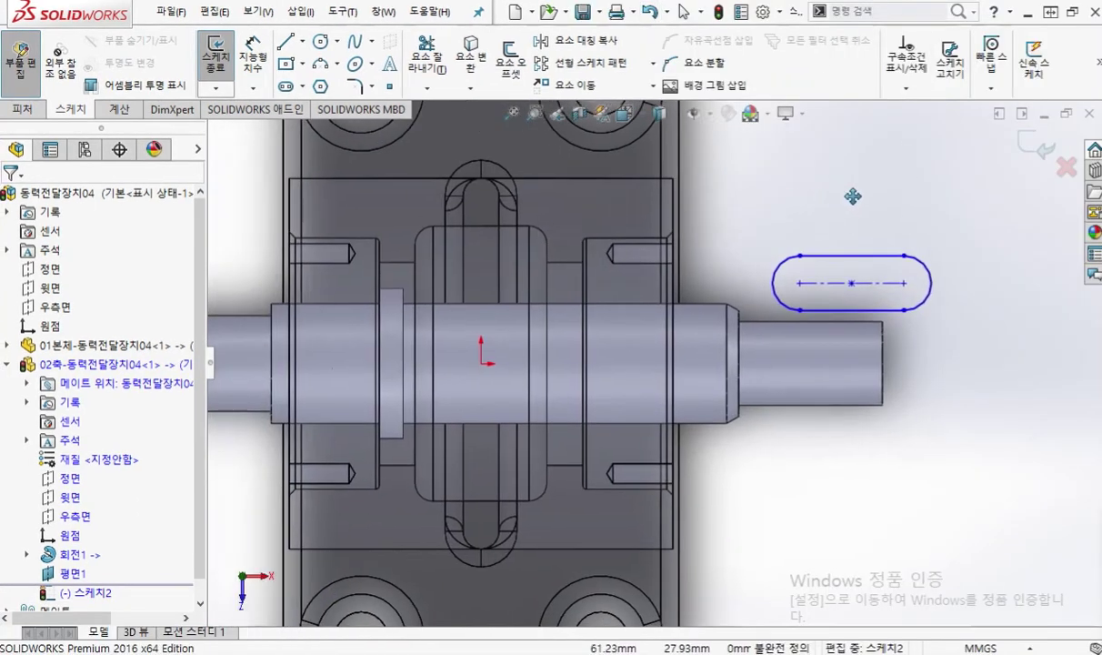
# Switch to the KS standards PDF in Acrobat Reader and find section 21, 평행 키 (키 홈), on page 10
pyautogui.hotkey('alt', 'Tab')
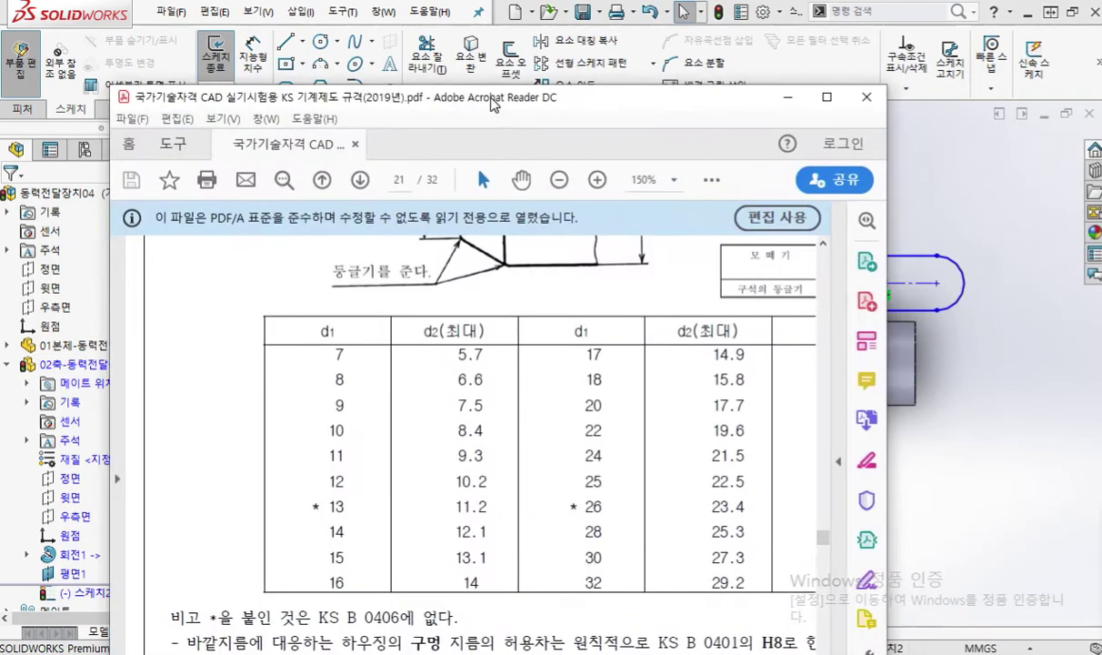
pyautogui.moveTo(368, 20); pyautogui.dragTo(383, 24)
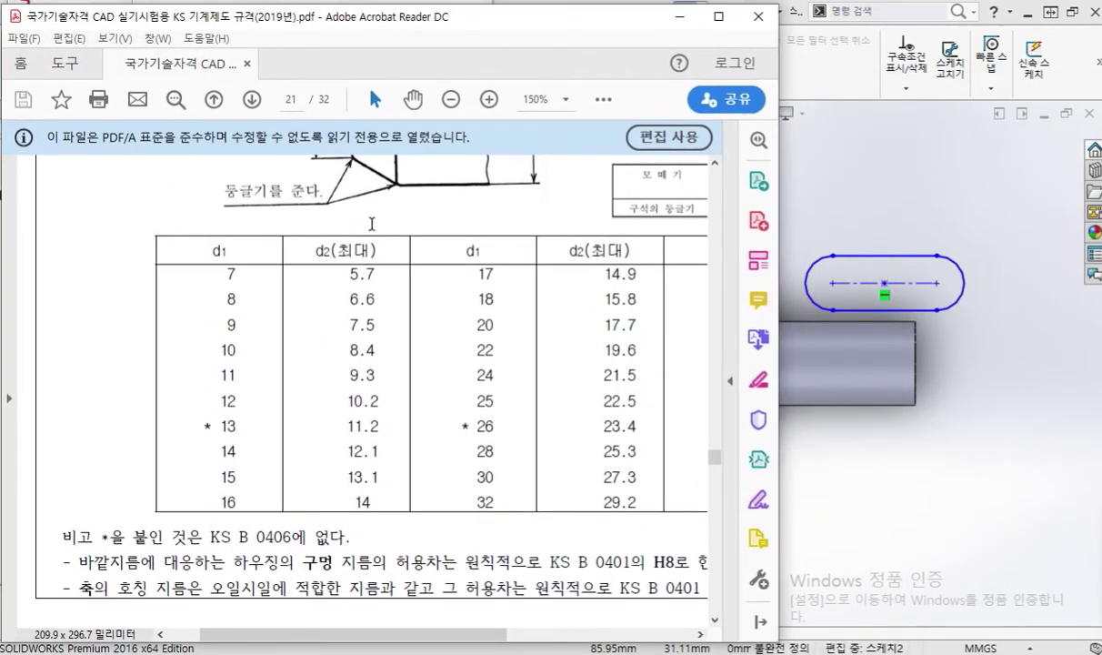
pyautogui.keyDown('ctrl'); pyautogui.scroll(-5, 367, 282); pyautogui.keyUp('ctrl')
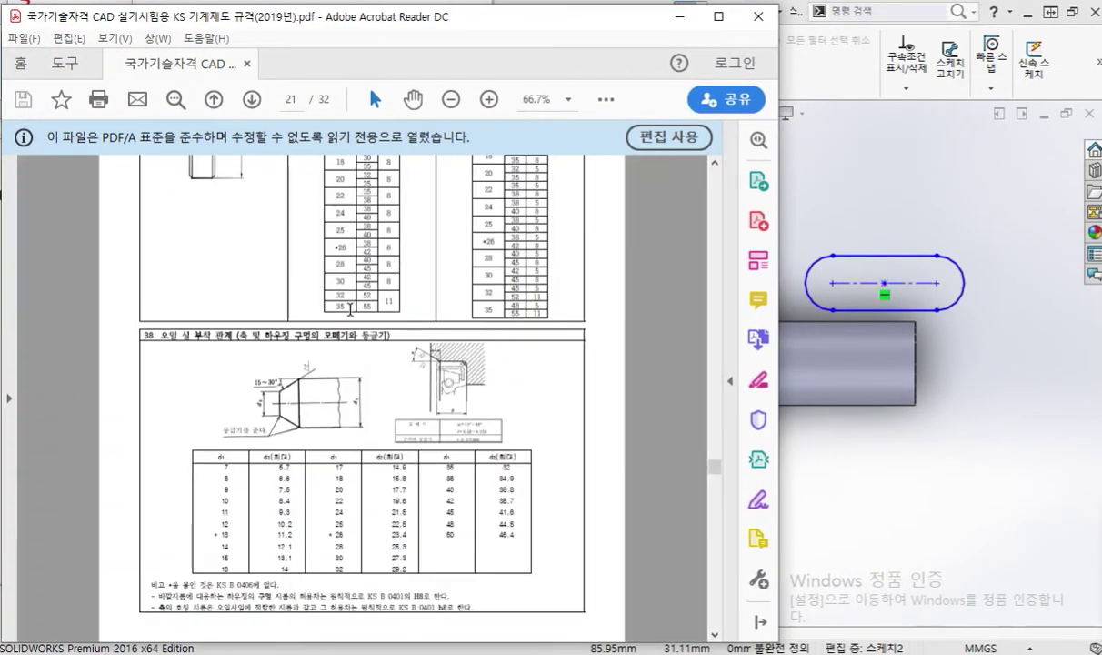
pyautogui.scroll(12, 350, 310)
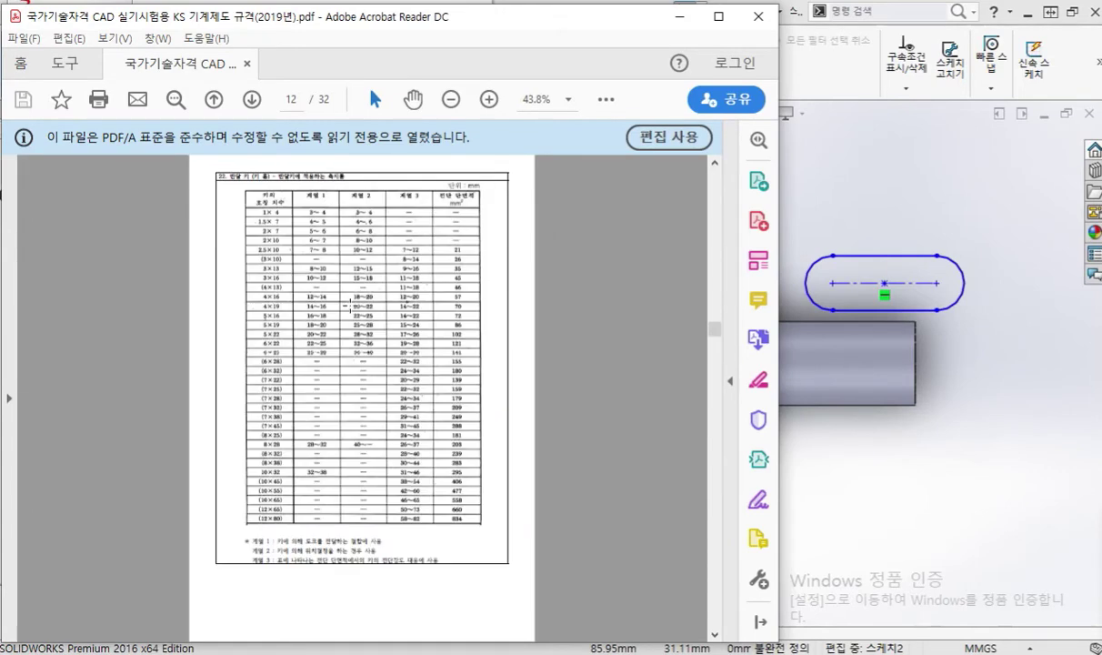
pyautogui.scroll(-1, 350, 306)
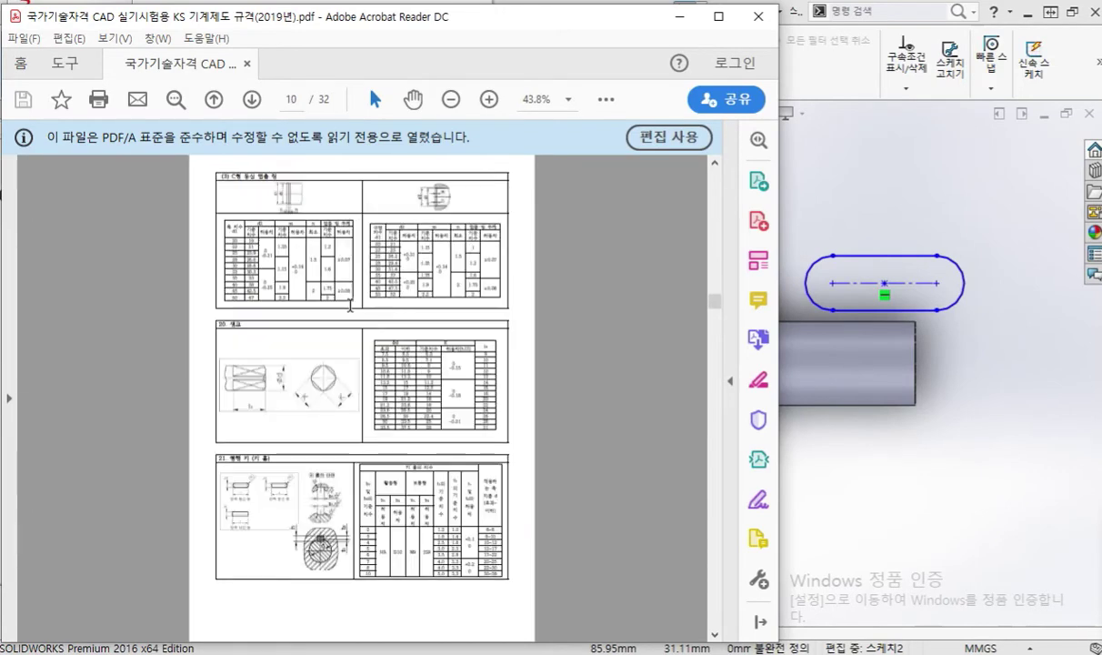
pyautogui.keyDown('ctrl'); pyautogui.scroll(4, 322, 591); pyautogui.keyUp('ctrl')
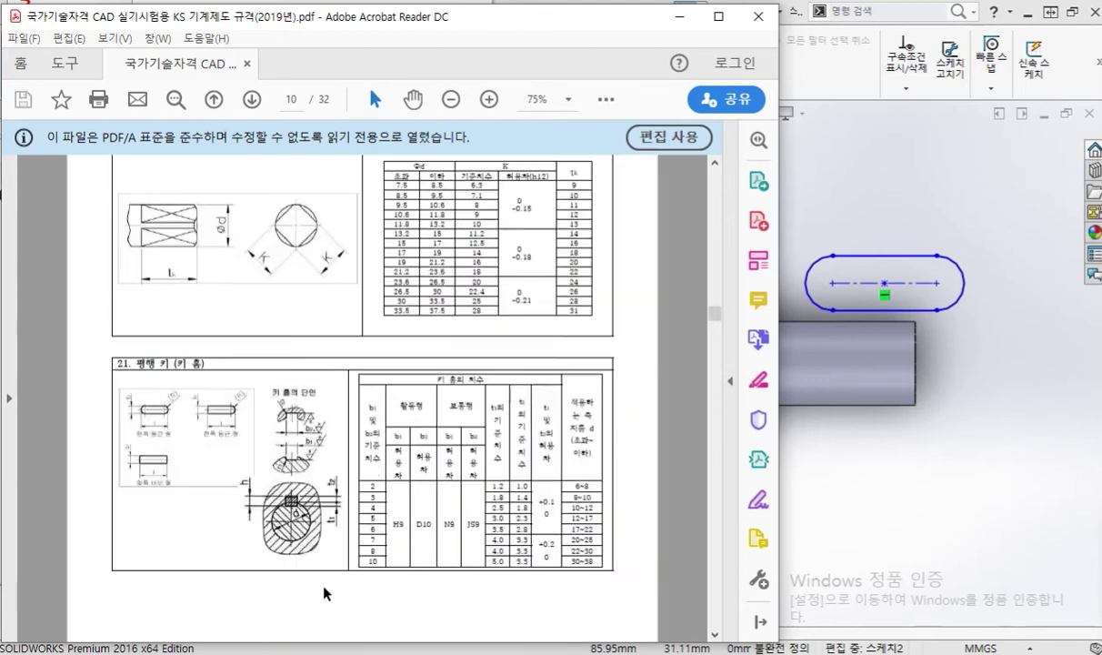
pyautogui.scroll(-2, 184, 518)
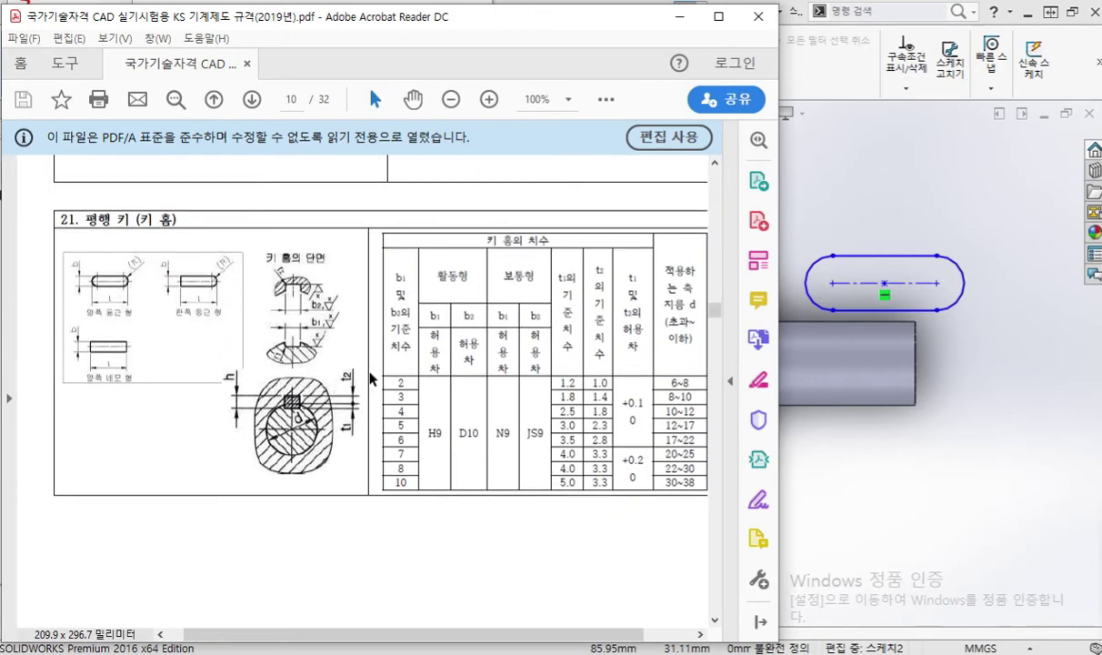
pyautogui.keyDown('ctrl'); pyautogui.scroll(1, 371, 378); pyautogui.keyUp('ctrl')
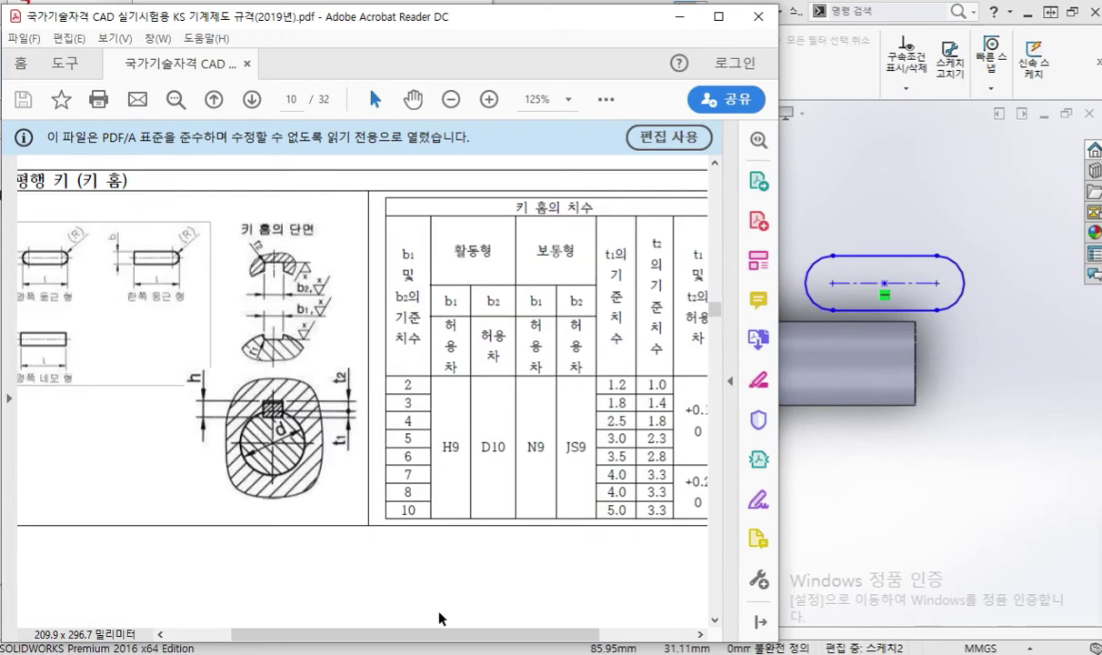
pyautogui.keyDown('ctrl'); pyautogui.scroll(-1, 420, 585); pyautogui.keyUp('ctrl')
pyautogui.moveTo(463, 634); pyautogui.dragTo(498, 634)
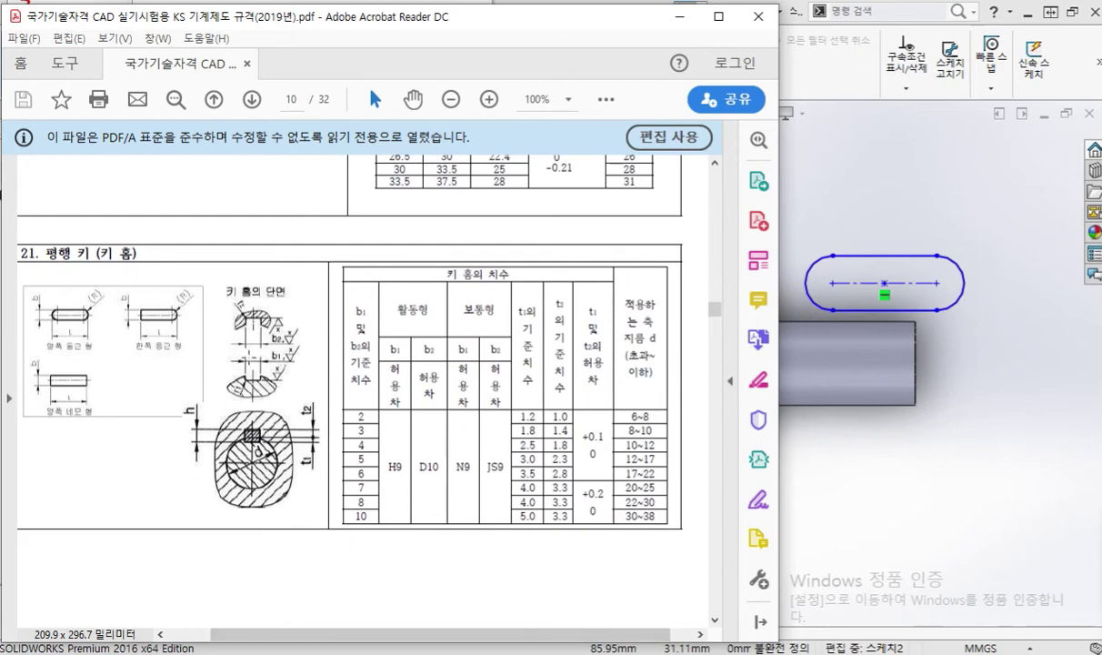
# In blue pen, write 21 at the section heading, circle the key rounded at both ends and mark its width b
pyautogui.hotkey('ctrl', 'shift', 'p')
pyautogui.moveTo(26, 221); pyautogui.dragTo(67, 264)
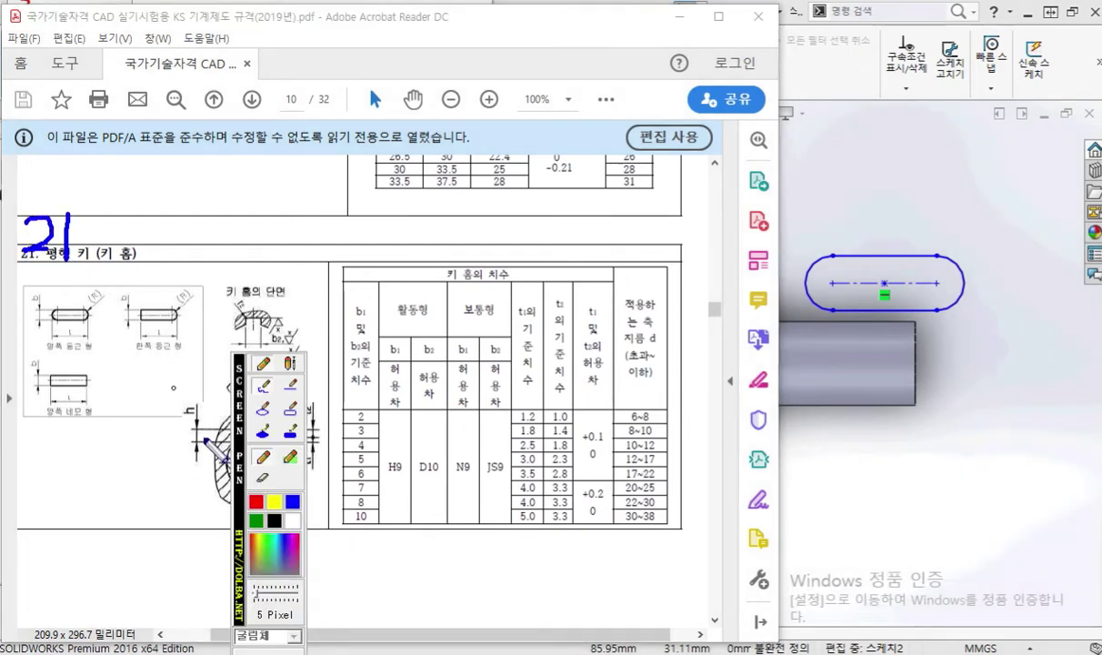
pyautogui.moveTo(241, 479); pyautogui.dragTo(1039, 479)
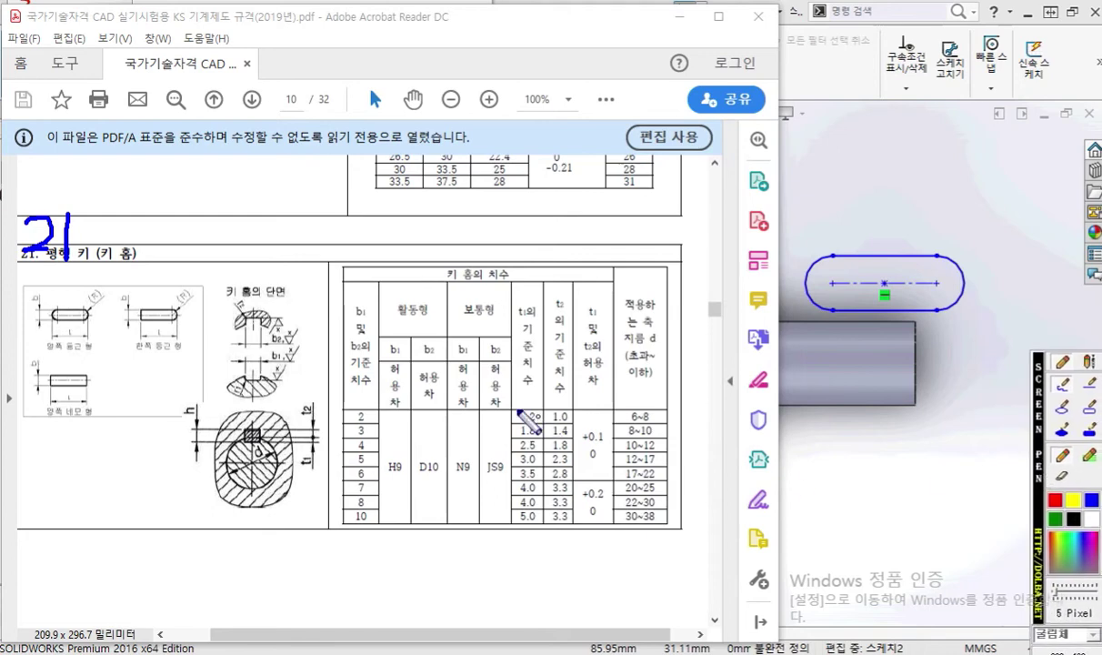
pyautogui.moveTo(49, 309)
pyautogui.mouseDown()
pyautogui.moveTo(89, 329)
pyautogui.moveTo(113, 305)
pyautogui.moveTo(73, 284)
pyautogui.moveTo(44, 308)
pyautogui.mouseUp()
pyautogui.moveTo(54, 301)
pyautogui.mouseDown()
pyautogui.moveTo(14, 301)
pyautogui.moveTo(11, 323)
pyautogui.mouseUp()
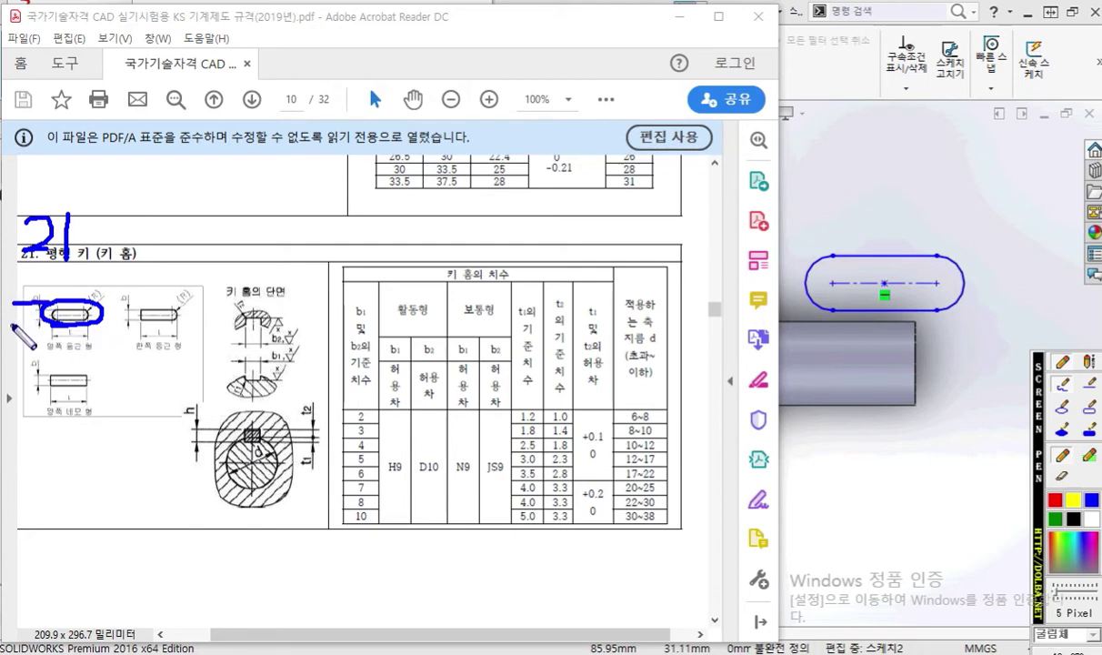
pyautogui.moveTo(18, 284)
pyautogui.mouseDown()
pyautogui.moveTo(19, 344)
pyautogui.moveTo(23, 281)
pyautogui.mouseUp()
# Mark the slot sketch's width in blue pen with two extension lines, a vertical line and the letter b
pyautogui.moveTo(948, 252); pyautogui.dragTo(1010, 250)
pyautogui.moveTo(955, 310); pyautogui.dragTo(998, 305)
pyautogui.moveTo(994, 231); pyautogui.dragTo(995, 309)
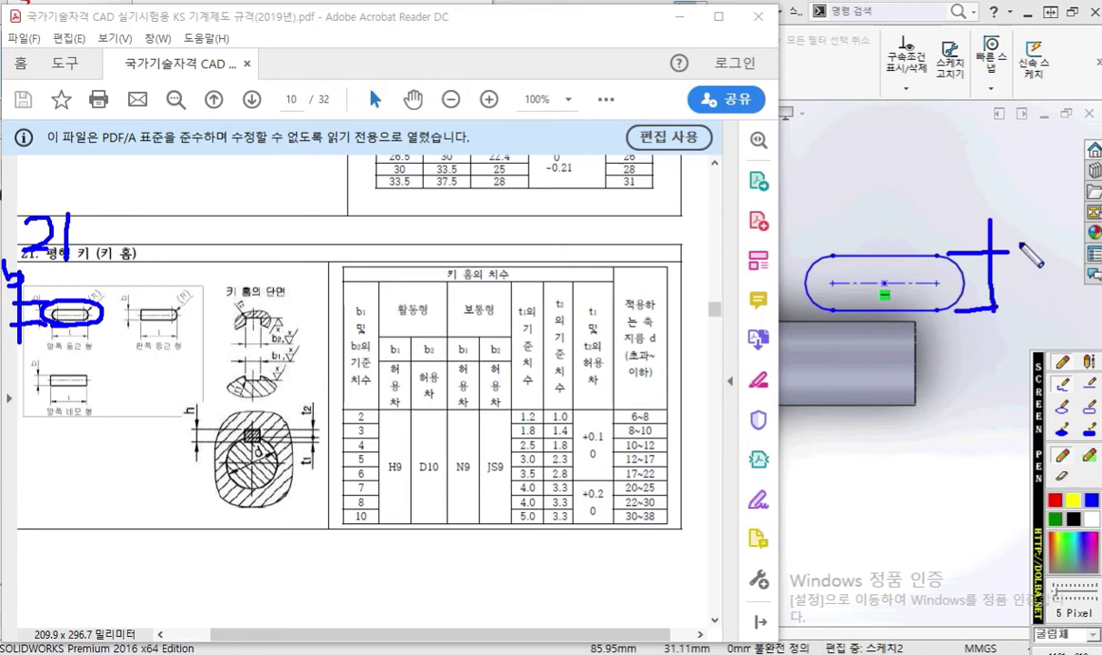
pyautogui.moveTo(979, 166)
pyautogui.mouseDown()
pyautogui.moveTo(1001, 208)
pyautogui.moveTo(985, 213)
pyautogui.mouseUp()
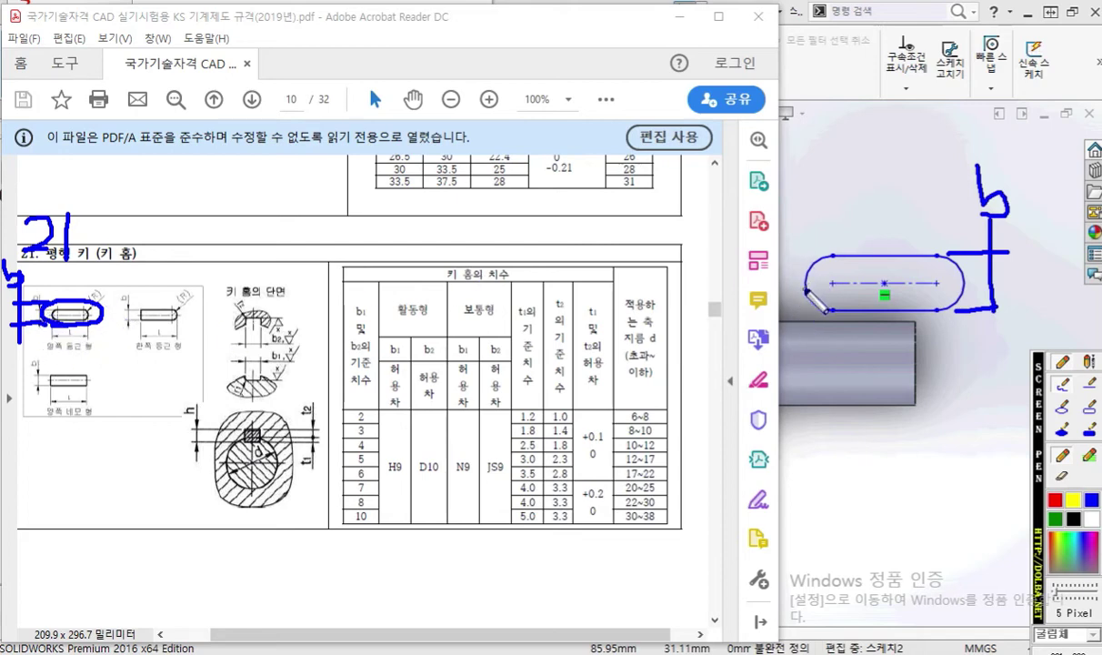
# Mark the slot sketch's overall length with a blue double-headed arrow between extension lines and label it 실측 = l
pyautogui.moveTo(806, 291); pyautogui.dragTo(797, 186)
pyautogui.moveTo(966, 308); pyautogui.dragTo(964, 189)
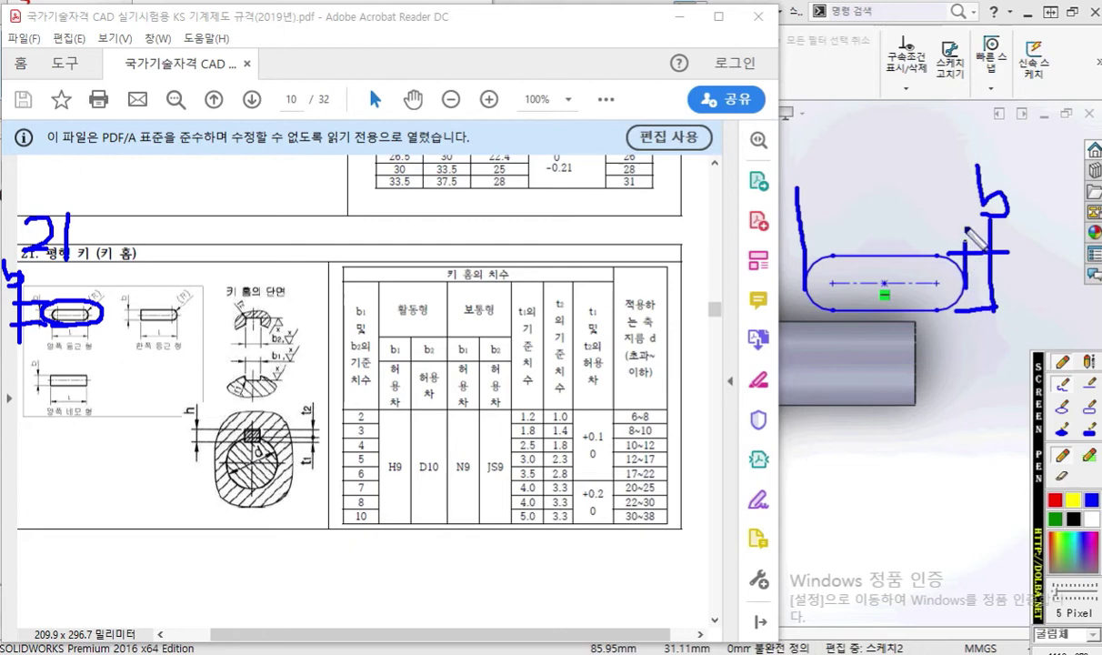
pyautogui.moveTo(803, 212)
pyautogui.mouseDown()
pyautogui.moveTo(955, 209)
pyautogui.moveTo(951, 226)
pyautogui.mouseUp()
pyautogui.moveTo(826, 197)
pyautogui.mouseDown()
pyautogui.moveTo(800, 211)
pyautogui.moveTo(828, 227)
pyautogui.mouseUp()
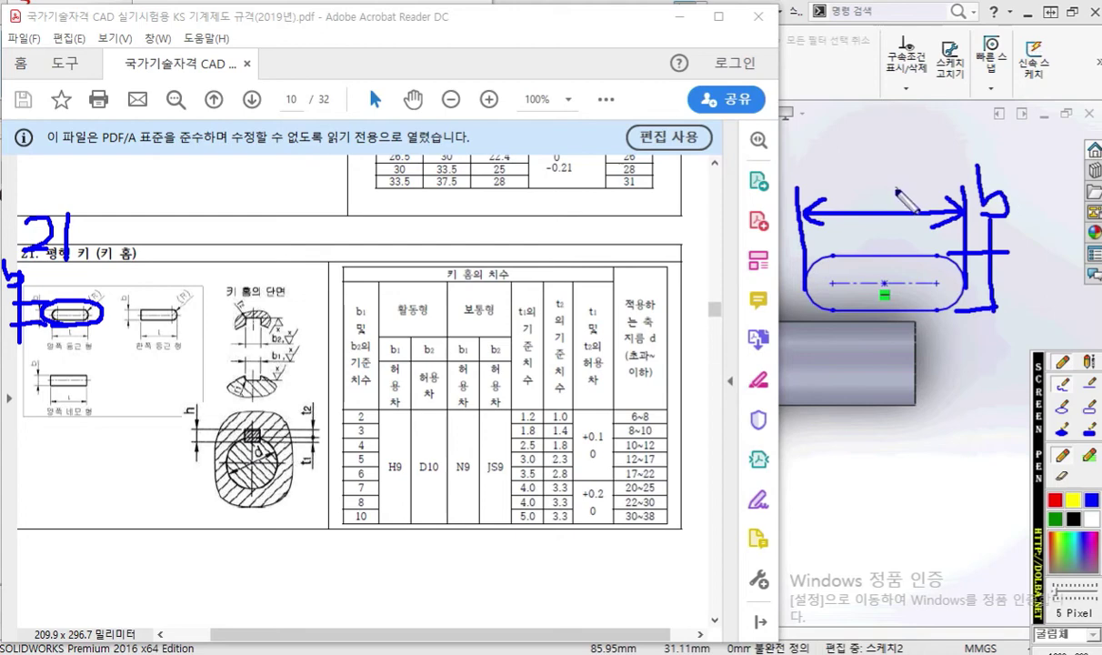
pyautogui.moveTo(870, 181); pyautogui.dragTo(894, 209)
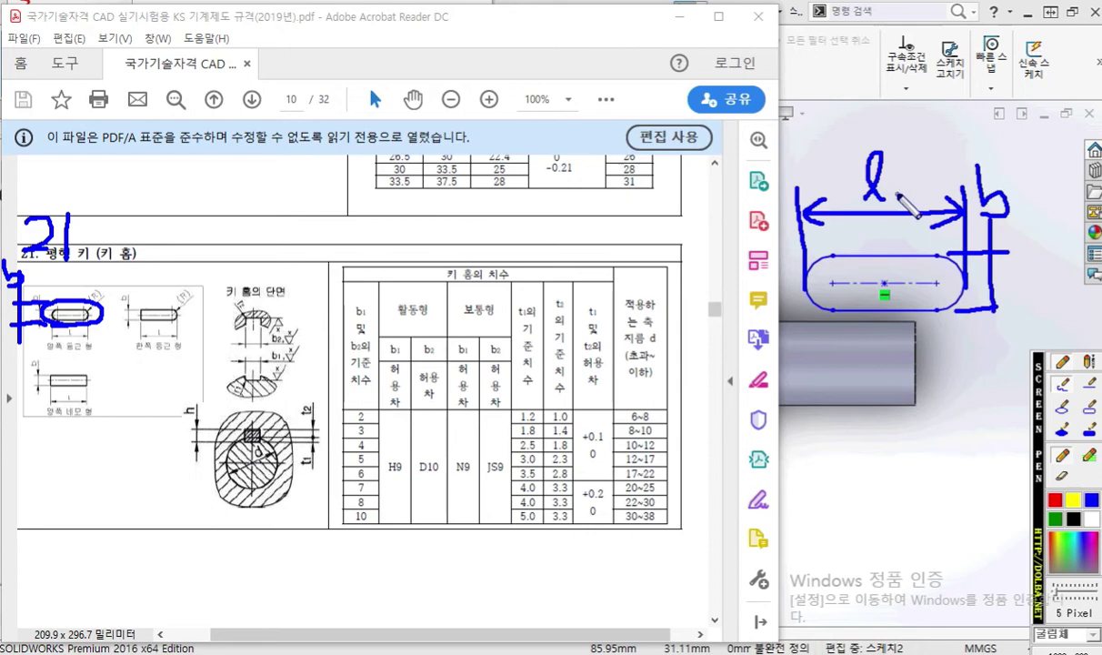
pyautogui.moveTo(834, 163); pyautogui.dragTo(859, 173)
pyautogui.moveTo(788, 147)
pyautogui.mouseDown()
pyautogui.moveTo(762, 169)
pyautogui.moveTo(774, 155)
pyautogui.moveTo(802, 157)
pyautogui.moveTo(832, 172)
pyautogui.moveTo(824, 182)
pyautogui.mouseUp()
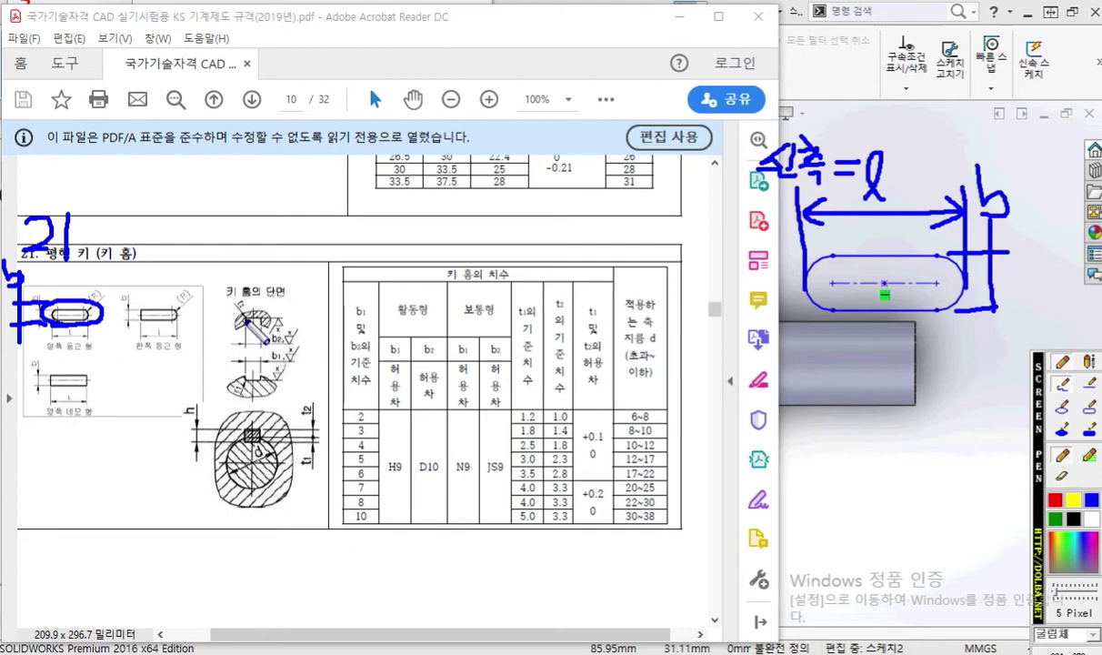
# Mark both groove widths on the keyway section figure in blue pen, labelling the upper one b2 and the lower one b1
pyautogui.moveTo(246, 317)
pyautogui.mouseDown()
pyautogui.moveTo(246, 349)
pyautogui.moveTo(260, 350)
pyautogui.mouseUp()
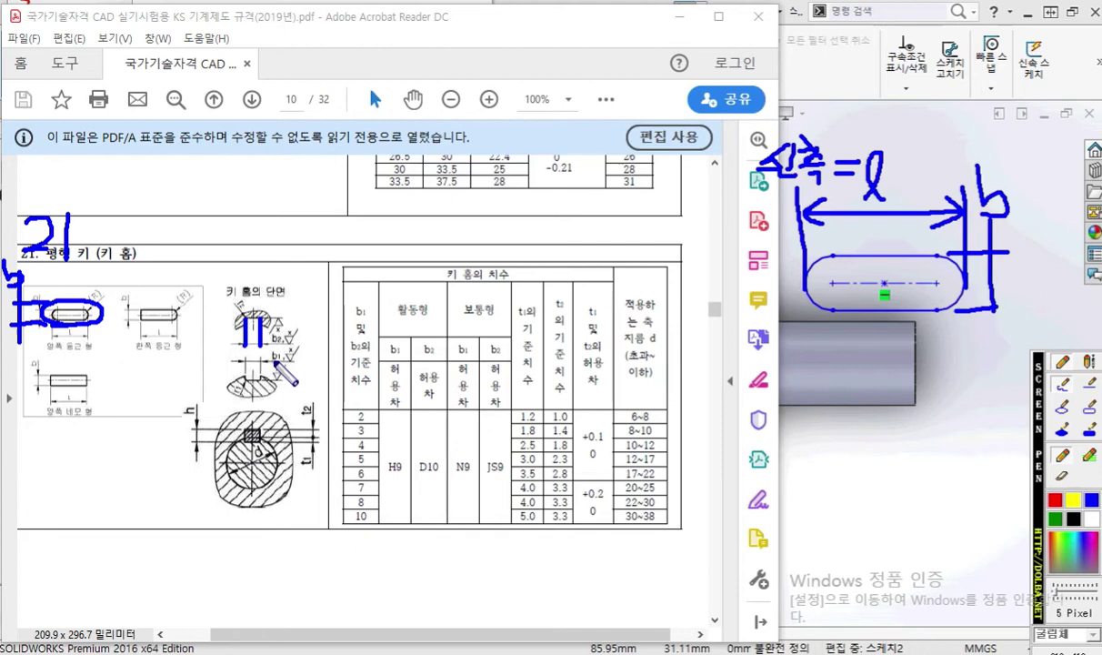
pyautogui.moveTo(232, 346); pyautogui.dragTo(290, 345)
pyautogui.moveTo(295, 305)
pyautogui.mouseDown()
pyautogui.moveTo(297, 338)
pyautogui.moveTo(338, 338)
pyautogui.mouseUp()
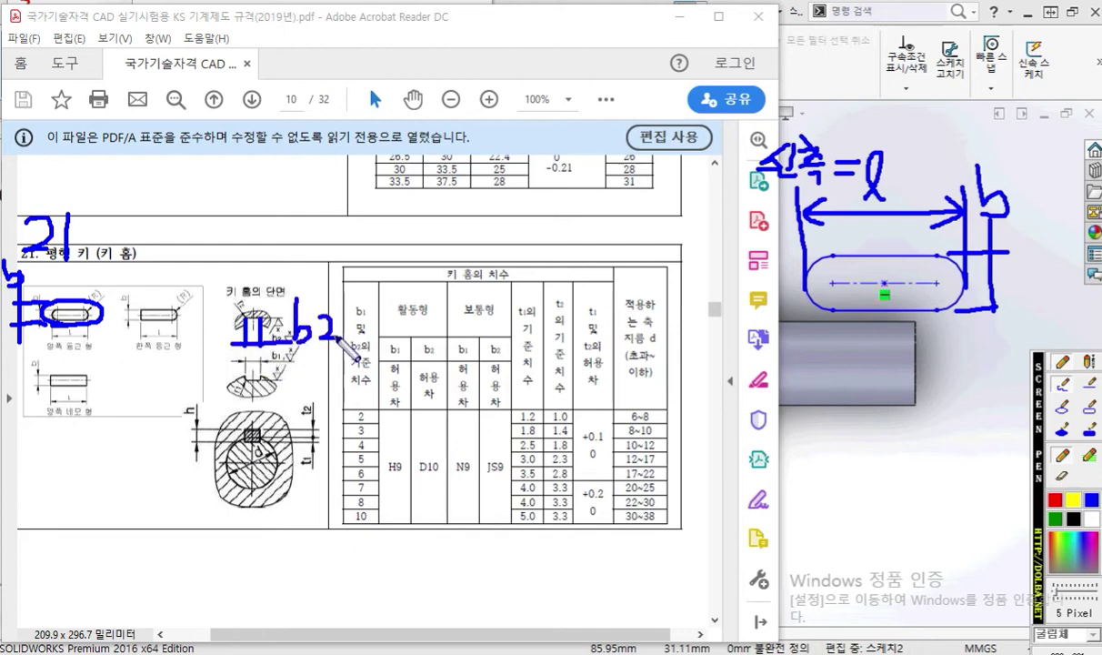
pyautogui.moveTo(243, 374); pyautogui.dragTo(265, 396)
pyautogui.moveTo(241, 350)
pyautogui.mouseDown()
pyautogui.moveTo(241, 380)
pyautogui.moveTo(257, 380)
pyautogui.moveTo(269, 345)
pyautogui.moveTo(293, 384)
pyautogui.moveTo(315, 384)
pyautogui.mouseUp()
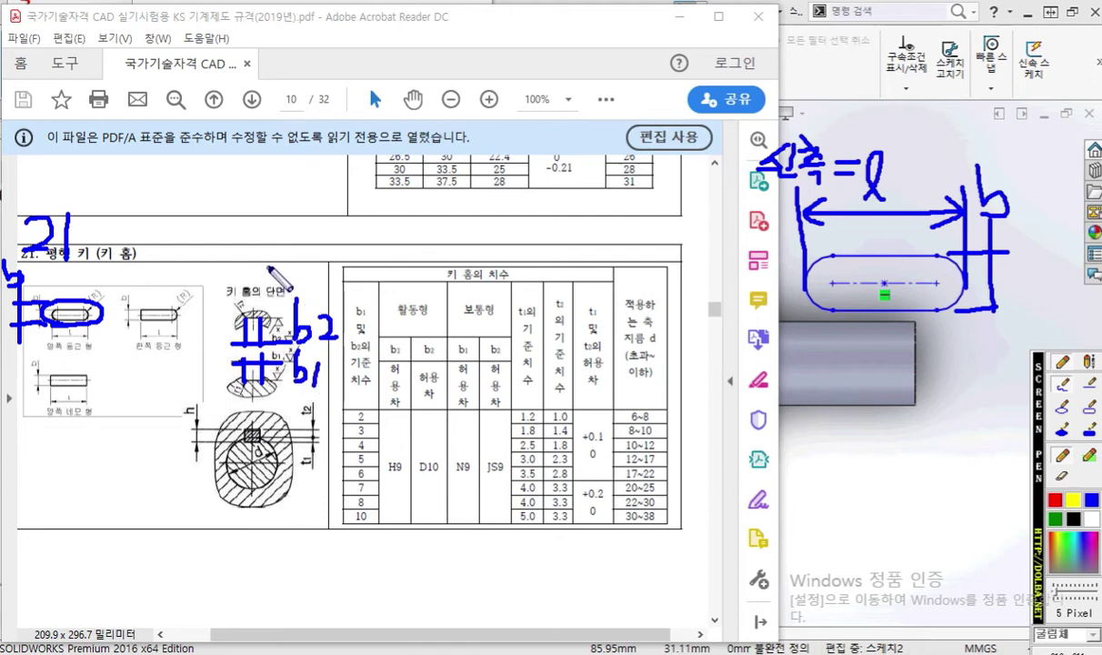
# Label b2 as 보스 and b1 as 축 in blue pen, and extend the slot's width label to b1,2
pyautogui.moveTo(244, 258); pyautogui.dragTo(261, 271)
pyautogui.moveTo(245, 269)
pyautogui.mouseDown()
pyautogui.moveTo(264, 269)
pyautogui.moveTo(258, 282)
pyautogui.mouseUp()
pyautogui.moveTo(238, 283)
pyautogui.mouseDown()
pyautogui.moveTo(273, 283)
pyautogui.moveTo(277, 269)
pyautogui.mouseUp()
pyautogui.moveTo(289, 257); pyautogui.dragTo(309, 272)
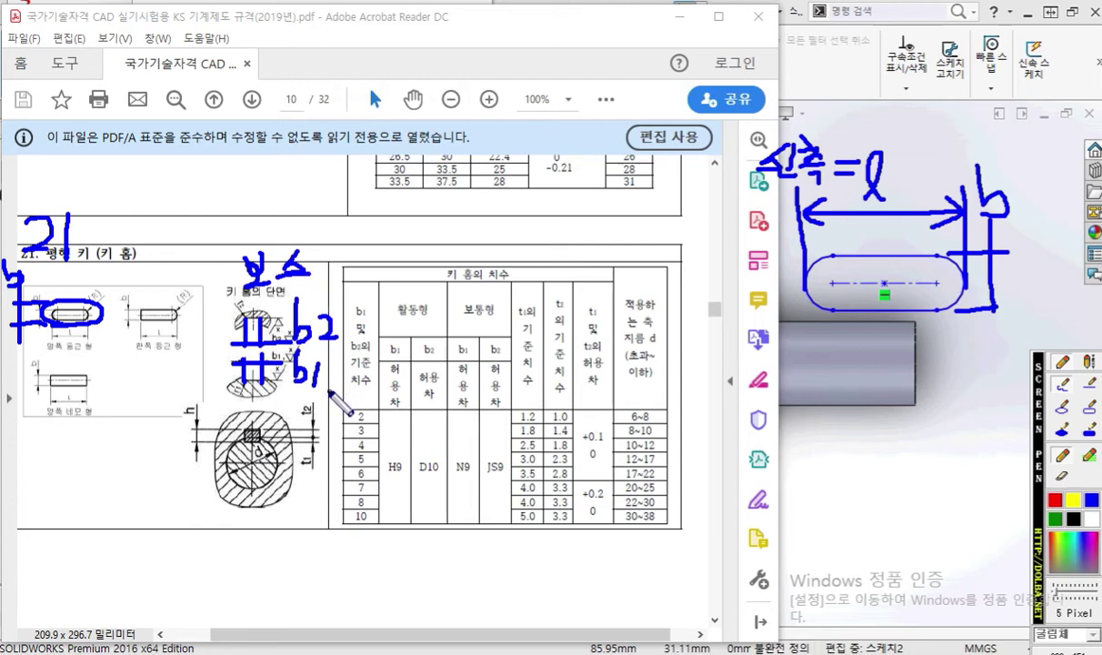
pyautogui.moveTo(333, 366)
pyautogui.mouseDown()
pyautogui.moveTo(359, 386)
pyautogui.moveTo(357, 420)
pyautogui.mouseUp()
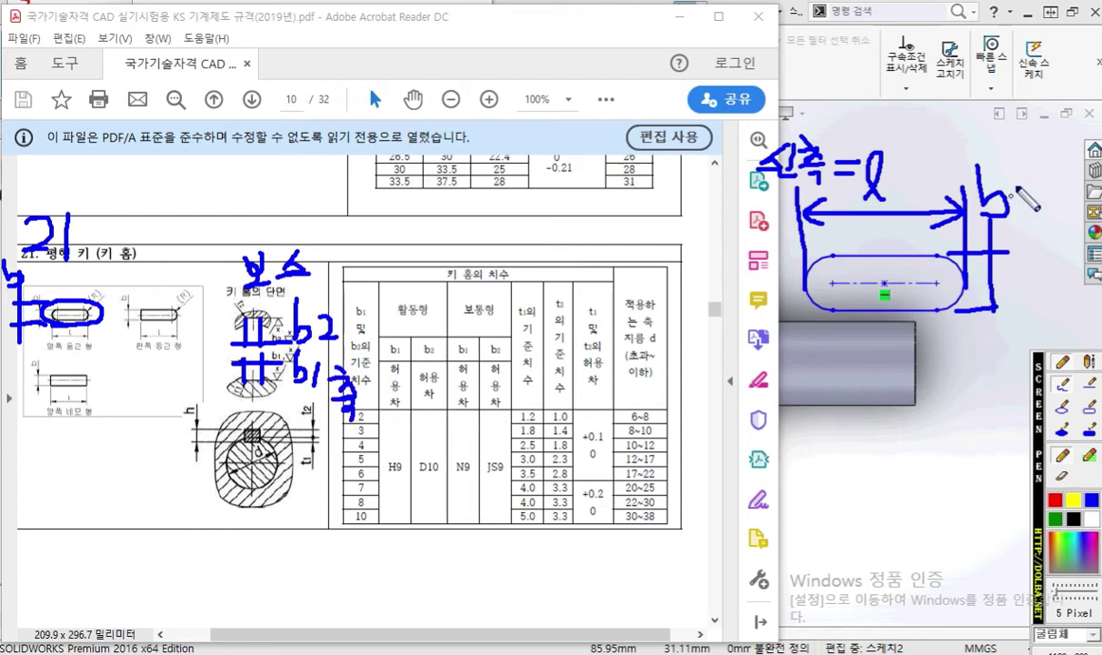
pyautogui.moveTo(1004, 181)
pyautogui.mouseDown()
pyautogui.moveTo(1008, 213)
pyautogui.moveTo(1065, 203)
pyautogui.mouseUp()
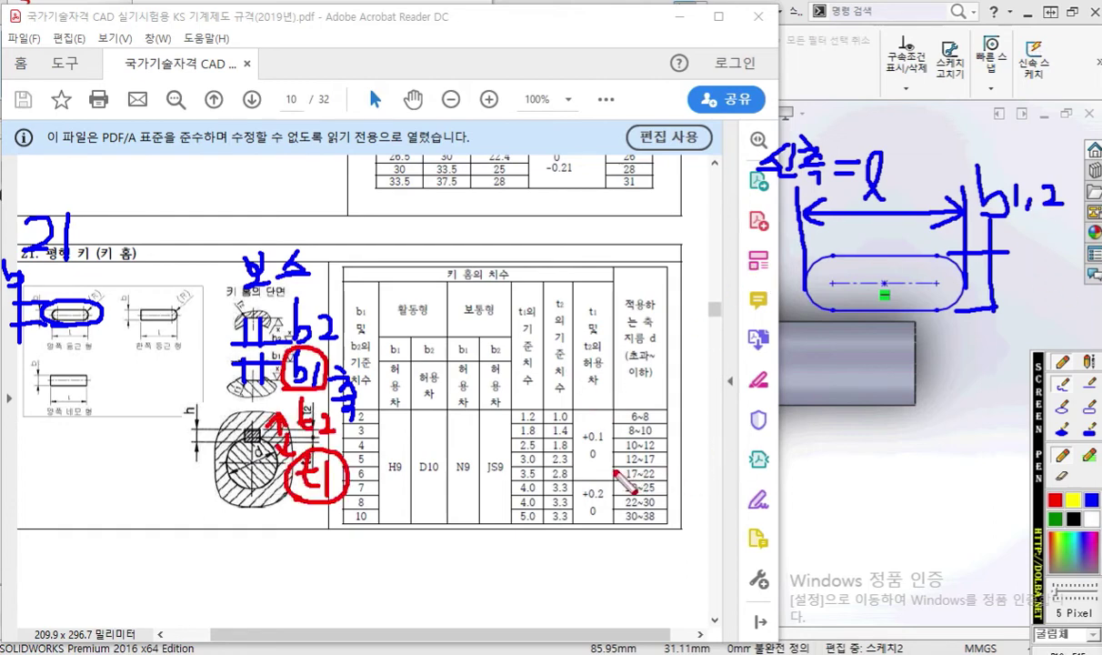
# Trace the 12~17 row in red pen, linking shaft diameter d with the note 14, and circle the width 5
pyautogui.moveTo(612, 467); pyautogui.dragTo(666, 469)
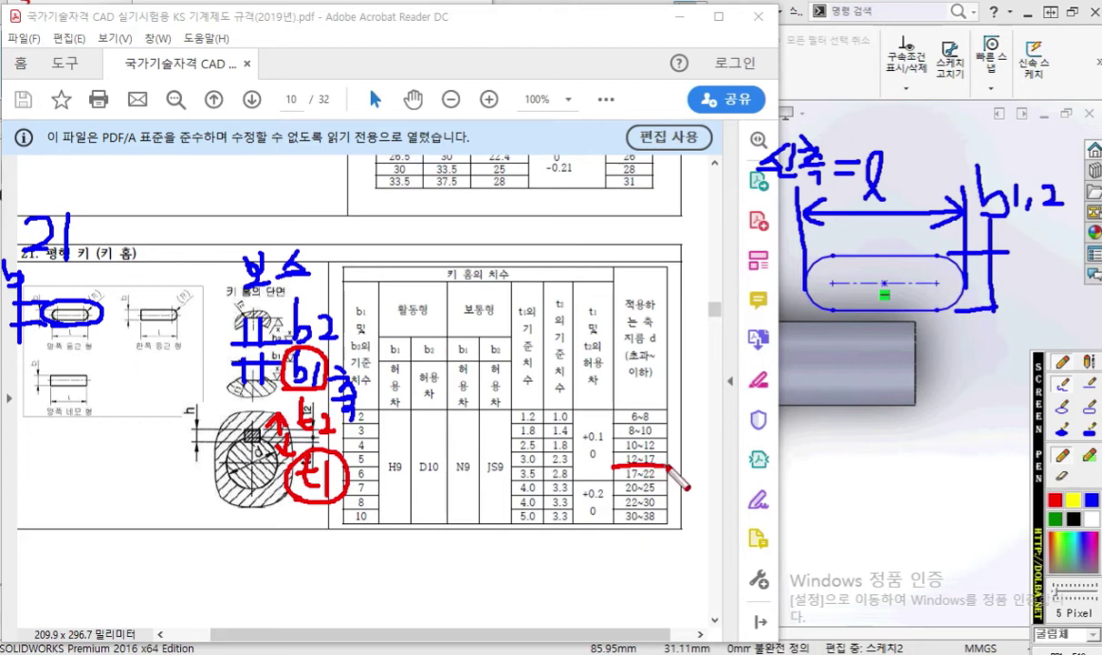
pyautogui.moveTo(614, 464); pyautogui.dragTo(677, 459)
pyautogui.moveTo(670, 465); pyautogui.dragTo(677, 444)
pyautogui.moveTo(687, 434); pyautogui.dragTo(694, 467)
pyautogui.moveTo(837, 328)
pyautogui.mouseDown()
pyautogui.moveTo(834, 391)
pyautogui.moveTo(849, 382)
pyautogui.moveTo(848, 339)
pyautogui.moveTo(790, 375)
pyautogui.moveTo(805, 393)
pyautogui.moveTo(678, 446)
pyautogui.mouseUp()
pyautogui.moveTo(615, 467); pyautogui.dragTo(347, 476)
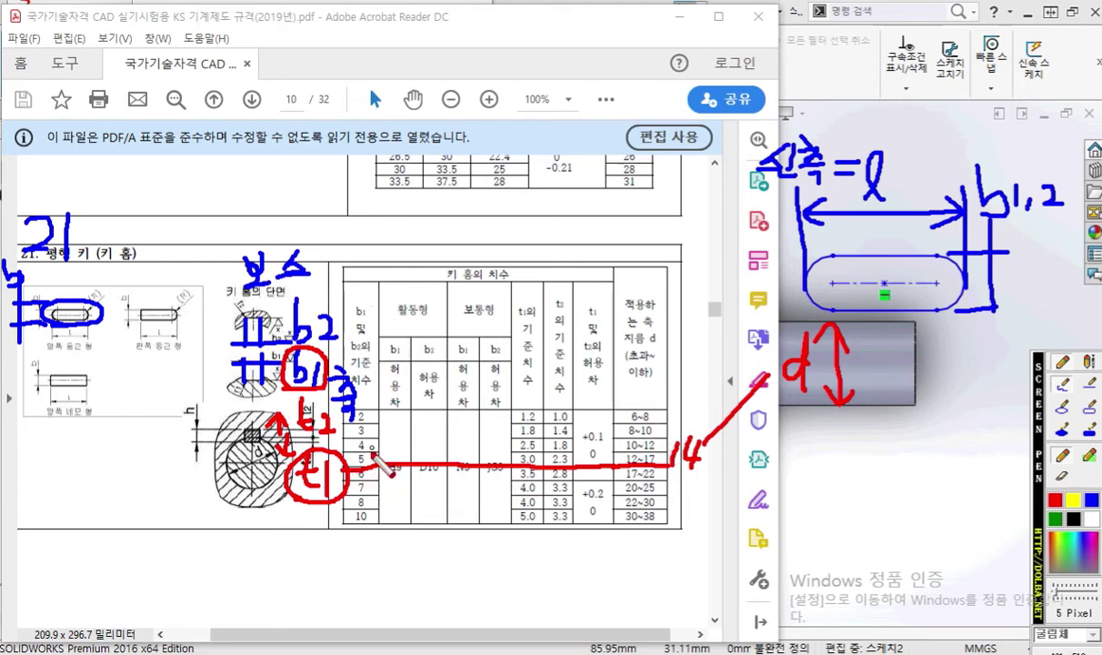
pyautogui.moveTo(362, 449)
pyautogui.mouseDown()
pyautogui.moveTo(354, 464)
pyautogui.moveTo(371, 475)
pyautogui.mouseUp()
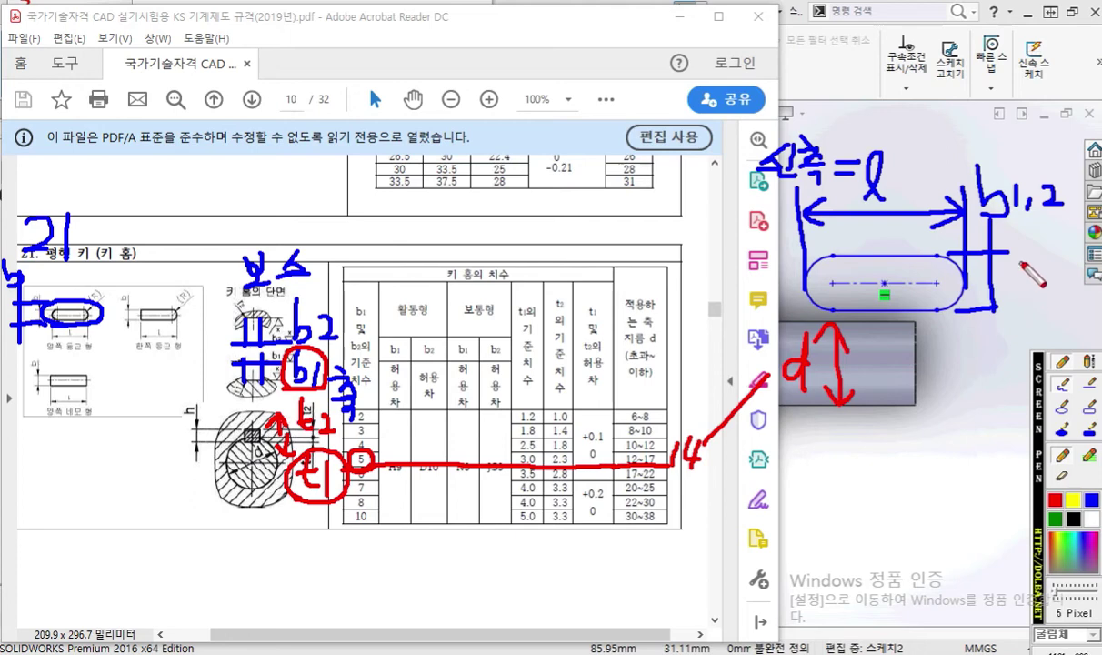
# Write b, =18 and t1=3 in red pen beside the slot, circle 3.0 in the table, and clear all pen marks
pyautogui.moveTo(1020, 258); pyautogui.dragTo(1021, 302)
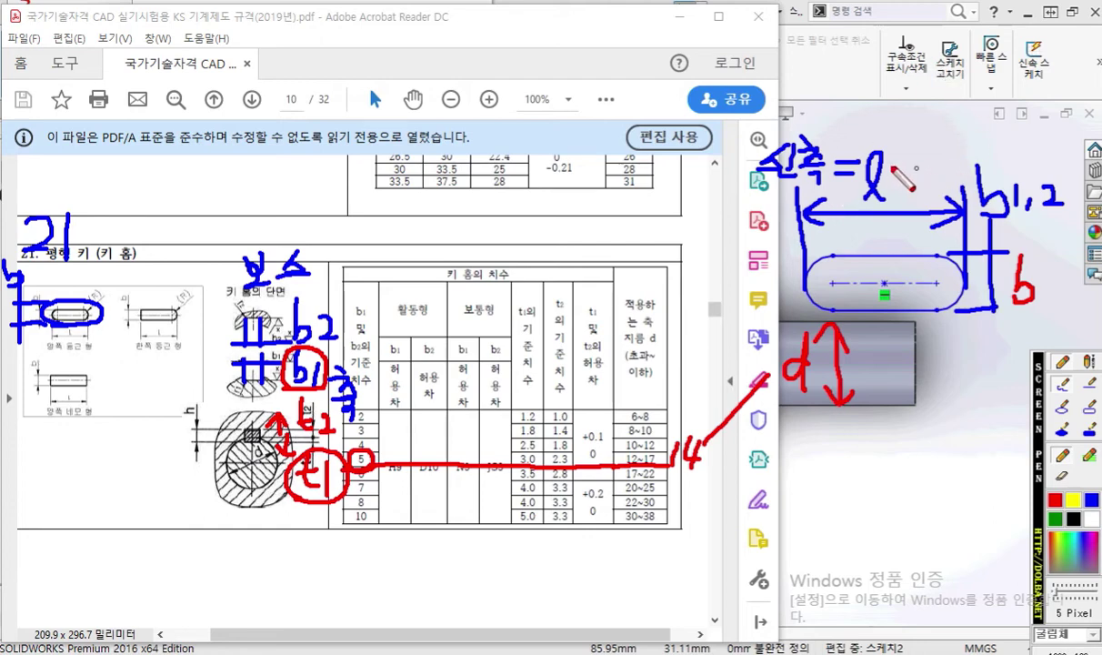
pyautogui.moveTo(886, 160)
pyautogui.mouseDown()
pyautogui.moveTo(894, 179)
pyautogui.moveTo(922, 159)
pyautogui.mouseUp()
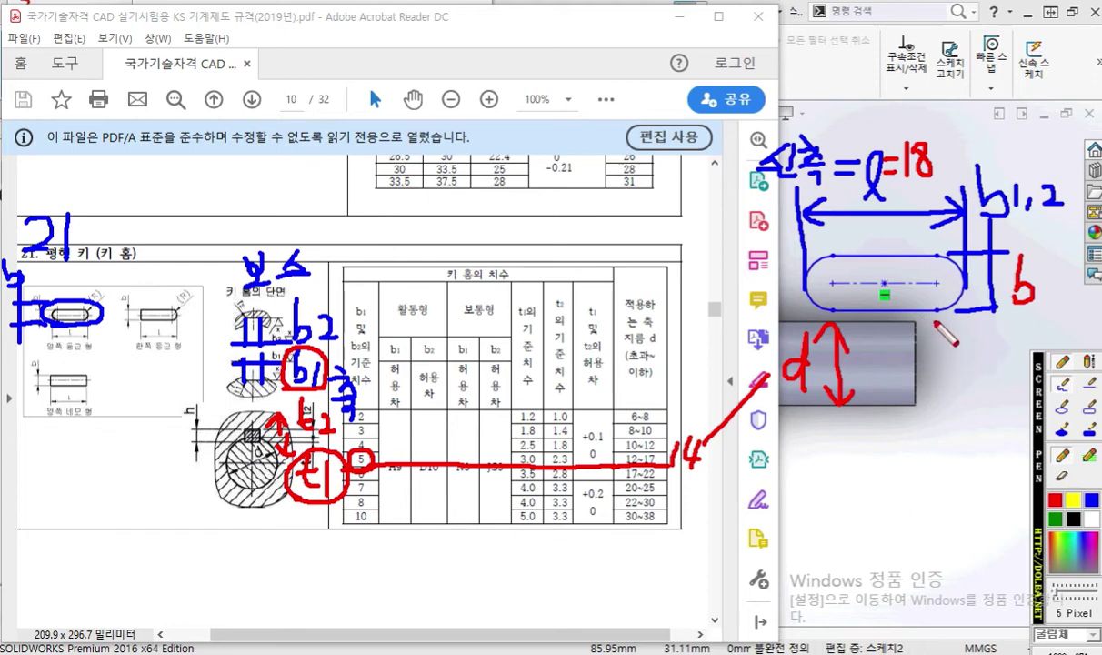
pyautogui.moveTo(931, 321)
pyautogui.mouseDown()
pyautogui.moveTo(964, 368)
pyautogui.moveTo(975, 342)
pyautogui.moveTo(1023, 347)
pyautogui.moveTo(1077, 324)
pyautogui.moveTo(1071, 342)
pyautogui.mouseUp()
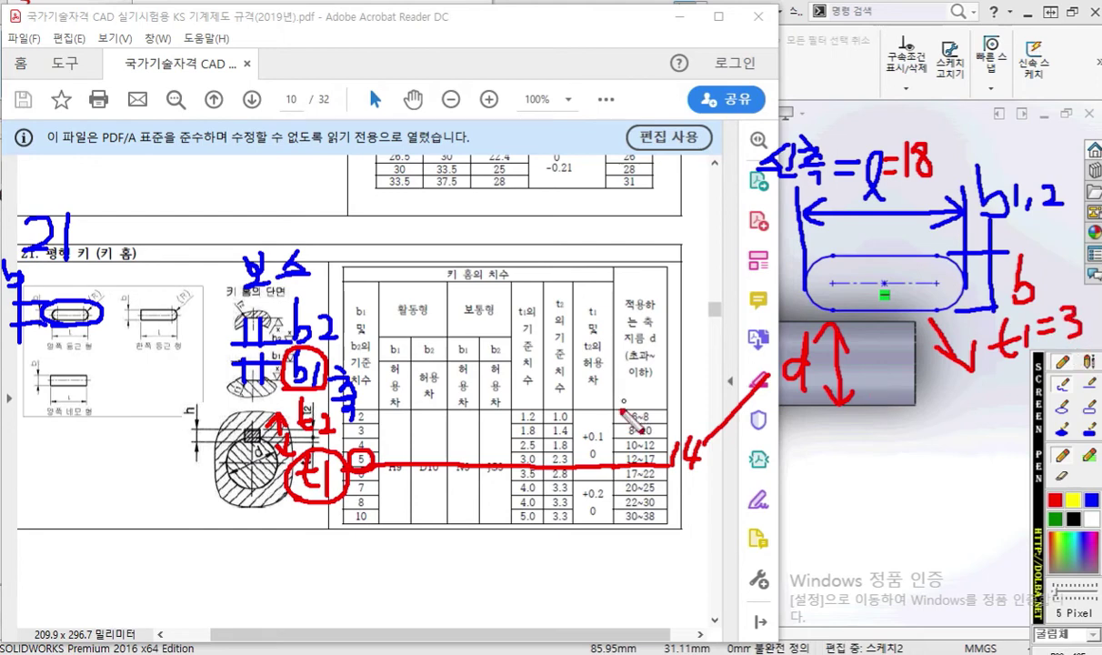
pyautogui.moveTo(541, 450)
pyautogui.mouseDown()
pyautogui.moveTo(515, 444)
pyautogui.moveTo(507, 465)
pyautogui.moveTo(543, 469)
pyautogui.mouseUp()
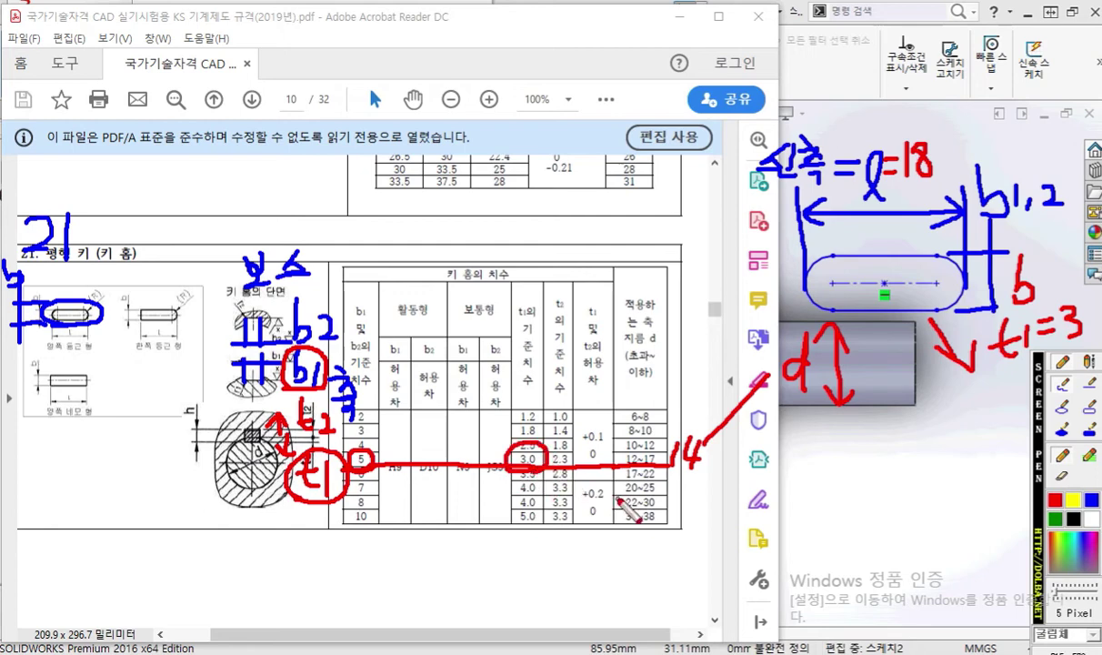
pyautogui.press('Escape')
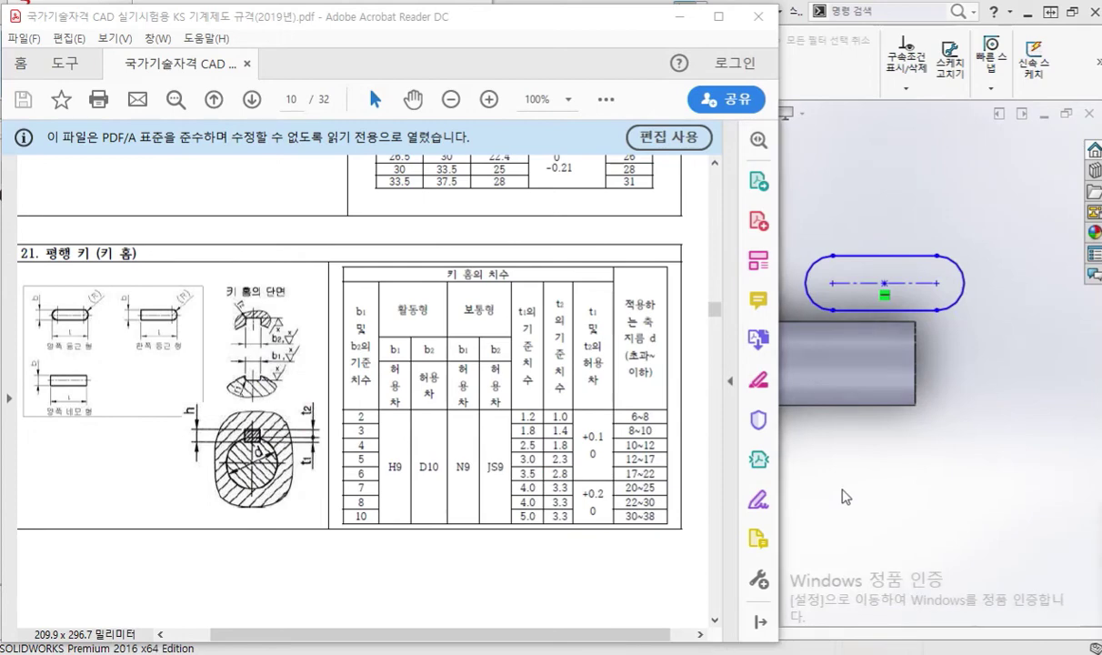
# Switch back to SOLIDWORKS and bring the slot sketch and the shaft's rear end into close view
pyautogui.click(848, 489)
pyautogui.scroll(-3, 945, 355)
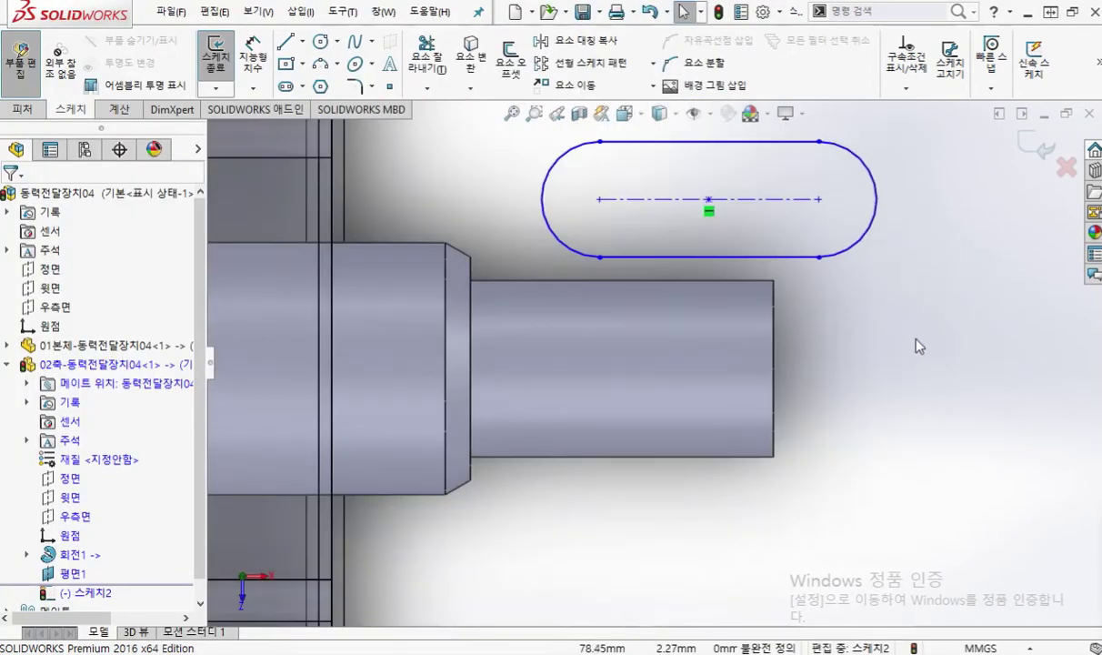
# Dimension the slot's width between its two straight edges and set it to 5 mm
pyautogui.scroll(-2, 922, 337)
pyautogui.rightClick(922, 292)
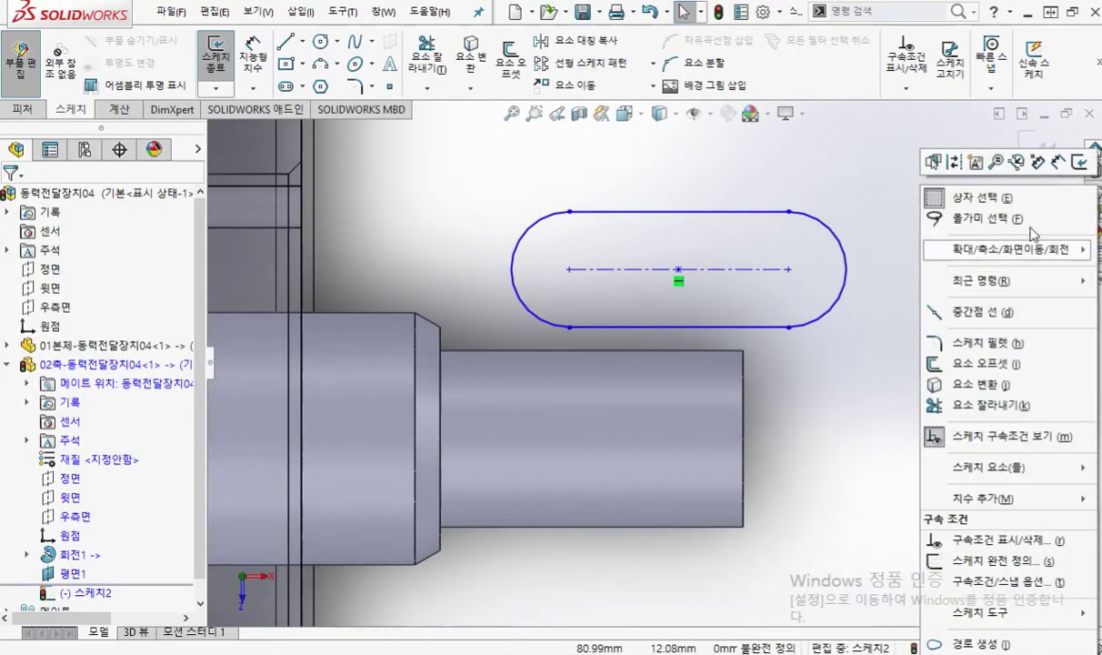
pyautogui.click(1057, 163)
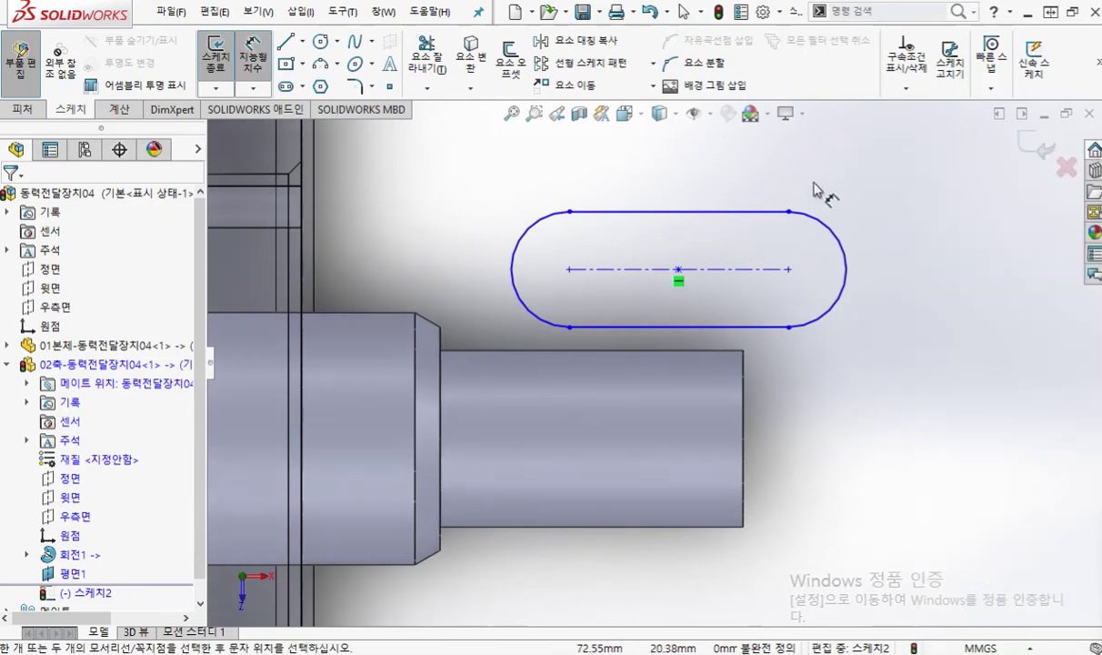
pyautogui.click(738, 214)
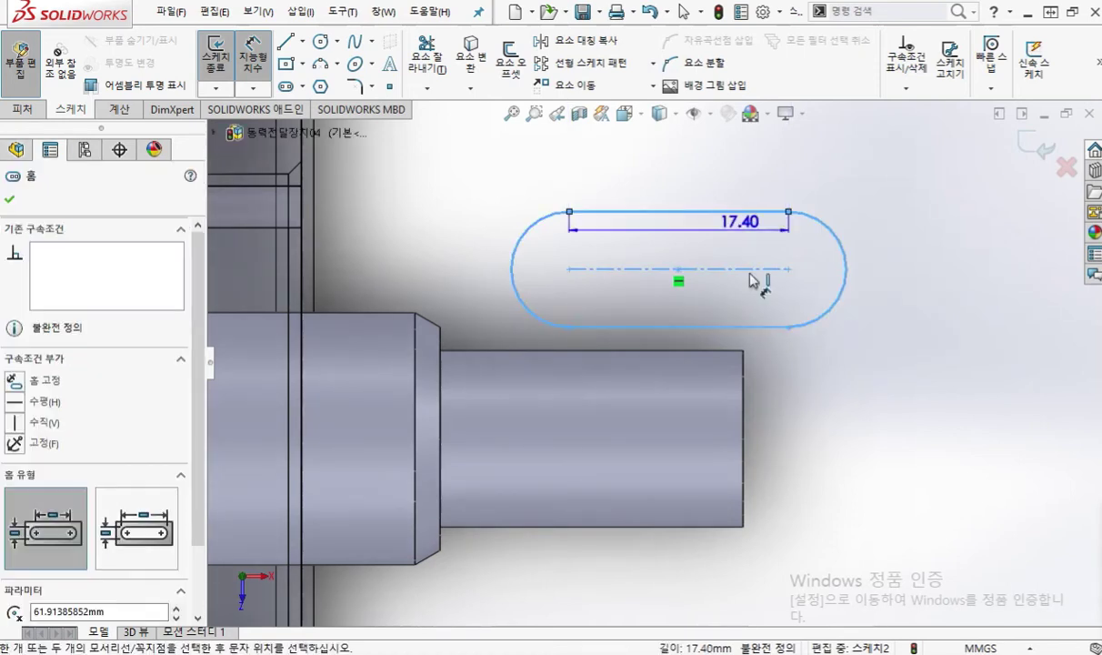
pyautogui.click(754, 326)
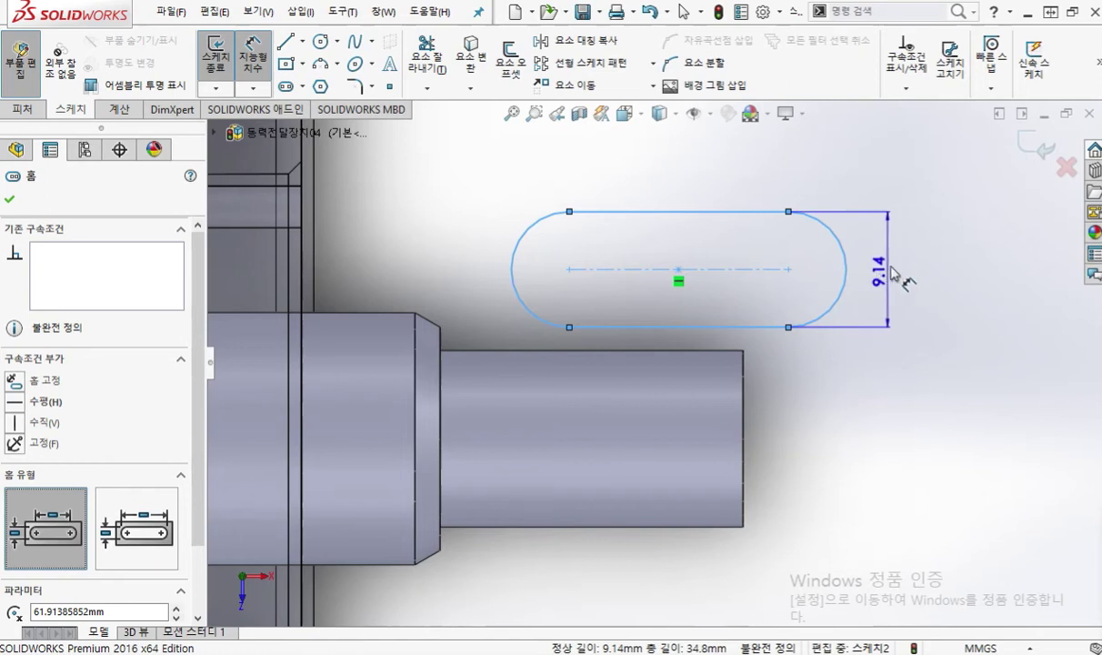
pyautogui.click(909, 284)
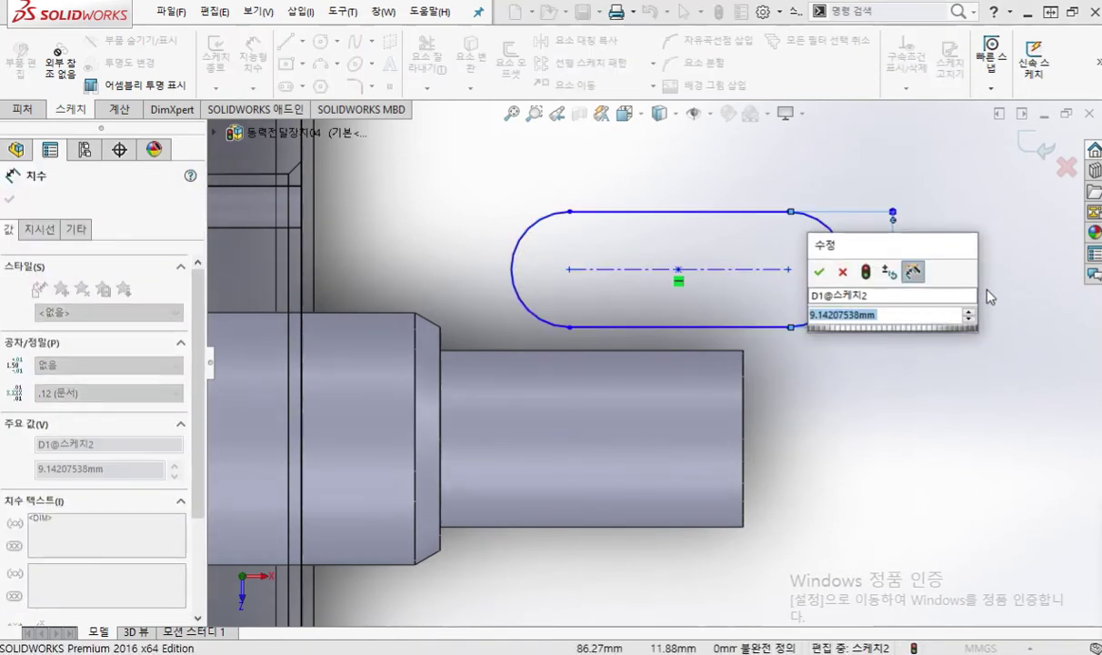
pyautogui.press('Return')
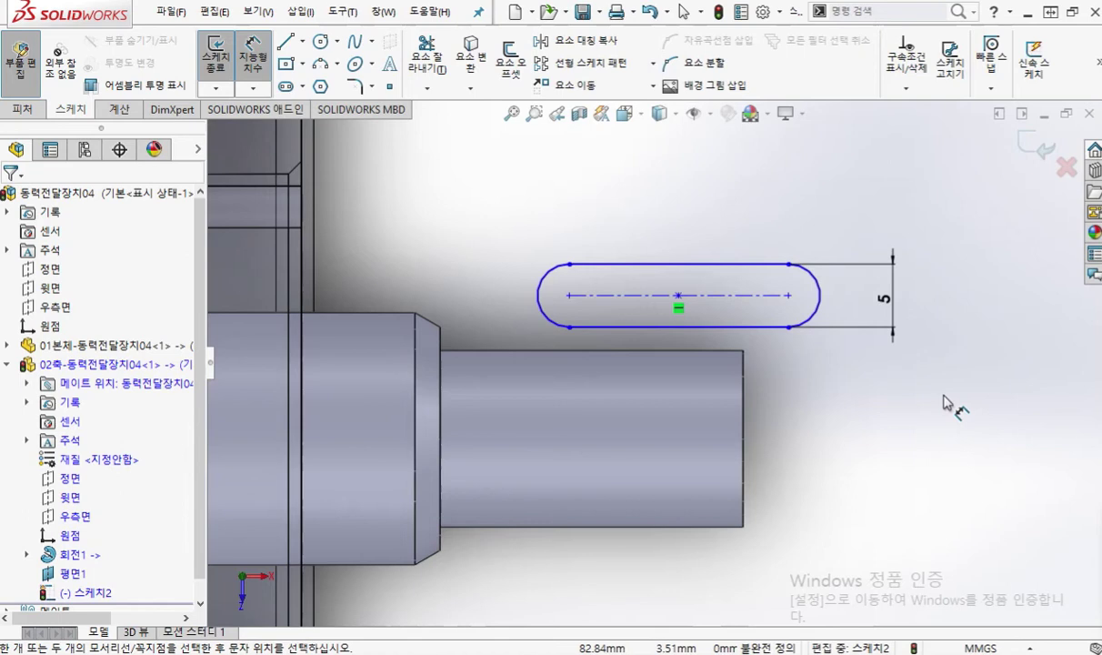
# Circle the outermost points of the slot's two rounded ends in red pen and clear the marks
pyautogui.press('F9')
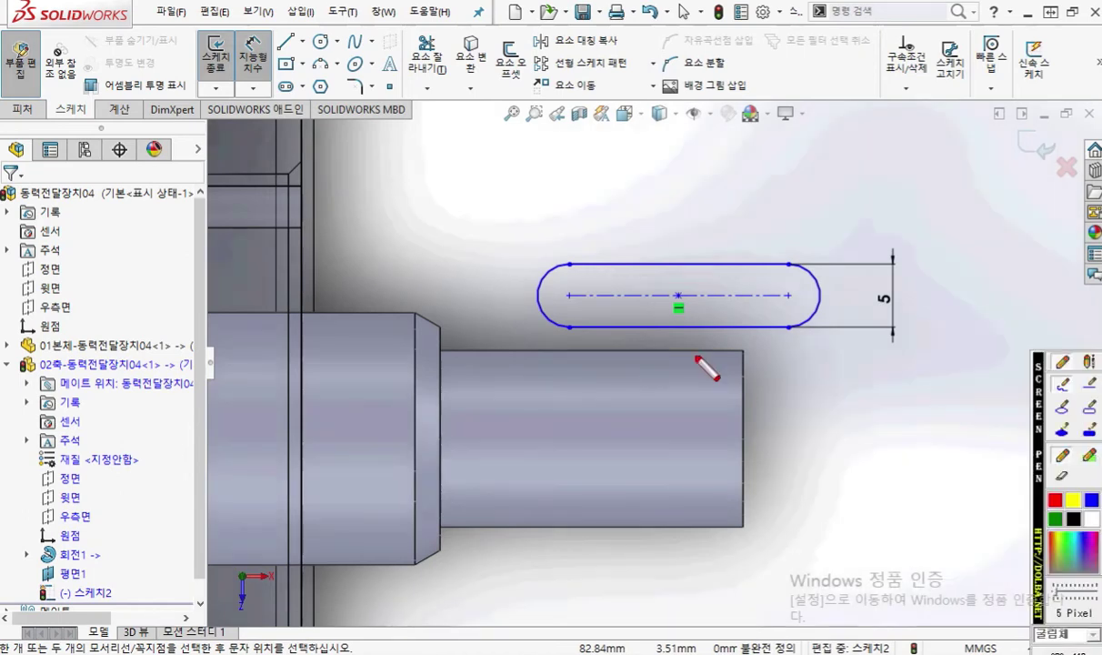
pyautogui.moveTo(543, 292); pyautogui.dragTo(537, 309)
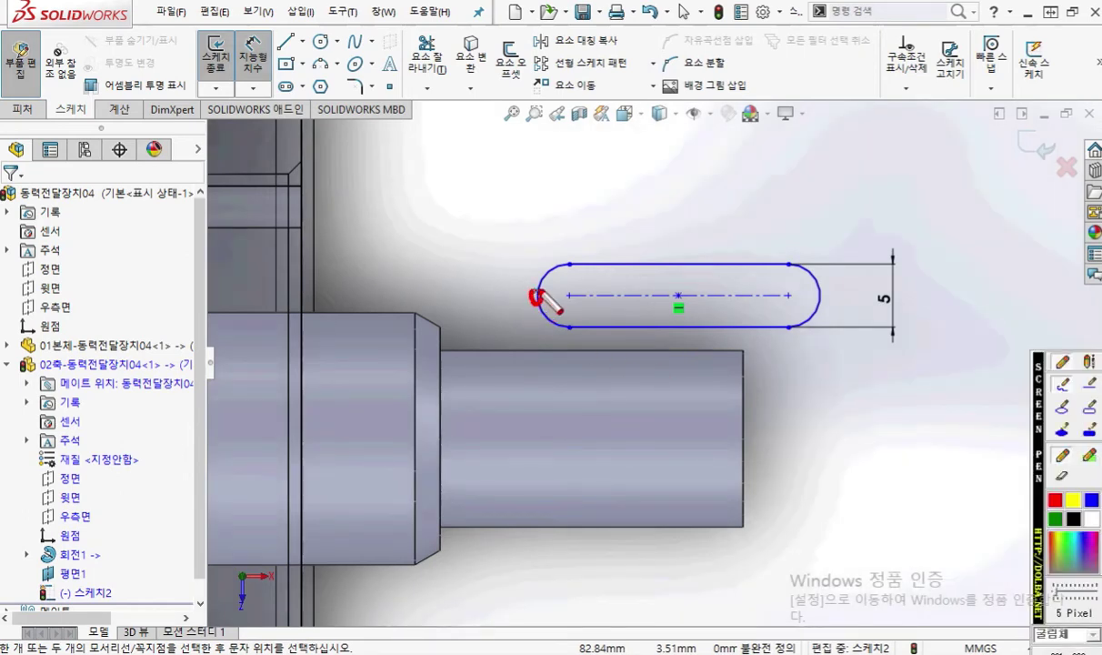
pyautogui.moveTo(824, 302)
pyautogui.mouseDown()
pyautogui.moveTo(820, 289)
pyautogui.moveTo(827, 304)
pyautogui.mouseUp()
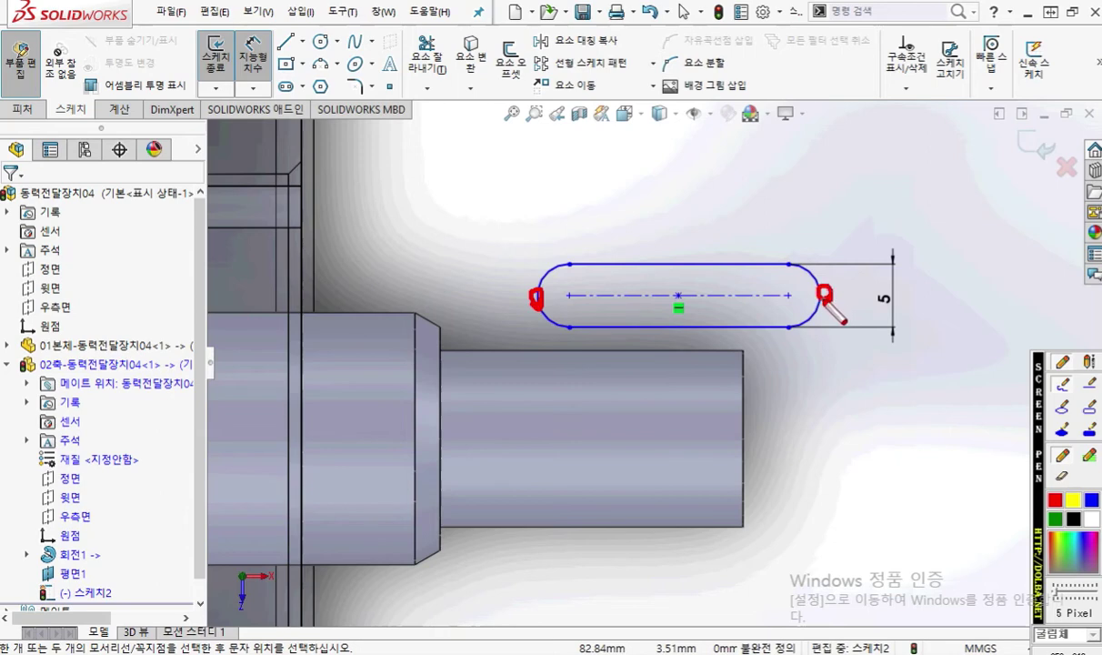
pyautogui.press('Delete')
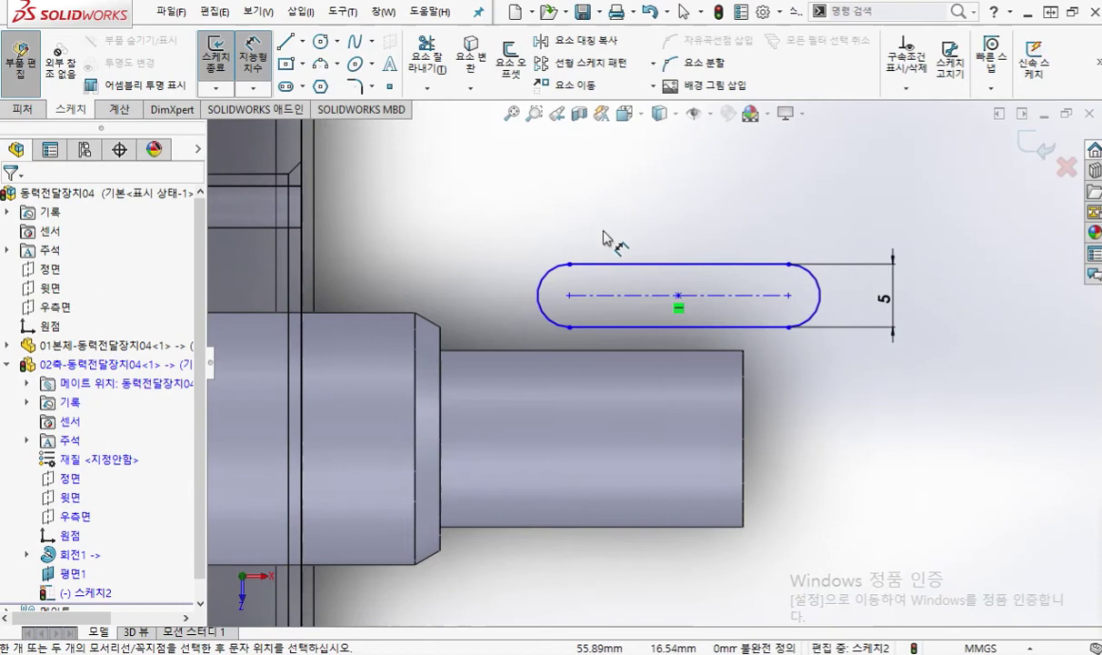
# Trace both end arcs of the slot in red pen and draw a dimension line with arrows between the arc centres
pyautogui.moveTo(565, 259)
pyautogui.mouseDown()
pyautogui.moveTo(535, 306)
pyautogui.moveTo(559, 333)
pyautogui.mouseUp()
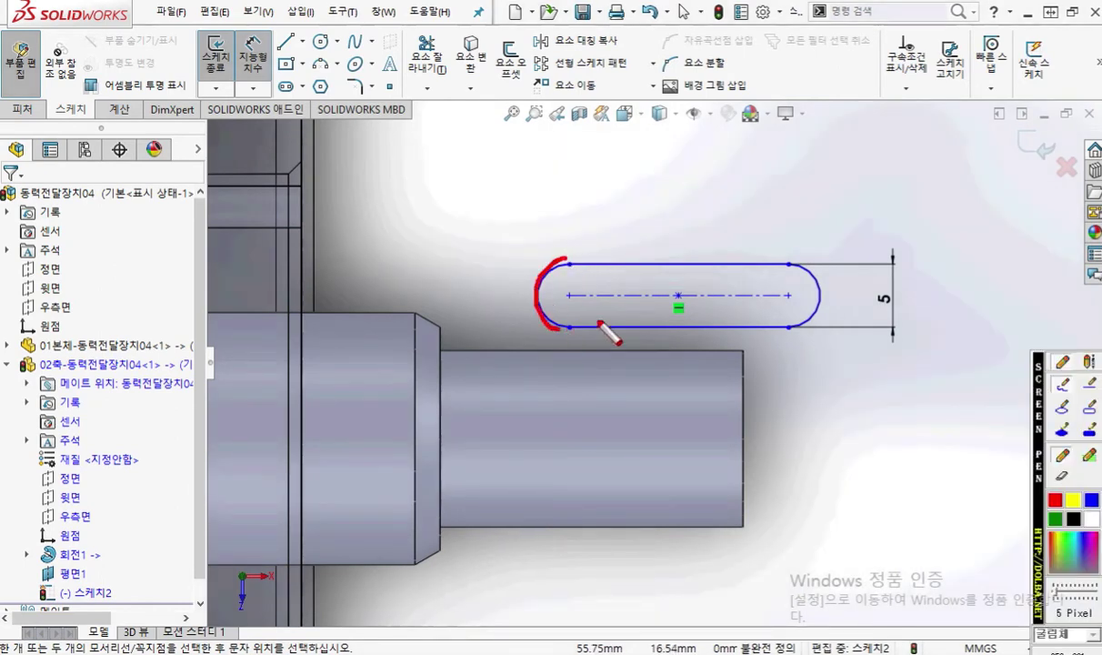
pyautogui.moveTo(788, 256)
pyautogui.mouseDown()
pyautogui.moveTo(823, 291)
pyautogui.moveTo(795, 335)
pyautogui.mouseUp()
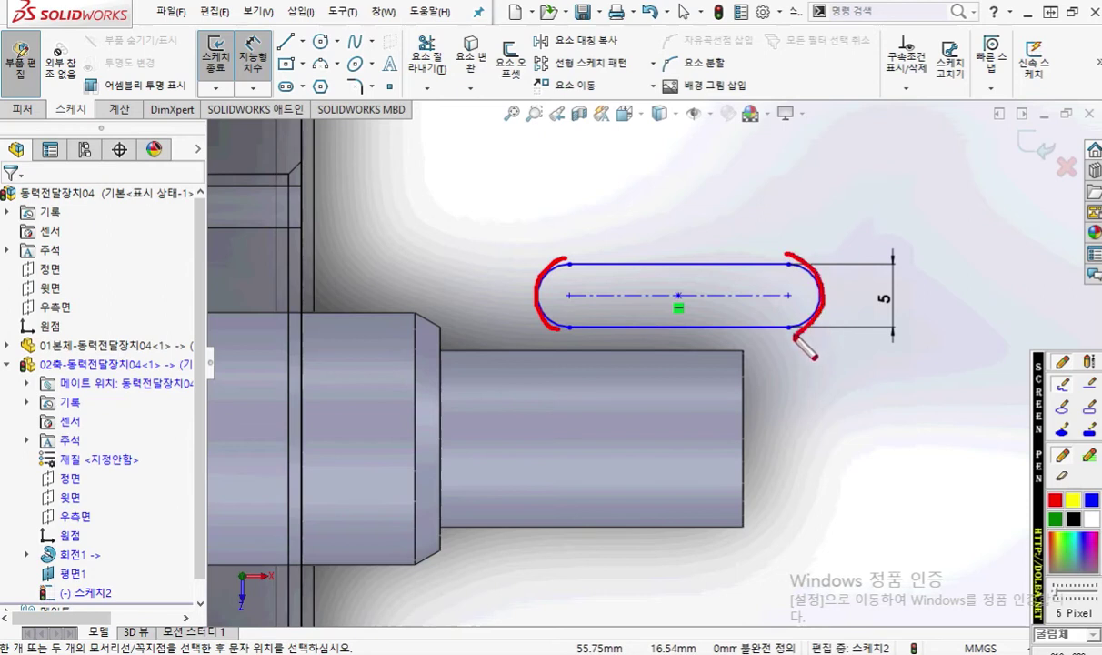
pyautogui.moveTo(572, 187); pyautogui.dragTo(579, 264)
pyautogui.moveTo(773, 174); pyautogui.dragTo(773, 280)
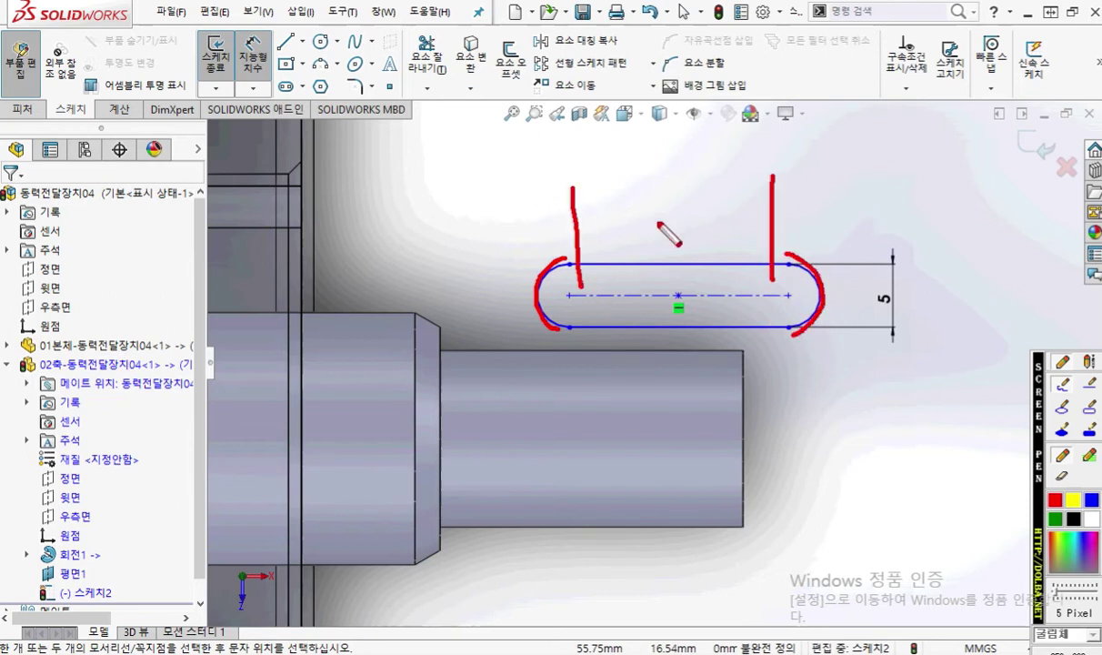
pyautogui.moveTo(544, 200)
pyautogui.mouseDown()
pyautogui.moveTo(818, 200)
pyautogui.moveTo(793, 216)
pyautogui.moveTo(551, 214)
pyautogui.mouseUp()
# Write 속성/지시선 in red pen over the feature tree and draw a long downward arrow below it
pyautogui.moveTo(88, 217)
pyautogui.mouseDown()
pyautogui.moveTo(49, 210)
pyautogui.moveTo(65, 224)
pyautogui.moveTo(60, 235)
pyautogui.moveTo(100, 218)
pyautogui.moveTo(123, 235)
pyautogui.mouseUp()
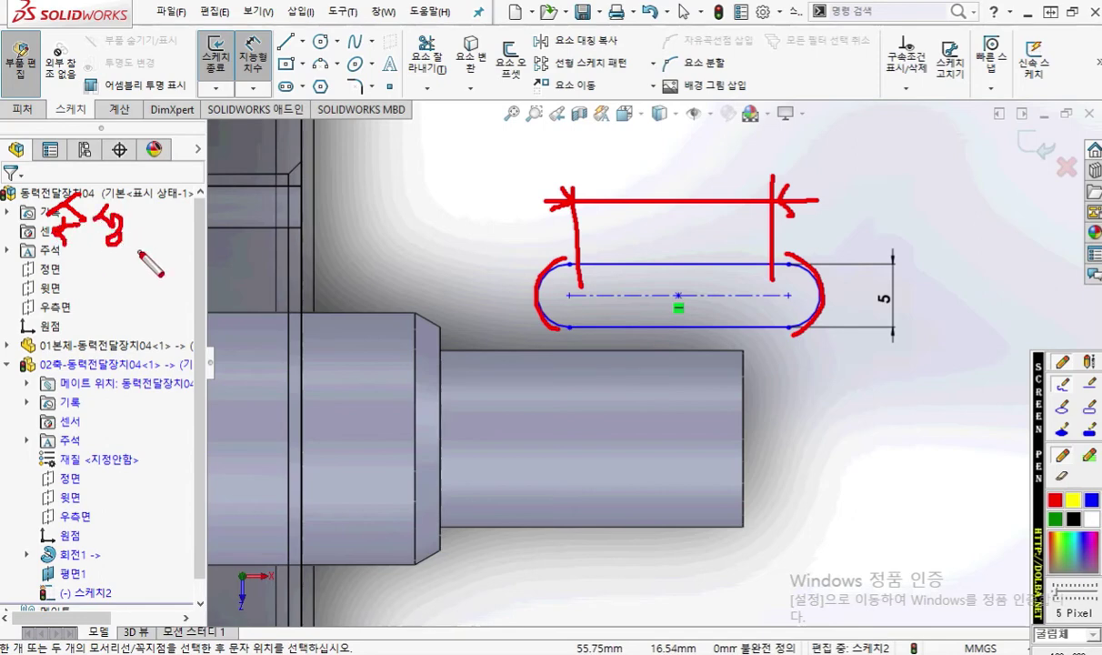
pyautogui.moveTo(178, 185); pyautogui.dragTo(146, 245)
pyautogui.moveTo(182, 202)
pyautogui.mouseDown()
pyautogui.moveTo(210, 219)
pyautogui.moveTo(212, 238)
pyautogui.moveTo(234, 185)
pyautogui.moveTo(251, 213)
pyautogui.moveTo(253, 195)
pyautogui.moveTo(257, 228)
pyautogui.mouseUp()
pyautogui.moveTo(278, 182)
pyautogui.mouseDown()
pyautogui.moveTo(263, 222)
pyautogui.moveTo(286, 219)
pyautogui.mouseUp()
pyautogui.moveTo(282, 205)
pyautogui.mouseDown()
pyautogui.moveTo(292, 202)
pyautogui.moveTo(301, 234)
pyautogui.mouseUp()
pyautogui.moveTo(157, 279); pyautogui.dragTo(147, 459)
pyautogui.moveTo(147, 459); pyautogui.dragTo(191, 395)
# Write 제1 and 제2 in red pen below the arrow, bracket them with 최대, and clear all pen marks
pyautogui.moveTo(94, 491)
pyautogui.mouseDown()
pyautogui.moveTo(116, 484)
pyautogui.moveTo(99, 509)
pyautogui.mouseUp()
pyautogui.moveTo(108, 498); pyautogui.dragTo(123, 513)
pyautogui.moveTo(132, 473); pyautogui.dragTo(134, 509)
pyautogui.moveTo(134, 491)
pyautogui.mouseDown()
pyautogui.moveTo(143, 490)
pyautogui.moveTo(144, 518)
pyautogui.mouseUp()
pyautogui.moveTo(184, 463); pyautogui.dragTo(169, 495)
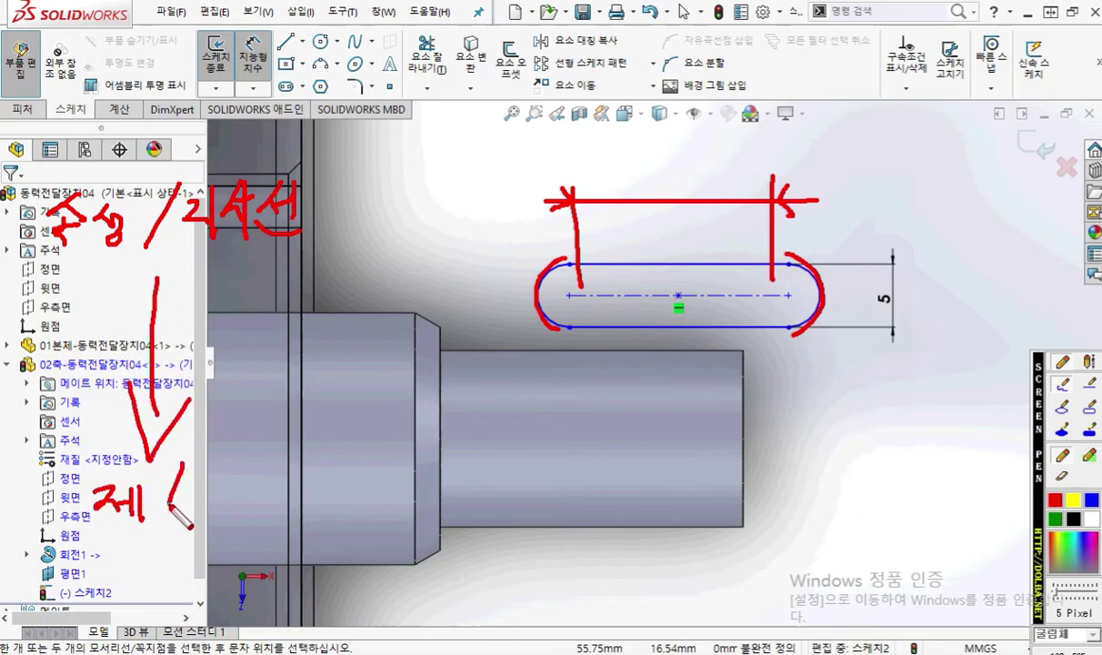
pyautogui.moveTo(101, 547); pyautogui.dragTo(124, 542)
pyautogui.moveTo(123, 543)
pyautogui.mouseDown()
pyautogui.moveTo(106, 574)
pyautogui.moveTo(133, 573)
pyautogui.moveTo(148, 557)
pyautogui.mouseUp()
pyautogui.moveTo(147, 537)
pyautogui.mouseDown()
pyautogui.moveTo(148, 582)
pyautogui.moveTo(161, 597)
pyautogui.moveTo(195, 568)
pyautogui.moveTo(214, 571)
pyautogui.mouseUp()
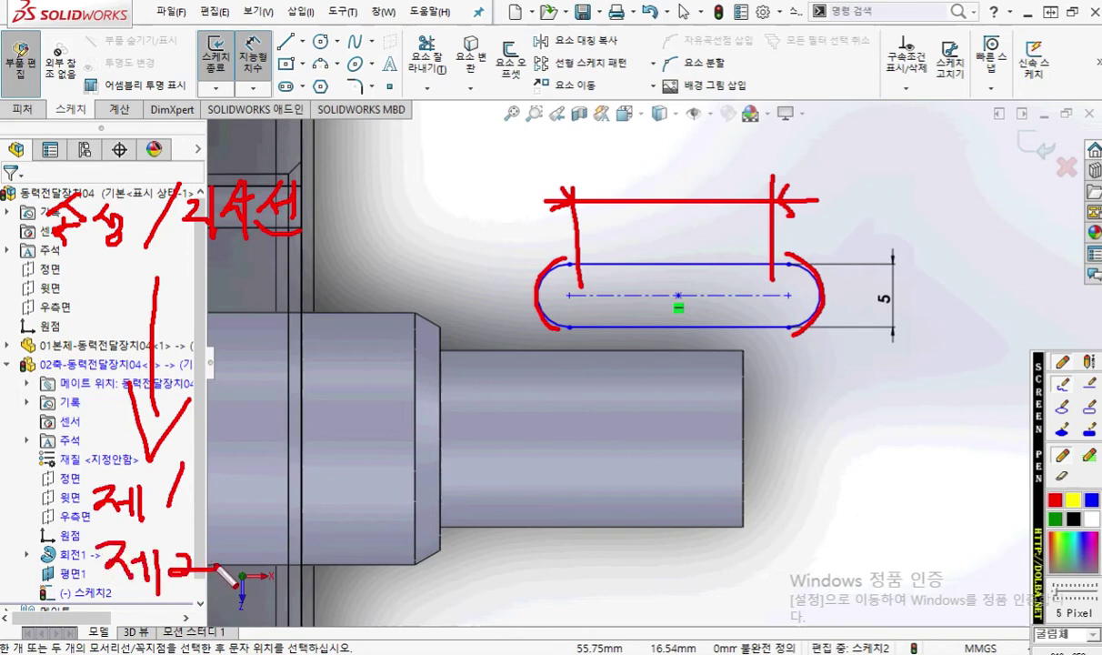
pyautogui.moveTo(257, 459)
pyautogui.mouseDown()
pyautogui.moveTo(266, 482)
pyautogui.moveTo(300, 500)
pyautogui.mouseUp()
pyautogui.moveTo(316, 460)
pyautogui.mouseDown()
pyautogui.moveTo(329, 461)
pyautogui.moveTo(345, 498)
pyautogui.mouseUp()
pyautogui.moveTo(353, 434)
pyautogui.mouseDown()
pyautogui.moveTo(355, 502)
pyautogui.moveTo(366, 504)
pyautogui.mouseUp()
pyautogui.moveTo(238, 454)
pyautogui.mouseDown()
pyautogui.moveTo(222, 491)
pyautogui.moveTo(247, 571)
pyautogui.mouseUp()
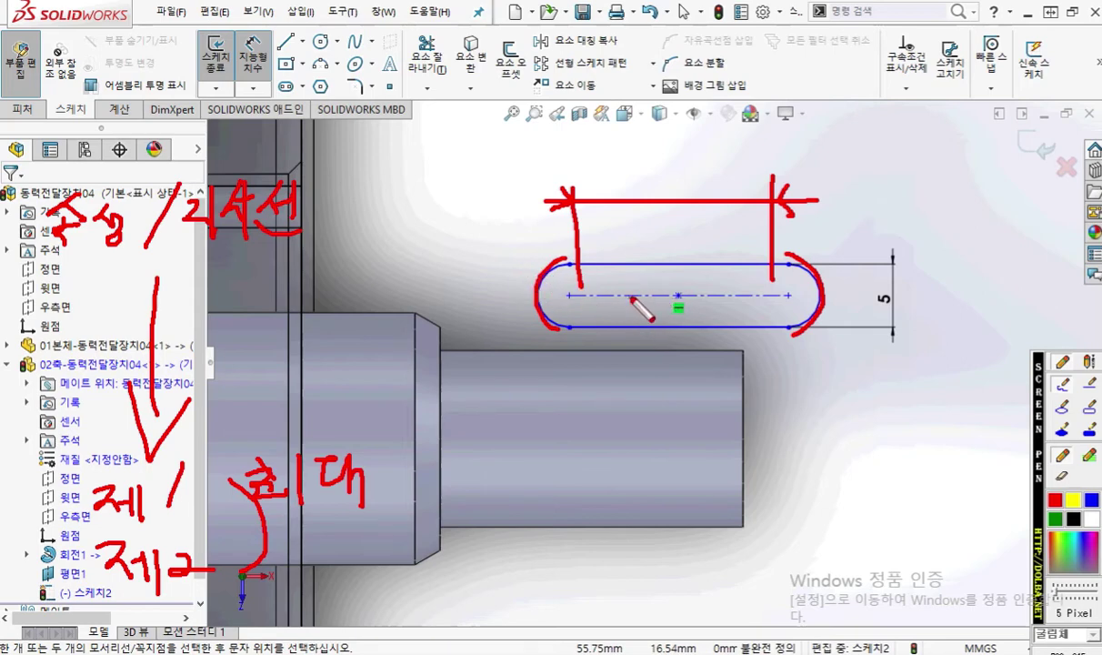
pyautogui.press('Escape')
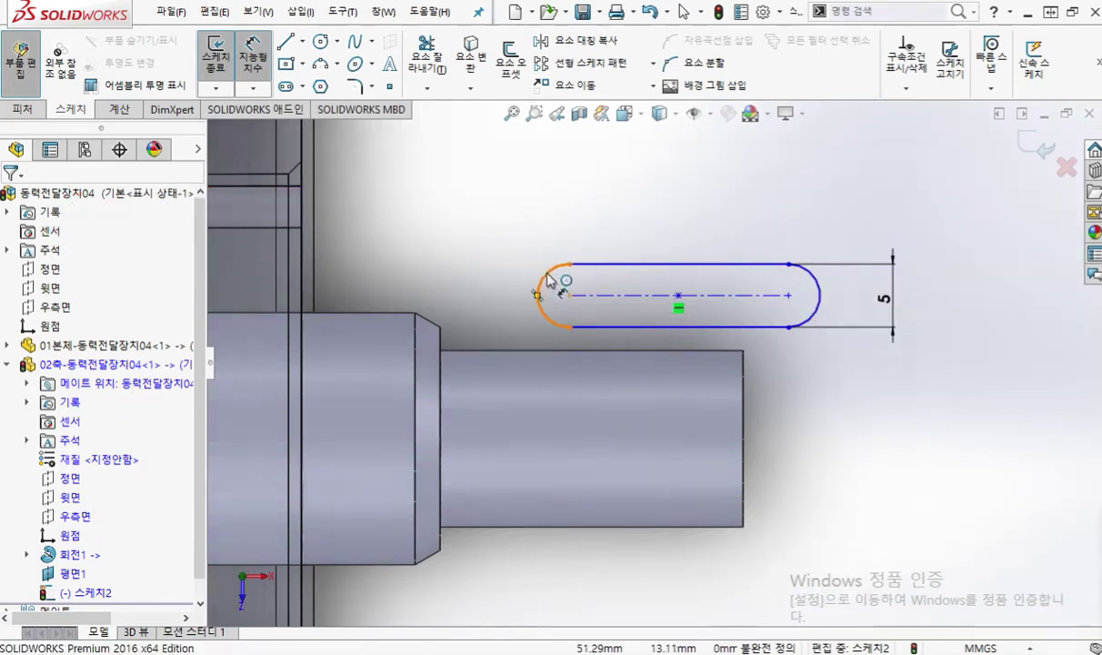
# Dimension the slot's length by picking its two end arcs, accepting the proposed value
pyautogui.click(544, 281)
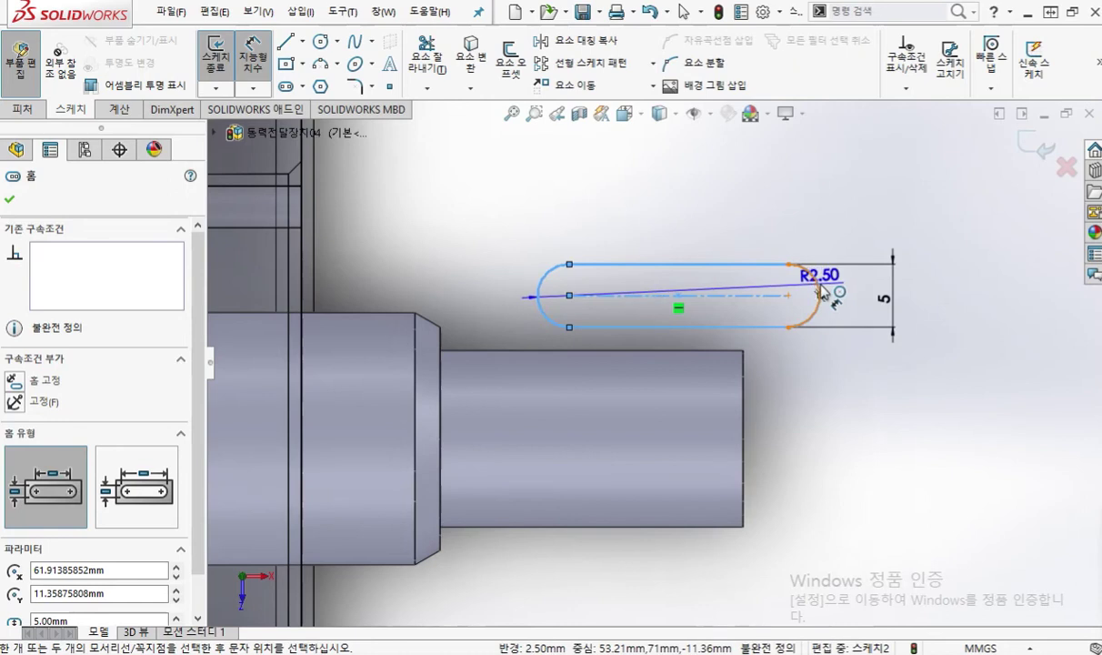
pyautogui.click(822, 289)
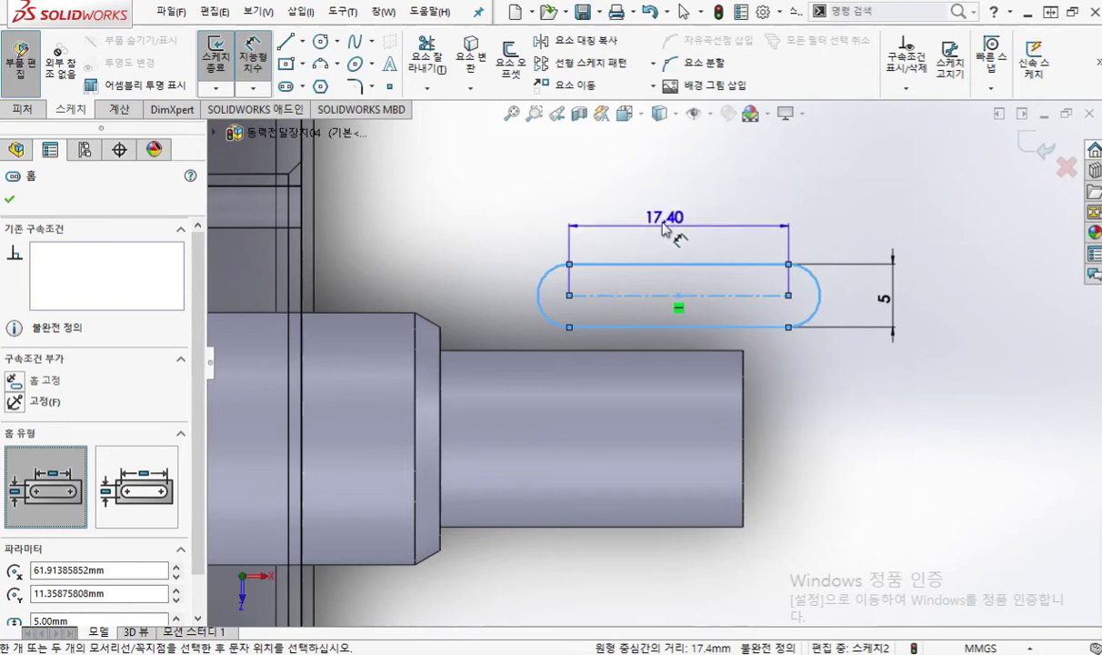
pyautogui.click(684, 234)
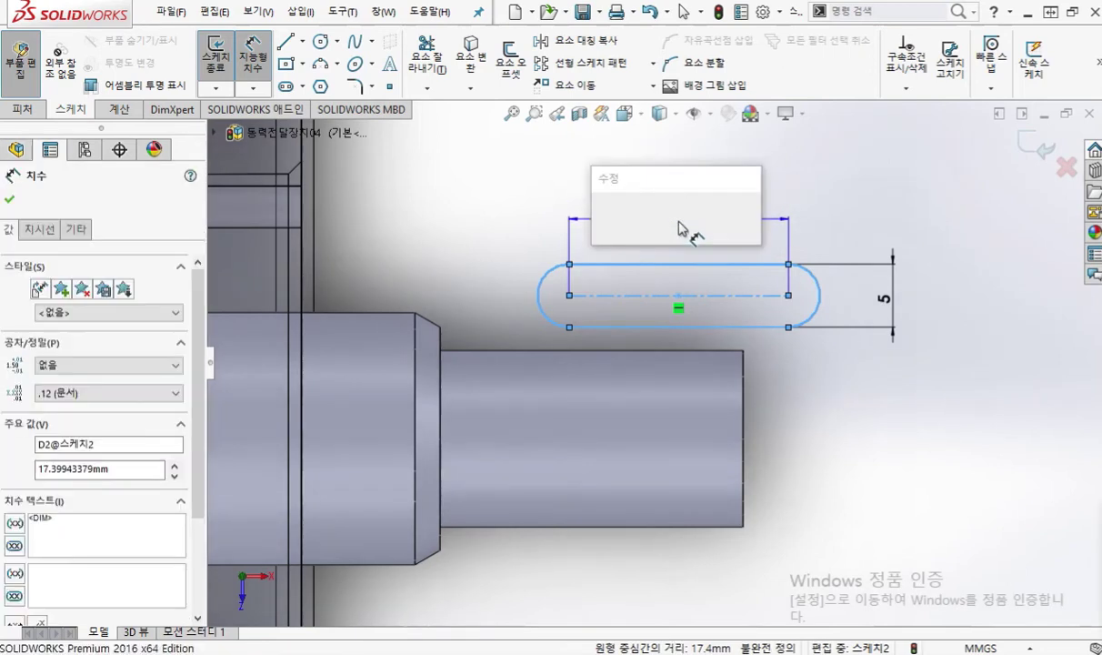
pyautogui.press('Return')
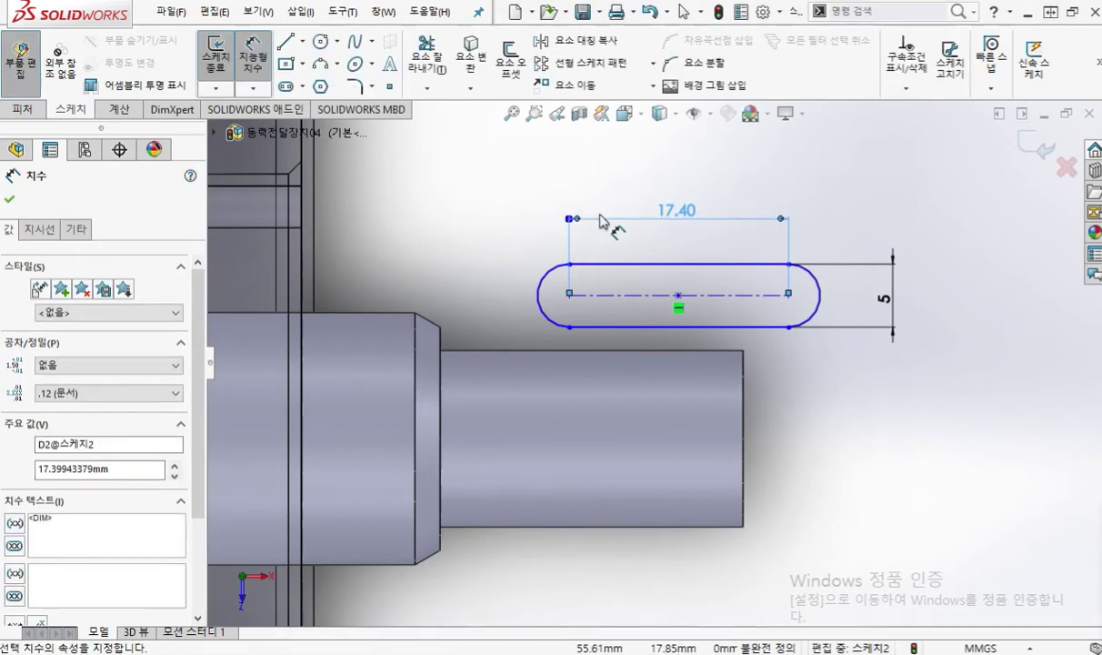
# Open the length dimension's leader (지시선) settings, circle their heading in red pen, and bring up the arc condition (호 상태) options
pyautogui.click(41, 229)
pyautogui.moveTo(50, 228)
pyautogui.mouseDown()
pyautogui.moveTo(18, 244)
pyautogui.moveTo(65, 271)
pyautogui.mouseUp()
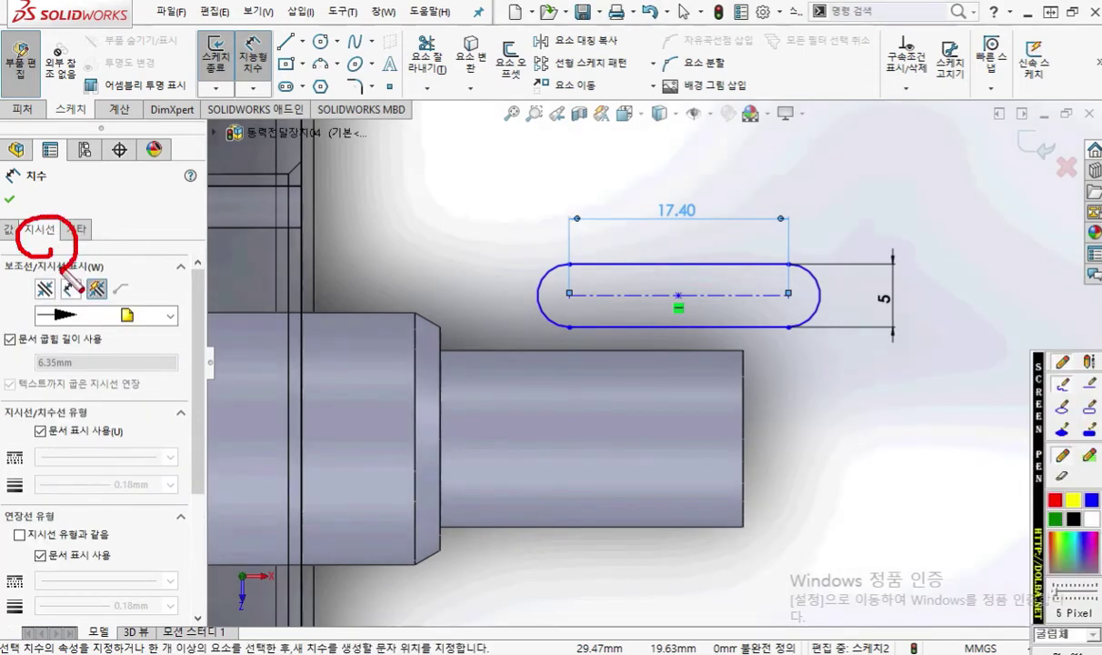
pyautogui.rightClick(204, 311)
pyautogui.scroll(-3, 202, 405)
pyautogui.scroll(-2, 202, 405)
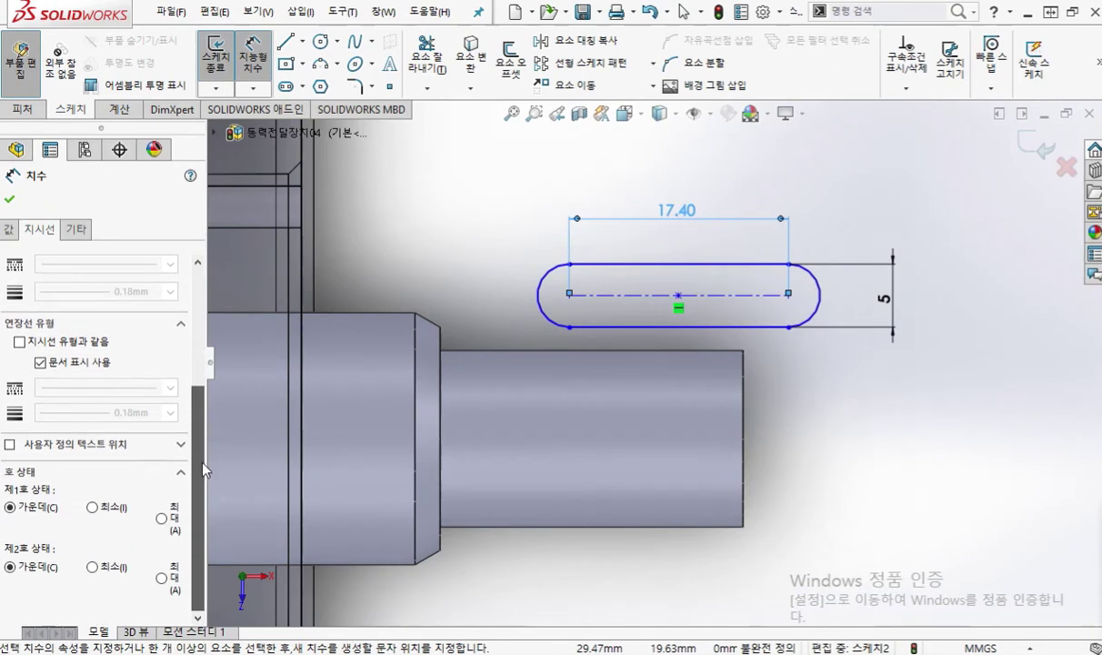
# Underline 제1호 상태 and 제2호 상태 in red pen and circle the 최대 option of each
pyautogui.moveTo(4, 497); pyautogui.dragTo(71, 496)
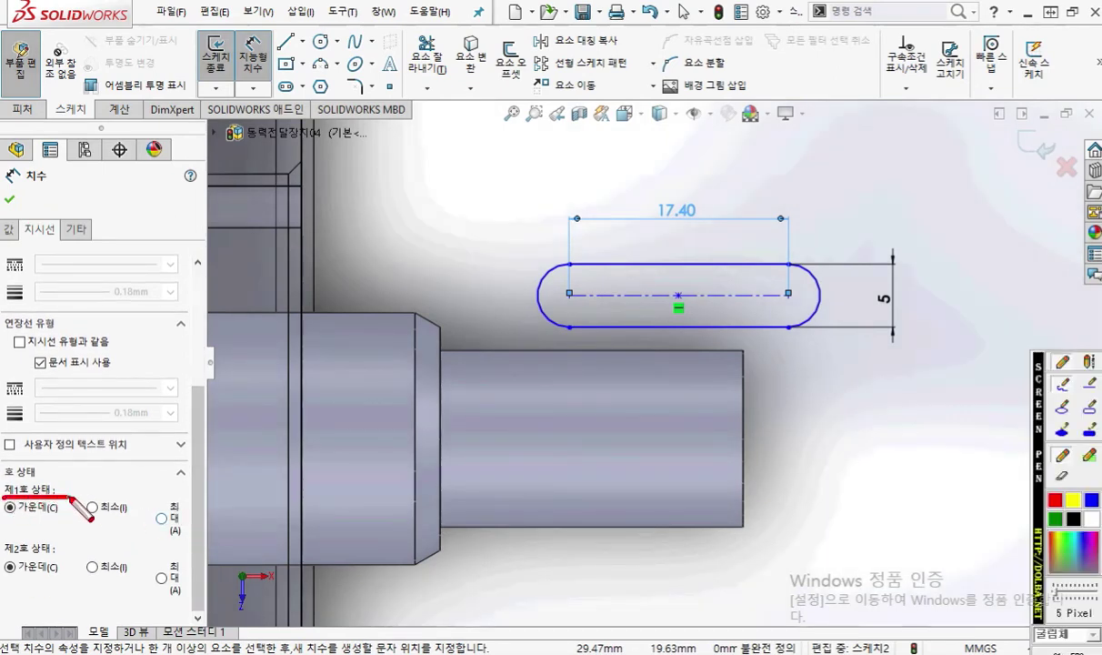
pyautogui.moveTo(194, 502); pyautogui.dragTo(188, 538)
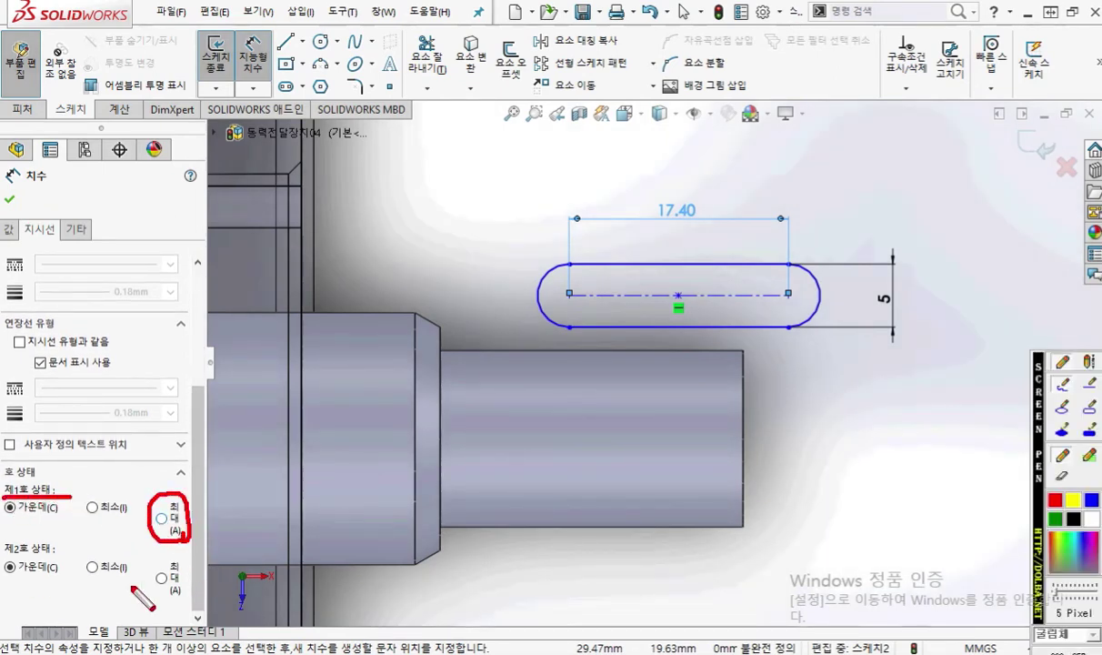
pyautogui.moveTo(4, 549); pyautogui.dragTo(70, 549)
pyautogui.moveTo(191, 569)
pyautogui.mouseDown()
pyautogui.moveTo(156, 546)
pyautogui.moveTo(194, 611)
pyautogui.mouseUp()
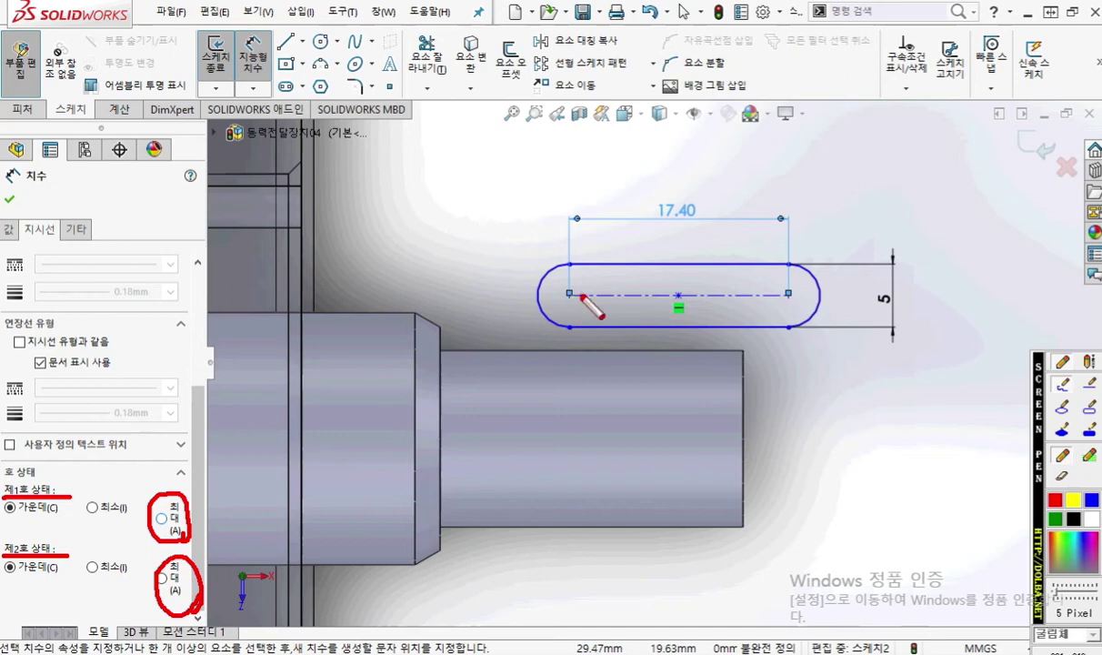
# Circle the slot's arc centres, trace its two end arcs in red pen, and clear all pen marks
pyautogui.moveTo(636, 296)
pyautogui.mouseDown()
pyautogui.moveTo(637, 363)
pyautogui.moveTo(644, 346)
pyautogui.mouseUp()
pyautogui.moveTo(576, 286)
pyautogui.mouseDown()
pyautogui.moveTo(565, 295)
pyautogui.moveTo(580, 297)
pyautogui.mouseUp()
pyautogui.moveTo(768, 286); pyautogui.dragTo(787, 306)
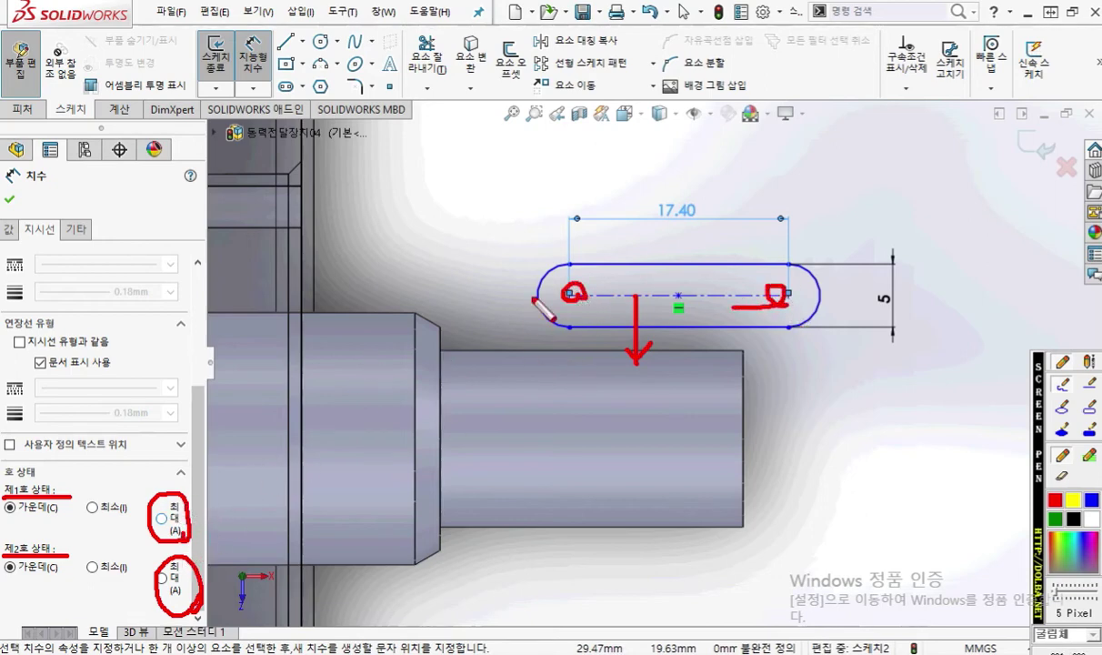
pyautogui.moveTo(559, 258)
pyautogui.mouseDown()
pyautogui.moveTo(520, 309)
pyautogui.moveTo(554, 334)
pyautogui.mouseUp()
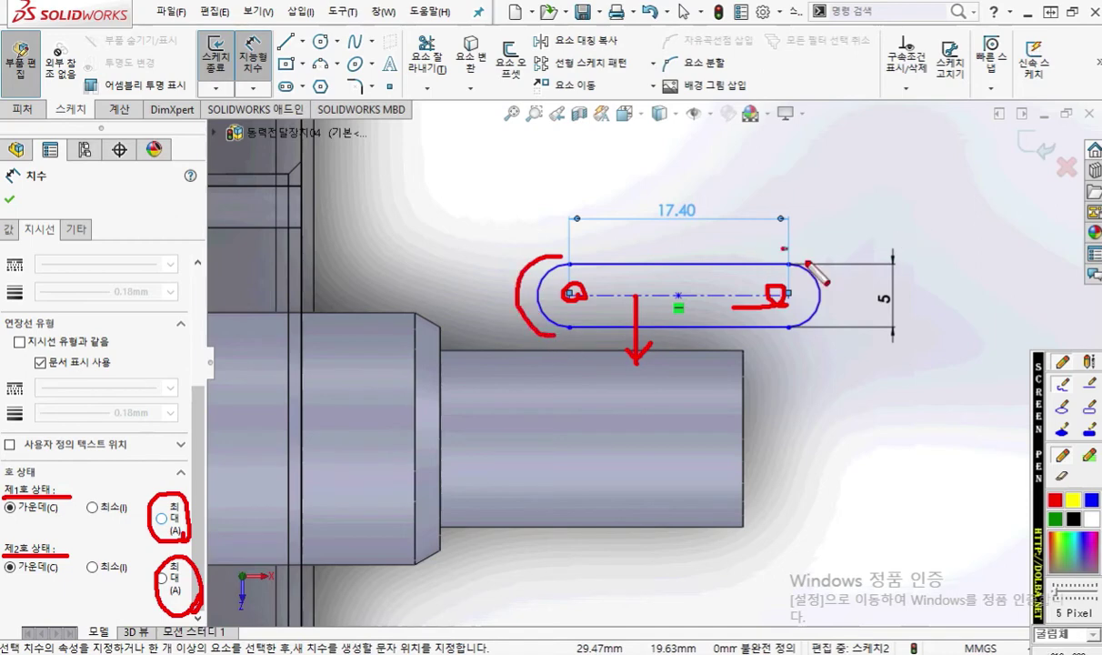
pyautogui.moveTo(784, 249); pyautogui.dragTo(787, 337)
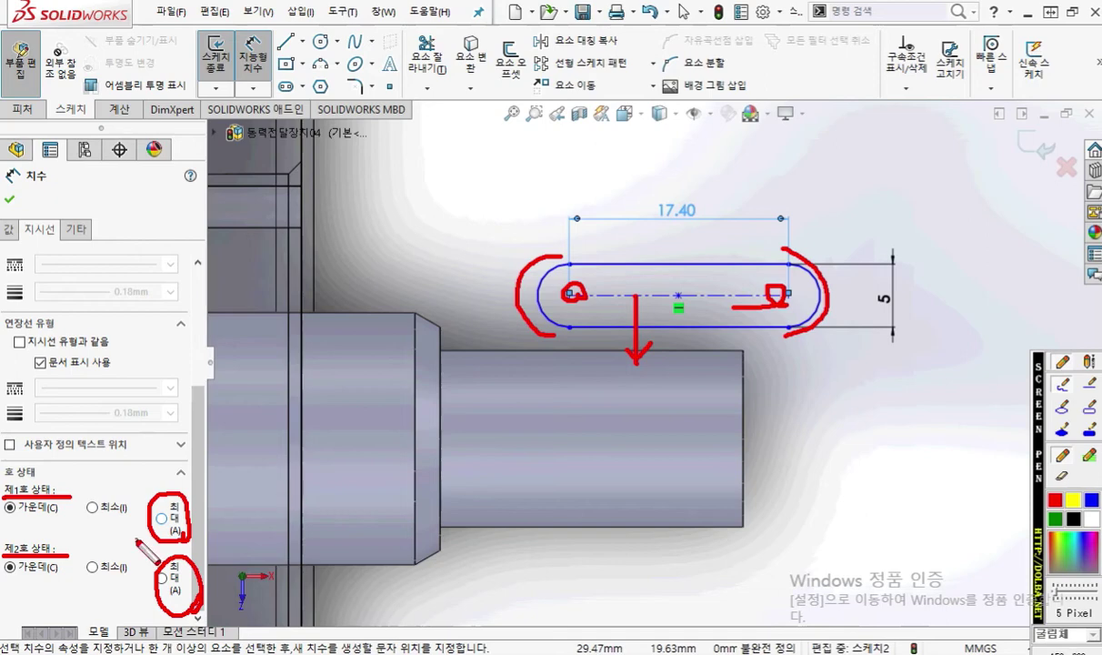
pyautogui.press('Escape')
# Set both arc conditions of the slot's length dimension to 최대 and its value to 18 mm, then finish dimensioning
pyautogui.click(162, 518)
pyautogui.click(162, 579)
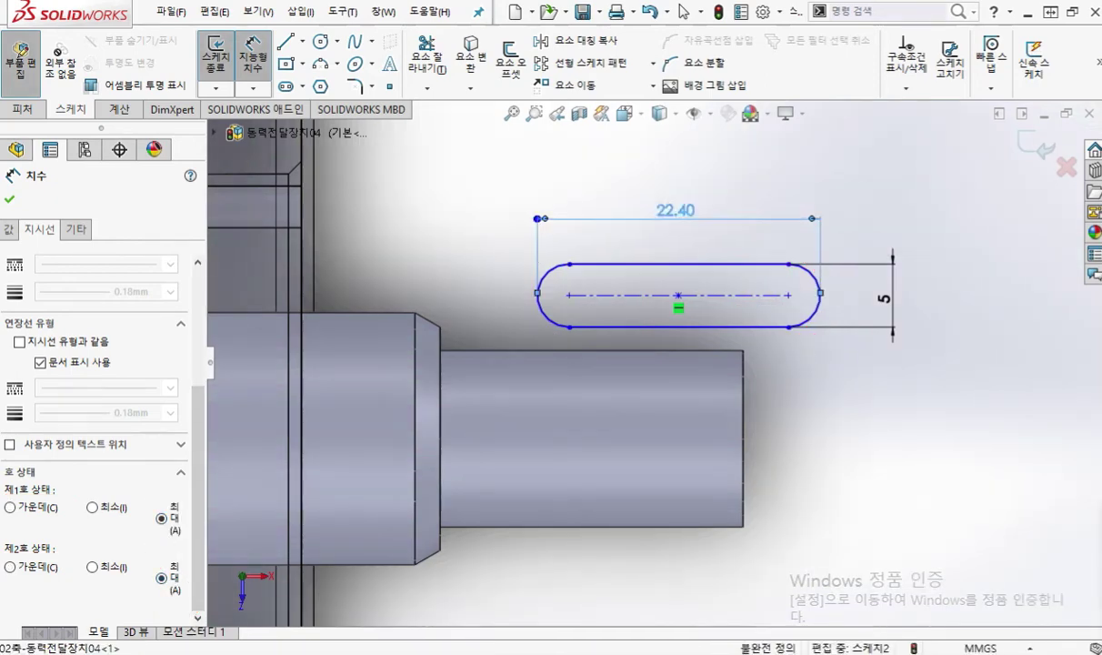
pyautogui.doubleClick(675, 210)
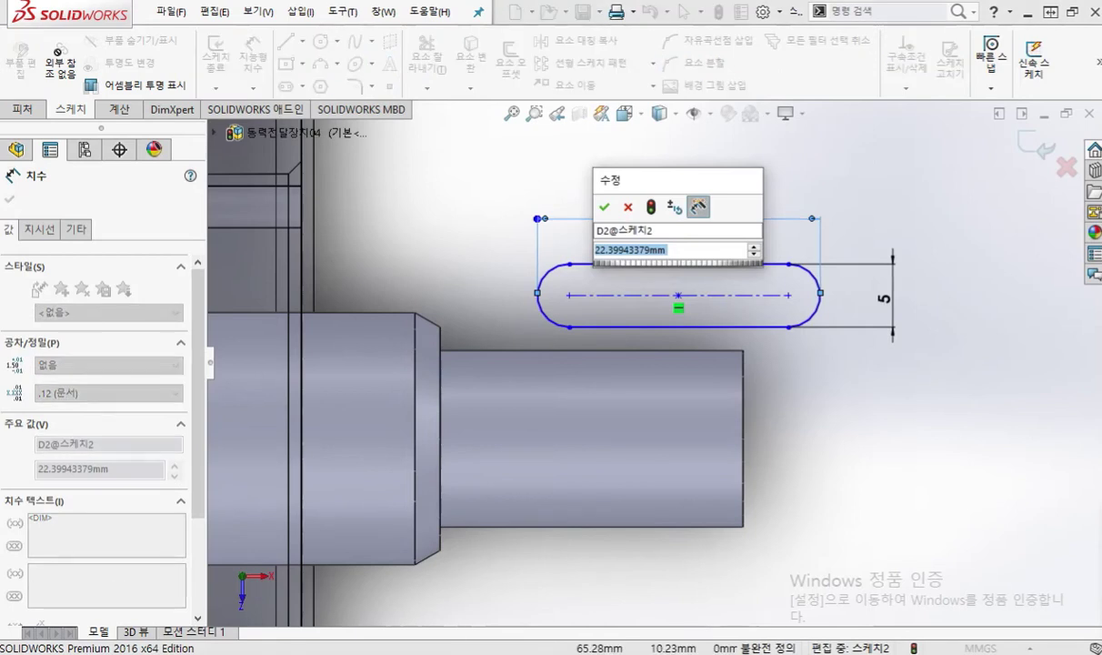
pyautogui.write('18')
pyautogui.press('Return')
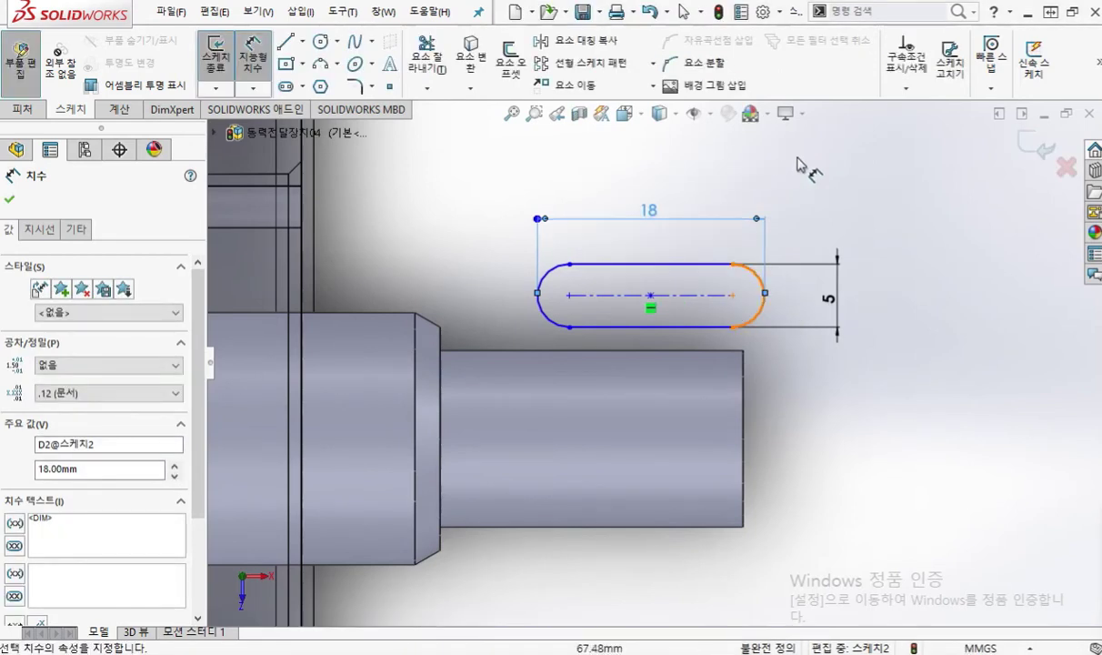
pyautogui.click(855, 187)
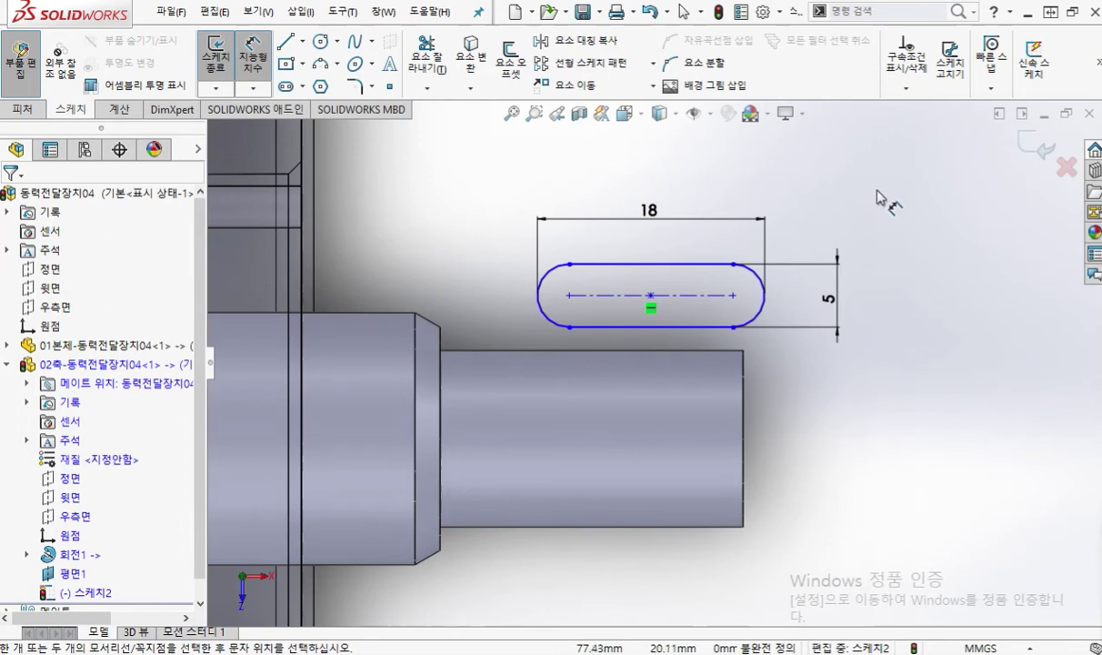
pyautogui.rightClick(923, 235)
pyautogui.click(937, 287)
pyautogui.scroll(3, 650, 406)
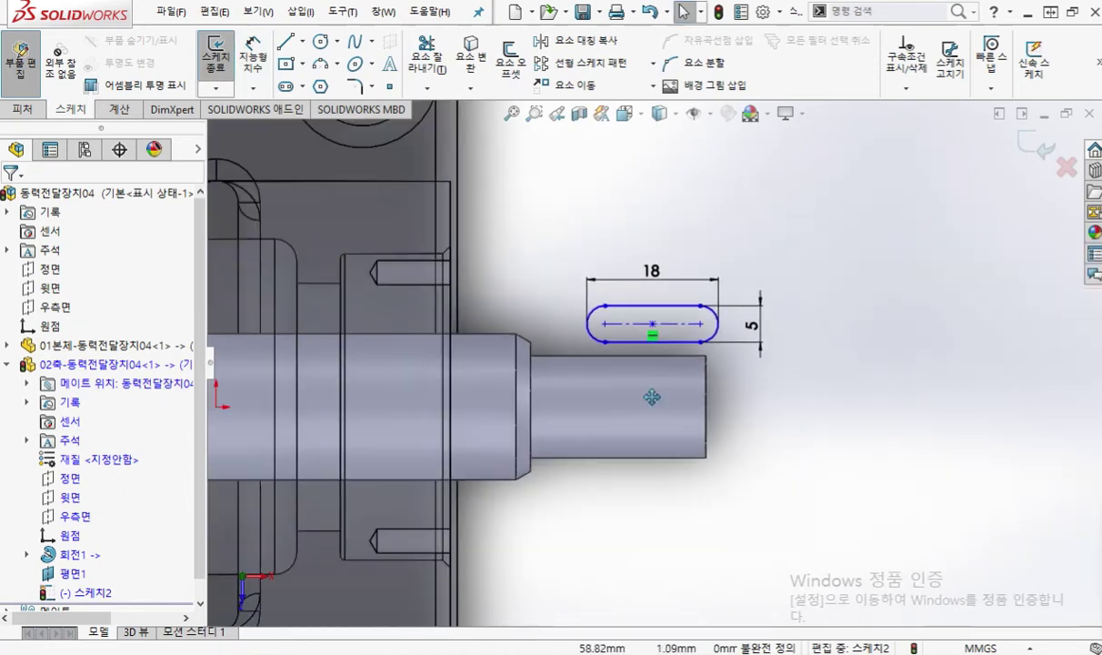
# Mark the origin and slot centreline in red pen, draw an arrow from the slot to the shaft axis, and clear the marks
pyautogui.keyDown('ctrl'); pyautogui.moveTo(648, 406); pyautogui.dragTo(931, 339, button='middle'); pyautogui.keyUp('ctrl')
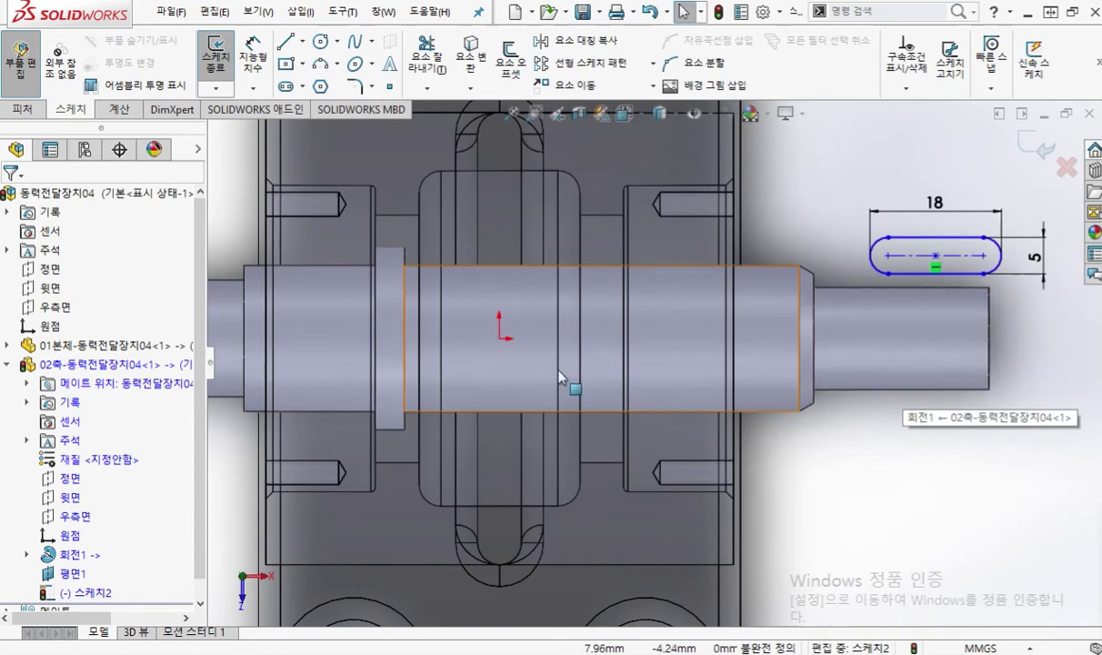
pyautogui.press('F12')
pyautogui.moveTo(499, 307)
pyautogui.mouseDown()
pyautogui.moveTo(499, 339)
pyautogui.moveTo(521, 336)
pyautogui.mouseUp()
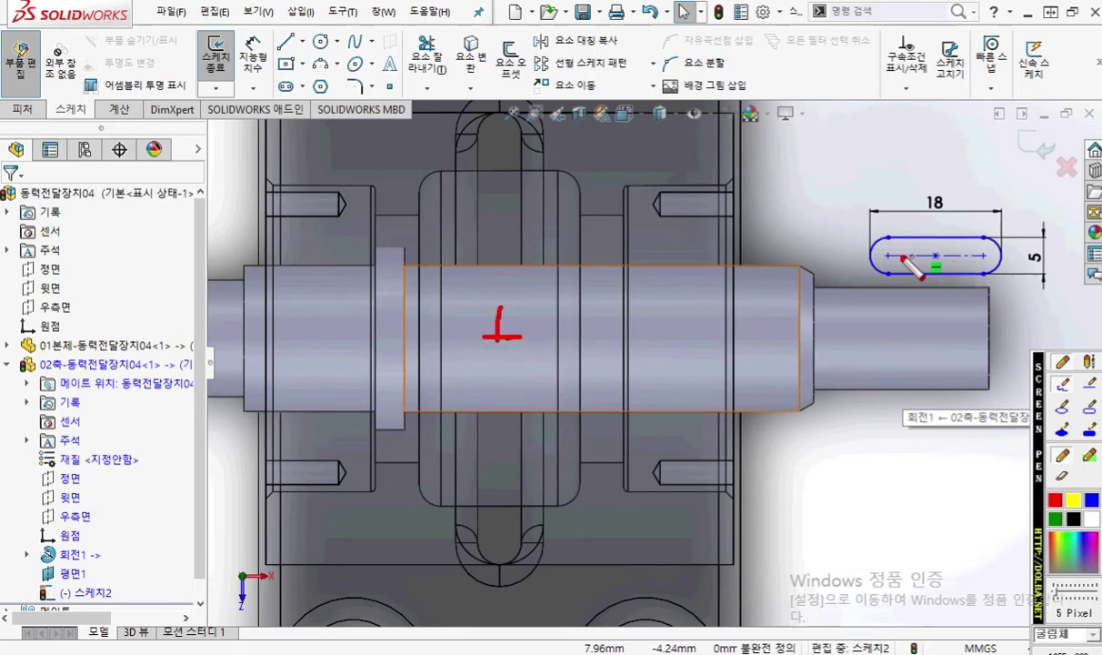
pyautogui.moveTo(886, 256); pyautogui.dragTo(985, 256)
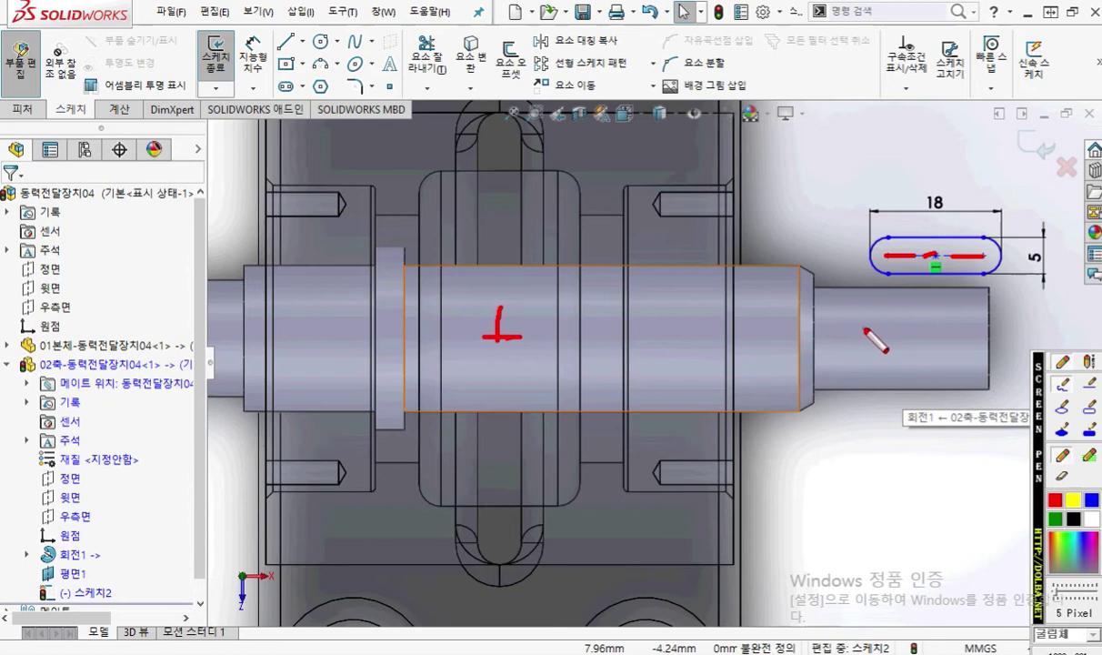
pyautogui.moveTo(860, 341)
pyautogui.mouseDown()
pyautogui.moveTo(882, 316)
pyautogui.moveTo(877, 364)
pyautogui.mouseUp()
pyautogui.moveTo(934, 258)
pyautogui.mouseDown()
pyautogui.moveTo(933, 339)
pyautogui.moveTo(943, 329)
pyautogui.mouseUp()
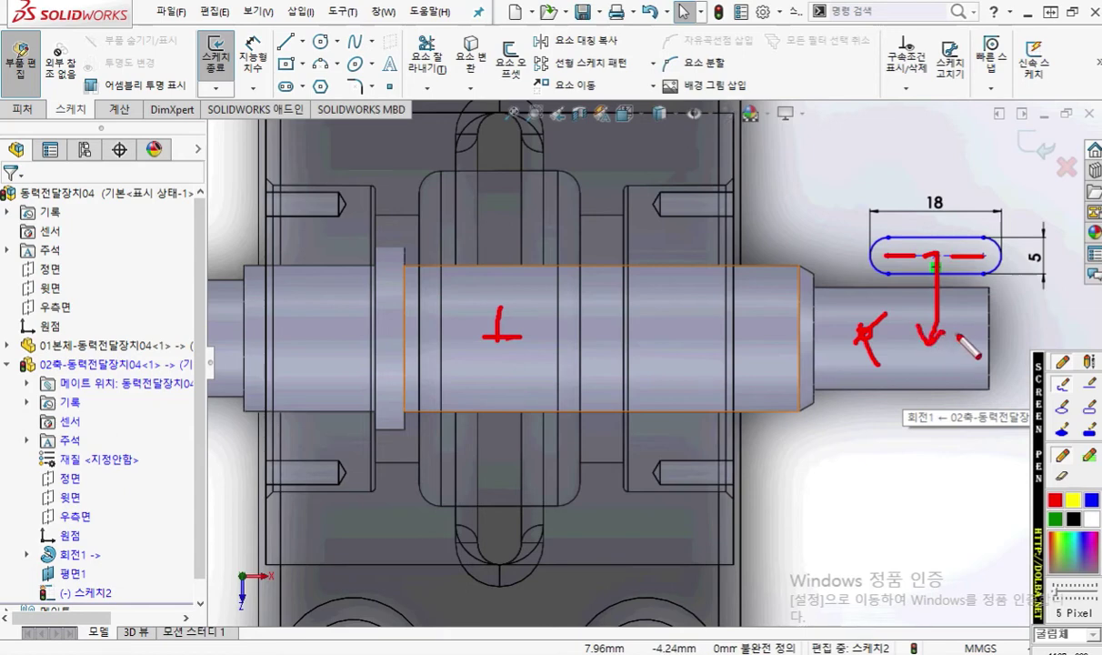
pyautogui.press('Escape')
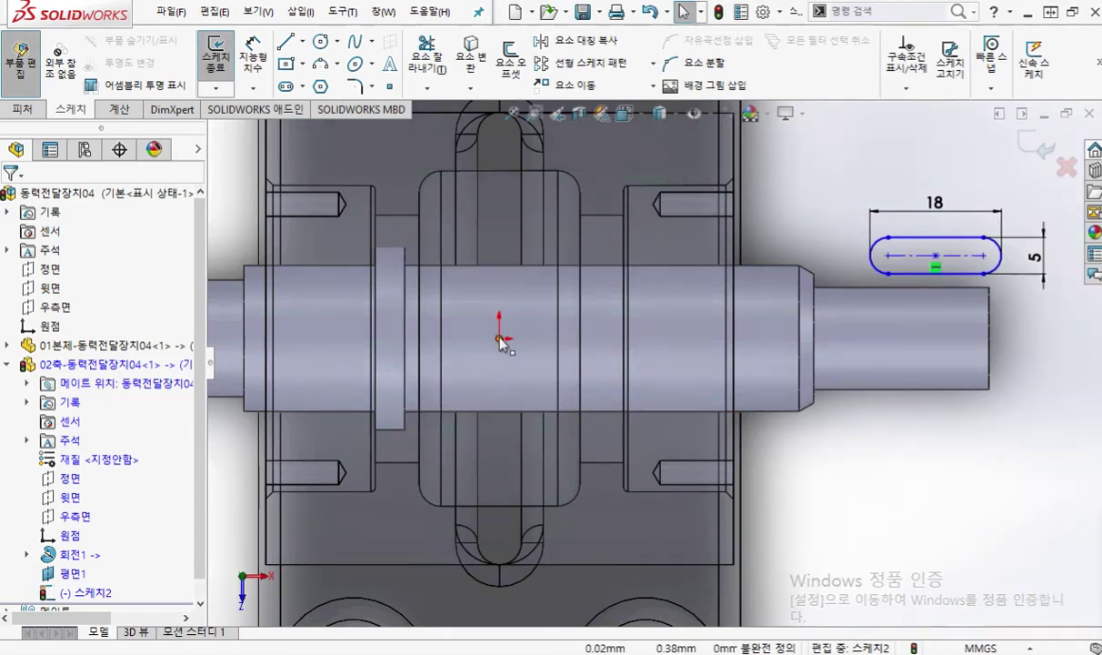
# Add a coincident (일치) relation between the shaft's origin and the slot's centreline
pyautogui.click(500, 335)
pyautogui.keyDown('ctrl'); pyautogui.click(904, 258); pyautogui.keyUp('ctrl')
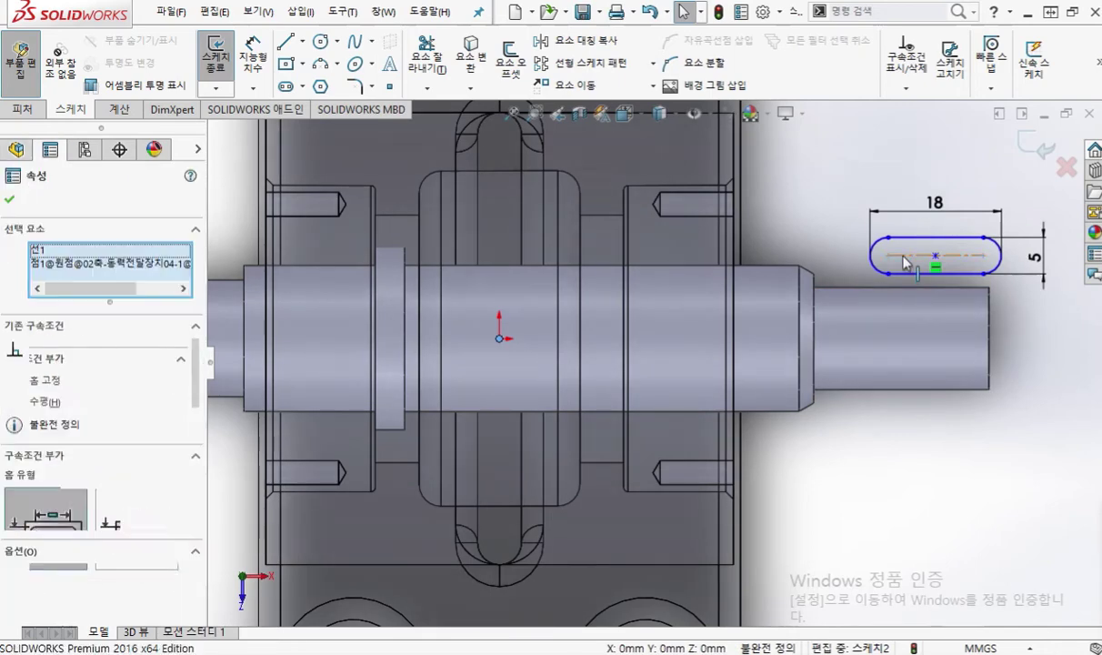
pyautogui.click(991, 185)
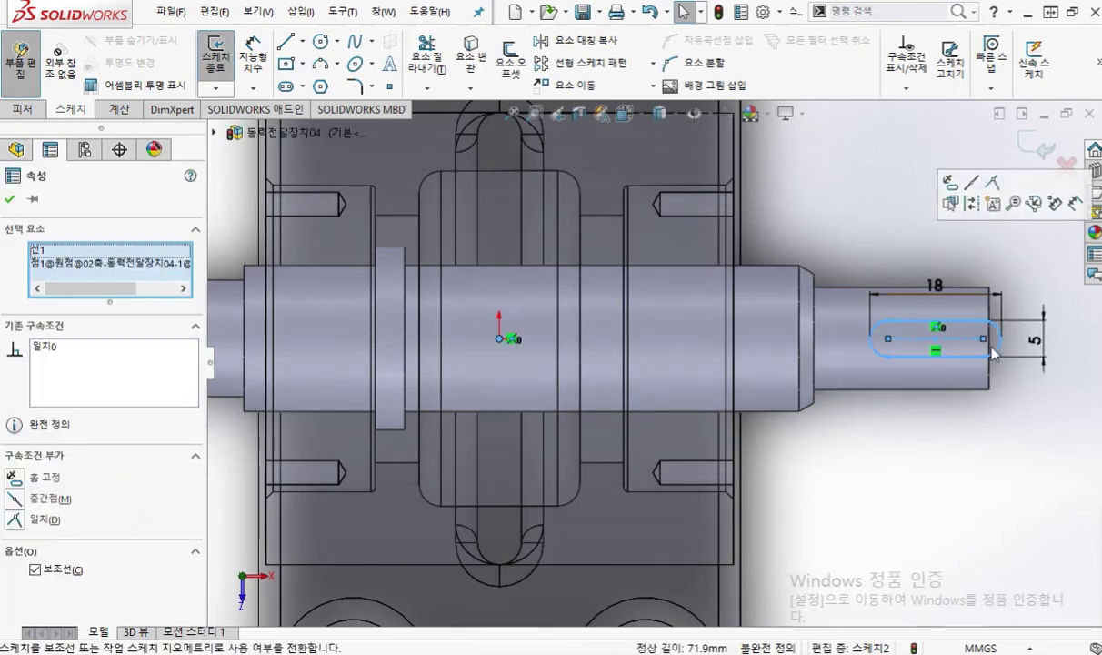
pyautogui.click(984, 491)
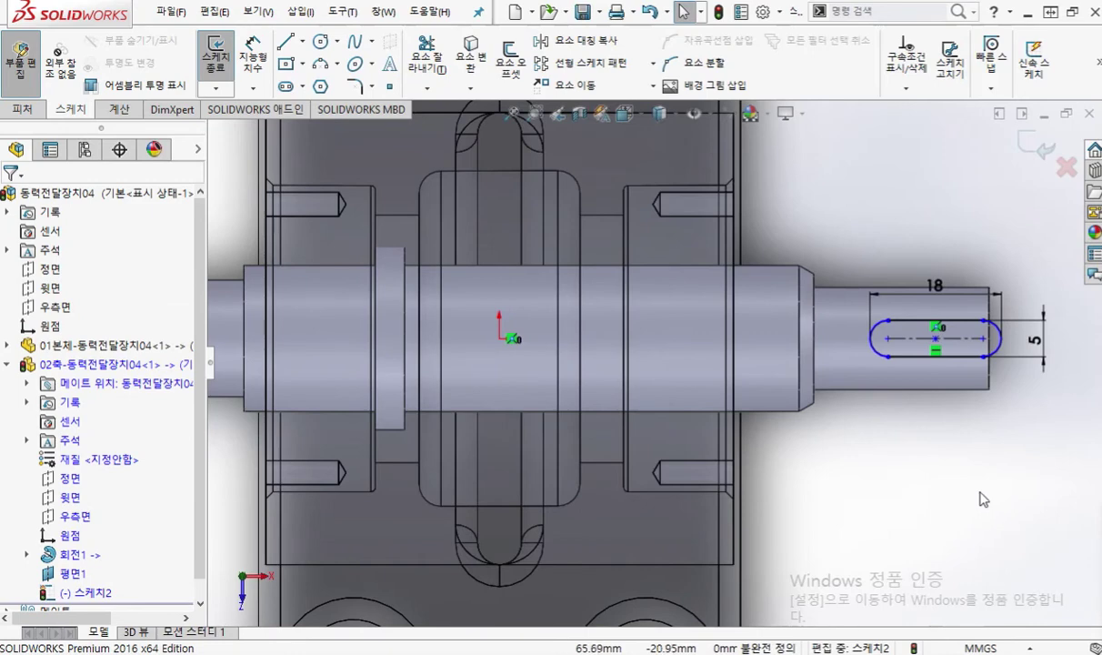
# Move the slot by its midpoint along the shaft axis toward the shoulder, placing it within the end journal
pyautogui.scroll(-2, 946, 418)
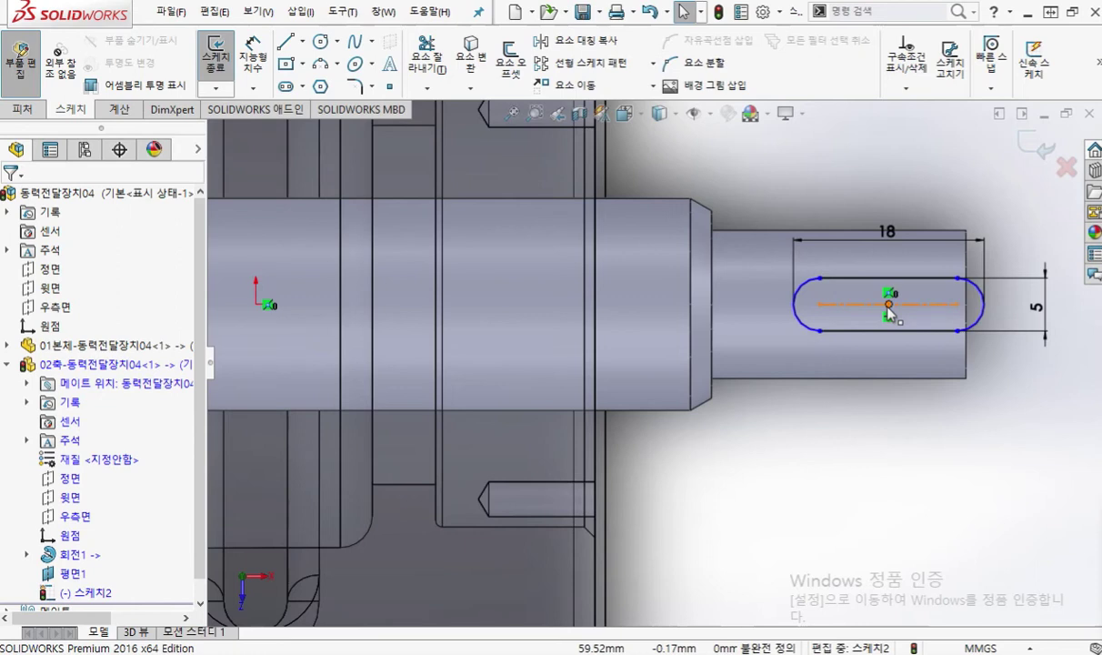
pyautogui.moveTo(889, 309); pyautogui.dragTo(841, 307)
pyautogui.click(917, 477)
# Mark the shoulder, the shaft end and the slot's midpoint with its sliding directions in red pen, and clear the marks
pyautogui.moveTo(712, 186); pyautogui.dragTo(708, 421)
pyautogui.moveTo(974, 189); pyautogui.dragTo(973, 393)
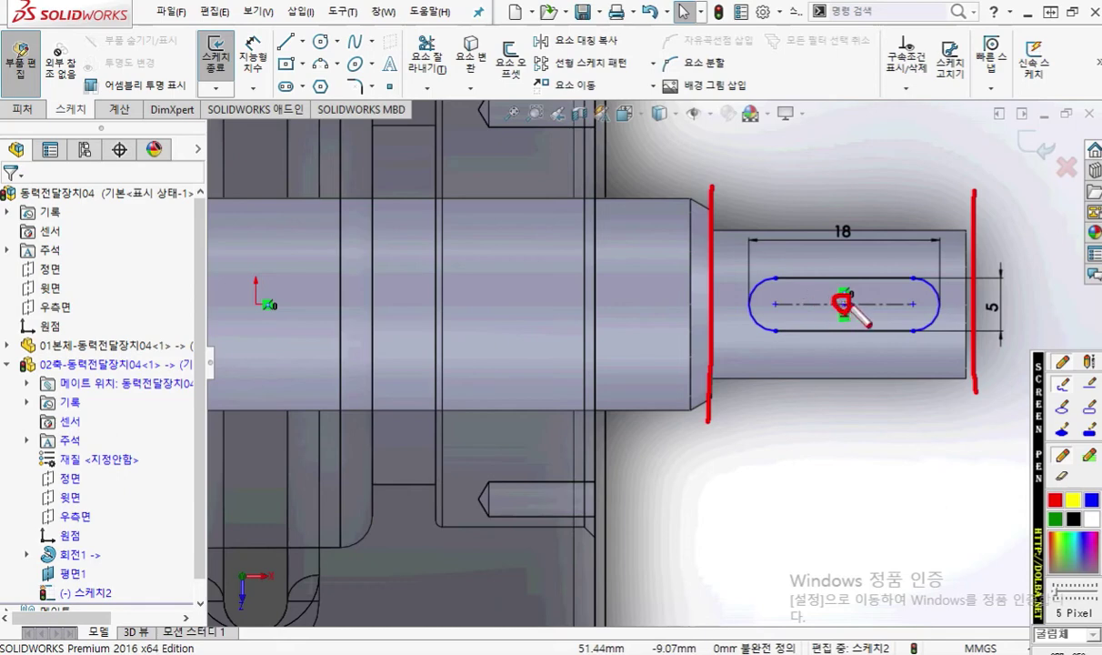
pyautogui.moveTo(846, 387)
pyautogui.mouseDown()
pyautogui.moveTo(886, 380)
pyautogui.moveTo(904, 396)
pyautogui.moveTo(824, 402)
pyautogui.mouseUp()
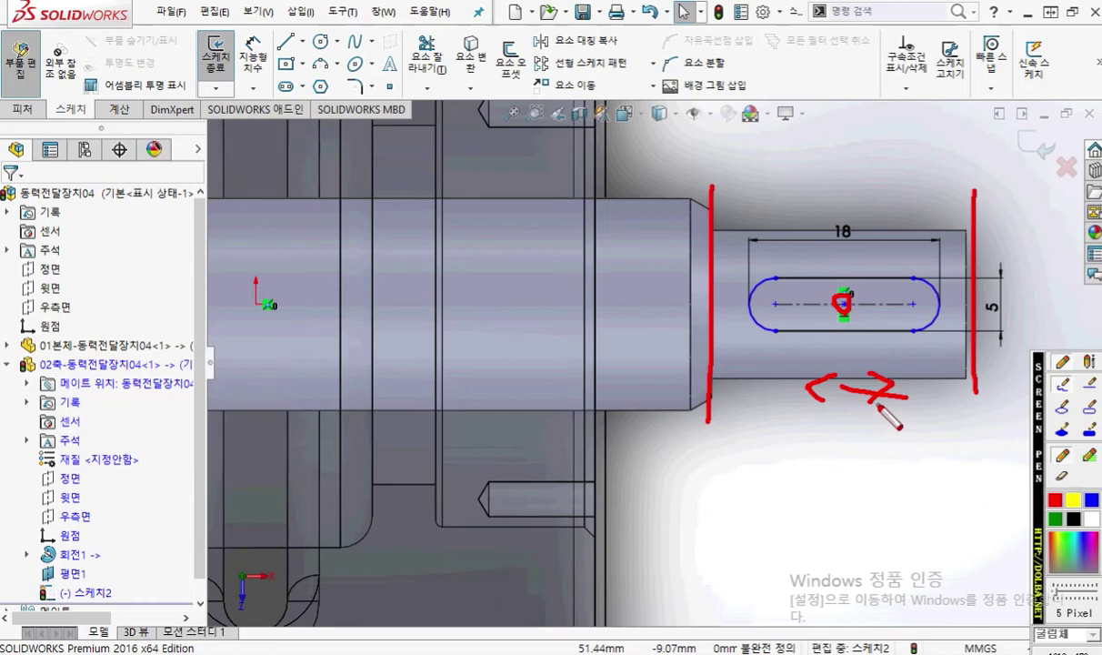
pyautogui.press('Escape')
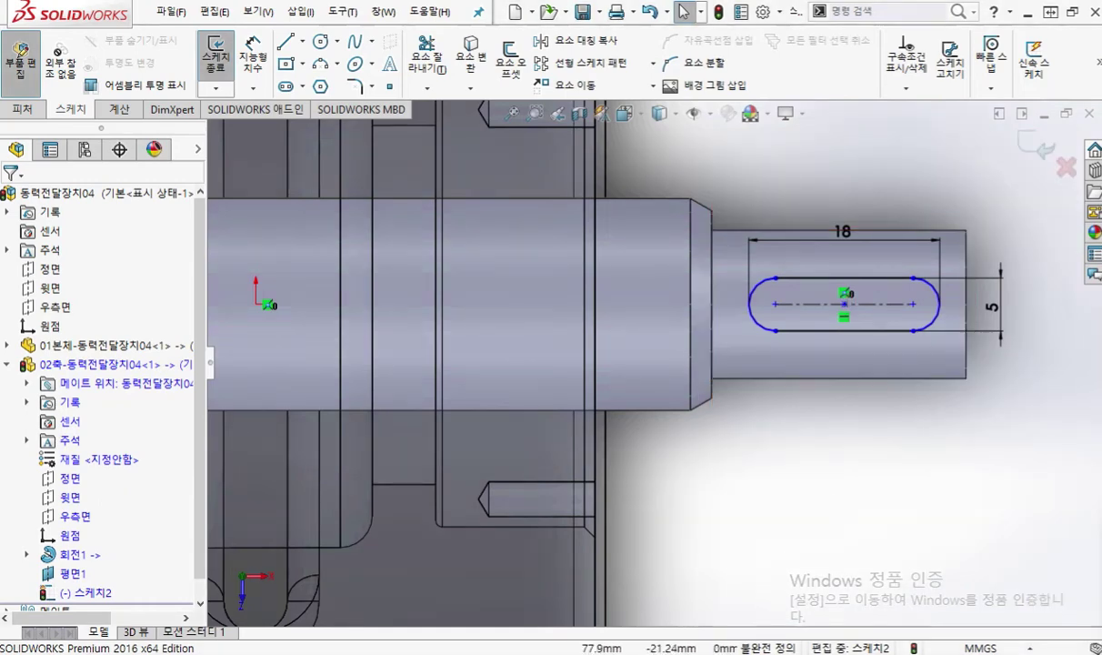
# Switch to the assembly drawing in the browser and move its window so the slot sketch stays visible beside it
pyautogui.hotkey('alt', 'Tab')
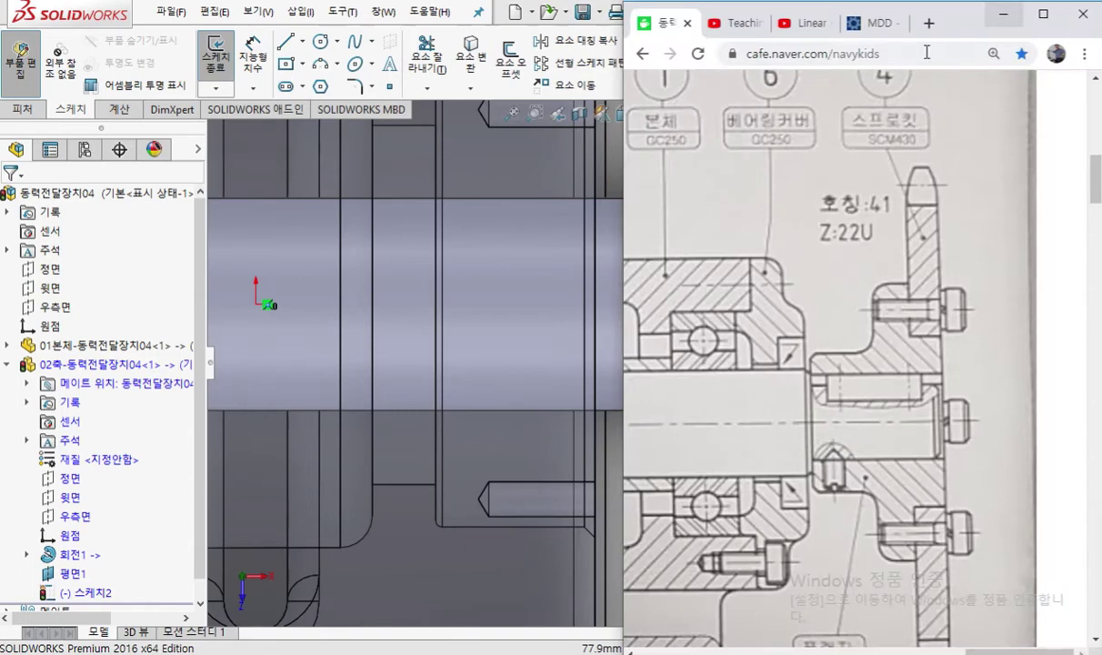
pyautogui.moveTo(882, 26); pyautogui.dragTo(526, 25)
pyautogui.moveTo(628, 28); pyautogui.dragTo(457, 29)
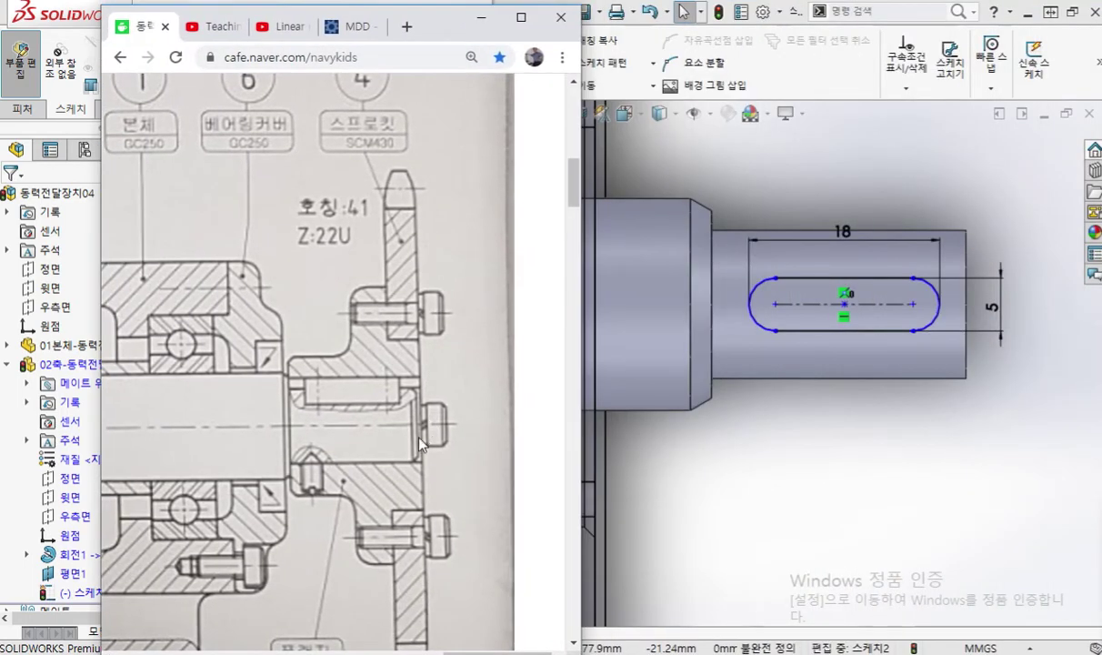
# Trace the drawing's keyway, shoulder and shaft end in red pen, and add an arrow from the shaft end toward the keyway
pyautogui.press('F12')
pyautogui.moveTo(304, 387)
pyautogui.mouseDown()
pyautogui.moveTo(316, 407)
pyautogui.moveTo(386, 408)
pyautogui.moveTo(401, 391)
pyautogui.mouseUp()
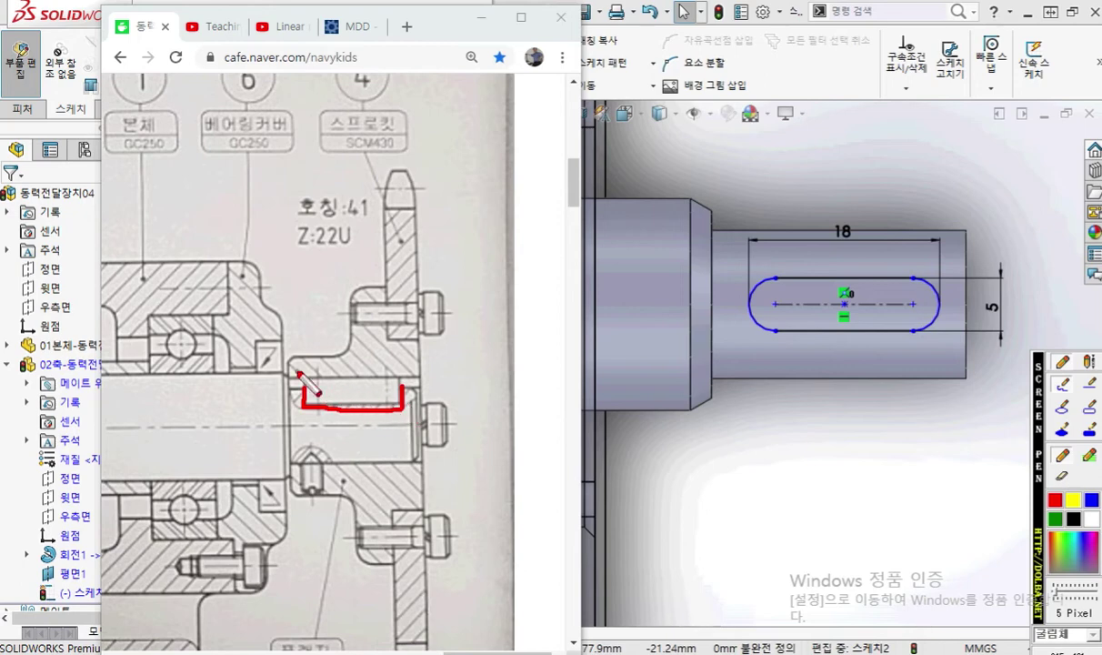
pyautogui.moveTo(287, 345); pyautogui.dragTo(287, 415)
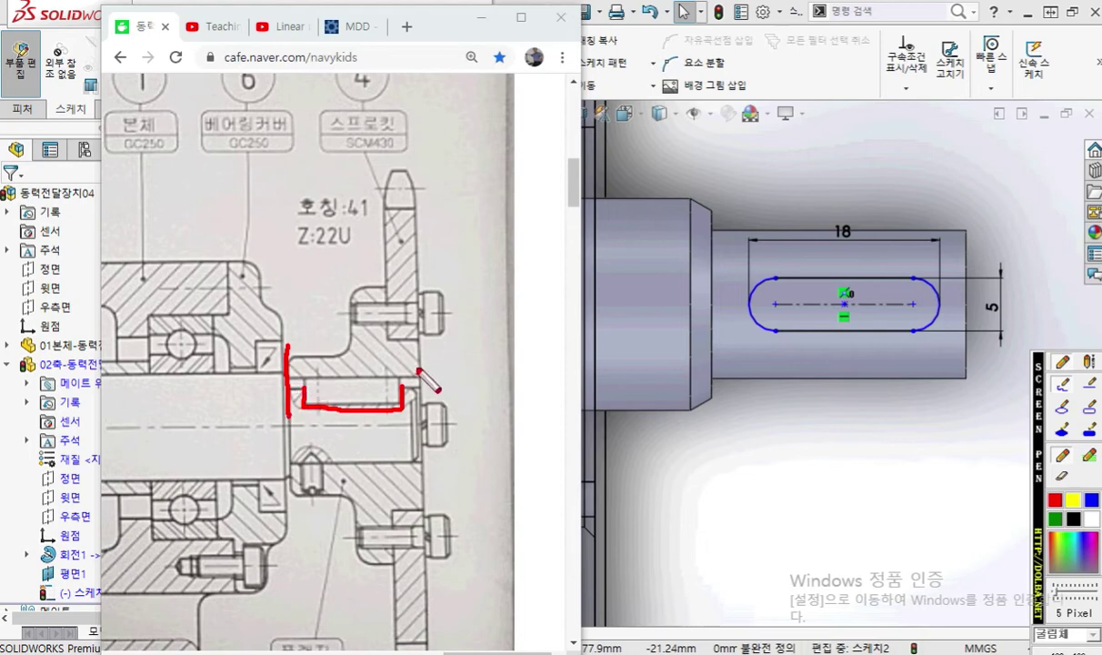
pyautogui.moveTo(416, 360); pyautogui.dragTo(416, 442)
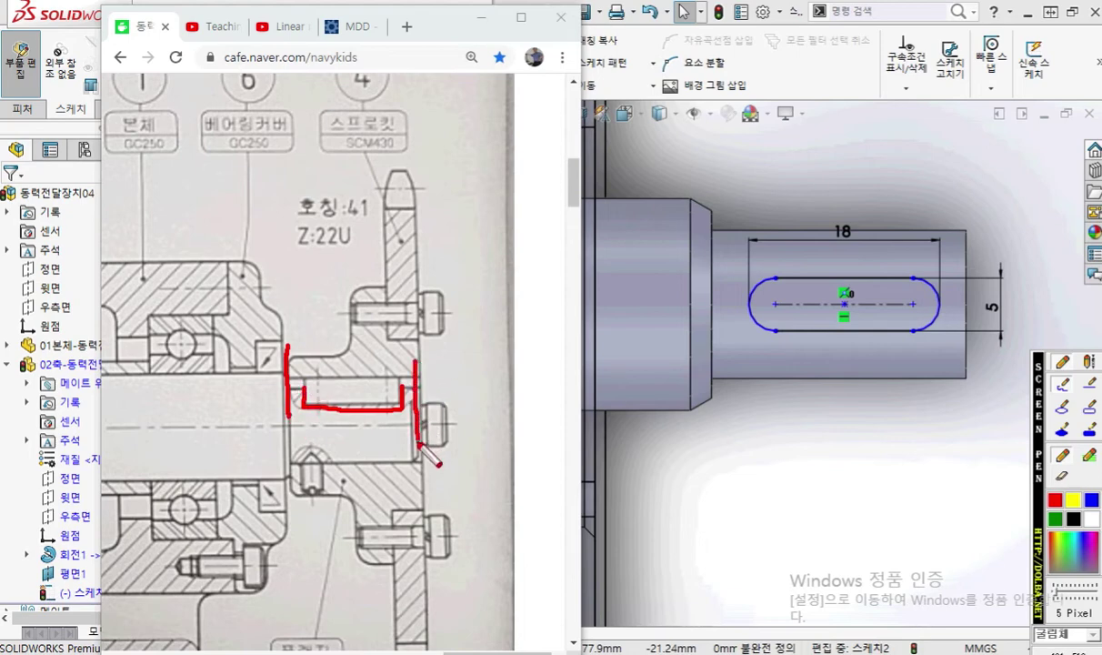
pyautogui.moveTo(412, 368); pyautogui.dragTo(394, 368)
pyautogui.moveTo(395, 368); pyautogui.dragTo(403, 373)
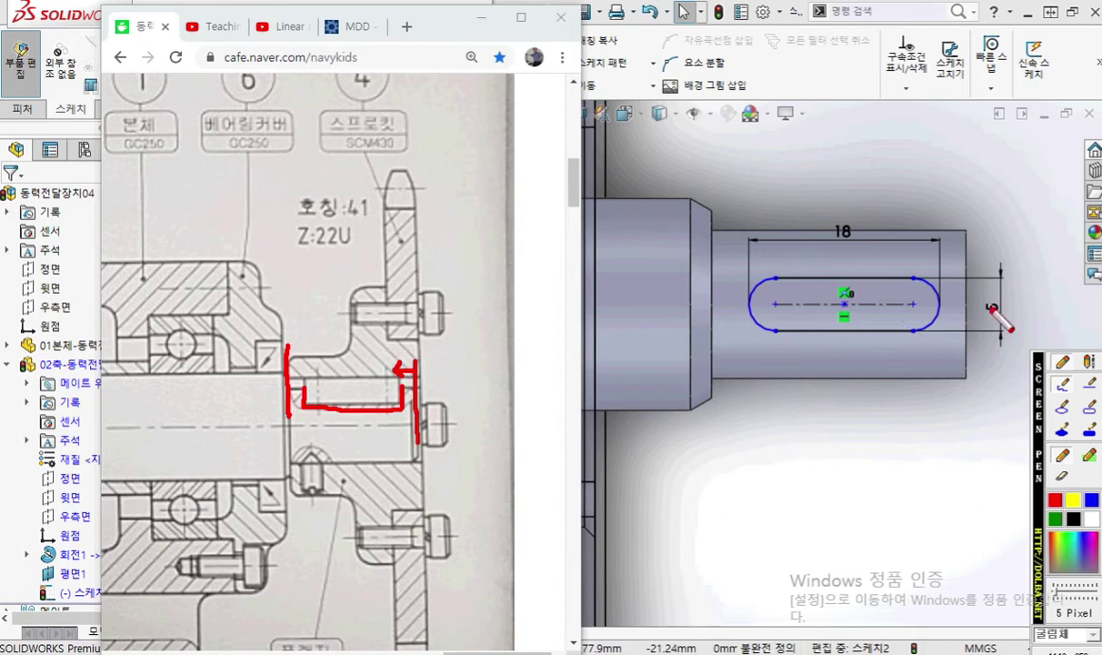
# Outline a part reaching over the shaft end to the slot in red pen, and mark the slot's shoulder-side end
pyautogui.moveTo(1008, 310)
pyautogui.mouseDown()
pyautogui.moveTo(938, 309)
pyautogui.moveTo(939, 363)
pyautogui.moveTo(1032, 364)
pyautogui.mouseUp()
pyautogui.moveTo(964, 310)
pyautogui.mouseDown()
pyautogui.moveTo(1101, 312)
pyautogui.moveTo(963, 329)
pyautogui.moveTo(944, 308)
pyautogui.mouseUp()
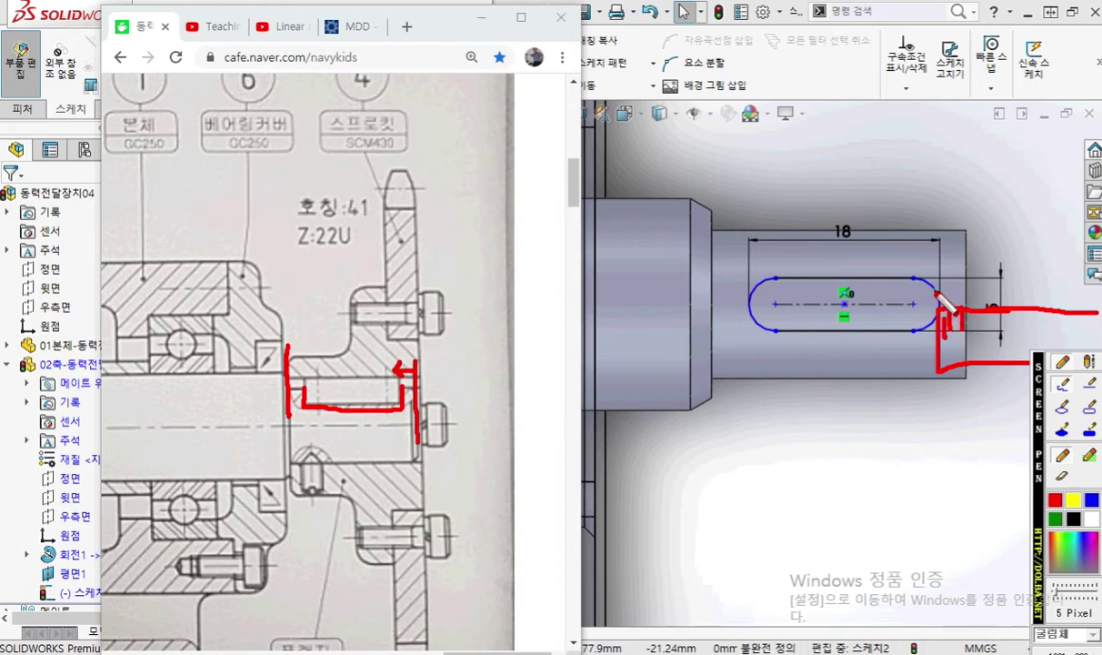
pyautogui.moveTo(746, 294); pyautogui.dragTo(749, 332)
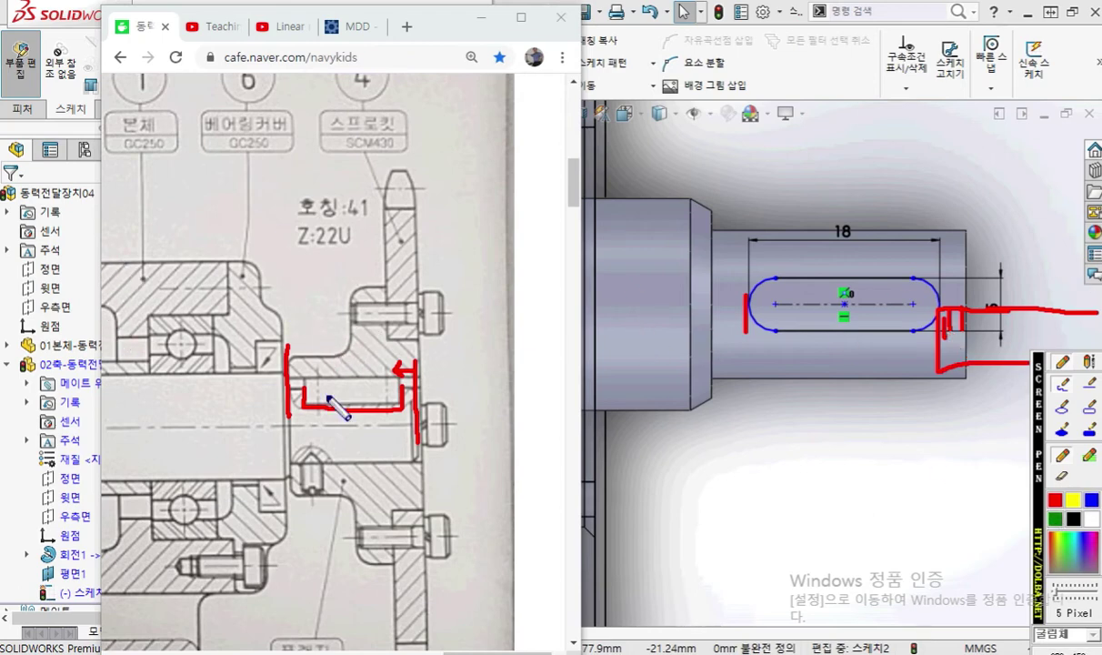
# Draw a blue scale with tick marks over the hub in the drawing, and mark its start at the shaft shoulder
pyautogui.moveTo(292, 382)
pyautogui.mouseDown()
pyautogui.moveTo(386, 381)
pyautogui.moveTo(305, 381)
pyautogui.moveTo(290, 368)
pyautogui.moveTo(290, 343)
pyautogui.moveTo(414, 343)
pyautogui.moveTo(440, 381)
pyautogui.mouseUp()
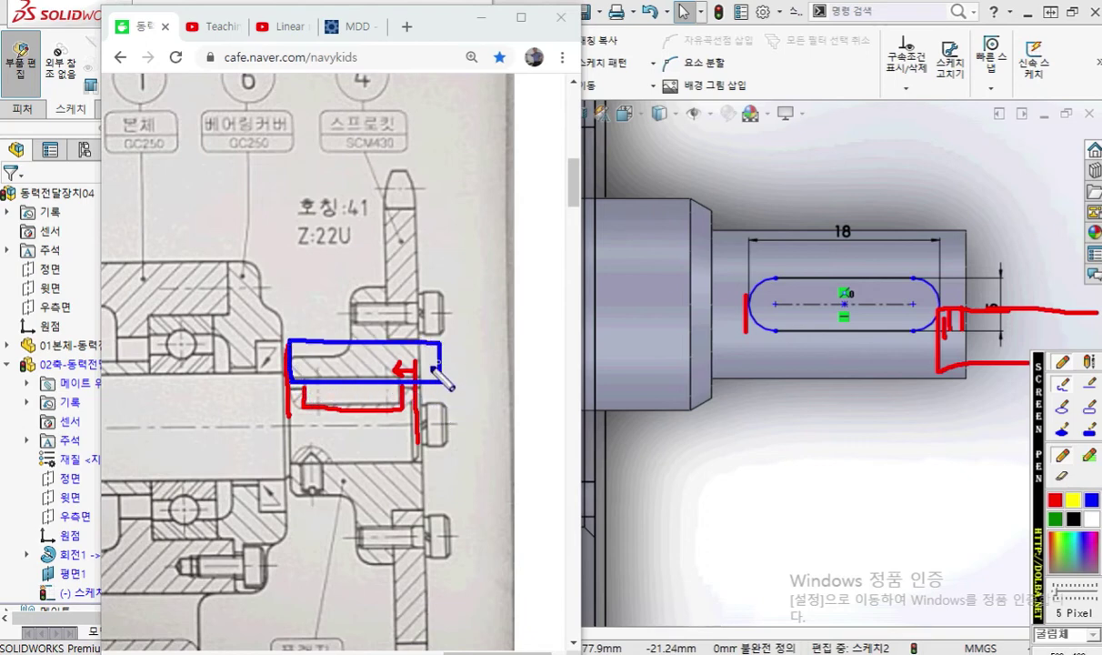
pyautogui.moveTo(289, 334); pyautogui.dragTo(289, 485)
pyautogui.moveTo(303, 369)
pyautogui.mouseDown()
pyautogui.moveTo(293, 359)
pyautogui.moveTo(334, 380)
pyautogui.moveTo(358, 376)
pyautogui.mouseUp()
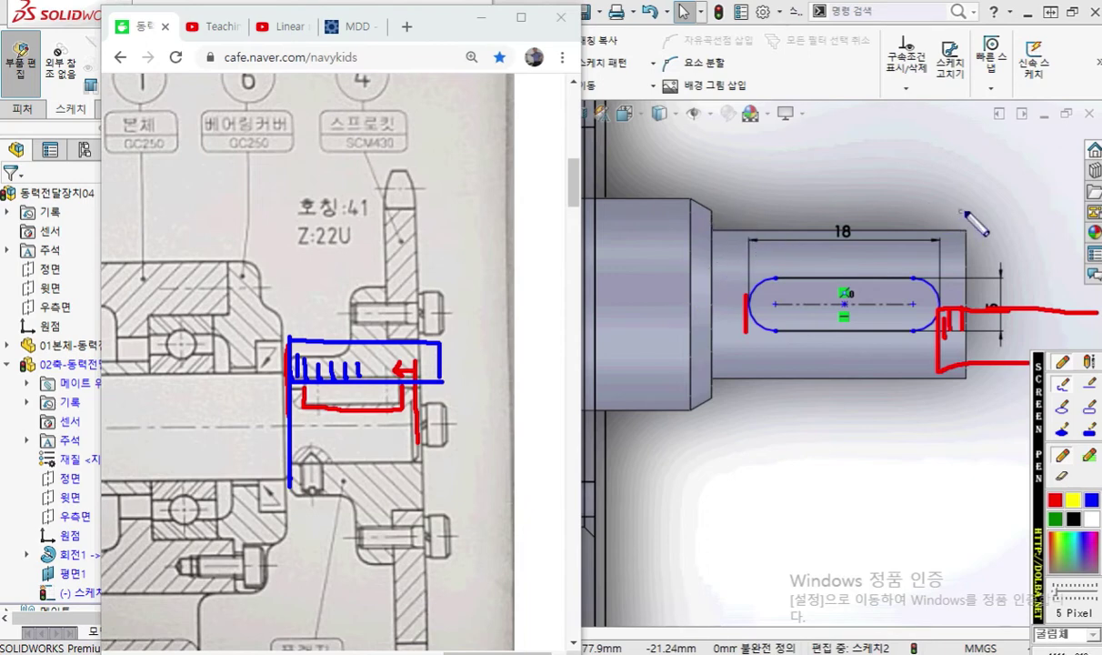
# Draw blue lines along the model's end journal to the shoulder and upward from the shoulder corner
pyautogui.moveTo(1005, 213); pyautogui.dragTo(773, 215)
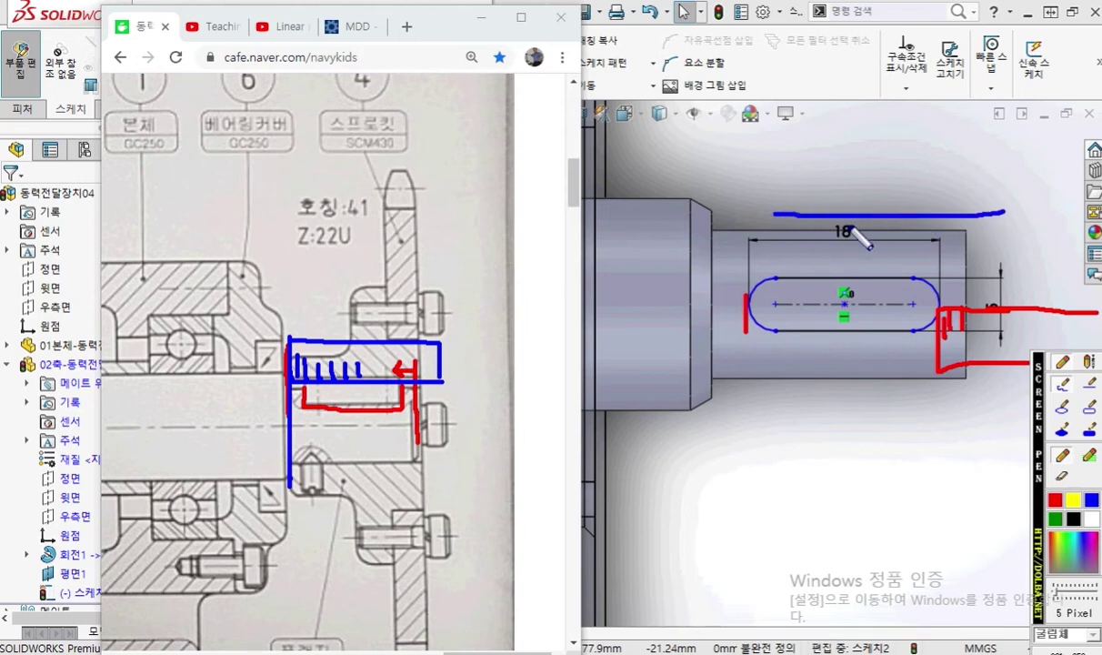
pyautogui.moveTo(1000, 216); pyautogui.dragTo(726, 230)
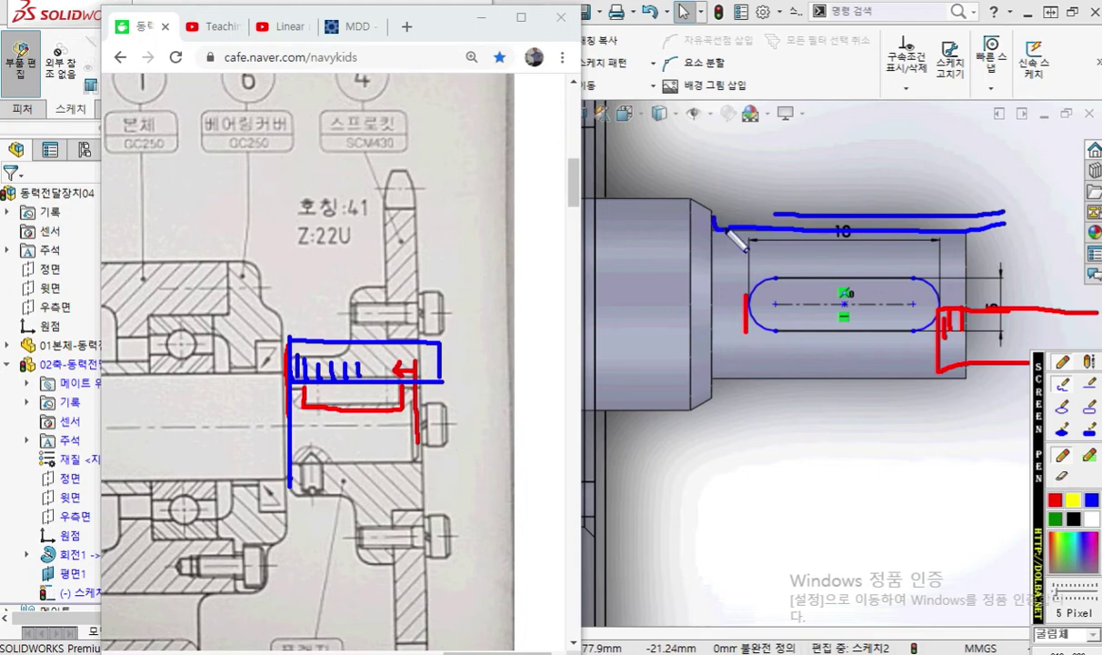
pyautogui.moveTo(715, 227); pyautogui.dragTo(715, 149)
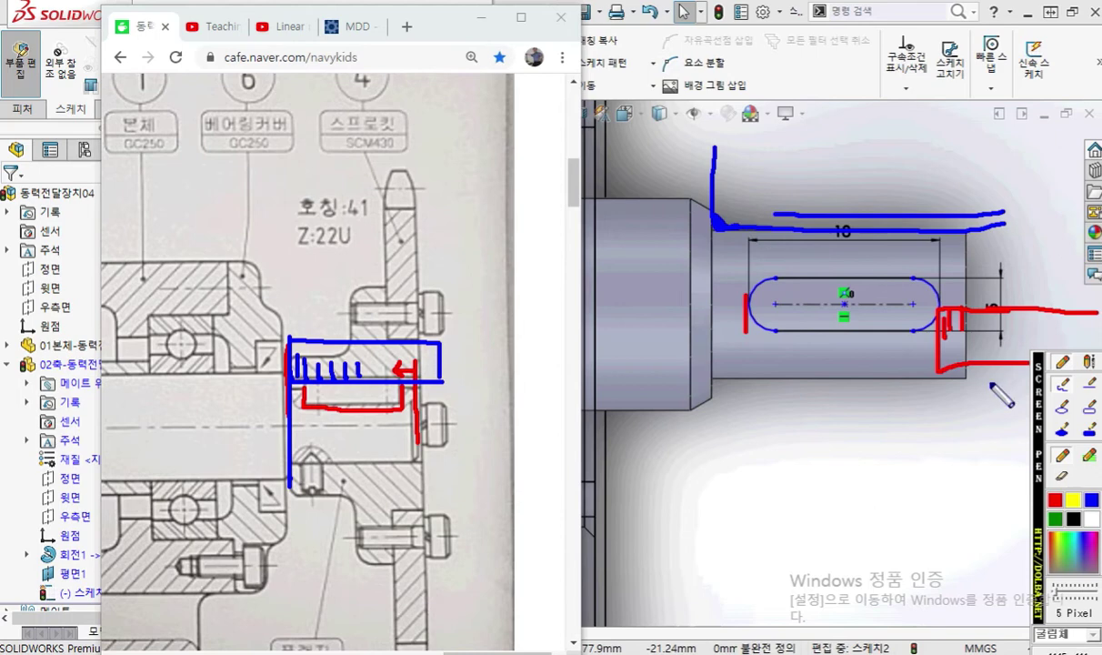
# Switch the pen to red and outline a long part lying along the end journal and butting against the shoulder line
pyautogui.click(1055, 499)
pyautogui.moveTo(725, 150)
pyautogui.mouseDown()
pyautogui.moveTo(725, 225)
pyautogui.moveTo(1018, 227)
pyautogui.mouseUp()
pyautogui.moveTo(728, 151); pyautogui.dragTo(1027, 152)
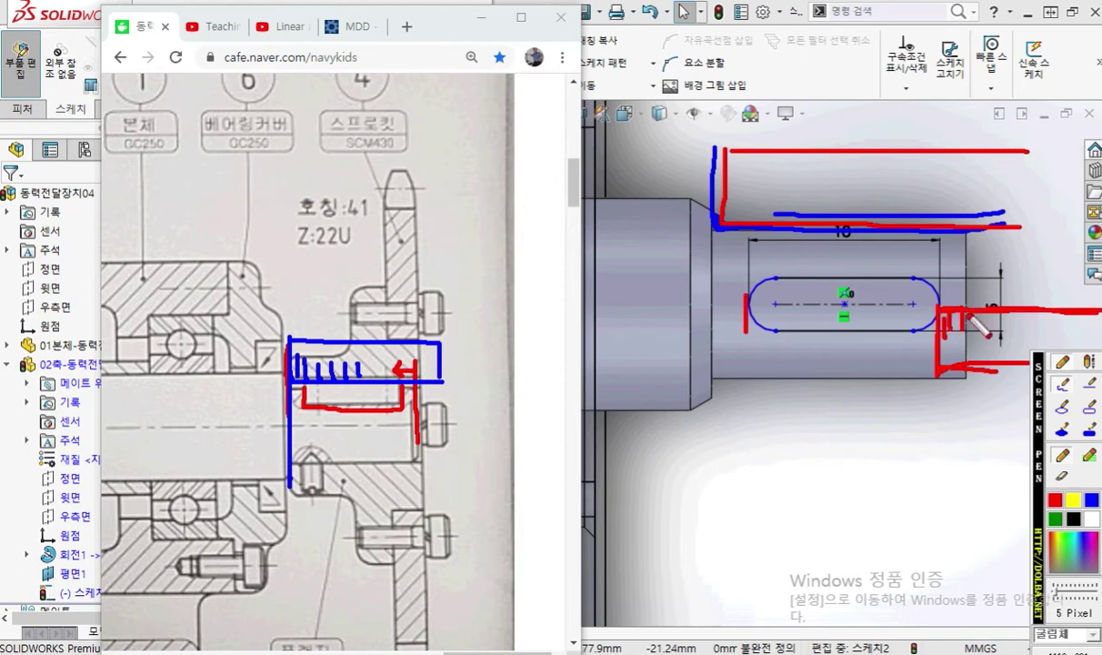
# Mark the gap between the keyway and shaft ends with the screen pen on the model and reference drawing, clearing the marks each time
pyautogui.moveTo(962, 238); pyautogui.dragTo(964, 369)
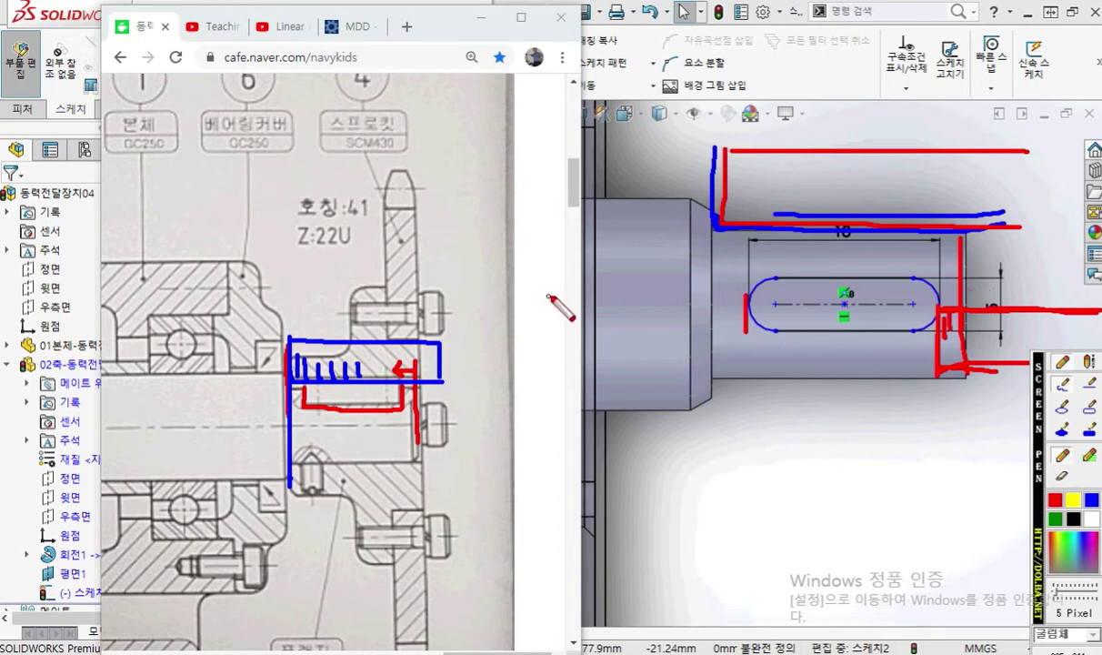
pyautogui.press('Delete')
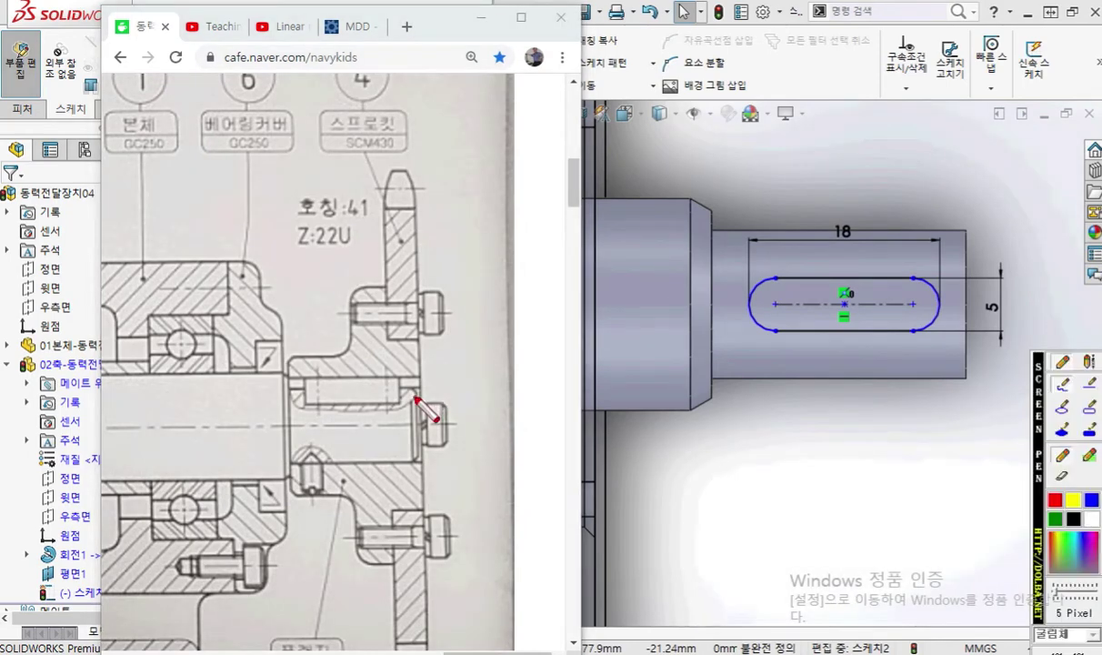
pyautogui.moveTo(415, 399); pyautogui.dragTo(416, 320)
pyautogui.moveTo(400, 393)
pyautogui.mouseDown()
pyautogui.moveTo(399, 335)
pyautogui.moveTo(438, 358)
pyautogui.moveTo(393, 351)
pyautogui.moveTo(382, 363)
pyautogui.mouseUp()
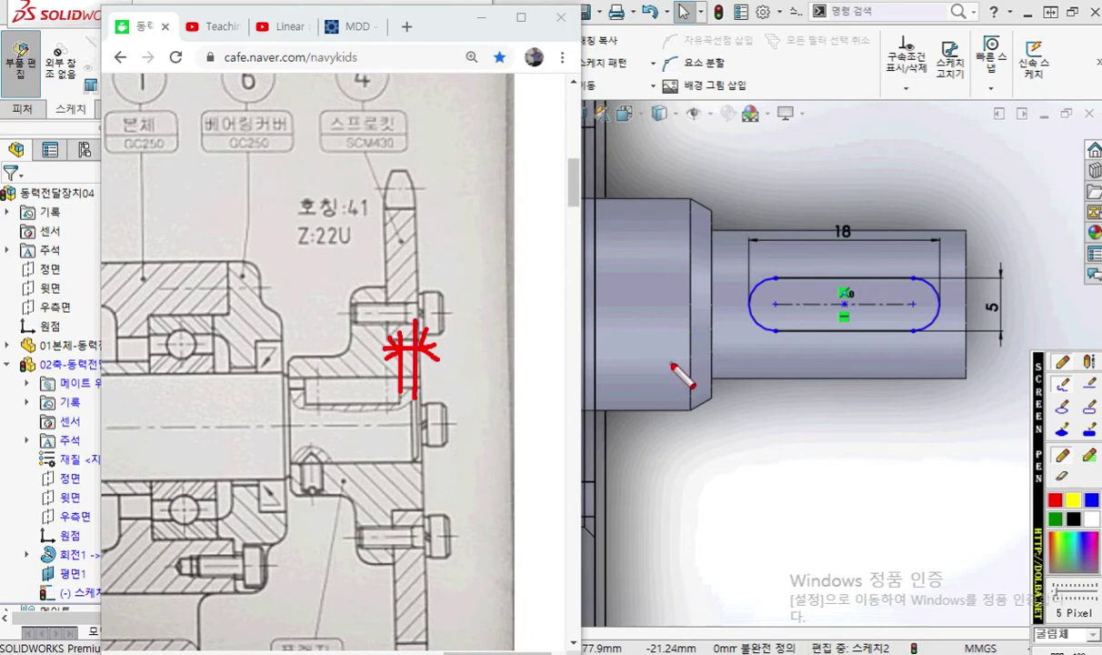
pyautogui.press('Escape')
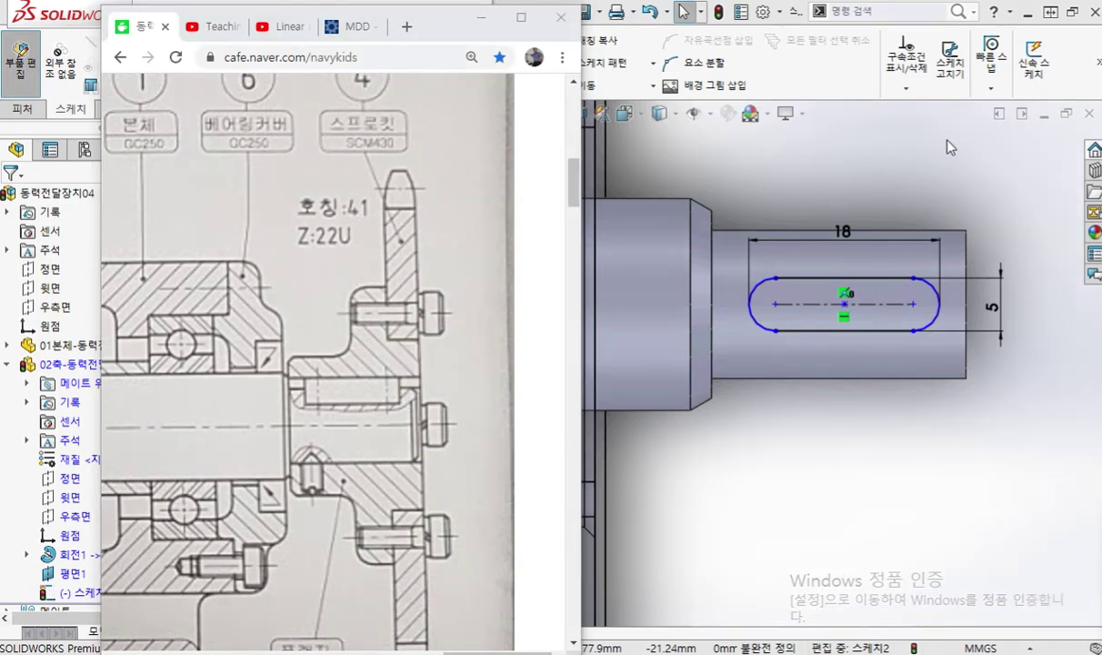
# Switch to the AutoCAD shaft drawing, hide the object properties, and examine the keyway dimensions at the 14h6 shaft end
pyautogui.hotkey('alt', 'Tab')
pyautogui.moveTo(721, 113); pyautogui.dragTo(291, 25)
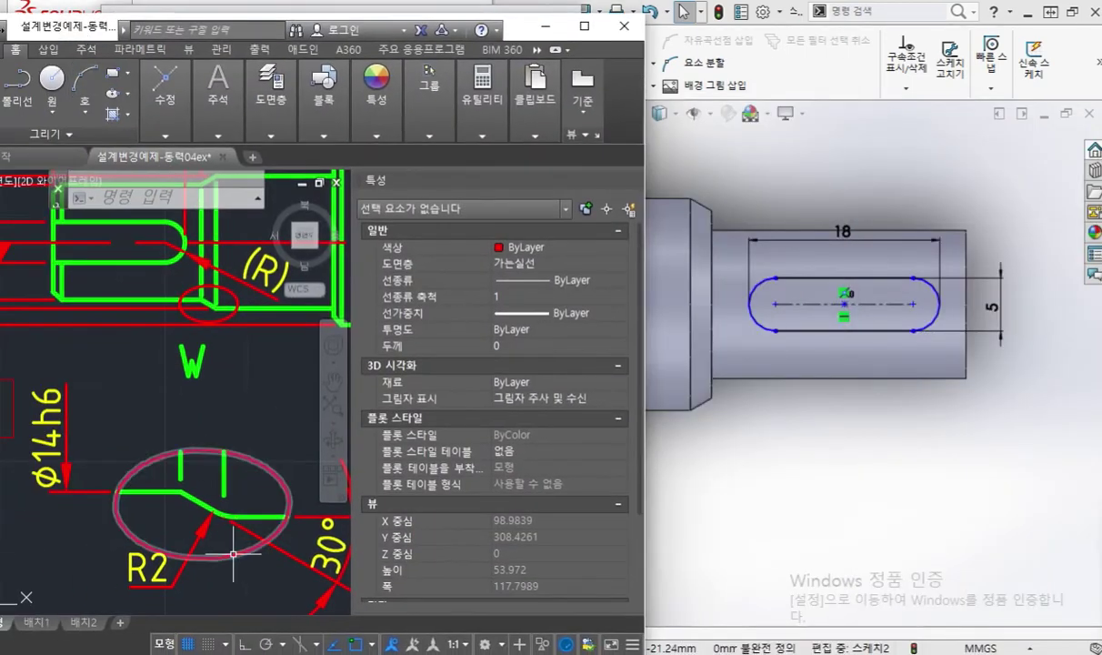
pyautogui.moveTo(234, 552)
pyautogui.mouseDown(button='middle')
pyautogui.moveTo(171, 542)
pyautogui.moveTo(85, 567)
pyautogui.mouseUp(button='middle')
pyautogui.hotkey('ctrl', '1')
pyautogui.moveTo(198, 459)
pyautogui.mouseDown(button='middle')
pyautogui.moveTo(401, 450)
pyautogui.moveTo(152, 458)
pyautogui.moveTo(352, 556)
pyautogui.moveTo(353, 573)
pyautogui.mouseUp(button='middle')
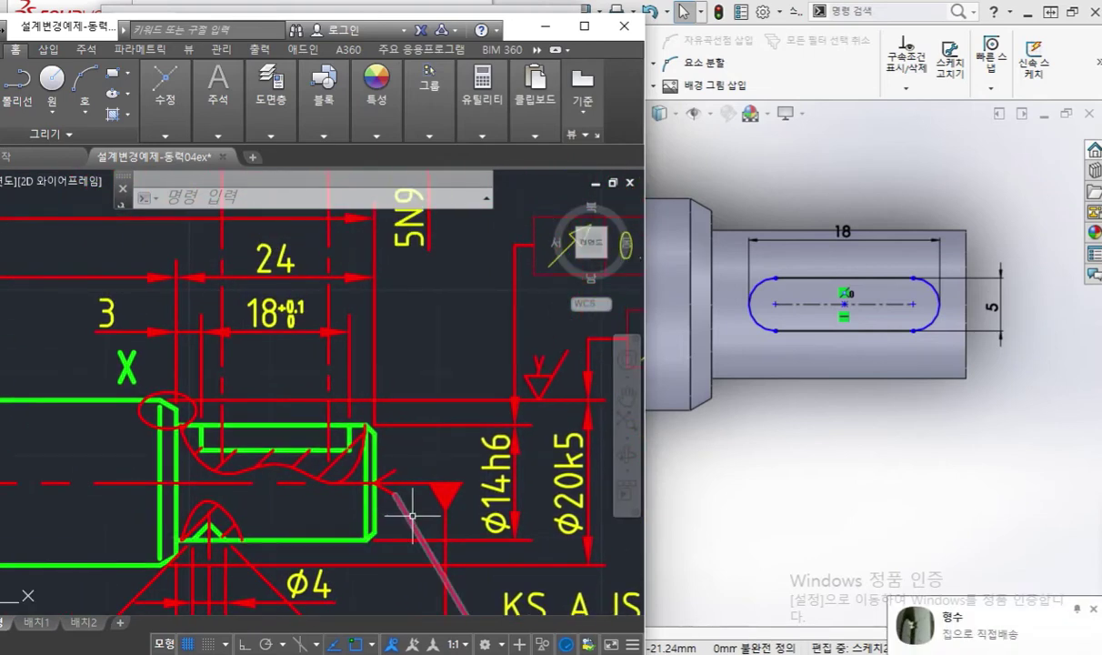
pyautogui.moveTo(412, 515); pyautogui.dragTo(436, 560, button='middle')
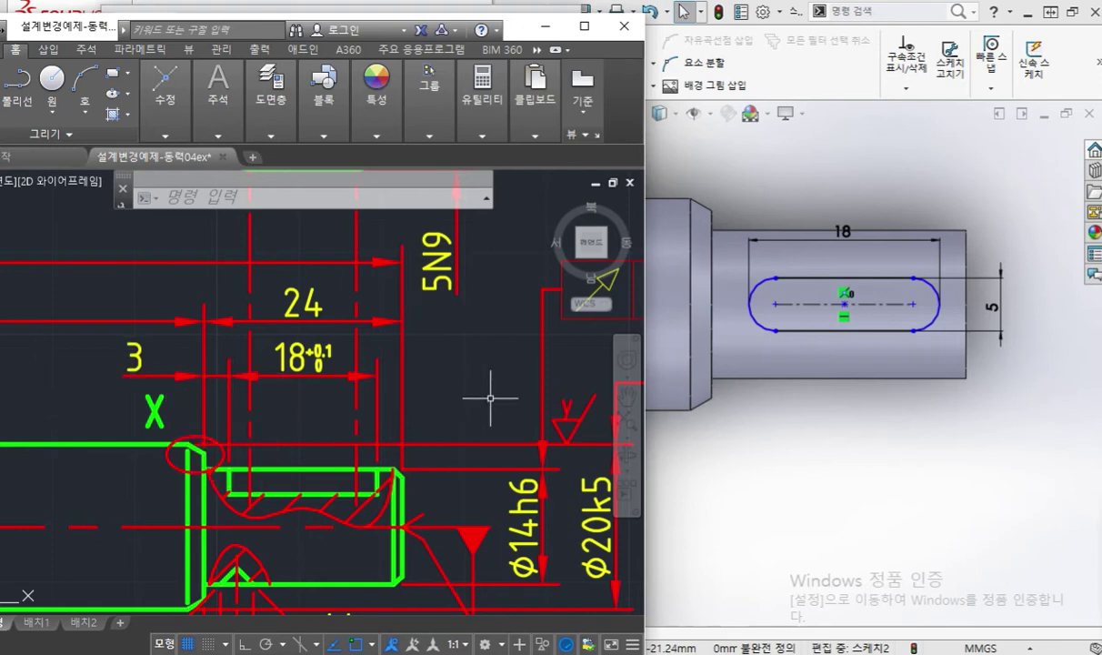
# Mark the keyway-to-shaft-end gap in white on the AutoCAD drawing, clear the marks, and switch back to the reference drawing
pyautogui.press('F9')
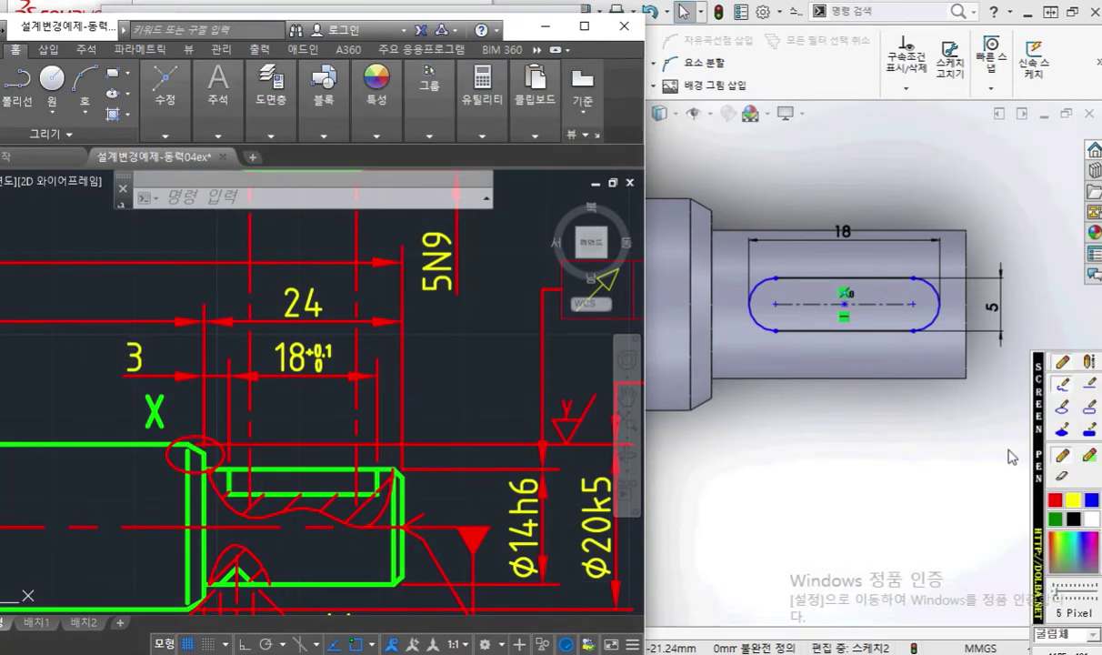
pyautogui.click(1090, 520)
pyautogui.moveTo(406, 498)
pyautogui.mouseDown()
pyautogui.moveTo(405, 382)
pyautogui.moveTo(406, 496)
pyautogui.moveTo(380, 359)
pyautogui.moveTo(466, 376)
pyautogui.mouseUp()
pyautogui.moveTo(407, 350)
pyautogui.mouseDown()
pyautogui.moveTo(417, 382)
pyautogui.moveTo(378, 376)
pyautogui.mouseUp()
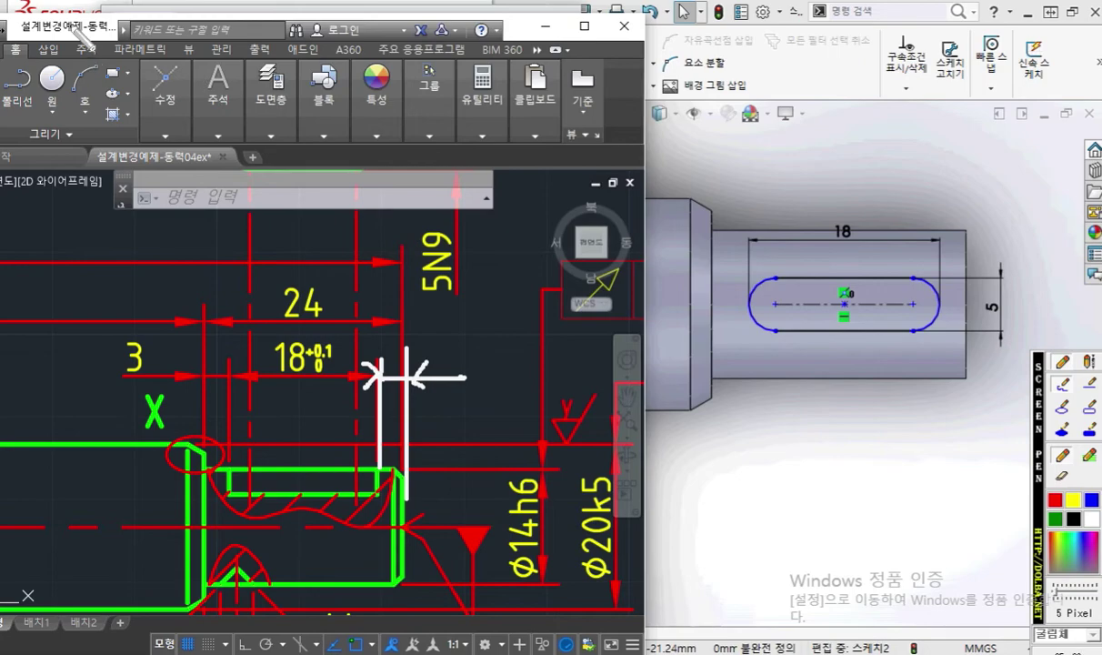
pyautogui.press('Escape')
pyautogui.hotkey('alt', 'Tab')
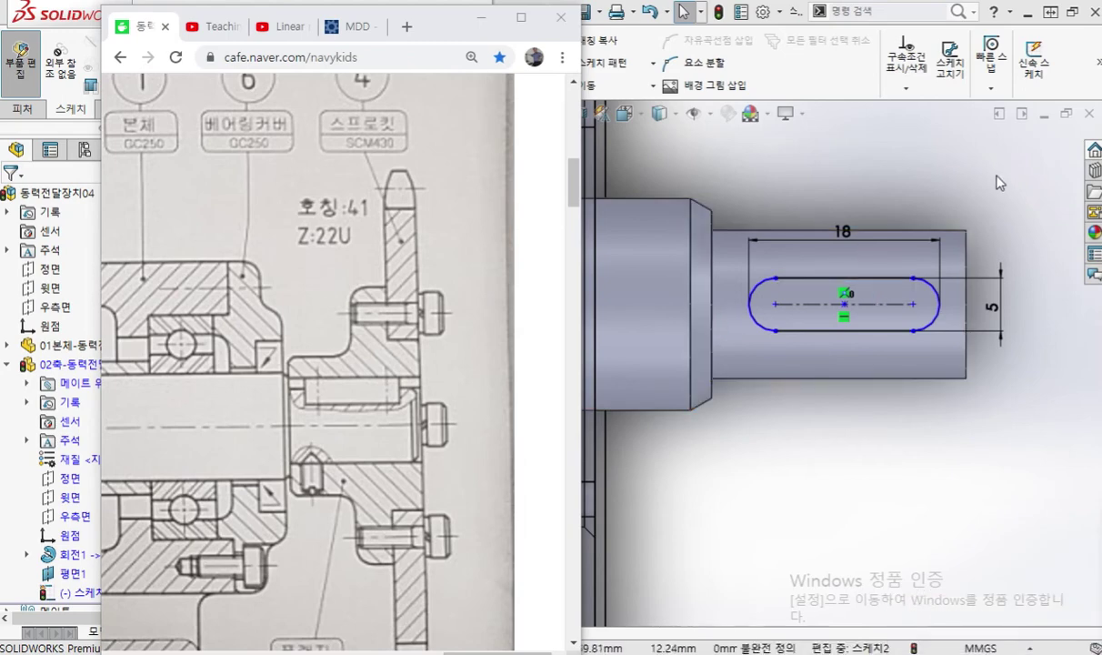
# Sketch a red 3 mm gap annotation and a handwritten note on the slot model with the screen pen, and clear them
pyautogui.moveTo(1097, 491)
pyautogui.click(1057, 502)
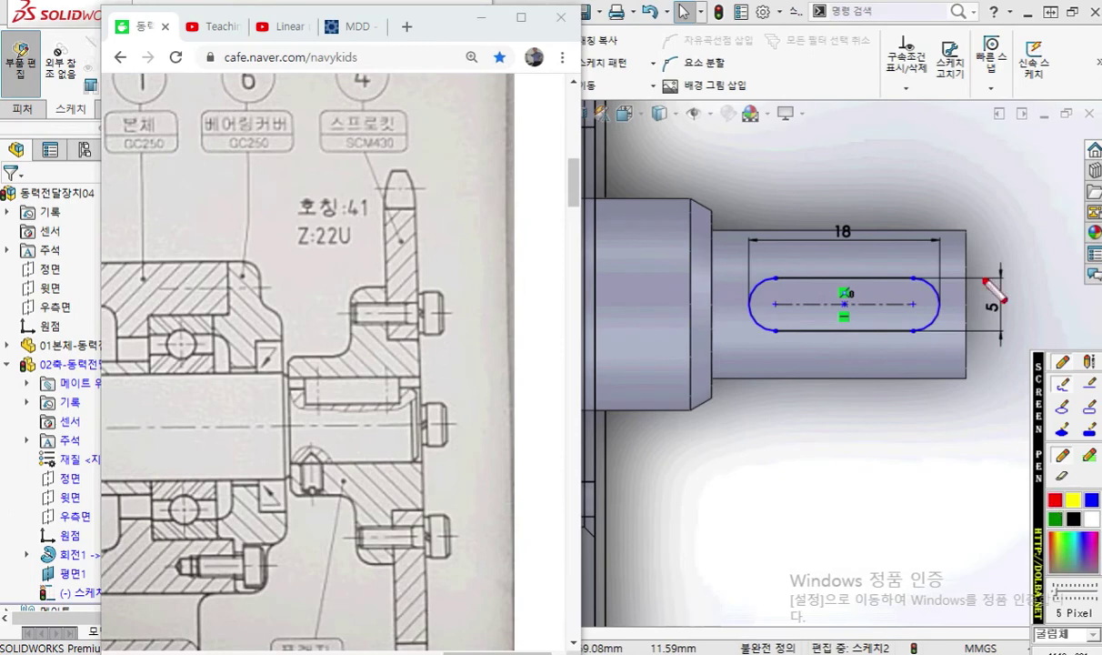
pyautogui.moveTo(966, 217); pyautogui.dragTo(966, 371)
pyautogui.moveTo(939, 193); pyautogui.dragTo(938, 314)
pyautogui.moveTo(906, 215)
pyautogui.mouseDown()
pyautogui.moveTo(991, 223)
pyautogui.moveTo(982, 205)
pyautogui.moveTo(936, 218)
pyautogui.mouseUp()
pyautogui.moveTo(939, 153); pyautogui.dragTo(947, 195)
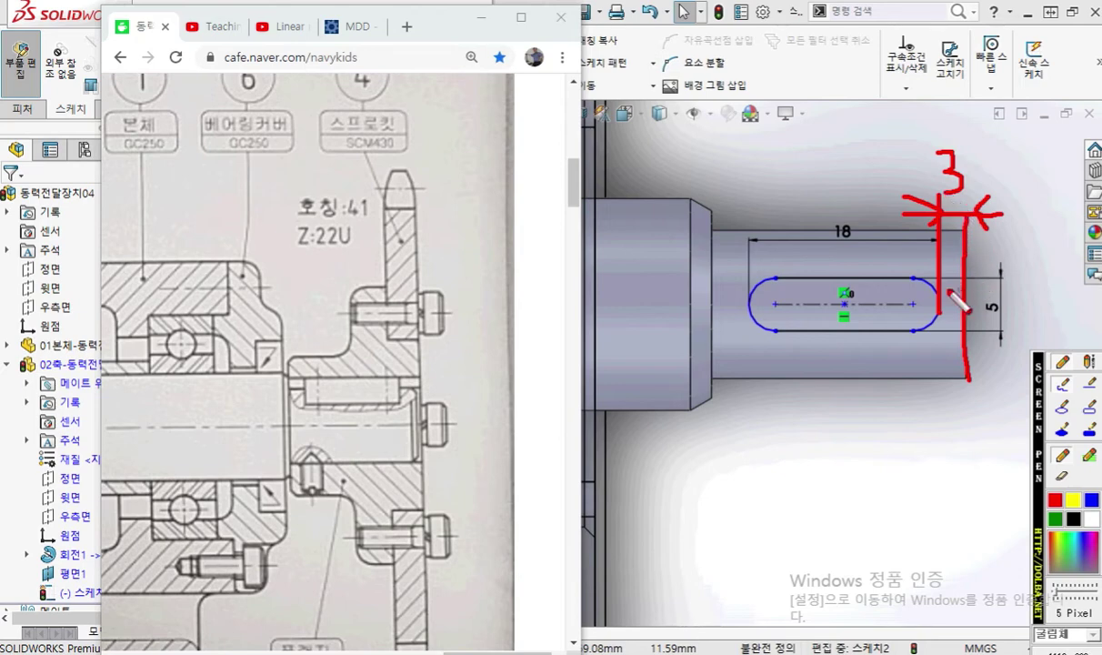
pyautogui.moveTo(907, 276)
pyautogui.mouseDown()
pyautogui.moveTo(935, 298)
pyautogui.moveTo(930, 325)
pyautogui.moveTo(908, 341)
pyautogui.mouseUp()
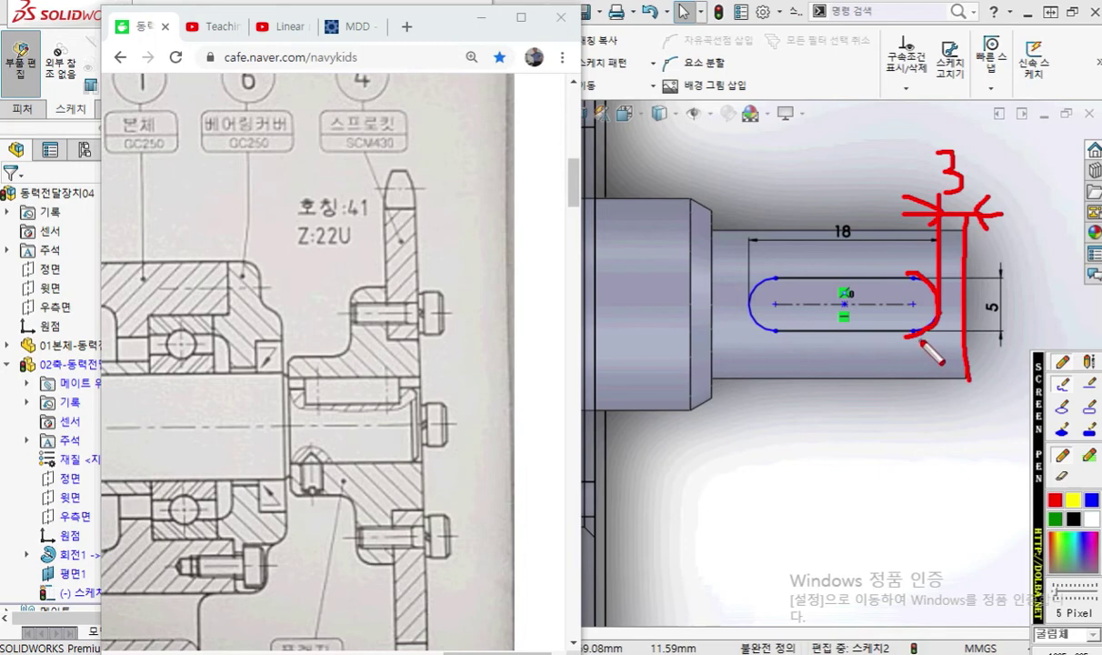
pyautogui.moveTo(858, 359)
pyautogui.mouseDown()
pyautogui.moveTo(901, 384)
pyautogui.moveTo(876, 408)
pyautogui.moveTo(883, 436)
pyautogui.moveTo(894, 413)
pyautogui.moveTo(919, 445)
pyautogui.mouseUp()
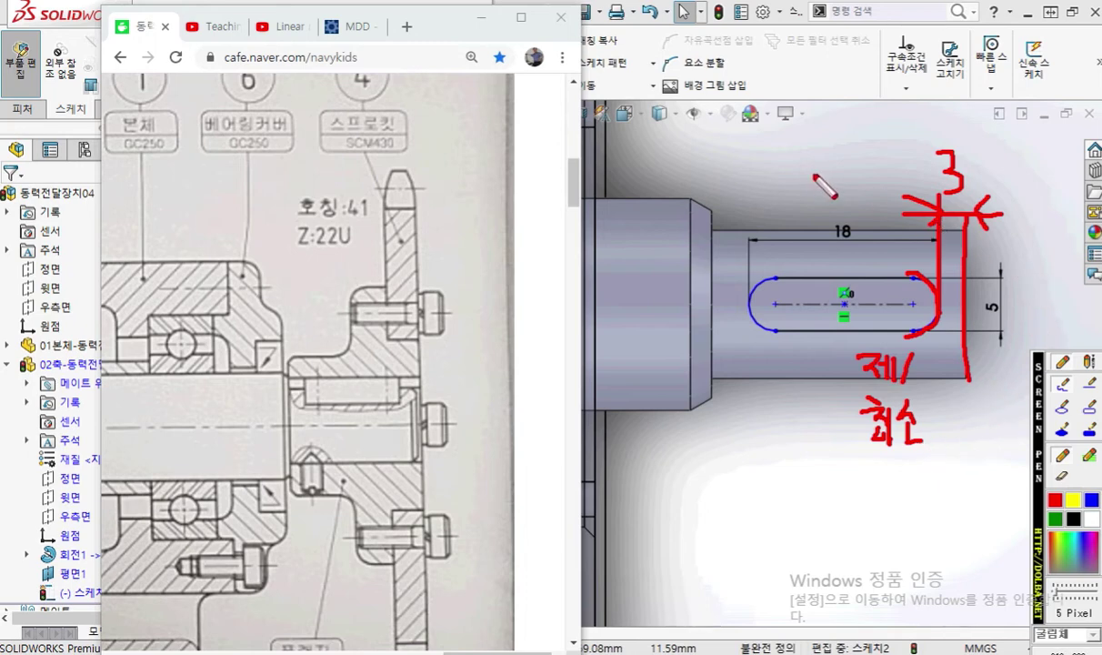
pyautogui.press('Escape')
# Return to SOLIDWORKS and add a Smart Dimension between the shaft's end edge and the slot's nearest end arc
pyautogui.click(855, 161)
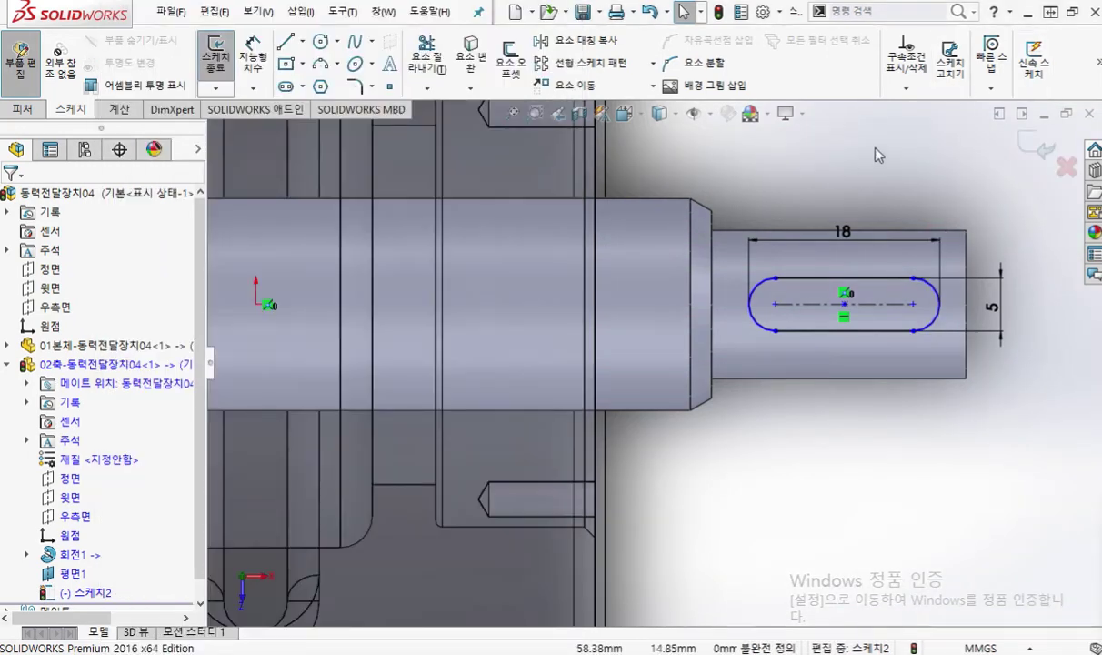
pyautogui.rightClick(627, 153)
pyautogui.click(732, 119)
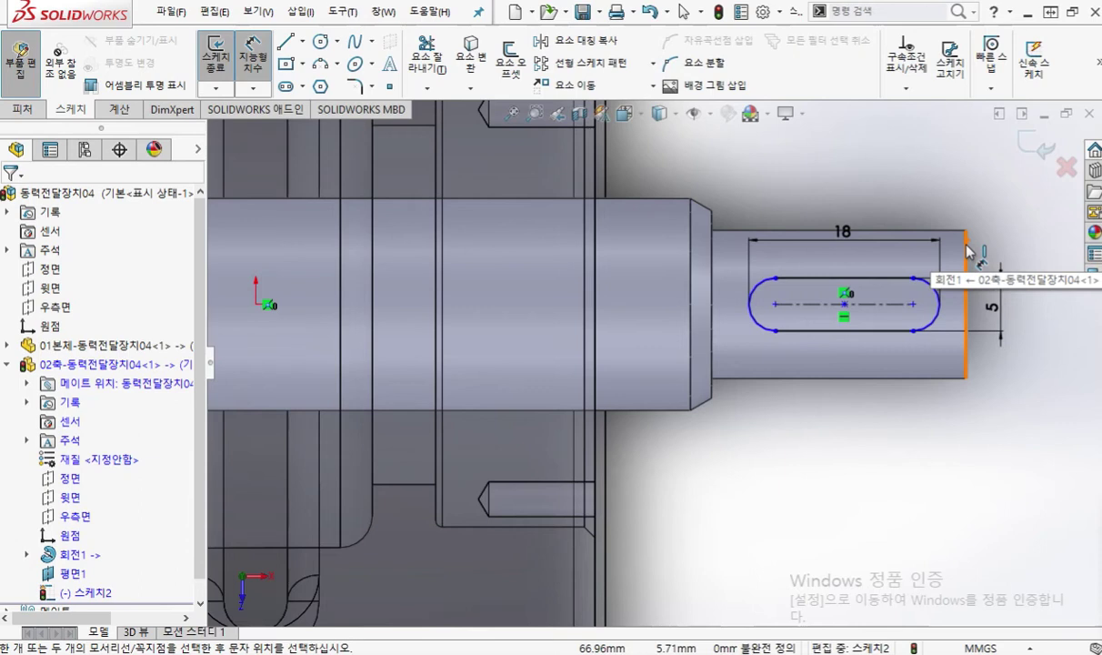
pyautogui.click(966, 254)
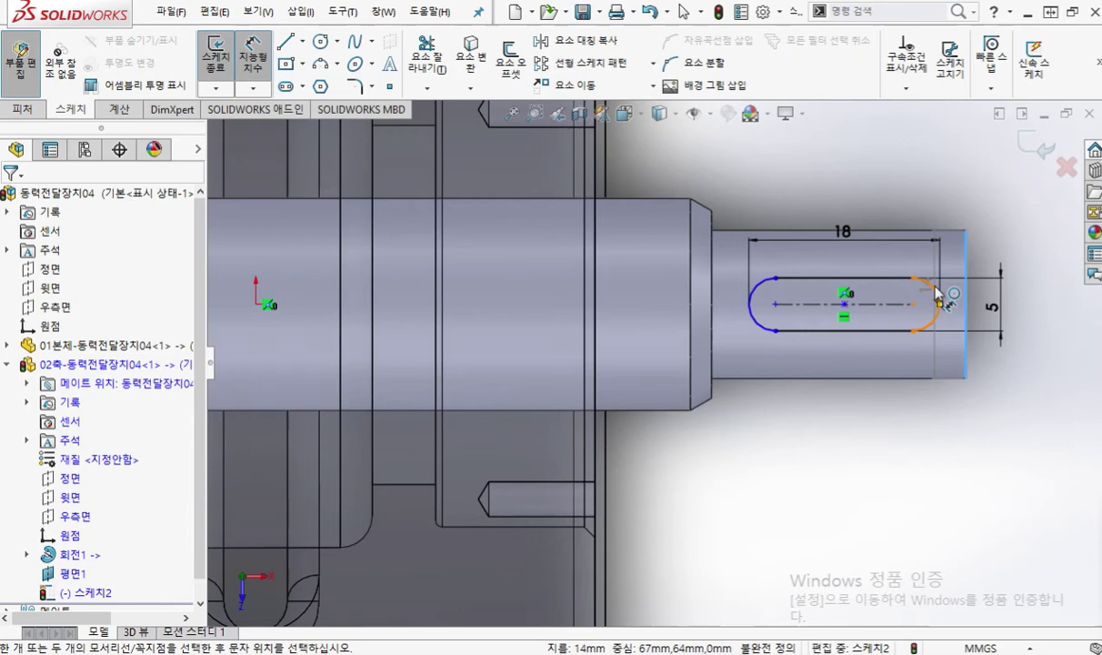
pyautogui.click(938, 298)
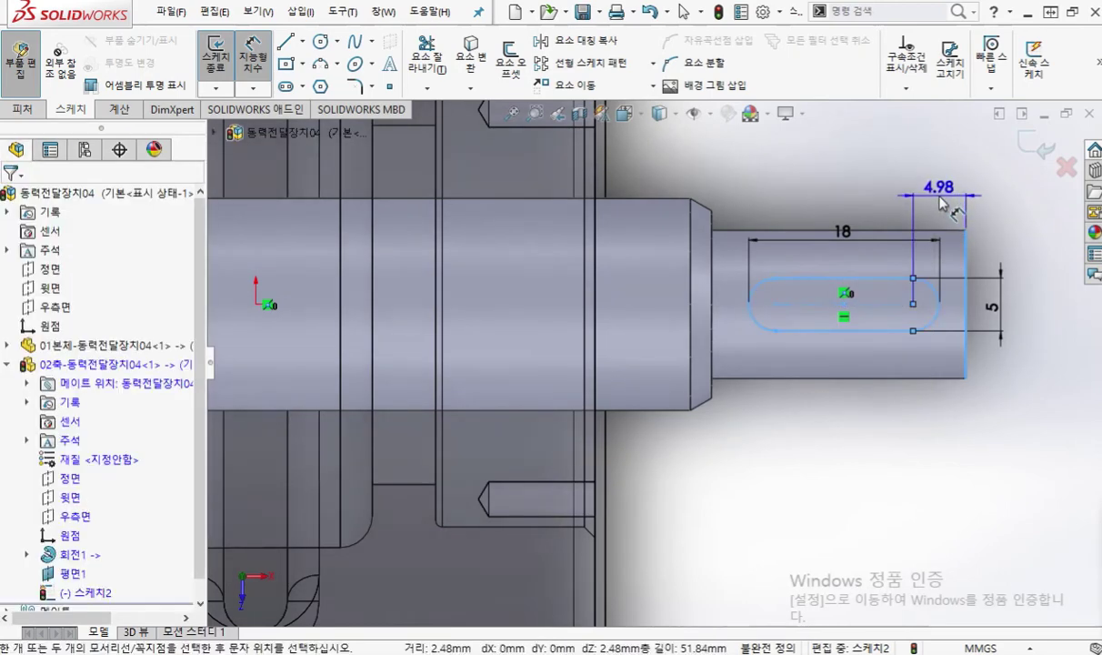
pyautogui.click(956, 212)
pyautogui.press('Return')
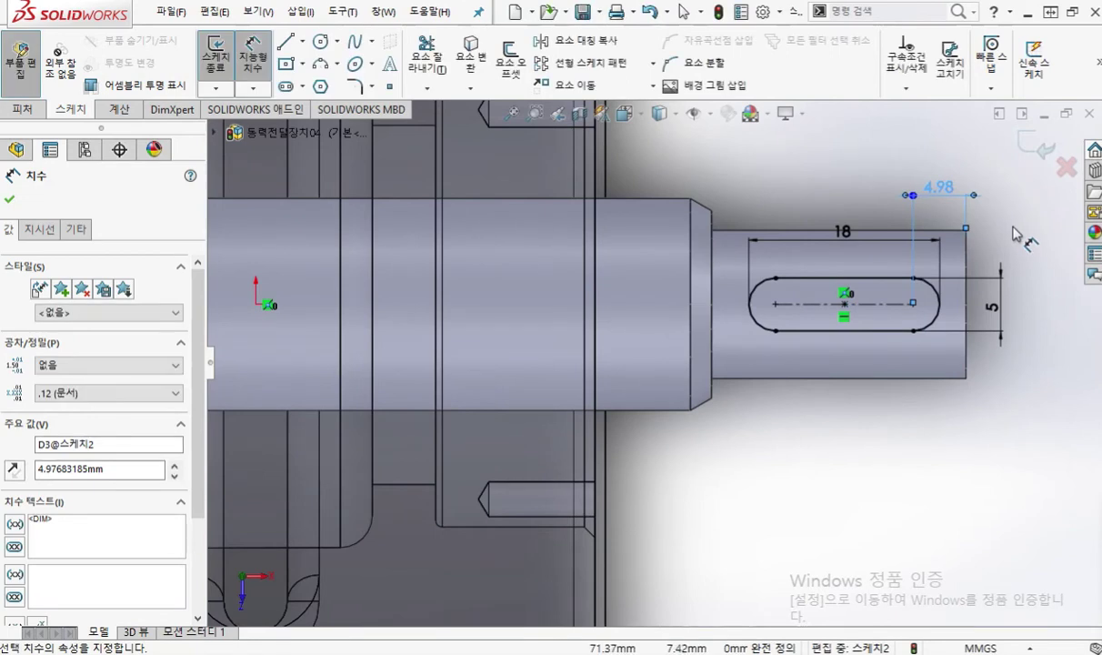
# Set the first arc condition of the new slot position dimension to Minimum (최소)
pyautogui.click(36, 232)
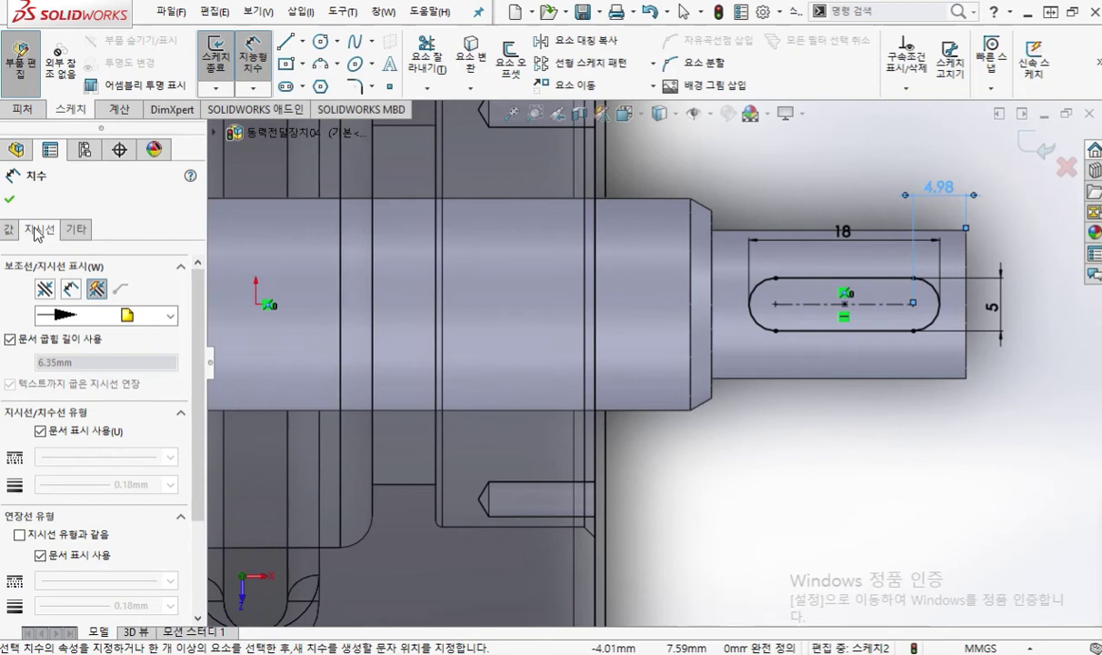
pyautogui.scroll(-3, 167, 464)
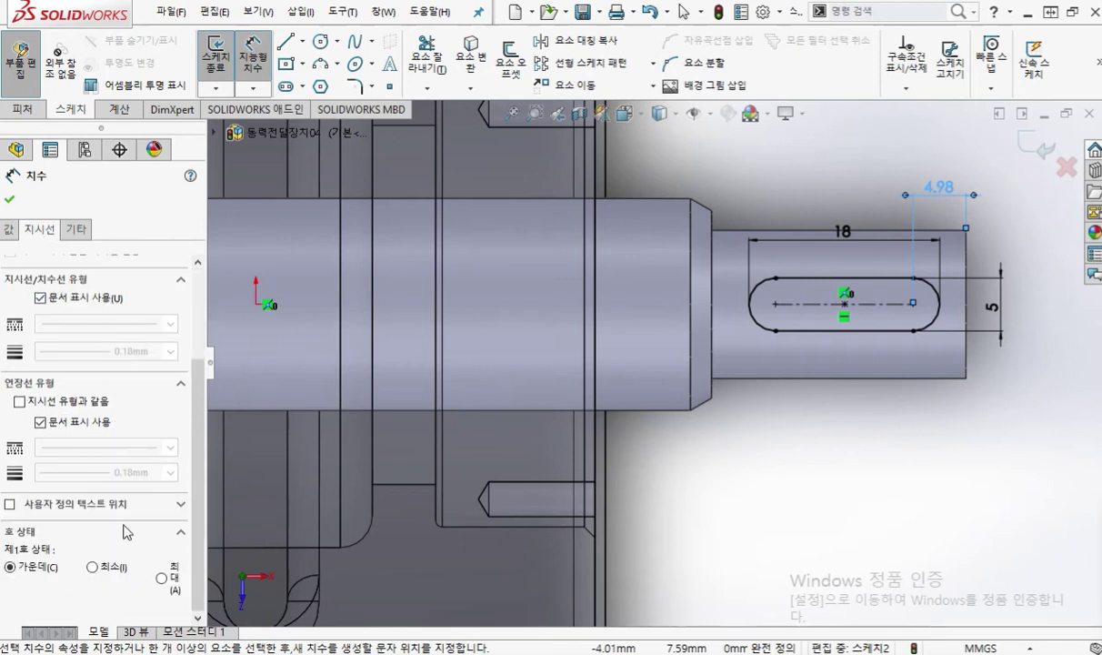
pyautogui.click(93, 568)
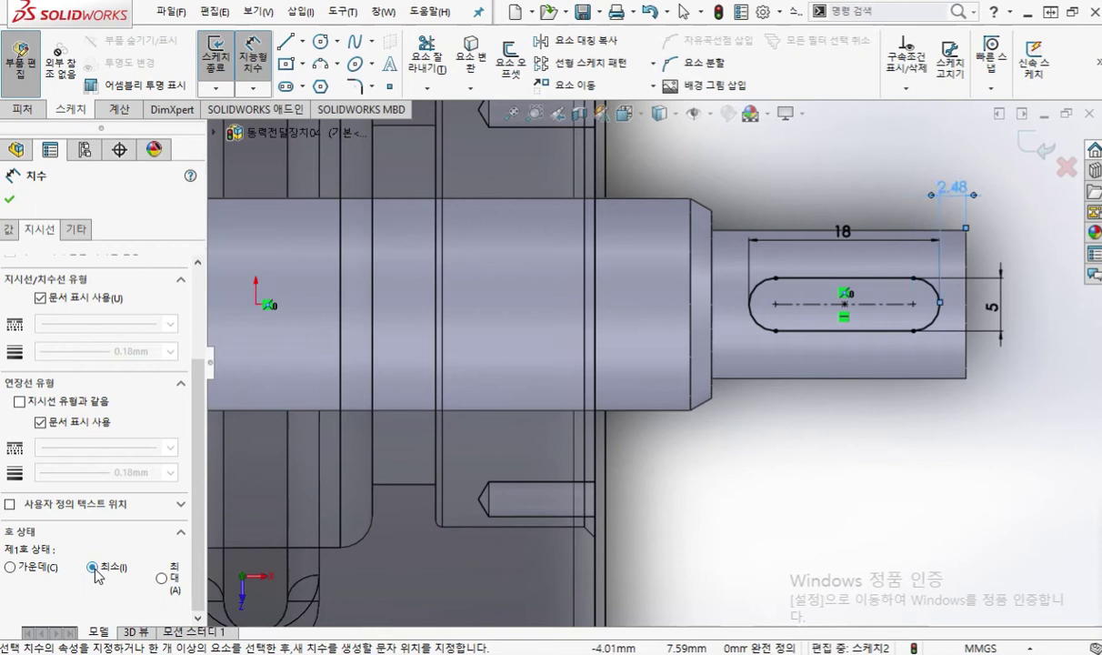
# Circle the leader settings and Minimum arc condition, mark the gap as 3 with the screen pen, and clear the marks
pyautogui.moveTo(126, 559)
pyautogui.mouseDown()
pyautogui.moveTo(88, 532)
pyautogui.moveTo(109, 589)
pyautogui.moveTo(125, 598)
pyautogui.mouseUp()
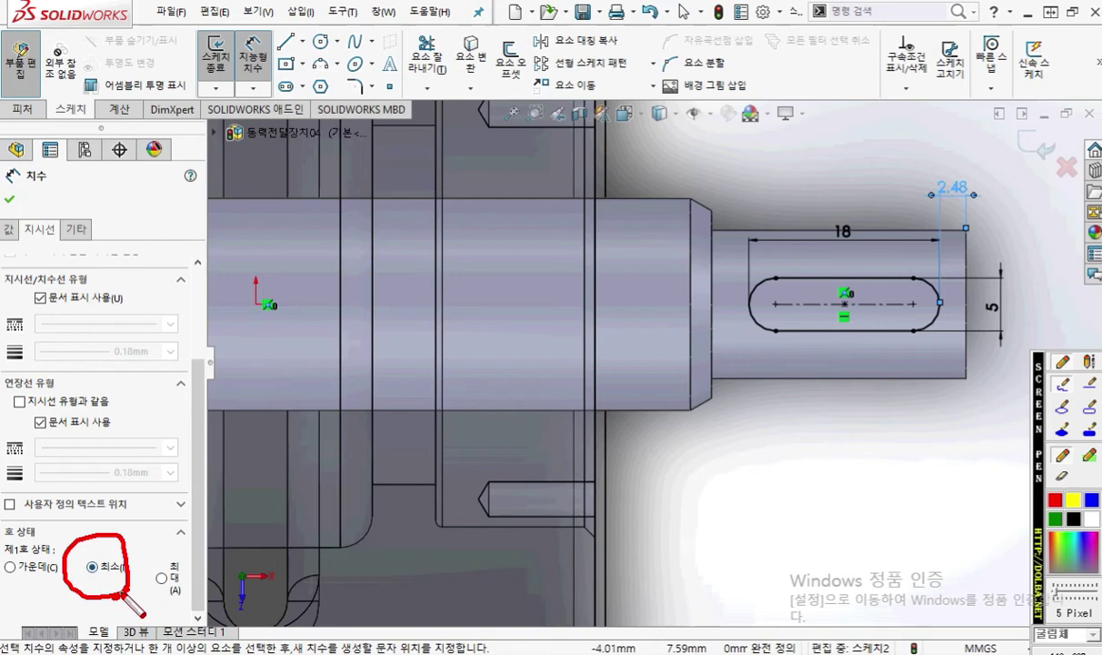
pyautogui.moveTo(56, 209)
pyautogui.mouseDown()
pyautogui.moveTo(32, 237)
pyautogui.moveTo(52, 248)
pyautogui.mouseUp()
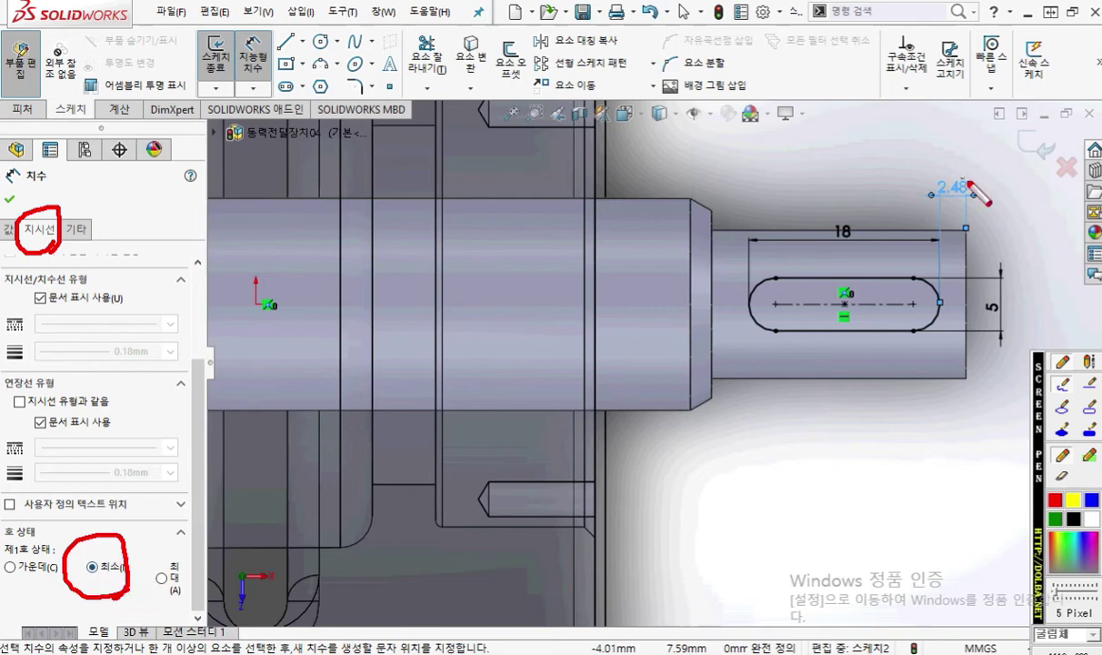
pyautogui.moveTo(939, 195); pyautogui.dragTo(939, 300)
pyautogui.moveTo(968, 260); pyautogui.dragTo(968, 195)
pyautogui.moveTo(926, 143)
pyautogui.mouseDown()
pyautogui.moveTo(950, 162)
pyautogui.moveTo(937, 189)
pyautogui.mouseUp()
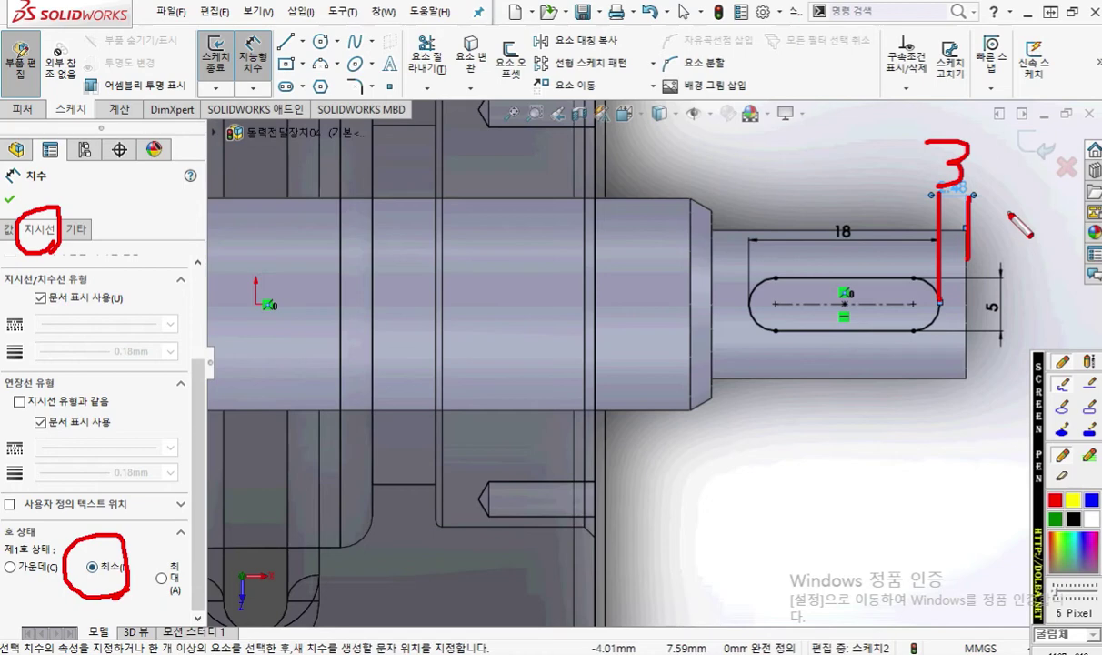
pyautogui.press('Escape')
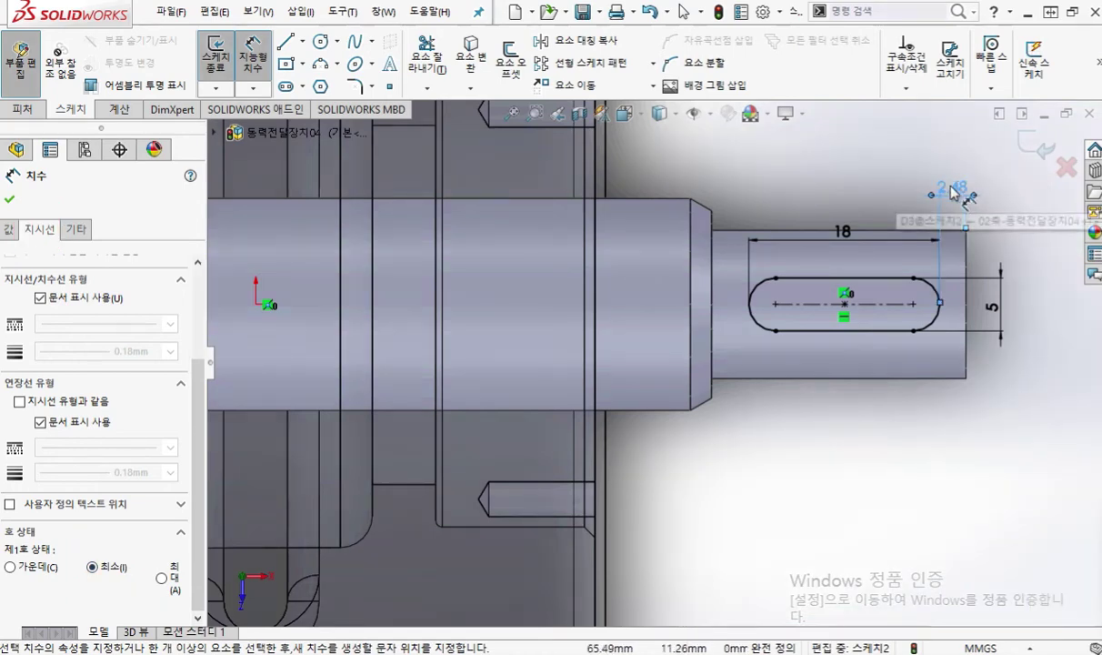
# Set the distance between the slot's end arc and the shaft's end edge to 3 mm
pyautogui.doubleClick(952, 191)
pyautogui.write('3')
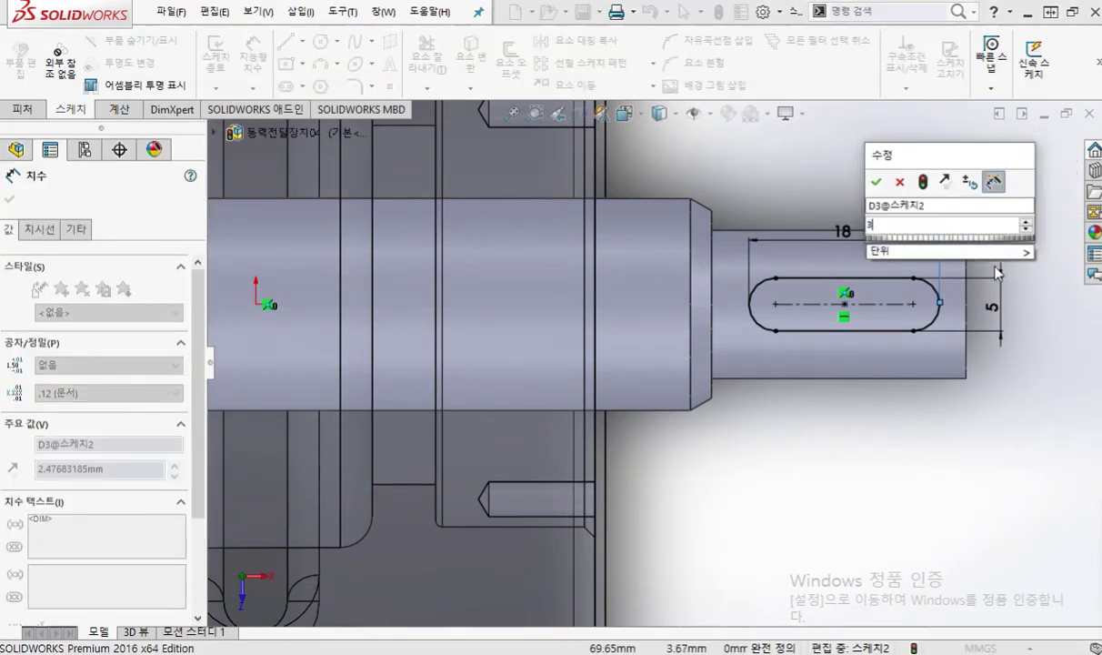
pyautogui.press('Return')
pyautogui.click(982, 479)
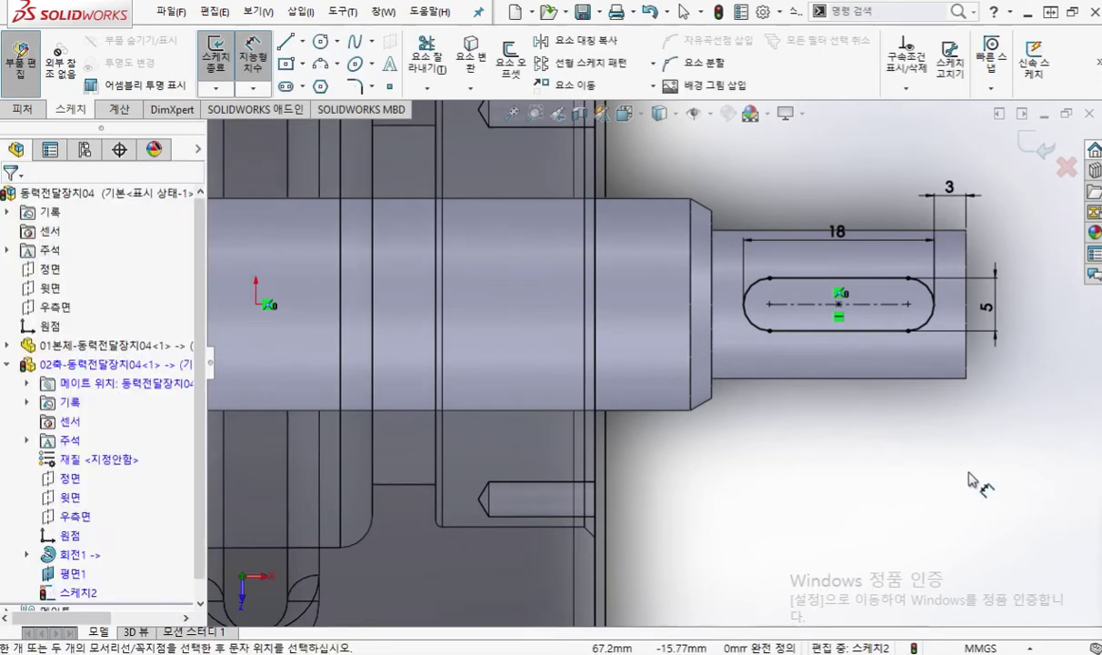
# Replace the slot's position dimension with a 3 mm one from the shaft's end edge to the end arc's quadrant point
pyautogui.click(949, 193)
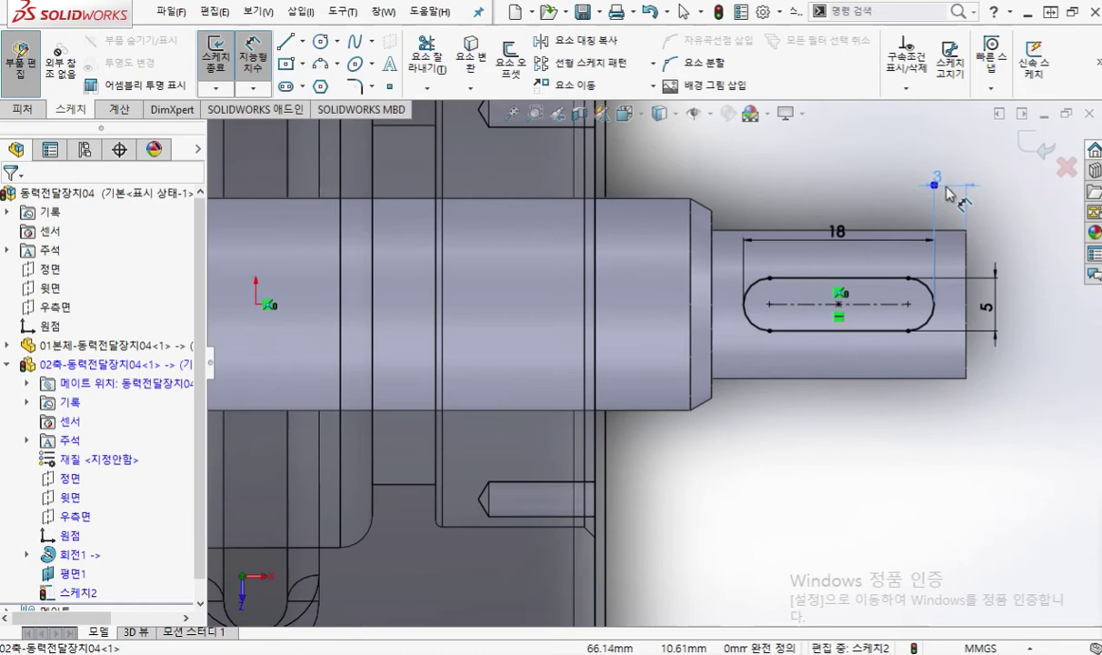
pyautogui.press('Delete')
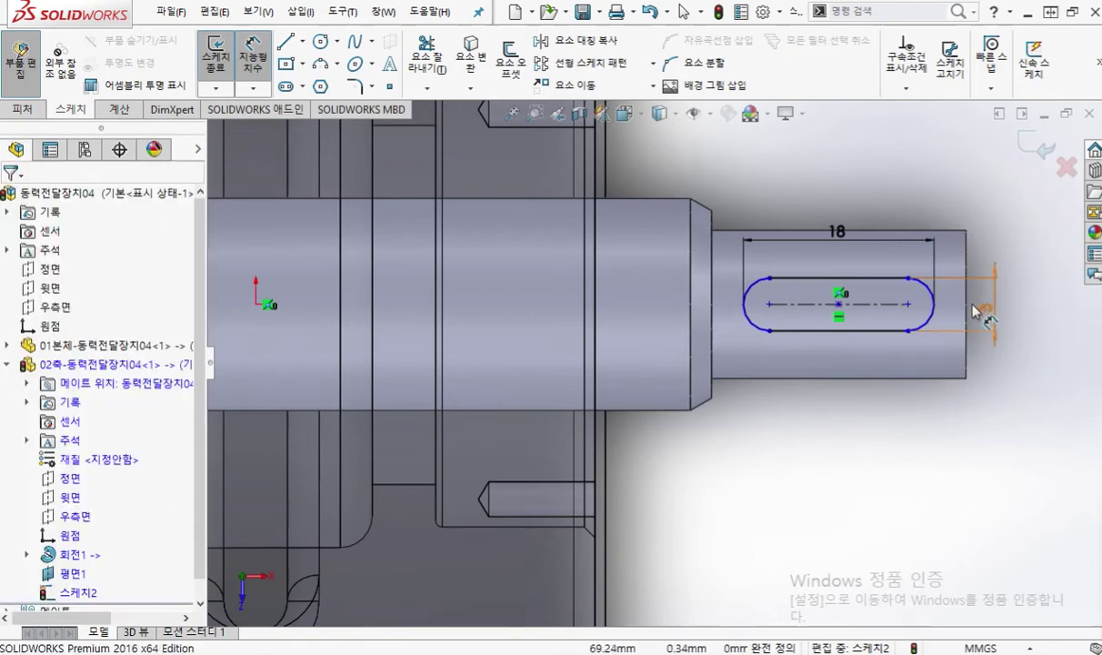
pyautogui.click(980, 312)
pyautogui.scroll(-1, 934, 307)
pyautogui.scroll(-3, 918, 307)
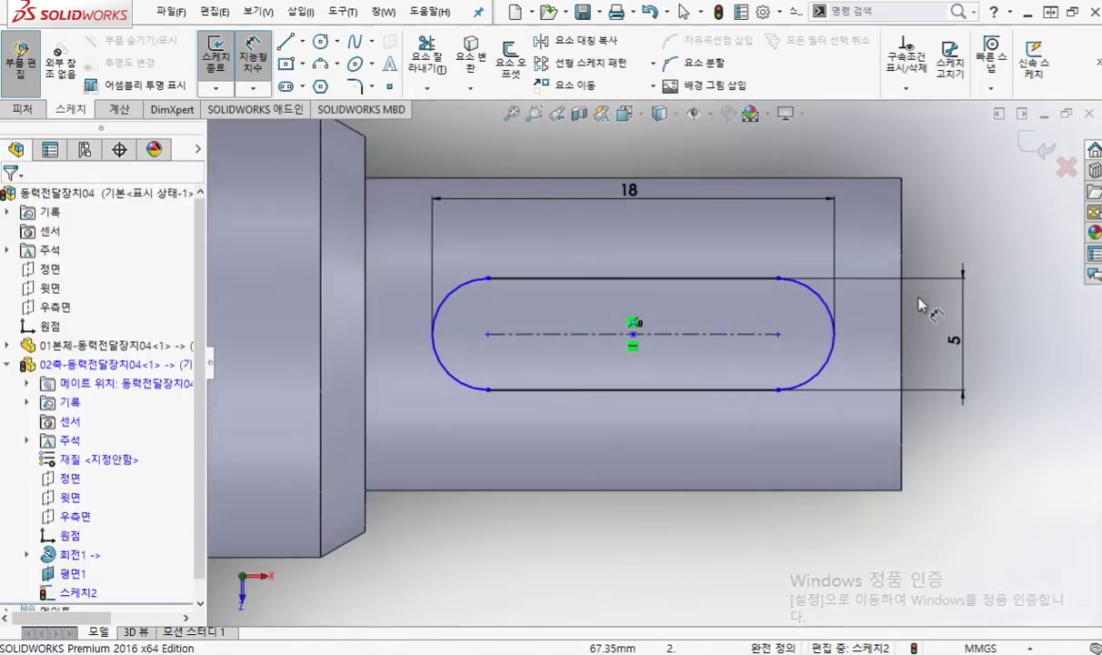
pyautogui.click(903, 233)
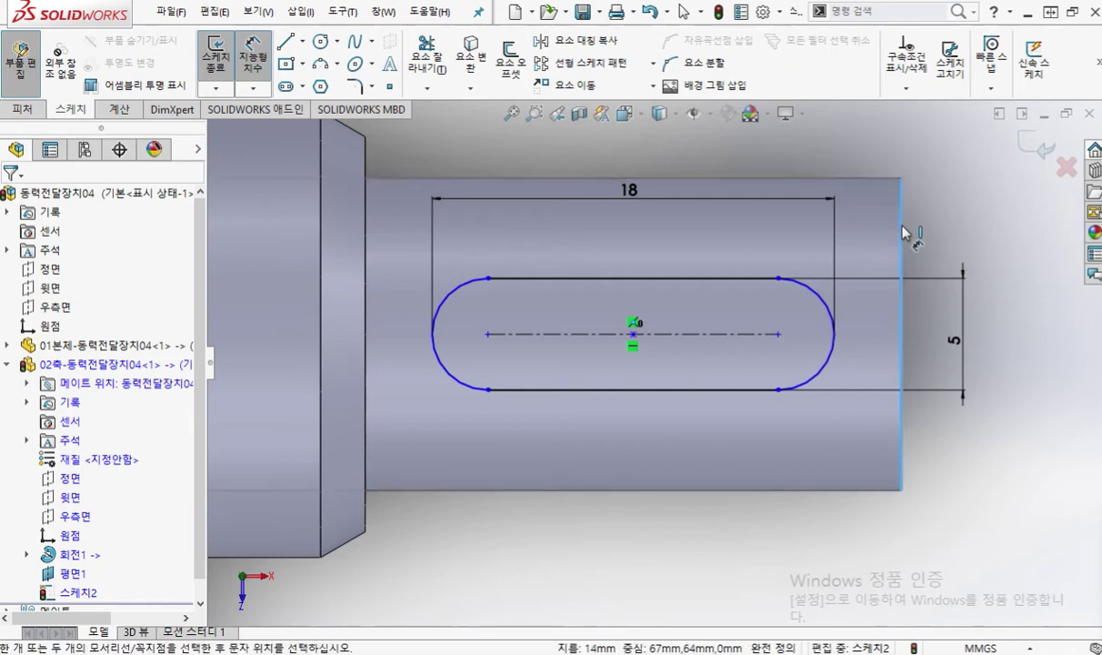
pyautogui.click(835, 337)
pyautogui.click(876, 148)
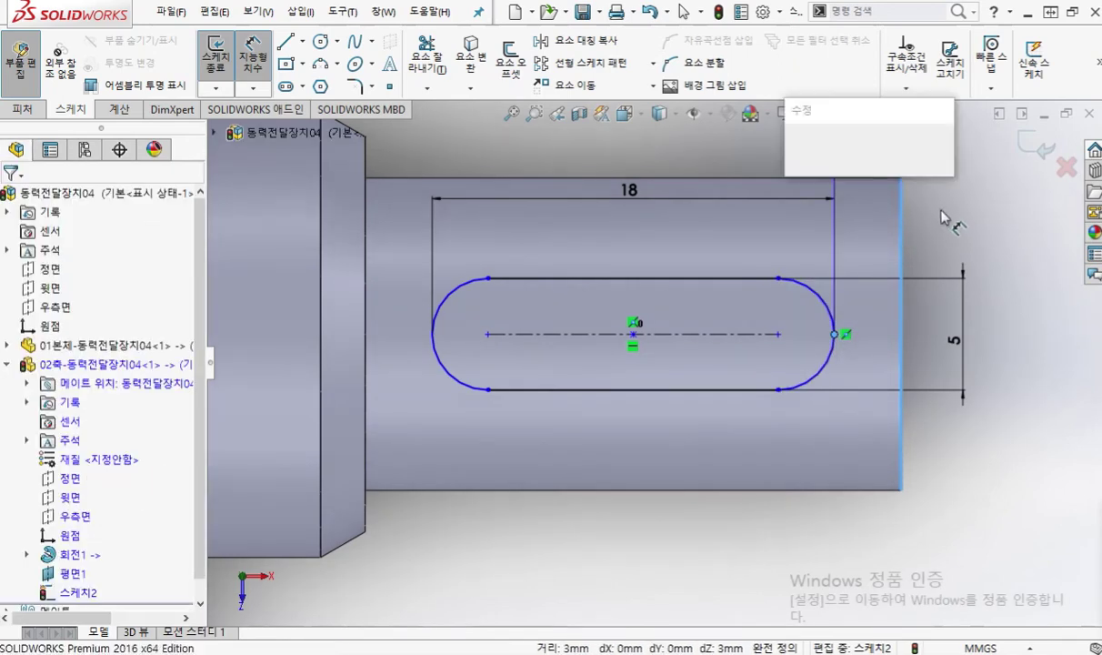
pyautogui.press('Return')
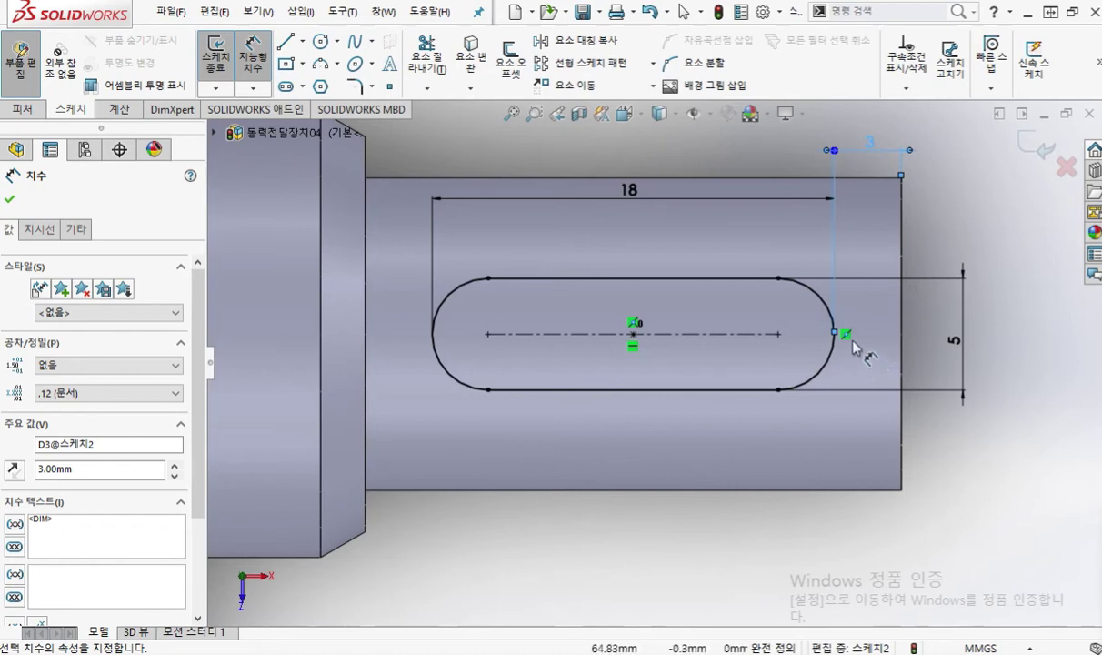
# Mark the slot's end arc and circle its quadrant point in red with the screen pen
pyautogui.press('F12')
pyautogui.moveTo(847, 336)
pyautogui.mouseDown()
pyautogui.moveTo(814, 286)
pyautogui.moveTo(832, 316)
pyautogui.moveTo(791, 404)
pyautogui.mouseUp()
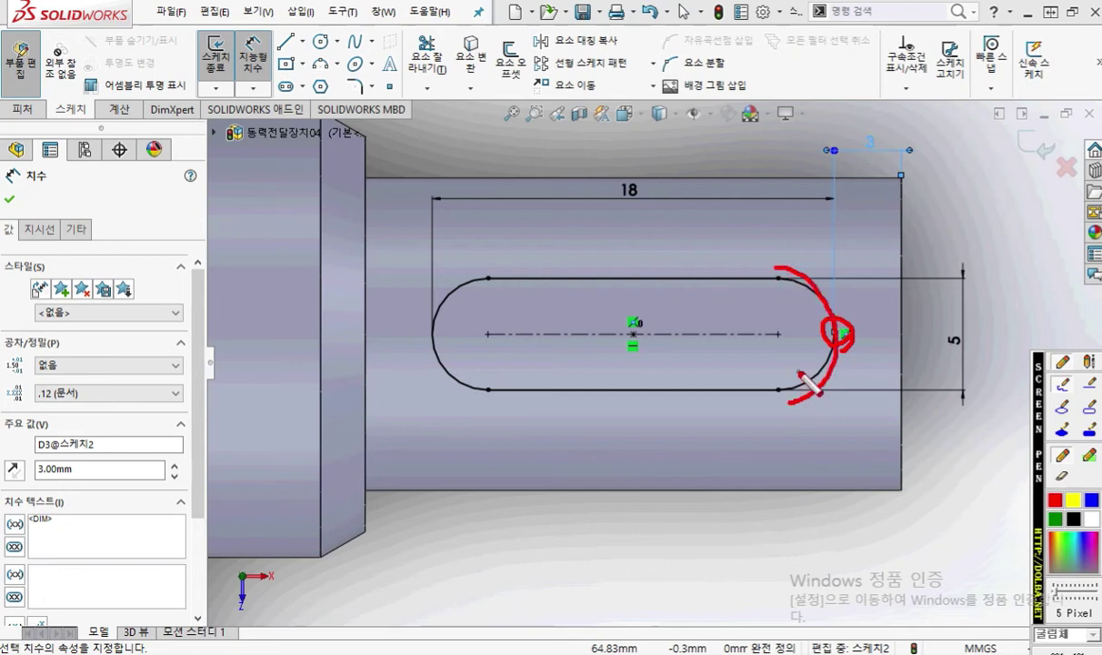
# Clear the red marks, annotate the slot sketch with a downward arrow and t1=3 using the screen pen, and clear that annotation
pyautogui.press('Escape')
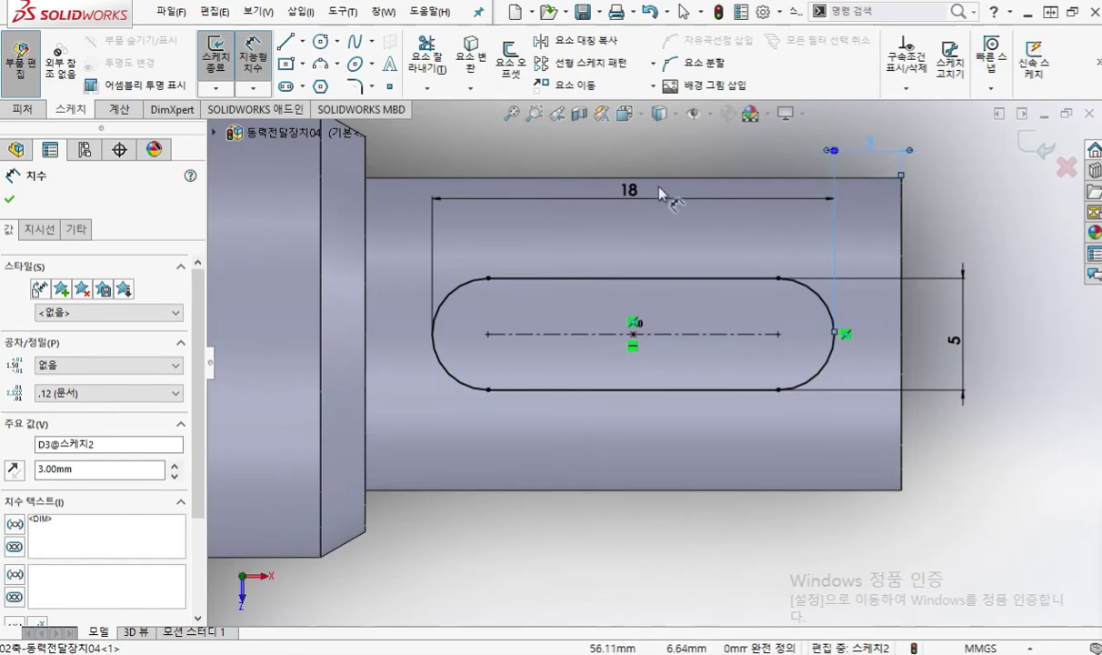
pyautogui.click(835, 334)
pyautogui.click(637, 164)
pyautogui.press('Escape')
pyautogui.moveTo(728, 364); pyautogui.dragTo(701, 233, button='middle')
pyautogui.press('d')
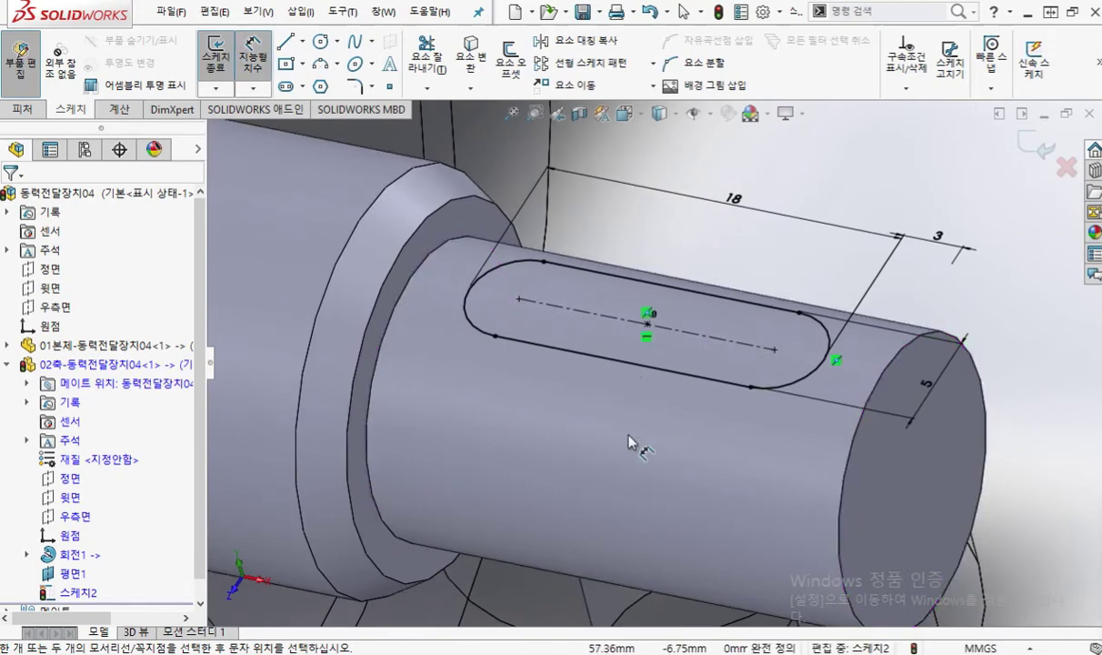
pyautogui.press('F12')
pyautogui.moveTo(582, 351)
pyautogui.mouseDown()
pyautogui.moveTo(604, 420)
pyautogui.moveTo(617, 398)
pyautogui.mouseUp()
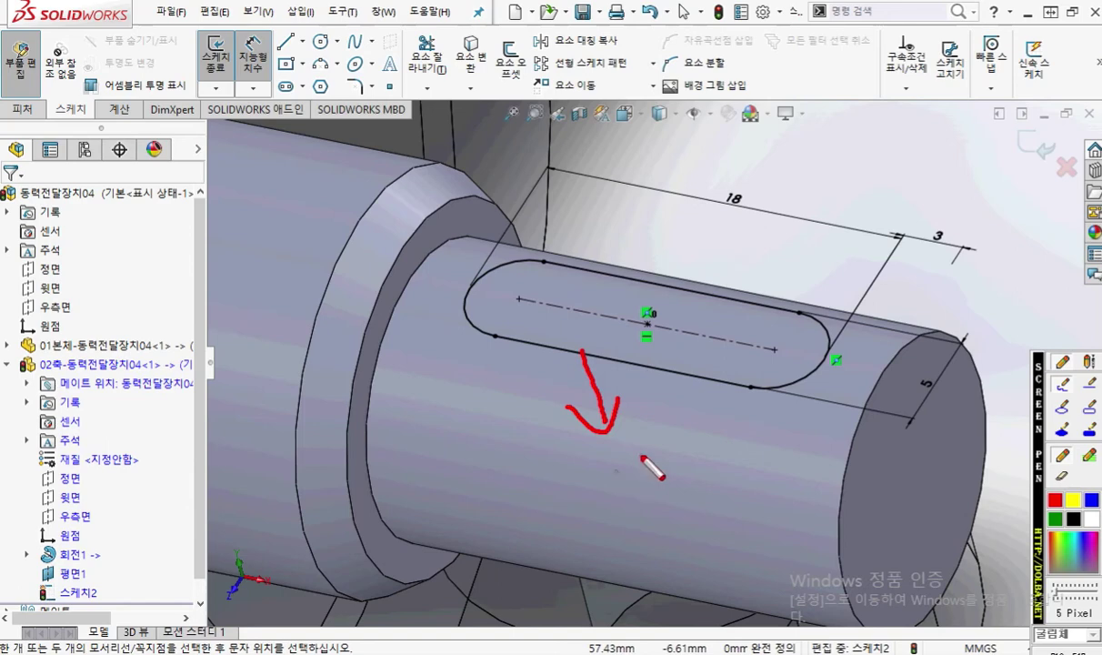
pyautogui.moveTo(662, 420)
pyautogui.mouseDown()
pyautogui.moveTo(697, 420)
pyautogui.moveTo(680, 429)
pyautogui.moveTo(706, 440)
pyautogui.moveTo(756, 421)
pyautogui.moveTo(757, 435)
pyautogui.moveTo(799, 437)
pyautogui.moveTo(785, 460)
pyautogui.mouseUp()
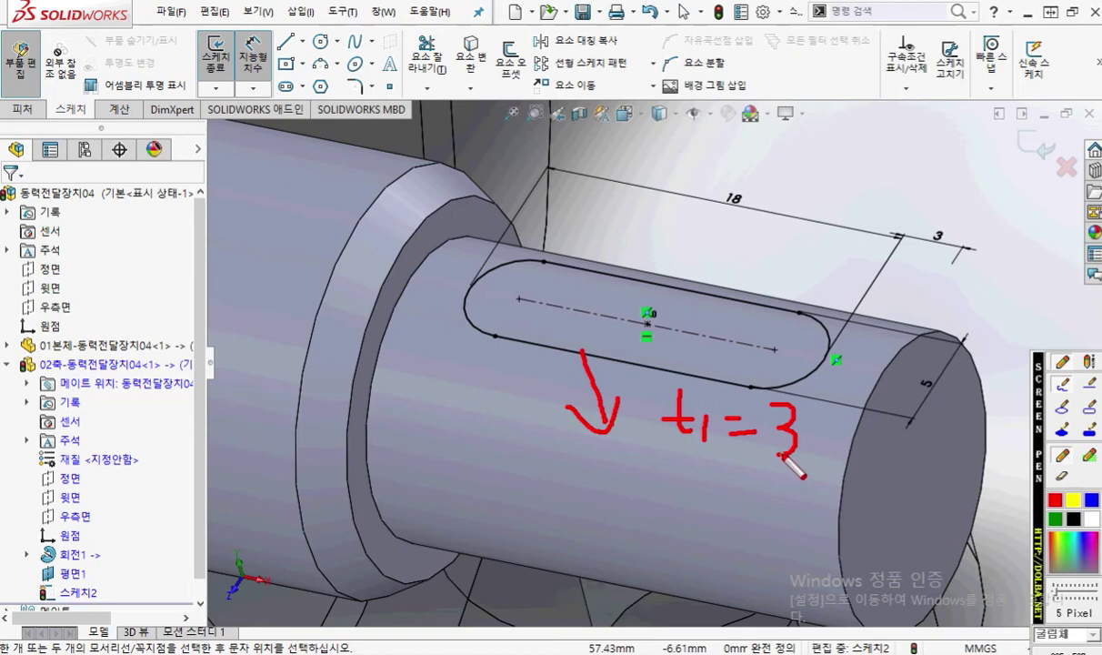
pyautogui.press('Escape')
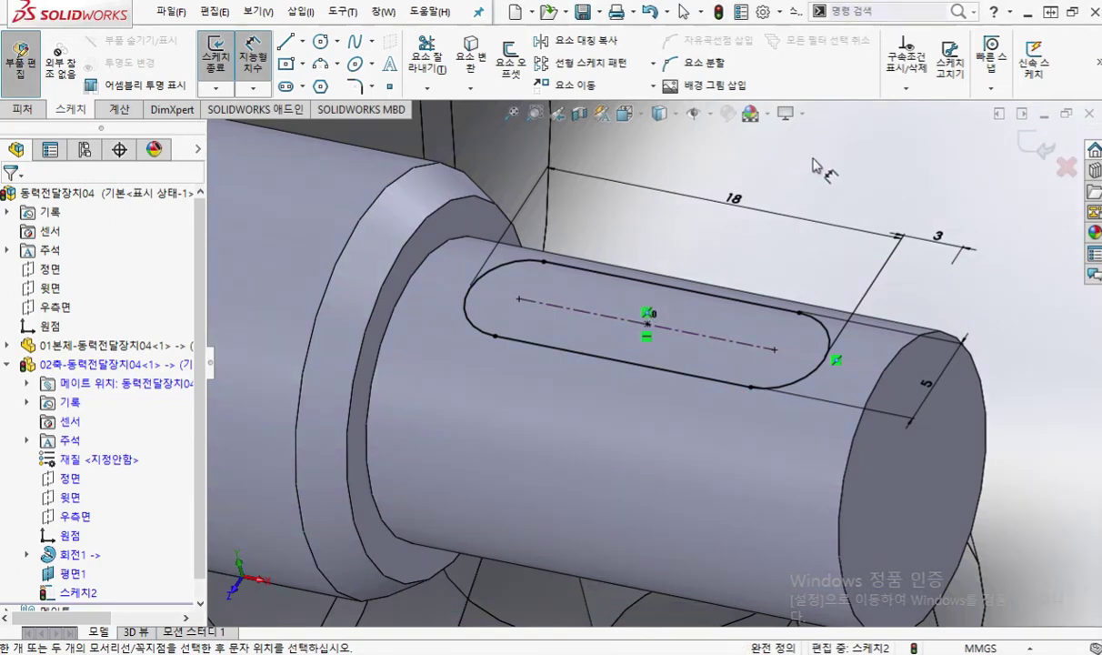
# Cut-extrude the slot profile into the shaft with a blind depth of 3 mm
pyautogui.press('s')
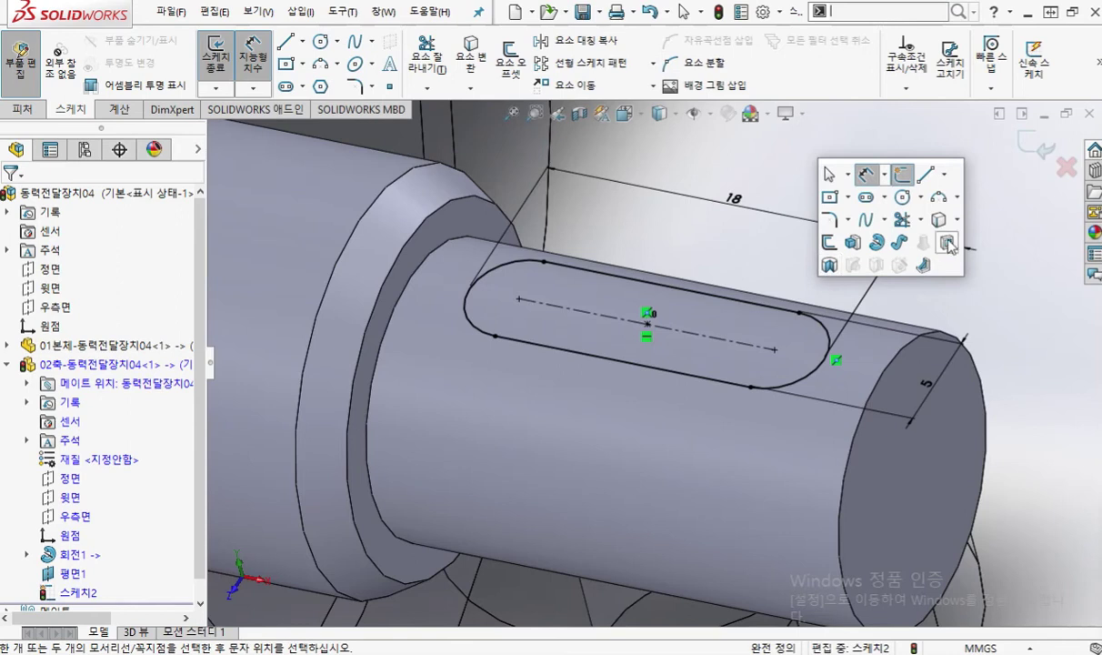
pyautogui.click(948, 243)
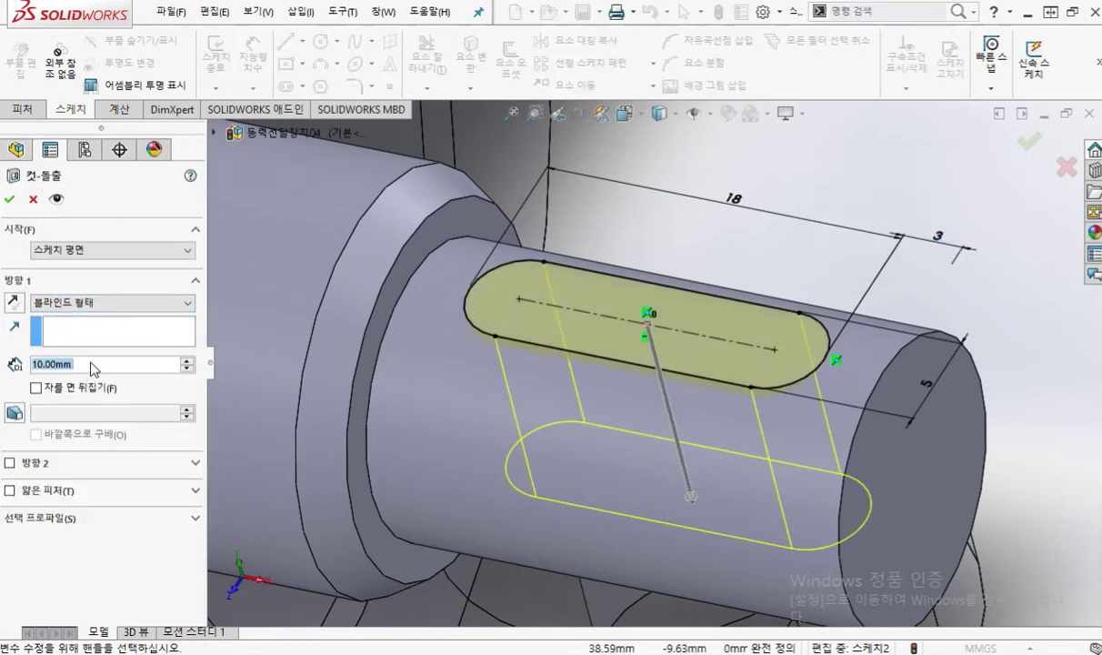
pyautogui.write('3')
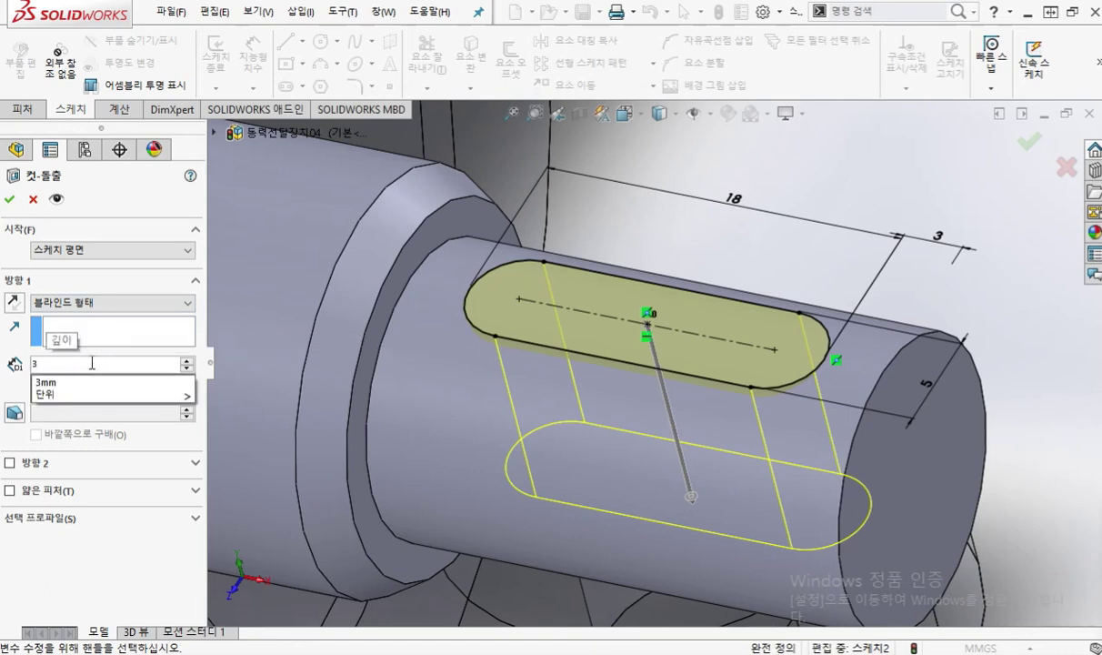
pyautogui.press('Return')
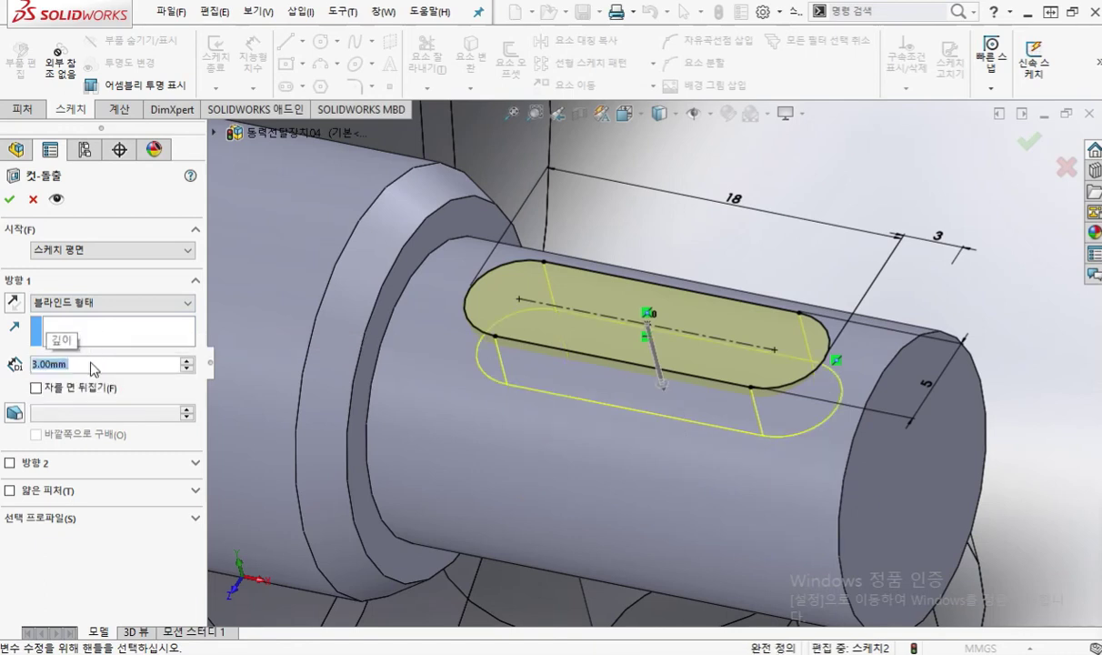
pyautogui.press('Return')
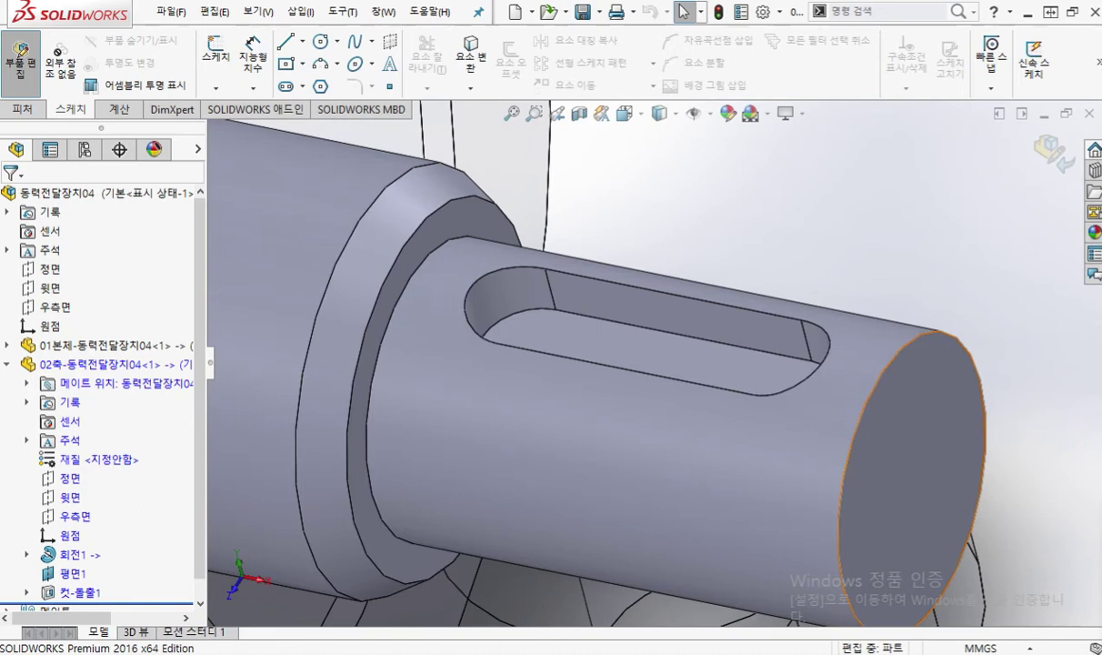
# Switch to the assembly drawing in the browser, outline the set screw's tip in red, and handwrite 점 beside a funnel-shaped outline
pyautogui.hotkey('alt', 'Tab')
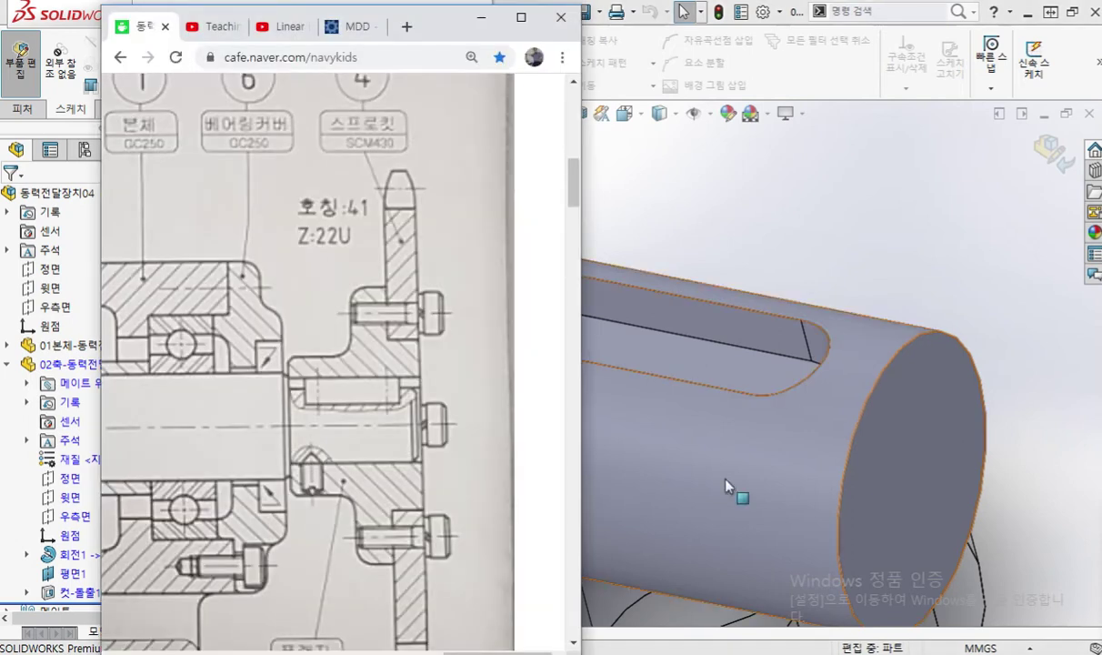
pyautogui.moveTo(298, 467)
pyautogui.mouseDown()
pyautogui.moveTo(312, 445)
pyautogui.moveTo(326, 459)
pyautogui.mouseUp()
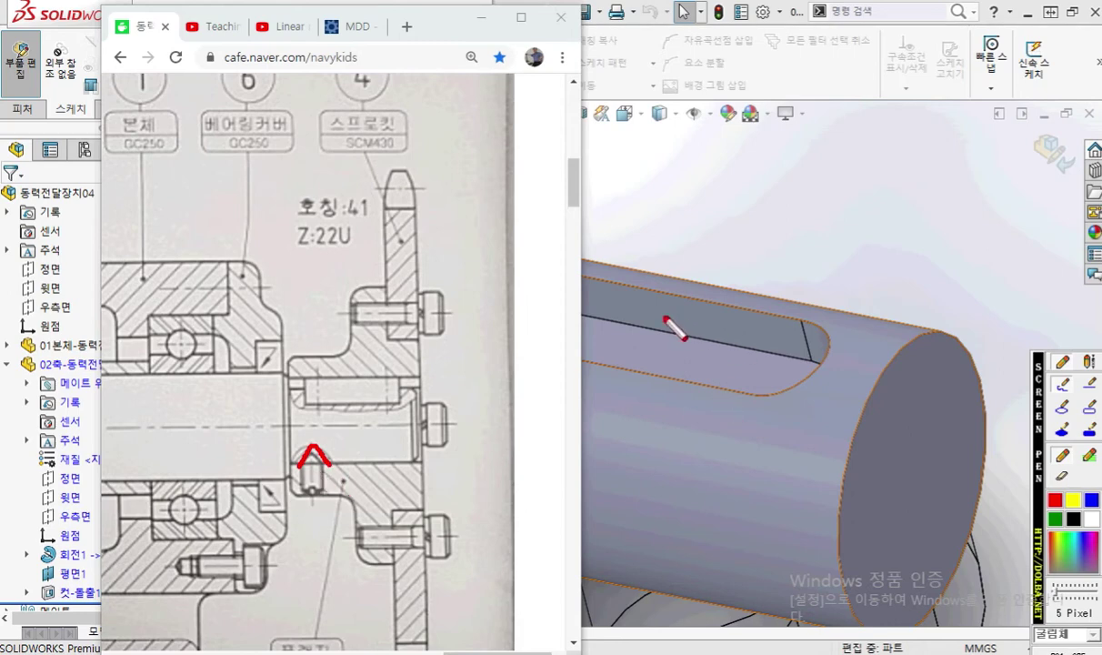
pyautogui.moveTo(414, 221)
pyautogui.mouseDown()
pyautogui.moveTo(846, 339)
pyautogui.moveTo(864, 550)
pyautogui.moveTo(383, 499)
pyautogui.mouseUp()
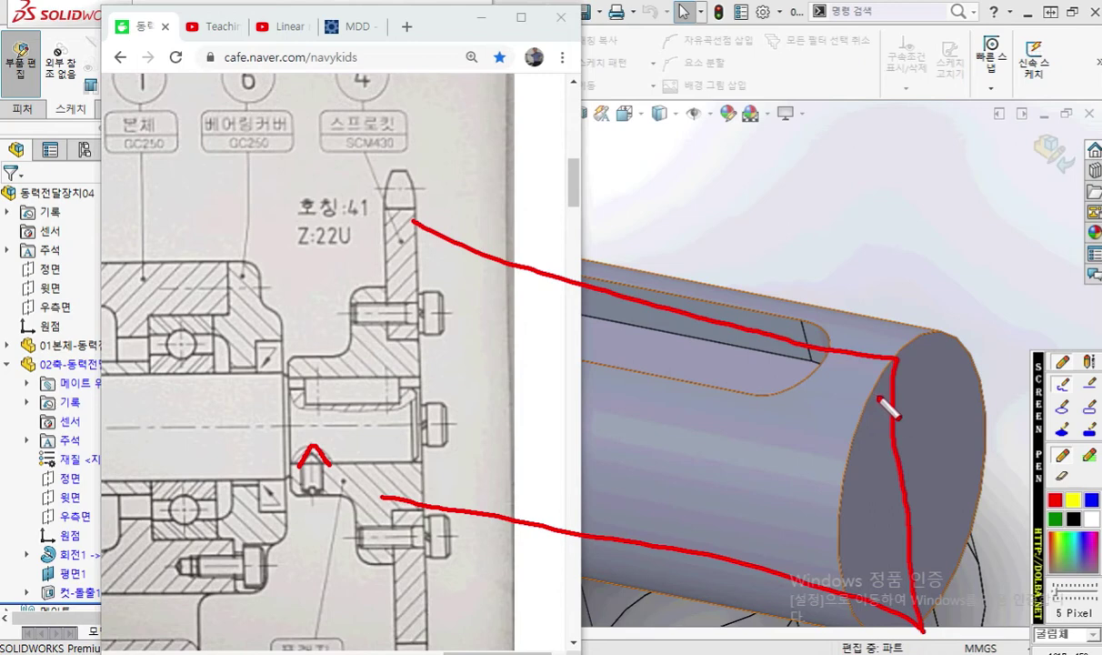
pyautogui.moveTo(833, 386)
pyautogui.mouseDown()
pyautogui.moveTo(880, 406)
pyautogui.moveTo(871, 428)
pyautogui.moveTo(885, 447)
pyautogui.mouseUp()
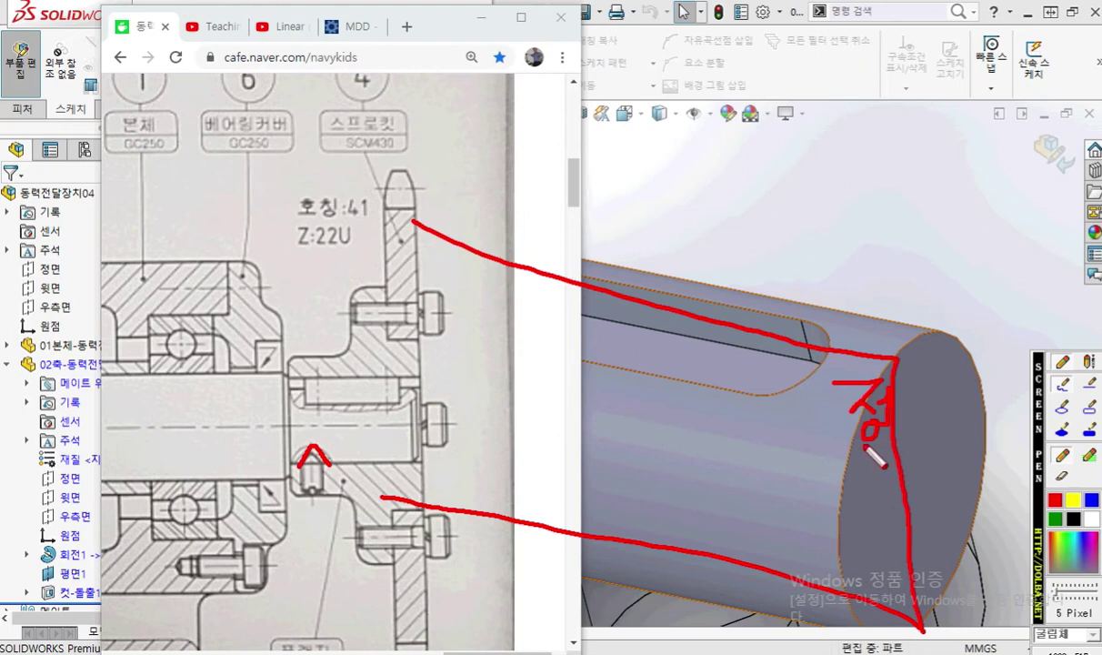
# Draw a red dash-dot axis with the screen pen, adding a green triangle and a rotation arrow around it
pyautogui.moveTo(614, 393); pyautogui.dragTo(615, 459)
pyautogui.click(616, 474)
pyautogui.moveTo(619, 500); pyautogui.dragTo(620, 611)
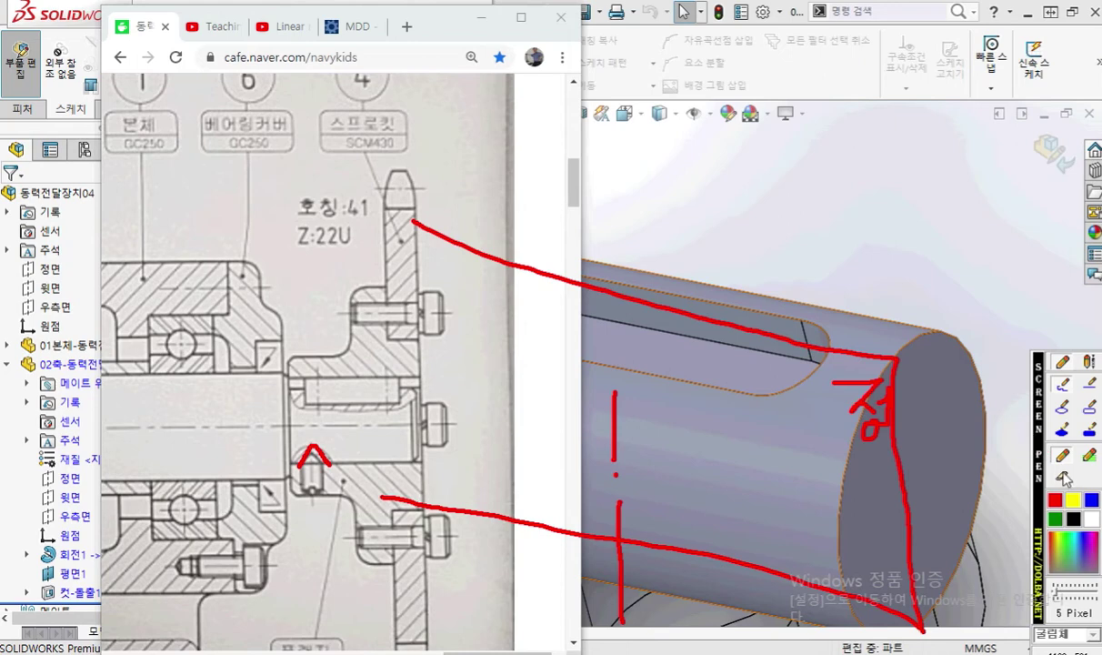
pyautogui.click(1055, 520)
pyautogui.moveTo(589, 462)
pyautogui.mouseDown()
pyautogui.moveTo(604, 442)
pyautogui.moveTo(546, 517)
pyautogui.moveTo(602, 521)
pyautogui.moveTo(602, 443)
pyautogui.moveTo(589, 516)
pyautogui.moveTo(651, 487)
pyautogui.moveTo(666, 465)
pyautogui.mouseUp()
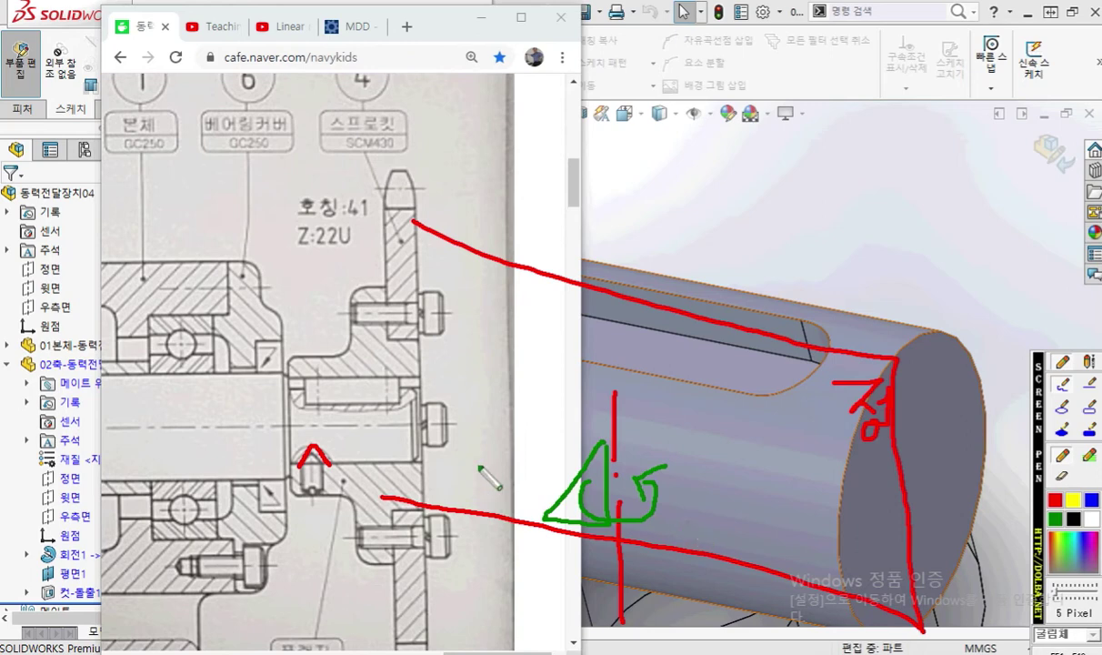
# Mark the set screw's width on the drawing in green and write Ø4 on a dimension line under the green triangle
pyautogui.moveTo(299, 469)
pyautogui.mouseDown()
pyautogui.moveTo(298, 496)
pyautogui.moveTo(340, 510)
pyautogui.moveTo(285, 520)
pyautogui.moveTo(339, 522)
pyautogui.mouseUp()
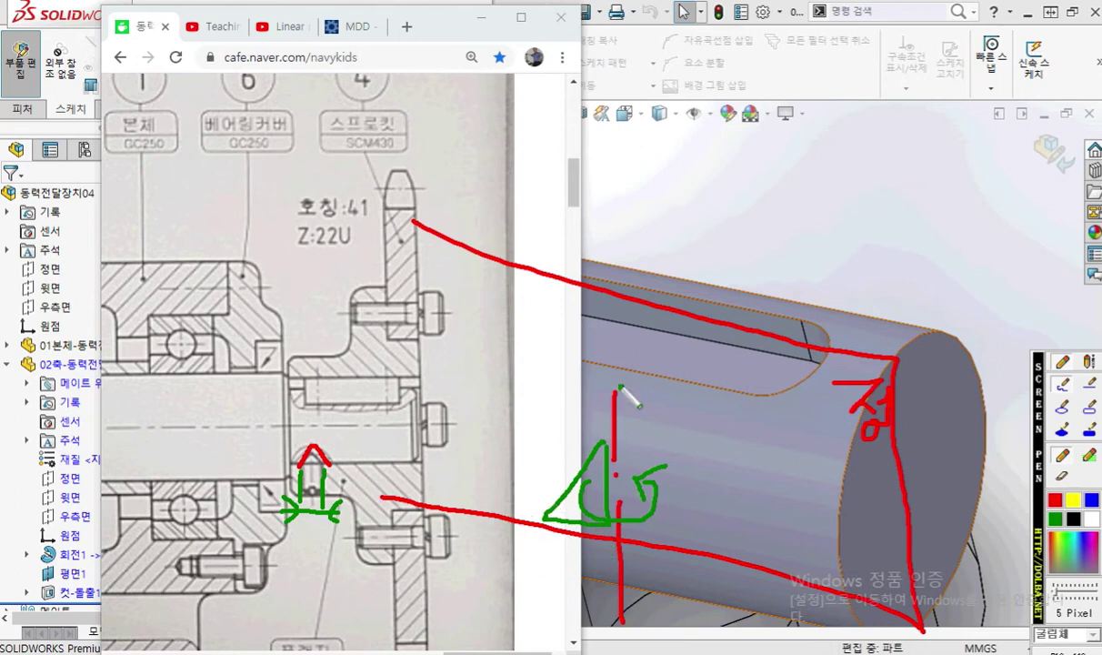
pyautogui.moveTo(543, 543)
pyautogui.mouseDown()
pyautogui.moveTo(544, 595)
pyautogui.moveTo(695, 591)
pyautogui.moveTo(683, 574)
pyautogui.mouseUp()
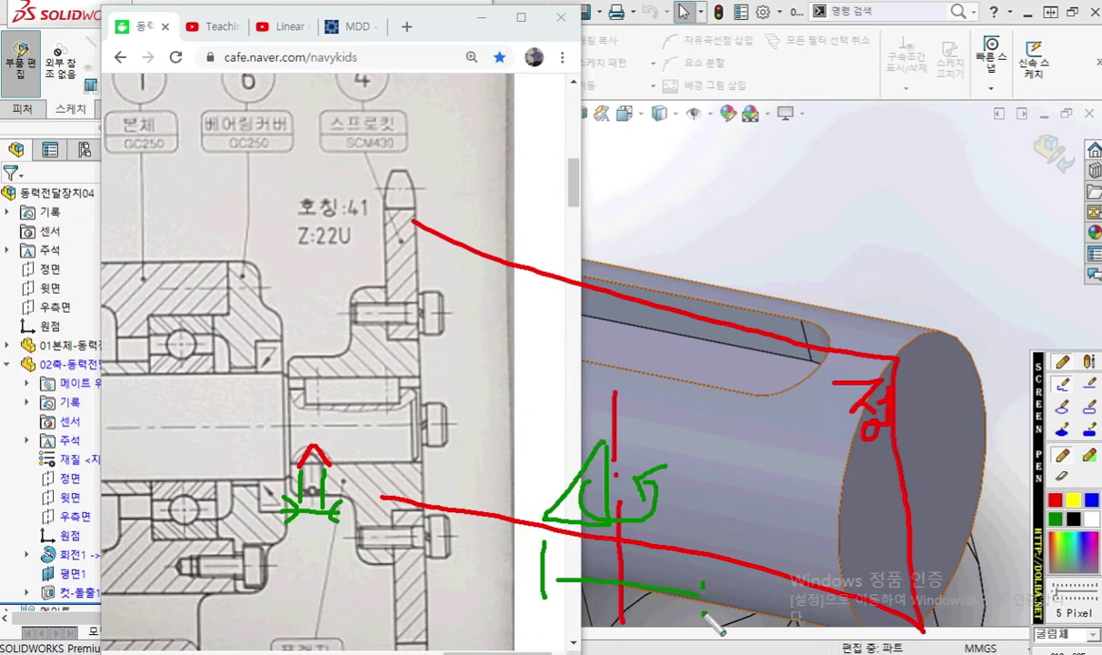
pyautogui.moveTo(569, 566); pyautogui.dragTo(569, 593)
pyautogui.moveTo(607, 548)
pyautogui.mouseDown()
pyautogui.moveTo(600, 567)
pyautogui.moveTo(554, 572)
pyautogui.moveTo(592, 571)
pyautogui.mouseUp()
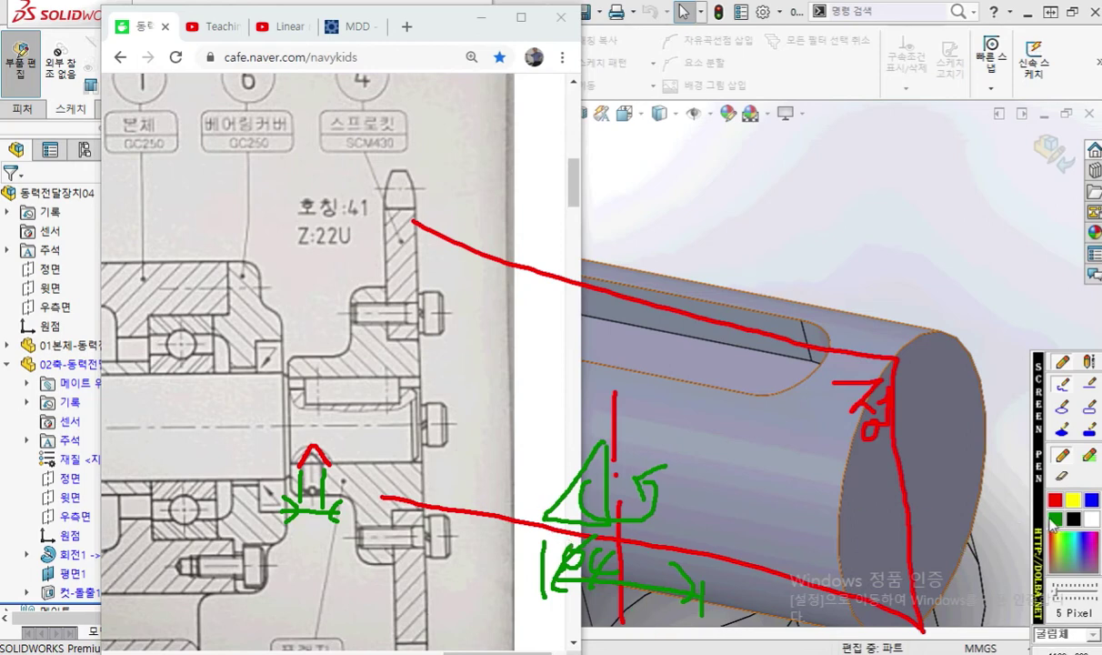
# Draw a larger red dash-dot axis with a blue right triangle against it using the screen pen
pyautogui.click(1057, 500)
pyautogui.moveTo(815, 38); pyautogui.dragTo(818, 134)
pyautogui.click(813, 169)
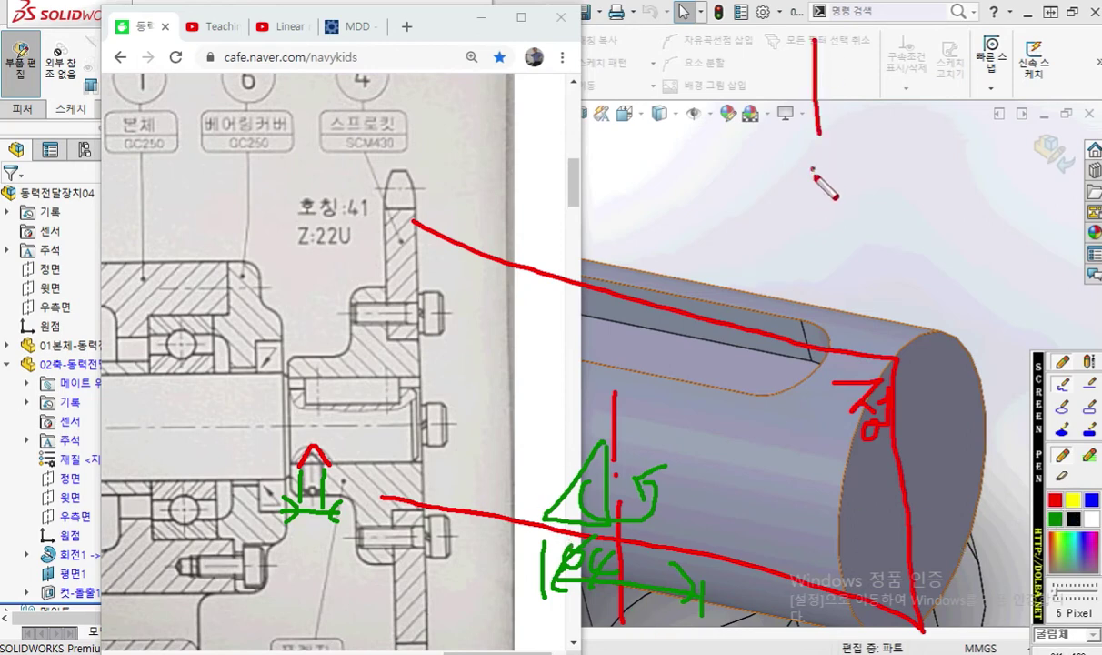
pyautogui.moveTo(812, 209); pyautogui.dragTo(809, 282)
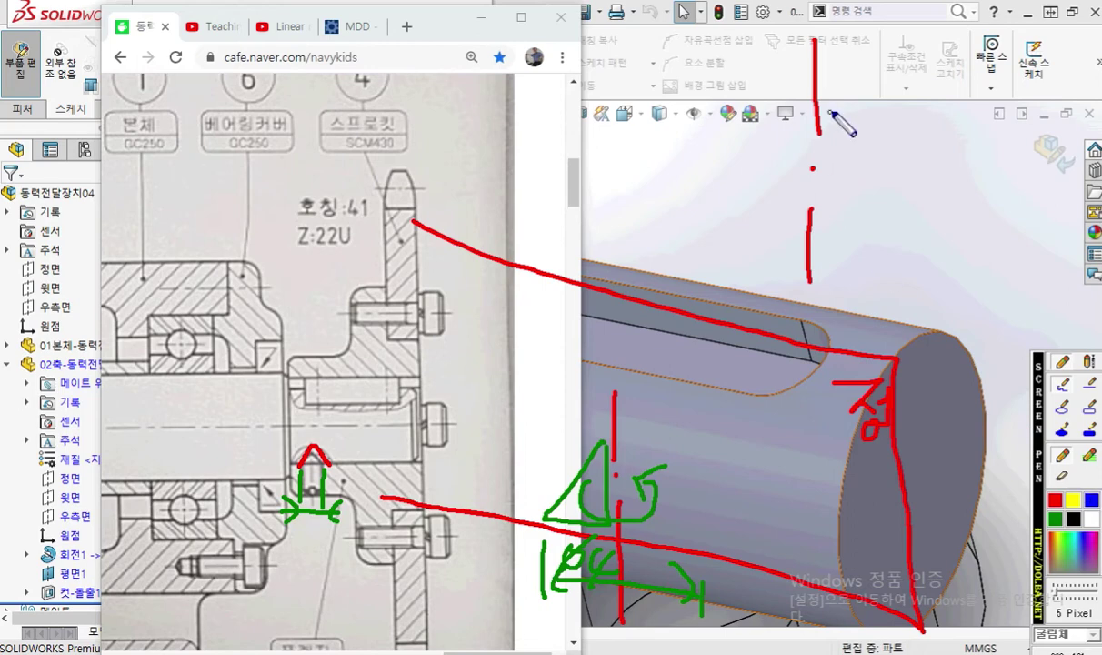
pyautogui.moveTo(816, 79)
pyautogui.mouseDown()
pyautogui.moveTo(716, 202)
pyautogui.moveTo(805, 206)
pyautogui.mouseUp()
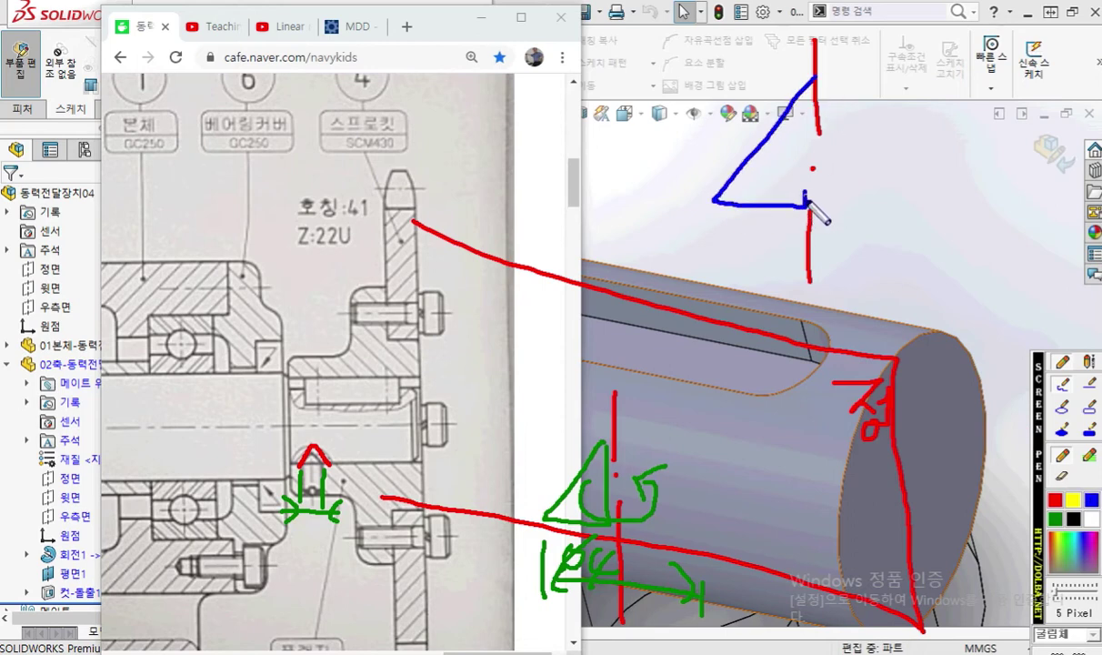
pyautogui.moveTo(812, 80); pyautogui.dragTo(807, 206)
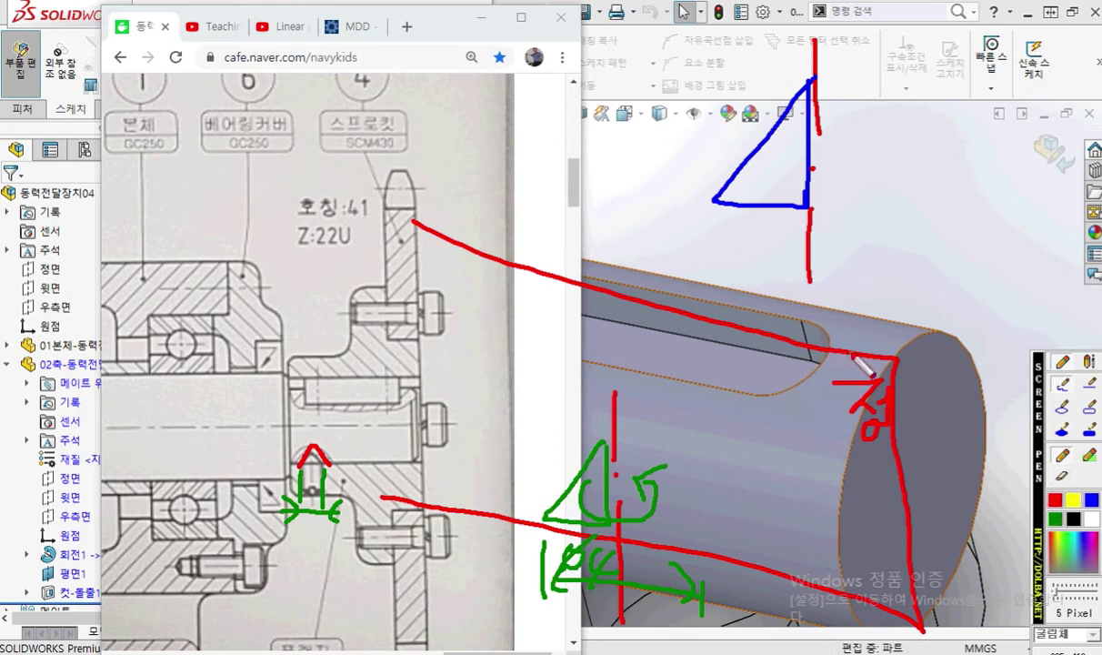
# Annotate the blue triangle with Ø4, a mirrored side, equal-leg ticks and a right-angle mark in red, and clear all pen marks
pyautogui.moveTo(718, 211)
pyautogui.mouseDown()
pyautogui.moveTo(718, 256)
pyautogui.moveTo(895, 235)
pyautogui.moveTo(905, 258)
pyautogui.moveTo(855, 266)
pyautogui.moveTo(837, 295)
pyautogui.mouseUp()
pyautogui.moveTo(880, 259)
pyautogui.mouseDown()
pyautogui.moveTo(900, 292)
pyautogui.moveTo(909, 284)
pyautogui.mouseUp()
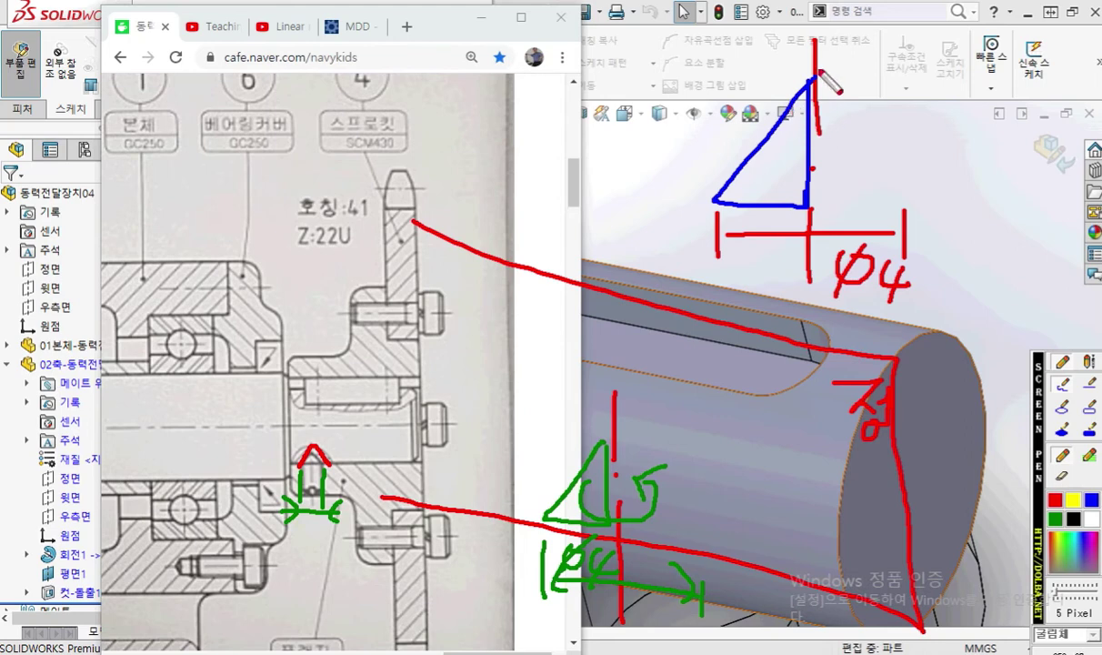
pyautogui.moveTo(813, 80); pyautogui.dragTo(916, 193)
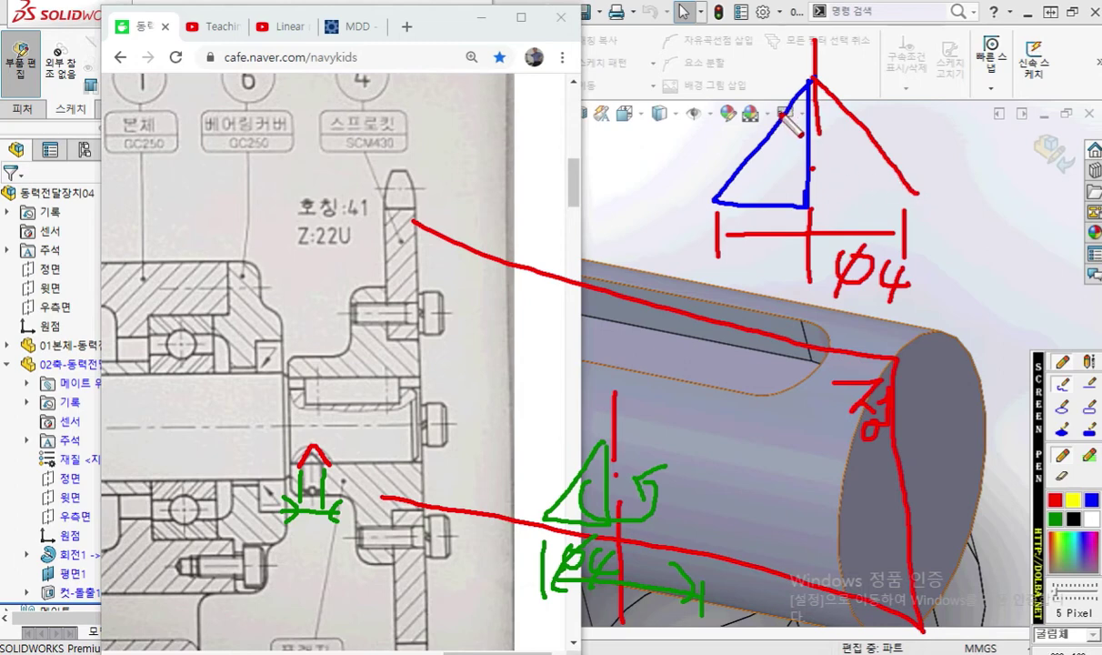
pyautogui.moveTo(757, 193); pyautogui.dragTo(766, 211)
pyautogui.moveTo(798, 142); pyautogui.dragTo(821, 142)
pyautogui.moveTo(795, 155); pyautogui.dragTo(826, 155)
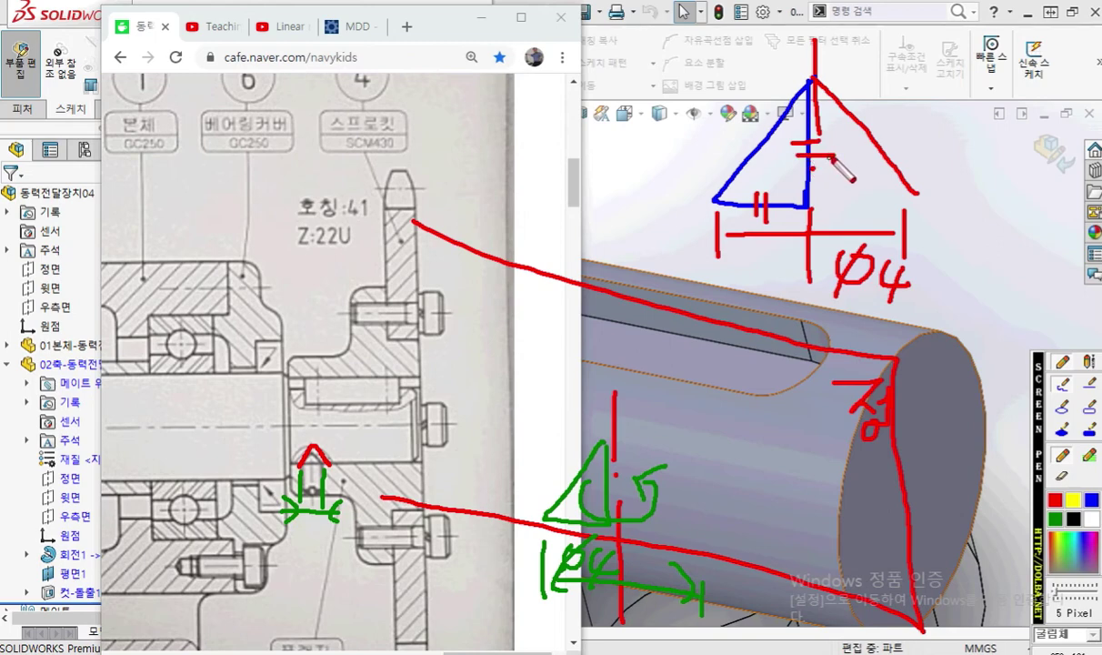
pyautogui.moveTo(805, 179)
pyautogui.mouseDown()
pyautogui.moveTo(787, 179)
pyautogui.moveTo(786, 204)
pyautogui.mouseUp()
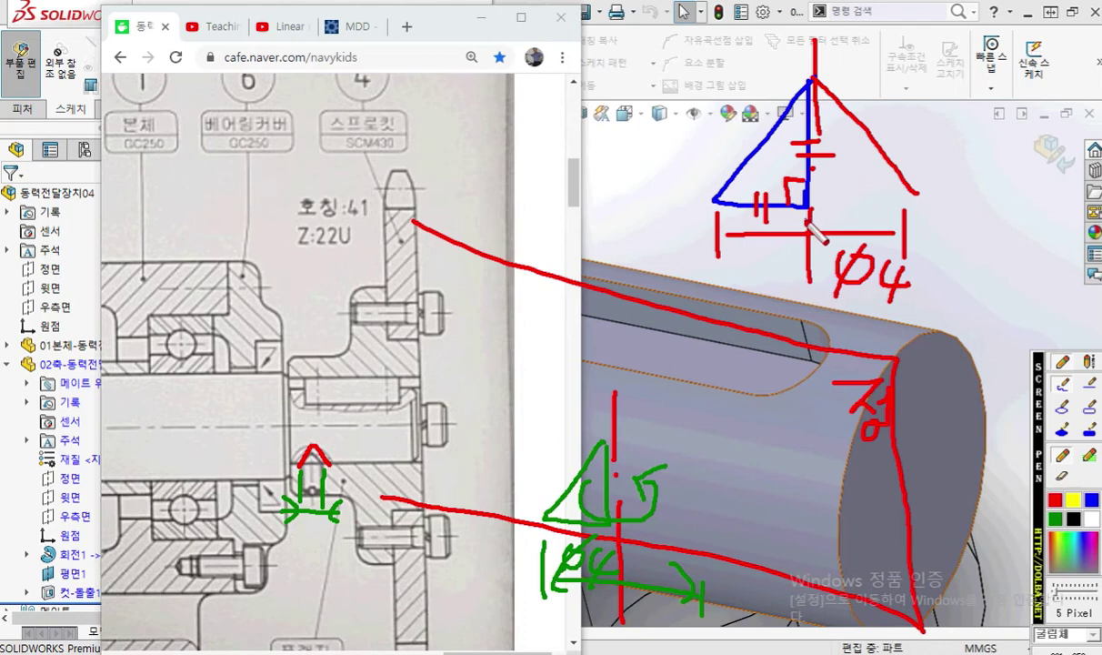
pyautogui.press('Escape')
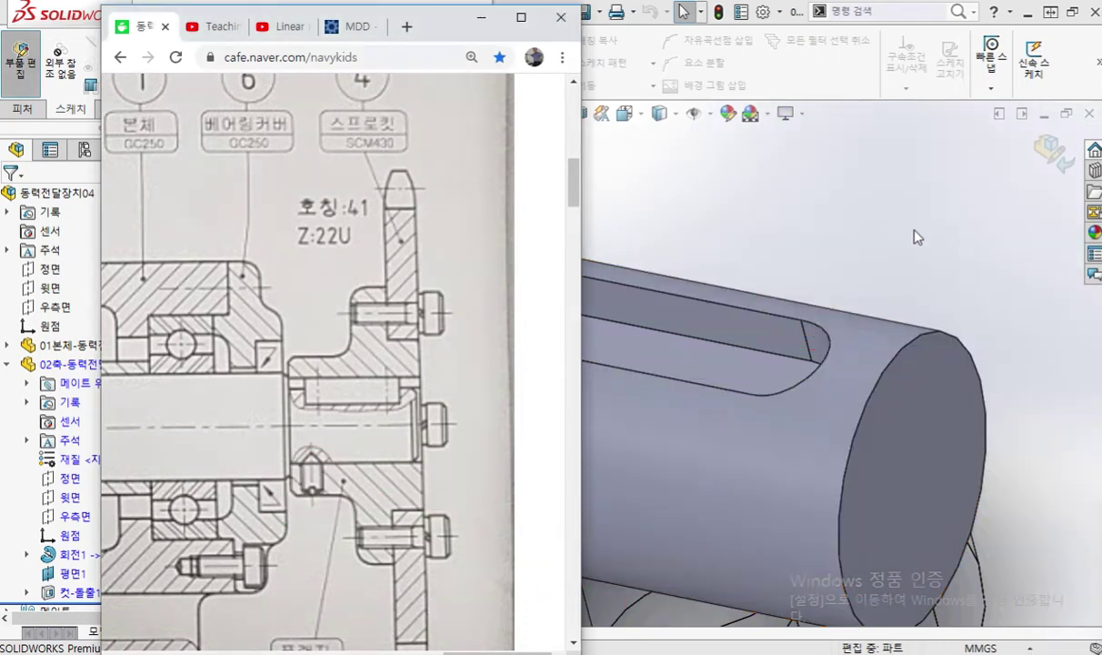
# Switch back to SOLIDWORKS and start a sketch on the shaft part's front plane (정면)
pyautogui.click(903, 229)
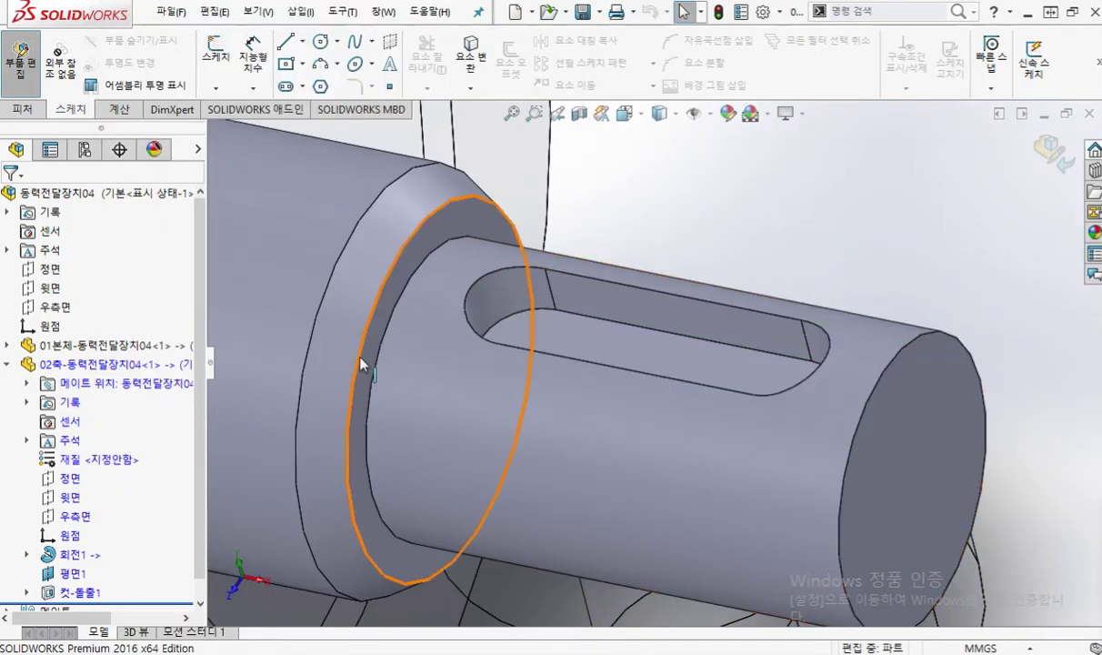
pyautogui.click(78, 479)
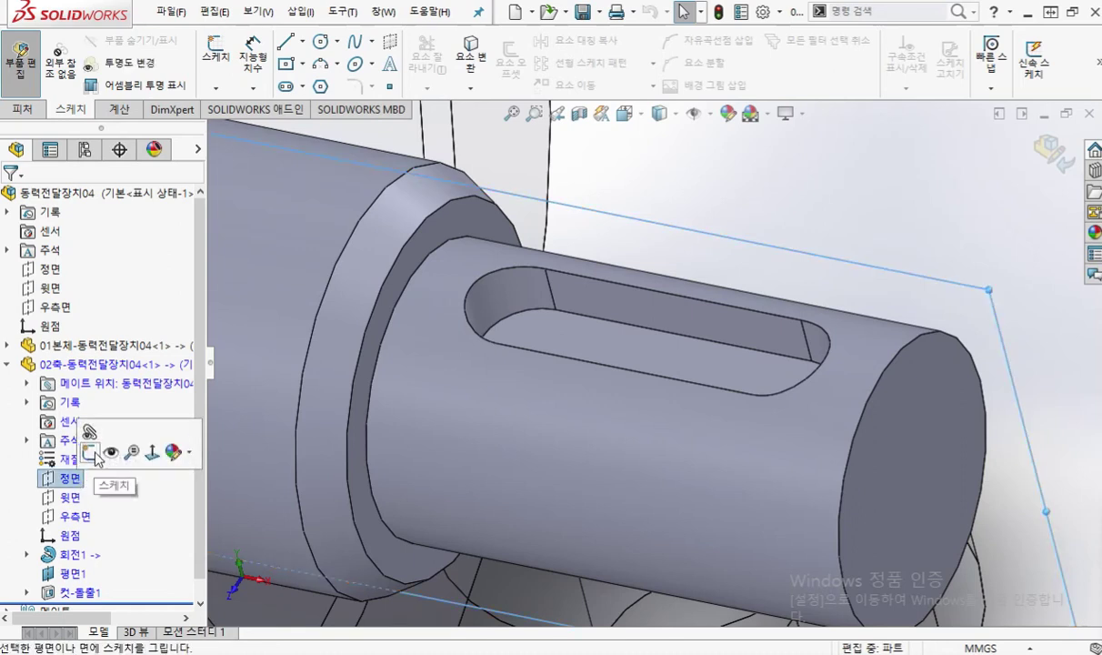
pyautogui.click(88, 449)
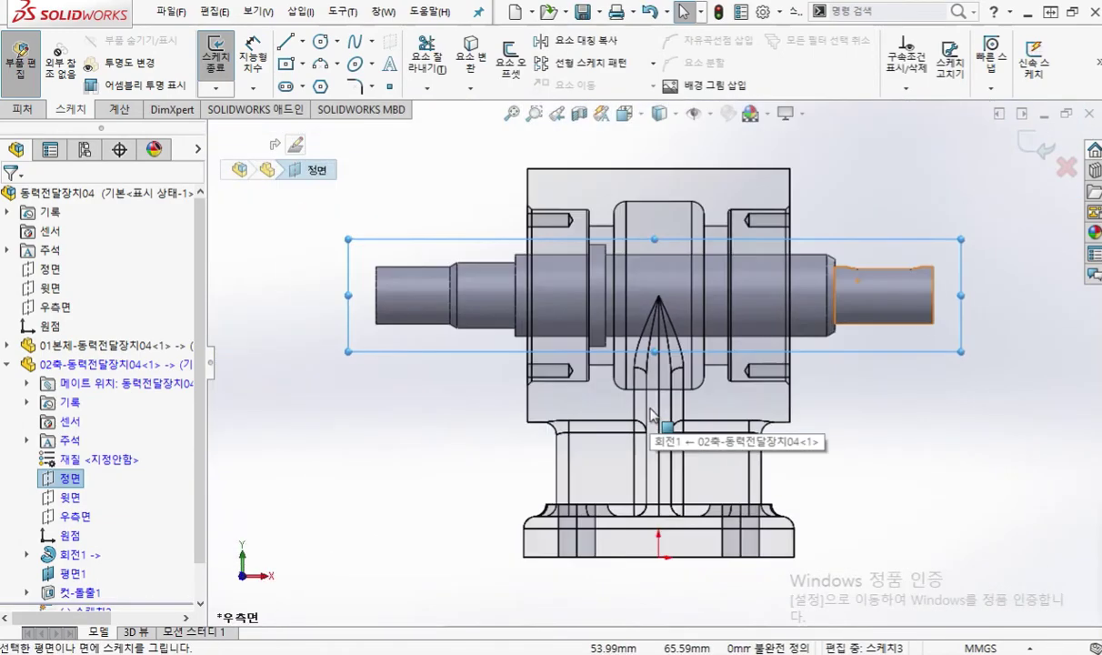
# Sketch a nearly vertical centerline about 25.6 mm long across the shaft's narrow end section beyond the shoulder
pyautogui.scroll(-10, 825, 379)
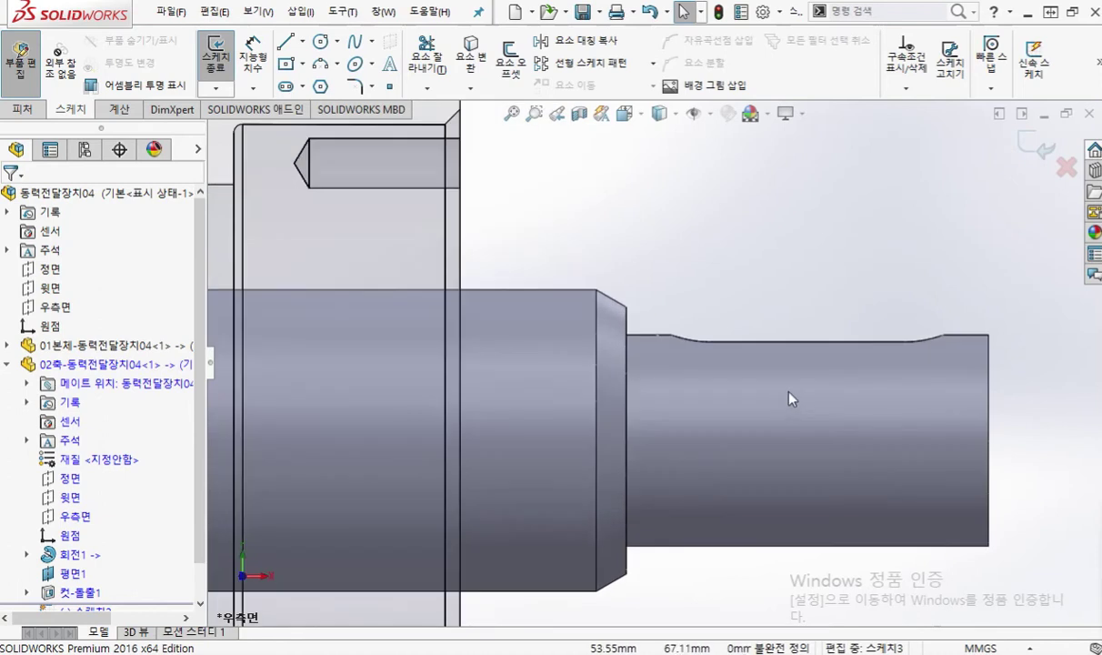
pyautogui.moveTo(691, 212); pyautogui.dragTo(704, 250, button='right')
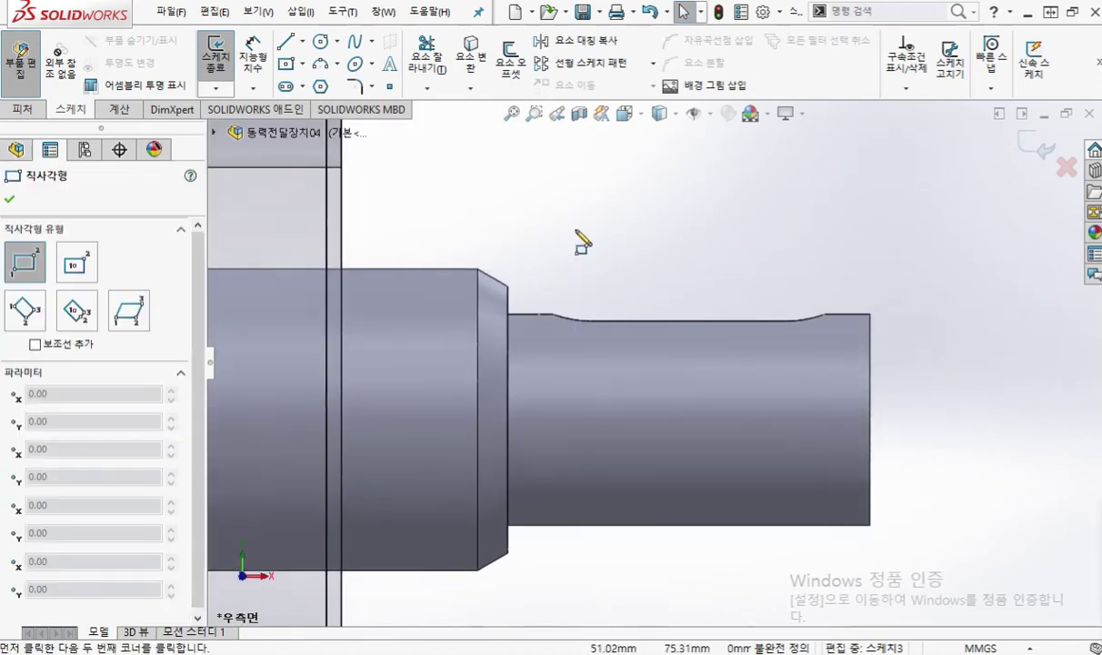
pyautogui.press('Escape')
pyautogui.click(302, 41)
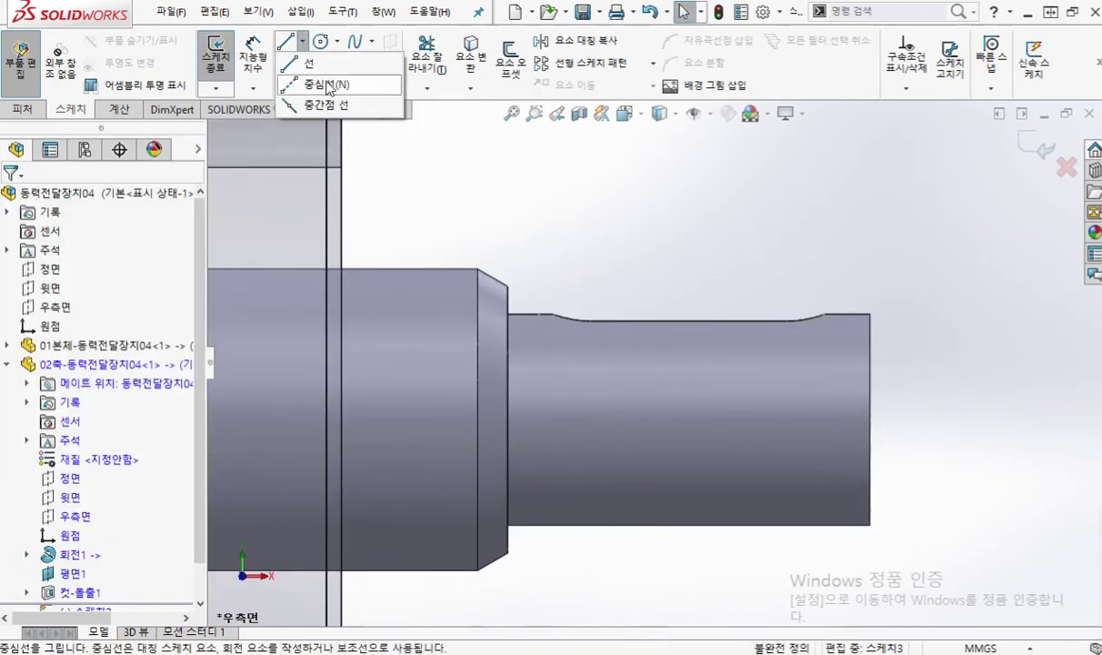
pyautogui.click(328, 85)
pyautogui.click(594, 220)
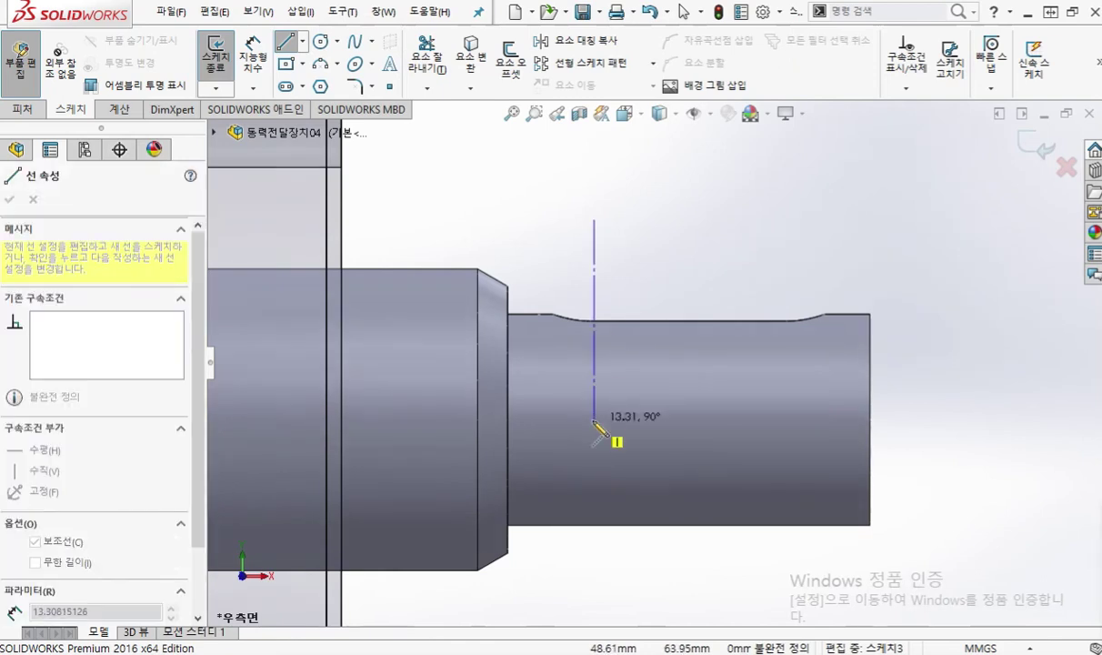
pyautogui.click(601, 603)
pyautogui.rightClick(654, 435)
pyautogui.click(700, 429)
# Make the centerline vertical and shorten its upper end to inside the shaft, about 10.6 mm long overall
pyautogui.click(600, 455)
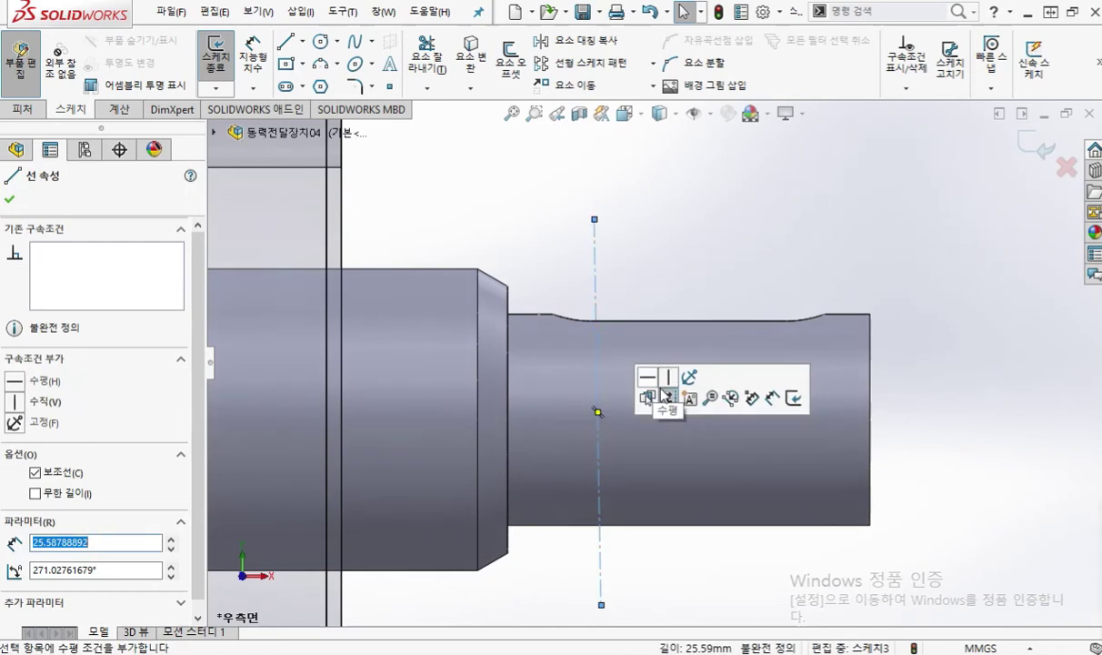
pyautogui.click(668, 377)
pyautogui.scroll(3, 632, 427)
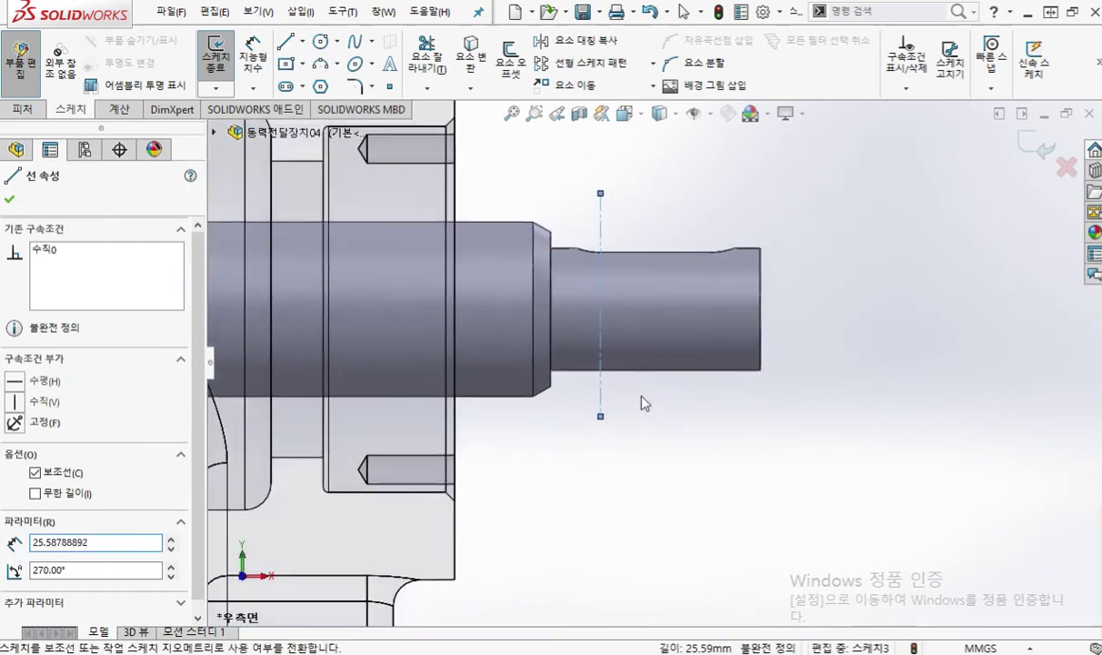
pyautogui.moveTo(601, 192); pyautogui.dragTo(599, 325)
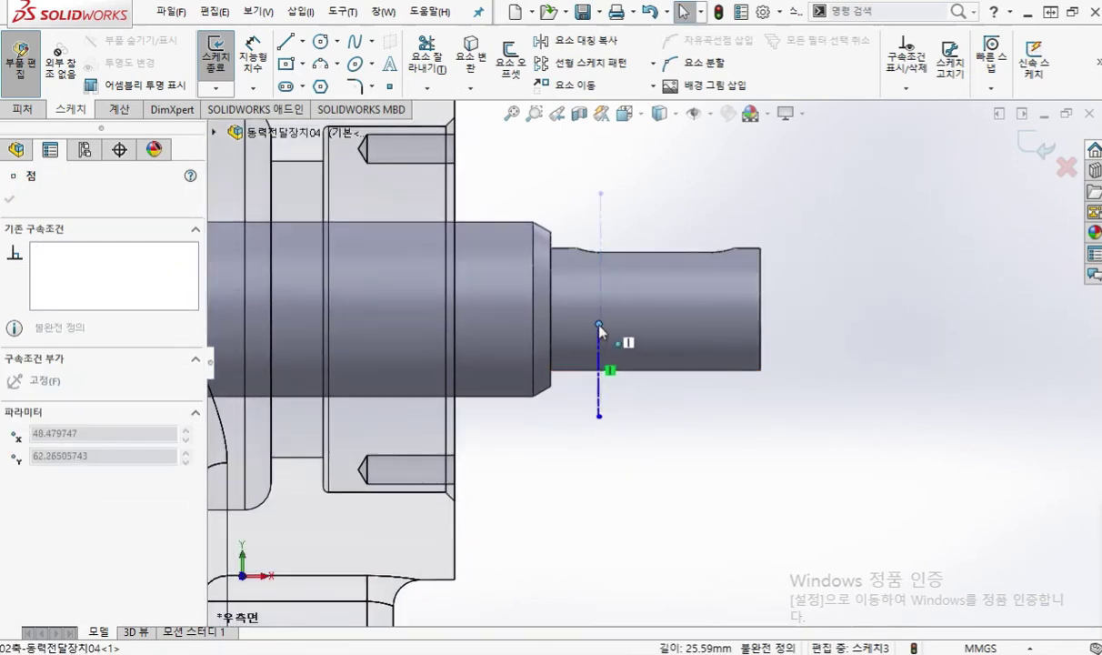
pyautogui.press('Escape')
# Switch to the browser drawing, place it beside the model, and mark the set screw's distance from the shaft shoulder in red with the screen pen
pyautogui.scroll(-5, 620, 409)
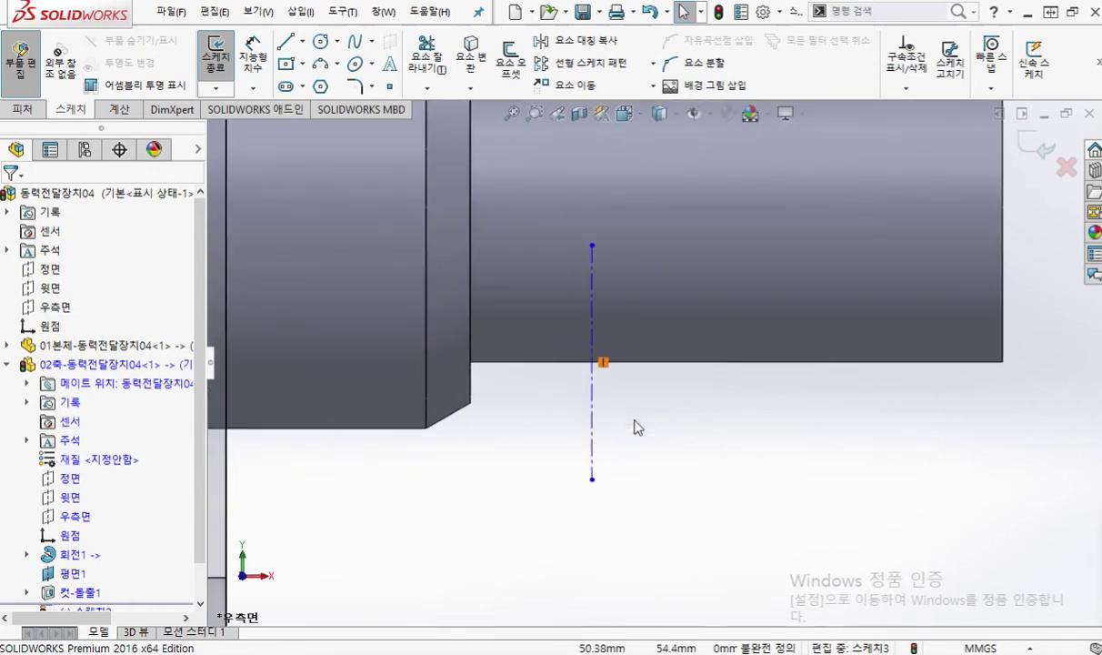
pyautogui.keyDown('ctrl'); pyautogui.moveTo(661, 429); pyautogui.dragTo(501, 438, button='middle'); pyautogui.keyUp('ctrl')
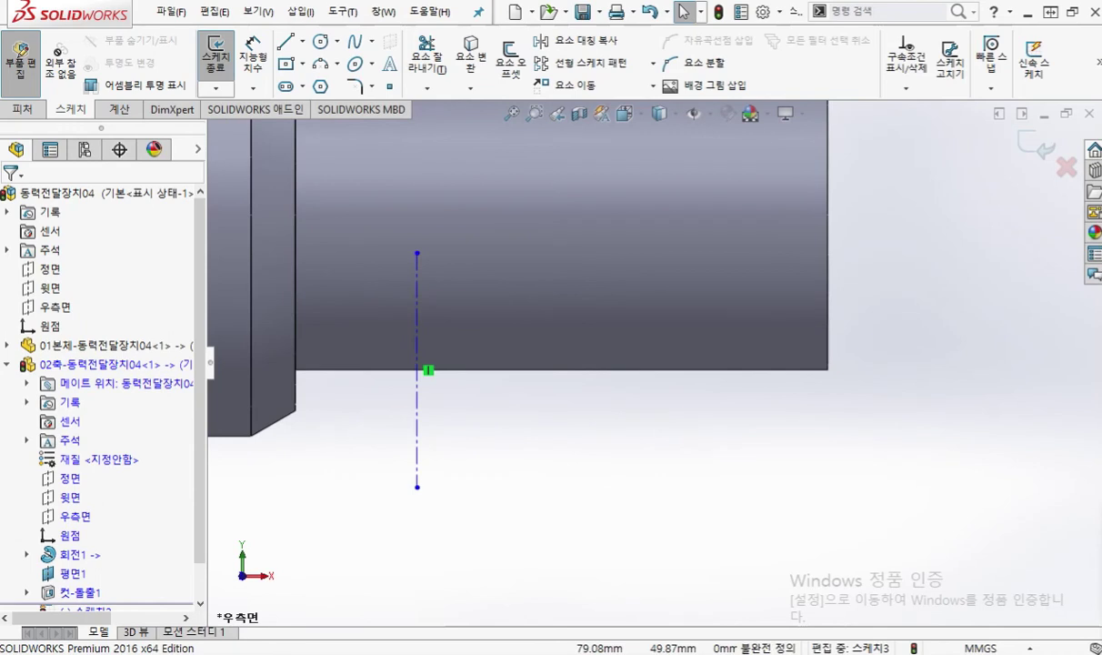
pyautogui.hotkey('alt', 'Tab')
pyautogui.moveTo(452, 30); pyautogui.dragTo(965, 35)
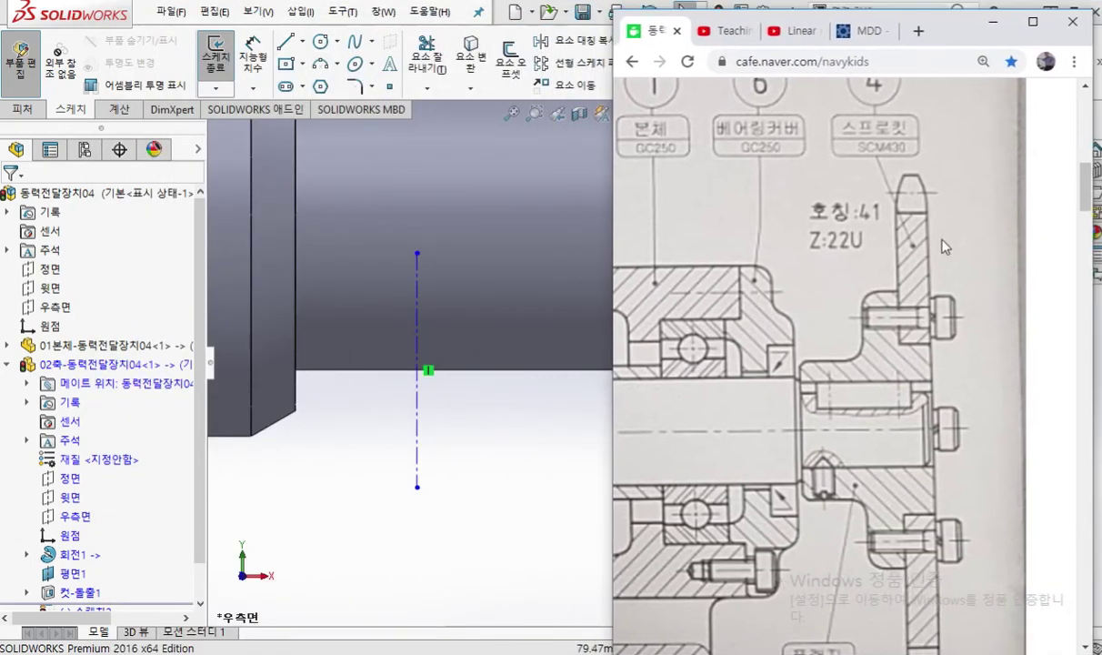
pyautogui.hotkey('ctrl', 'alt', 's')
pyautogui.moveTo(824, 452); pyautogui.dragTo(823, 539)
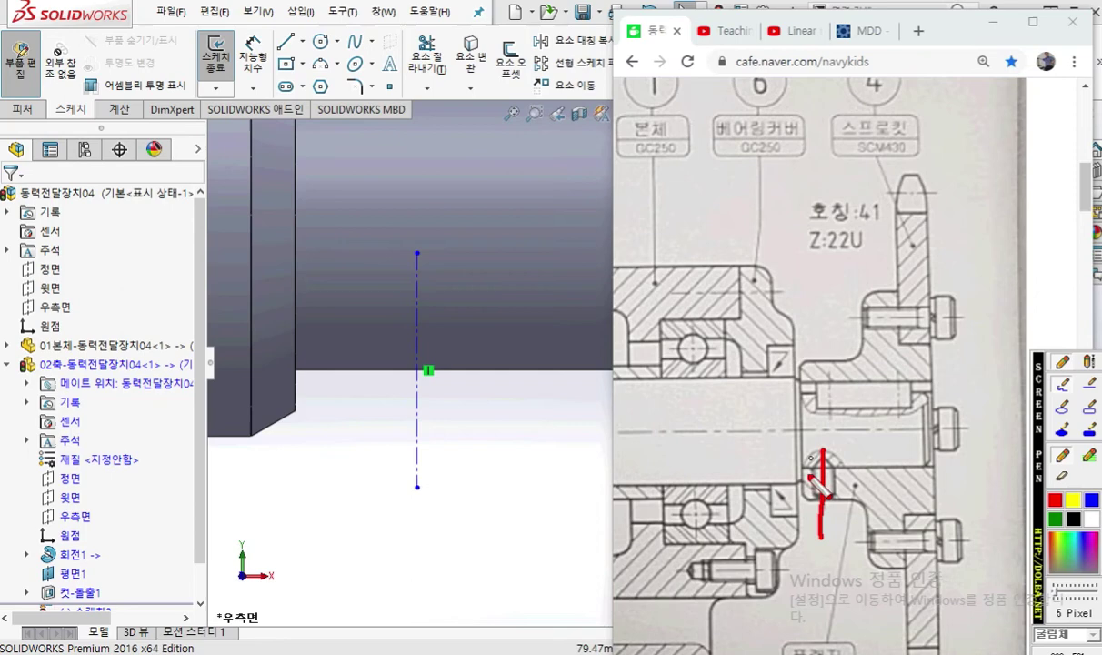
pyautogui.moveTo(800, 450)
pyautogui.mouseDown()
pyautogui.moveTo(801, 532)
pyautogui.moveTo(836, 517)
pyautogui.moveTo(780, 499)
pyautogui.moveTo(837, 500)
pyautogui.mouseUp()
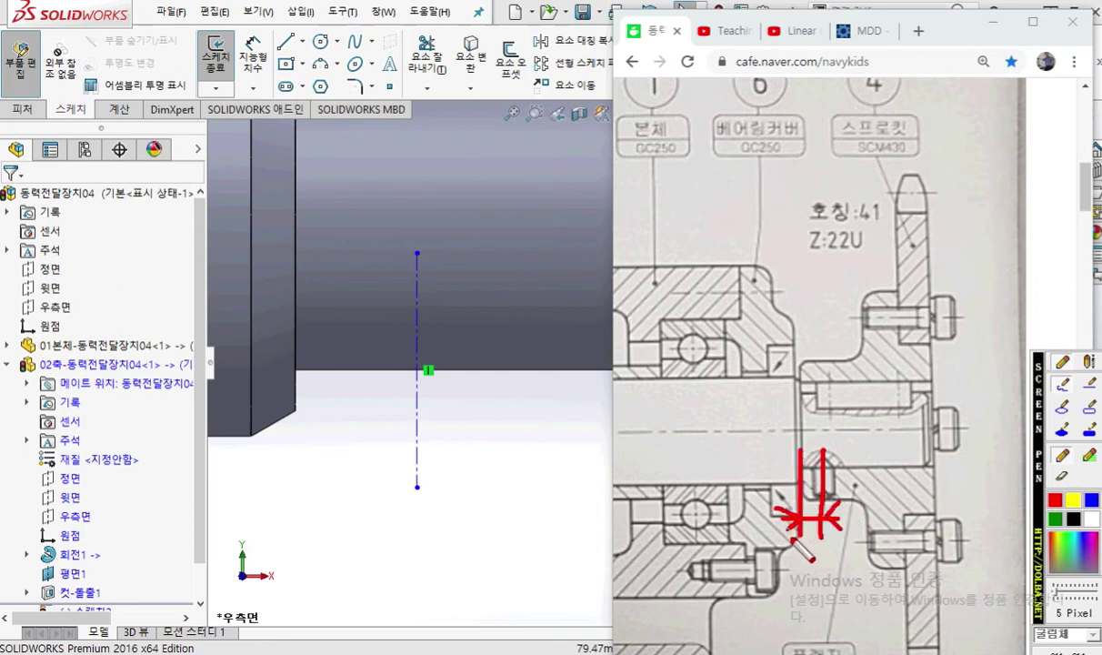
# Mark the shaft's end face on the drawing and a 4 offset arrow from the model's shoulder to the centerline, and clear all pen marks
pyautogui.moveTo(927, 393); pyautogui.dragTo(931, 467)
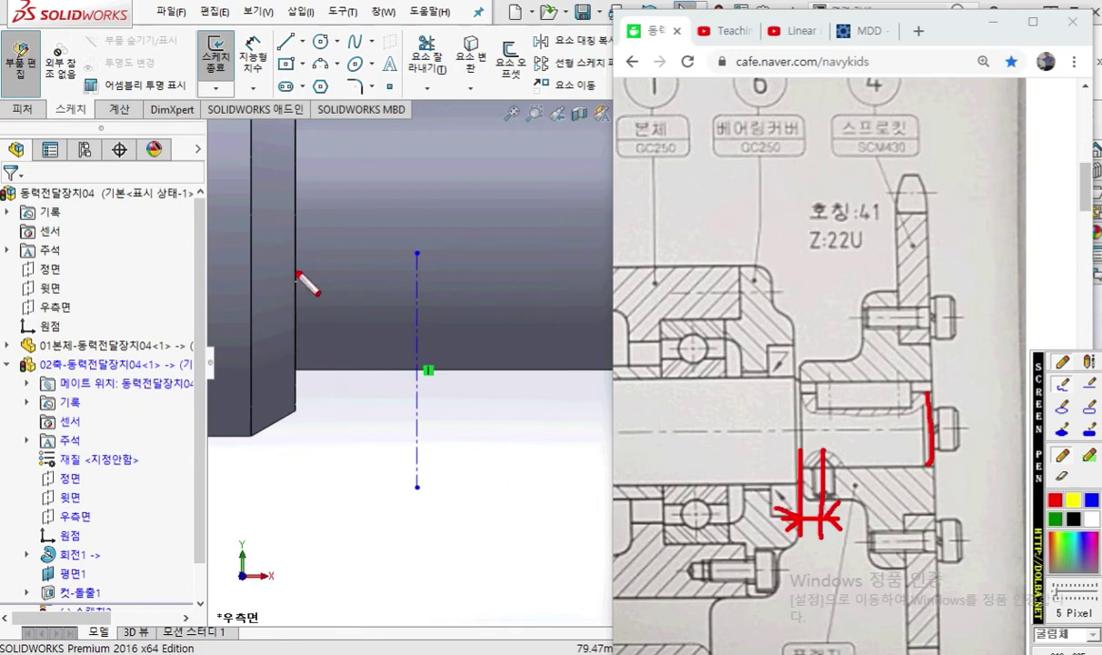
pyautogui.moveTo(298, 241); pyautogui.dragTo(310, 525)
pyautogui.moveTo(310, 450)
pyautogui.mouseDown()
pyautogui.moveTo(406, 445)
pyautogui.moveTo(393, 463)
pyautogui.mouseUp()
pyautogui.moveTo(363, 390)
pyautogui.mouseDown()
pyautogui.moveTo(371, 427)
pyautogui.moveTo(346, 446)
pyautogui.mouseUp()
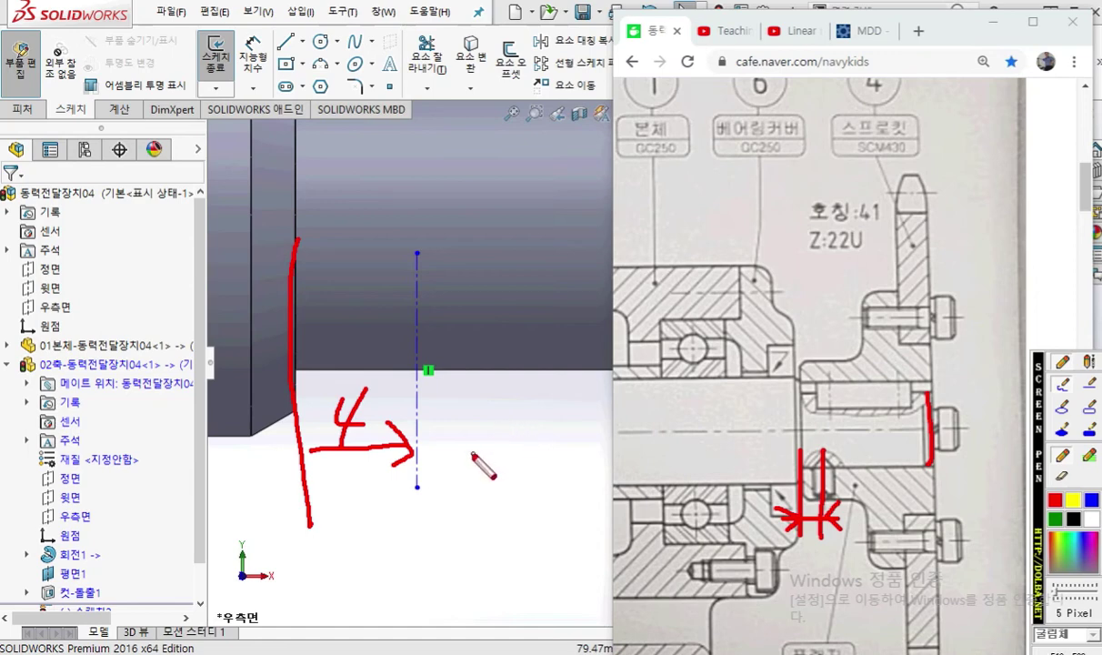
pyautogui.press('Escape')
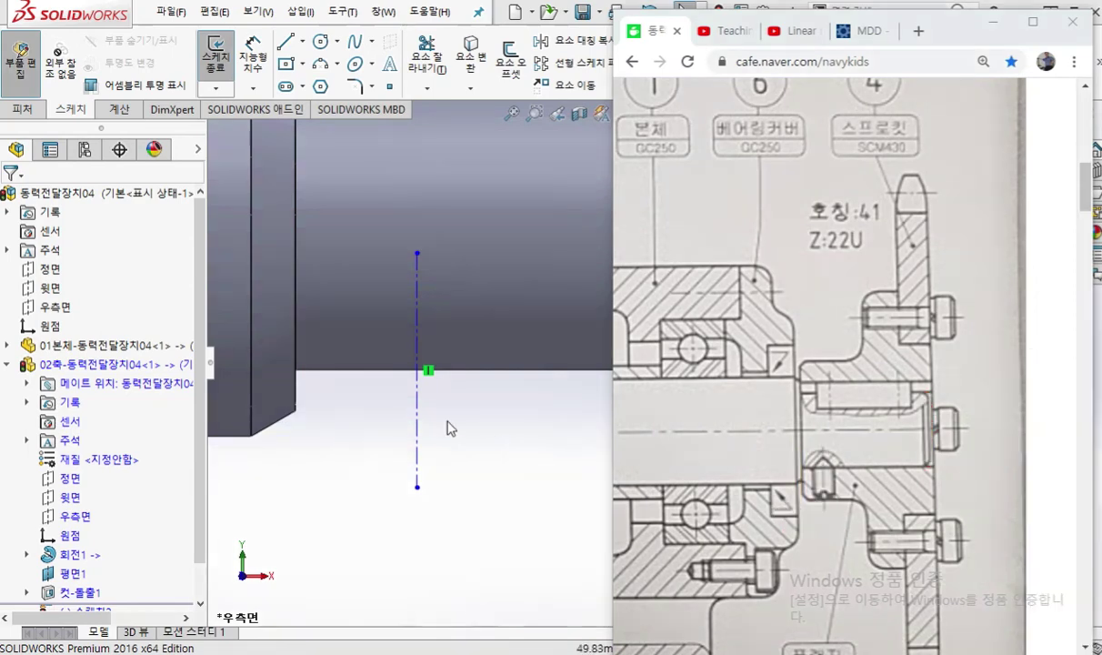
# Dimension the centerline 4 mm from the shaft's shoulder edge in the SOLIDWORKS sketch
pyautogui.click(379, 423)
pyautogui.rightClick(382, 182)
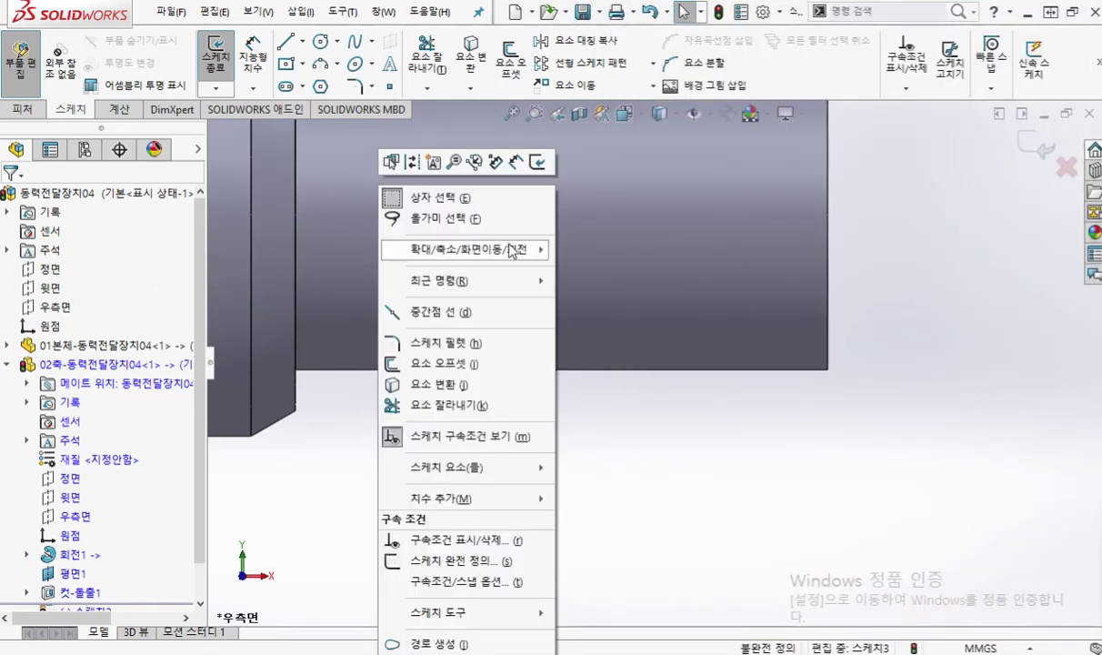
pyautogui.click(515, 162)
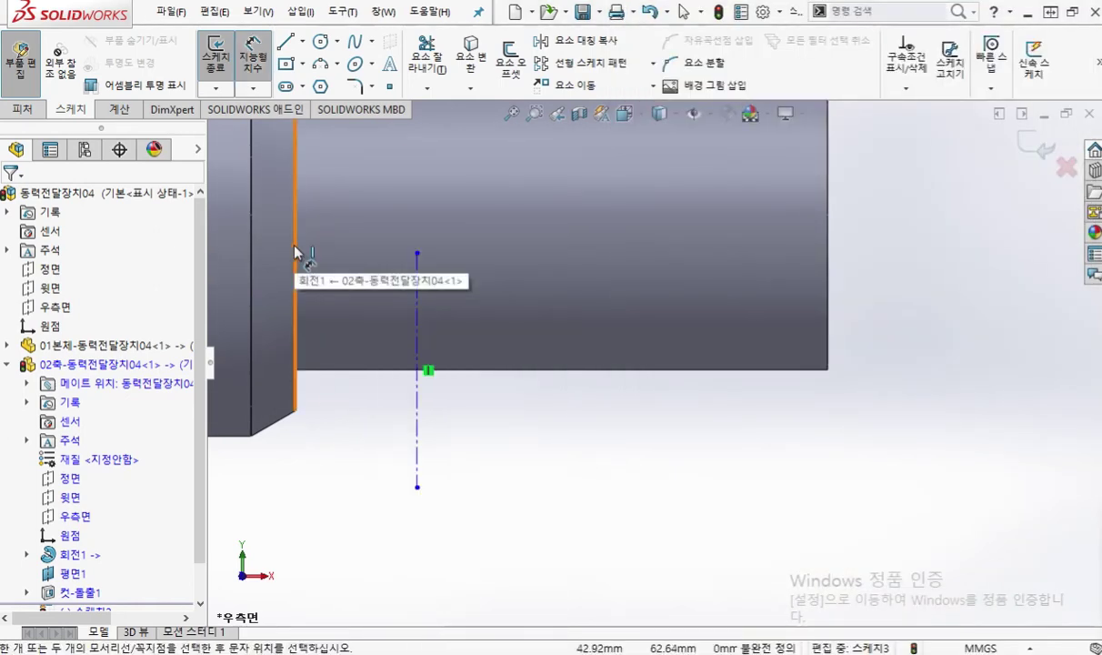
pyautogui.click(295, 252)
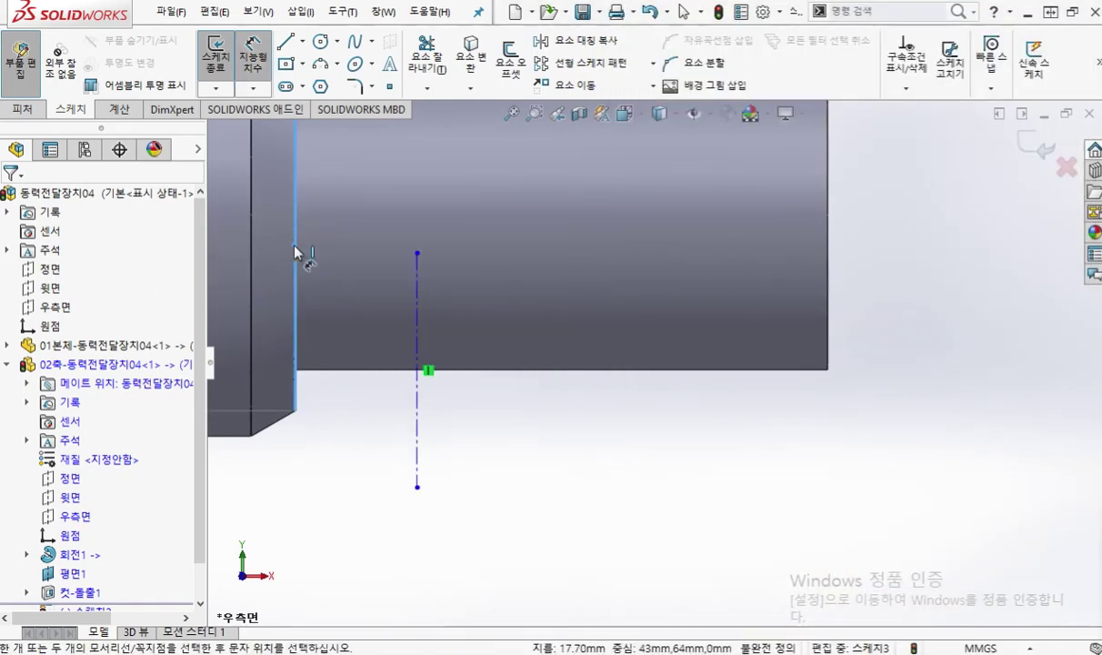
pyautogui.click(419, 307)
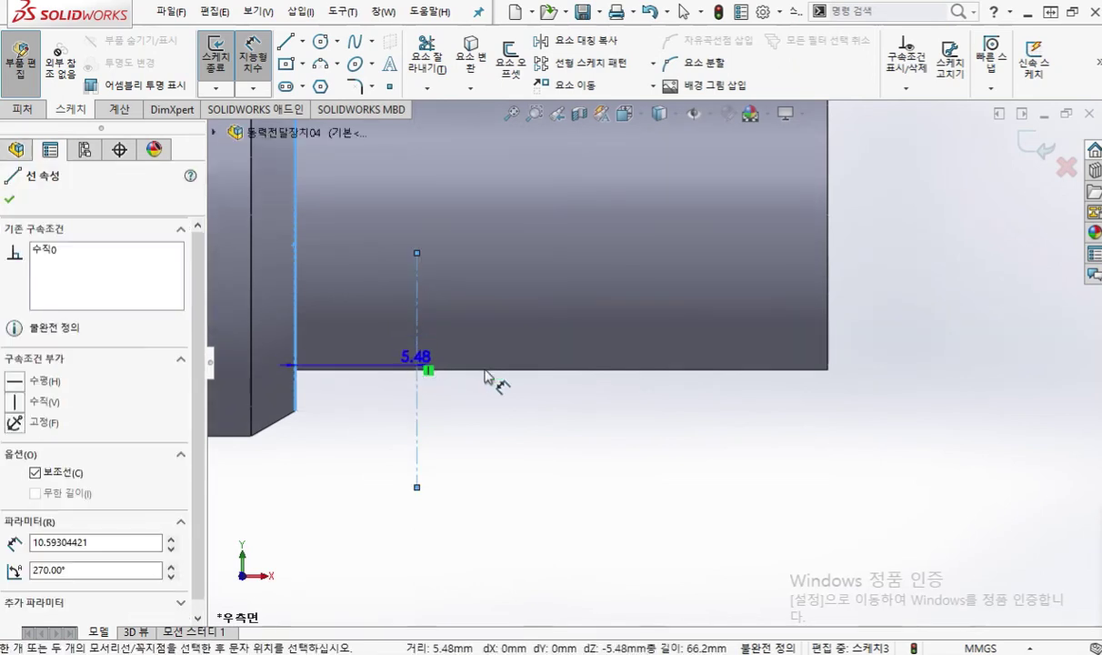
pyautogui.click(361, 446)
pyautogui.write('4')
pyautogui.press('Return')
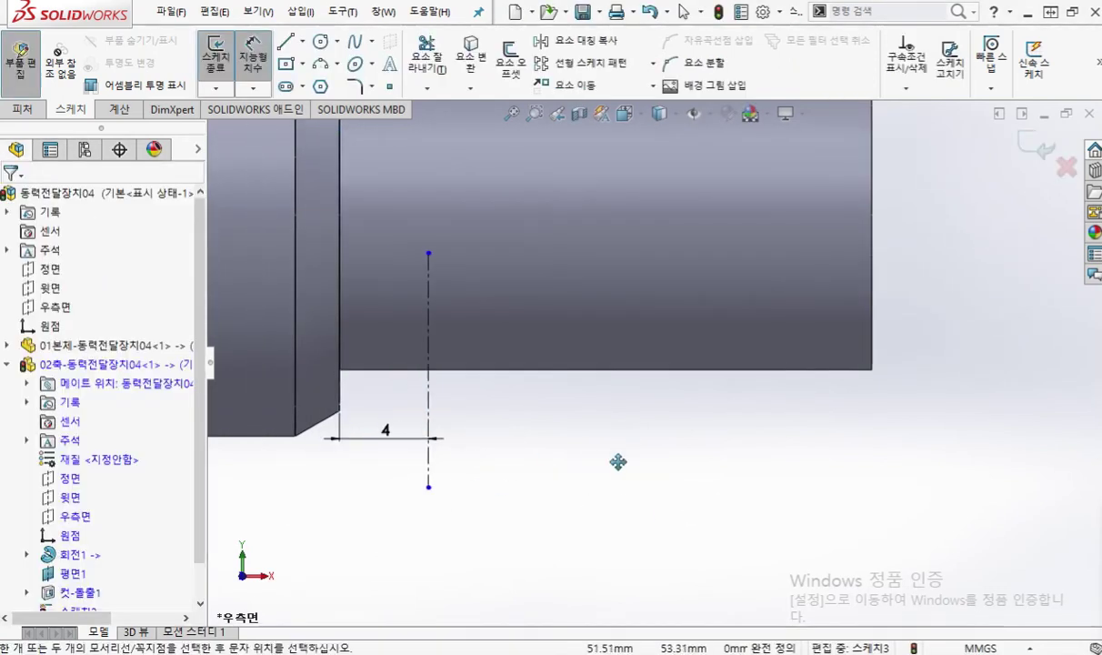
# Draw a red right triangle against the centerline with its corners numbered 1 and 3 using the screen pen, and clear the marks
pyautogui.scroll(-3, 693, 445)
pyautogui.scroll(-2, 694, 445)
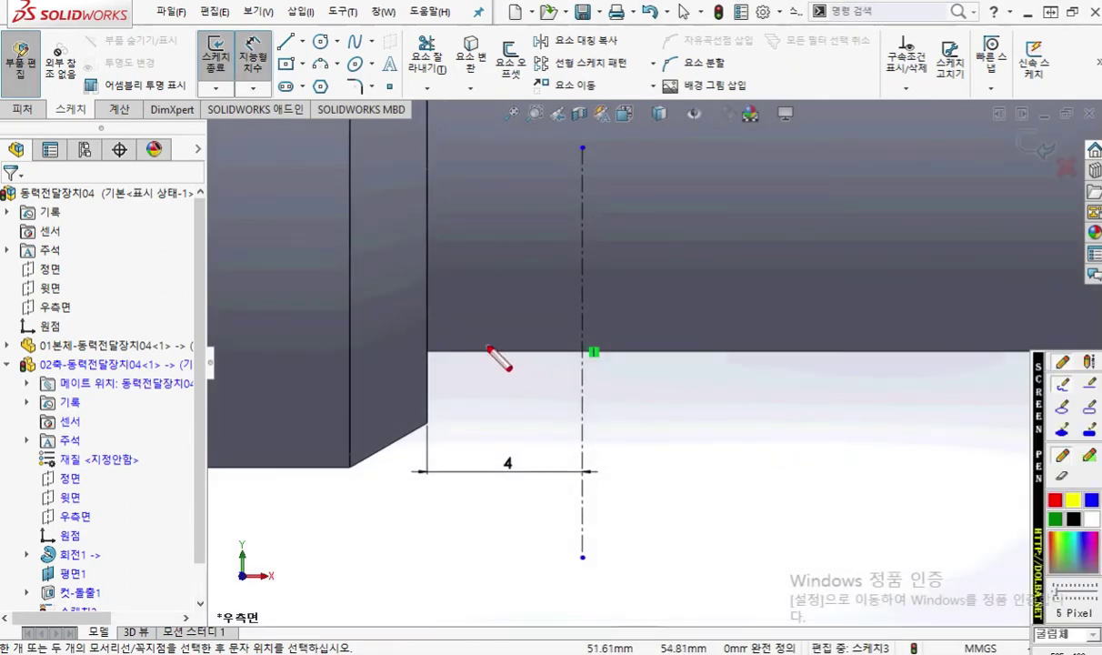
pyautogui.moveTo(488, 355)
pyautogui.mouseDown()
pyautogui.moveTo(492, 343)
pyautogui.moveTo(485, 353)
pyautogui.mouseUp()
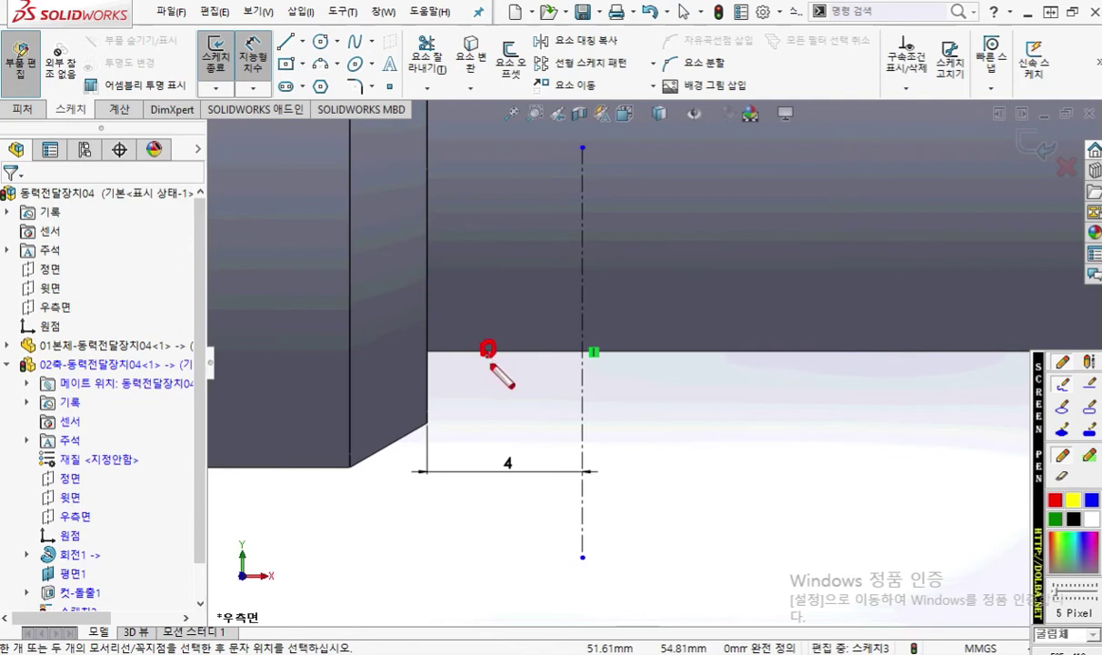
pyautogui.moveTo(455, 293)
pyautogui.mouseDown()
pyautogui.moveTo(453, 324)
pyautogui.moveTo(524, 348)
pyautogui.moveTo(582, 349)
pyautogui.moveTo(578, 228)
pyautogui.moveTo(619, 224)
pyautogui.moveTo(488, 343)
pyautogui.mouseUp()
pyautogui.moveTo(501, 288); pyautogui.dragTo(537, 318)
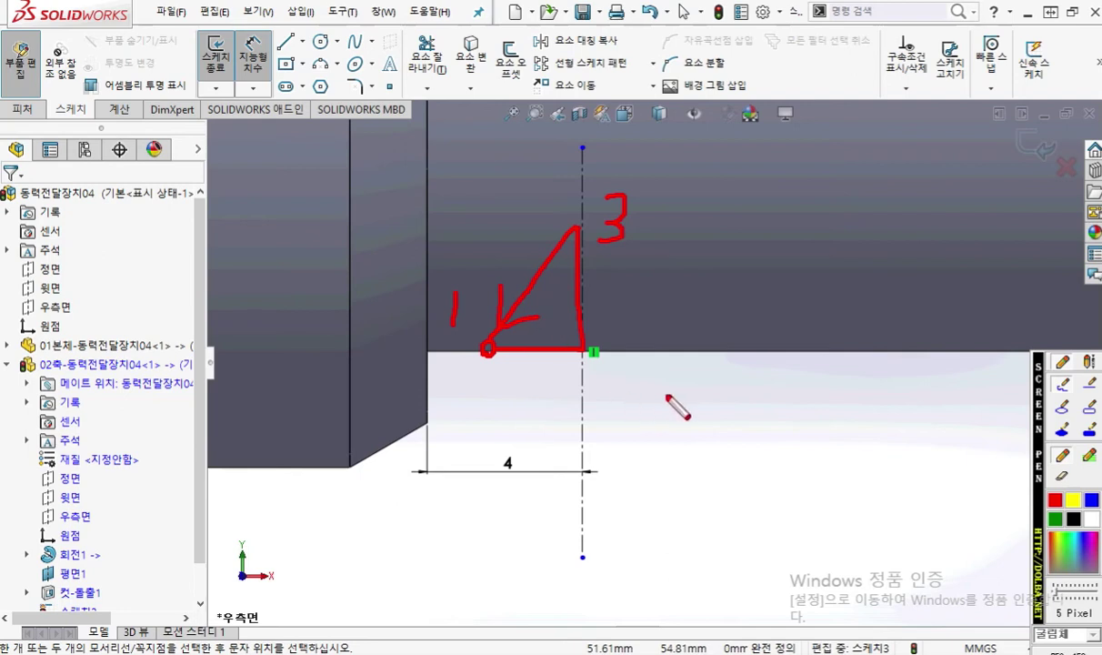
pyautogui.press('Escape')
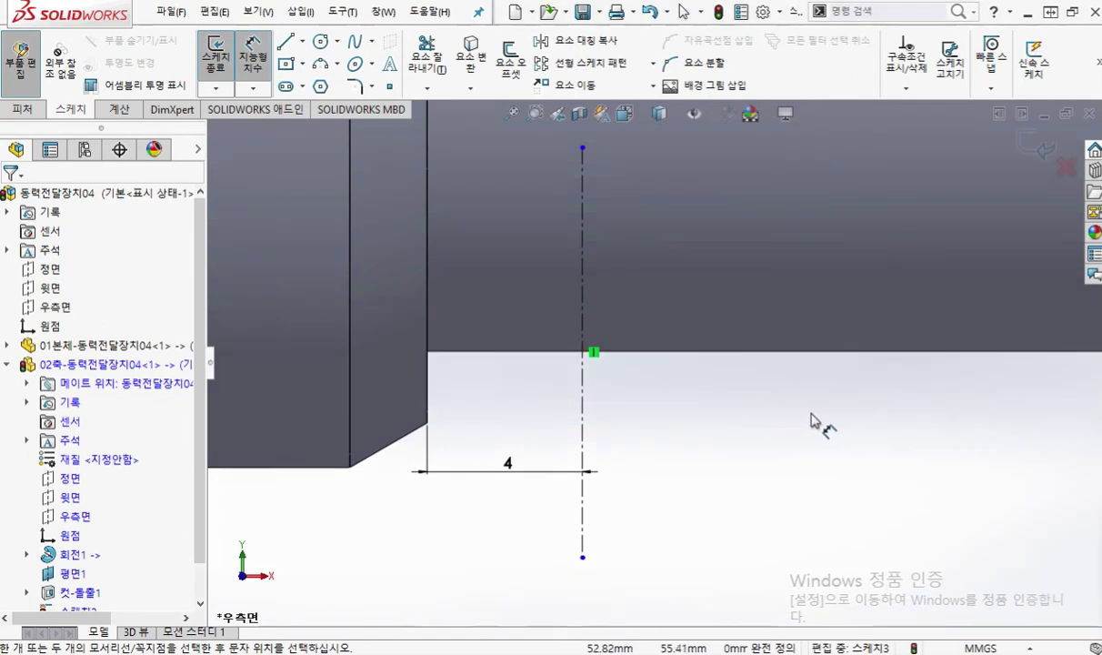
# Sketch a closed right triangle from the shaft's lower edge to the centerline, with a base about 2.2 mm and a height about 3.2 mm
pyautogui.press('l')
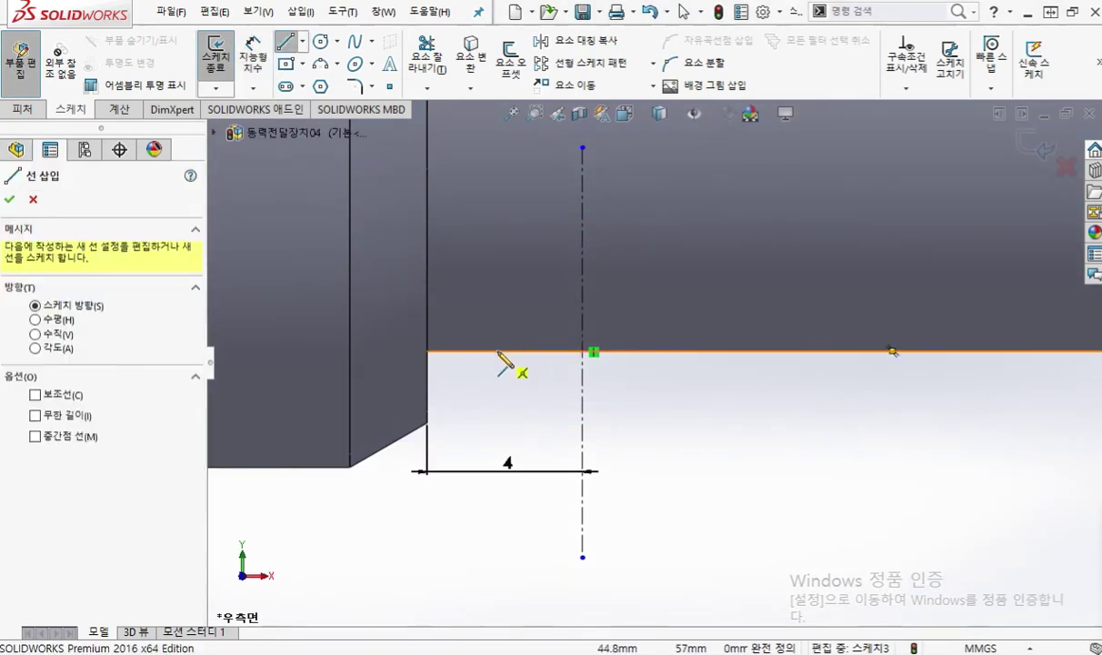
pyautogui.click(582, 357)
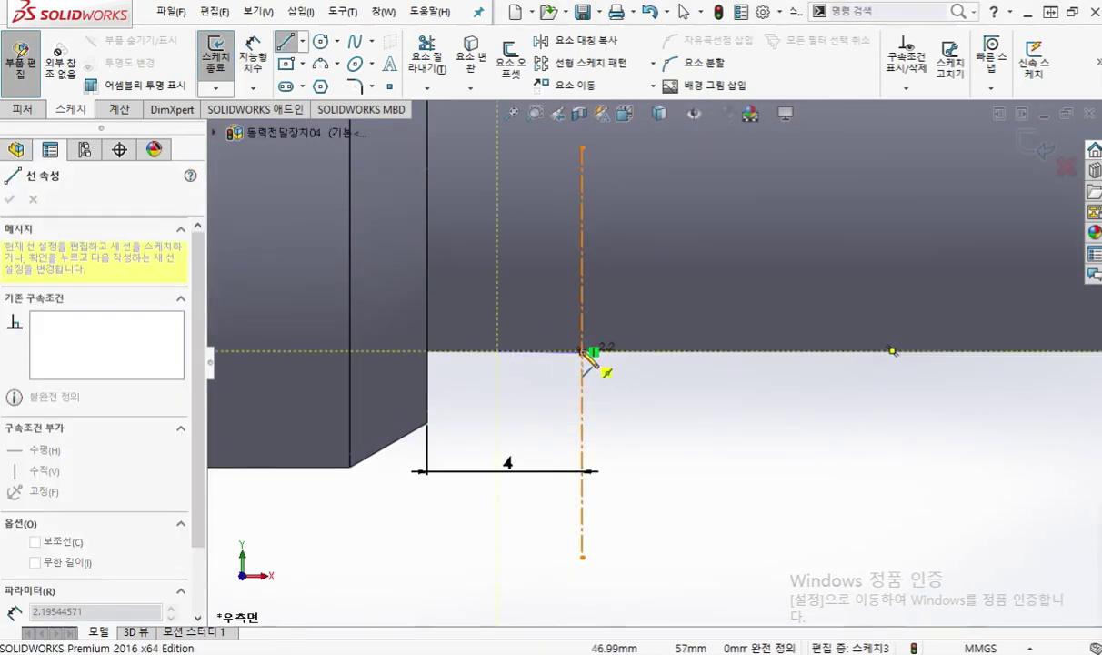
pyautogui.click(583, 351)
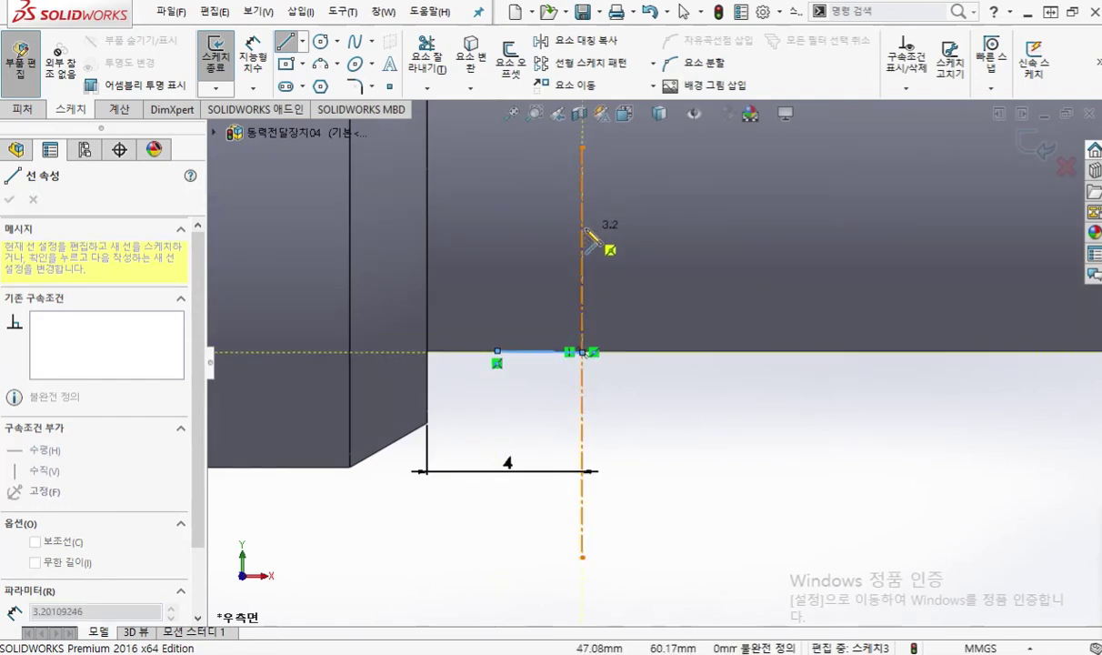
pyautogui.click(583, 228)
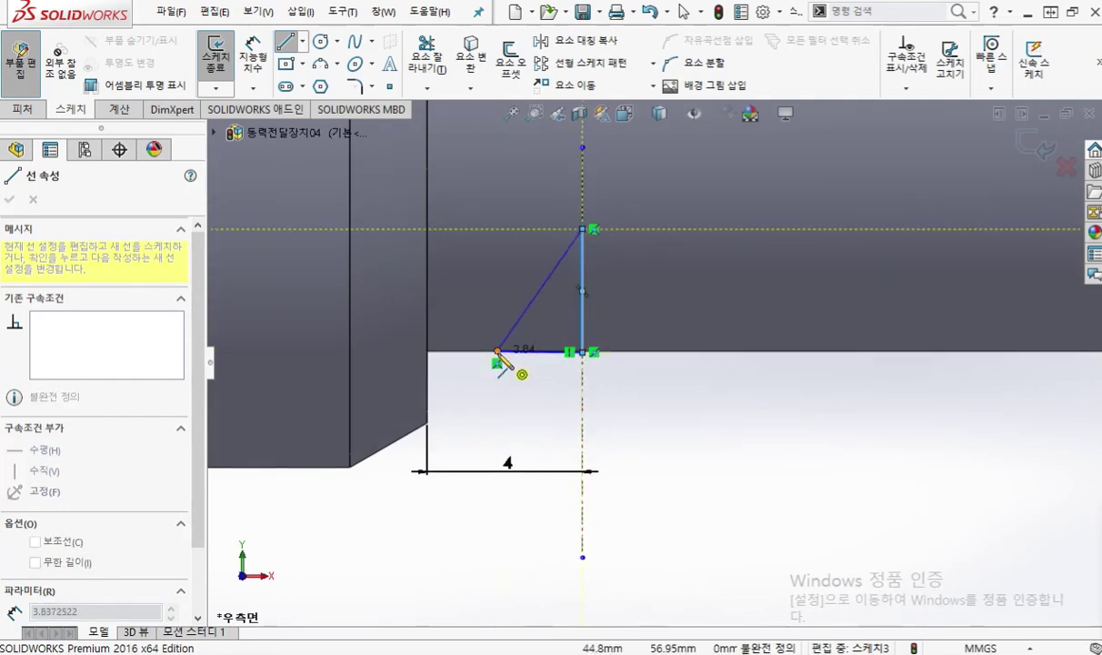
pyautogui.click(497, 351)
pyautogui.rightClick(763, 264)
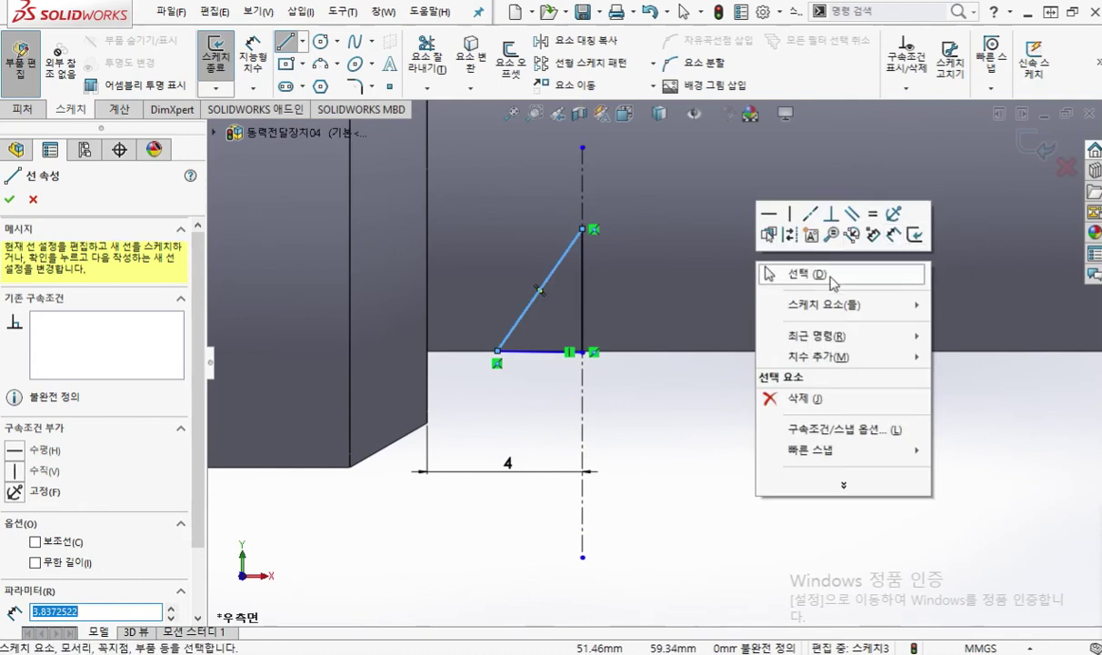
pyautogui.click(830, 282)
# Highlight the triangle's two legs in red with tick marks on the vertical one using the screen pen, and clear the marks
pyautogui.scroll(-2, 564, 382)
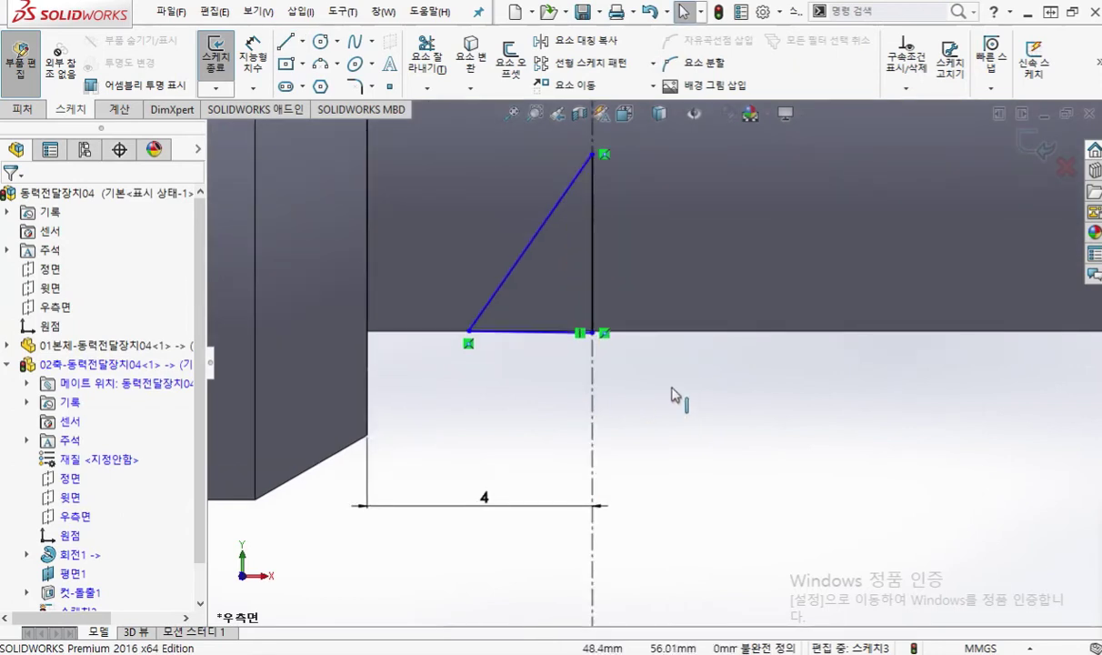
pyautogui.keyDown('ctrl'); pyautogui.moveTo(671, 394); pyautogui.dragTo(670, 414, button='middle'); pyautogui.keyUp('ctrl')
pyautogui.press('F12')
pyautogui.moveTo(595, 192); pyautogui.dragTo(596, 352)
pyautogui.moveTo(479, 361); pyautogui.dragTo(574, 361)
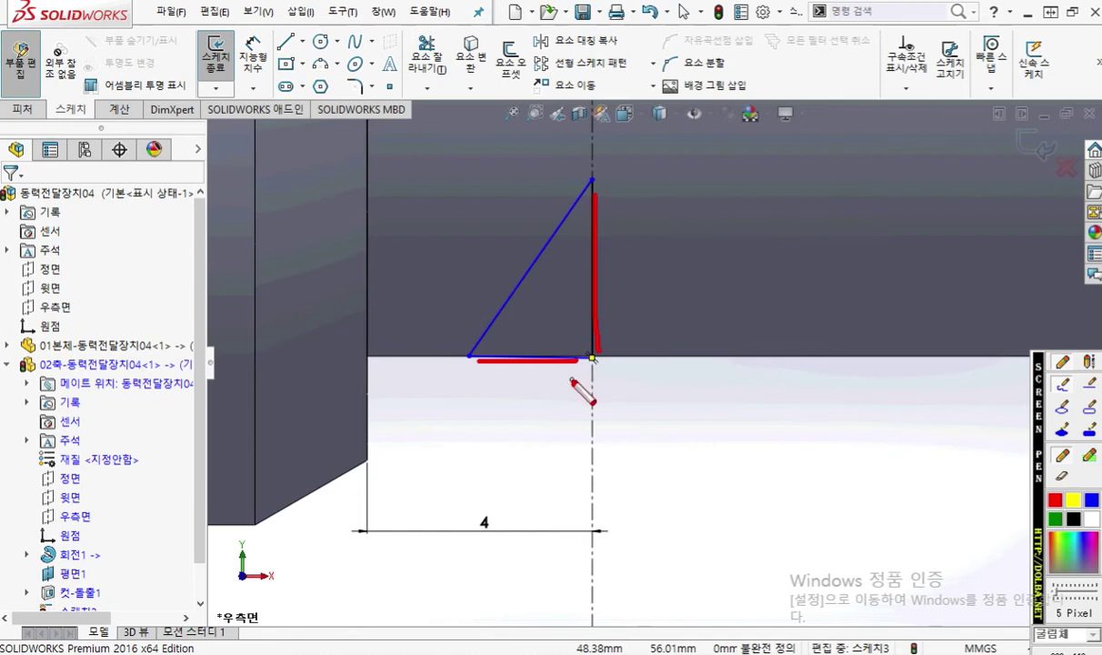
pyautogui.moveTo(581, 250)
pyautogui.mouseDown()
pyautogui.moveTo(629, 249)
pyautogui.moveTo(637, 269)
pyautogui.mouseUp()
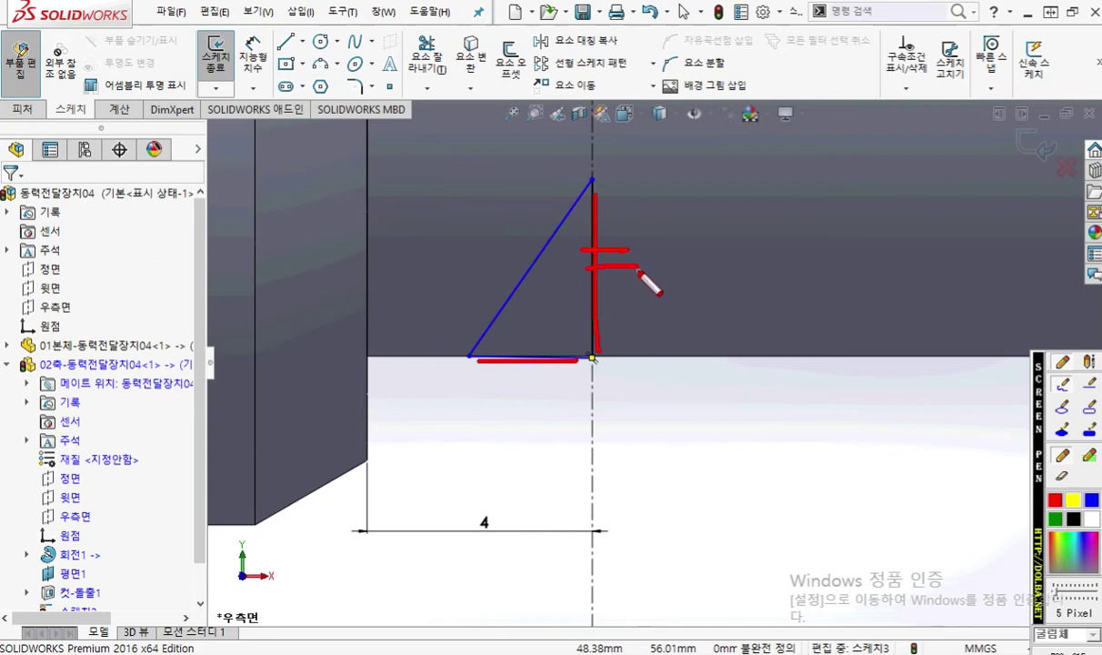
pyautogui.press('Escape')
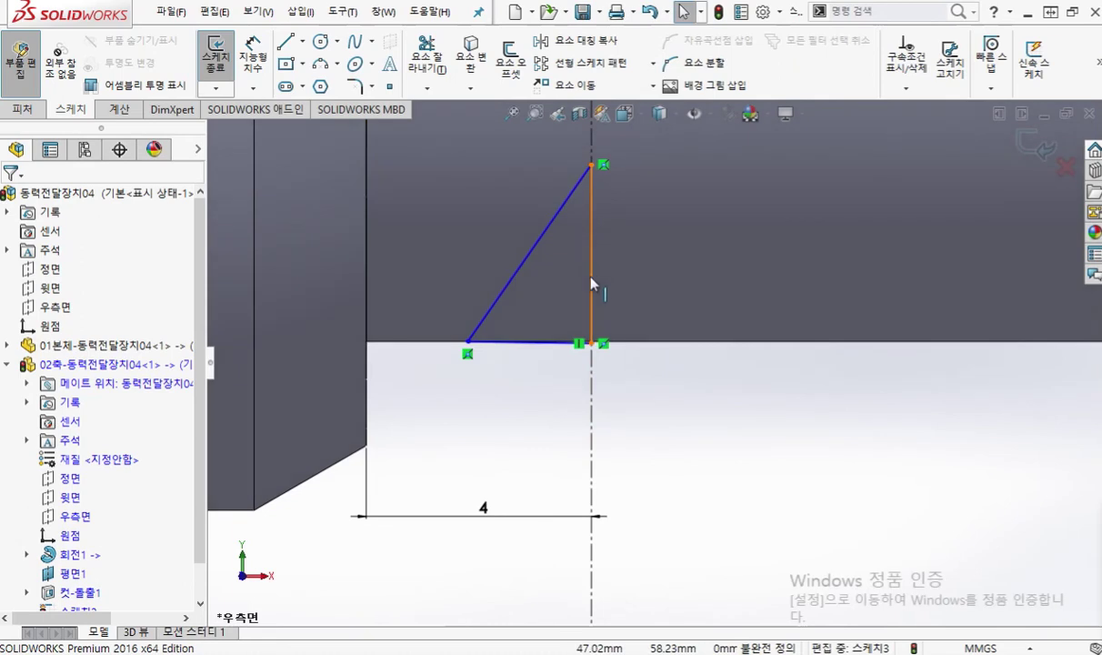
# Add an equal relation between the triangle's vertical leg and its base
pyautogui.click(592, 282)
pyautogui.keyDown('ctrl'); pyautogui.click(523, 342); pyautogui.keyUp('ctrl')
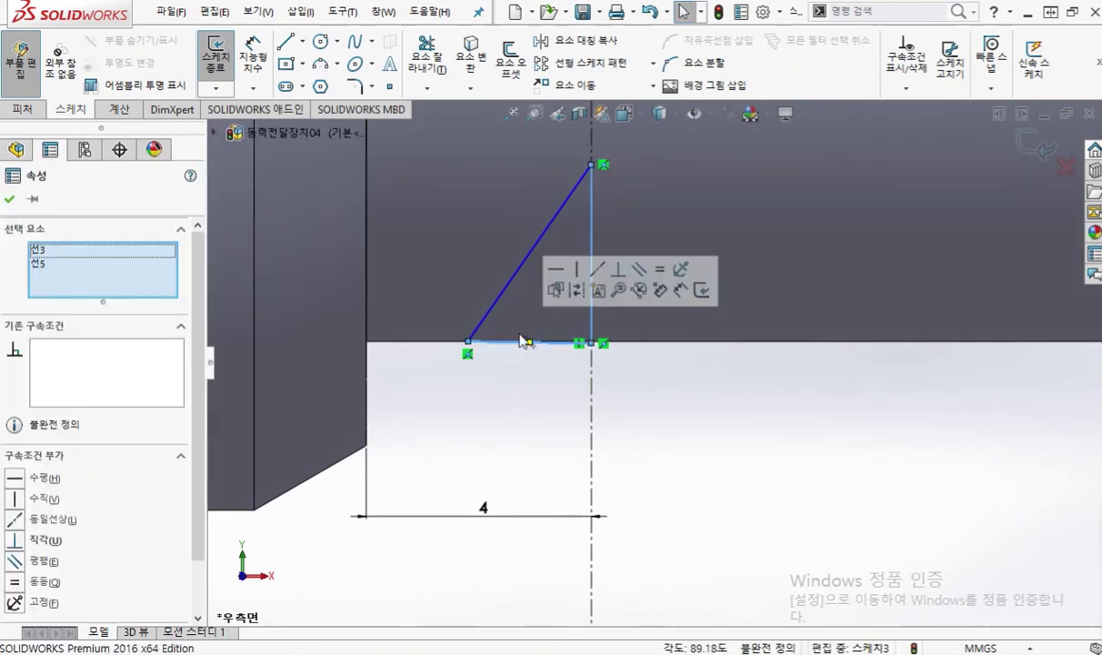
pyautogui.click(659, 270)
pyautogui.click(689, 443)
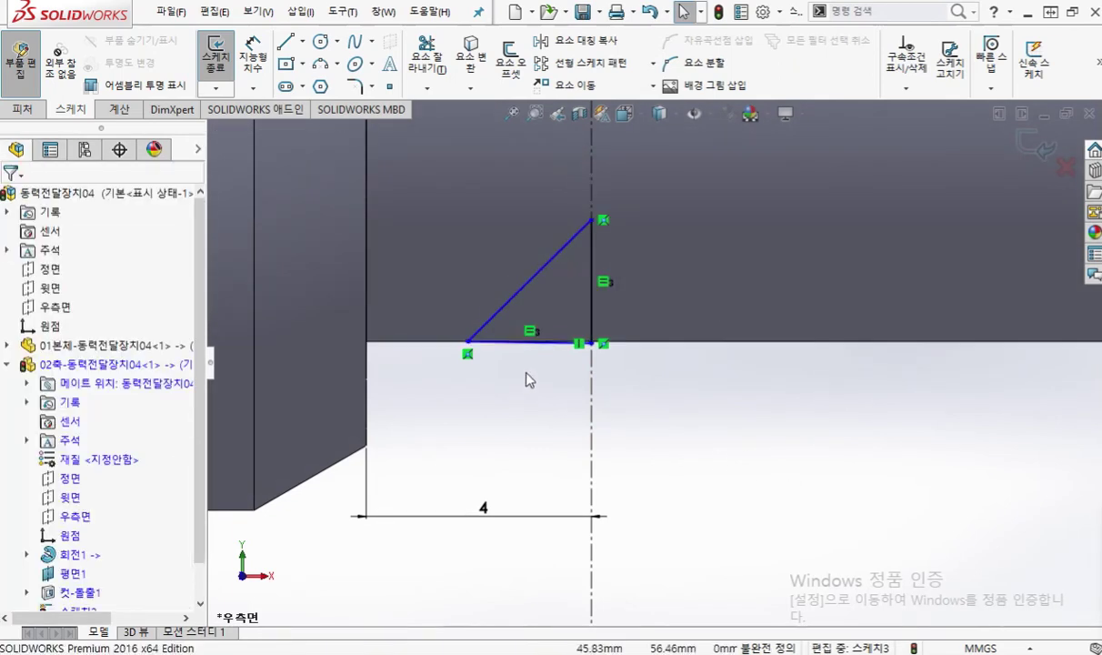
# Add a horizontal relation to the base line of the triangle
pyautogui.click(514, 342)
pyautogui.click(561, 275)
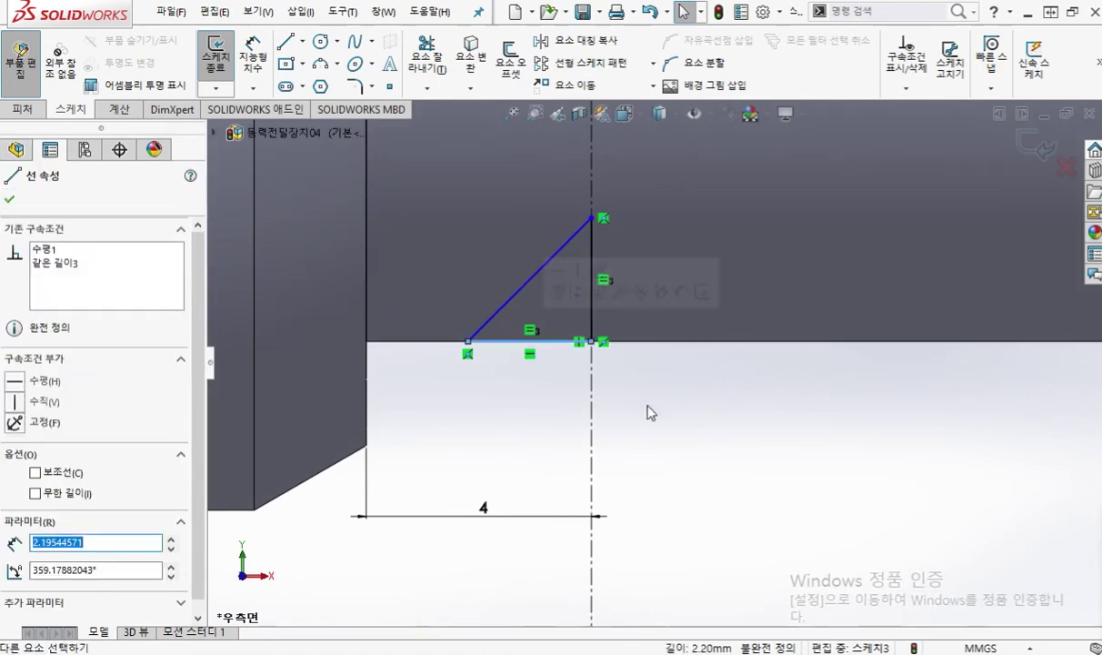
pyautogui.click(708, 425)
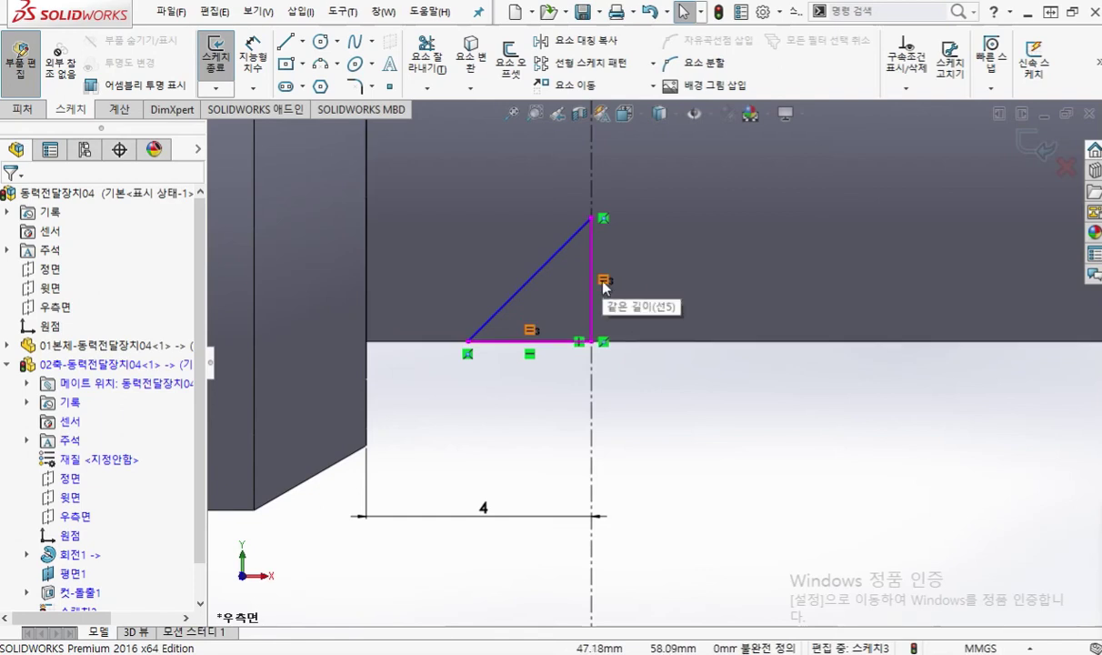
# Dimension the triangle's outer base corner across the centerline as a 4 mm diameter
pyautogui.rightClick(778, 382)
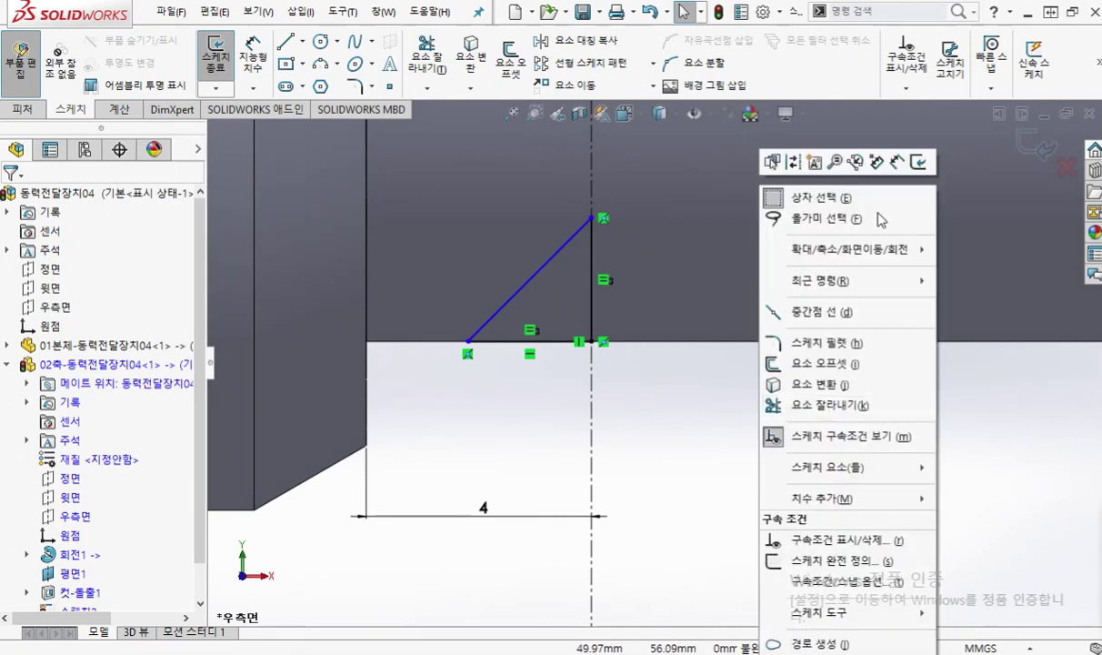
pyautogui.click(855, 162)
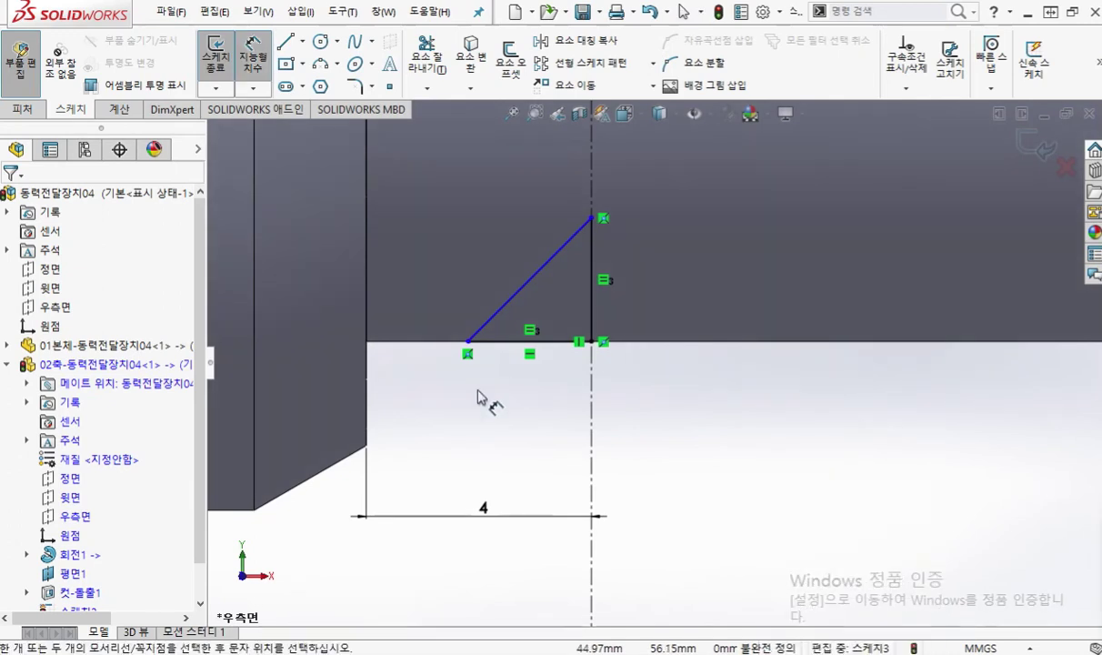
pyautogui.click(468, 342)
pyautogui.click(593, 422)
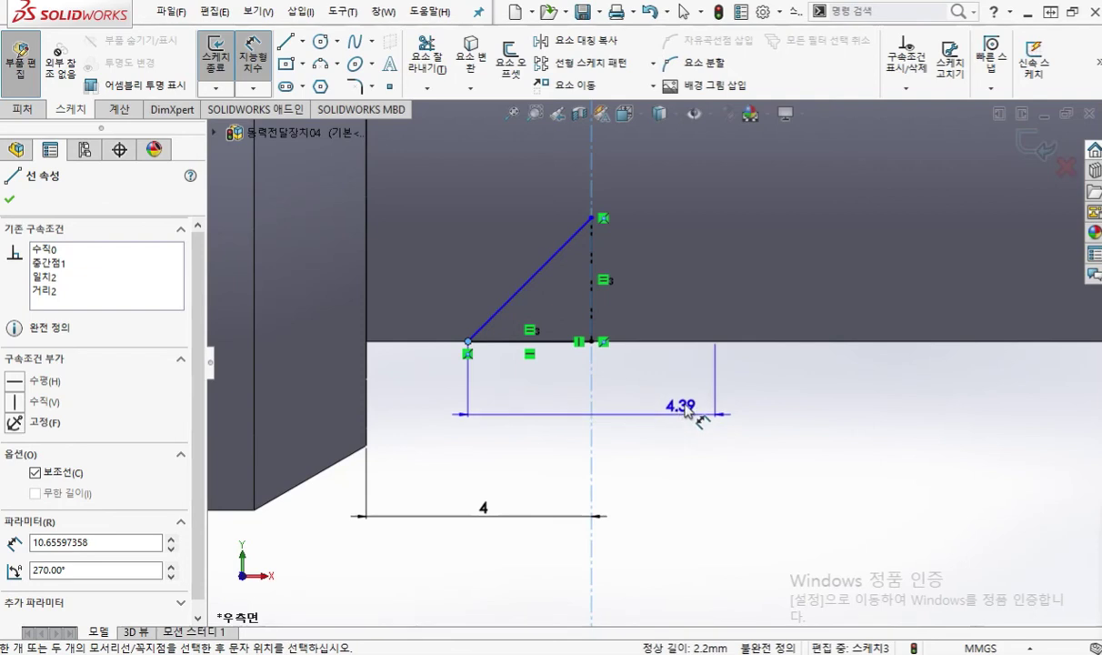
pyautogui.click(684, 424)
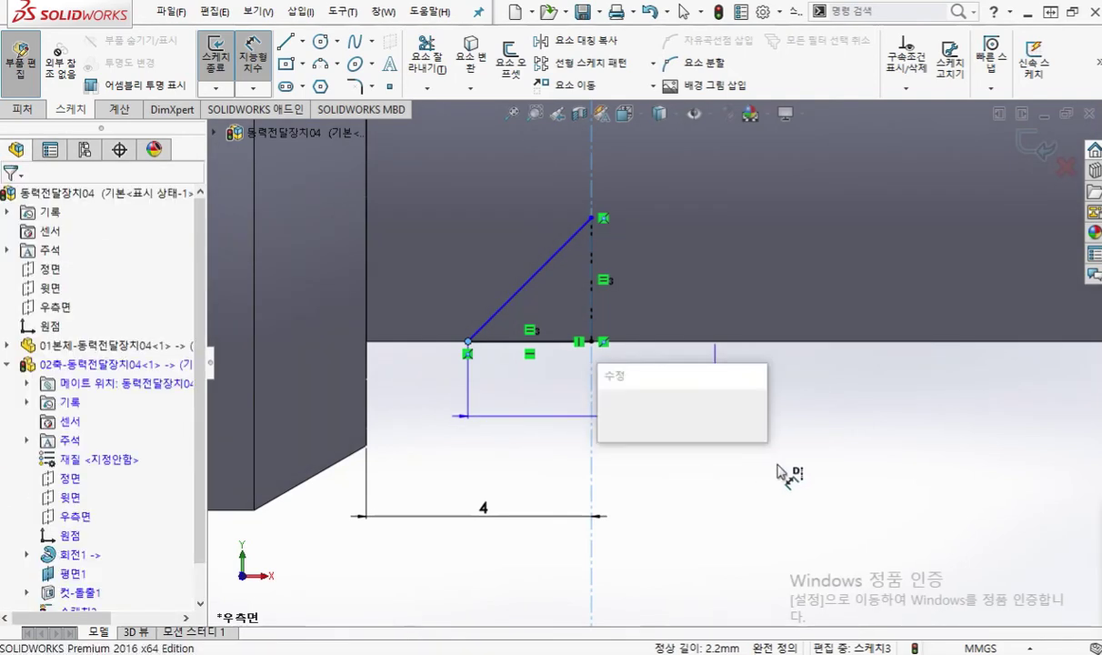
pyautogui.write('4')
pyautogui.press('Return')
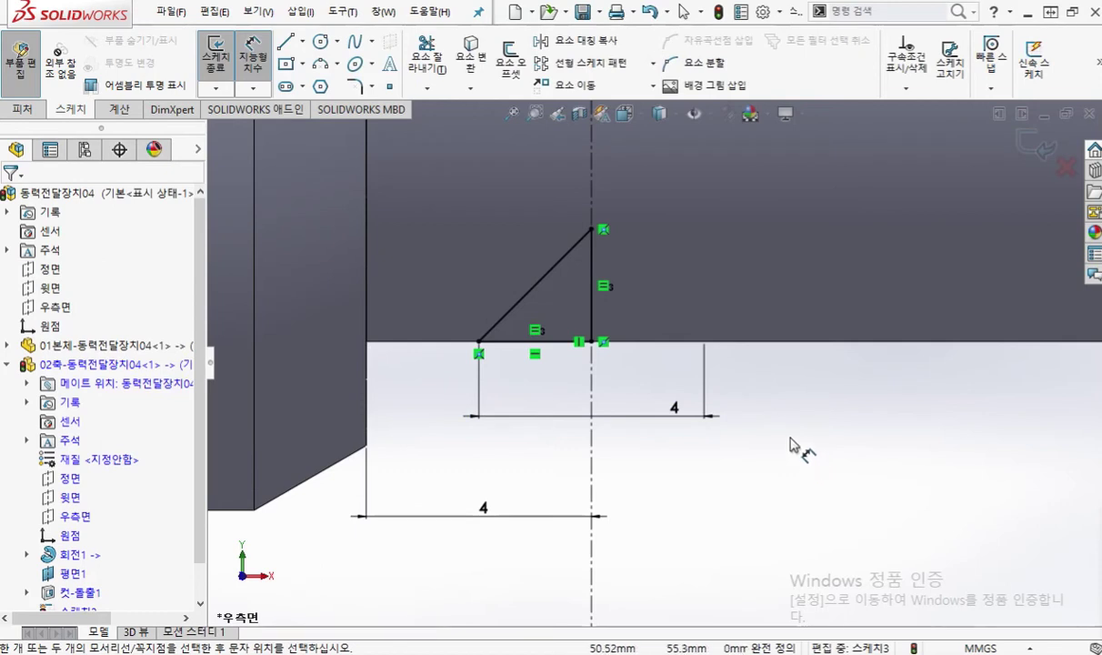
# Draw a red rotation arrow around the triangle's centerline using the screen pen, and clear the mark
pyautogui.moveTo(784, 405); pyautogui.dragTo(788, 437, button='middle')
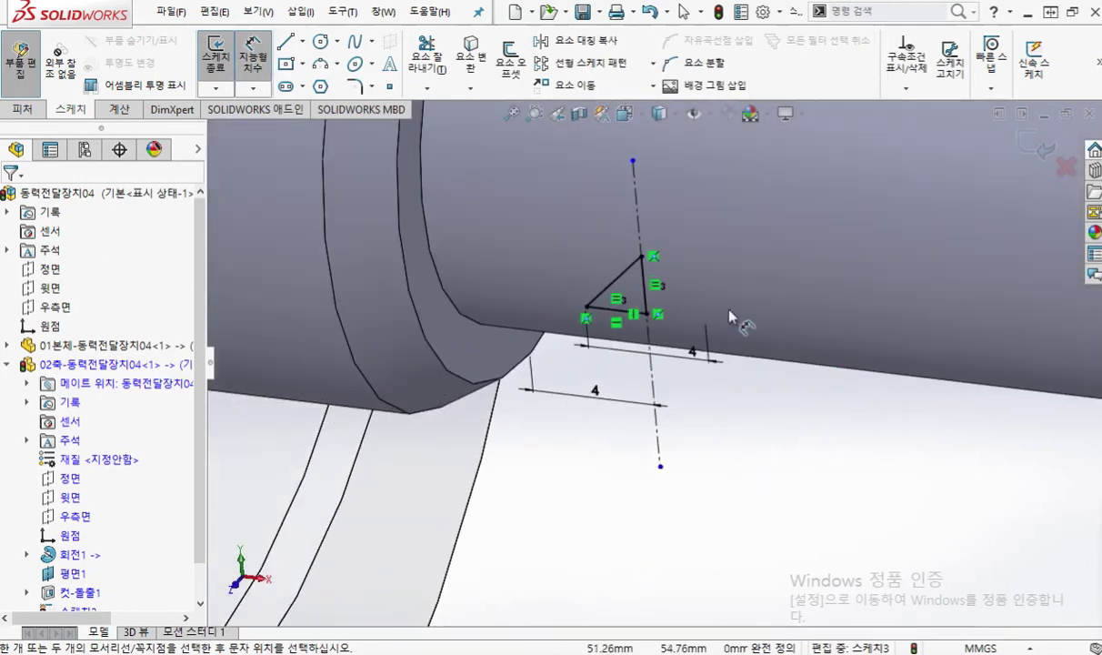
pyautogui.press('F12')
pyautogui.moveTo(625, 295)
pyautogui.mouseDown()
pyautogui.moveTo(699, 276)
pyautogui.moveTo(693, 269)
pyautogui.moveTo(713, 291)
pyautogui.mouseUp()
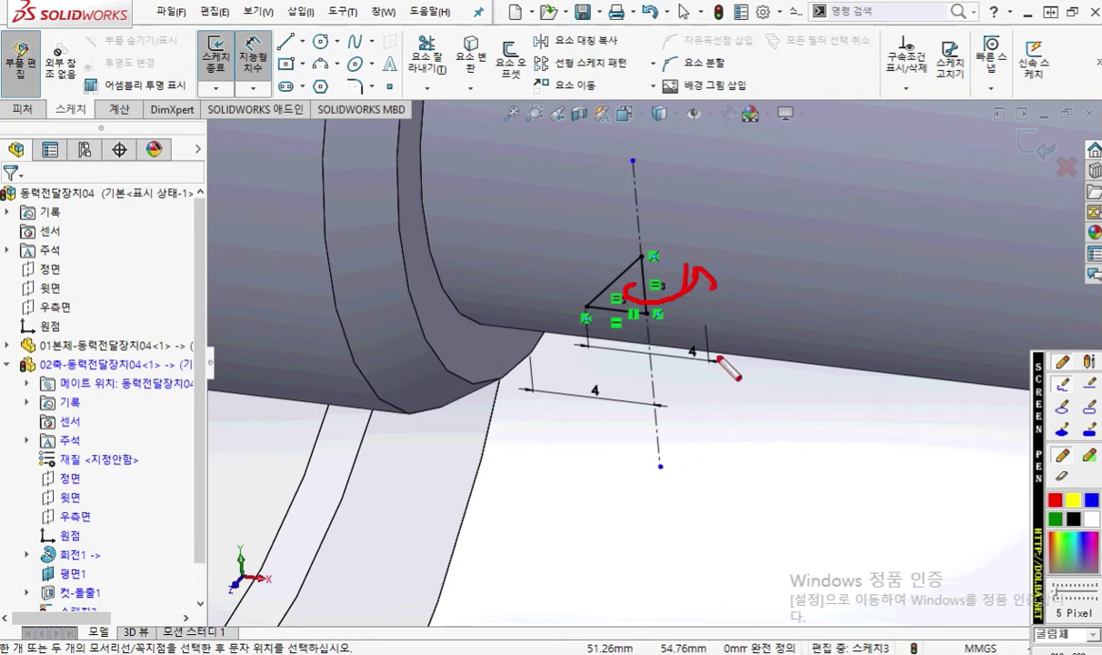
pyautogui.press('Escape')
# Revolve-cut the triangle profile 360° about the centerline to form the conical recess, and inspect its face
pyautogui.scroll(-3, 600, 382)
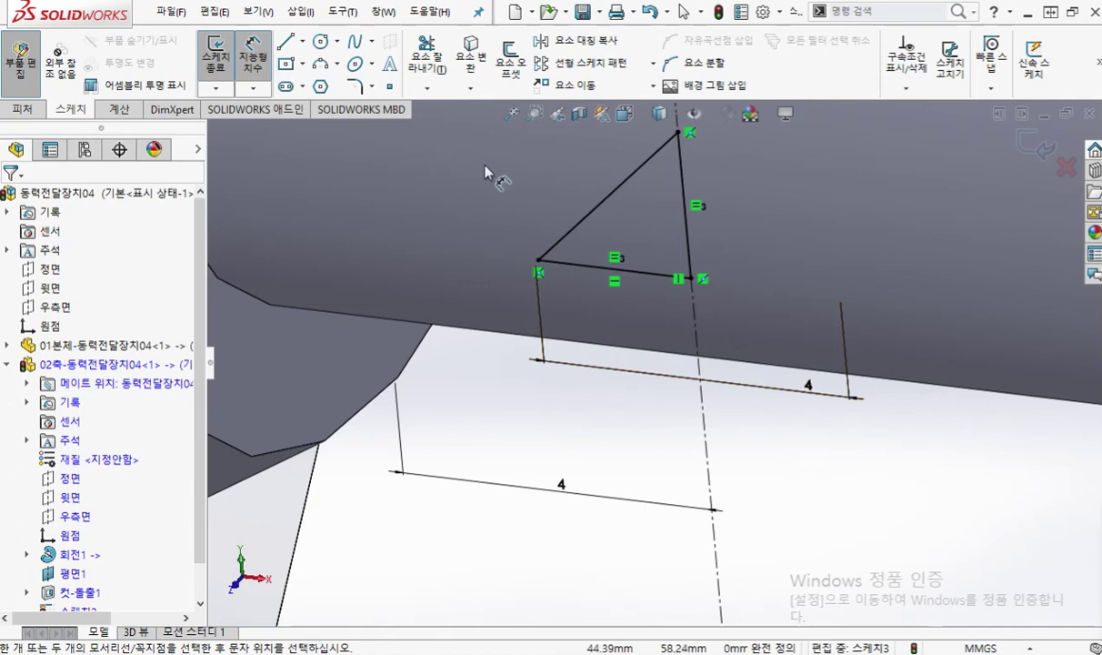
pyautogui.press('s')
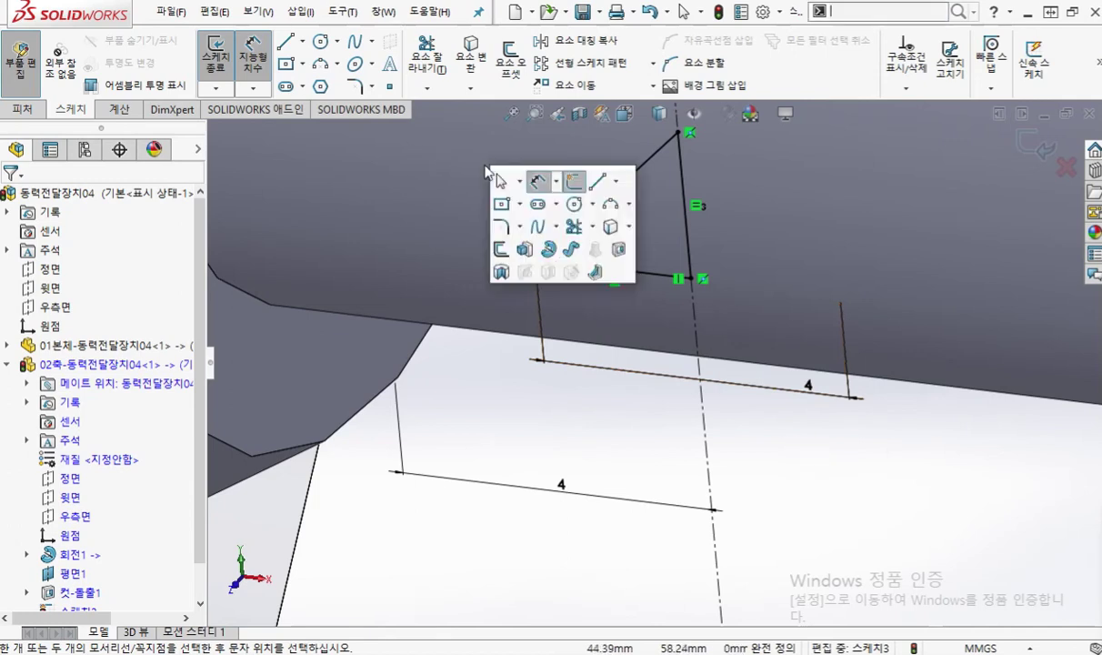
pyautogui.click(501, 272)
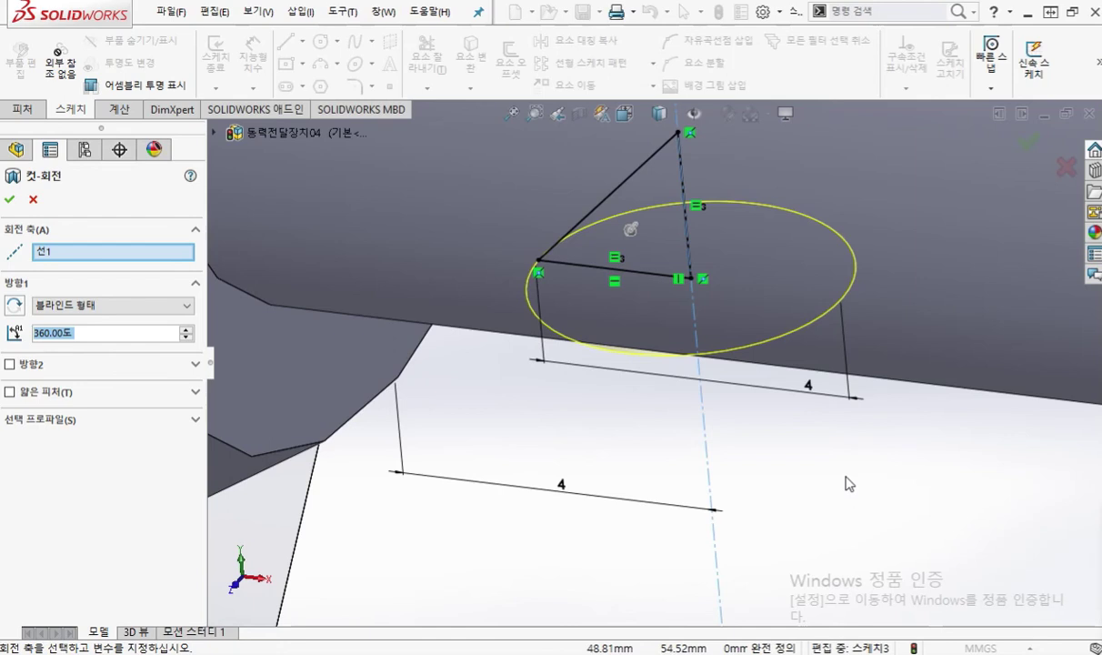
pyautogui.press('Return')
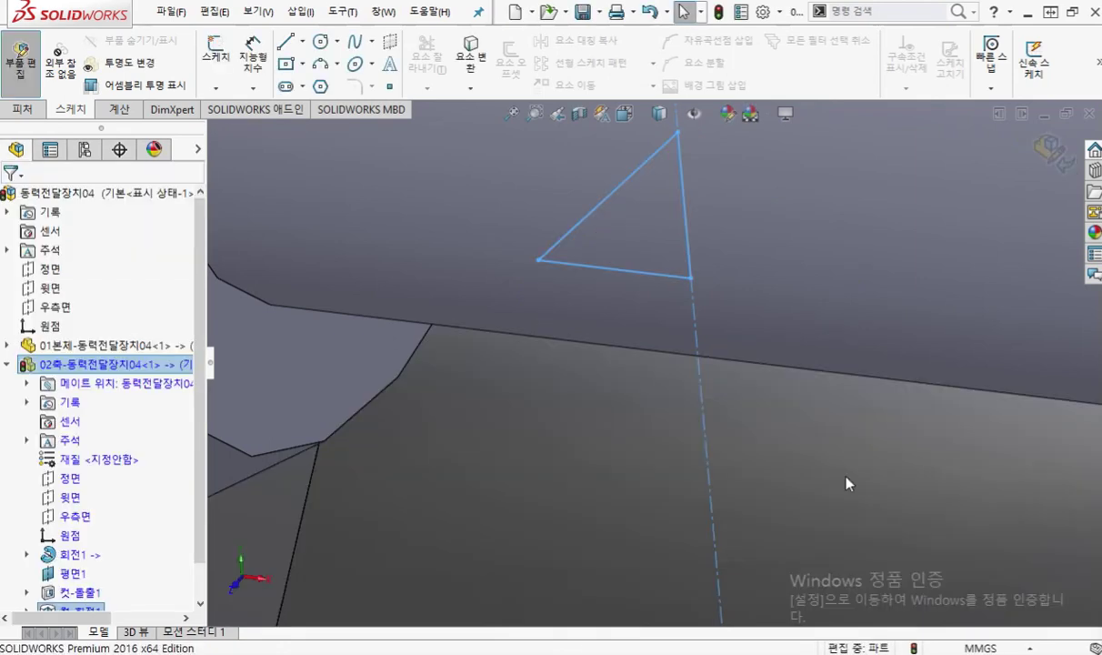
pyautogui.moveTo(745, 474)
pyautogui.mouseDown(button='middle')
pyautogui.moveTo(615, 448)
pyautogui.moveTo(656, 394)
pyautogui.moveTo(688, 310)
pyautogui.moveTo(700, 398)
pyautogui.moveTo(664, 371)
pyautogui.moveTo(625, 475)
pyautogui.moveTo(637, 487)
pyautogui.moveTo(636, 409)
pyautogui.mouseUp(button='middle')
pyautogui.click(789, 519)
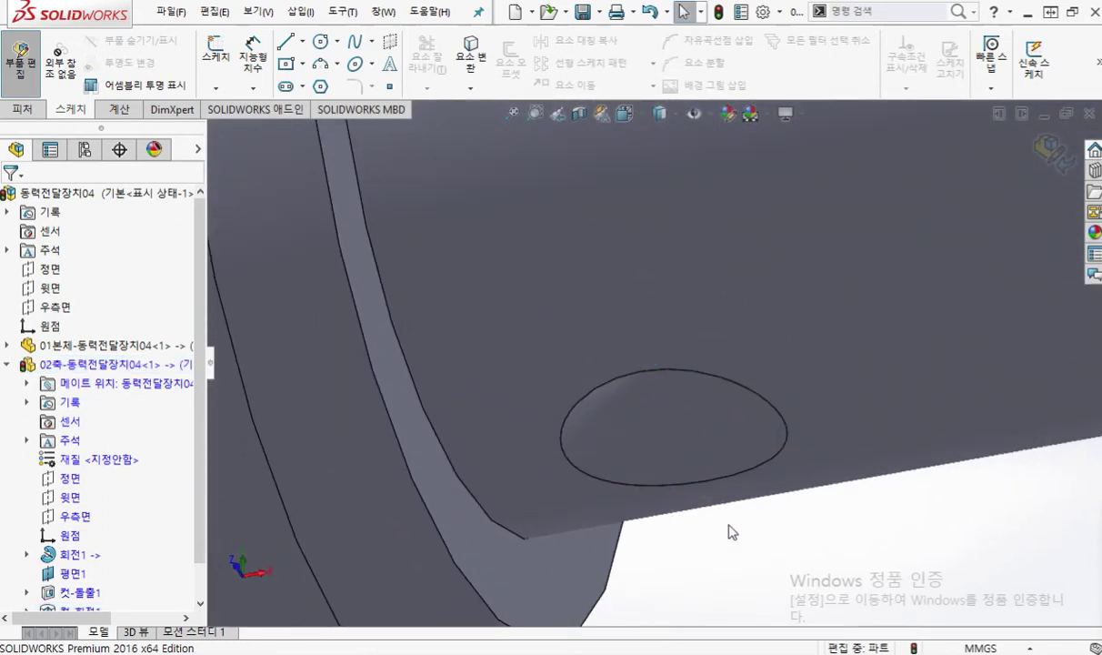
pyautogui.click(683, 400)
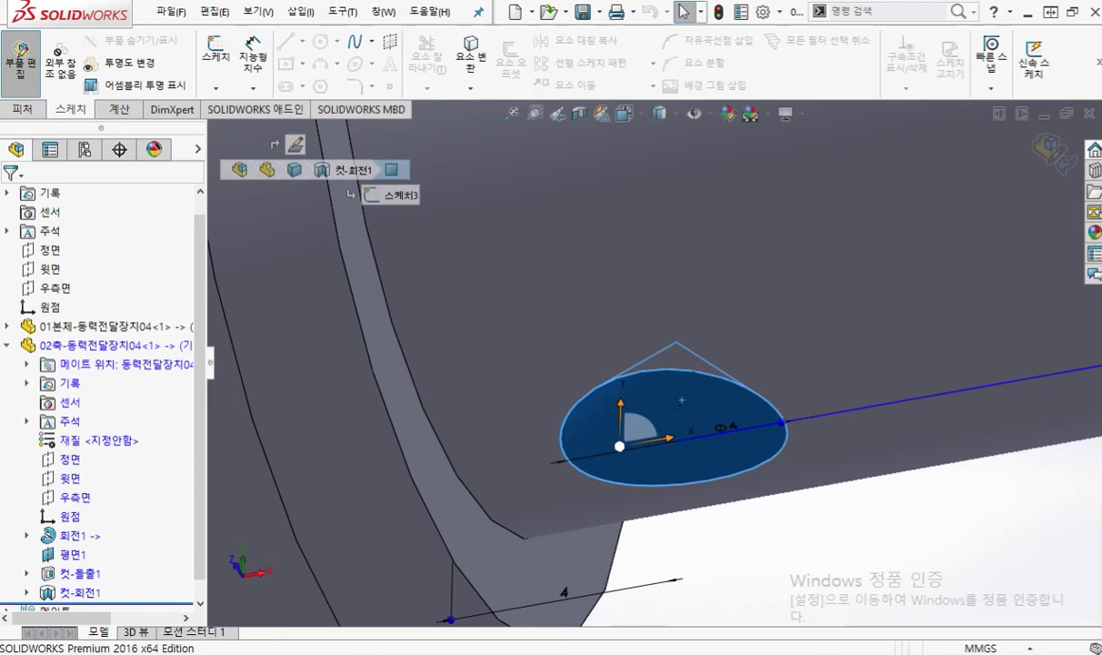
# Bring up the reference drawing beside the model, mark the shaft's keyway and a plane in red using the screen pen, and clear the marks
pyautogui.hotkey('alt', 'Tab')
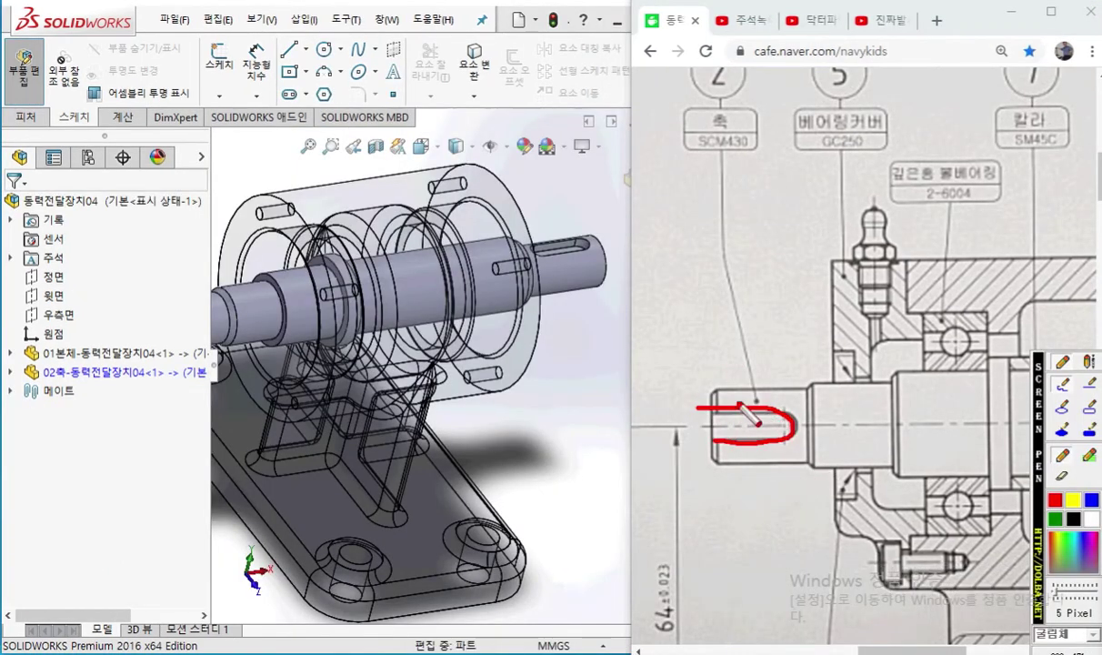
pyautogui.moveTo(147, 335); pyautogui.dragTo(185, 338)
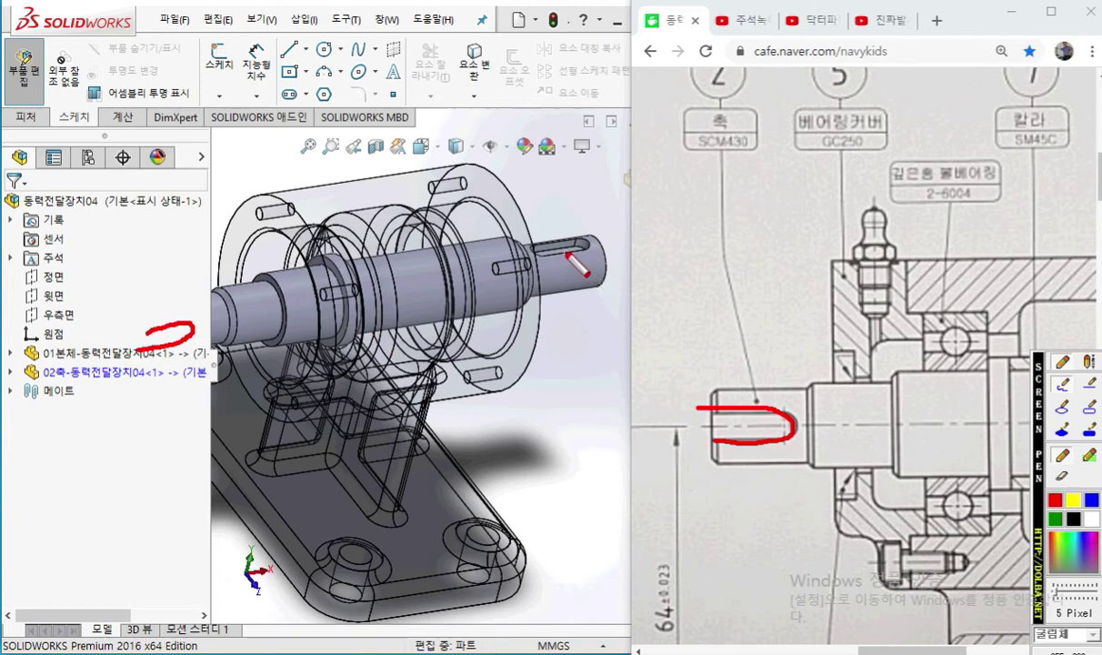
pyautogui.moveTo(527, 246)
pyautogui.mouseDown()
pyautogui.moveTo(600, 229)
pyautogui.moveTo(595, 295)
pyautogui.moveTo(511, 310)
pyautogui.moveTo(527, 244)
pyautogui.mouseUp()
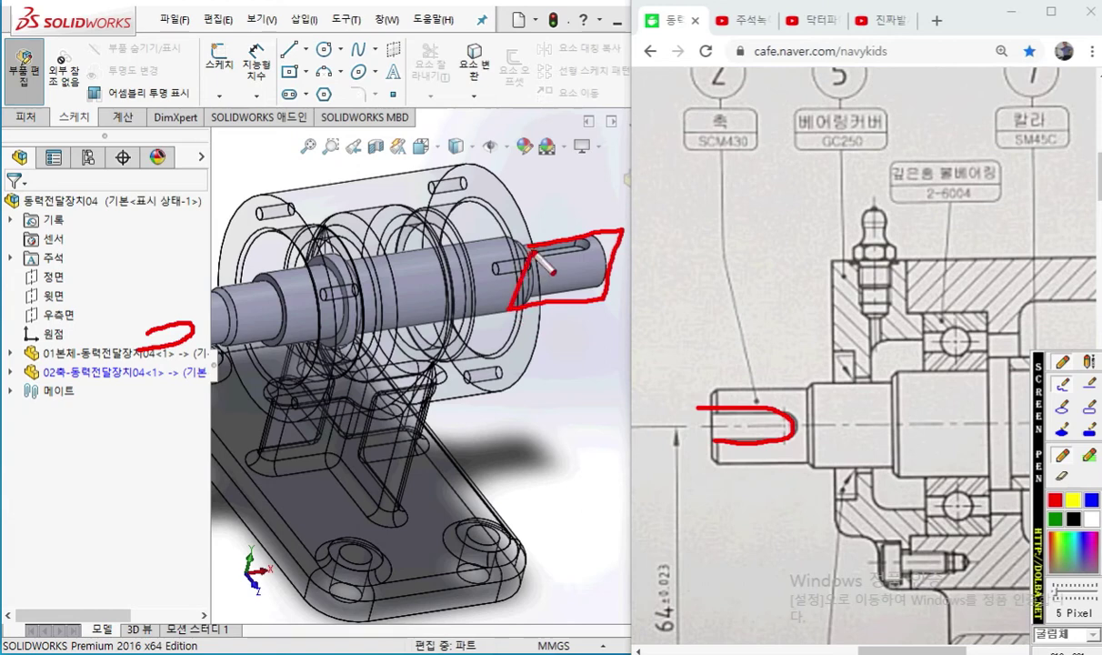
pyautogui.moveTo(103, 314); pyautogui.dragTo(162, 353)
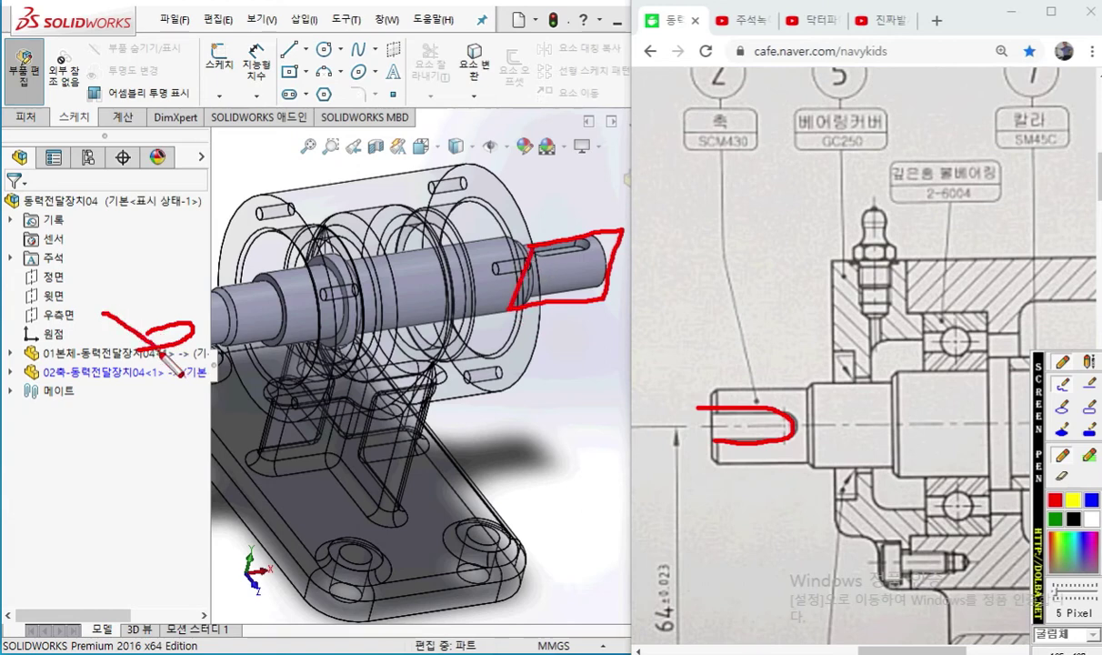
pyautogui.moveTo(134, 293); pyautogui.dragTo(162, 353)
pyautogui.moveTo(110, 325); pyautogui.dragTo(162, 353)
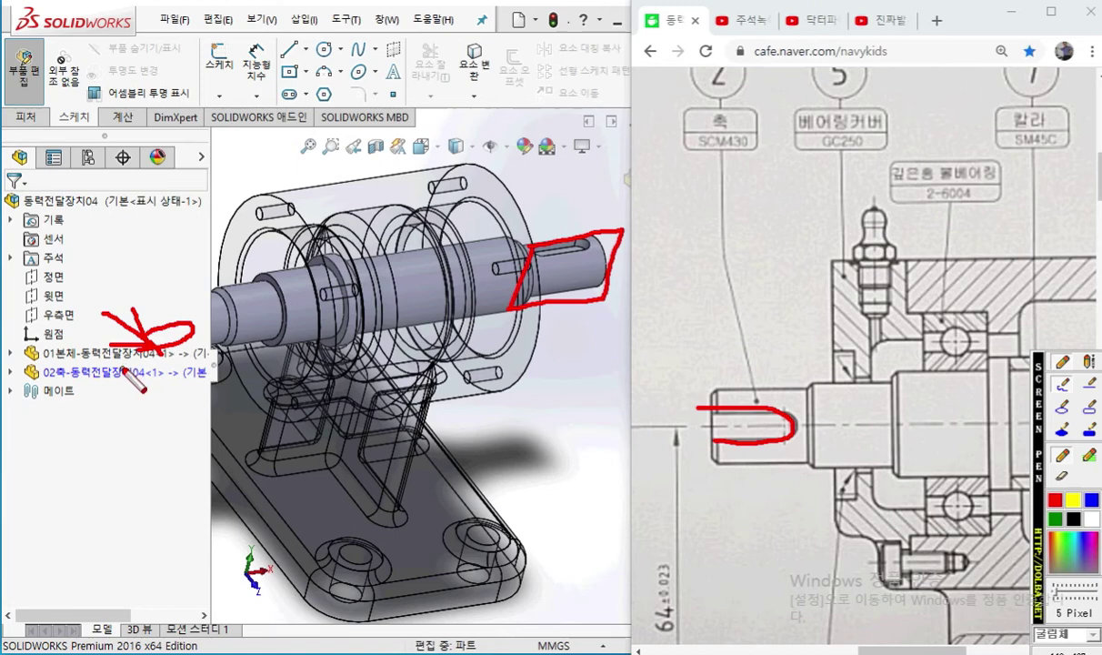
pyautogui.press('Escape')
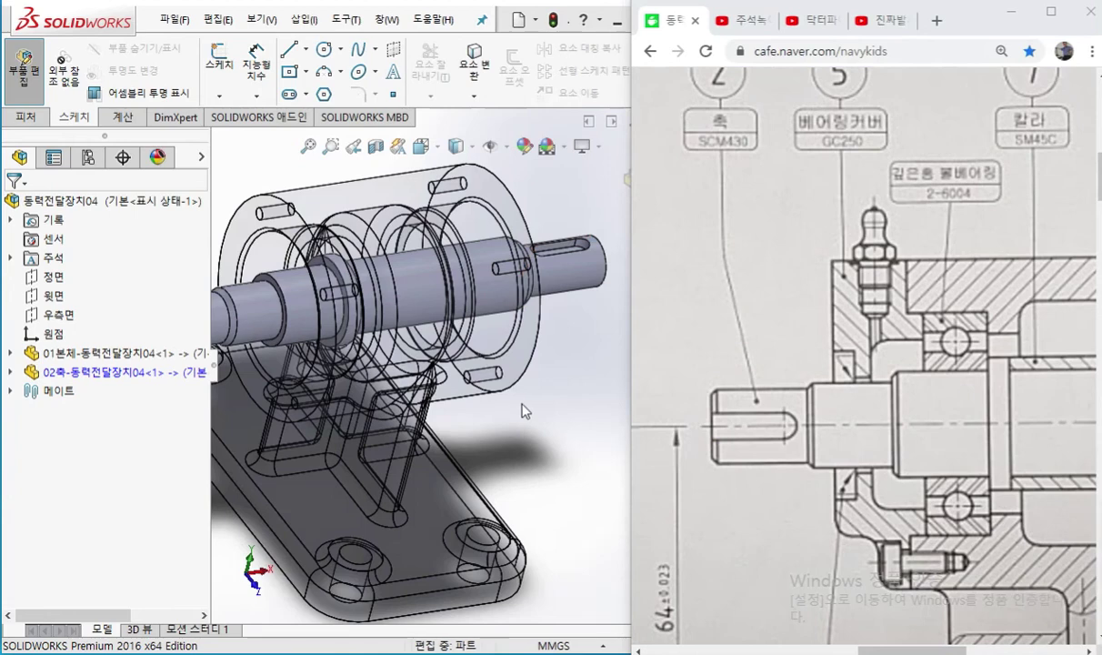
# Bring the whole shaft into view, show the reference geometry commands, and mark the Plane command in red using the screen pen
pyautogui.click(498, 389)
pyautogui.moveTo(407, 407); pyautogui.dragTo(494, 420, button='middle')
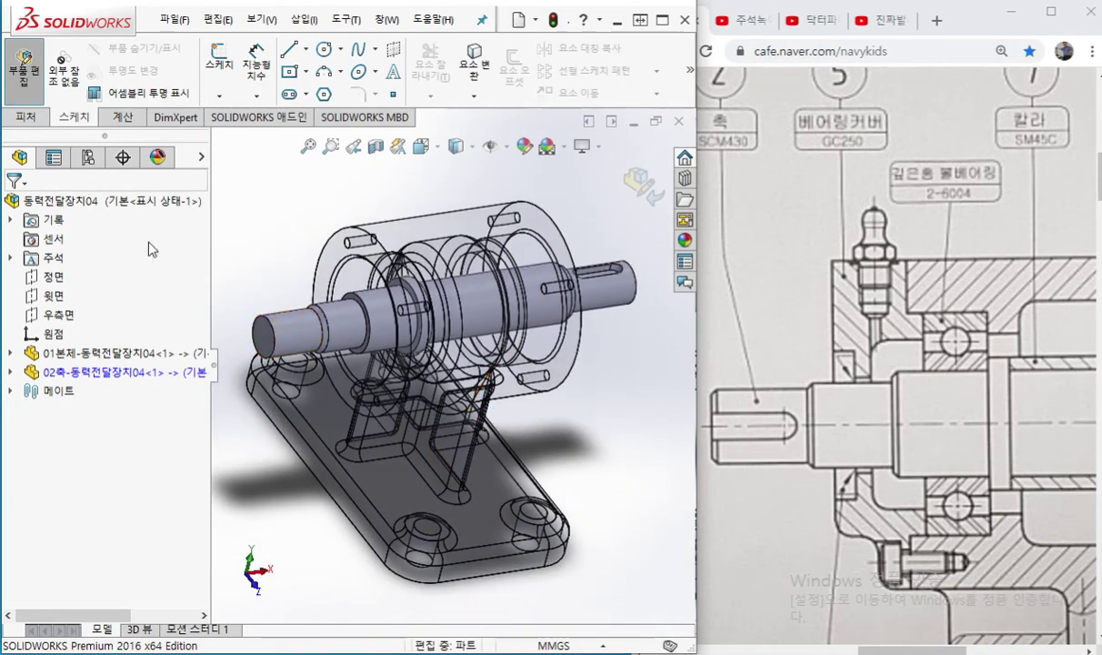
pyautogui.click(26, 117)
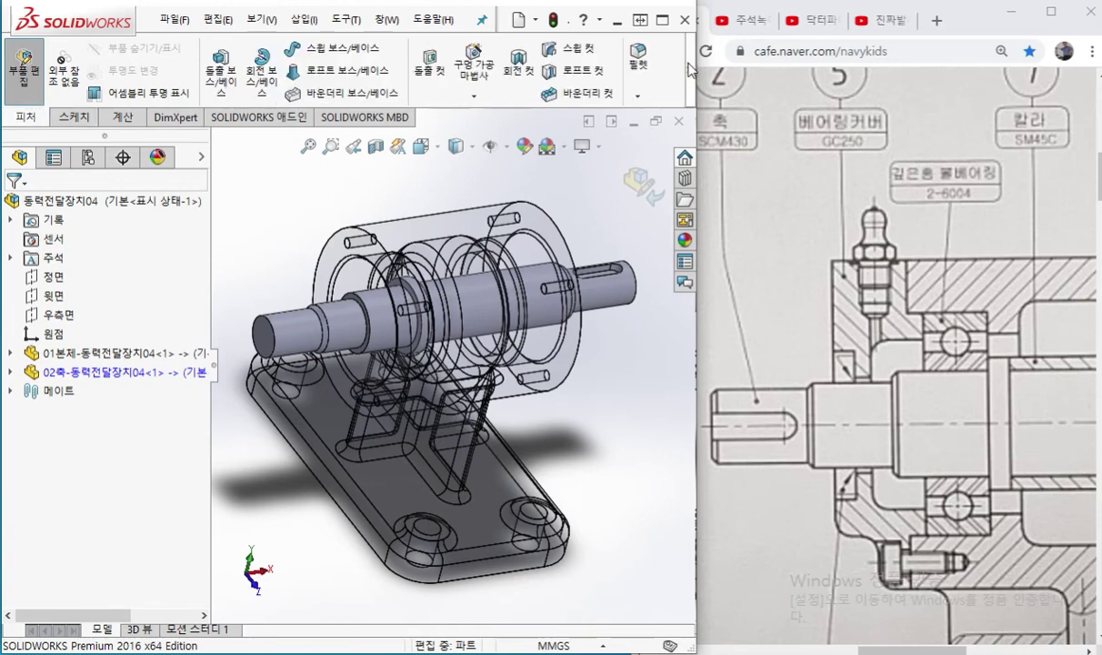
pyautogui.moveTo(690, 71)
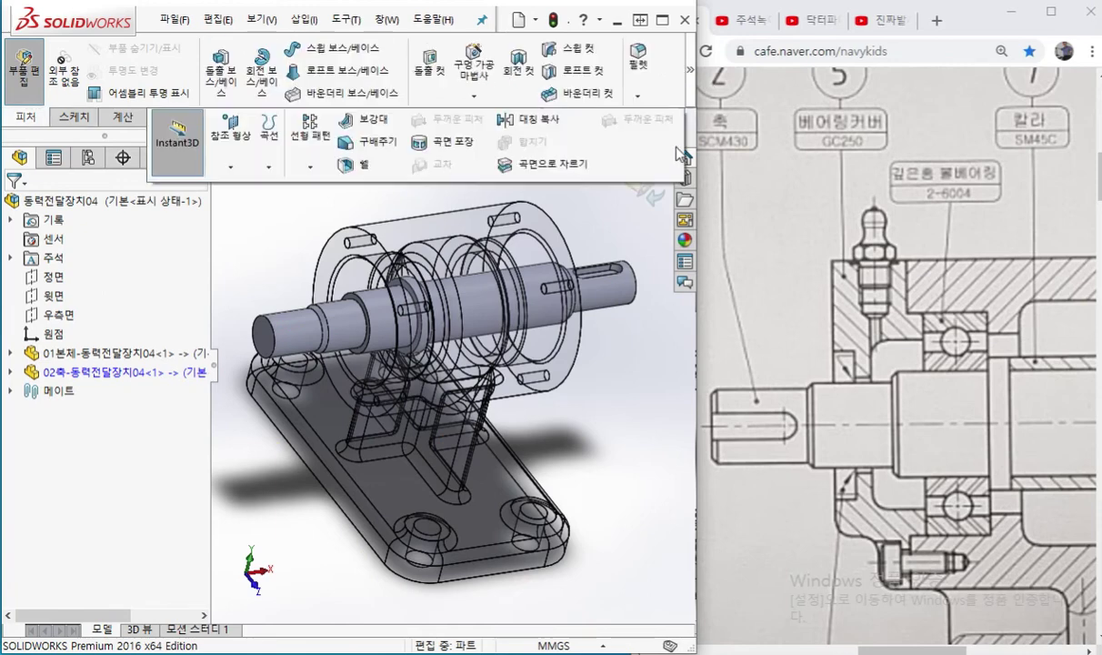
pyautogui.click(228, 161)
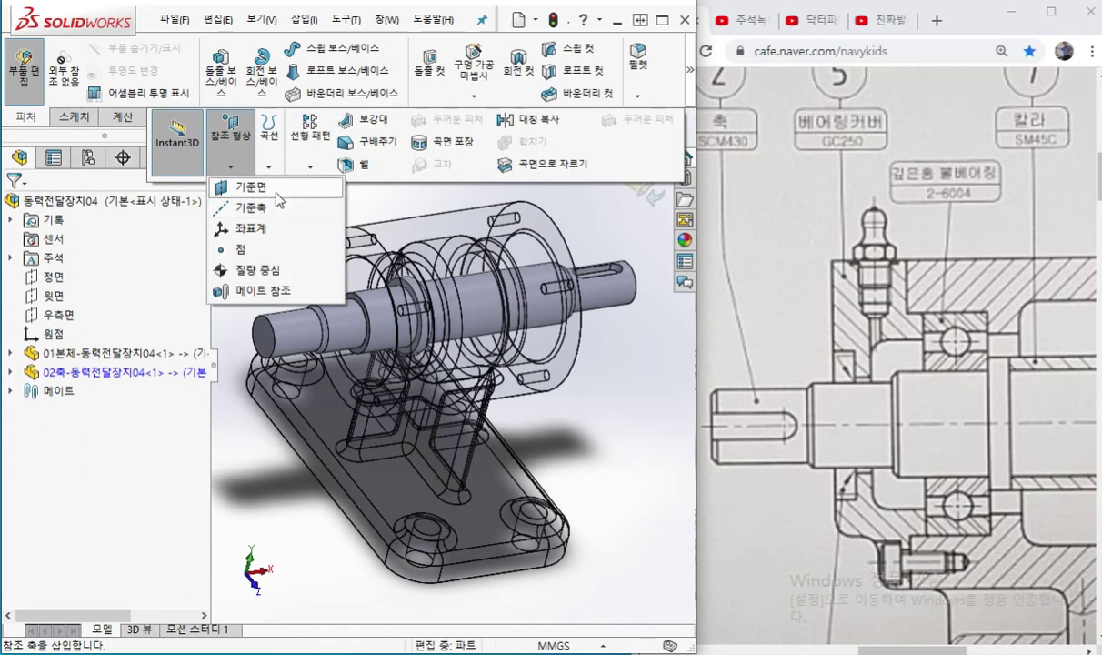
pyautogui.moveTo(332, 197)
pyautogui.mouseDown()
pyautogui.moveTo(227, 198)
pyautogui.moveTo(273, 165)
pyautogui.moveTo(405, 198)
pyautogui.mouseUp()
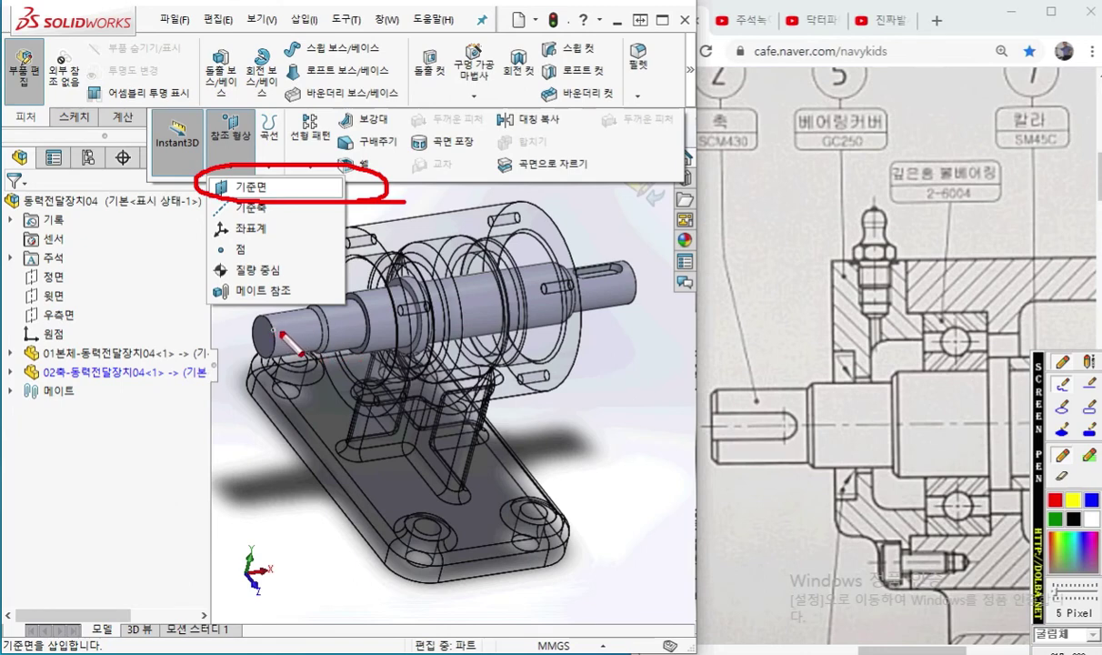
# Mark the shaft's end cylinder as tangent reference 1, a plane as parallel reference 2, and the keyway outline in red, and clear the marks
pyautogui.moveTo(305, 334)
pyautogui.mouseDown()
pyautogui.moveTo(368, 389)
pyautogui.moveTo(380, 374)
pyautogui.moveTo(366, 405)
pyautogui.moveTo(388, 421)
pyautogui.mouseUp()
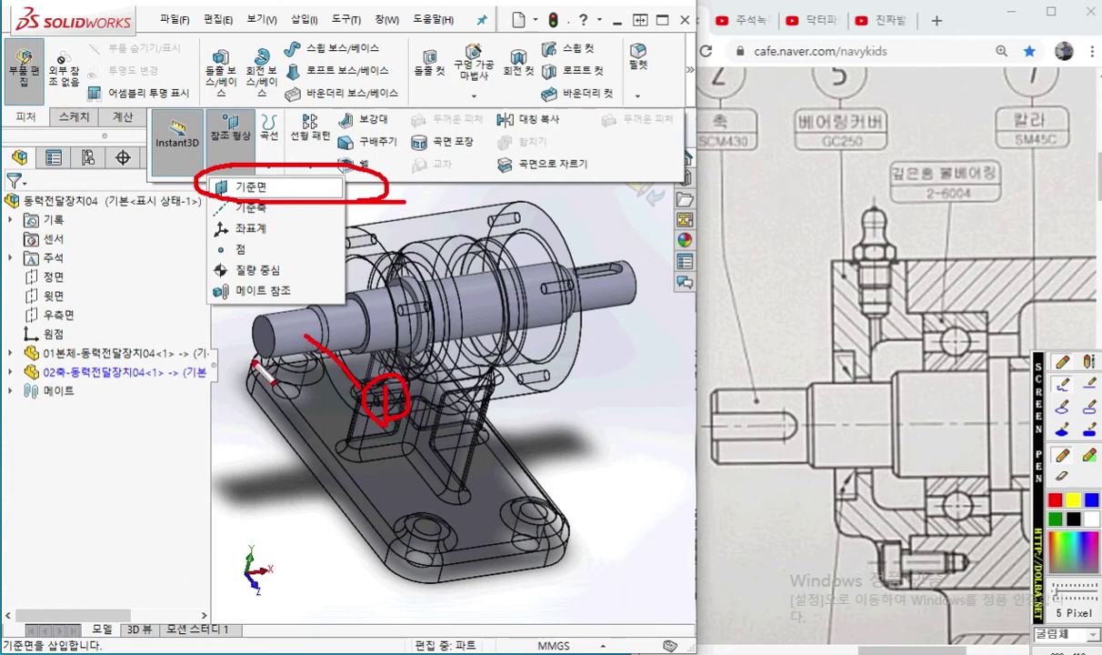
pyautogui.moveTo(498, 284)
pyautogui.mouseDown()
pyautogui.moveTo(333, 290)
pyautogui.moveTo(241, 337)
pyautogui.mouseUp()
pyautogui.moveTo(244, 380)
pyautogui.mouseDown()
pyautogui.moveTo(242, 400)
pyautogui.moveTo(520, 342)
pyautogui.moveTo(536, 270)
pyautogui.mouseUp()
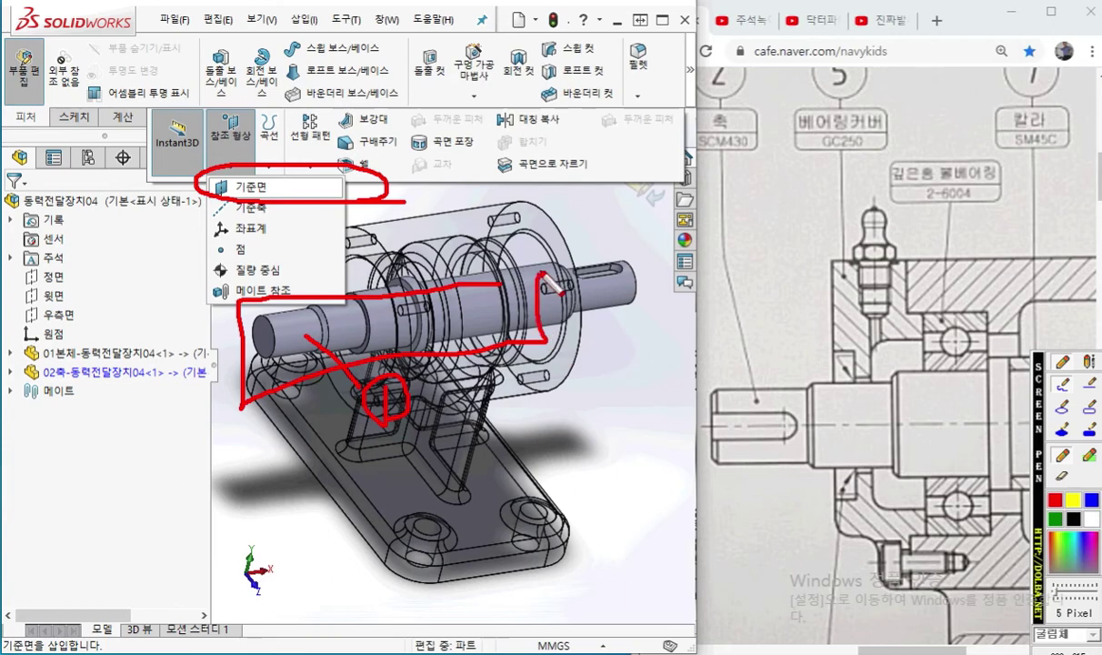
pyautogui.moveTo(496, 320)
pyautogui.mouseDown()
pyautogui.moveTo(615, 401)
pyautogui.moveTo(595, 417)
pyautogui.moveTo(627, 414)
pyautogui.mouseUp()
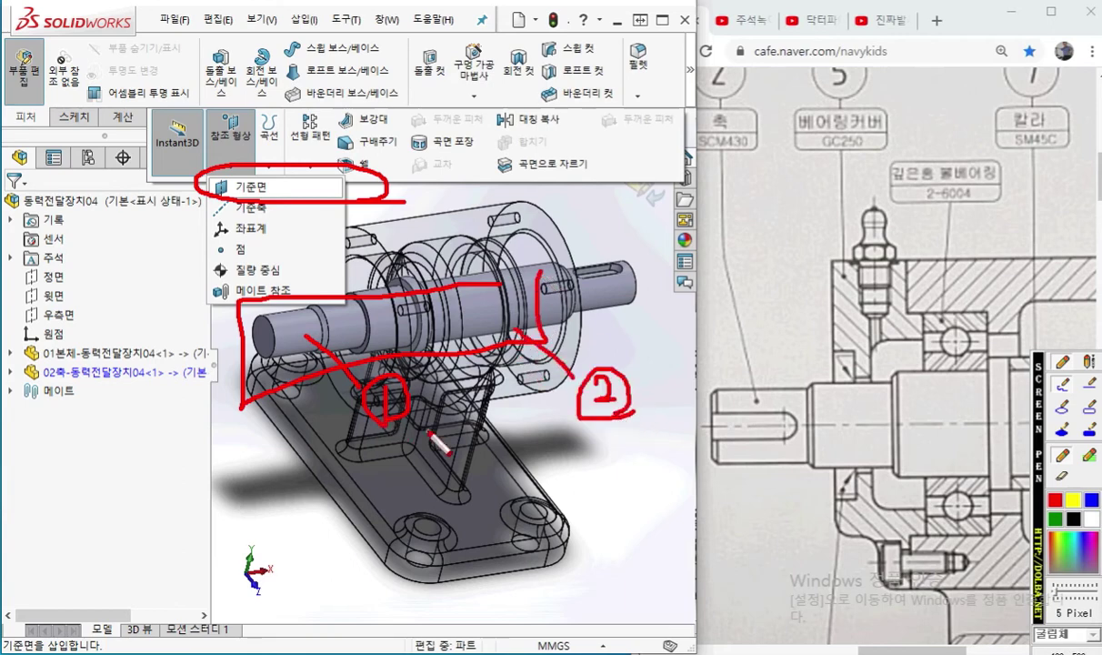
pyautogui.moveTo(420, 413); pyautogui.dragTo(422, 447)
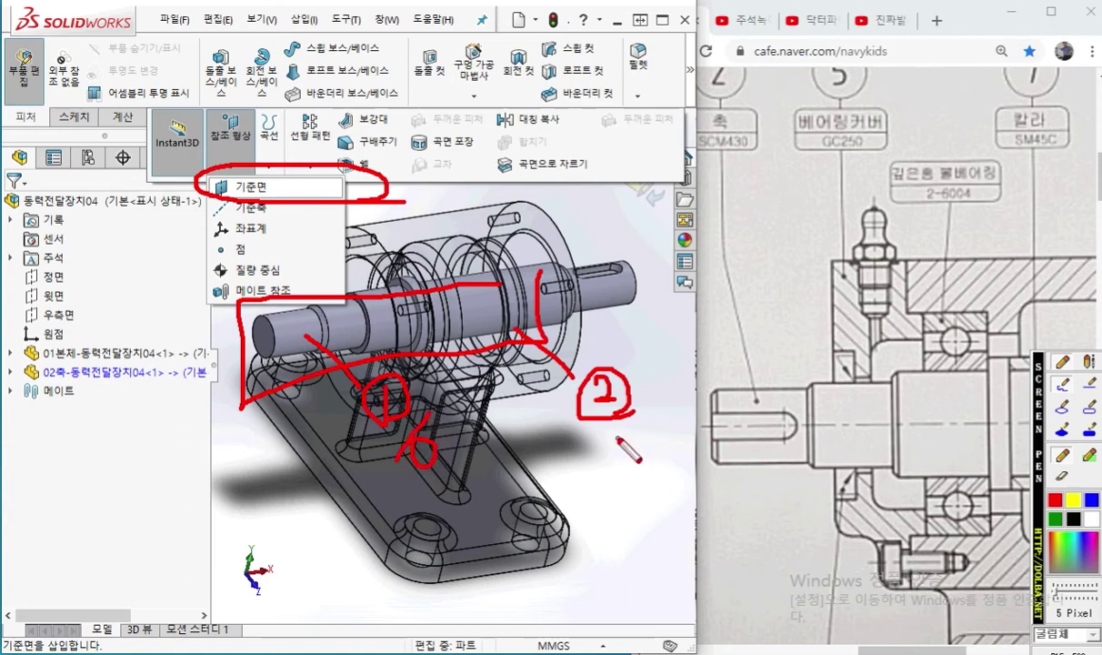
pyautogui.moveTo(622, 430)
pyautogui.mouseDown()
pyautogui.moveTo(602, 460)
pyautogui.moveTo(629, 475)
pyautogui.mouseUp()
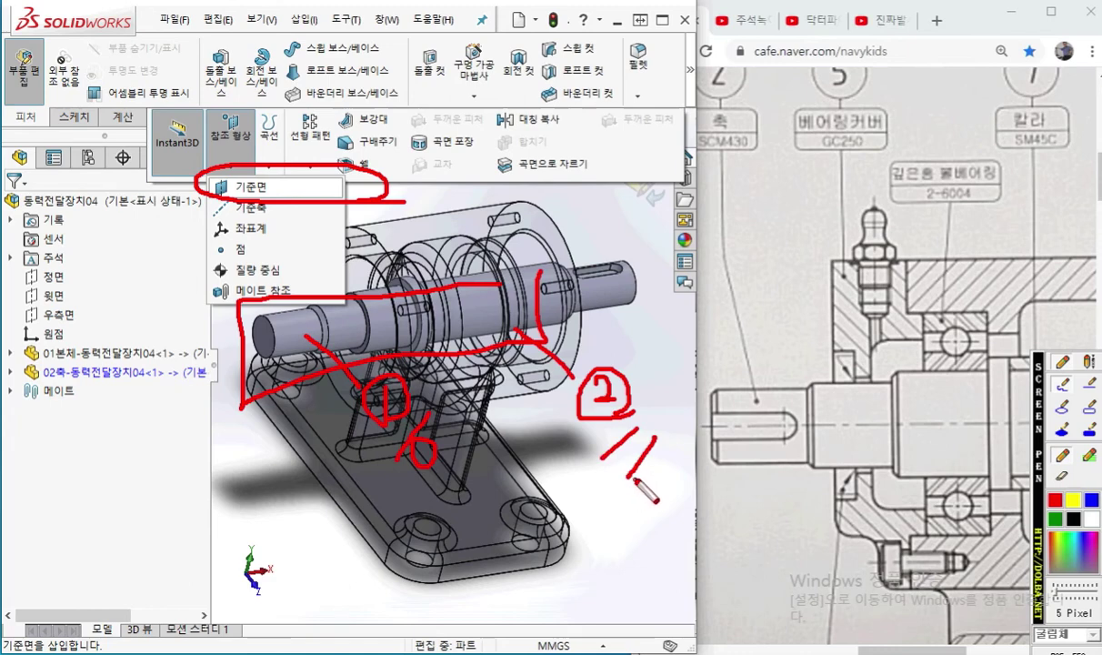
pyautogui.moveTo(325, 327)
pyautogui.mouseDown()
pyautogui.moveTo(290, 326)
pyautogui.moveTo(275, 350)
pyautogui.moveTo(291, 364)
pyautogui.moveTo(314, 357)
pyautogui.mouseUp()
pyautogui.moveTo(702, 416)
pyautogui.mouseDown()
pyautogui.moveTo(782, 433)
pyautogui.moveTo(793, 420)
pyautogui.moveTo(717, 438)
pyautogui.mouseUp()
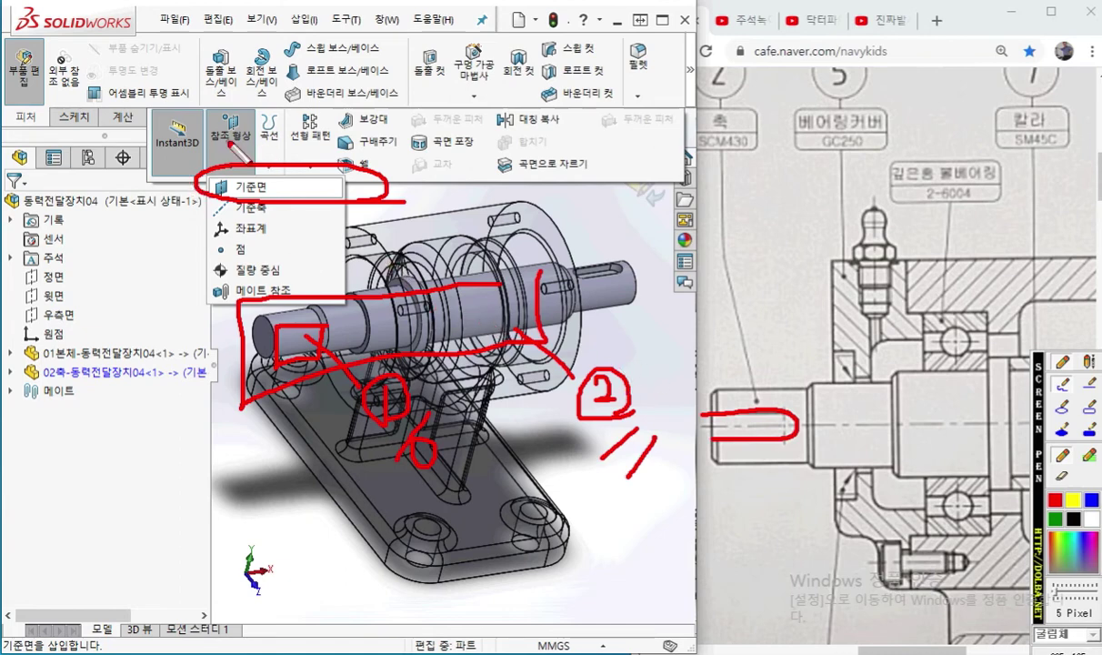
pyautogui.press('Escape')
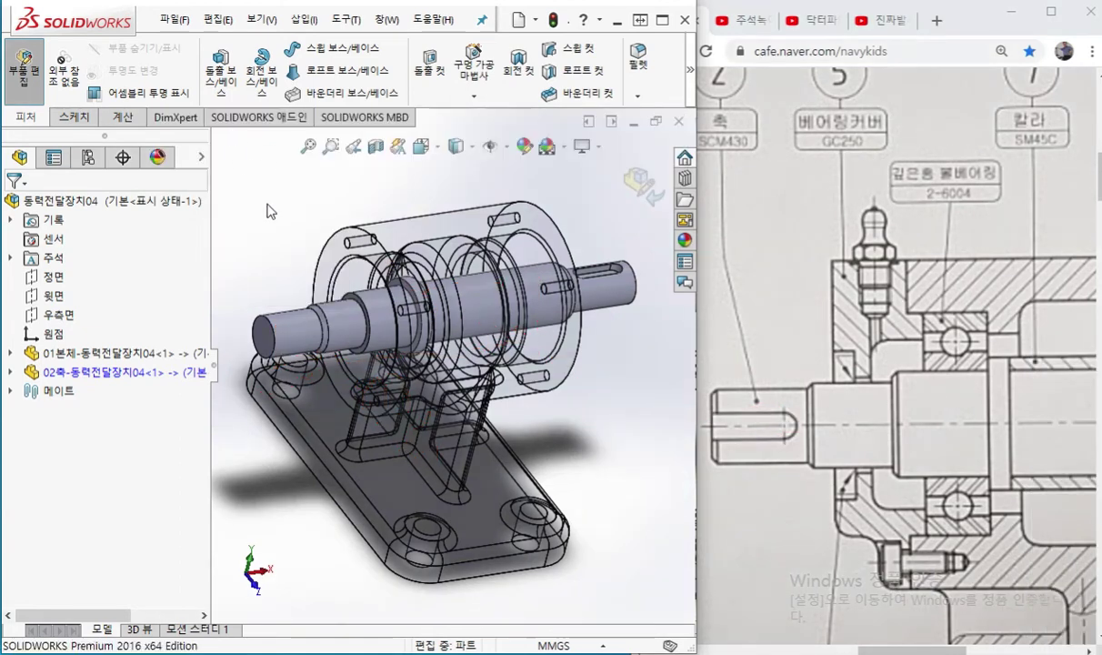
# Define a reference plane tangent to the shaft's plain end cylinder and parallel to the shaft part's front plane (정면)
pyautogui.click(662, 19)
pyautogui.click(1051, 84)
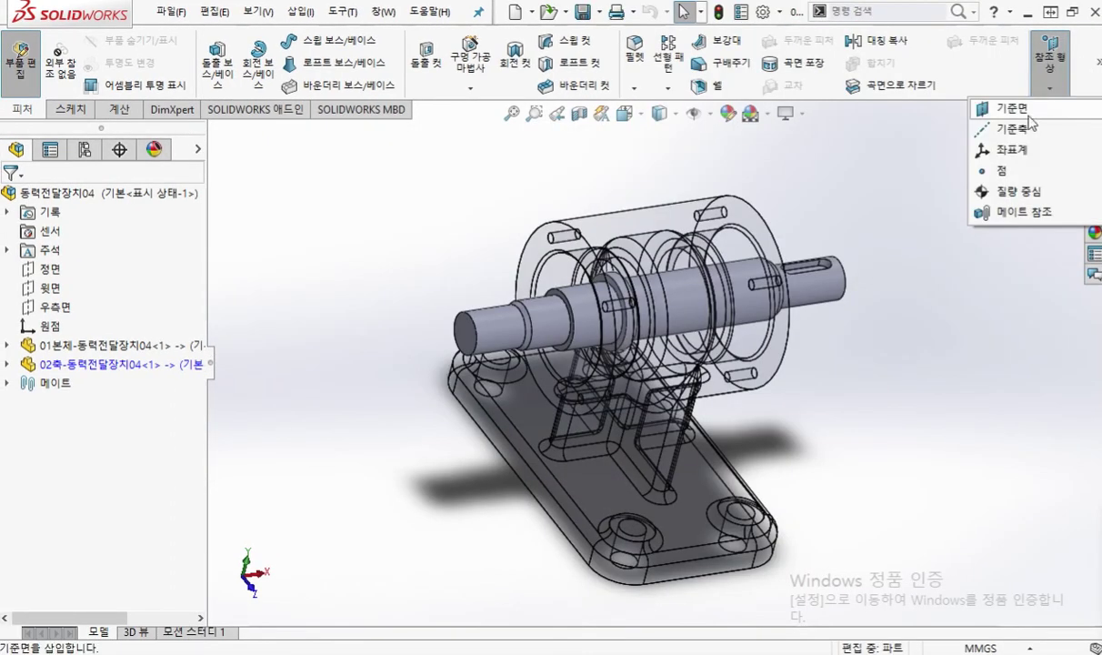
pyautogui.click(1012, 110)
pyautogui.click(494, 340)
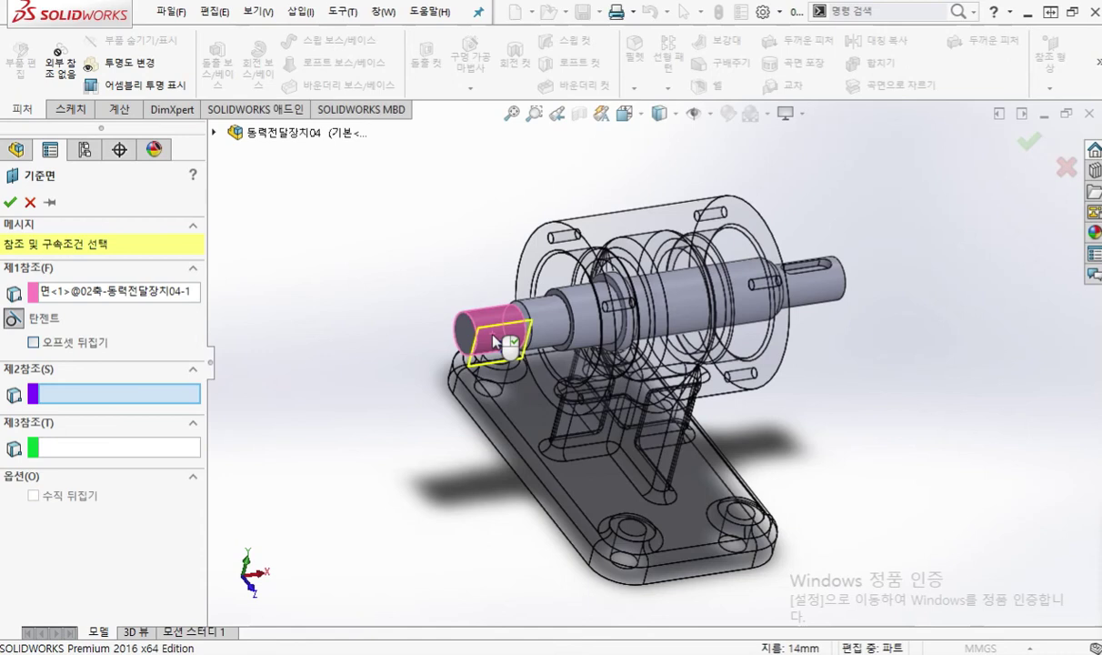
pyautogui.click(214, 133)
pyautogui.click(234, 304)
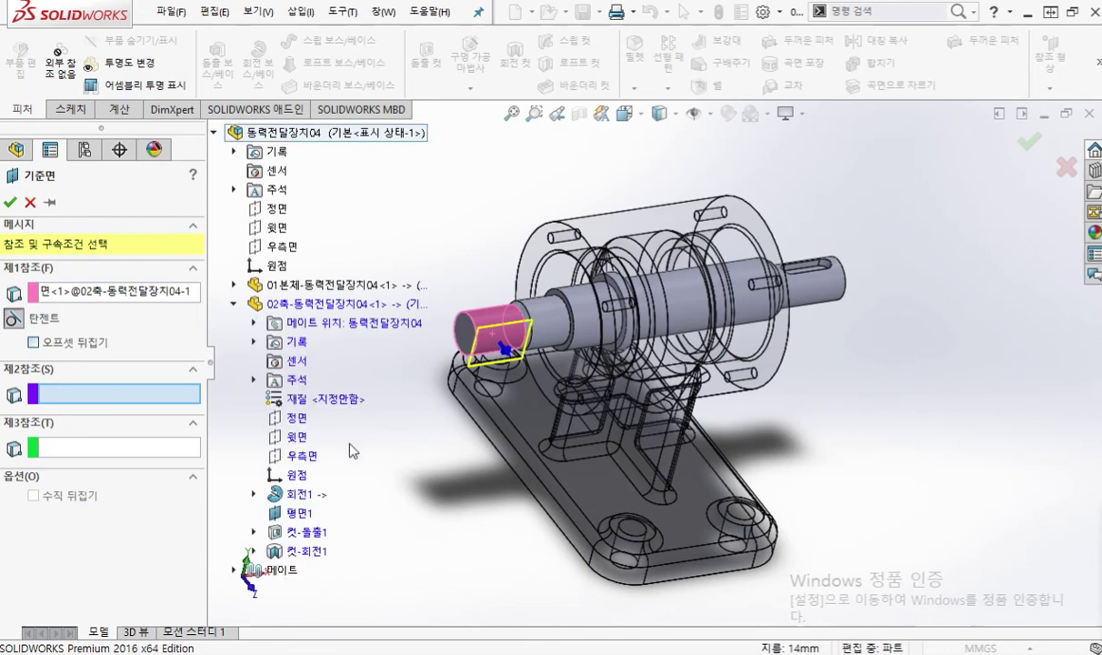
pyautogui.click(293, 419)
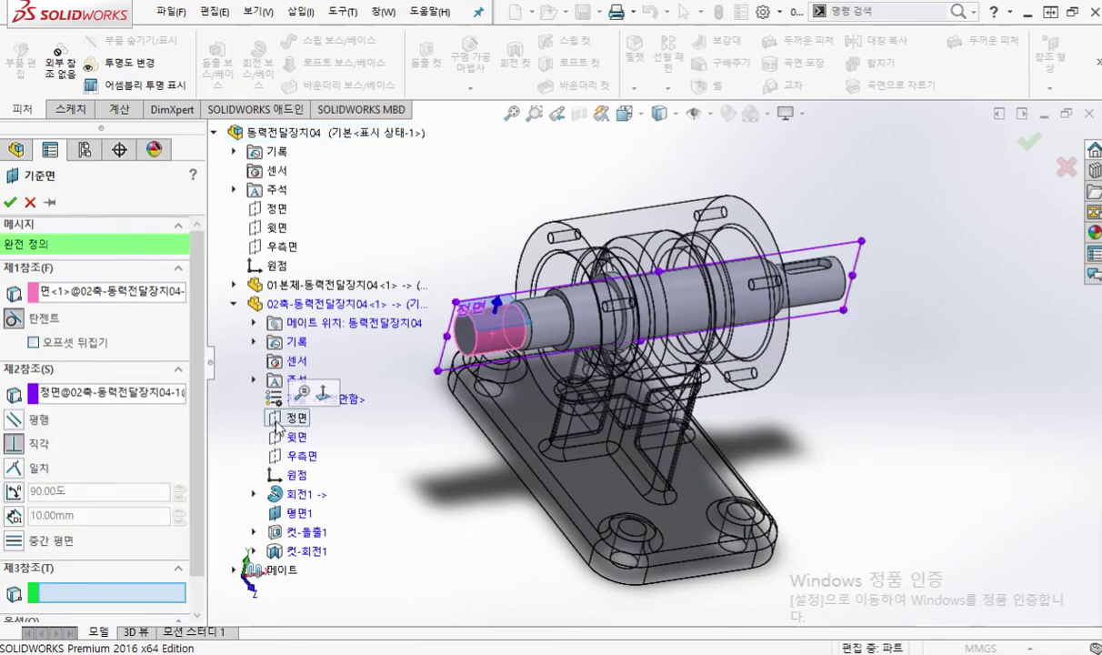
pyautogui.click(13, 420)
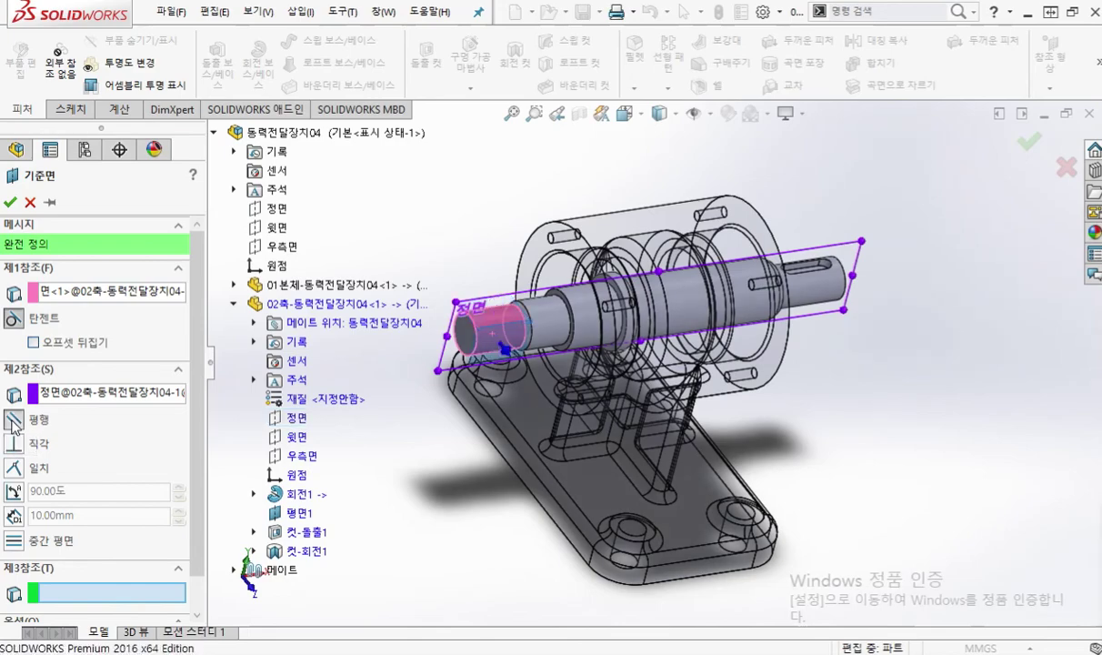
# Mark the plane's tangent face reference and parallel front-plane reference in red using the screen pen, and clear the marks
pyautogui.scroll(-6, 484, 368)
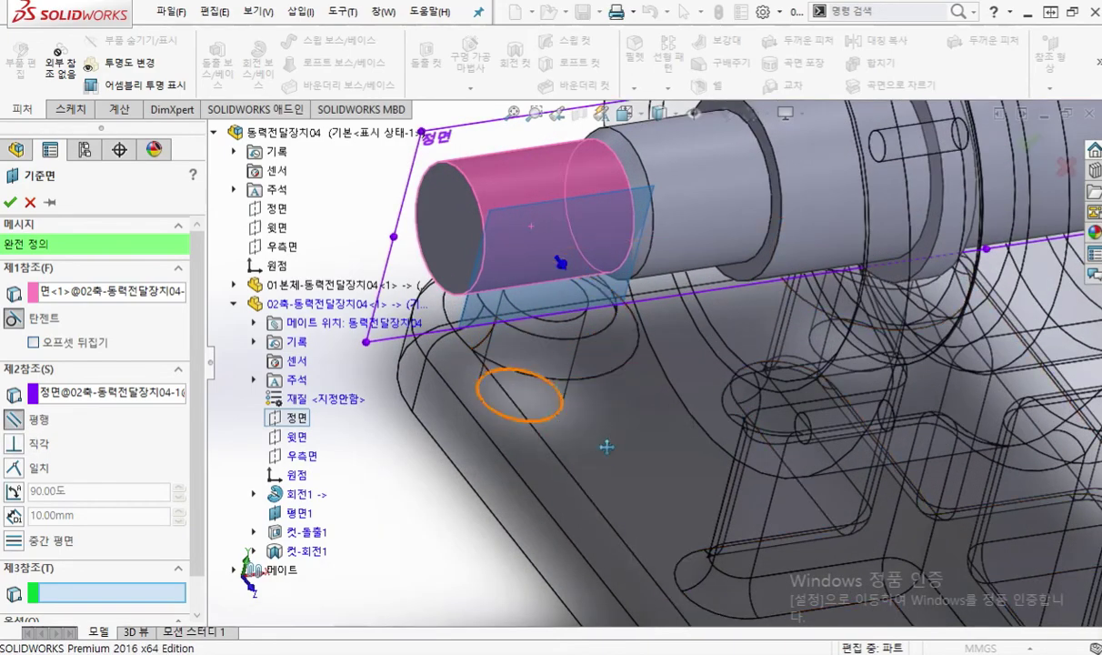
pyautogui.scroll(-3, 546, 441)
pyautogui.scroll(2, 514, 438)
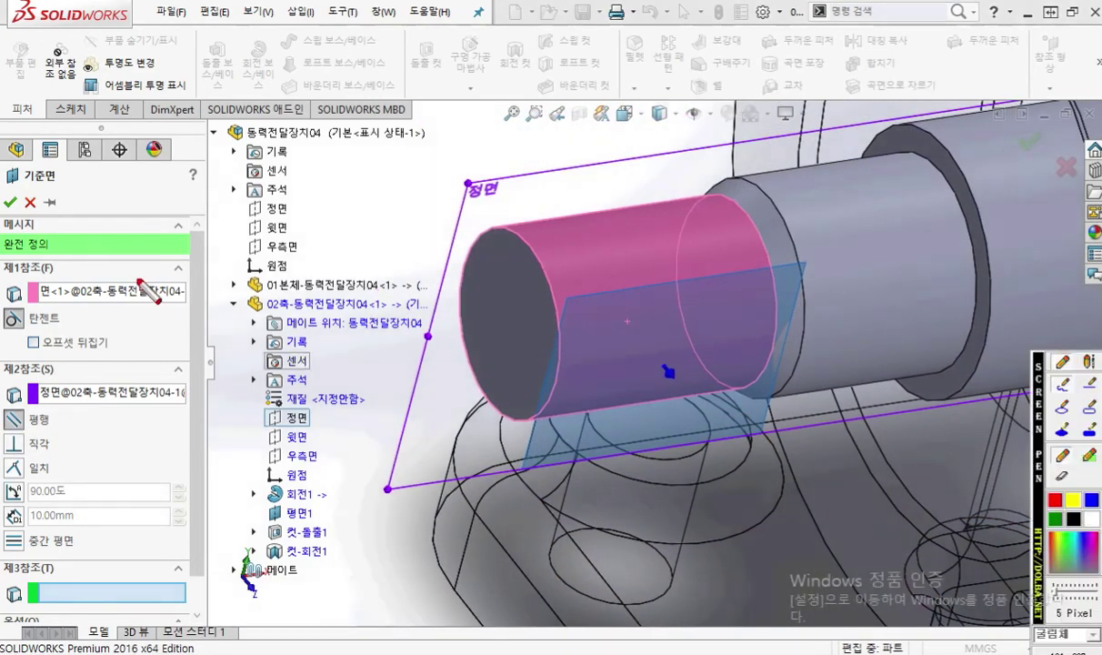
pyautogui.moveTo(116, 292)
pyautogui.mouseDown()
pyautogui.moveTo(580, 222)
pyautogui.moveTo(584, 243)
pyautogui.mouseUp()
pyautogui.moveTo(95, 318)
pyautogui.mouseDown()
pyautogui.moveTo(142, 316)
pyautogui.moveTo(119, 342)
pyautogui.moveTo(142, 345)
pyautogui.mouseUp()
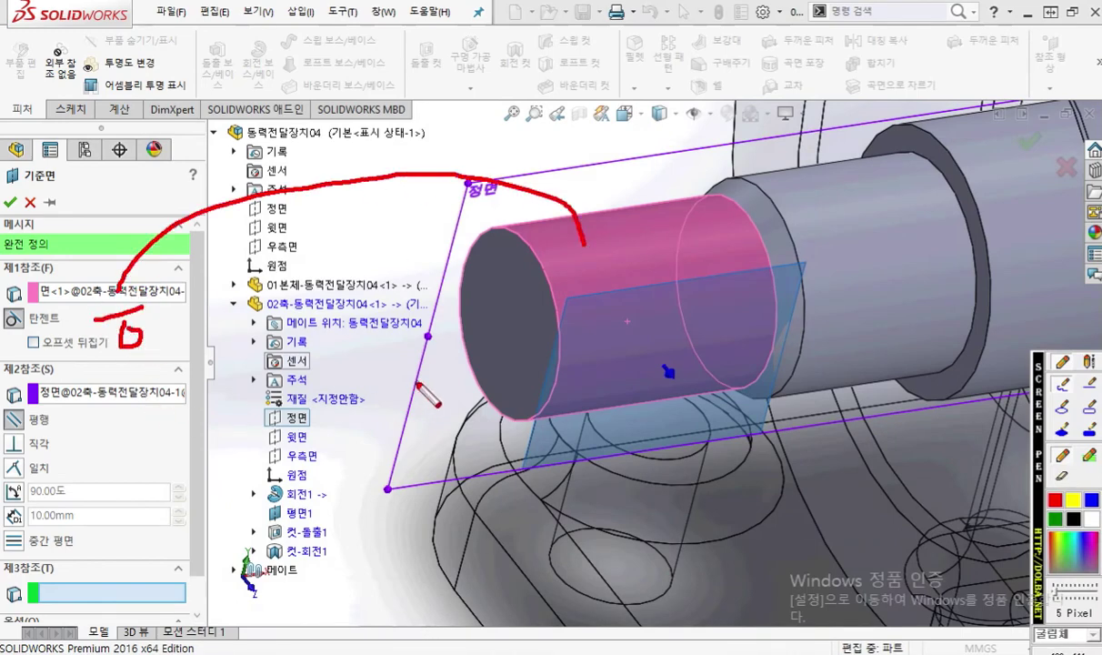
pyautogui.moveTo(123, 397)
pyautogui.mouseDown()
pyautogui.moveTo(266, 411)
pyautogui.moveTo(263, 437)
pyautogui.moveTo(333, 409)
pyautogui.moveTo(245, 439)
pyautogui.mouseUp()
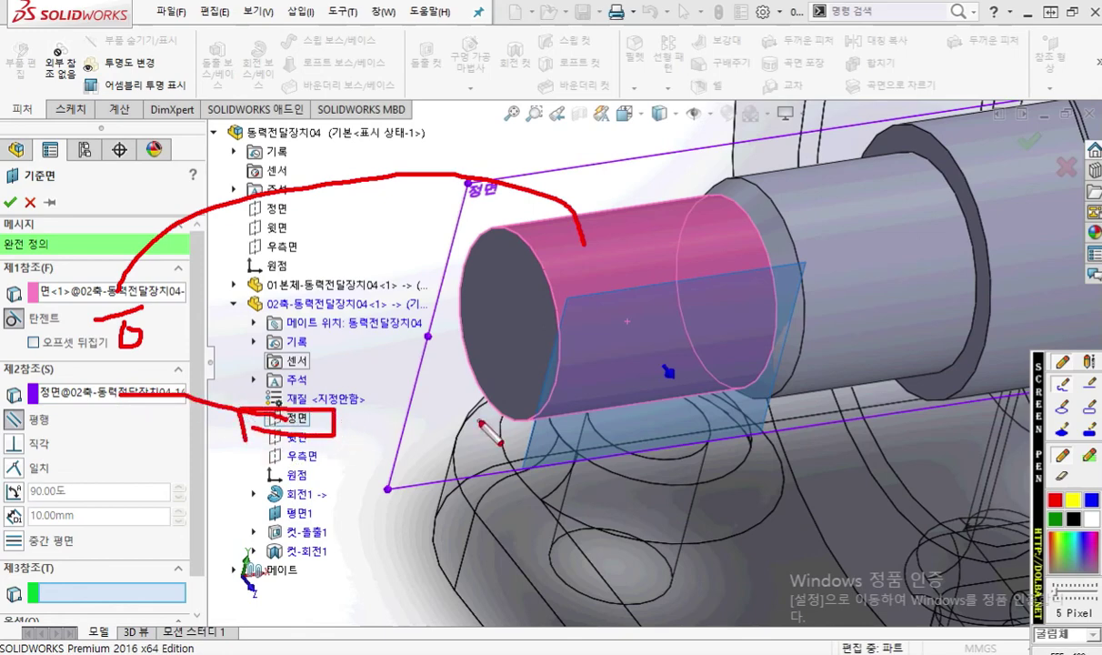
pyautogui.moveTo(44, 415); pyautogui.dragTo(94, 436)
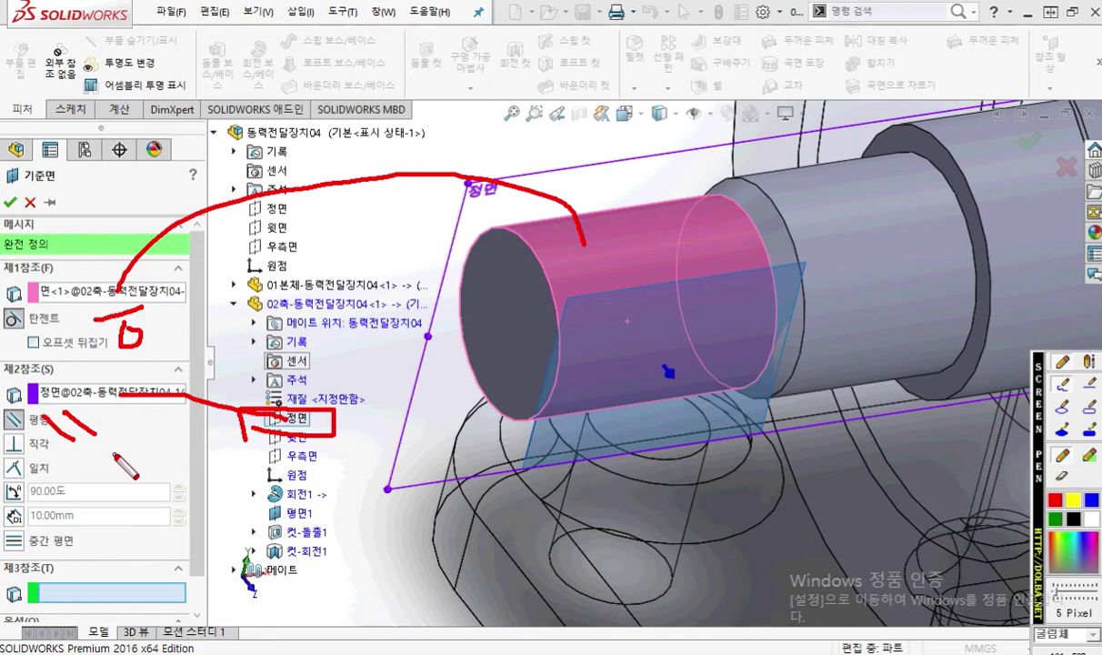
pyautogui.press('Escape')
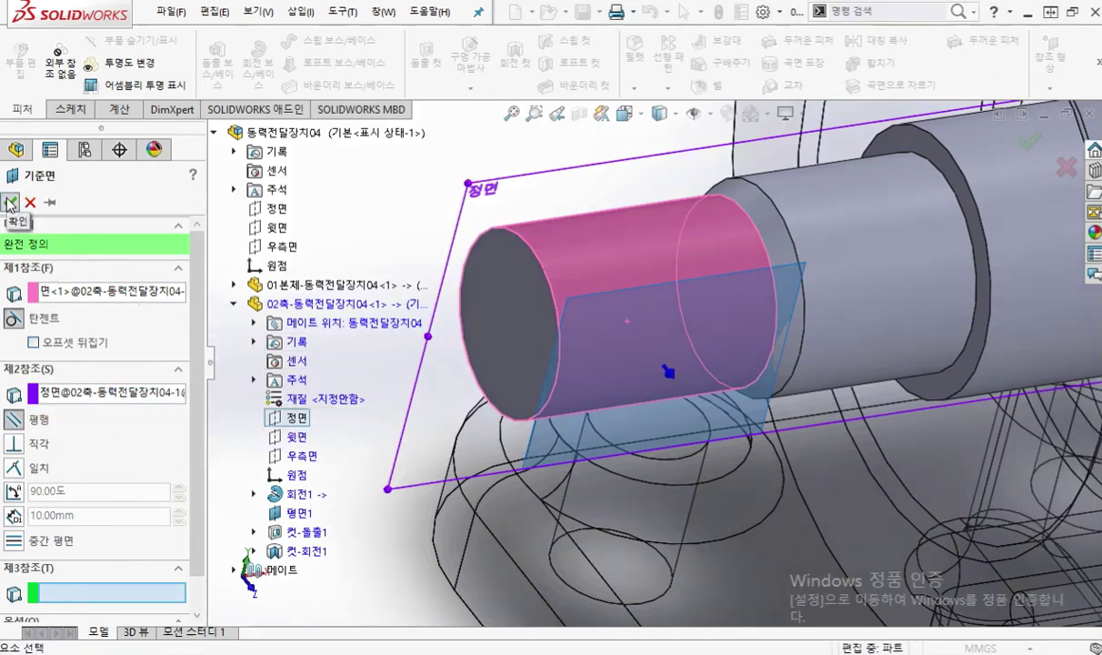
# Accept the tangent plane, outline it and its feature tree entry in red using the screen pen, and clear the marks
pyautogui.click(9, 202)
pyautogui.keyDown('ctrl'); pyautogui.moveTo(858, 378); pyautogui.dragTo(751, 396, button='middle'); pyautogui.keyUp('ctrl')
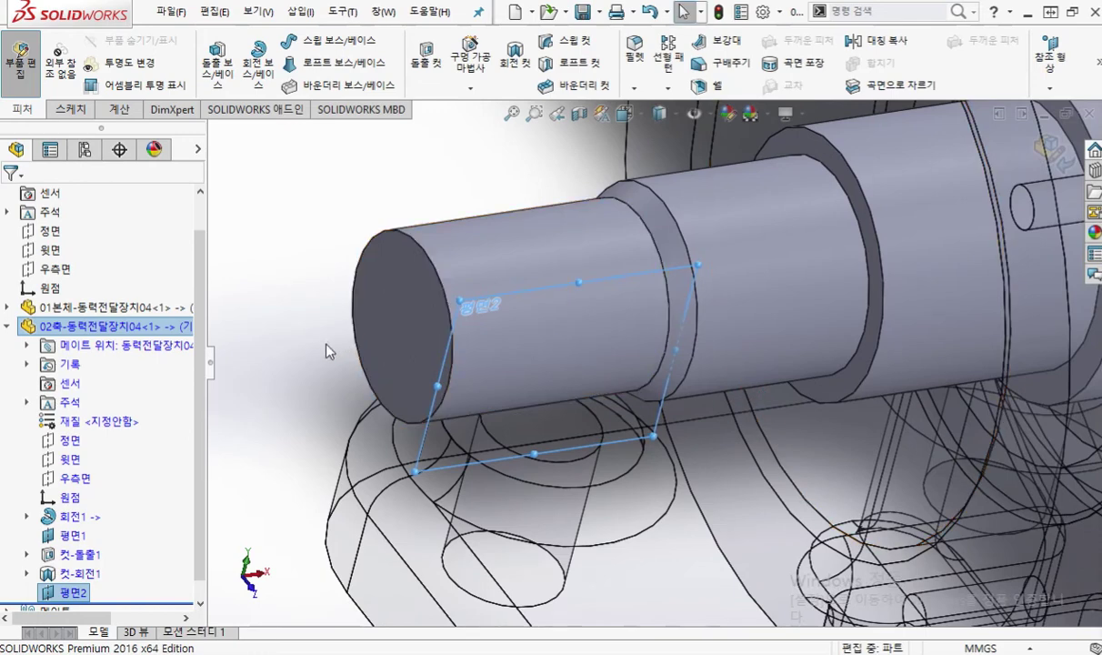
pyautogui.press('F12')
pyautogui.moveTo(94, 577)
pyautogui.mouseDown()
pyautogui.moveTo(55, 596)
pyautogui.moveTo(102, 608)
pyautogui.mouseUp()
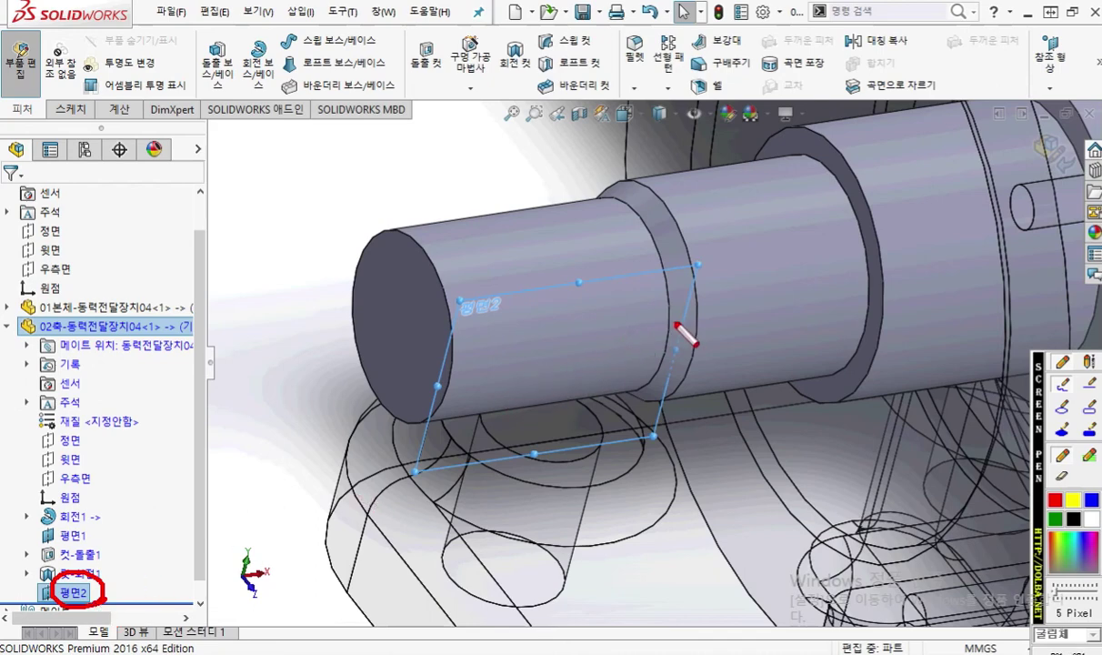
pyautogui.moveTo(452, 301)
pyautogui.mouseDown()
pyautogui.moveTo(625, 273)
pyautogui.moveTo(641, 400)
pyautogui.moveTo(446, 450)
pyautogui.moveTo(461, 332)
pyautogui.mouseUp()
pyautogui.moveTo(162, 522); pyautogui.dragTo(109, 587)
pyautogui.moveTo(116, 544); pyautogui.dragTo(169, 571)
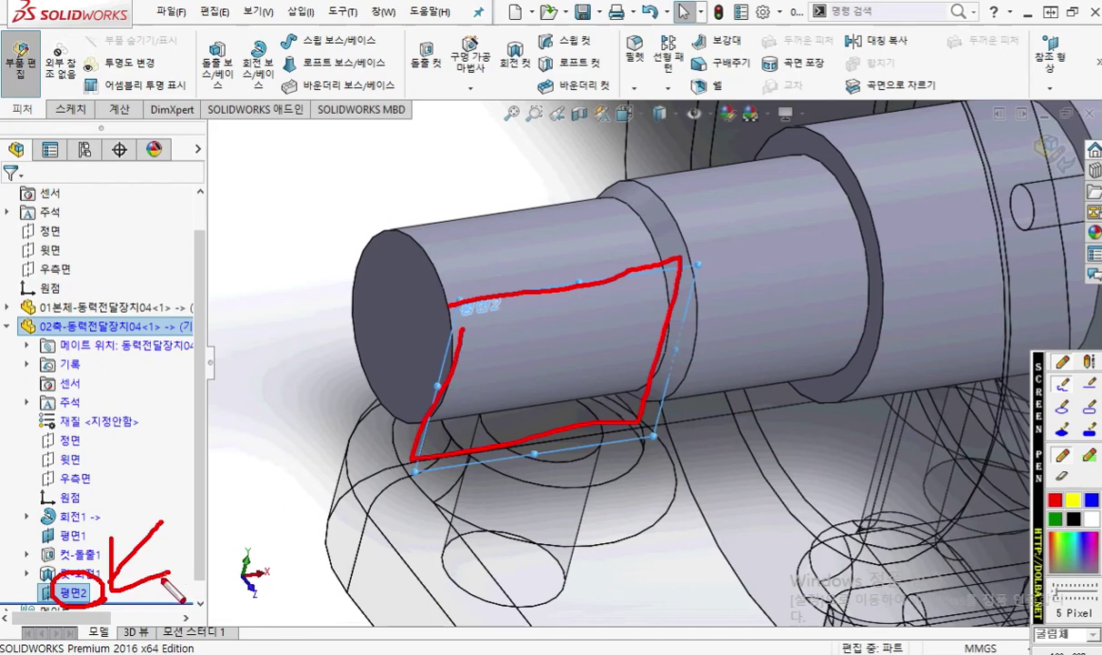
pyautogui.press('Escape')
# Open a new sketch on the tangent plane (평면2) and view it face-on at the shaft's plain end
pyautogui.rightClick(82, 597)
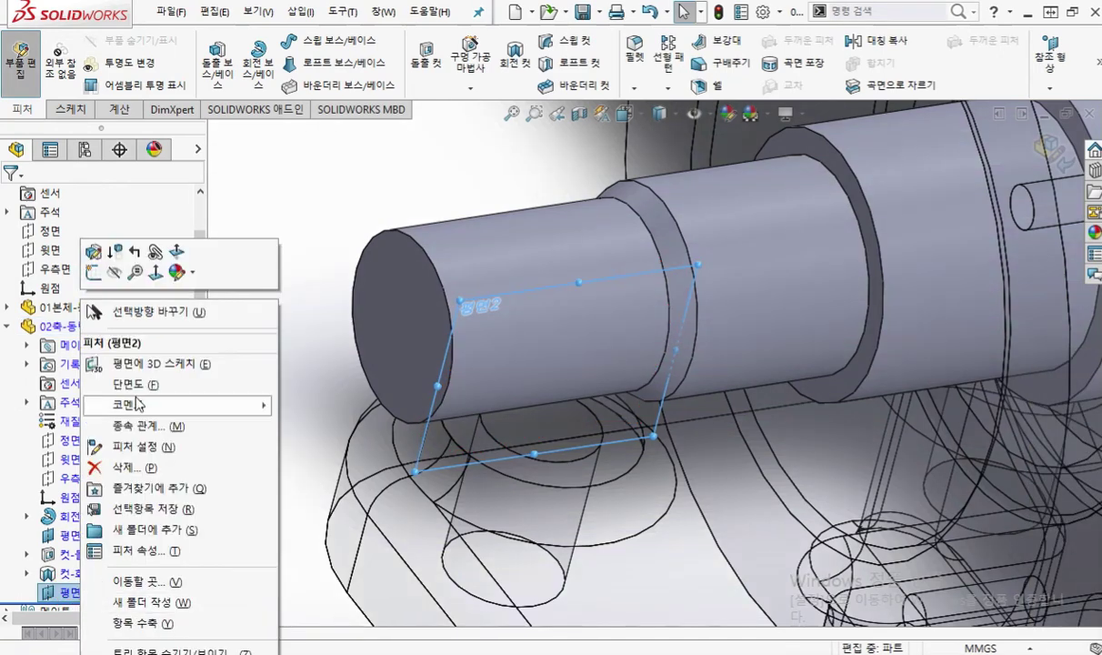
pyautogui.click(93, 263)
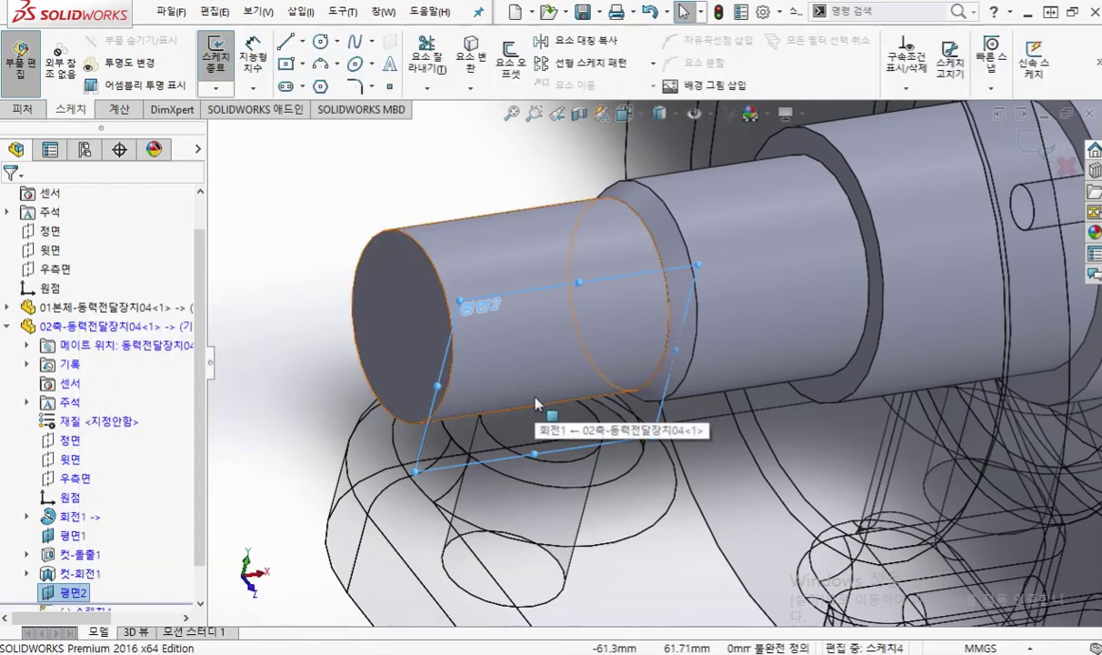
pyautogui.hotkey('ctrl', '8')
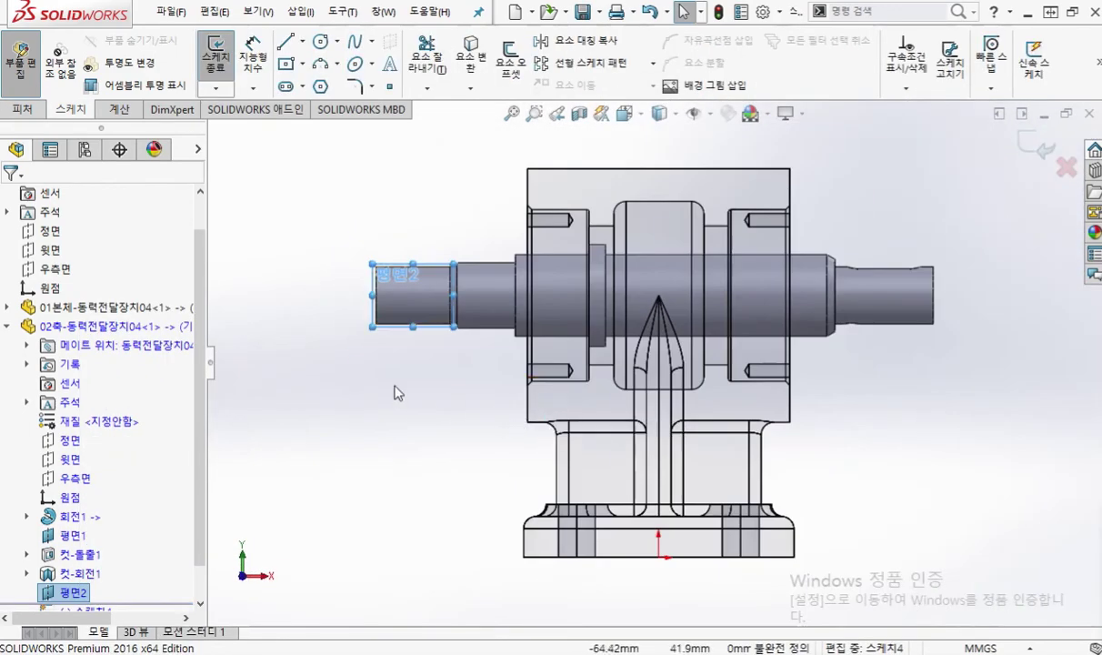
pyautogui.keyDown('ctrl'); pyautogui.moveTo(426, 329); pyautogui.dragTo(685, 332, button='middle'); pyautogui.keyUp('ctrl')
pyautogui.scroll(-4, 697, 344)
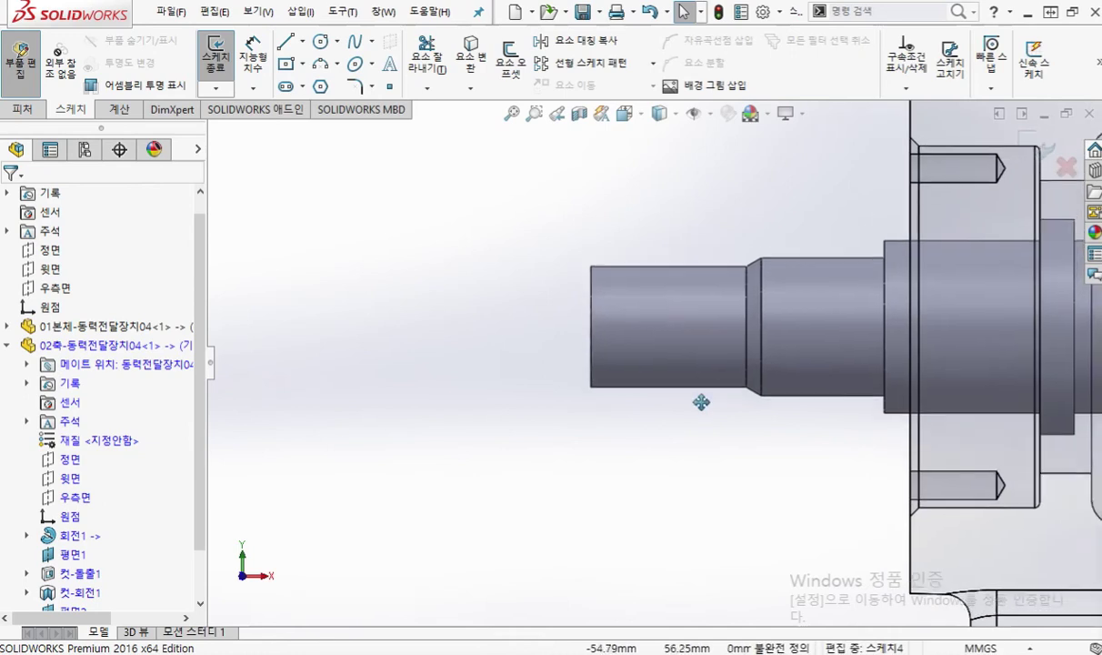
# Mark the Slot tool in red, draw an example slot shape with the screen pen, and clear the marks
pyautogui.moveTo(314, 118)
pyautogui.mouseDown()
pyautogui.moveTo(320, 91)
pyautogui.moveTo(298, 119)
pyautogui.mouseUp()
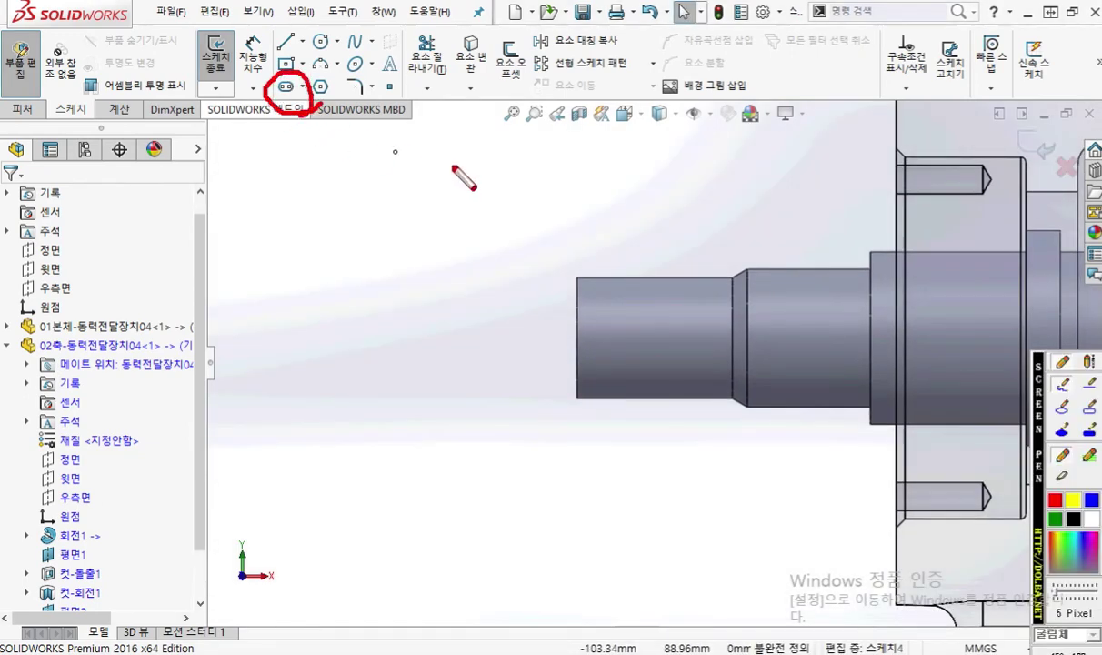
pyautogui.moveTo(395, 223)
pyautogui.mouseDown()
pyautogui.moveTo(651, 191)
pyautogui.moveTo(419, 151)
pyautogui.moveTo(362, 167)
pyautogui.moveTo(391, 221)
pyautogui.moveTo(432, 224)
pyautogui.mouseUp()
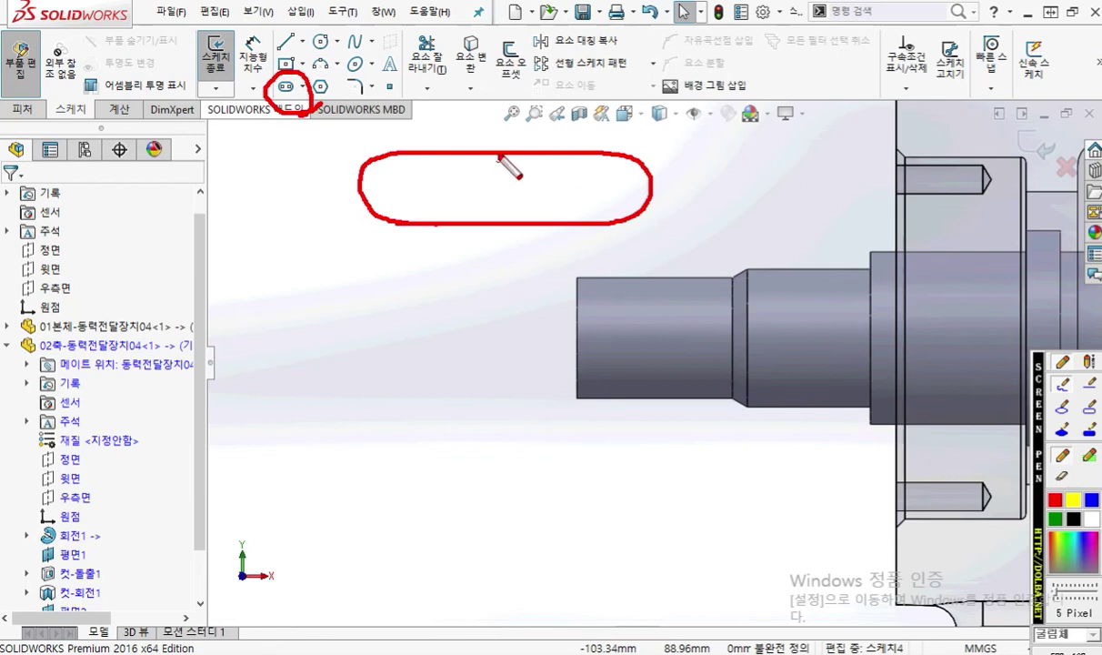
pyautogui.moveTo(501, 156); pyautogui.dragTo(501, 221)
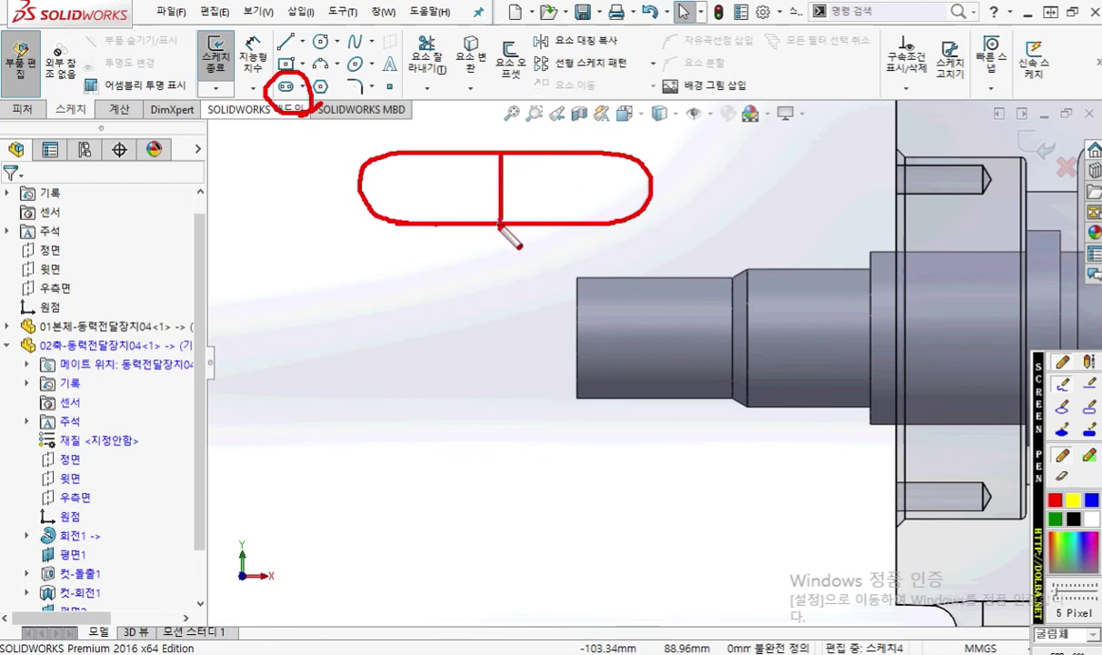
pyautogui.moveTo(320, 113); pyautogui.dragTo(396, 146)
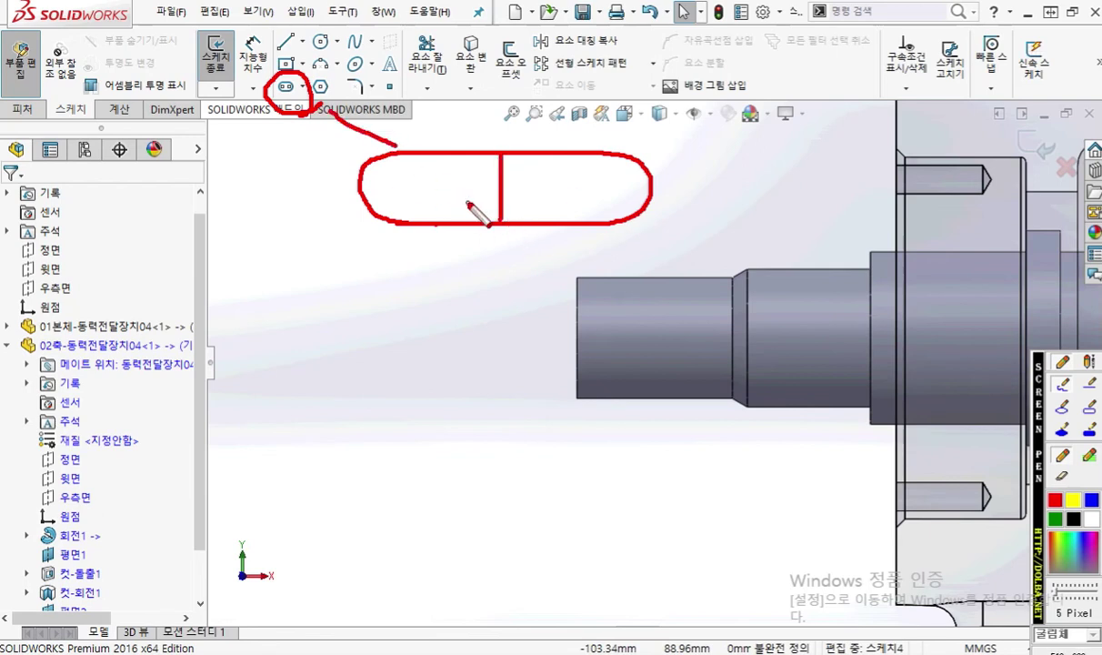
pyautogui.press('Escape')
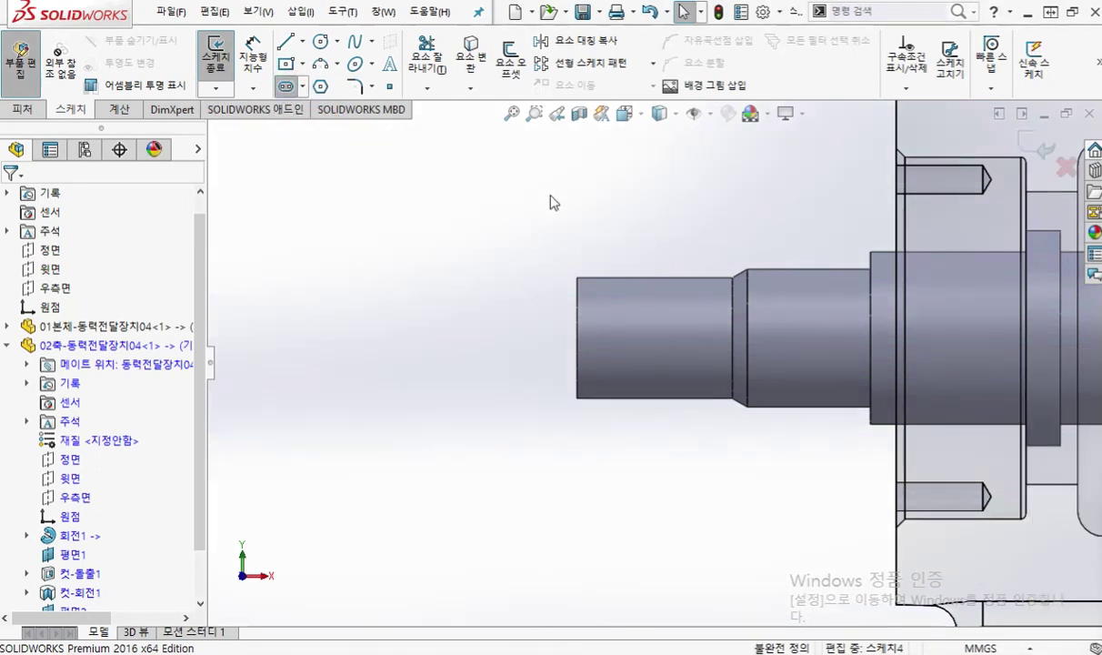
# Sketch a horizontal straight slot about 12.9 mm between centres and 7.8 mm wide, above the shaft's plain end
pyautogui.click(510, 215)
pyautogui.click(623, 214)
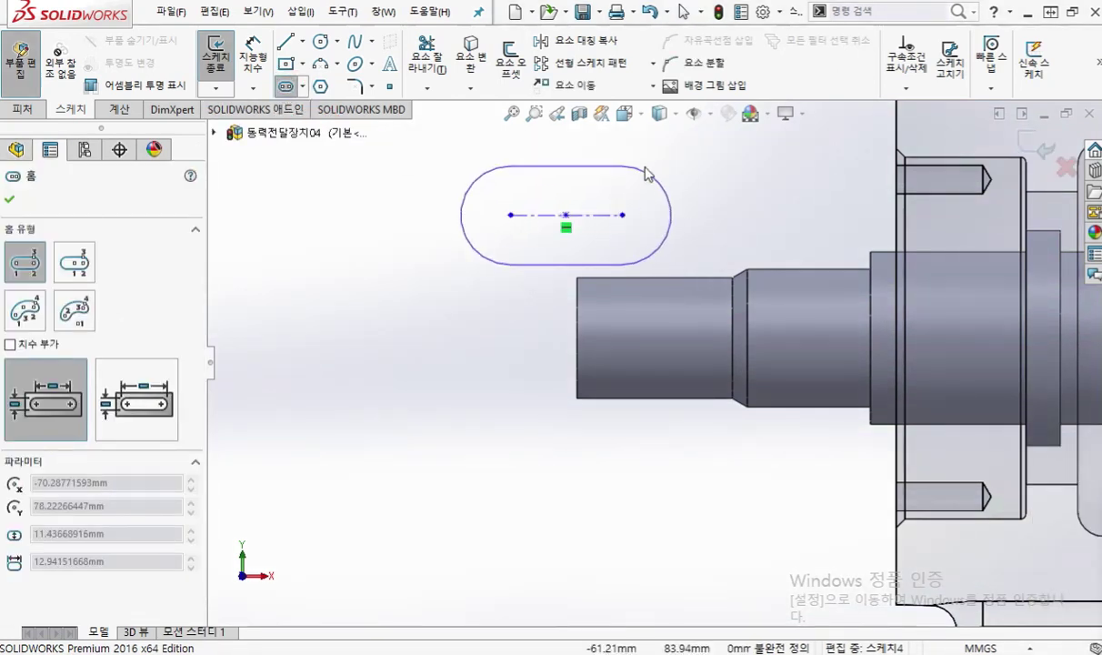
pyautogui.click(645, 183)
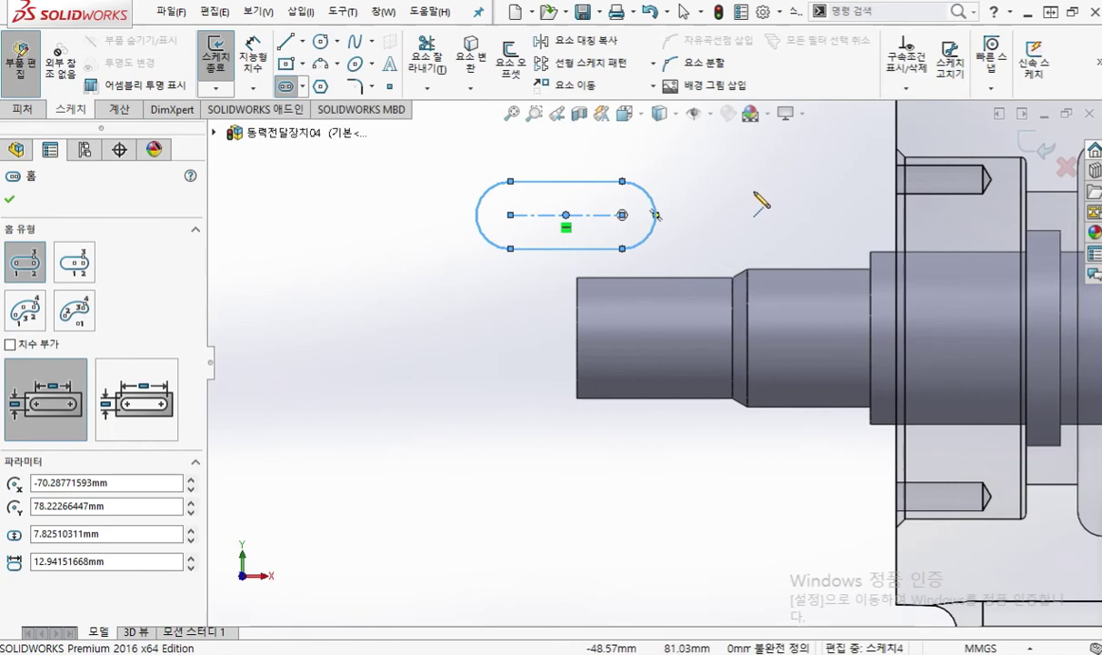
pyautogui.rightClick(709, 177)
pyautogui.click(818, 201)
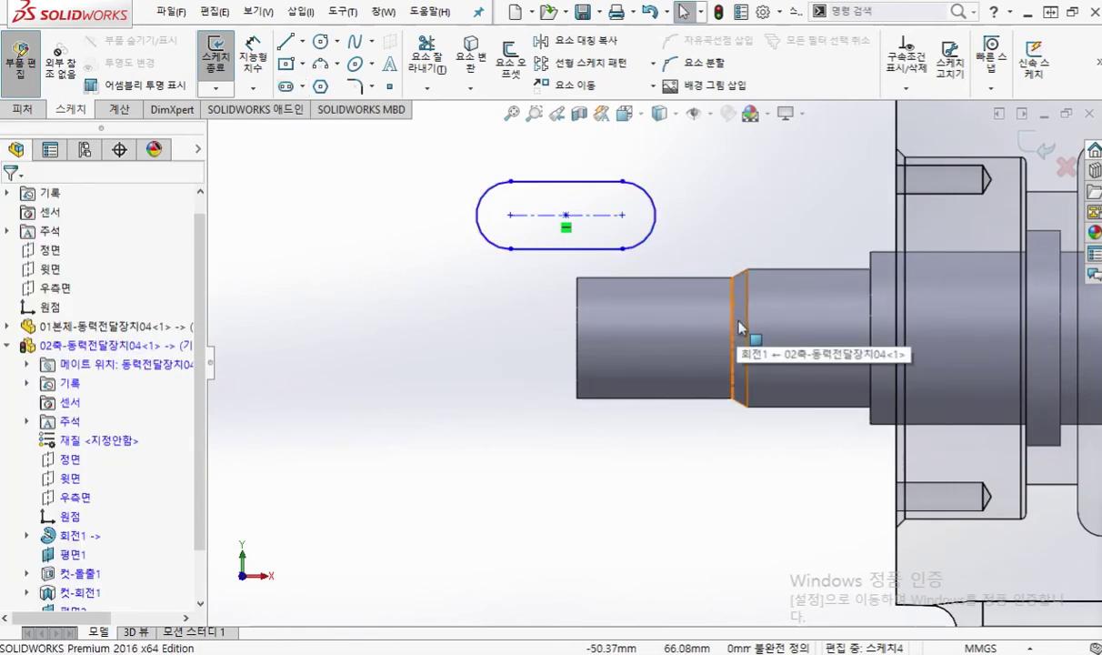
# Bring up the reference drawing in the browser at full size and mark the outlines of both shaft ends in red
pyautogui.keyDown('ctrl'); pyautogui.moveTo(725, 479); pyautogui.dragTo(469, 511, button='middle'); pyautogui.keyUp('ctrl')
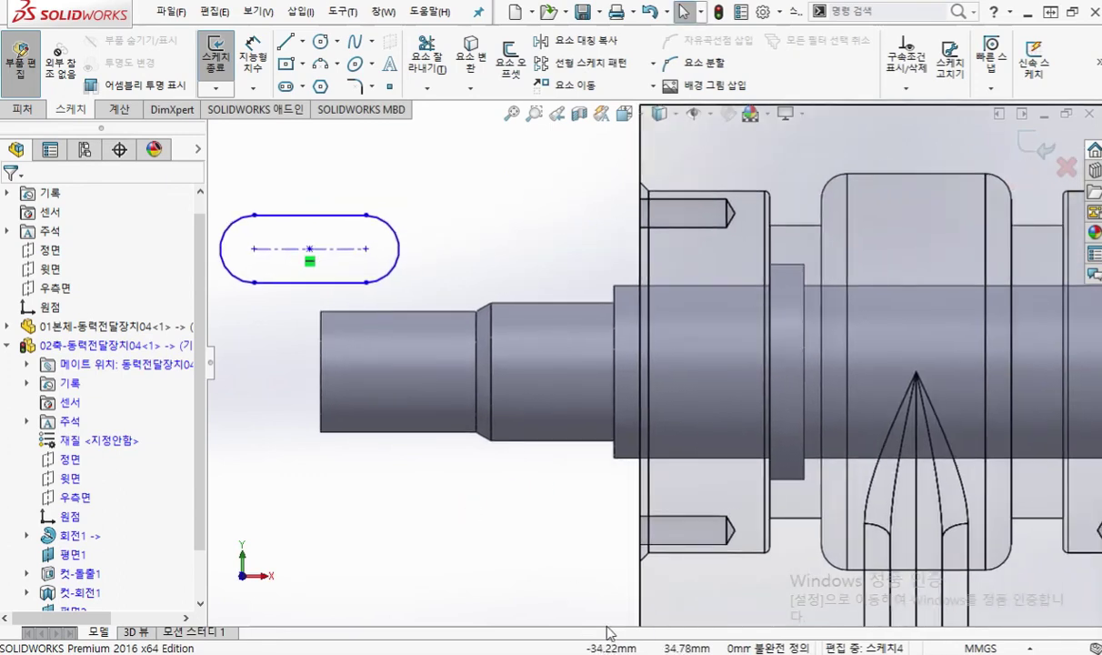
pyautogui.hotkey('alt', 'Tab')
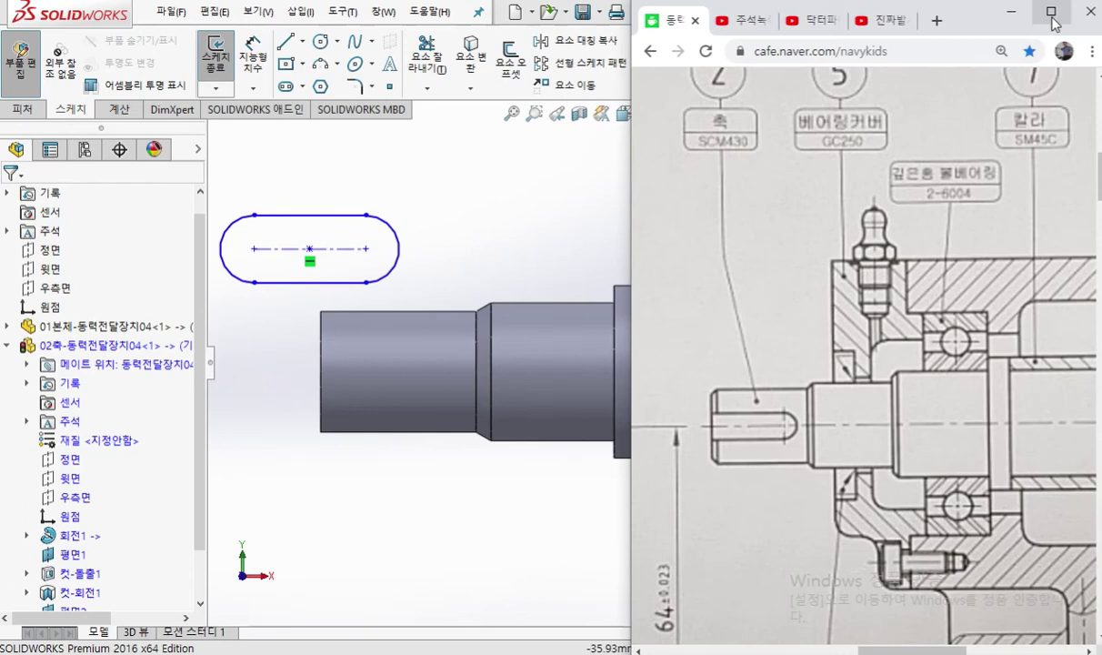
pyautogui.doubleClick(993, 24)
pyautogui.press('F12')
pyautogui.moveTo(809, 378); pyautogui.dragTo(939, 373)
pyautogui.moveTo(817, 448); pyautogui.dragTo(954, 448)
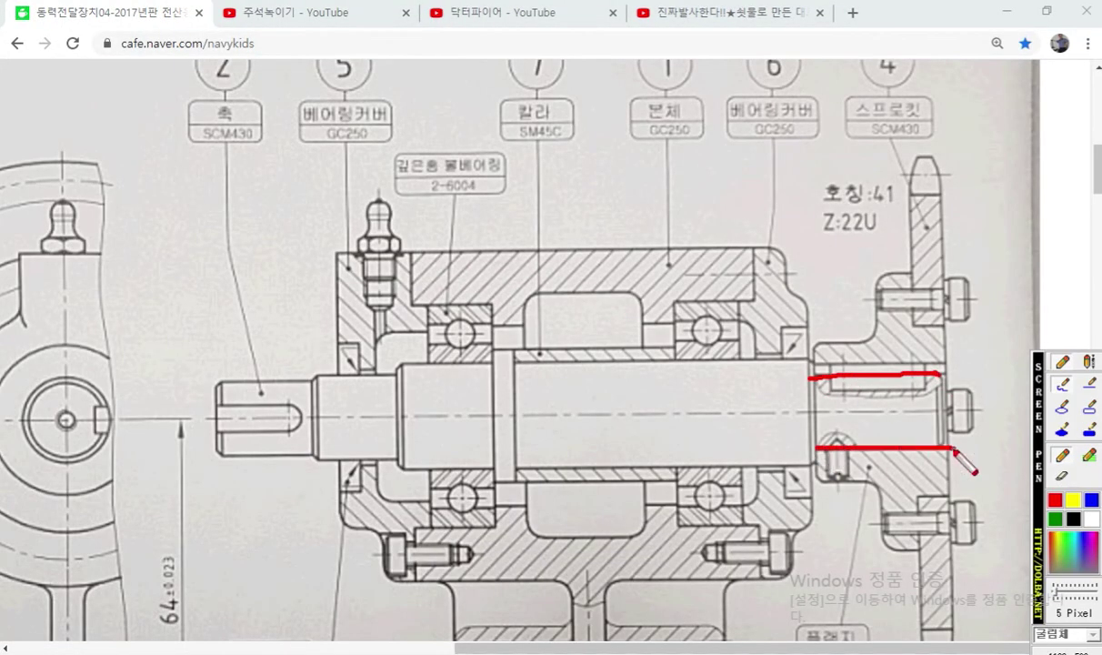
pyautogui.moveTo(204, 380); pyautogui.dragTo(308, 385)
pyautogui.moveTo(211, 459); pyautogui.dragTo(303, 460)
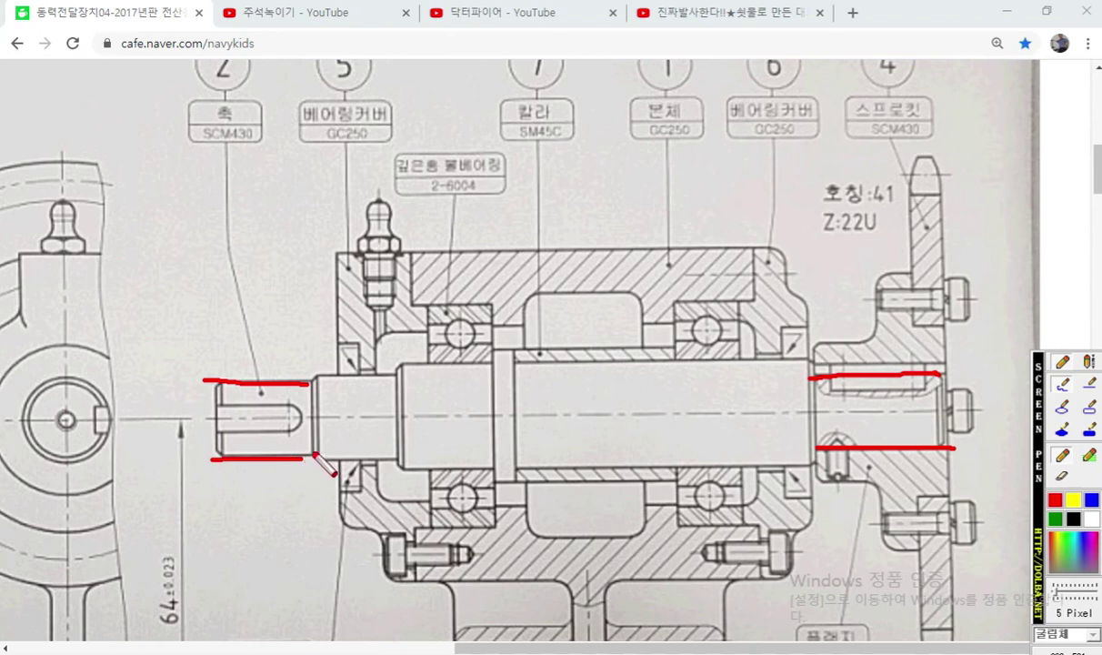
# Mark both keyways and note Ø14 at each shaft end in red, clear the marks, and return to the SOLIDWORKS sketch
pyautogui.moveTo(833, 351)
pyautogui.mouseDown()
pyautogui.moveTo(833, 395)
pyautogui.moveTo(934, 371)
pyautogui.mouseUp()
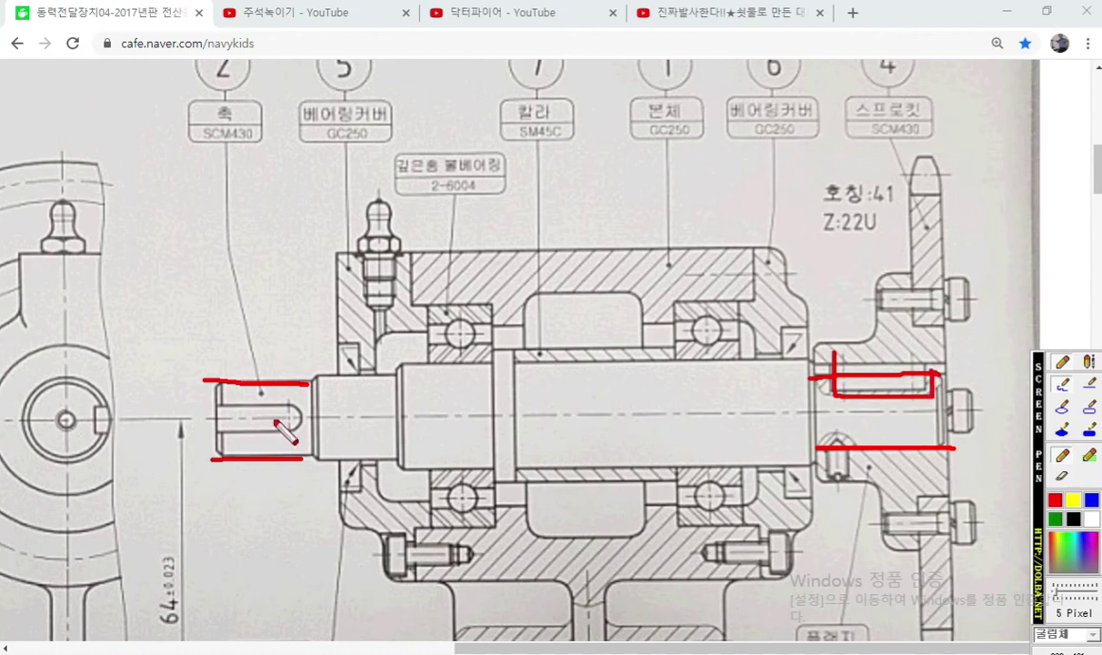
pyautogui.moveTo(259, 398)
pyautogui.mouseDown()
pyautogui.moveTo(260, 437)
pyautogui.moveTo(269, 429)
pyautogui.mouseUp()
pyautogui.moveTo(257, 323)
pyautogui.mouseDown()
pyautogui.moveTo(250, 350)
pyautogui.moveTo(294, 338)
pyautogui.moveTo(283, 362)
pyautogui.mouseUp()
pyautogui.moveTo(218, 324); pyautogui.dragTo(224, 353)
pyautogui.moveTo(243, 307); pyautogui.dragTo(202, 373)
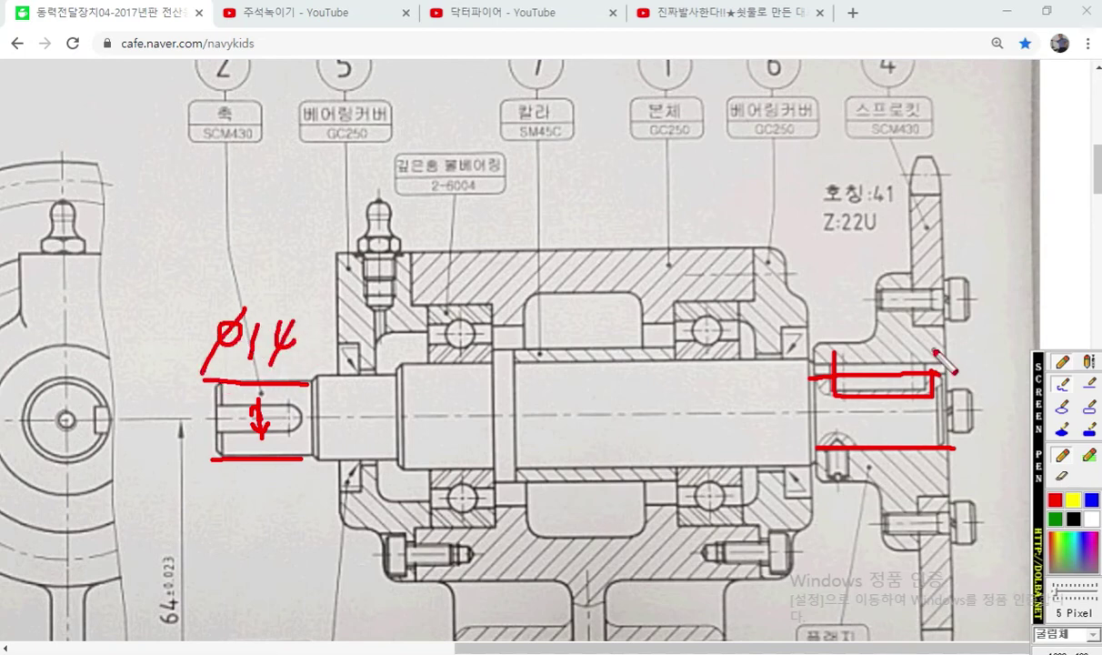
pyautogui.moveTo(900, 413)
pyautogui.mouseDown()
pyautogui.moveTo(919, 411)
pyautogui.moveTo(928, 444)
pyautogui.moveTo(971, 435)
pyautogui.moveTo(940, 460)
pyautogui.mouseUp()
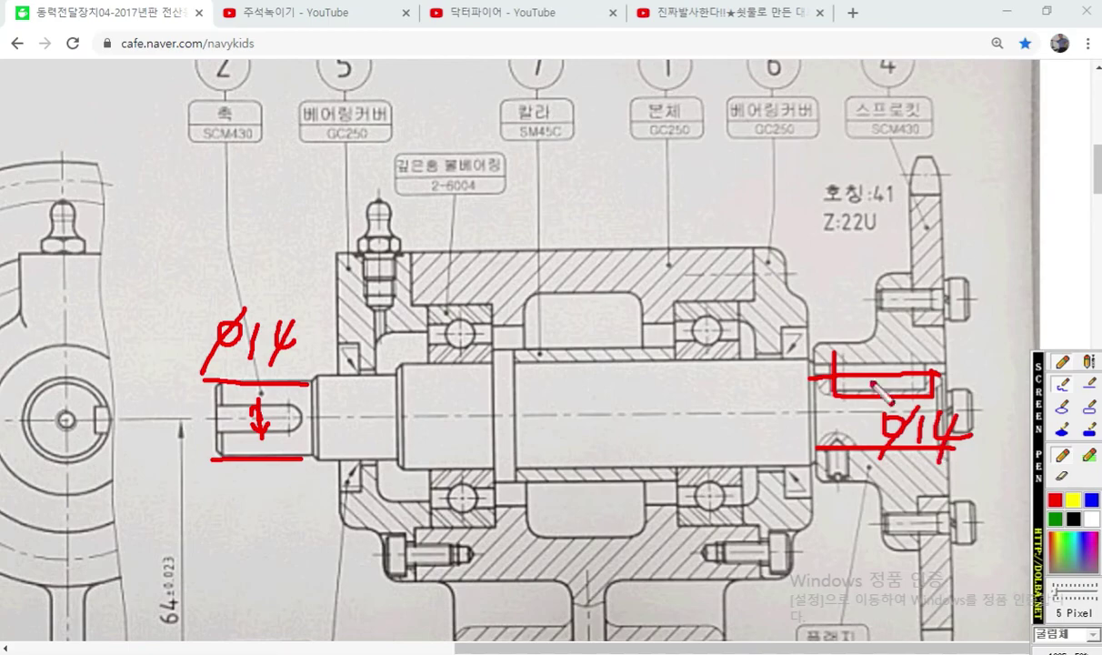
pyautogui.press('Escape')
pyautogui.click(1046, 10)
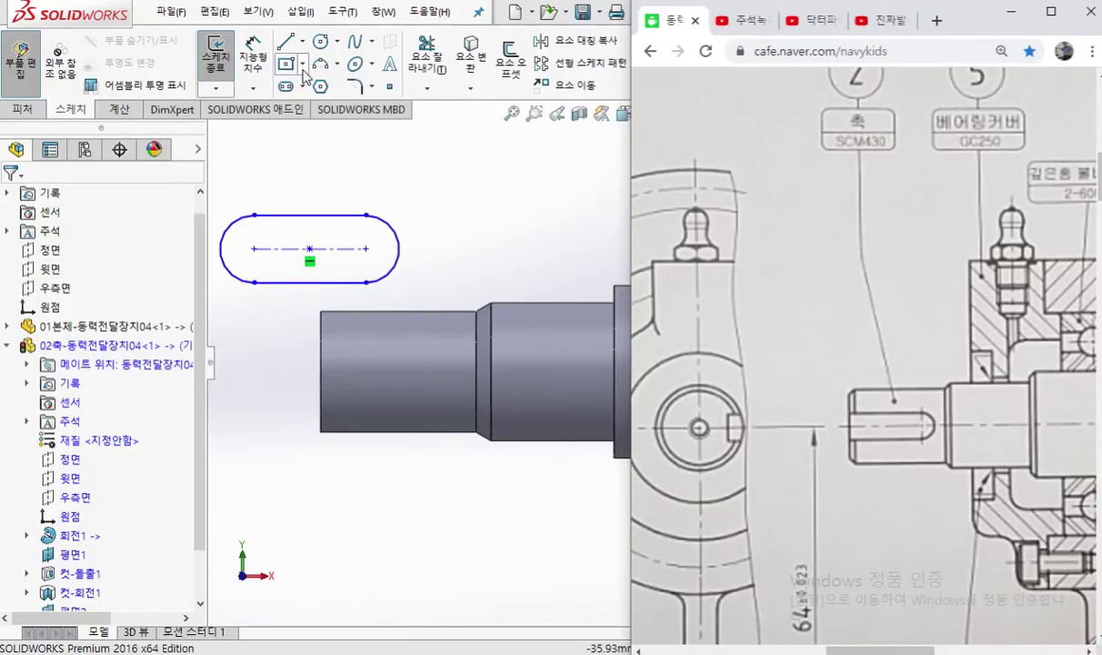
pyautogui.click(523, 246)
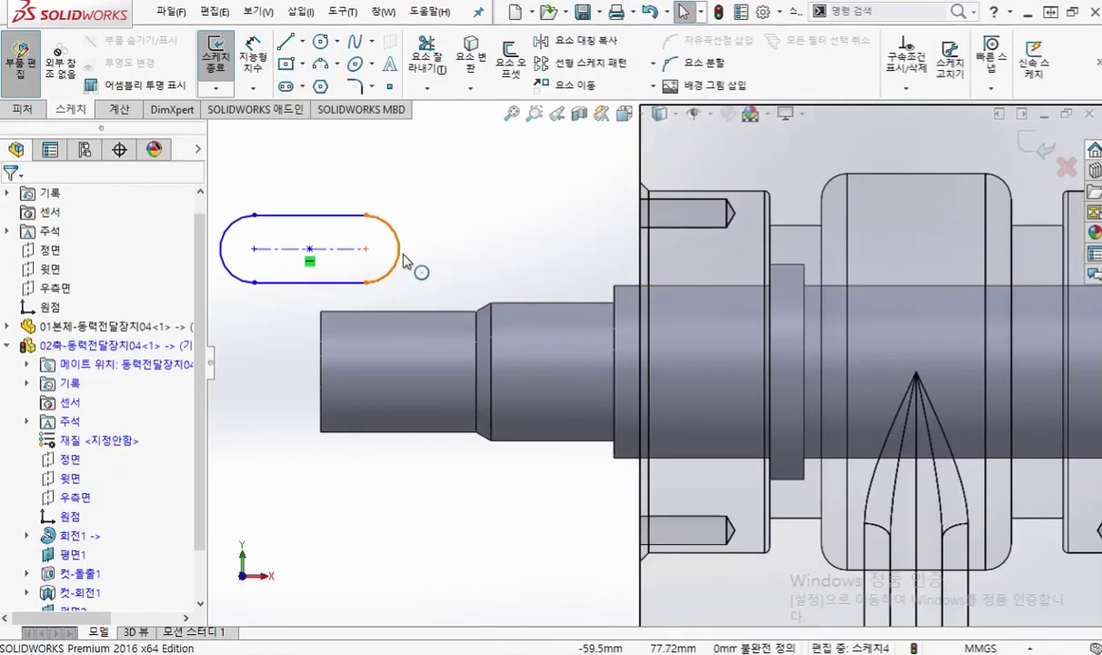
# Dimension the width of the horizontal slot above the shaft's plain end and set it to 5 mm
pyautogui.keyDown('ctrl'); pyautogui.moveTo(468, 259); pyautogui.dragTo(652, 248, button='middle'); pyautogui.keyUp('ctrl')
pyautogui.rightClick(629, 175)
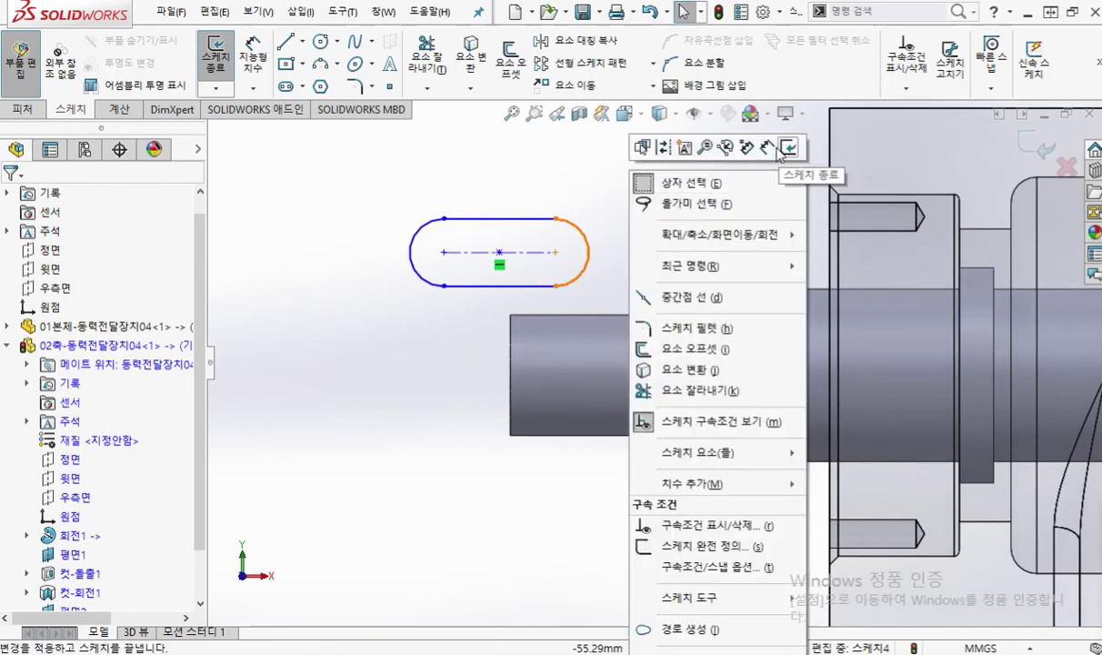
pyautogui.click(746, 148)
pyautogui.click(469, 254)
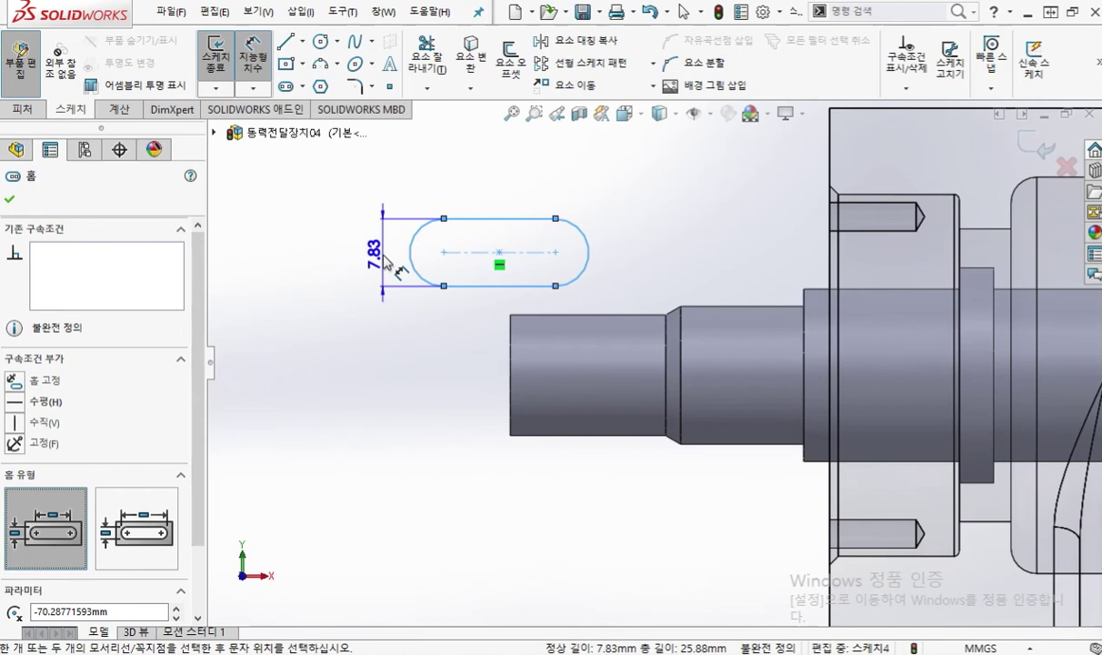
pyautogui.click(386, 261)
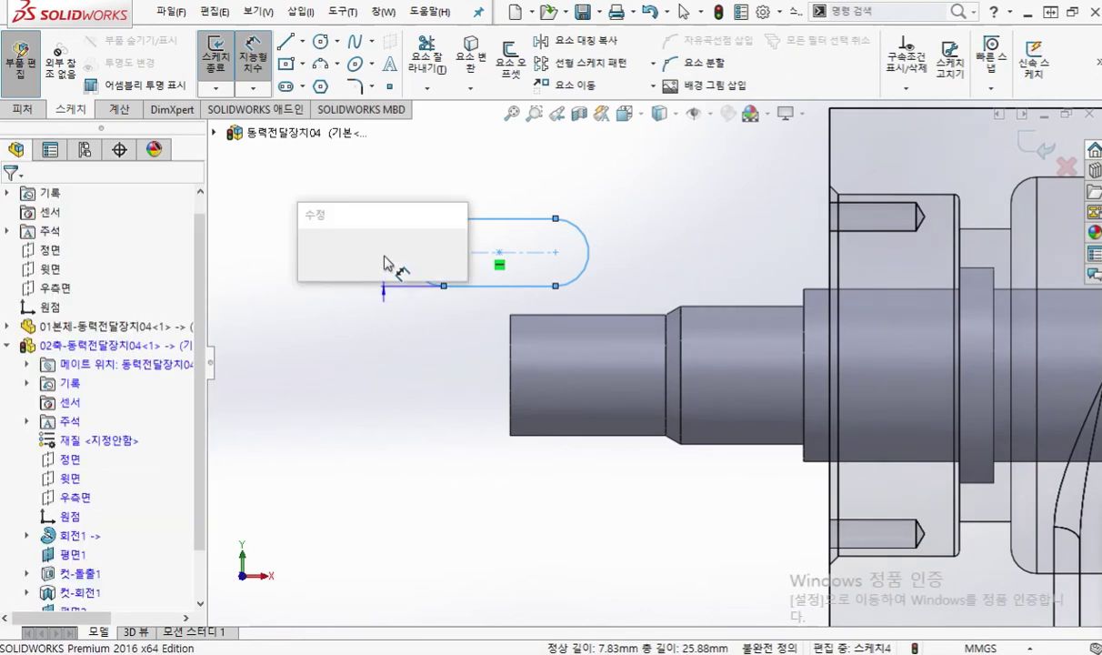
pyautogui.write('되')
pyautogui.press('BackSpace')
pyautogui.write('5')
pyautogui.press('Return')
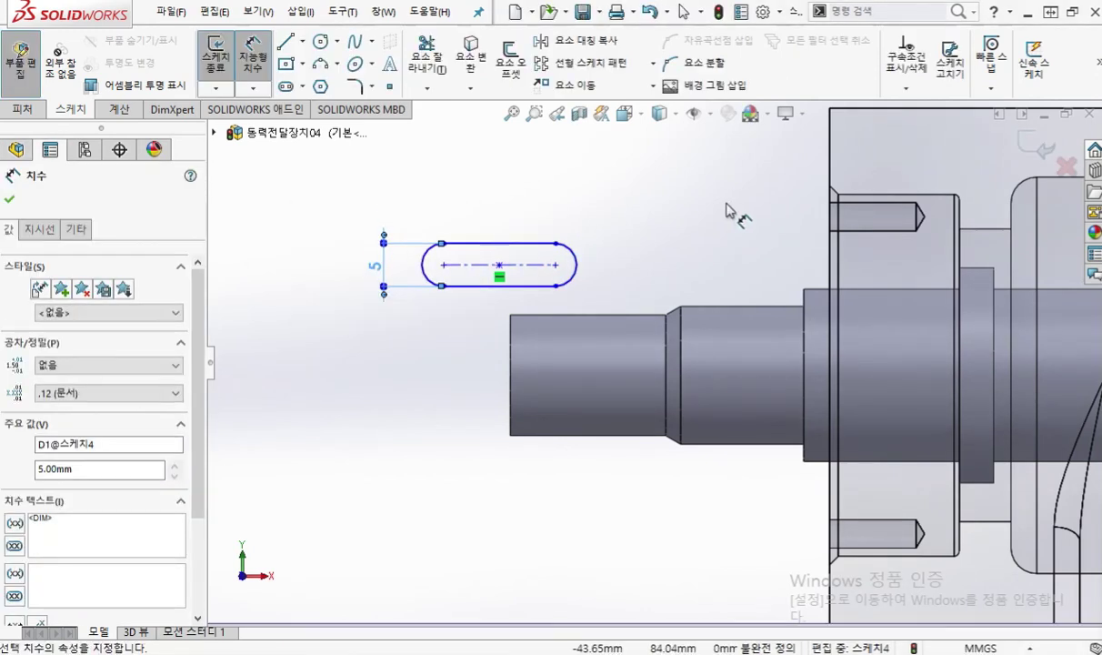
pyautogui.press('Escape')
# Mark the keyway length from the shaft end on the reference drawing, note 16 in red, clear the marks, and return to the SOLIDWORKS sketch
pyautogui.scroll(2, 464, 284)
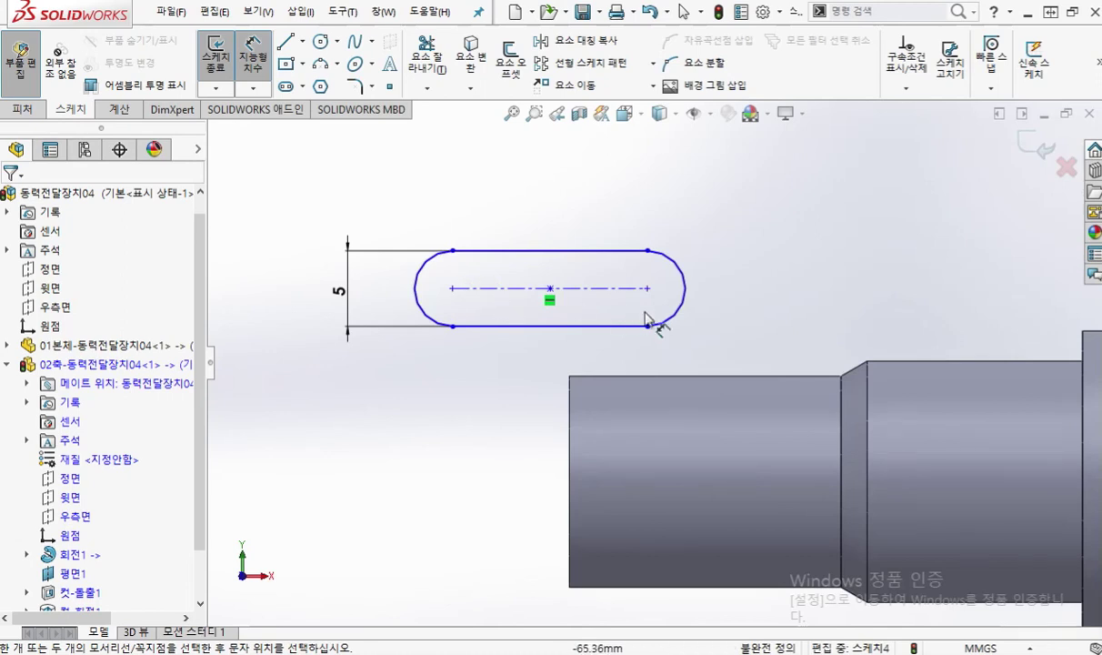
pyautogui.moveTo(787, 314)
pyautogui.keyDown('ctrl'); pyautogui.mouseDown(button='middle')
pyautogui.moveTo(694, 307)
pyautogui.moveTo(663, 320)
pyautogui.mouseUp(button='middle'); pyautogui.keyUp('ctrl')
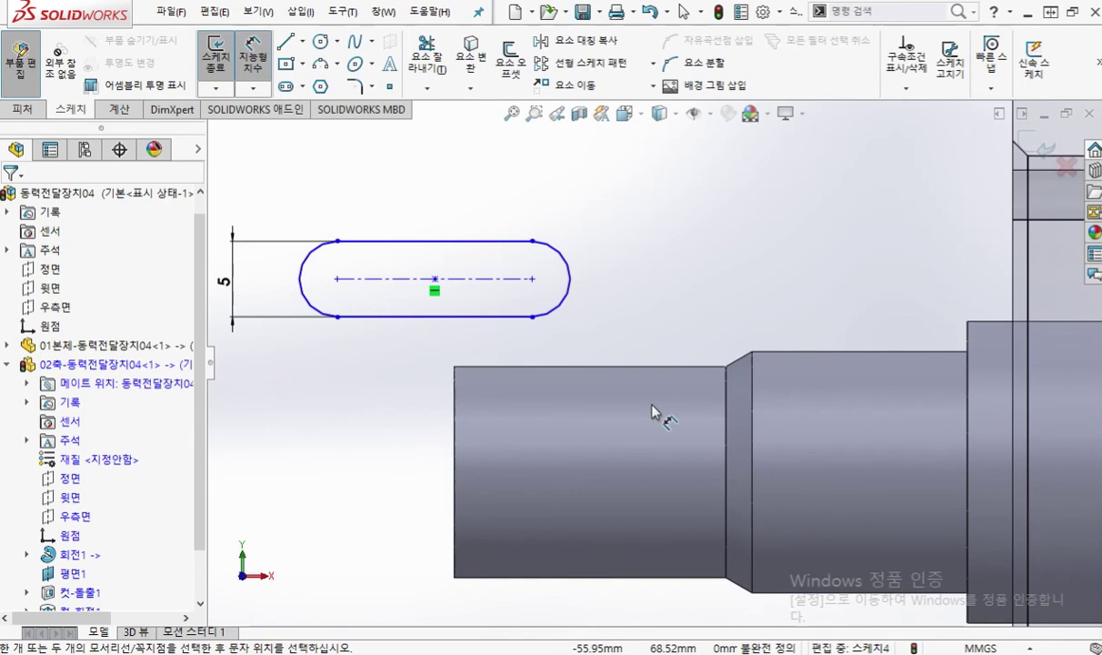
pyautogui.hotkey('alt', 'Tab')
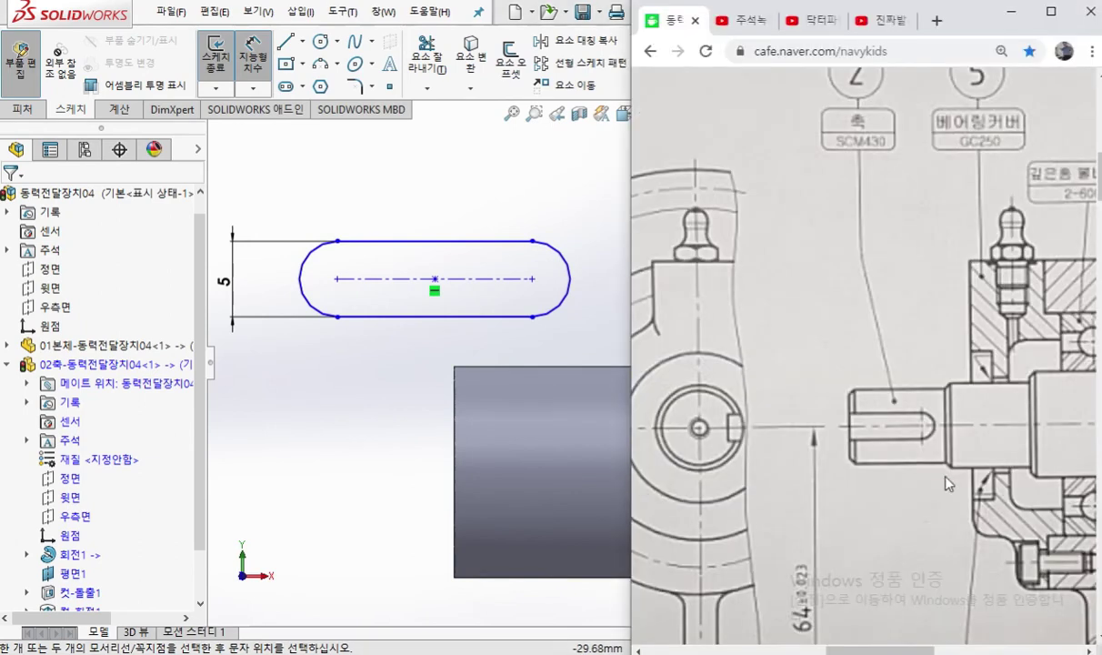
pyautogui.hotkey('ctrl', 'F2')
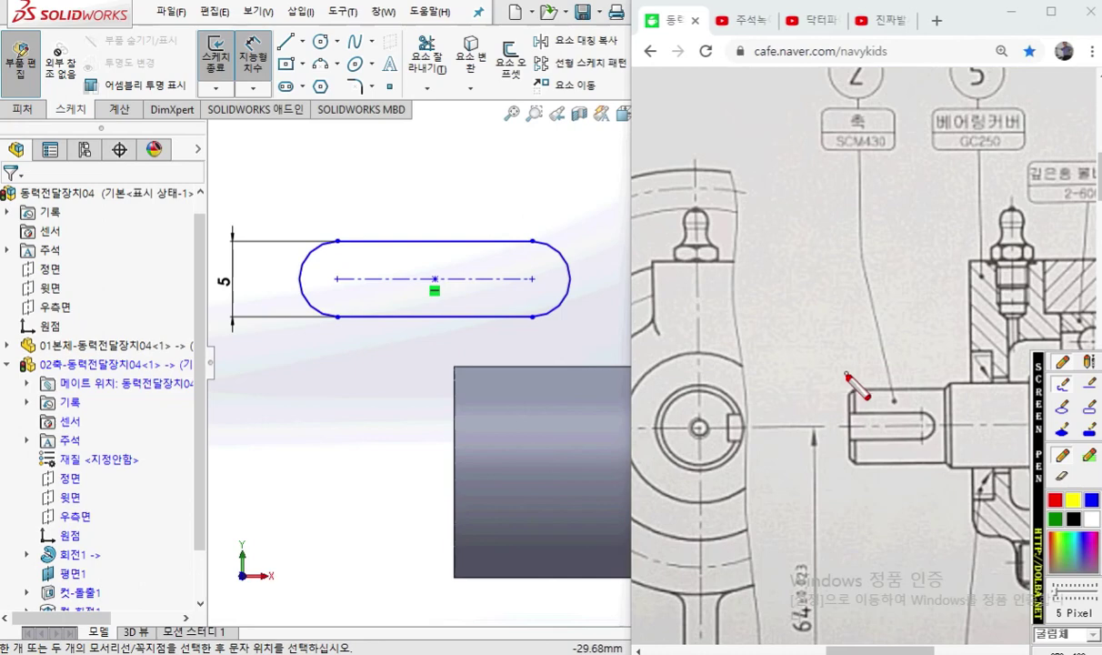
pyautogui.moveTo(850, 393); pyautogui.dragTo(847, 480)
pyautogui.moveTo(936, 424); pyautogui.dragTo(936, 482)
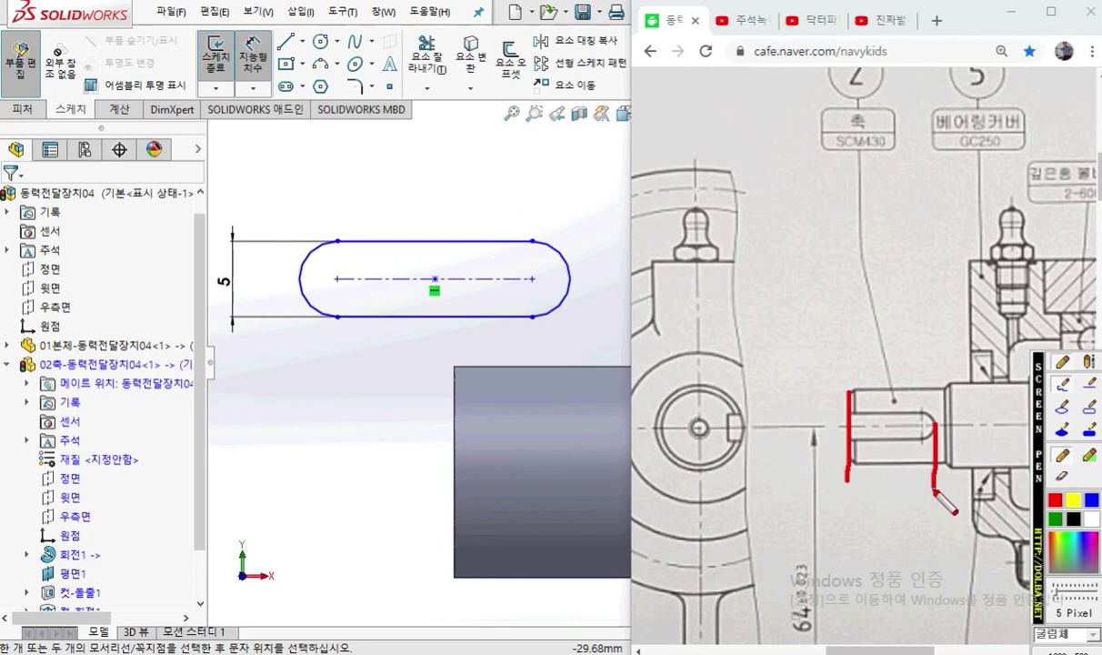
pyautogui.moveTo(858, 483)
pyautogui.mouseDown()
pyautogui.moveTo(932, 483)
pyautogui.moveTo(923, 494)
pyautogui.mouseUp()
pyautogui.moveTo(859, 468); pyautogui.dragTo(871, 501)
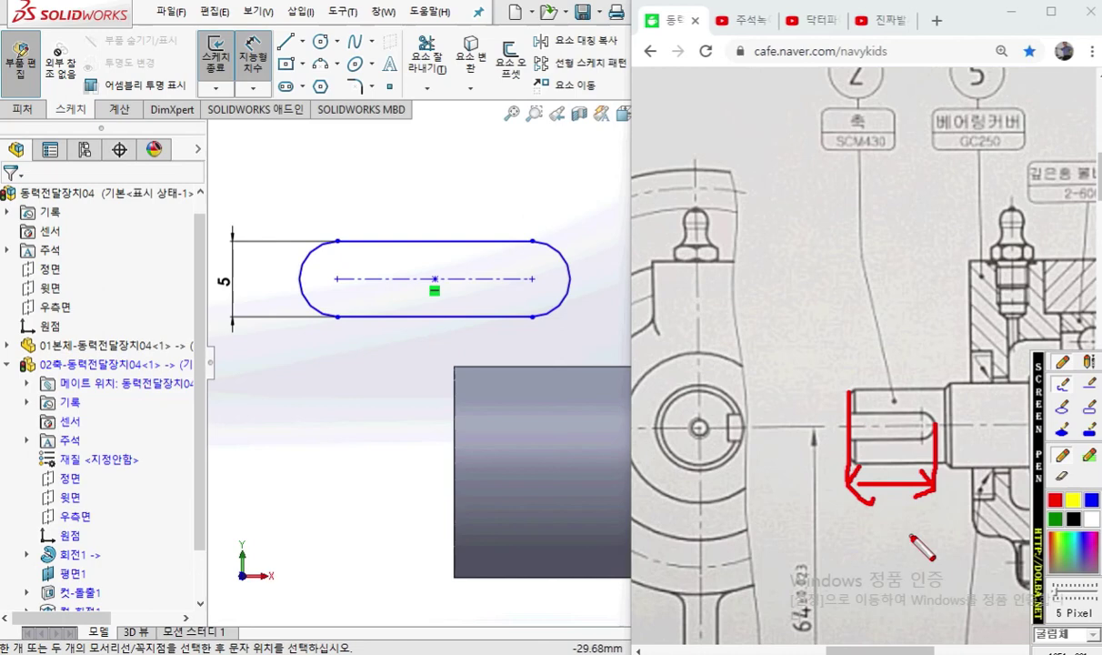
pyautogui.moveTo(891, 443)
pyautogui.mouseDown()
pyautogui.moveTo(880, 473)
pyautogui.moveTo(889, 468)
pyautogui.mouseUp()
pyautogui.moveTo(909, 435)
pyautogui.mouseDown()
pyautogui.moveTo(902, 457)
pyautogui.moveTo(884, 460)
pyautogui.mouseUp()
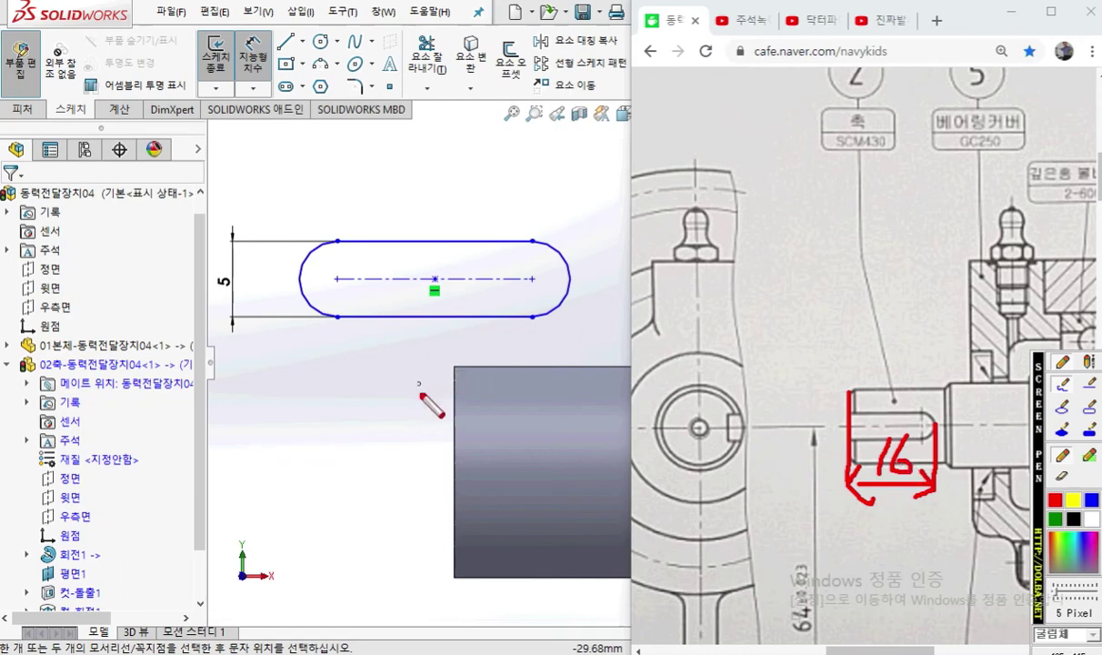
pyautogui.press('Escape')
pyautogui.click(391, 420)
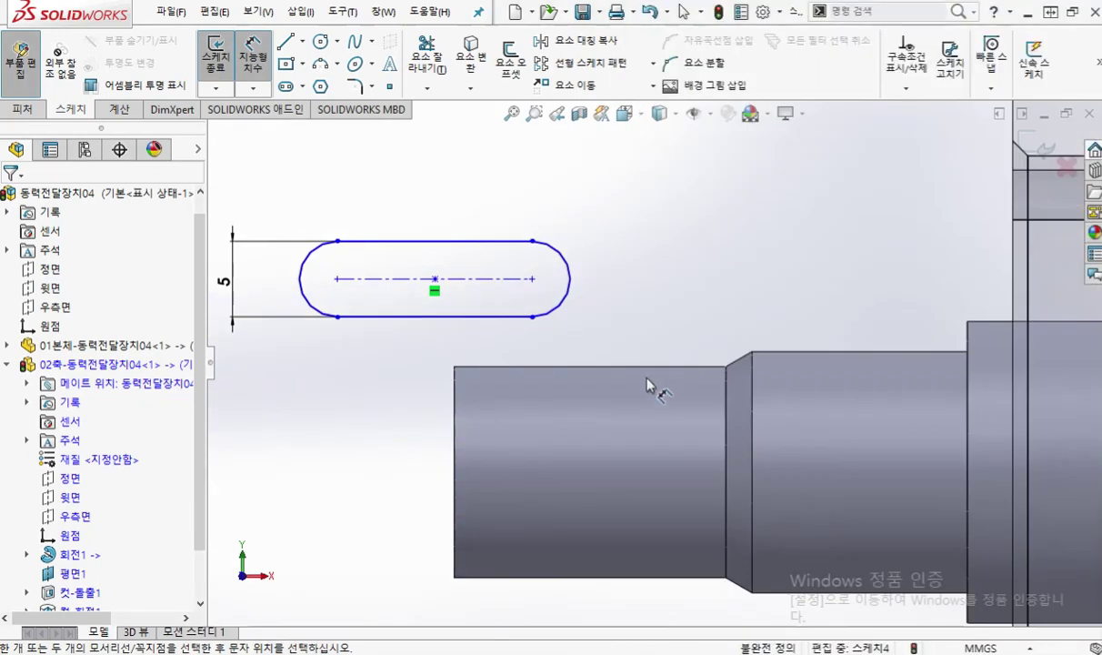
# Circle the slot's centre point in red with the screen pen and clear the mark
pyautogui.moveTo(628, 371)
pyautogui.keyDown('ctrl'); pyautogui.mouseDown(button='middle')
pyautogui.moveTo(618, 283)
pyautogui.moveTo(612, 307)
pyautogui.mouseUp(button='middle'); pyautogui.keyUp('ctrl')
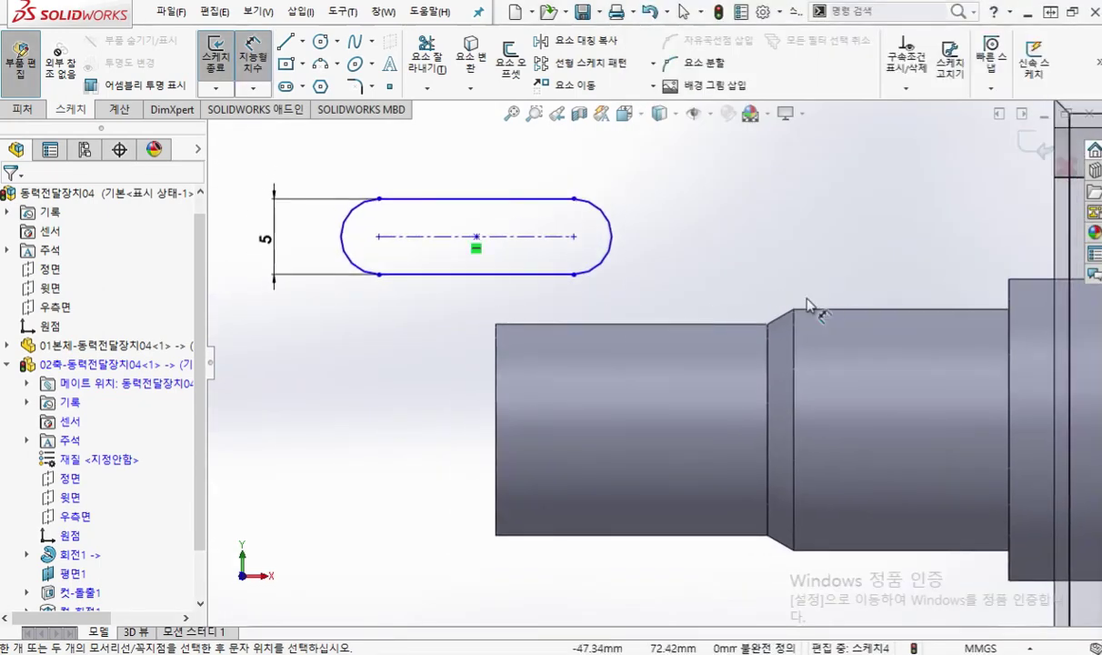
pyautogui.hotkey('ctrl', 'F1')
pyautogui.moveTo(476, 243); pyautogui.dragTo(487, 238)
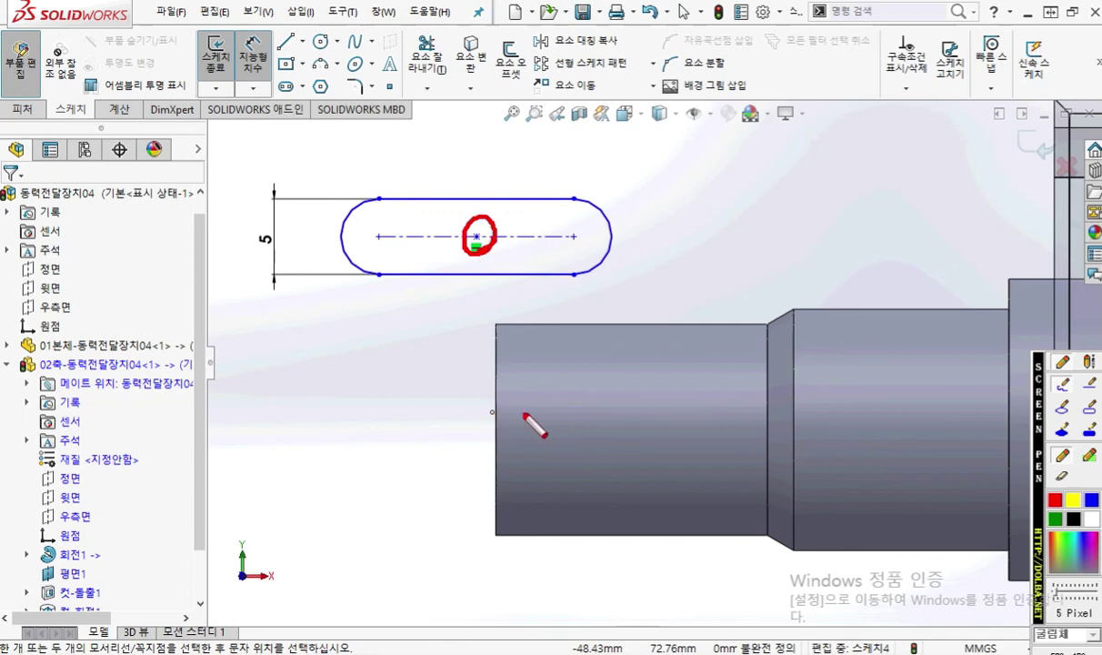
pyautogui.hotkey('ctrl', 'F1')
pyautogui.press('Escape')
# Place the slot's centre point on the shaft's circular end edge with a Midpoint relation
pyautogui.moveTo(443, 458); pyautogui.dragTo(501, 468, button='middle')
pyautogui.moveTo(501, 468); pyautogui.dragTo(499, 394, button='right')
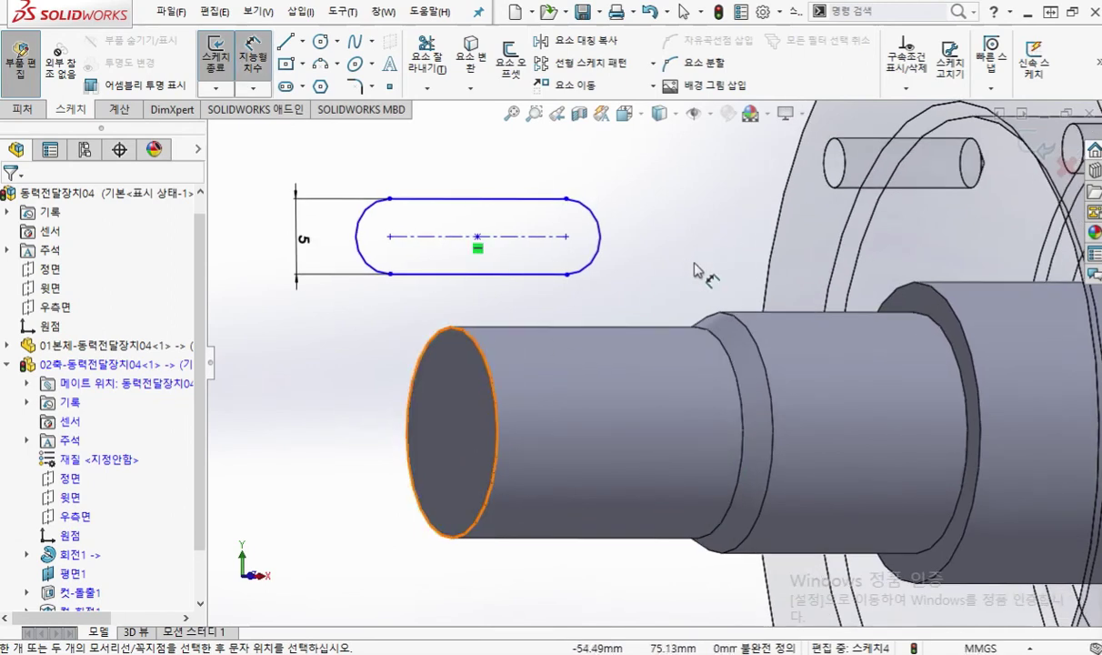
pyautogui.rightClick(658, 251)
pyautogui.click(699, 323)
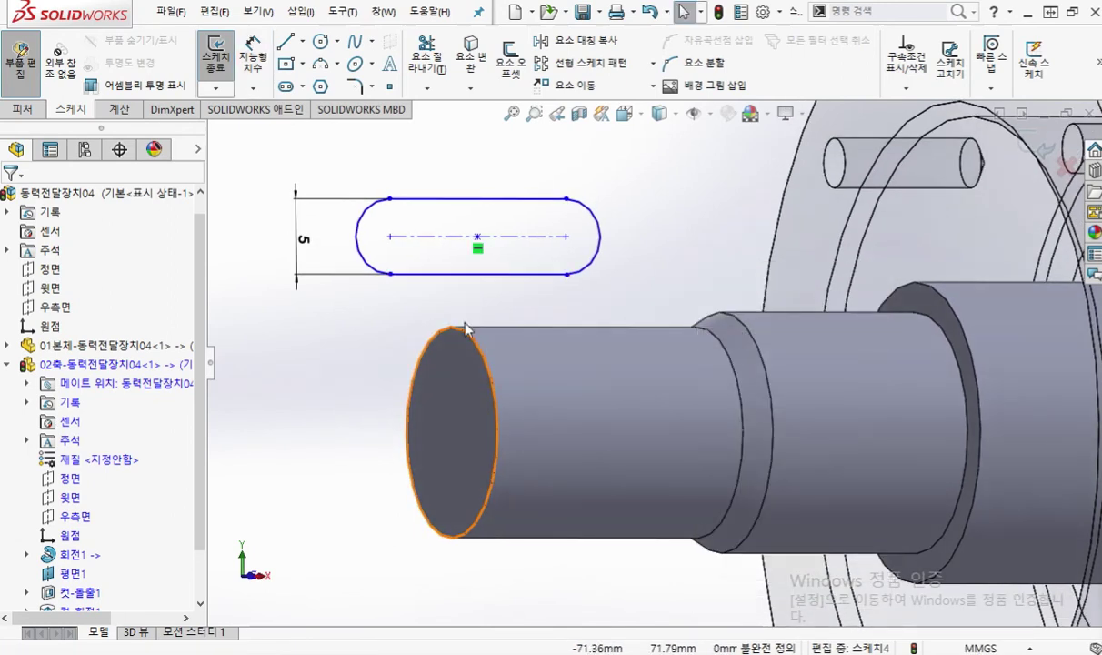
pyautogui.click(490, 364)
pyautogui.click(518, 305)
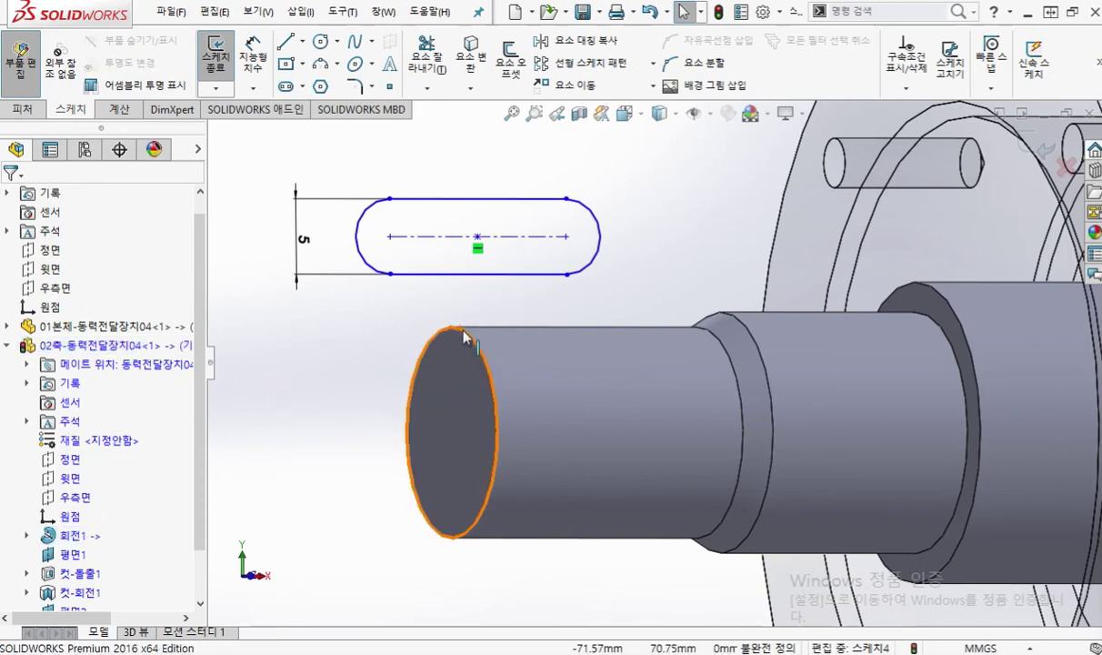
pyautogui.keyDown('ctrl'); pyautogui.click(477, 237); pyautogui.keyUp('ctrl')
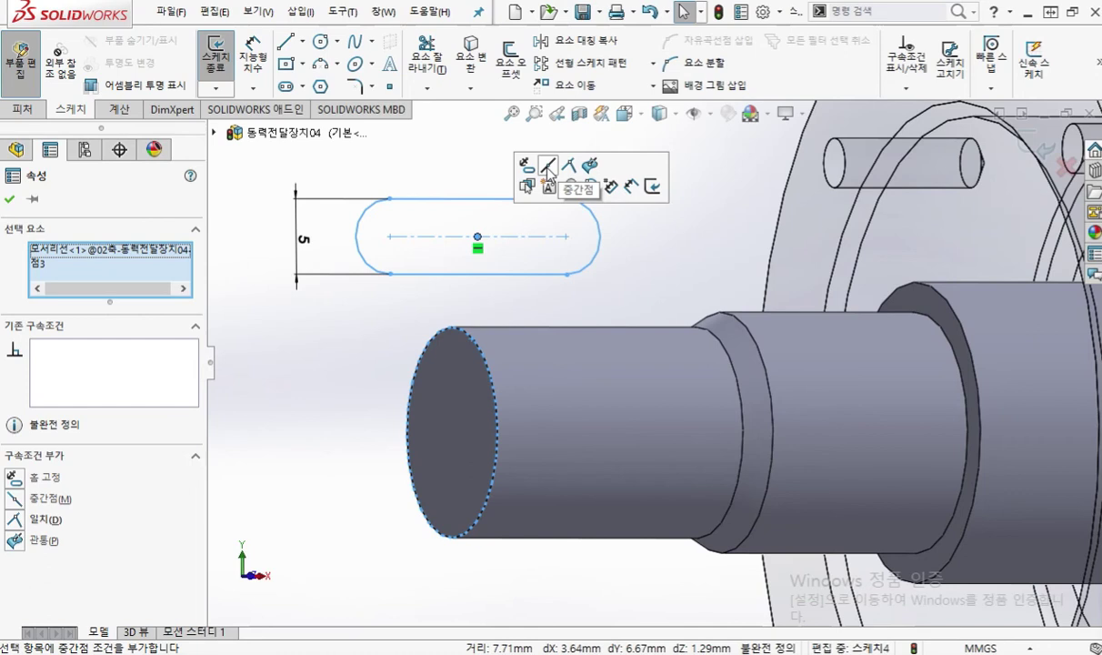
pyautogui.click(547, 167)
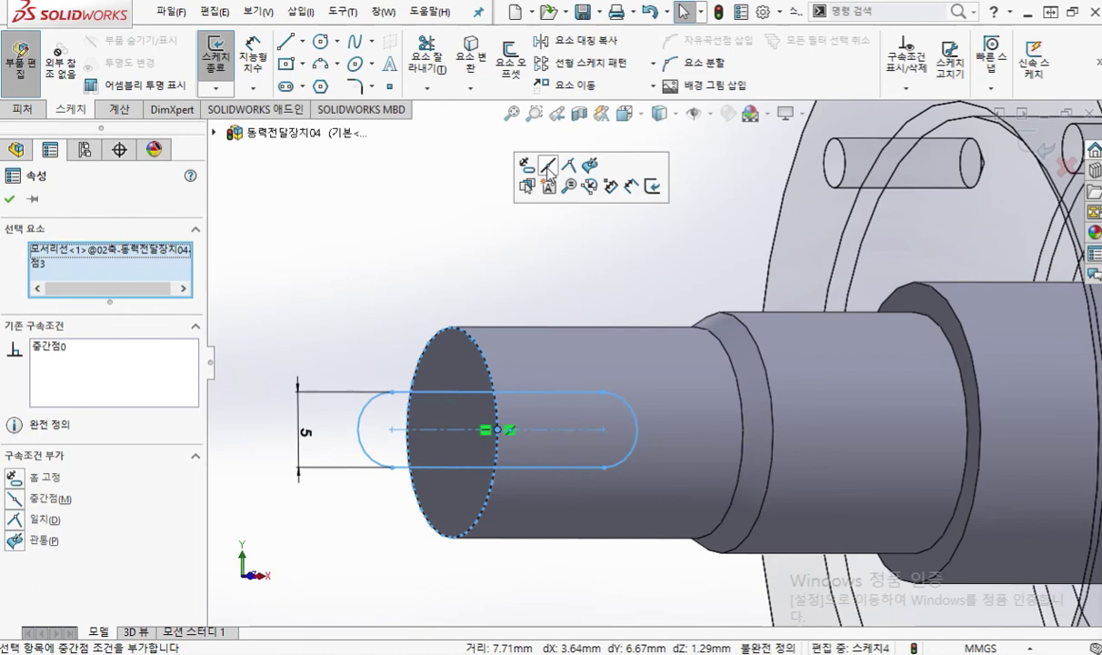
pyautogui.click(373, 195)
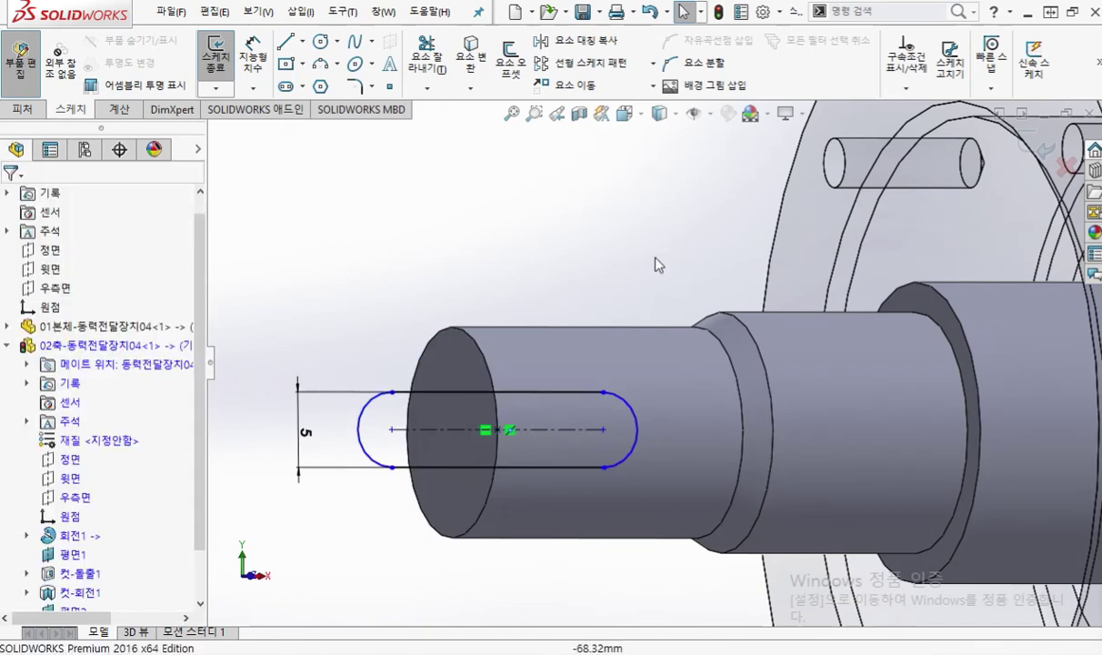
# Add a horizontal dimension above the shaft from its end edge to the slot's inner end arc
pyautogui.keyDown('ctrl'); pyautogui.moveTo(622, 353); pyautogui.dragTo(628, 238, button='middle'); pyautogui.keyUp('ctrl')
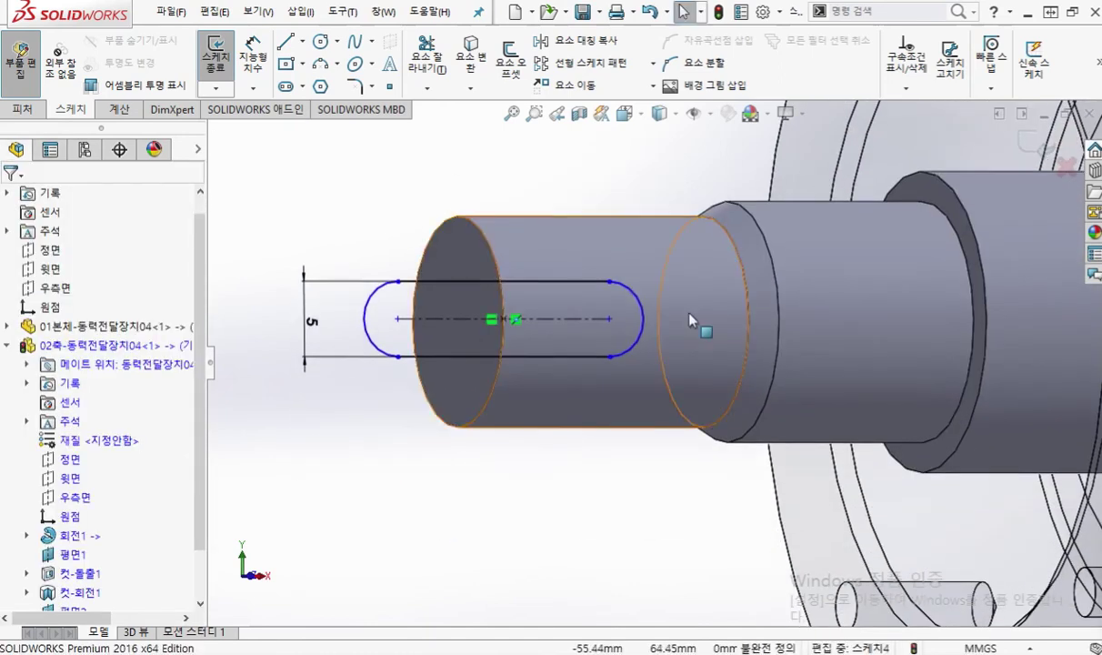
pyautogui.press('f')
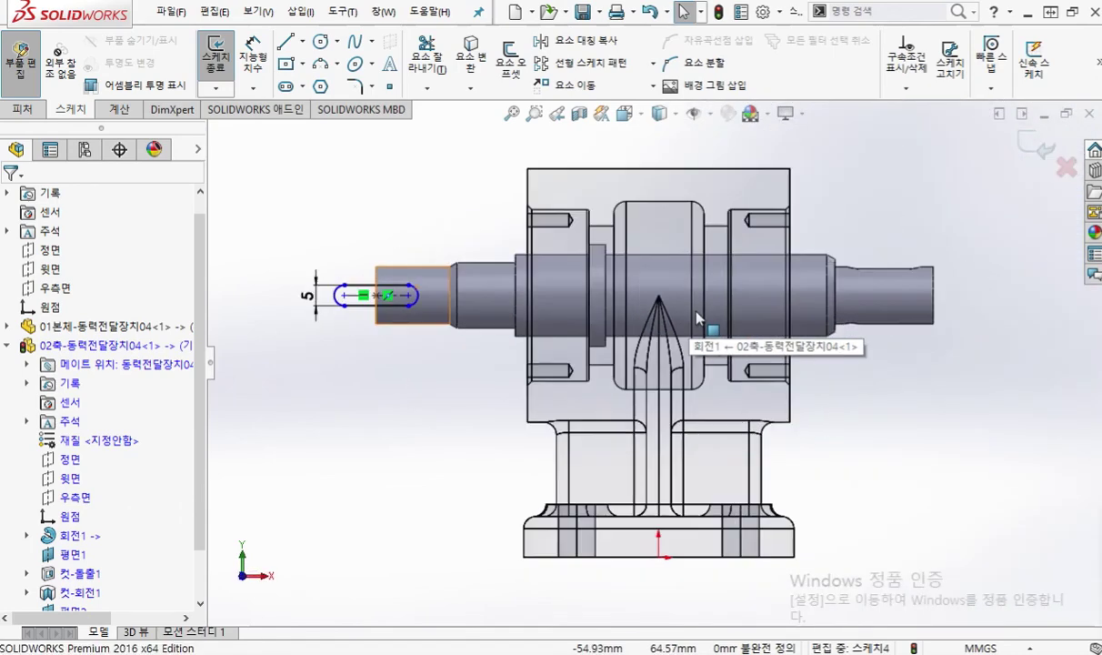
pyautogui.scroll(-5, 372, 282)
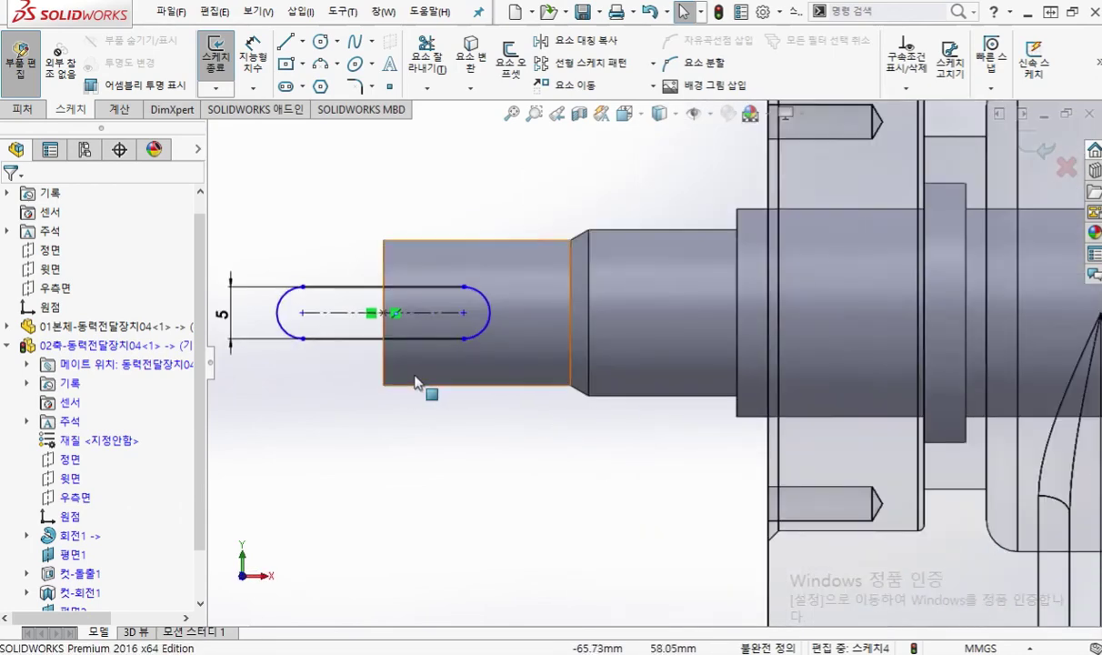
pyautogui.scroll(-3, 369, 362)
pyautogui.keyDown('ctrl'); pyautogui.moveTo(524, 374); pyautogui.dragTo(655, 416, button='middle'); pyautogui.keyUp('ctrl')
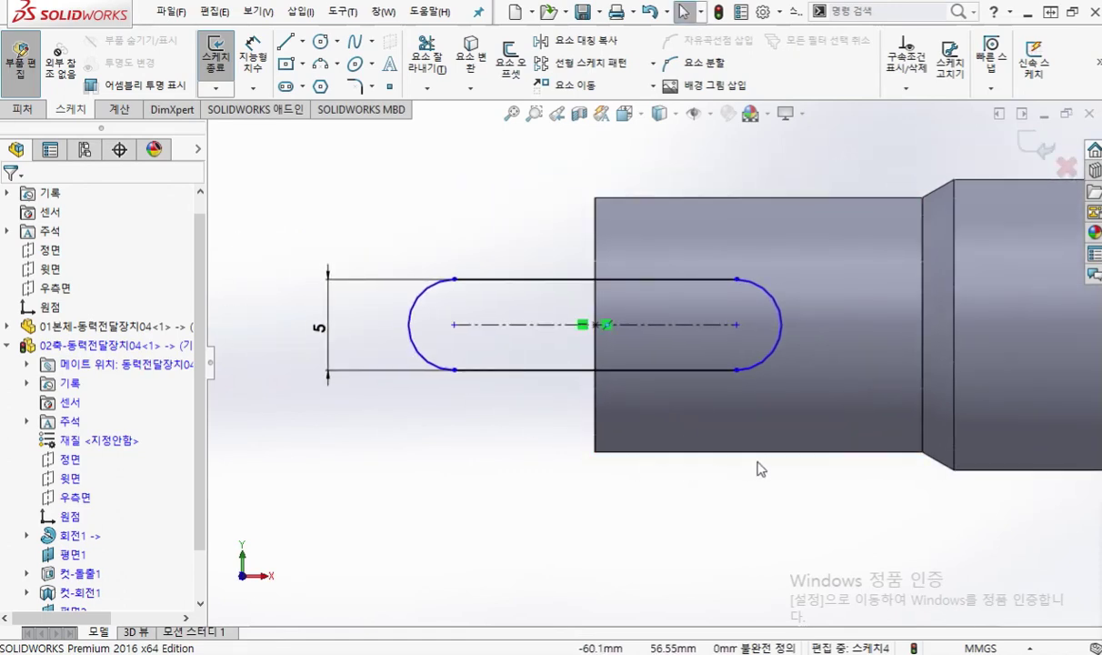
pyautogui.rightClick(595, 493)
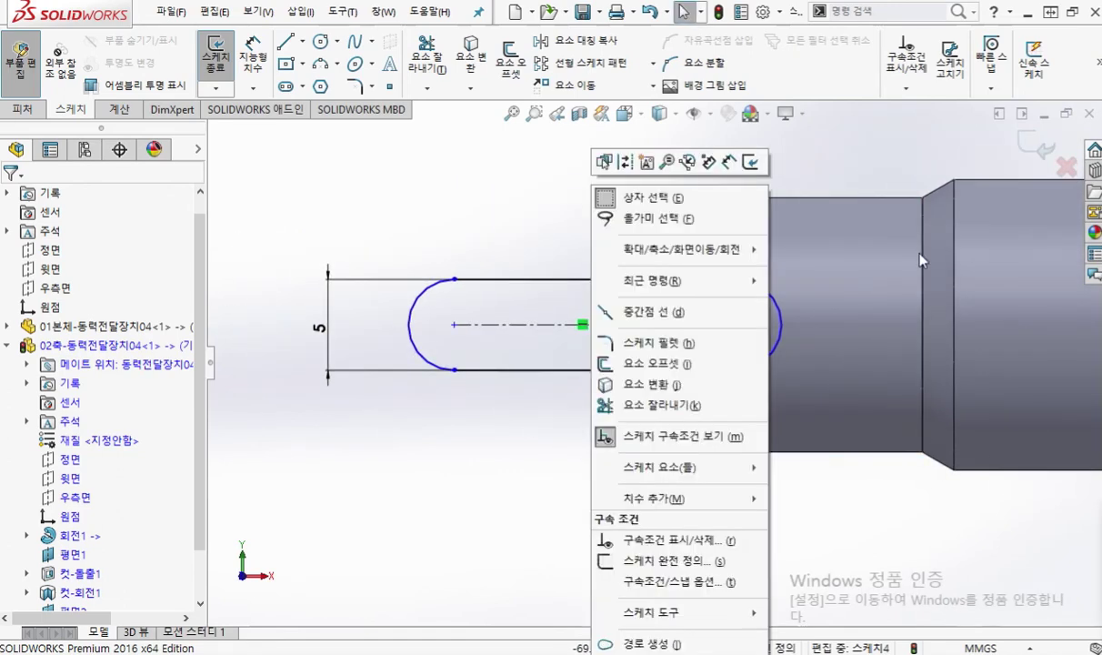
pyautogui.click(751, 163)
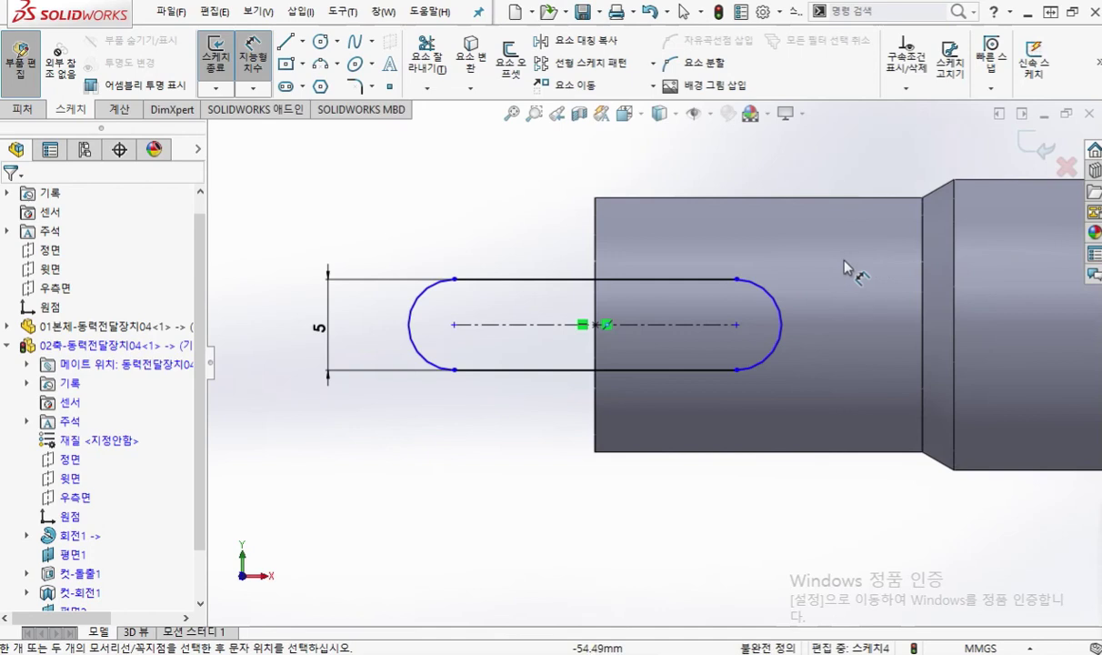
pyautogui.click(778, 309)
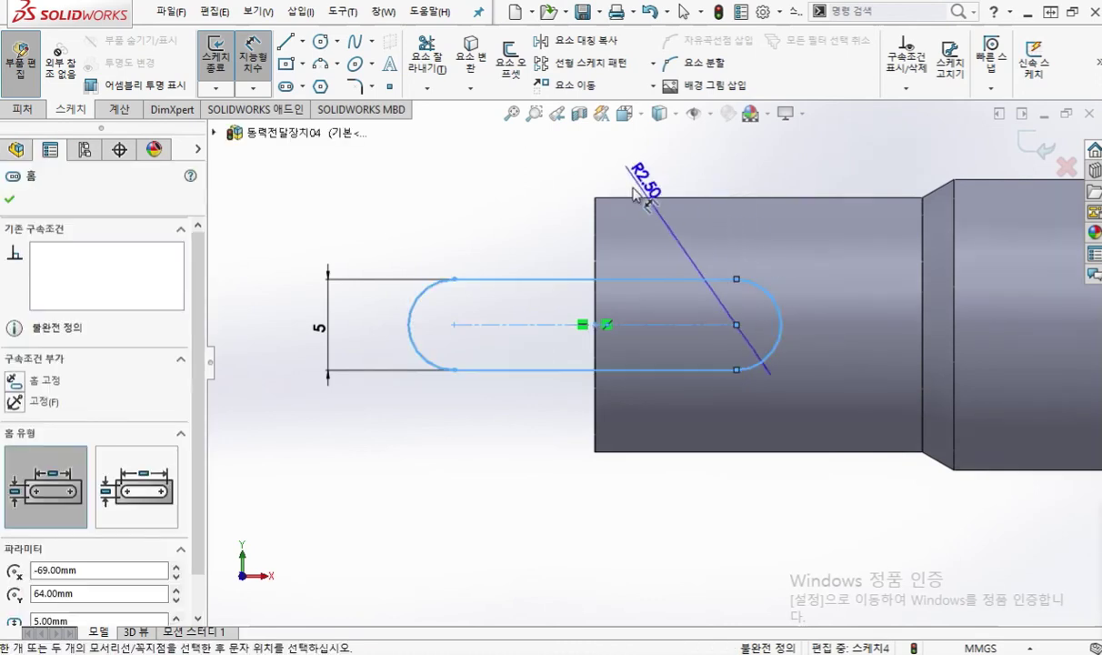
pyautogui.click(596, 230)
pyautogui.click(671, 187)
pyautogui.click(584, 164)
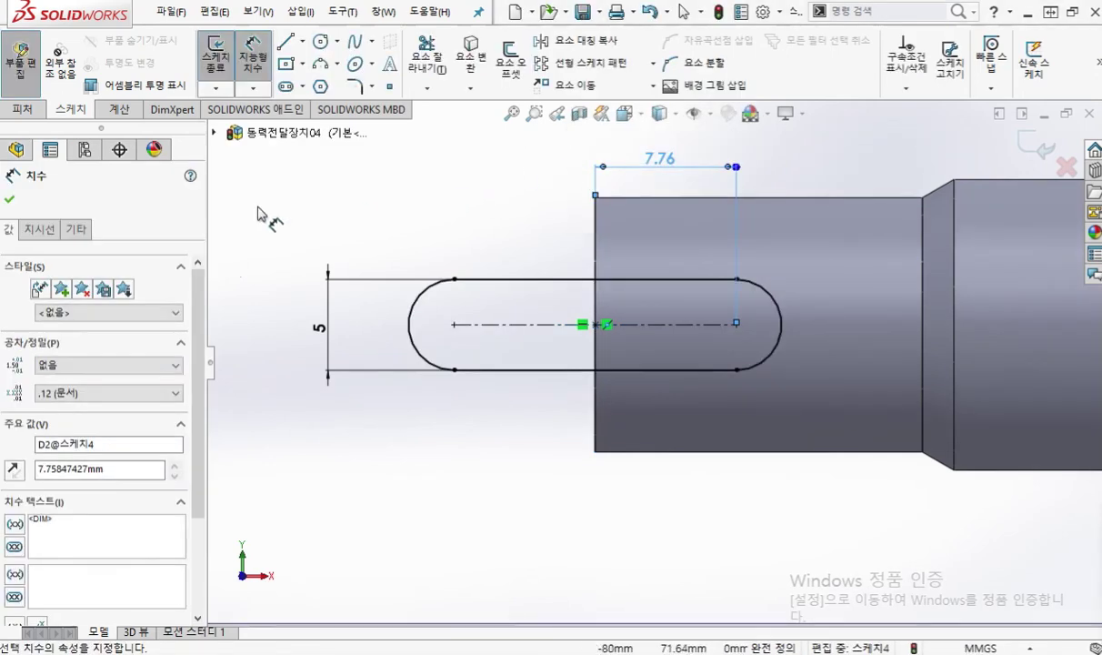
# Open the dimension's leader options and mark the maximum arc condition, the slot's end arc and the shaft's end edge in red
pyautogui.click(42, 232)
pyautogui.moveTo(191, 264)
pyautogui.mouseDown()
pyautogui.moveTo(204, 357)
pyautogui.moveTo(190, 414)
pyautogui.mouseUp()
pyautogui.moveTo(180, 543); pyautogui.dragTo(186, 602)
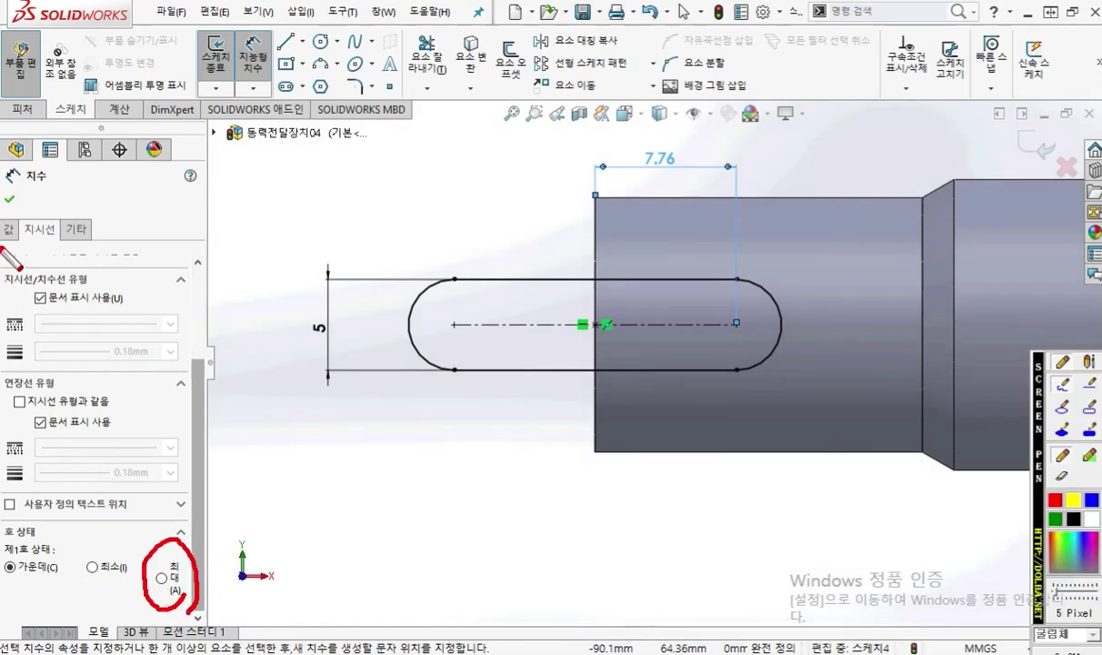
pyautogui.moveTo(22, 239); pyautogui.dragTo(52, 247)
pyautogui.moveTo(750, 271); pyautogui.dragTo(762, 373)
pyautogui.moveTo(589, 204); pyautogui.dragTo(588, 421)
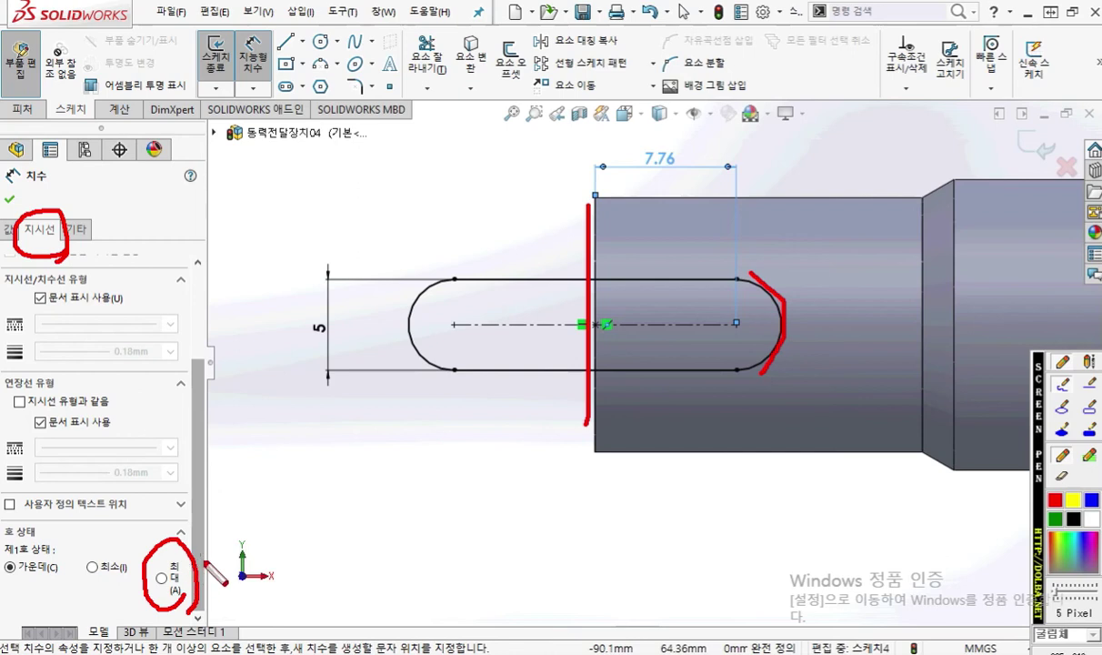
# Set the slot dimension's first arc condition to maximum and its value to 16 mm
pyautogui.click(162, 577)
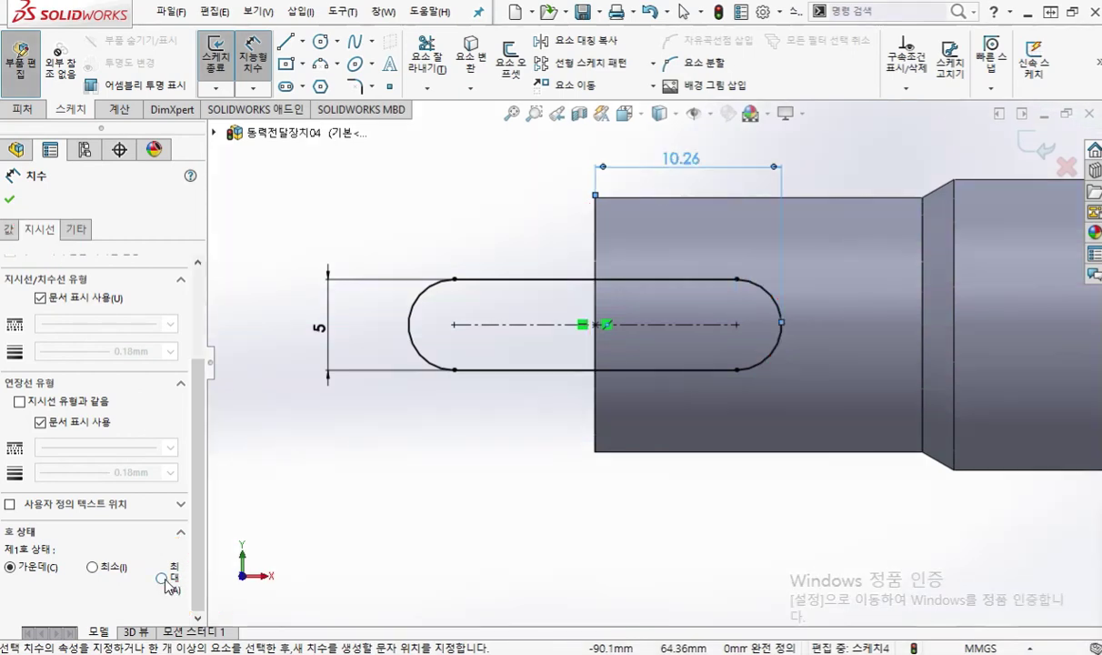
pyautogui.click(719, 295)
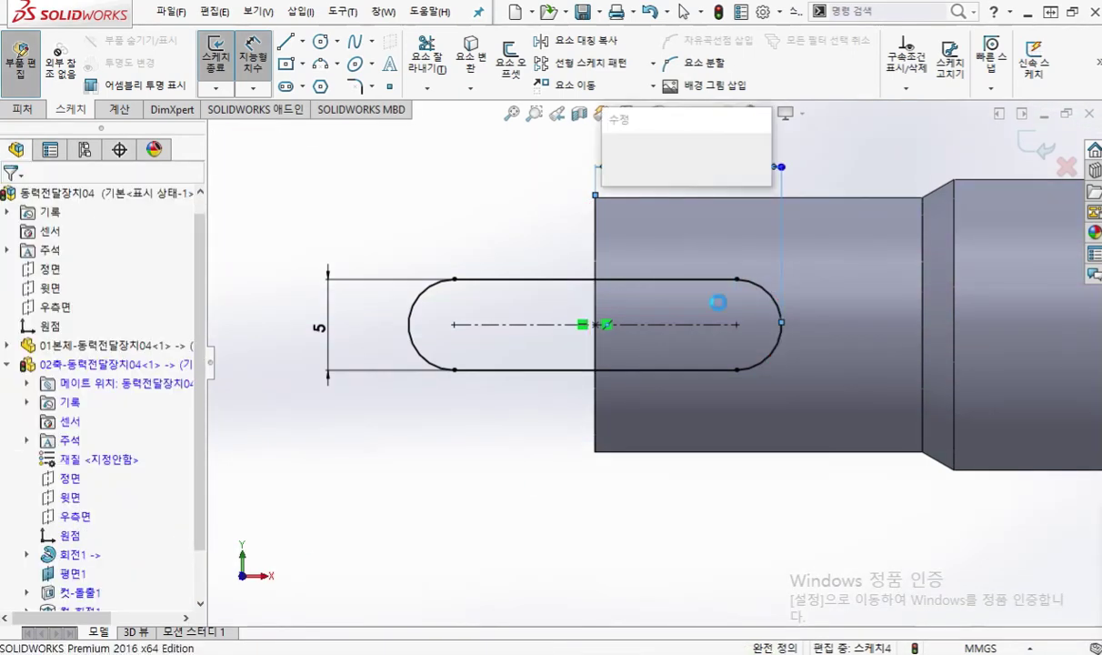
pyautogui.write('1')
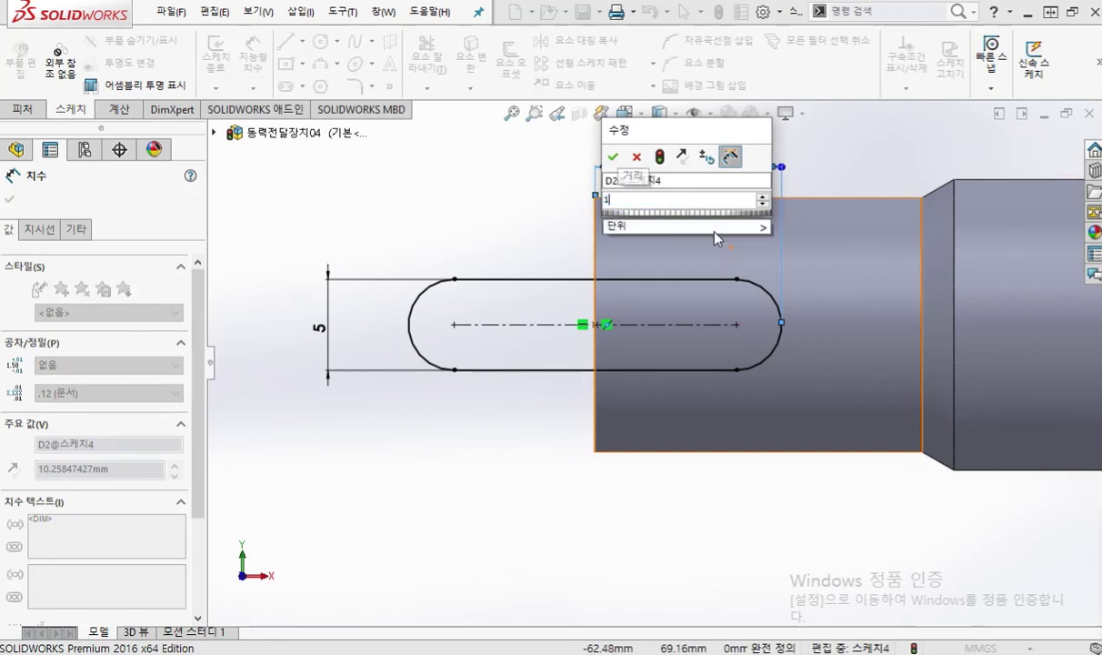
pyautogui.write('6')
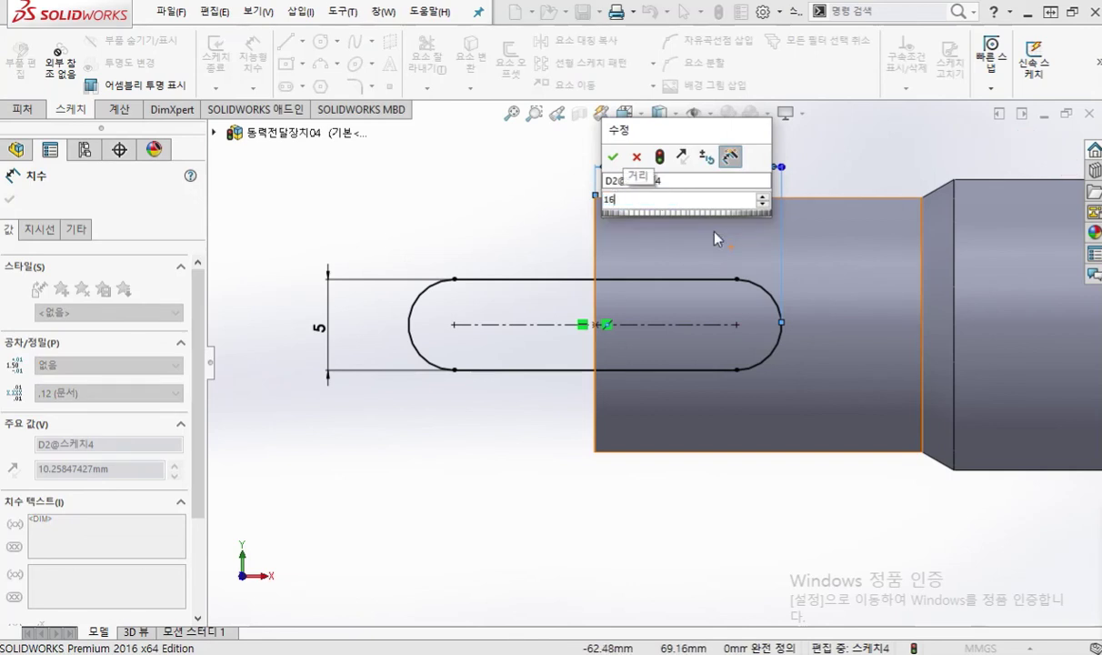
pyautogui.press('Return')
pyautogui.press('Escape')
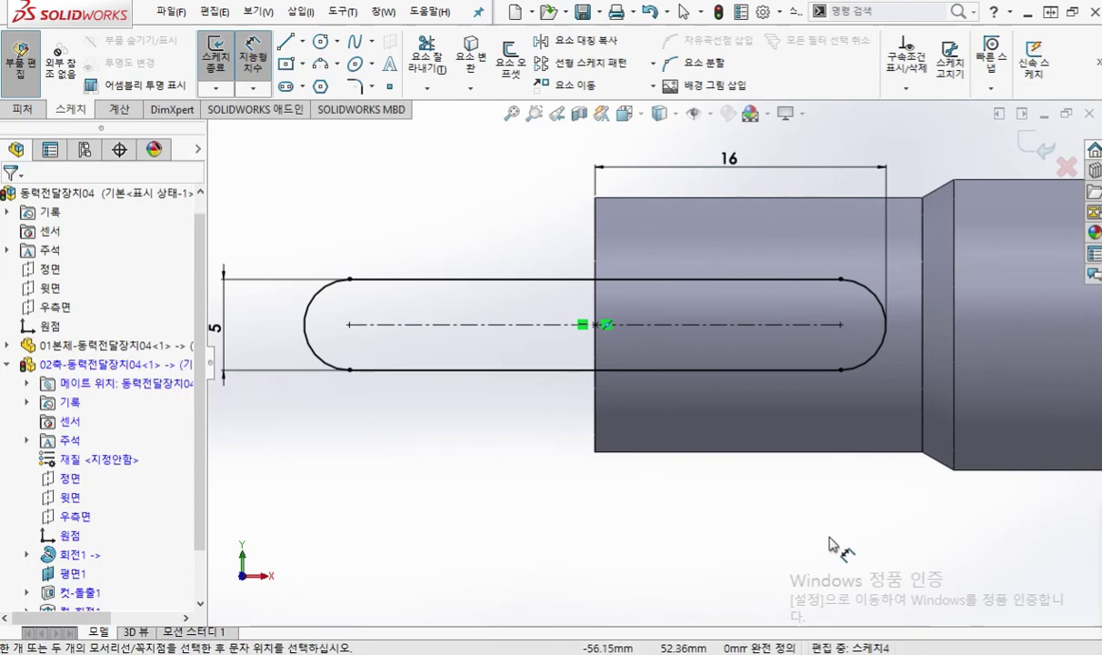
# Write the slot's 5 mm width and 16 mm length in red and scribble over the slot portion beyond the shaft's end
pyautogui.moveTo(211, 289); pyautogui.dragTo(218, 352)
pyautogui.moveTo(220, 308); pyautogui.dragTo(286, 292)
pyautogui.moveTo(725, 132); pyautogui.dragTo(716, 190)
pyautogui.moveTo(765, 128); pyautogui.dragTo(751, 153)
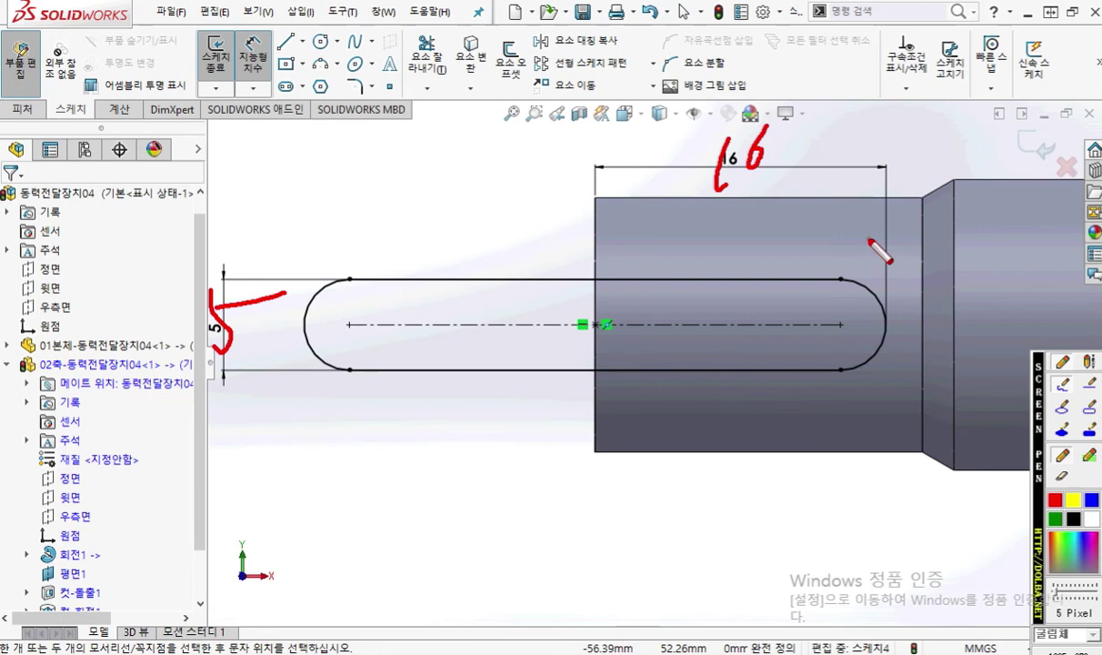
pyautogui.moveTo(356, 322)
pyautogui.mouseDown()
pyautogui.moveTo(506, 298)
pyautogui.moveTo(543, 337)
pyautogui.moveTo(531, 352)
pyautogui.mouseUp()
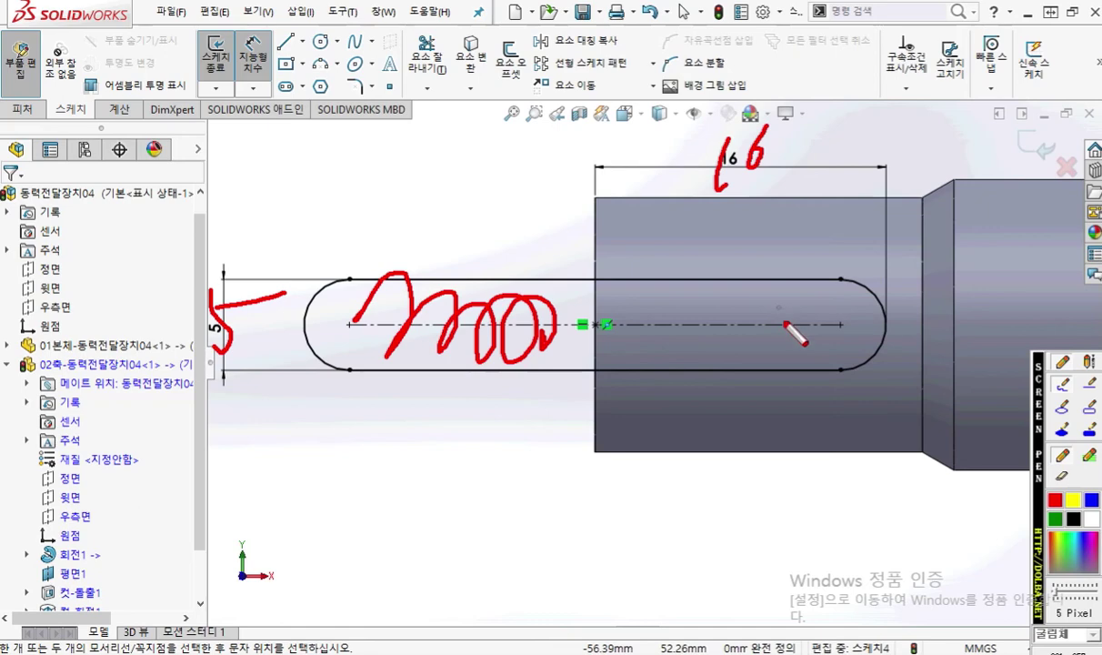
pyautogui.press('Escape')
# Cut-extrude the slot sketch to a blind depth of 3 mm into the shaft's Ø14 plain end
pyautogui.moveTo(741, 489)
pyautogui.mouseDown(button='middle')
pyautogui.moveTo(780, 392)
pyautogui.moveTo(796, 410)
pyautogui.moveTo(780, 371)
pyautogui.moveTo(777, 453)
pyautogui.mouseUp(button='middle')
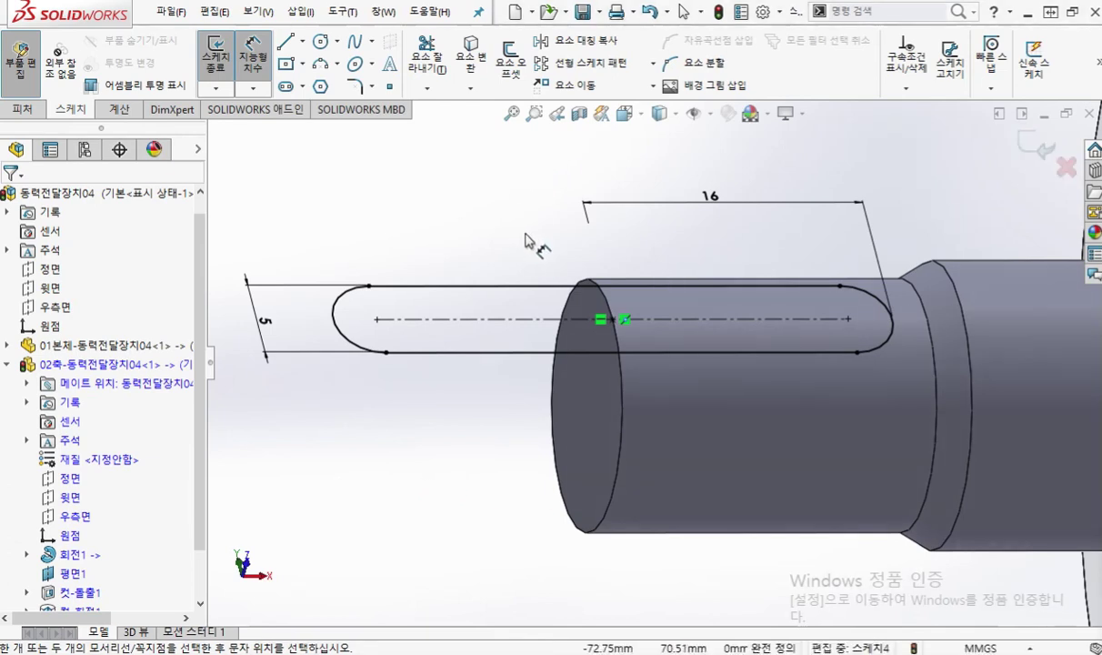
pyautogui.press('s')
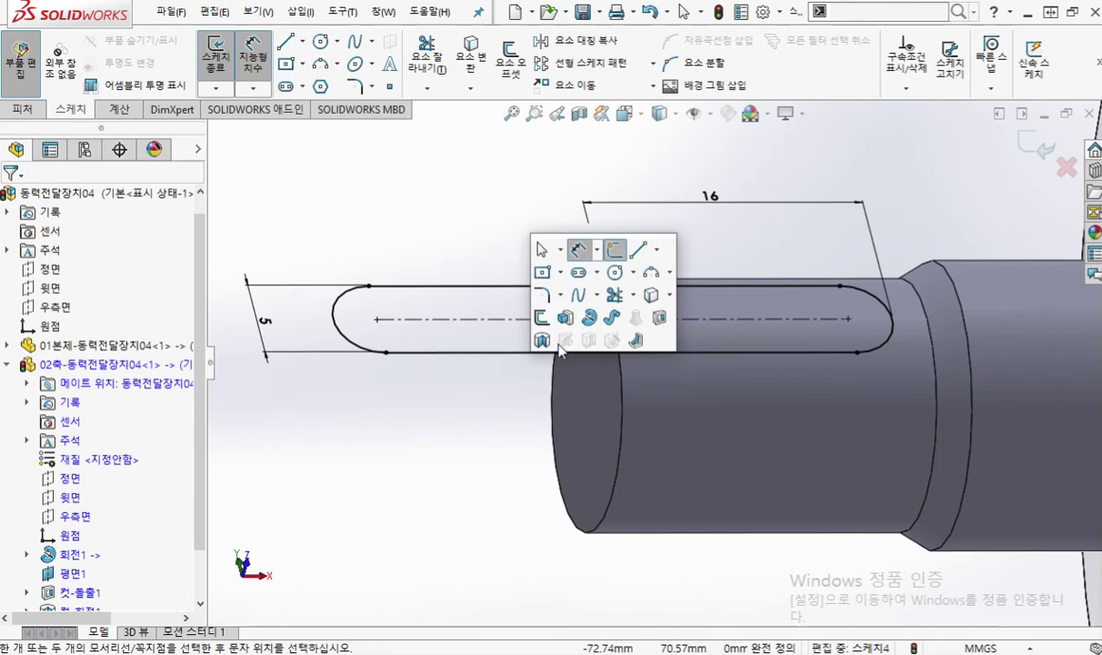
pyautogui.click(658, 320)
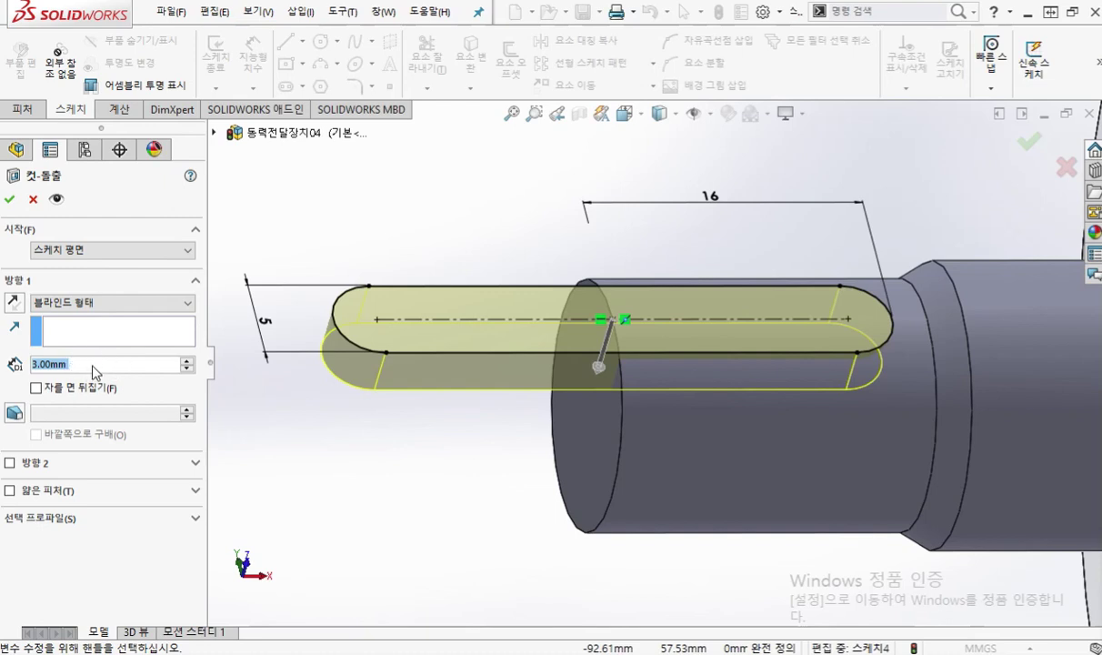
pyautogui.press('Return')
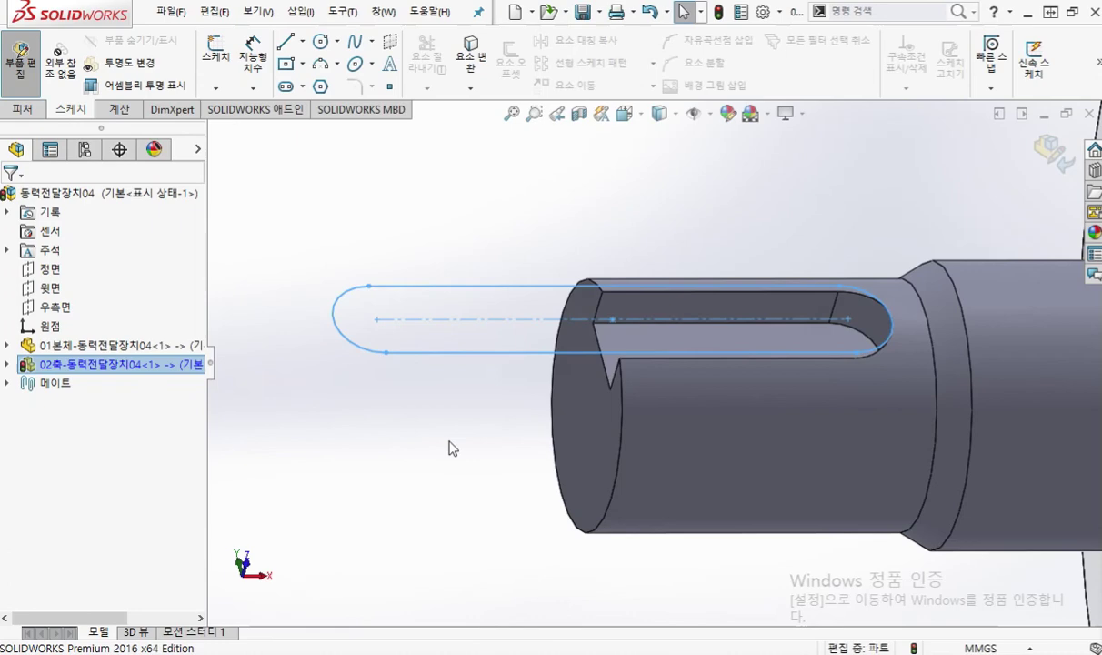
# Examine the finished shaft and the keyways at both of its ends from several angles
pyautogui.scroll(-3, 460, 442)
pyautogui.moveTo(460, 442)
pyautogui.keyDown('ctrl'); pyautogui.mouseDown(button='middle')
pyautogui.moveTo(566, 461)
pyautogui.moveTo(482, 457)
pyautogui.moveTo(536, 464)
pyautogui.mouseUp(button='middle'); pyautogui.keyUp('ctrl')
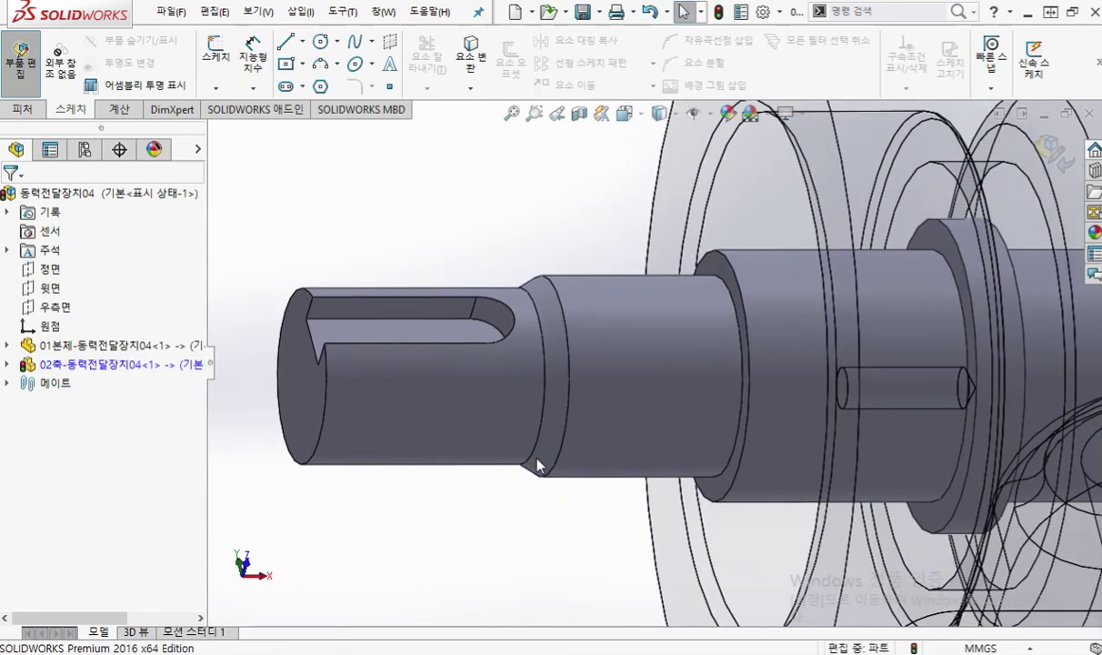
pyautogui.scroll(-5, 536, 463)
pyautogui.moveTo(626, 422); pyautogui.dragTo(856, 314, button='middle')
pyautogui.scroll(2, 855, 315)
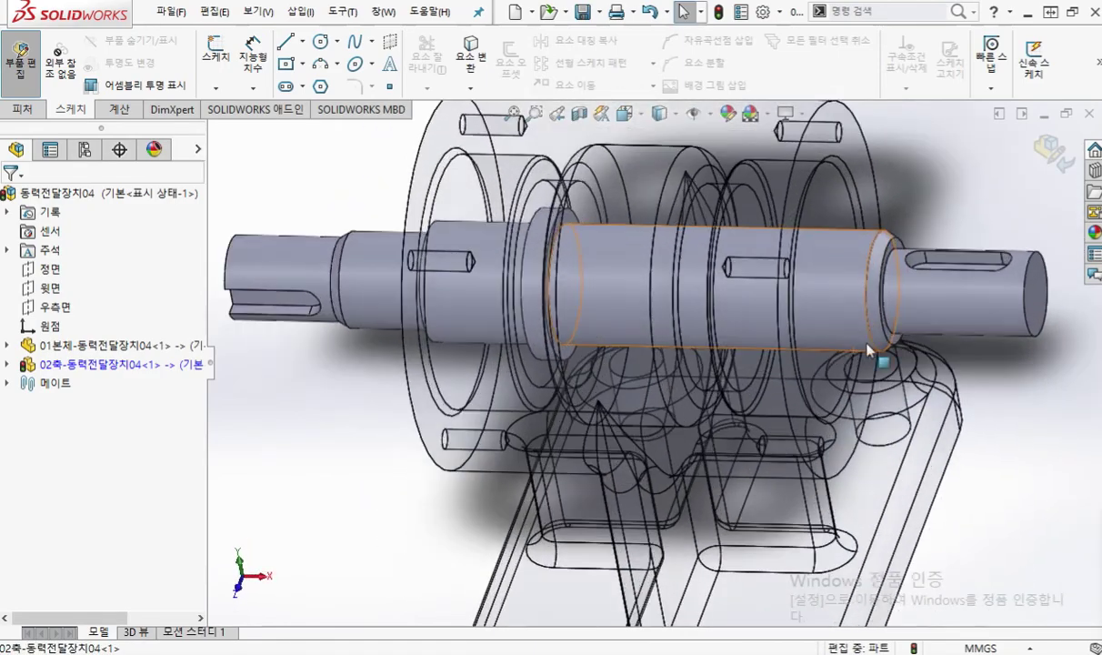
pyautogui.scroll(-1, 869, 350)
pyautogui.scroll(-3, 778, 350)
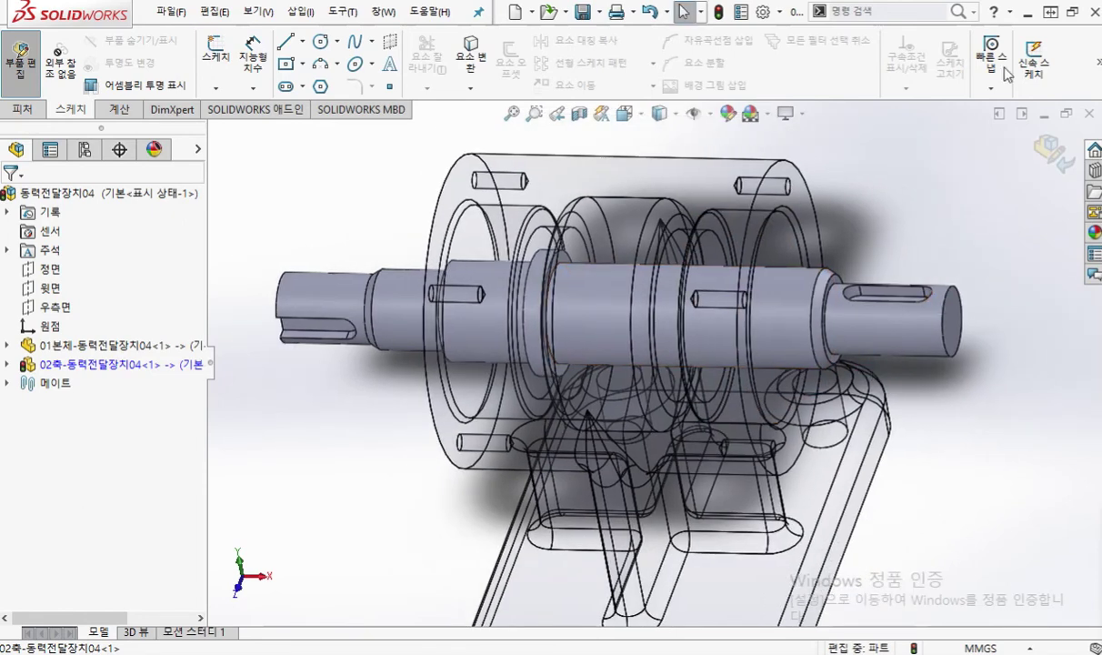
# Switch to the browser beside the model and examine the reference drawing's full assembly section with its part balloons
pyautogui.click(1073, 12)
pyautogui.scroll(-2, 380, 317)
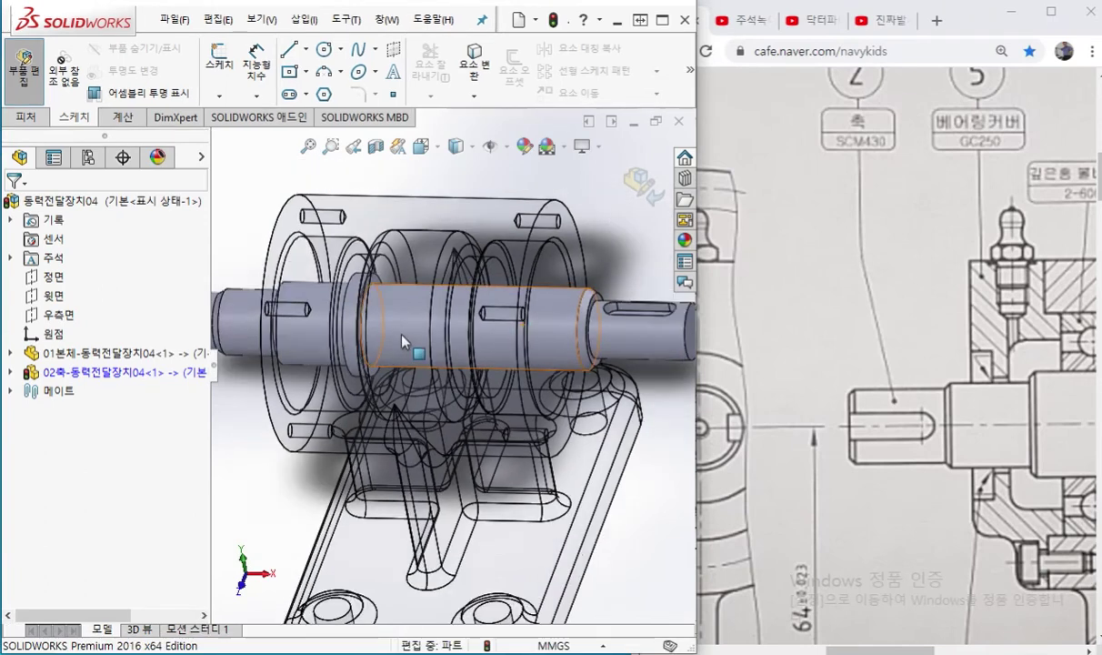
pyautogui.click(974, 22)
pyautogui.keyDown('ctrl'); pyautogui.scroll(3, 902, 279); pyautogui.keyUp('ctrl')
pyautogui.keyDown('ctrl'); pyautogui.scroll(-3, 903, 278); pyautogui.keyUp('ctrl')
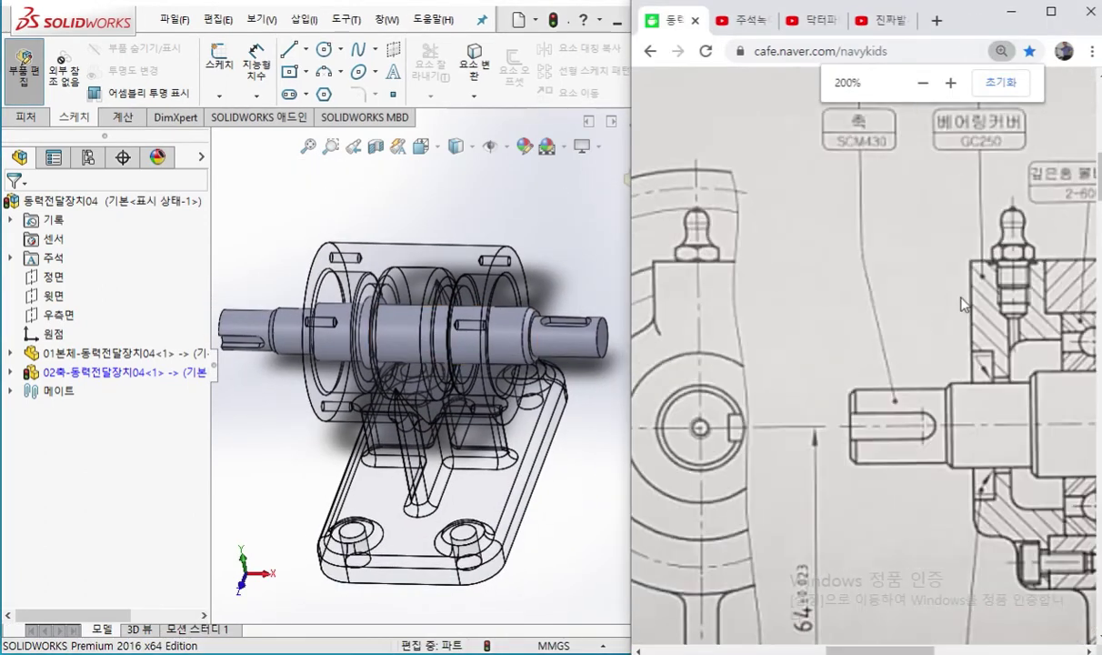
pyautogui.keyDown('ctrl'); pyautogui.scroll(-6, 960, 301); pyautogui.keyUp('ctrl')
pyautogui.keyDown('ctrl'); pyautogui.scroll(-1, 933, 330); pyautogui.keyUp('ctrl')
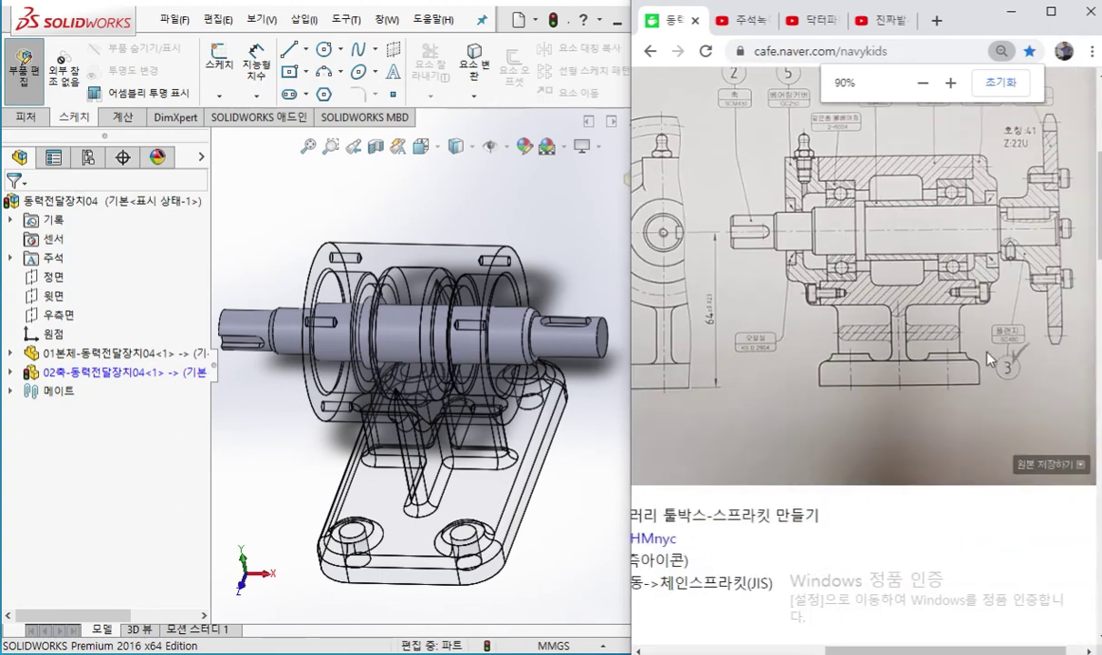
pyautogui.scroll(2, 918, 409)
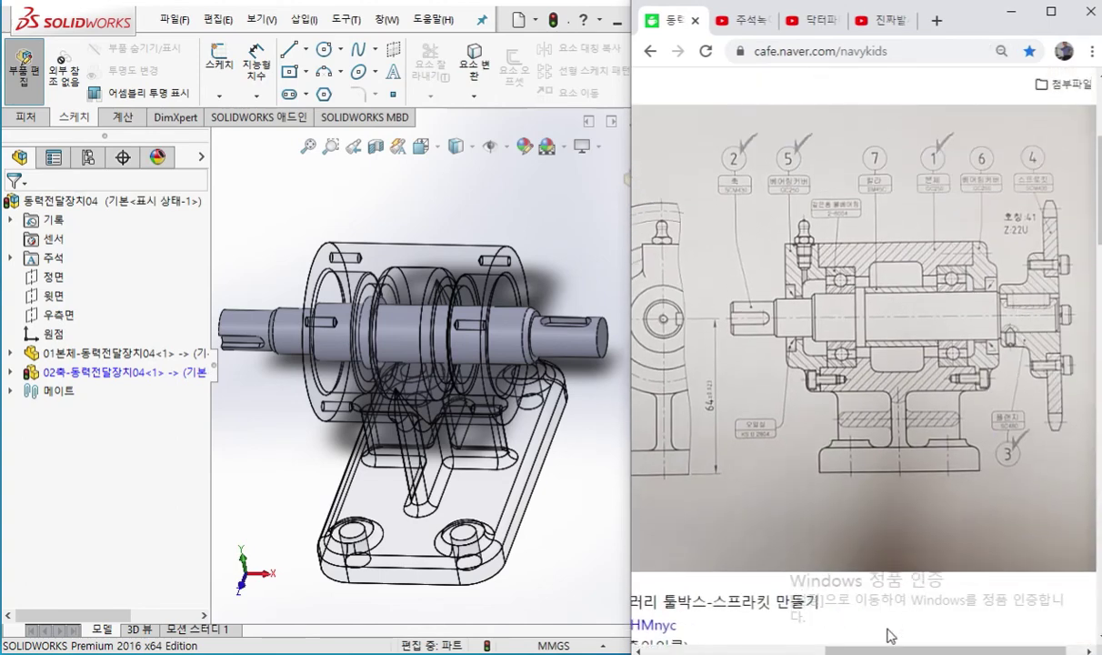
pyautogui.keyDown('shift'); pyautogui.hscroll(1, 904, 423); pyautogui.keyUp('shift')
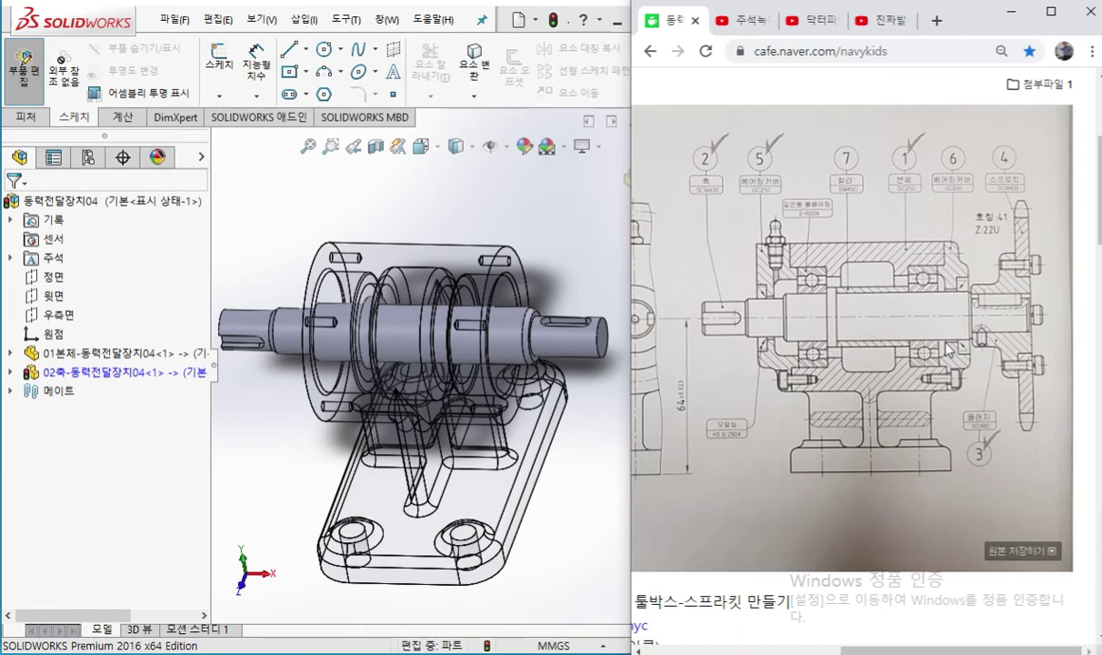
pyautogui.keyDown('ctrl'); pyautogui.scroll(2, 946, 348); pyautogui.keyUp('ctrl')
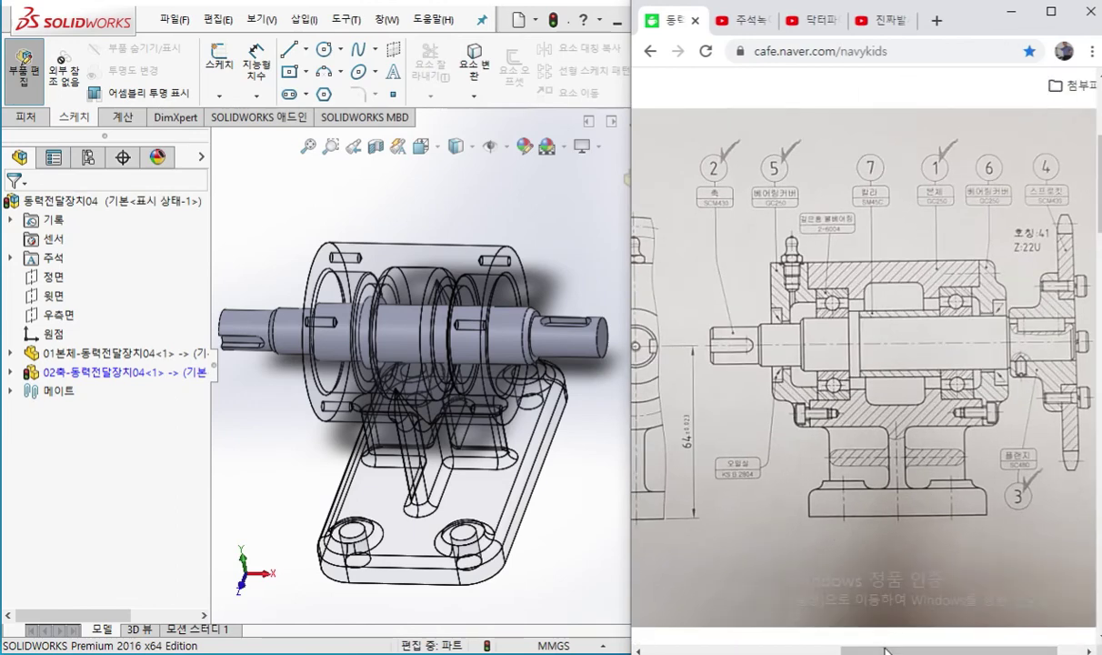
pyautogui.moveTo(887, 649); pyautogui.dragTo(896, 649)
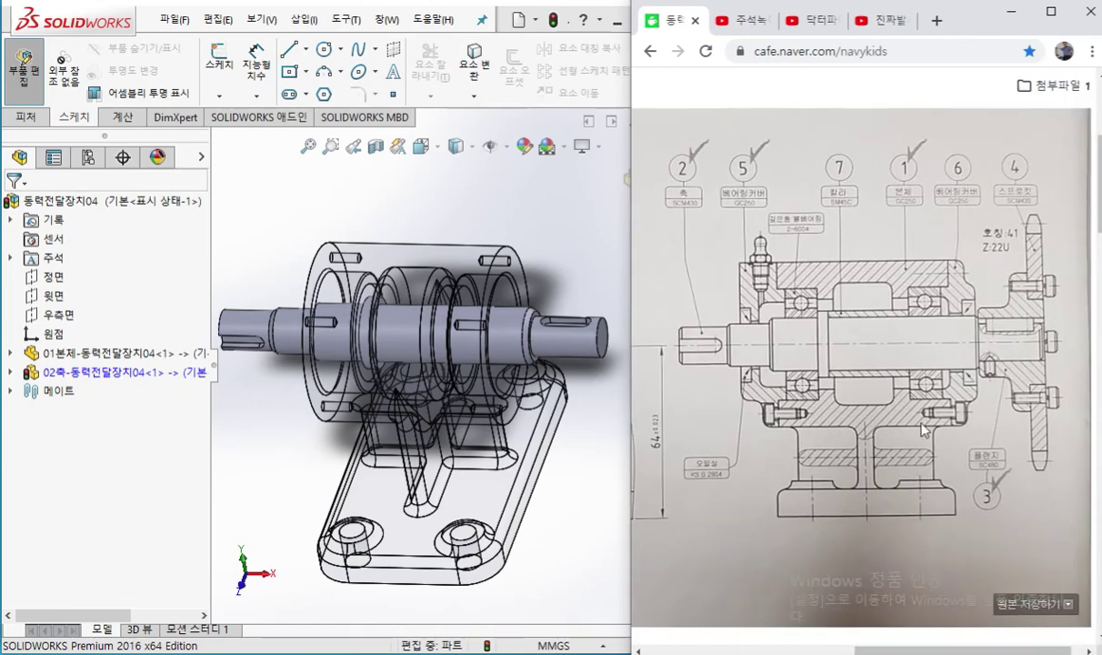
# Mark the chamfered corners at both shaft ends and the bearing seat edge in red on the drawing, and clear the marks
pyautogui.moveTo(1099, 389)
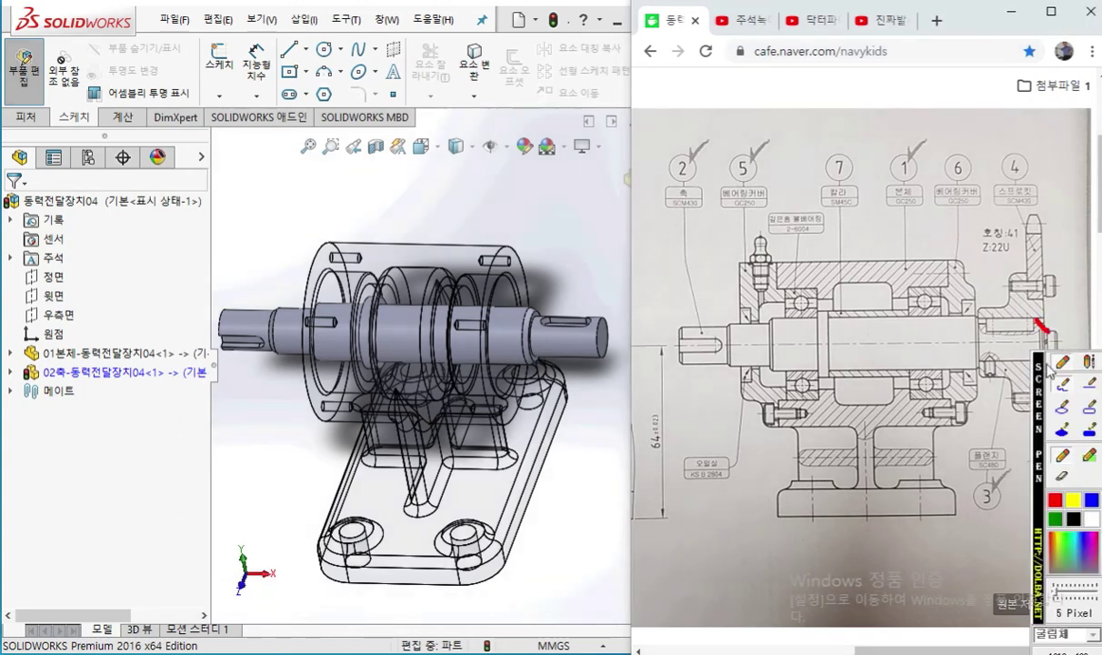
pyautogui.moveTo(1038, 397); pyautogui.dragTo(896, 397)
pyautogui.moveTo(1033, 364); pyautogui.dragTo(1052, 355)
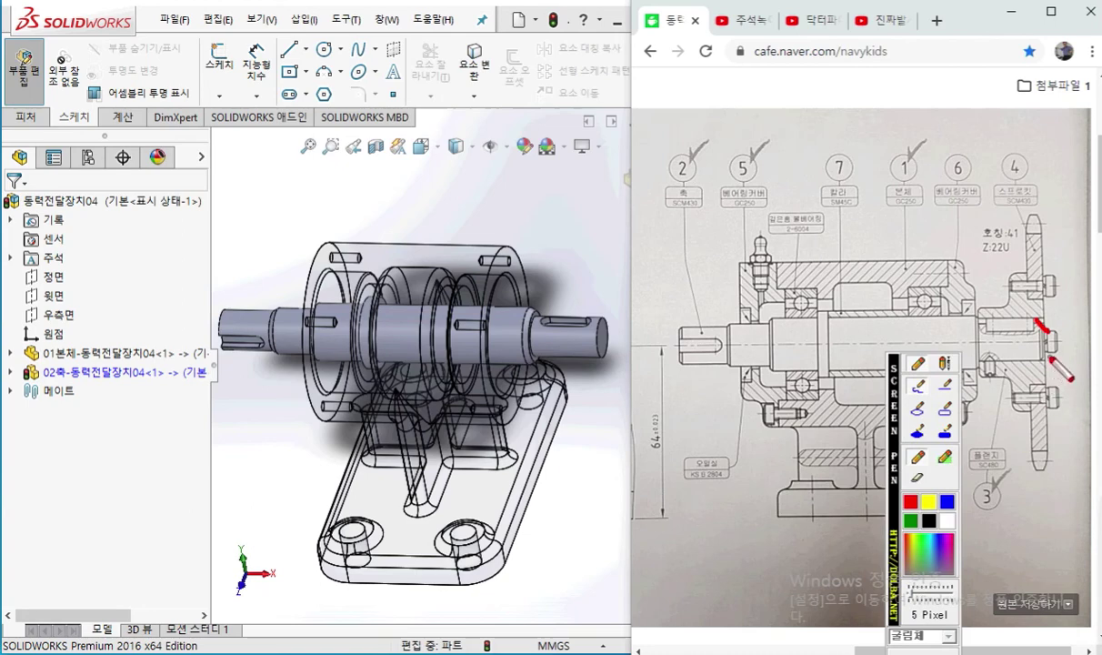
pyautogui.moveTo(900, 482); pyautogui.dragTo(22, 430)
pyautogui.moveTo(673, 331)
pyautogui.mouseDown()
pyautogui.moveTo(689, 321)
pyautogui.moveTo(689, 372)
pyautogui.mouseUp()
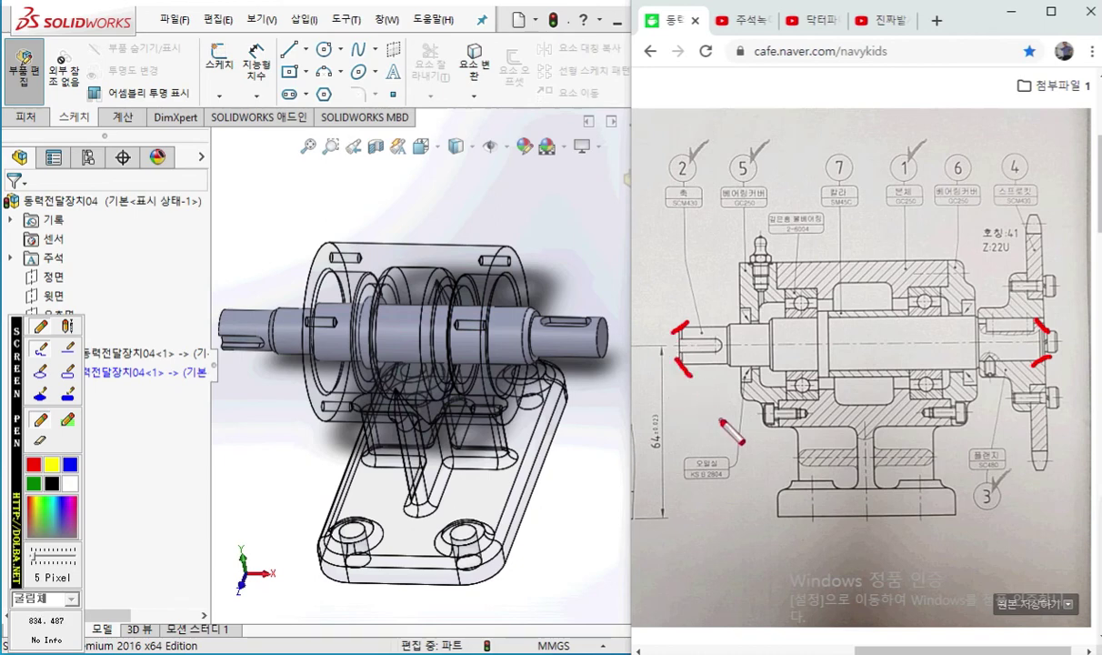
pyautogui.moveTo(770, 321); pyautogui.dragTo(779, 313)
pyautogui.moveTo(789, 392); pyautogui.dragTo(772, 373)
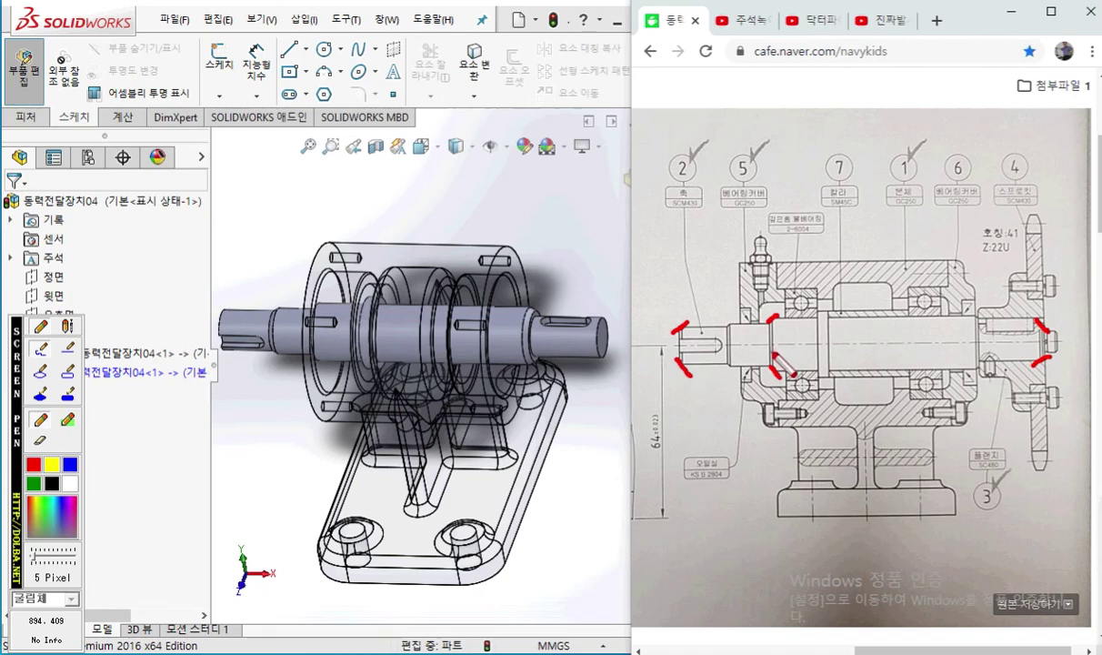
pyautogui.rightClick(314, 202)
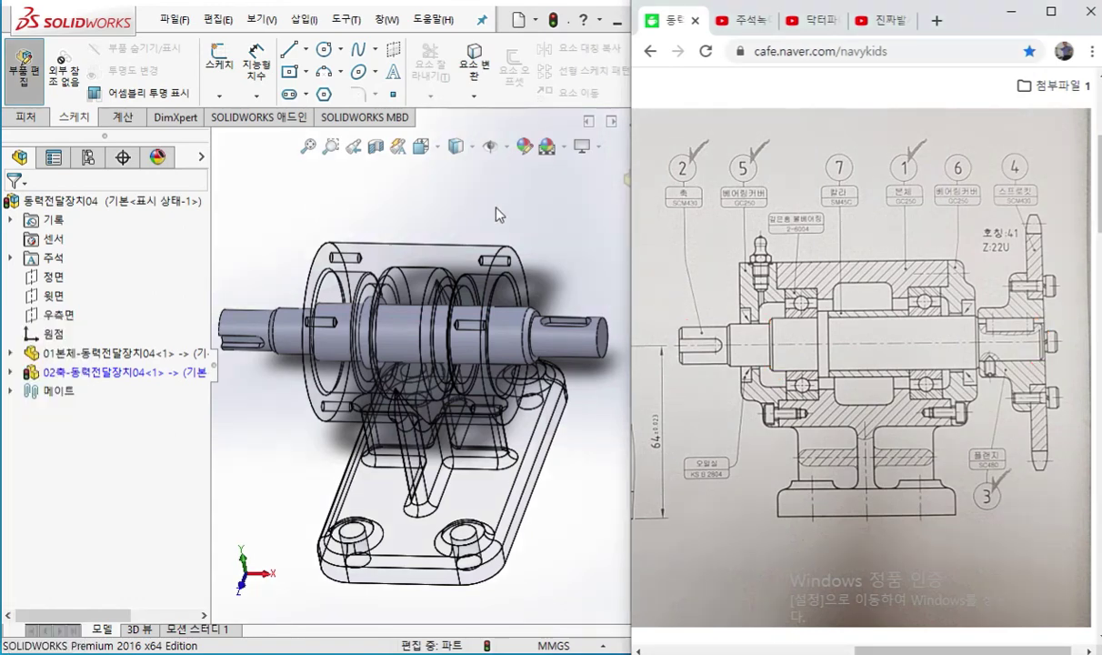
# Set up a 1 mm × 45° chamfer on the circular edges of both shaft ends and the bearing seat beside the longer keyway
pyautogui.click(601, 332)
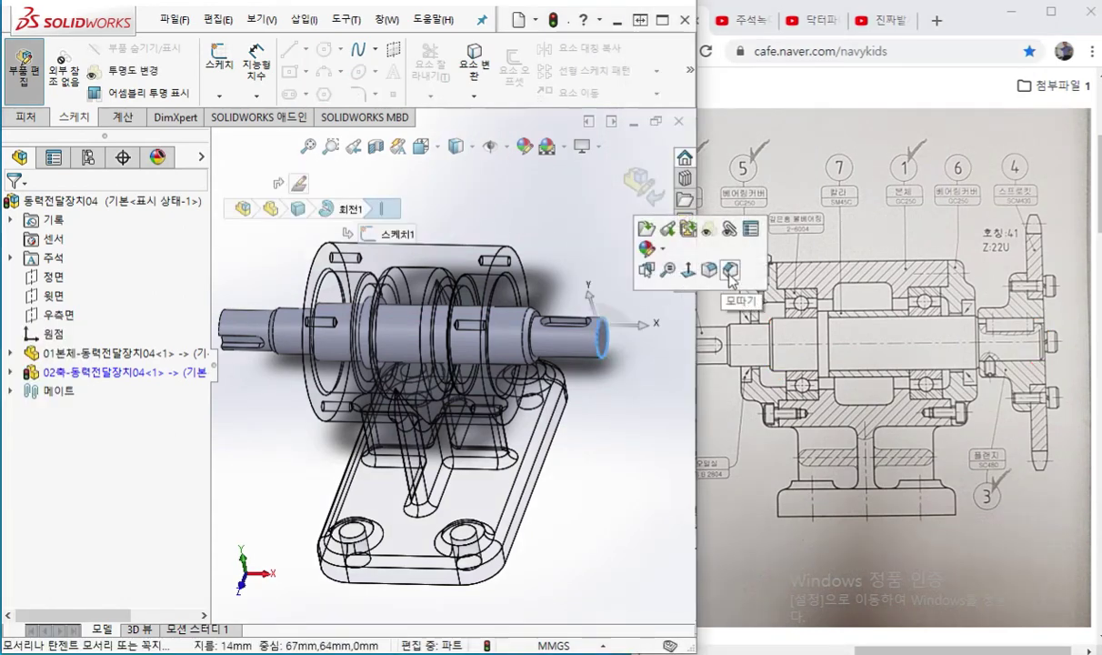
pyautogui.click(730, 270)
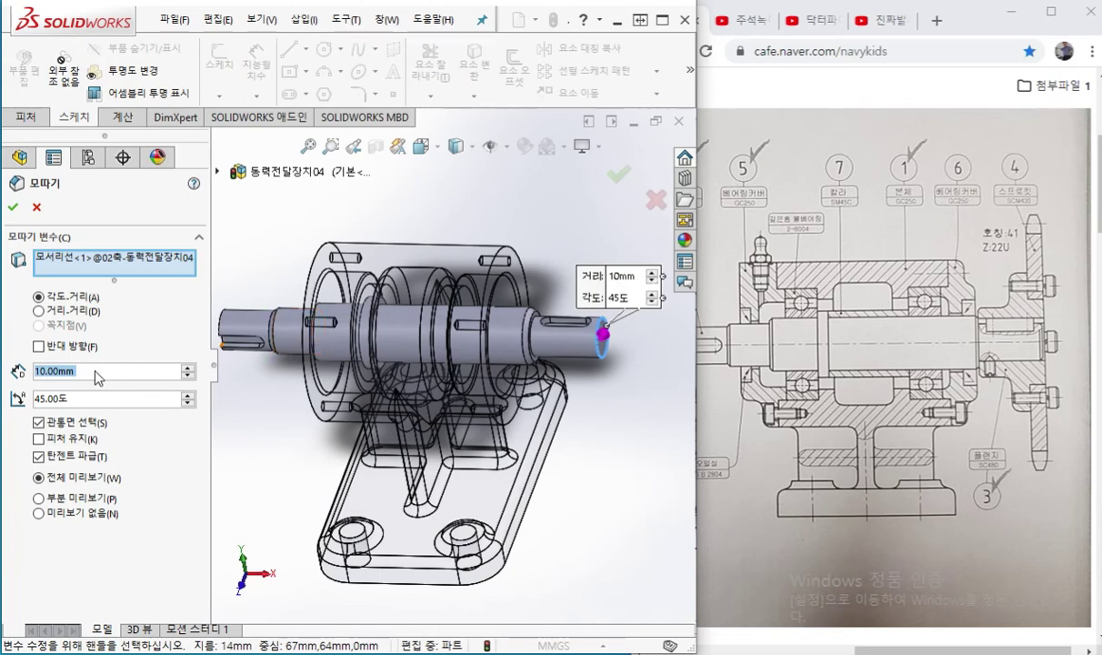
pyautogui.write('1')
pyautogui.press('Return')
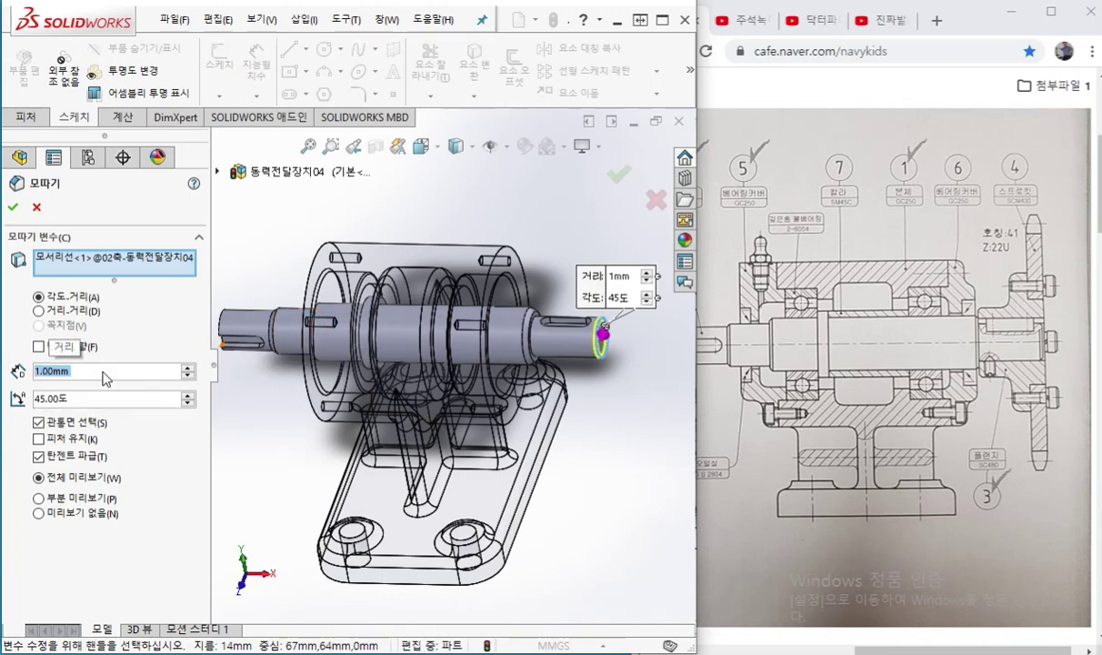
pyautogui.click(224, 323)
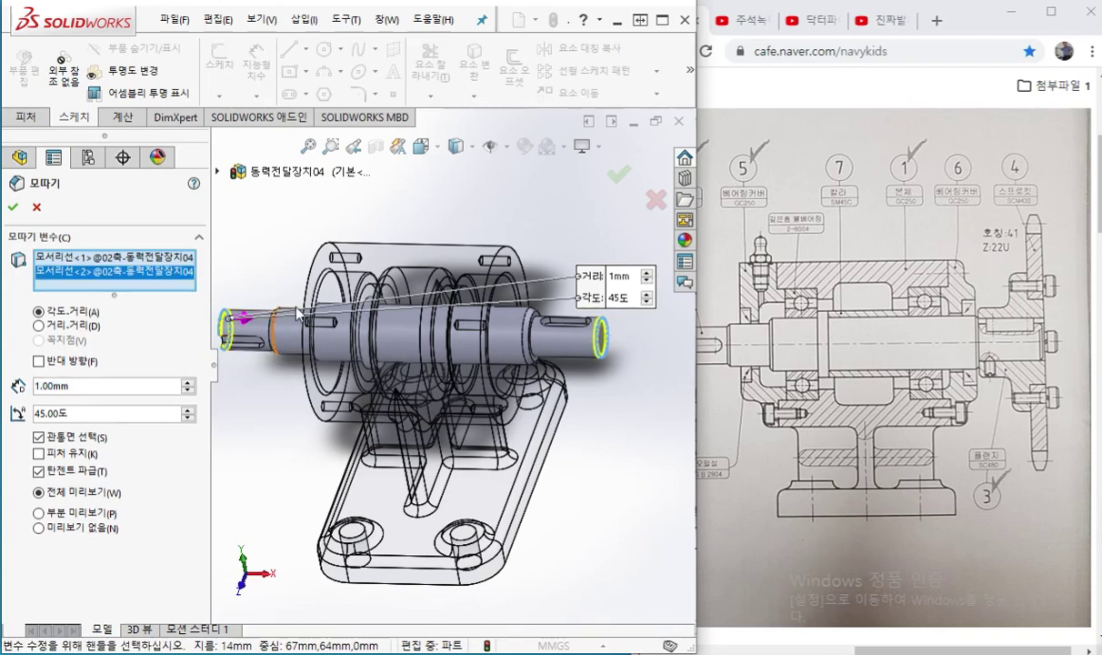
pyautogui.click(319, 310)
pyautogui.moveTo(386, 389); pyautogui.dragTo(442, 411, button='middle')
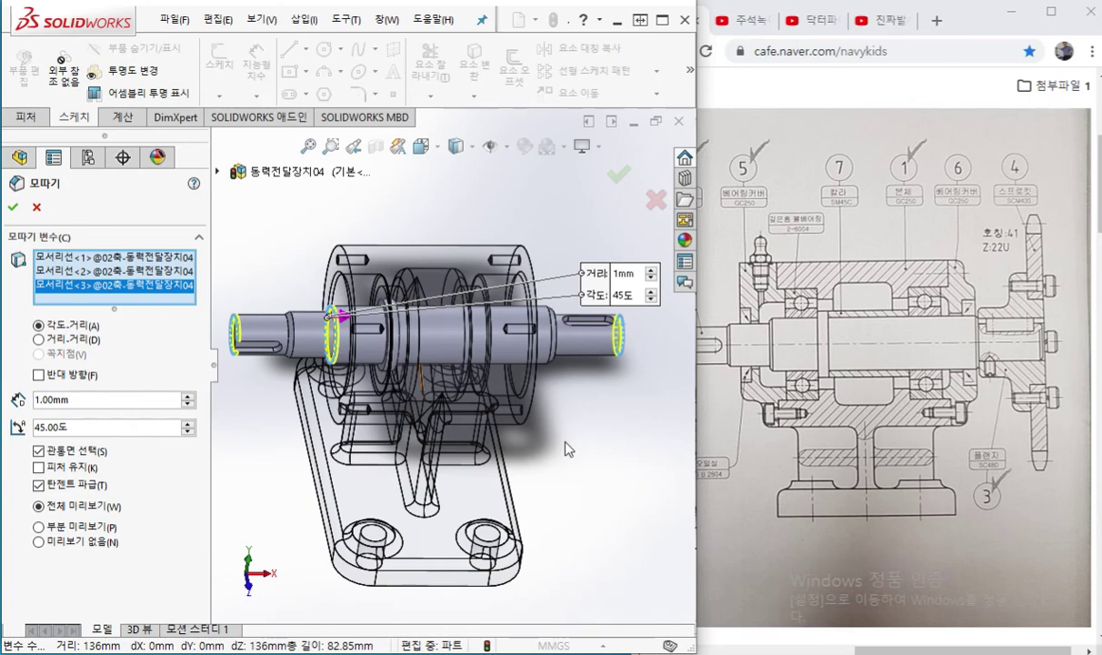
# Circle the shaft's two tapered shoulders and box the drawing's two oil seals in red, clear the marks and apply the chamfer
pyautogui.hotkey('ctrl', 'F1')
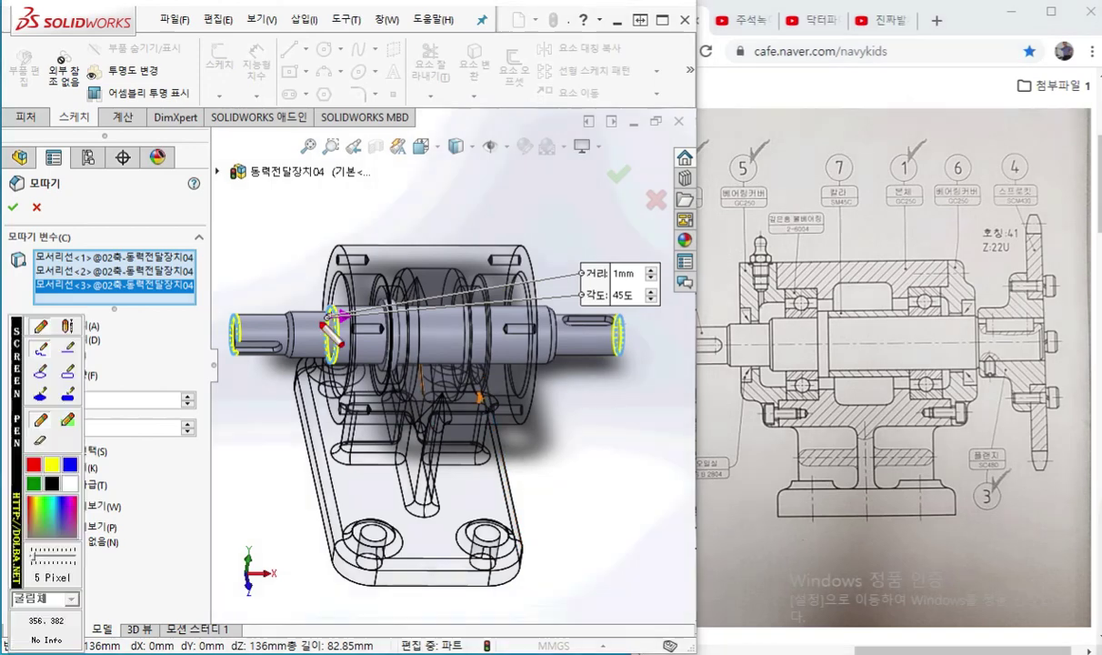
pyautogui.moveTo(304, 305)
pyautogui.mouseDown()
pyautogui.moveTo(302, 359)
pyautogui.moveTo(276, 359)
pyautogui.moveTo(280, 298)
pyautogui.moveTo(303, 308)
pyautogui.mouseUp()
pyautogui.moveTo(544, 289)
pyautogui.mouseDown()
pyautogui.moveTo(558, 295)
pyautogui.moveTo(568, 338)
pyautogui.moveTo(544, 368)
pyautogui.moveTo(558, 291)
pyautogui.mouseUp()
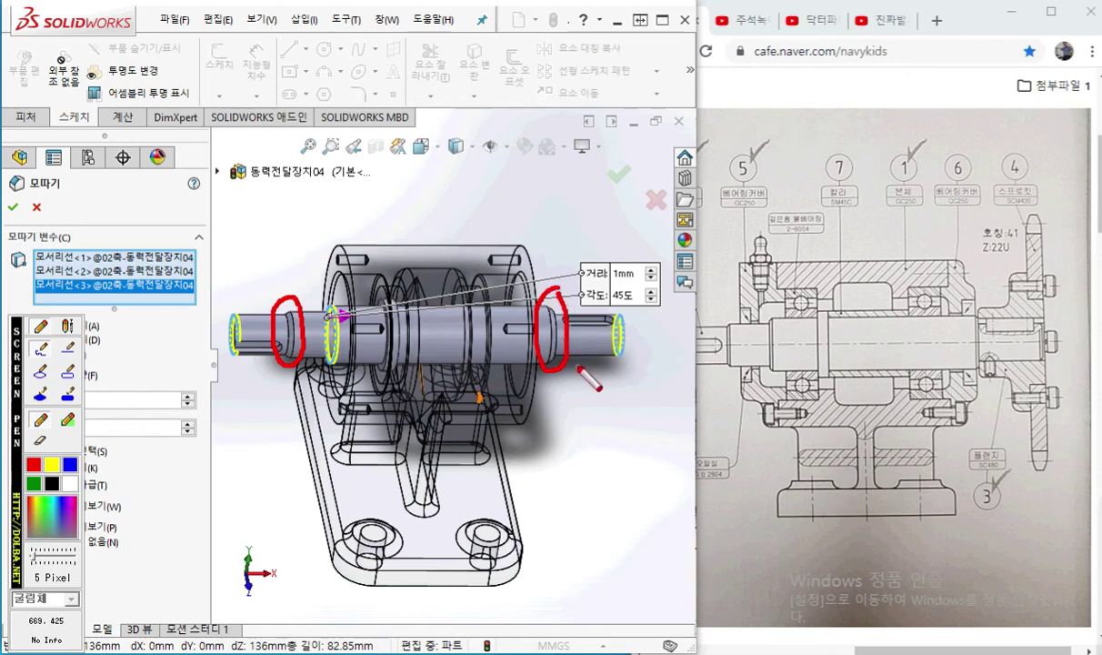
pyautogui.moveTo(737, 362)
pyautogui.mouseDown()
pyautogui.moveTo(755, 389)
pyautogui.moveTo(755, 360)
pyautogui.moveTo(734, 360)
pyautogui.mouseUp()
pyautogui.moveTo(962, 364)
pyautogui.mouseDown()
pyautogui.moveTo(983, 389)
pyautogui.moveTo(980, 364)
pyautogui.moveTo(962, 363)
pyautogui.mouseUp()
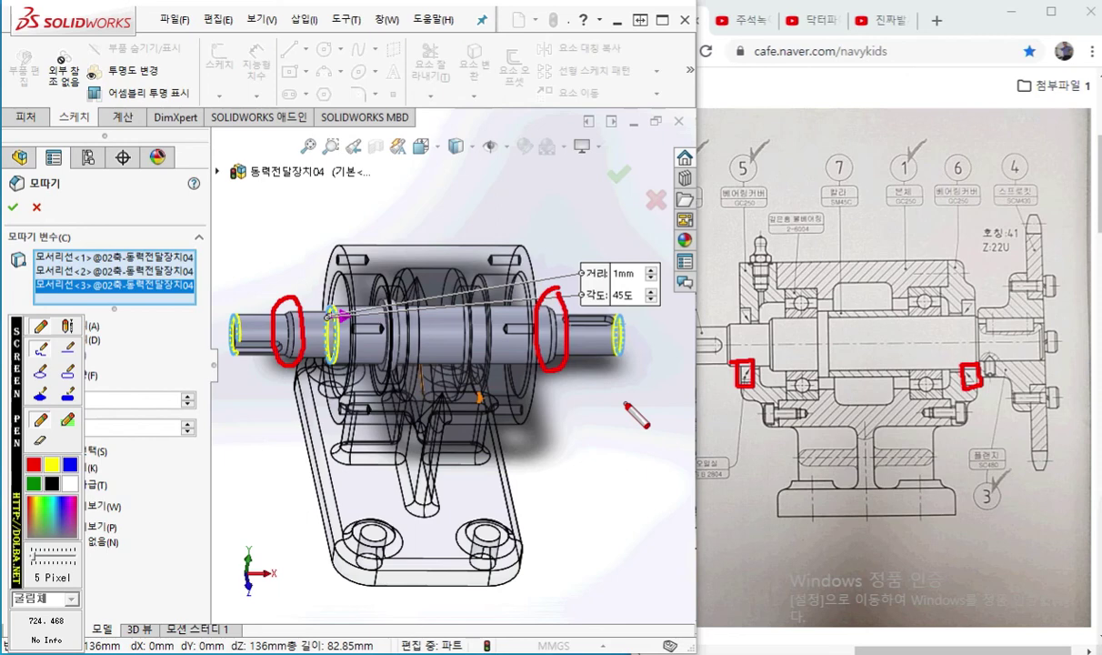
pyautogui.rightClick(606, 426)
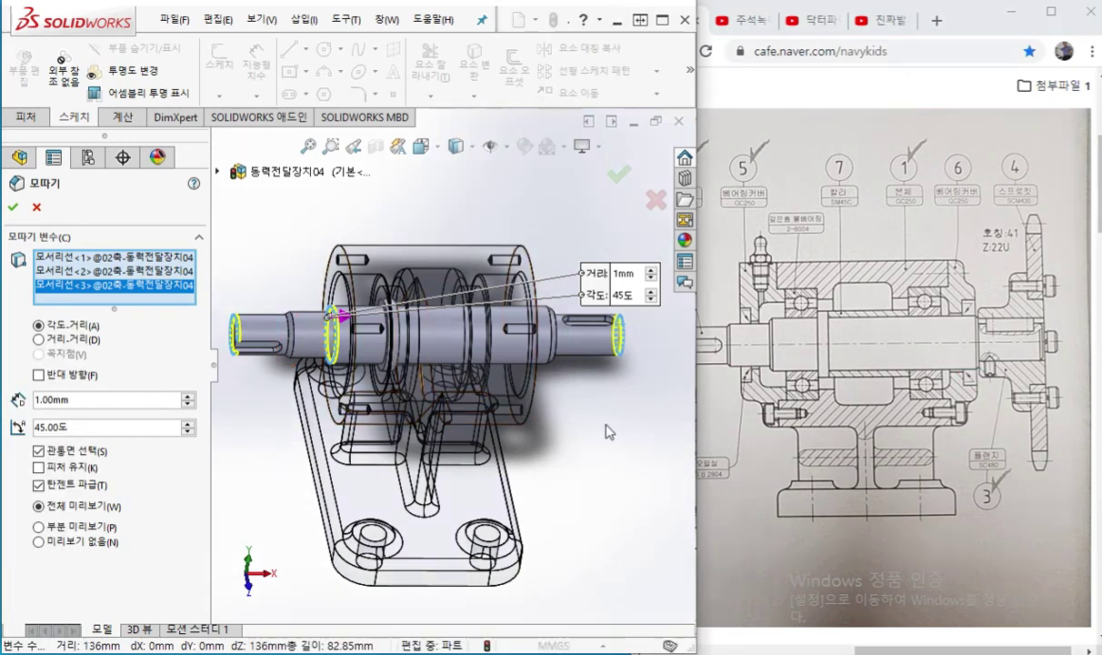
pyautogui.press('Return')
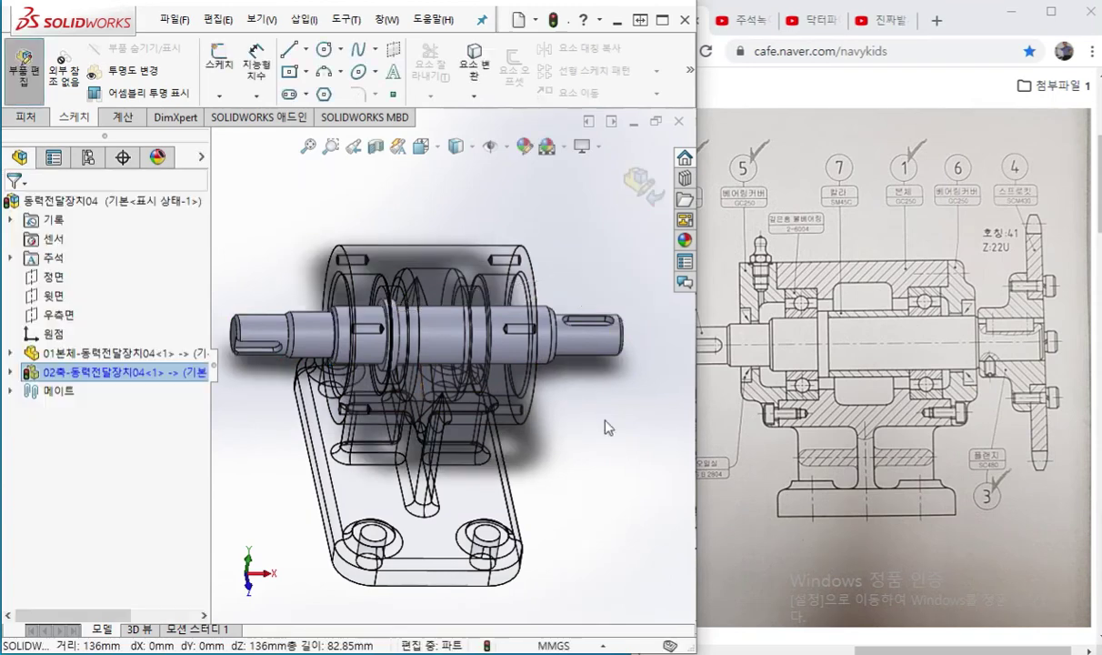
pyautogui.press('Escape')
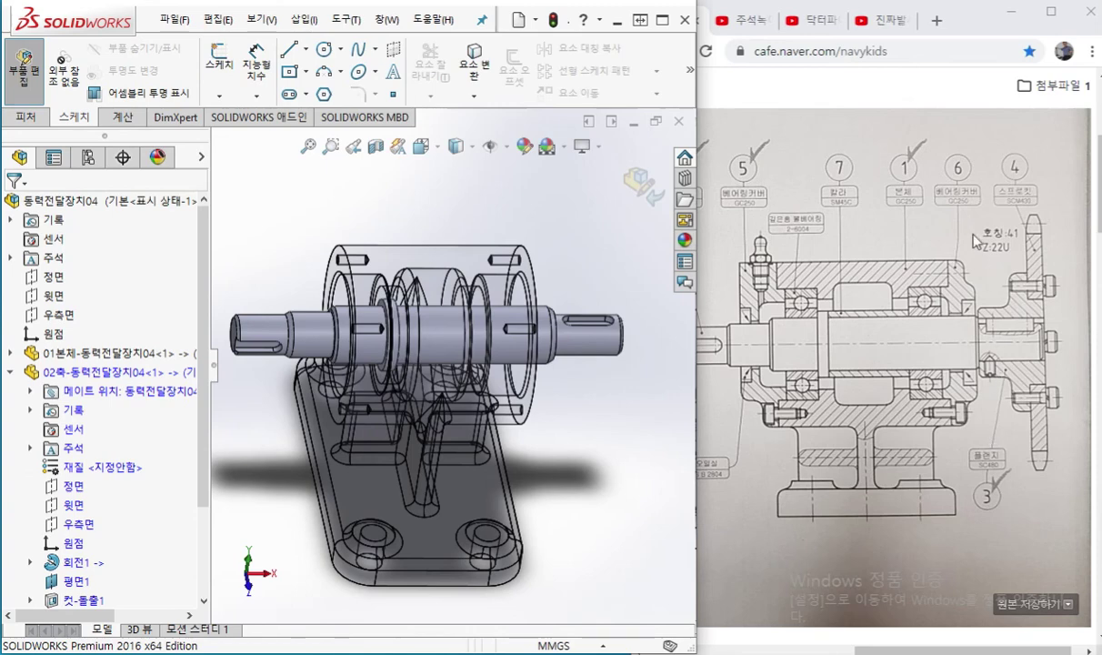
# Examine the collar area in the reference drawing and mark the shaft's upper surface under the collar and bearing with a red line
pyautogui.click(865, 98)
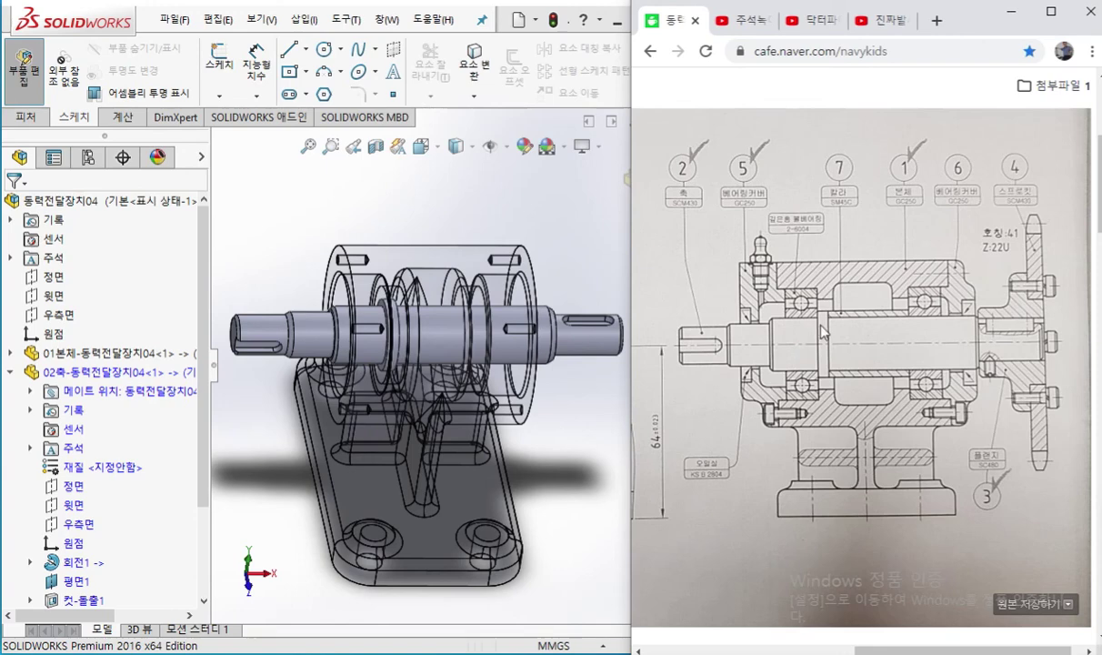
pyautogui.keyDown('ctrl'); pyautogui.scroll(2, 801, 346); pyautogui.keyUp('ctrl')
pyautogui.keyDown('ctrl'); pyautogui.scroll(1, 952, 421); pyautogui.keyUp('ctrl')
pyautogui.moveTo(904, 649); pyautogui.dragTo(928, 649)
pyautogui.scroll(-3, 822, 509)
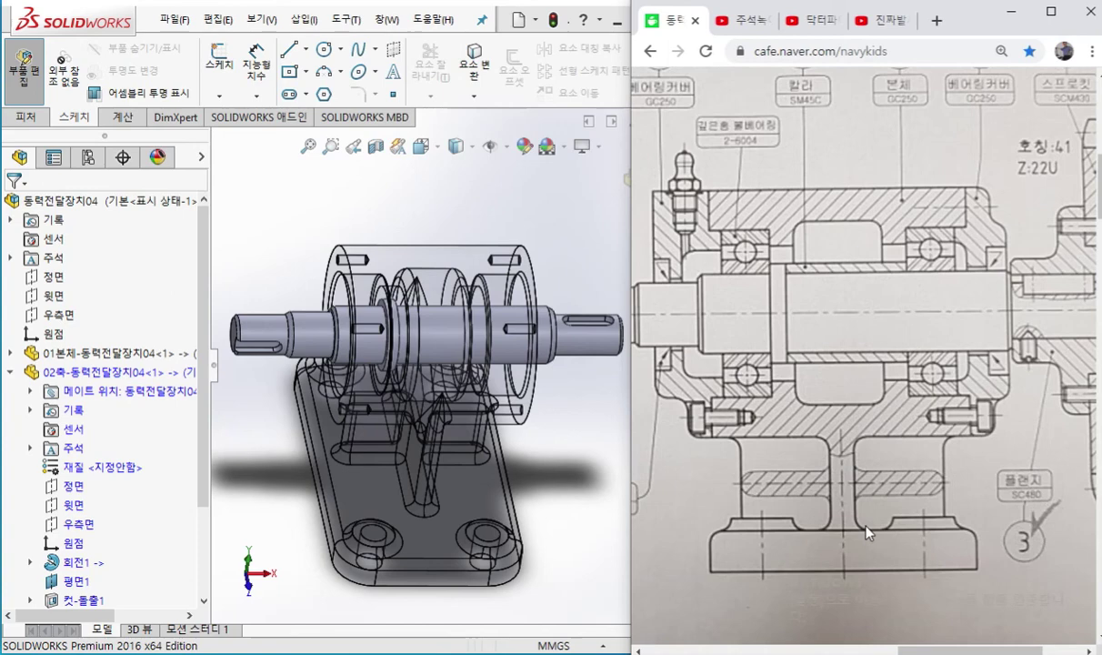
pyautogui.press('F12')
pyautogui.moveTo(813, 272); pyautogui.dragTo(1003, 272)
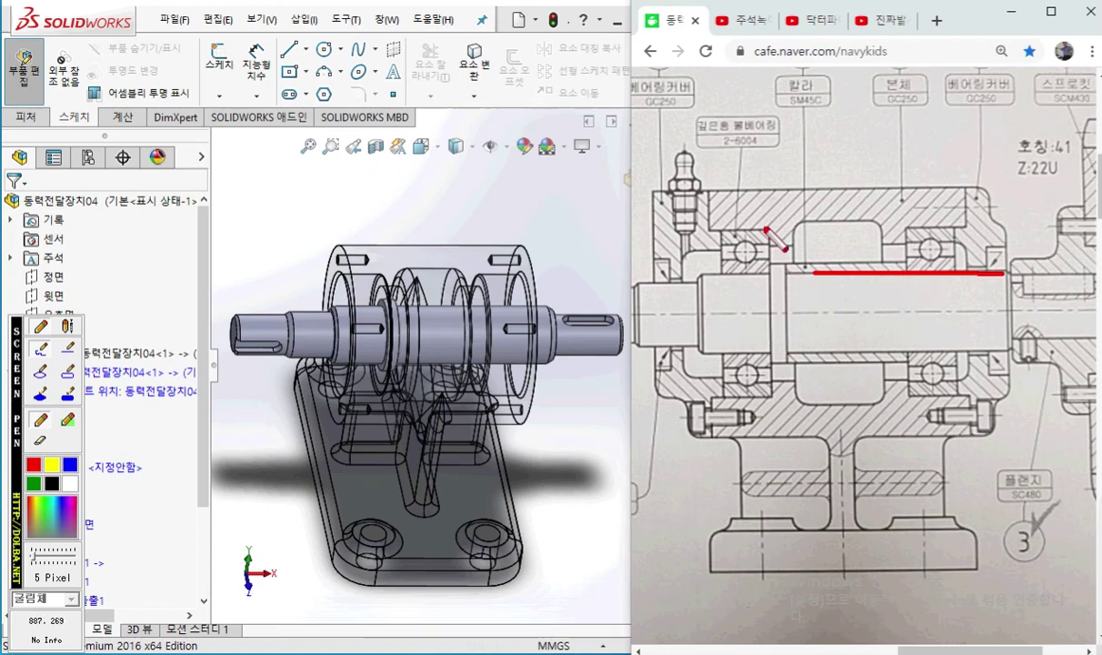
# Mark the bearing's inner corner against the shaft collar in red on the drawing, and clear the marks
pyautogui.moveTo(764, 221)
pyautogui.mouseDown()
pyautogui.moveTo(774, 270)
pyautogui.moveTo(707, 269)
pyautogui.mouseUp()
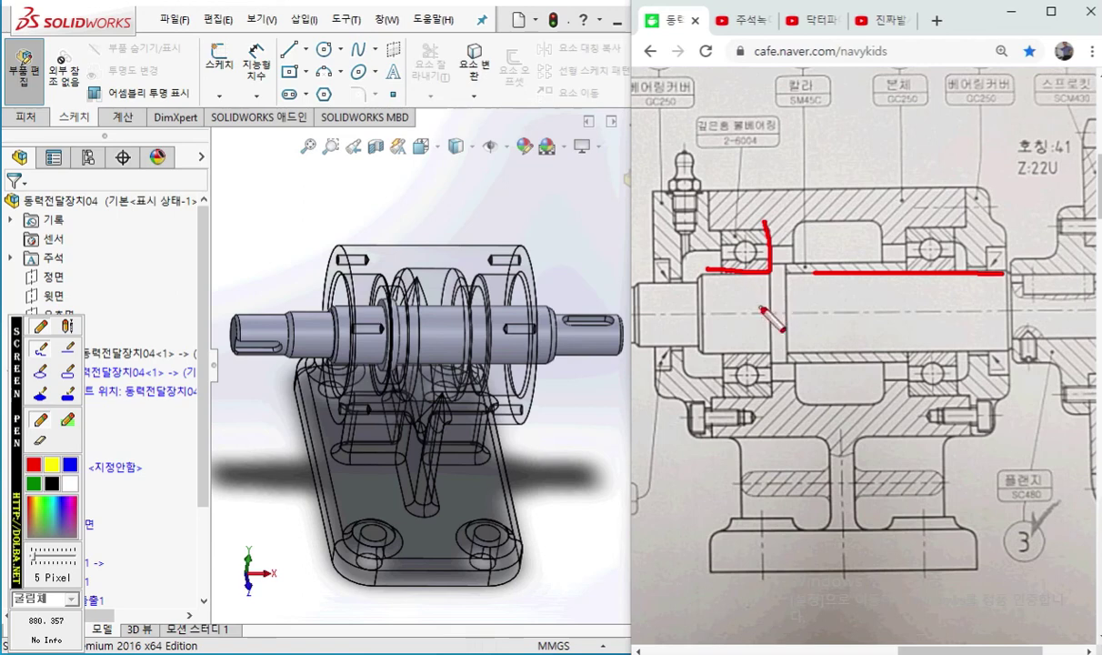
pyautogui.press('Escape')
pyautogui.click(287, 244)
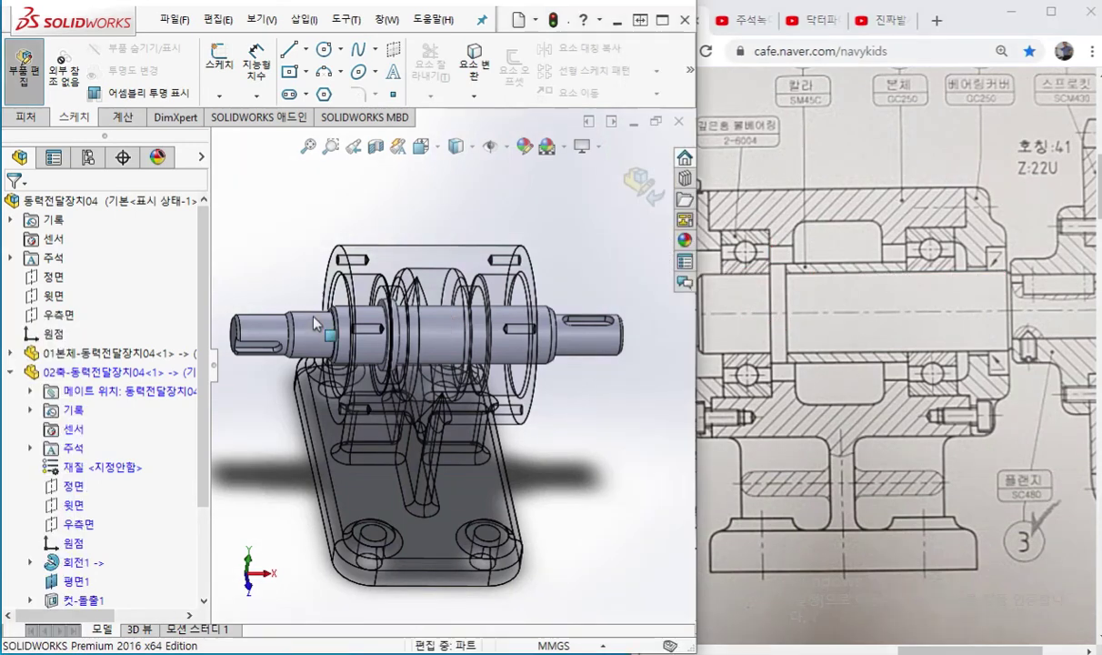
# Open the shaft part in its own window and examine the bearing seat beside the collar
pyautogui.click(323, 332)
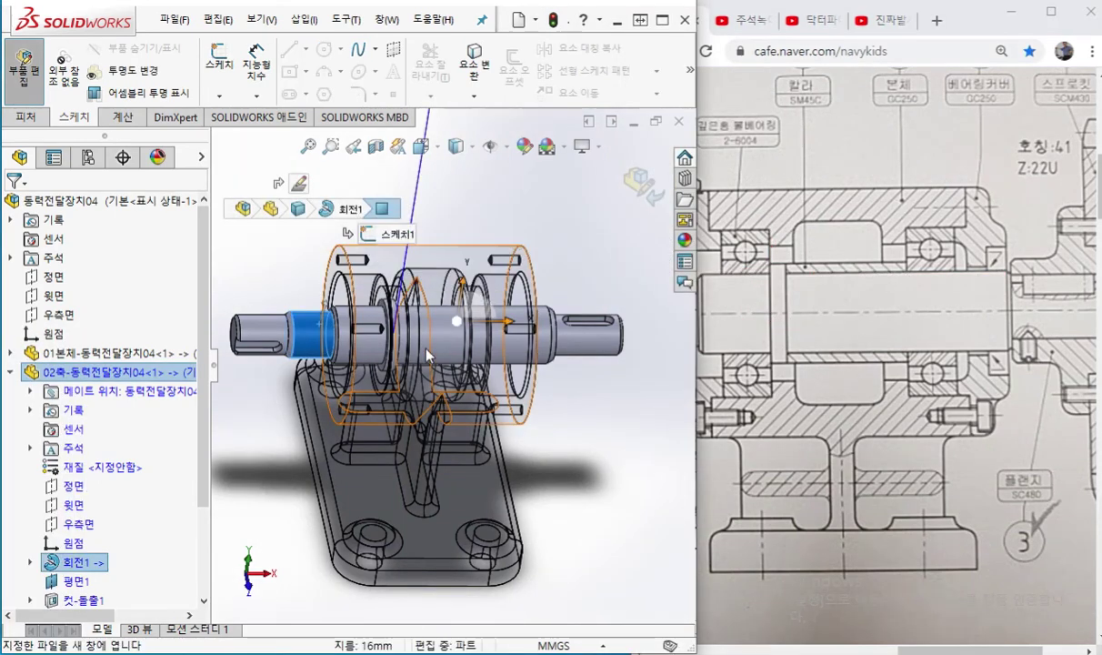
pyautogui.click(436, 354)
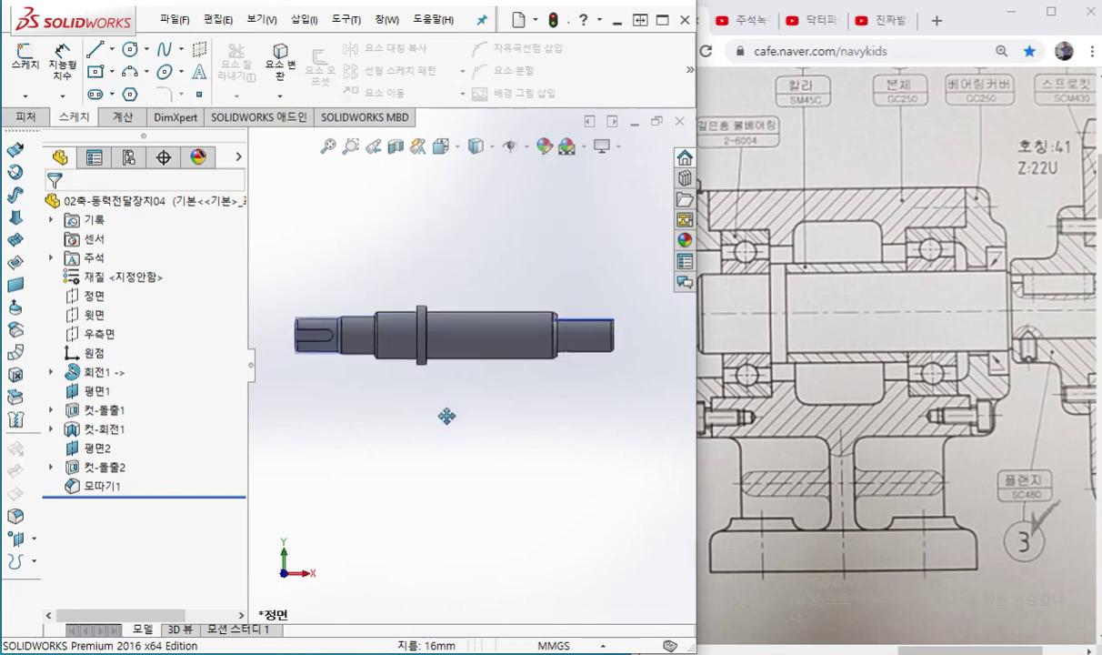
pyautogui.moveTo(449, 404); pyautogui.dragTo(364, 400, button='middle')
pyautogui.scroll(5, 400, 382)
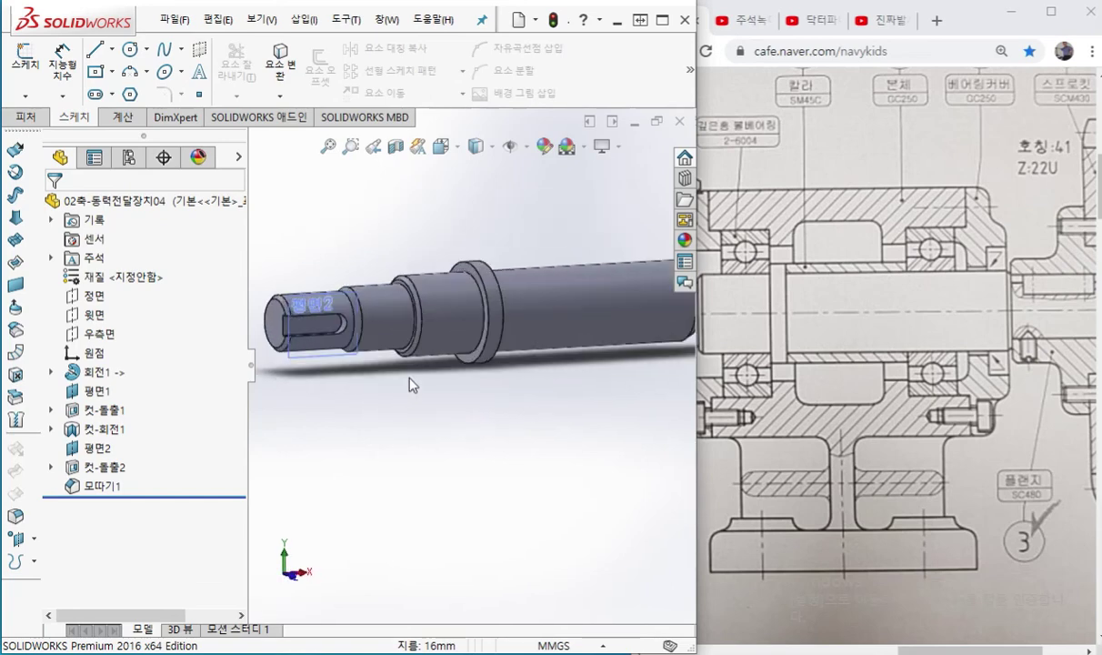
pyautogui.scroll(-3, 432, 349)
pyautogui.scroll(2, 482, 354)
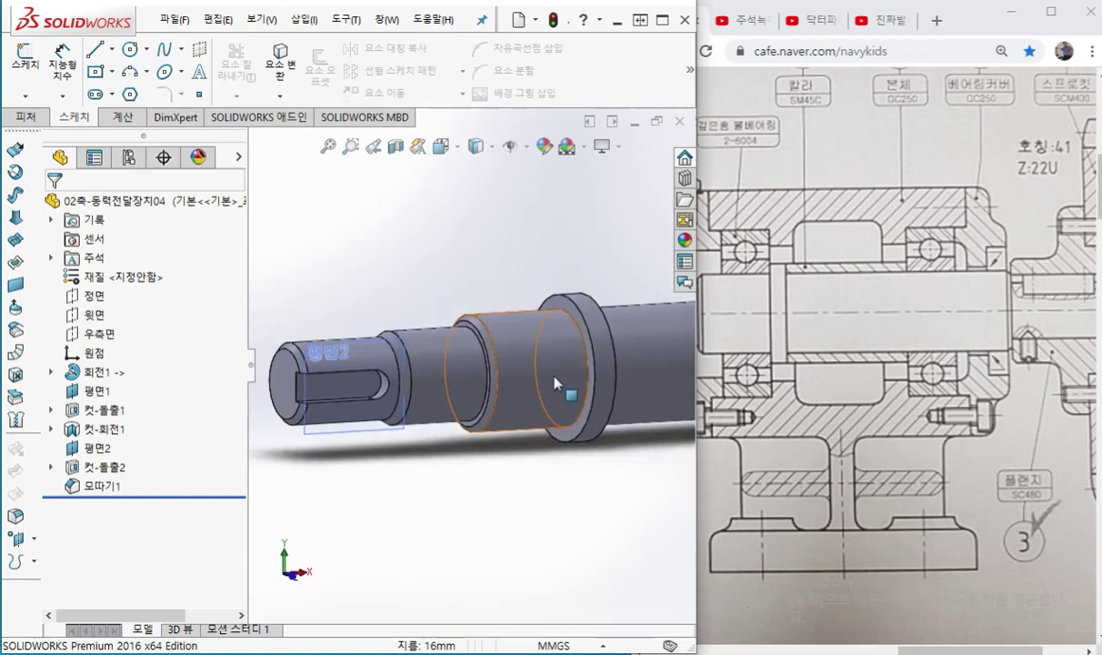
pyautogui.scroll(-3, 525, 359)
pyautogui.scroll(-3, 527, 359)
pyautogui.scroll(3, 547, 356)
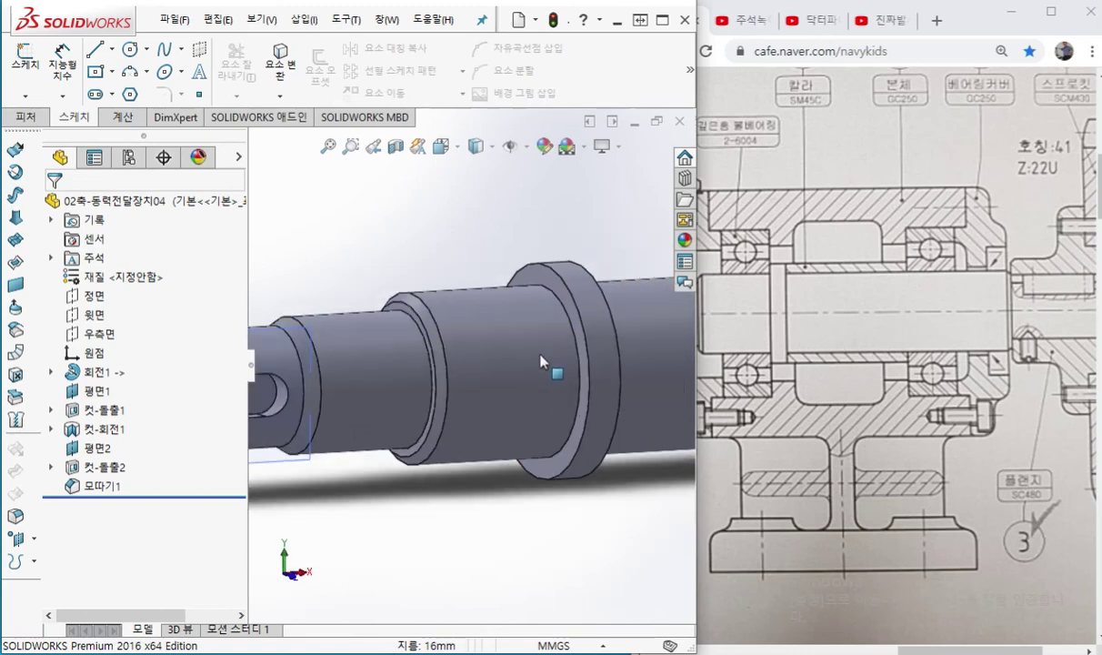
pyautogui.scroll(2, 577, 347)
pyautogui.scroll(1, 607, 362)
pyautogui.scroll(-1, 612, 373)
# Sketch the bearing's insertion direction and collar corner in red with an R1 note, mark the matching corner on the drawing, and clear the marks
pyautogui.press('F12')
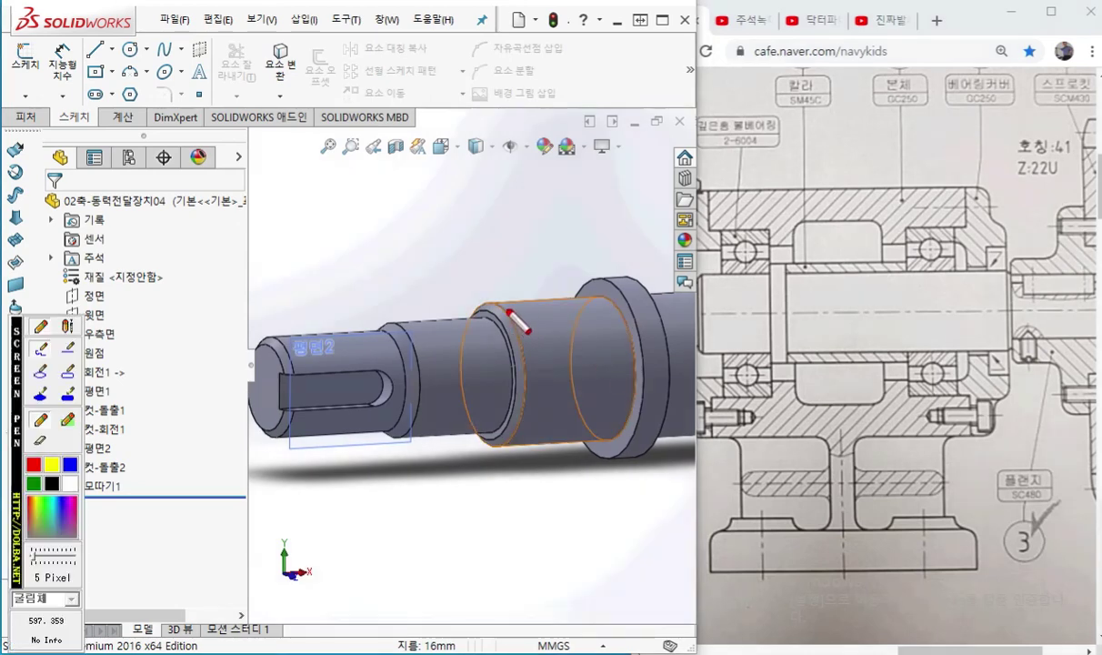
pyautogui.moveTo(512, 460)
pyautogui.mouseDown()
pyautogui.moveTo(509, 552)
pyautogui.moveTo(504, 450)
pyautogui.moveTo(516, 460)
pyautogui.moveTo(532, 552)
pyautogui.moveTo(520, 462)
pyautogui.moveTo(514, 473)
pyautogui.moveTo(576, 498)
pyautogui.moveTo(587, 491)
pyautogui.moveTo(571, 514)
pyautogui.mouseUp()
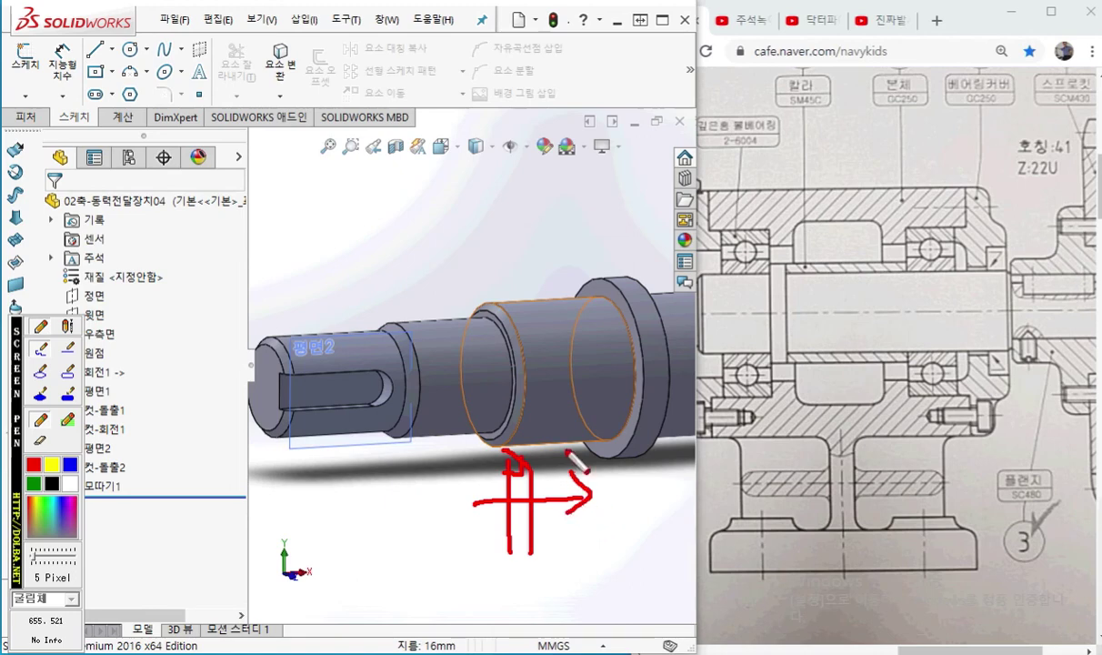
pyautogui.moveTo(531, 447)
pyautogui.mouseDown()
pyautogui.moveTo(598, 440)
pyautogui.moveTo(602, 486)
pyautogui.mouseUp()
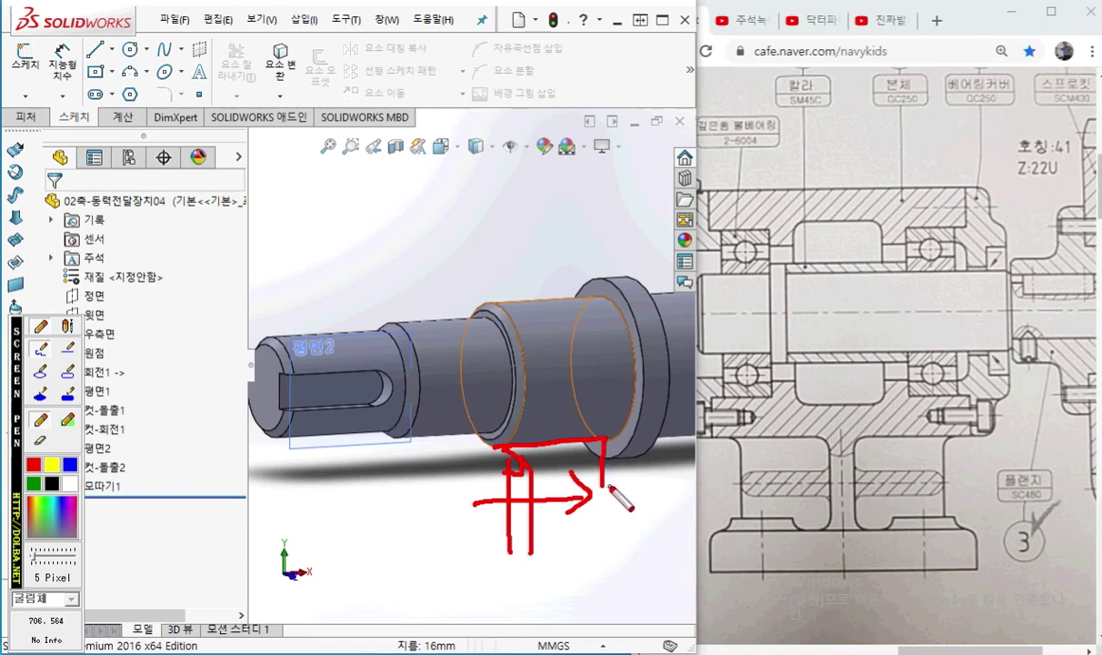
pyautogui.moveTo(766, 227)
pyautogui.mouseDown()
pyautogui.moveTo(768, 273)
pyautogui.moveTo(738, 278)
pyautogui.mouseUp()
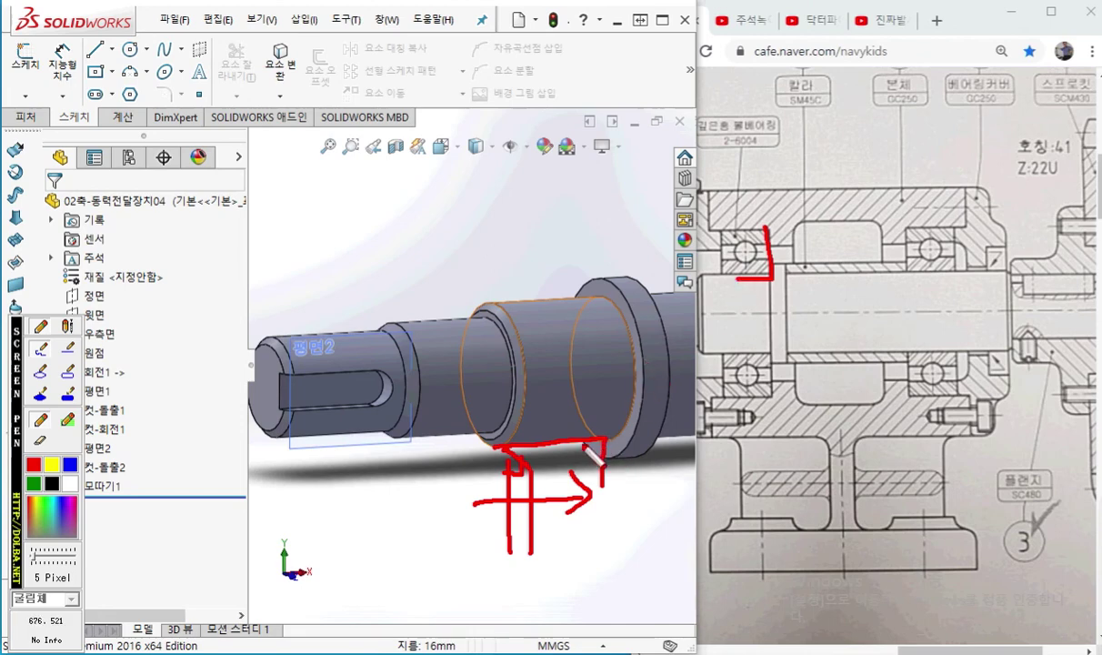
pyautogui.moveTo(579, 441); pyautogui.dragTo(605, 481)
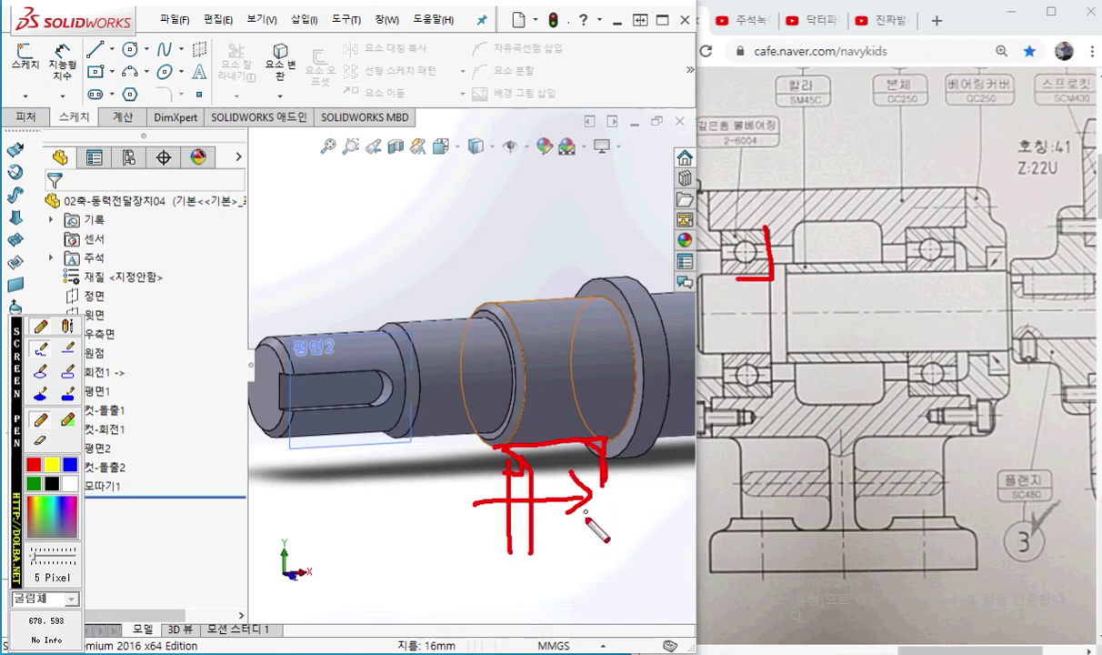
pyautogui.moveTo(573, 532)
pyautogui.mouseDown()
pyautogui.moveTo(573, 575)
pyautogui.moveTo(608, 568)
pyautogui.mouseUp()
pyautogui.moveTo(624, 516); pyautogui.dragTo(629, 573)
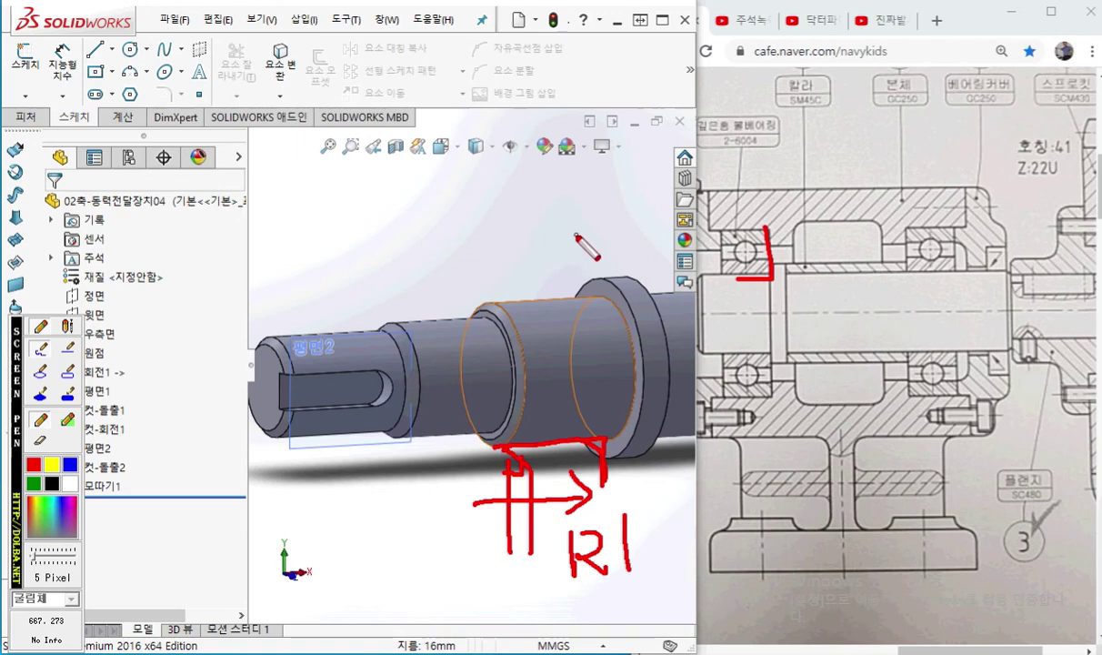
pyautogui.moveTo(584, 242); pyautogui.dragTo(526, 232, button='middle')
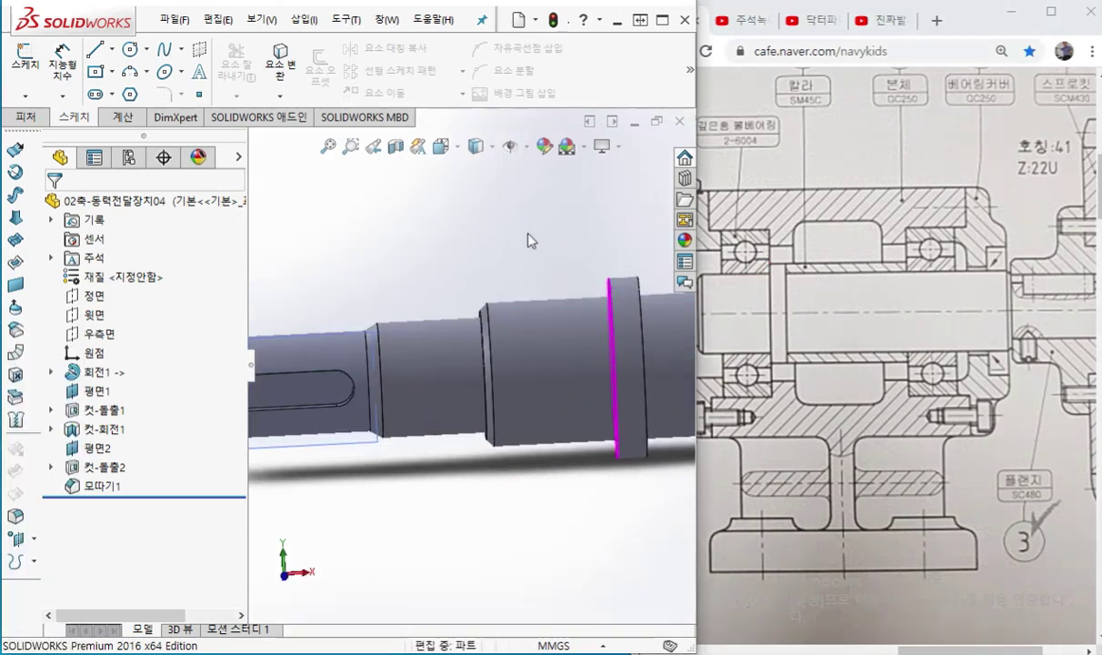
# Sketch a bearing section in red with the corner note r=0.6, and draw an R1 fillet at the collar corner
pyautogui.press('F9')
pyautogui.moveTo(524, 143)
pyautogui.mouseDown()
pyautogui.moveTo(526, 182)
pyautogui.moveTo(462, 191)
pyautogui.mouseUp()
pyautogui.moveTo(463, 136)
pyautogui.mouseDown()
pyautogui.moveTo(463, 113)
pyautogui.moveTo(524, 107)
pyautogui.moveTo(465, 136)
pyautogui.moveTo(465, 122)
pyautogui.moveTo(500, 123)
pyautogui.moveTo(483, 154)
pyautogui.moveTo(495, 144)
pyautogui.mouseUp()
pyautogui.moveTo(543, 211)
pyautogui.mouseDown()
pyautogui.moveTo(596, 206)
pyautogui.moveTo(617, 189)
pyautogui.moveTo(650, 204)
pyautogui.mouseUp()
pyautogui.click(636, 207)
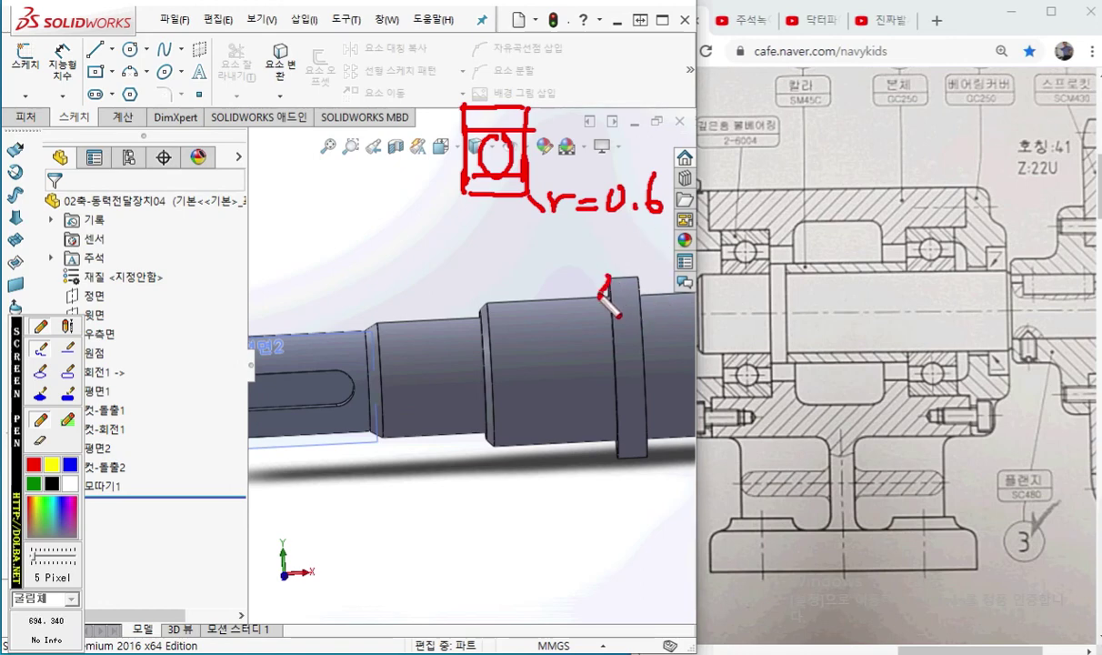
pyautogui.moveTo(582, 296)
pyautogui.mouseDown()
pyautogui.moveTo(609, 277)
pyautogui.moveTo(624, 325)
pyautogui.moveTo(574, 342)
pyautogui.moveTo(583, 323)
pyautogui.moveTo(593, 342)
pyautogui.moveTo(622, 318)
pyautogui.moveTo(623, 327)
pyautogui.mouseUp()
pyautogui.click(630, 294)
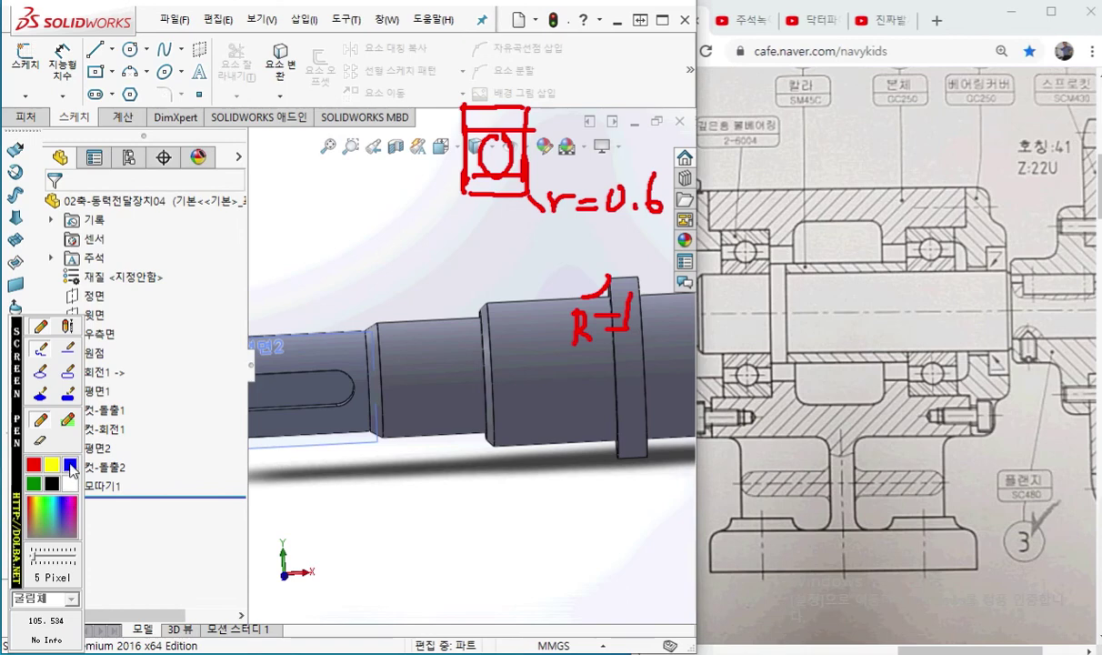
# Sketch the bearing in blue against the R1 fillet, underline r=0.6, mark the bearing corner on the drawing, and clear the marks
pyautogui.moveTo(537, 301)
pyautogui.mouseDown()
pyautogui.moveTo(596, 297)
pyautogui.moveTo(585, 243)
pyautogui.mouseUp()
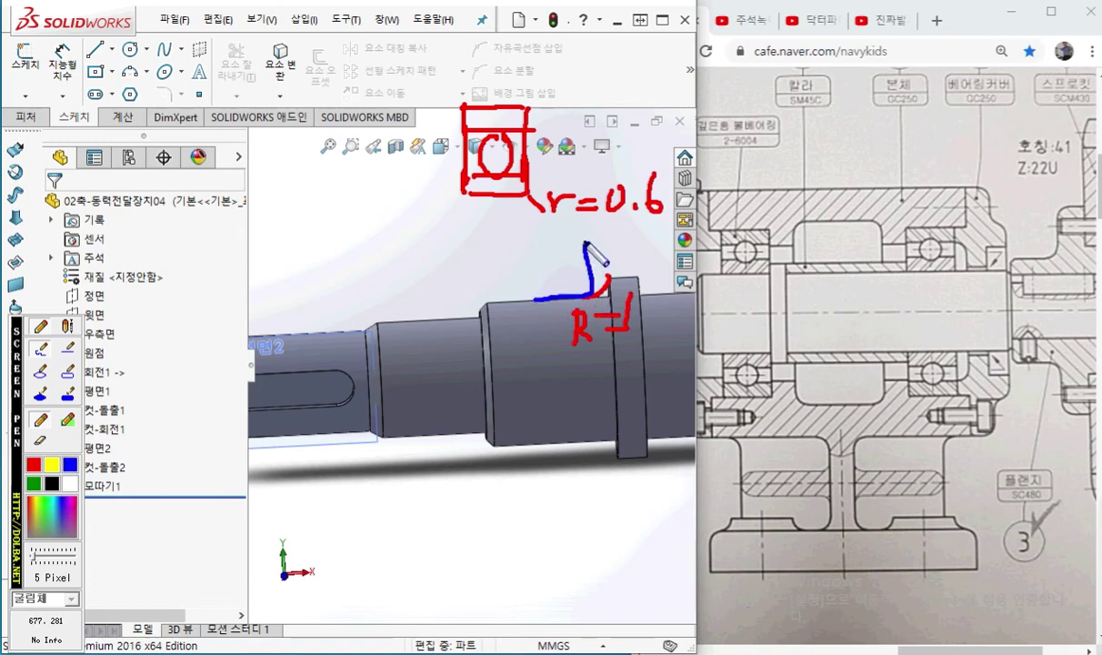
pyautogui.moveTo(524, 280); pyautogui.dragTo(589, 278)
pyautogui.click(527, 258)
pyautogui.moveTo(522, 260)
pyautogui.mouseDown()
pyautogui.moveTo(582, 258)
pyautogui.moveTo(517, 237)
pyautogui.moveTo(520, 299)
pyautogui.moveTo(551, 278)
pyautogui.mouseUp()
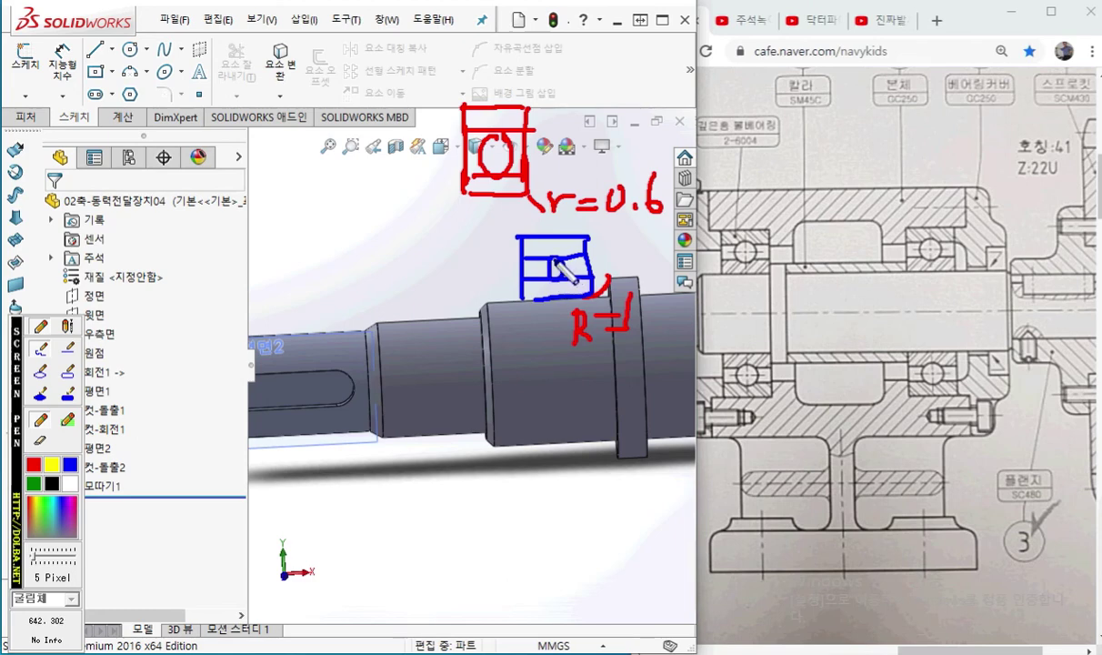
pyautogui.moveTo(606, 243); pyautogui.dragTo(602, 291)
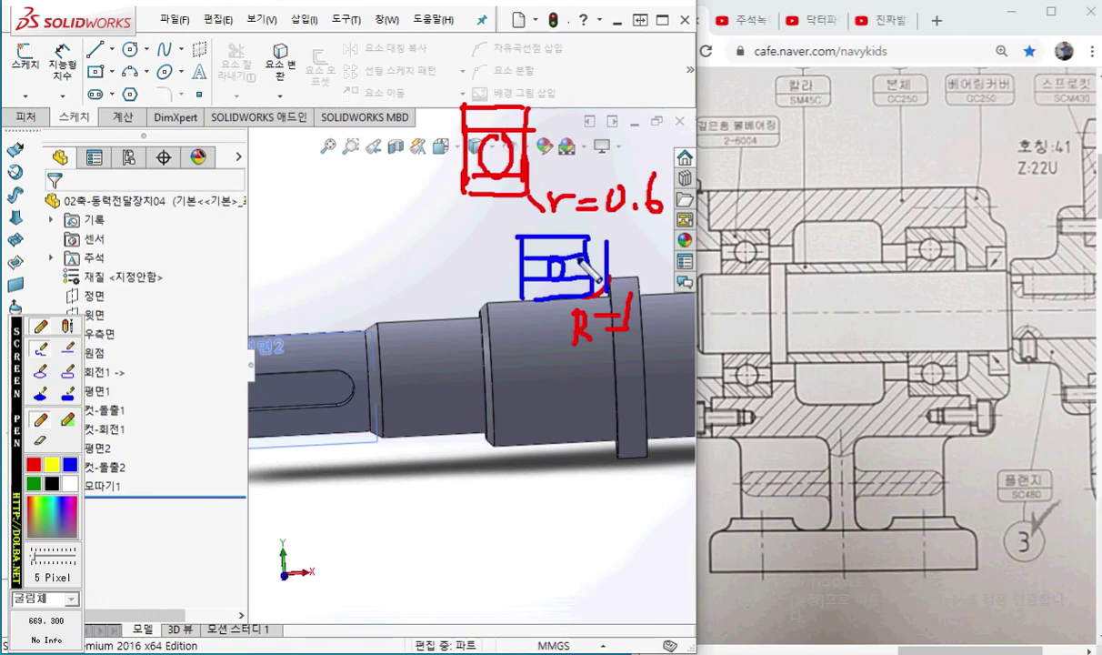
pyautogui.moveTo(547, 216); pyautogui.dragTo(675, 217)
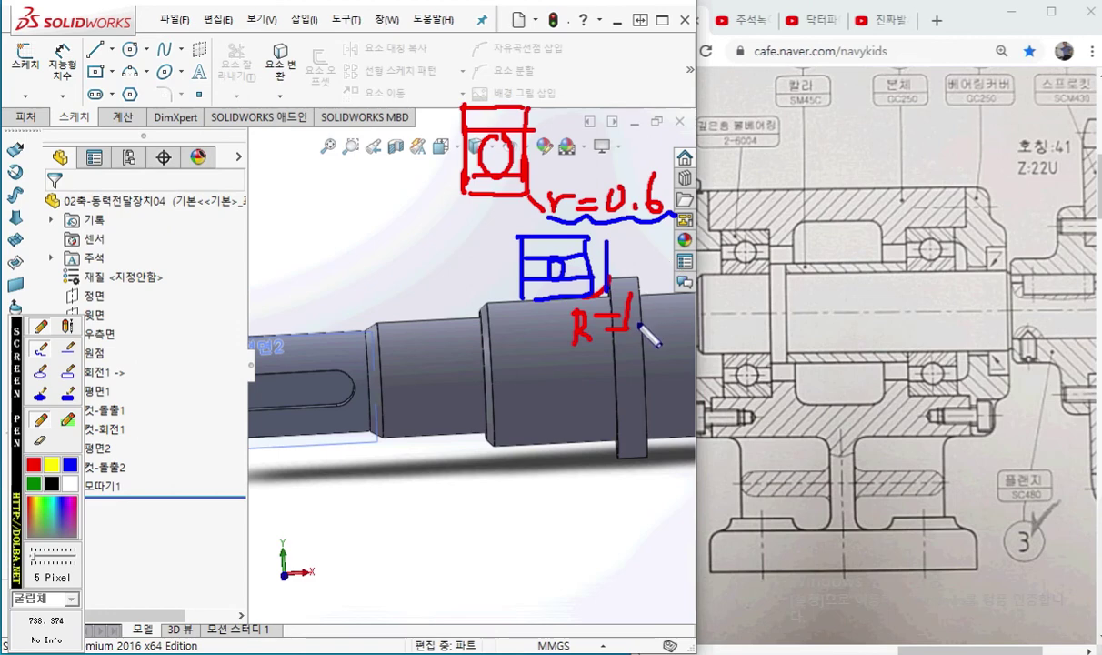
pyautogui.moveTo(766, 228)
pyautogui.mouseDown()
pyautogui.moveTo(770, 271)
pyautogui.moveTo(702, 273)
pyautogui.mouseUp()
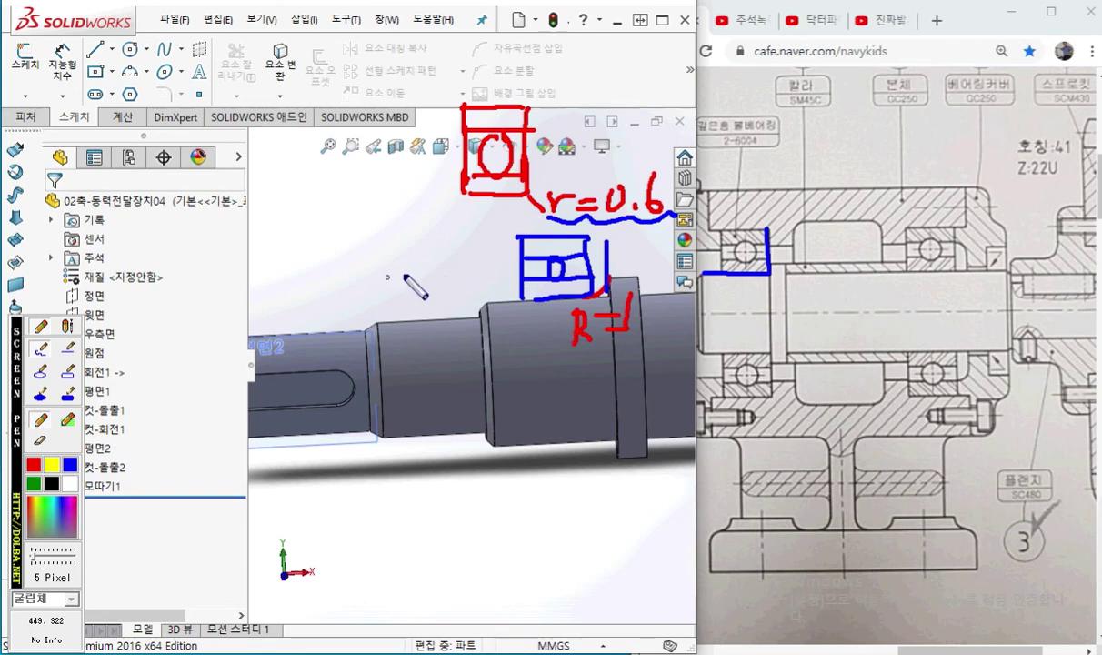
pyautogui.press('Escape')
# Fillet the circular edge where the bearing seat meets the collar with a 0.6 mm radius
pyautogui.click(589, 312)
pyautogui.moveTo(589, 311); pyautogui.dragTo(567, 291, button='middle')
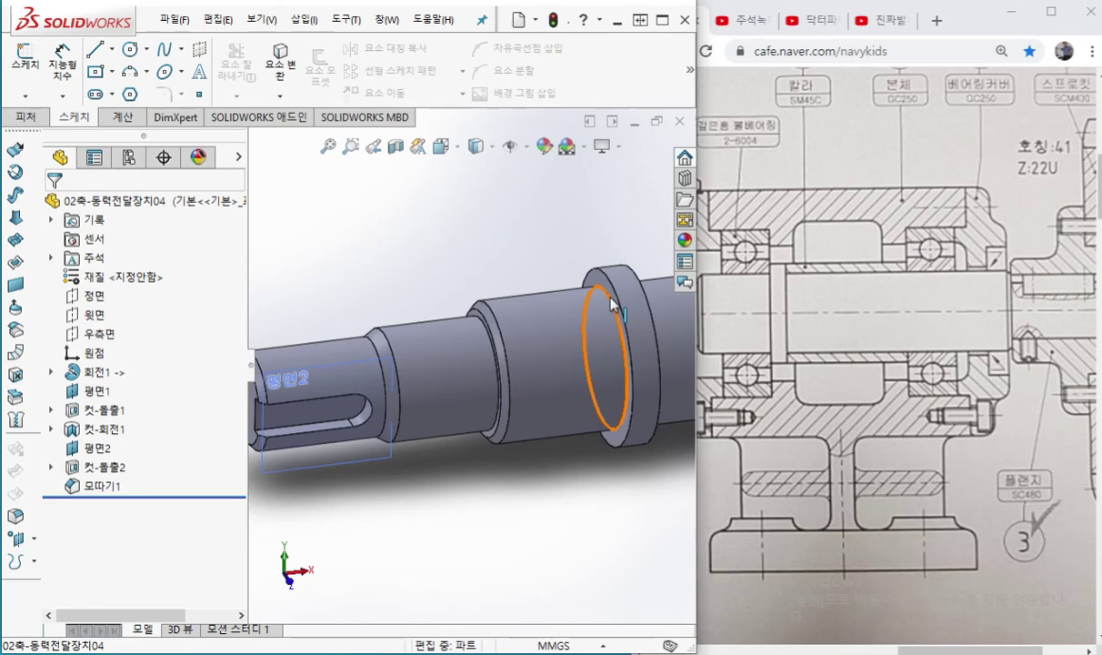
pyautogui.click(611, 298)
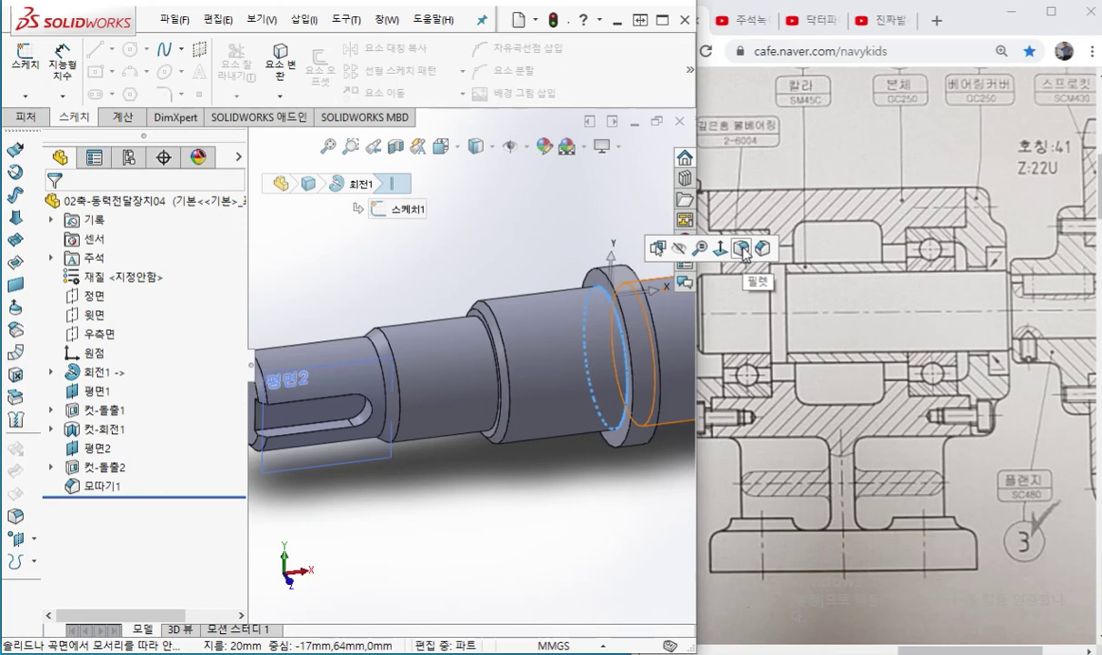
pyautogui.click(741, 248)
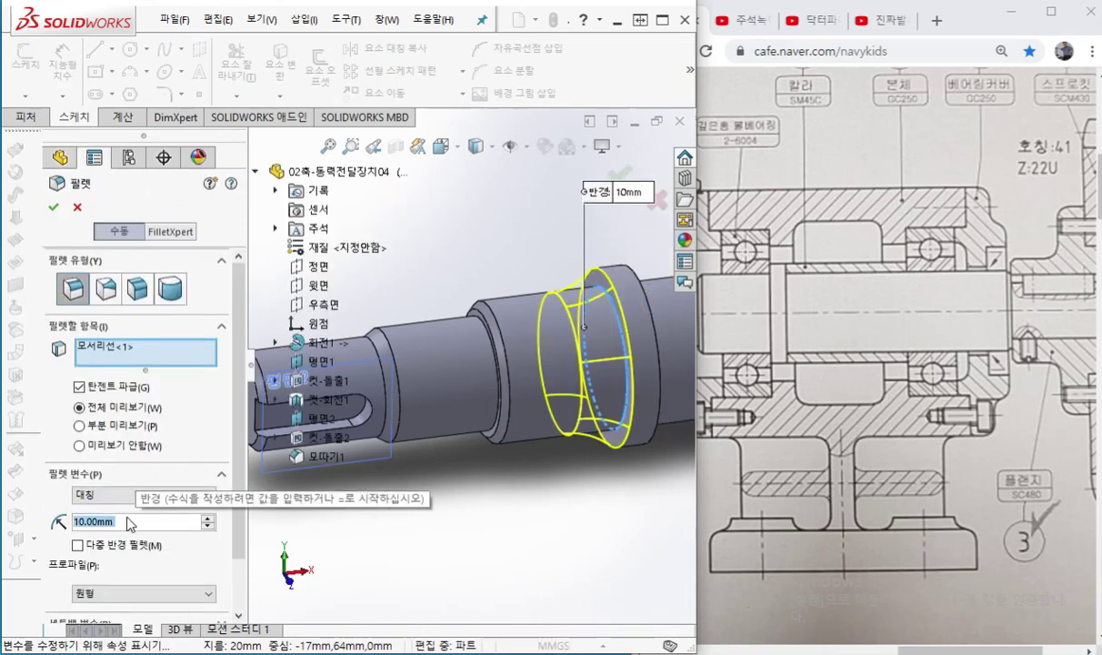
pyautogui.write('0.6')
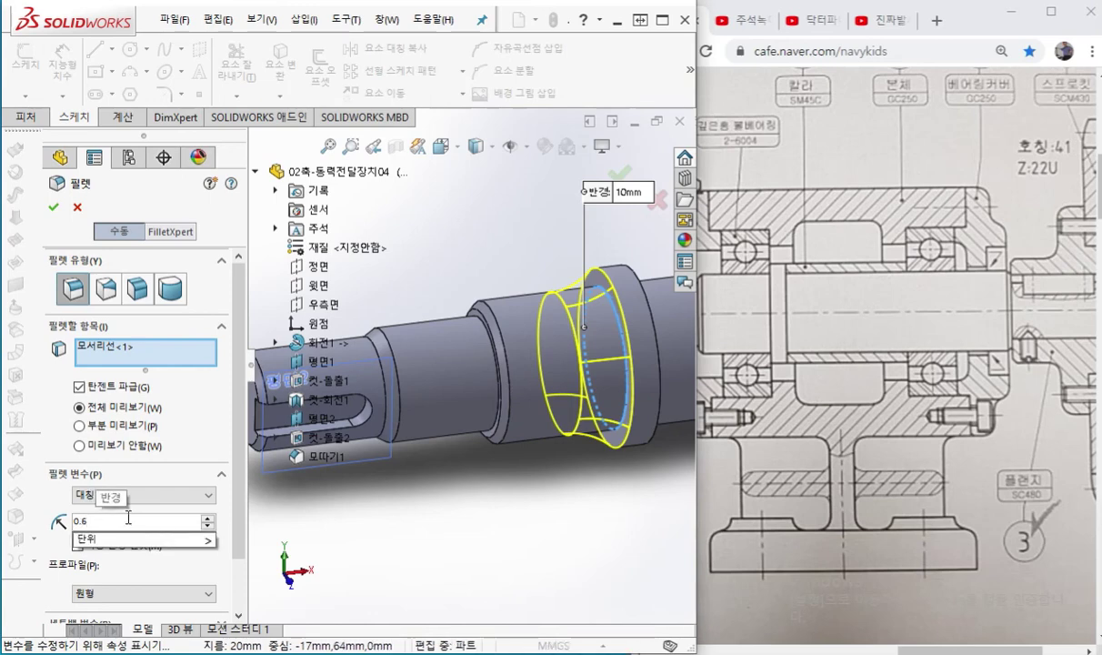
pyautogui.press('Return')
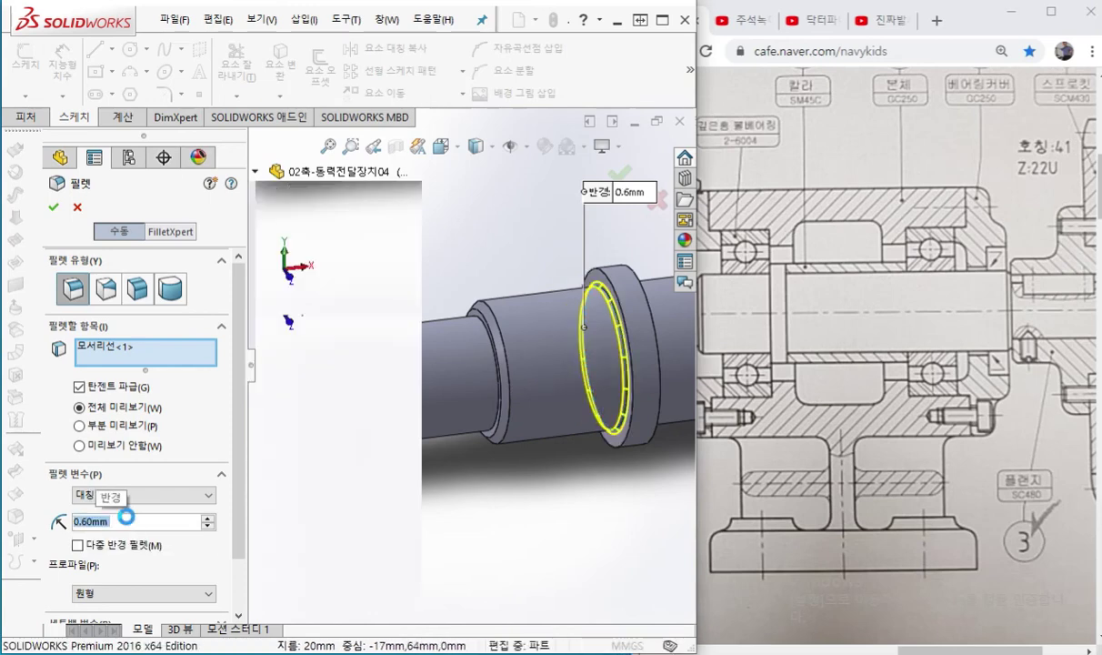
pyautogui.press('Return')
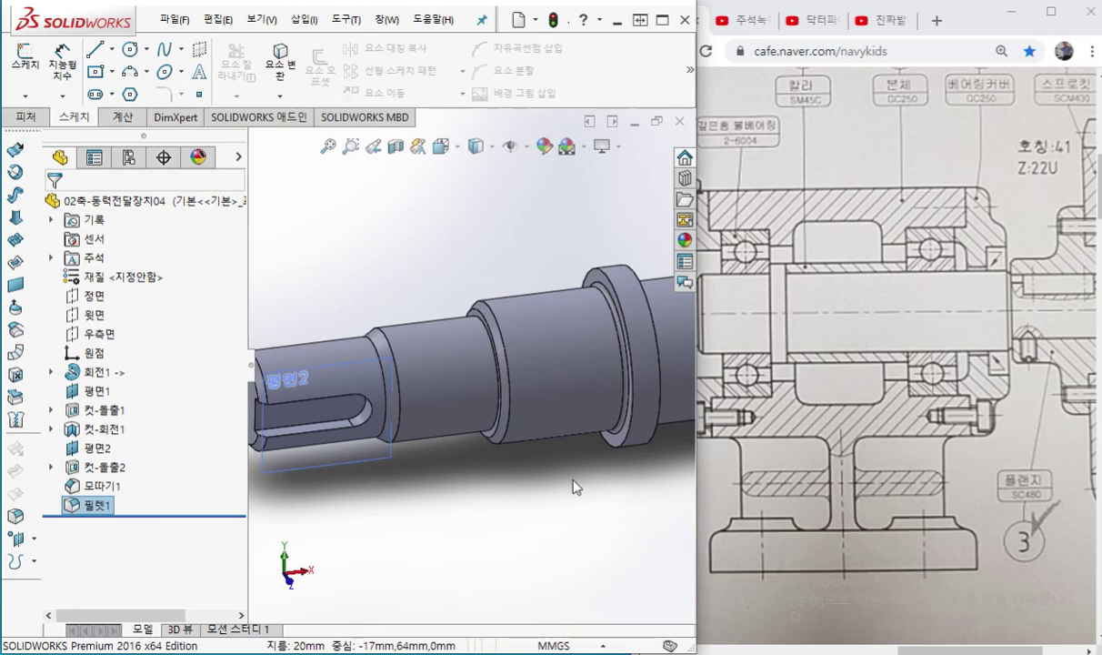
# Highlight the collar fillet on the shaft, clear the selection and show the whole shaft in isometric view
pyautogui.click(92, 506)
pyautogui.click(91, 506)
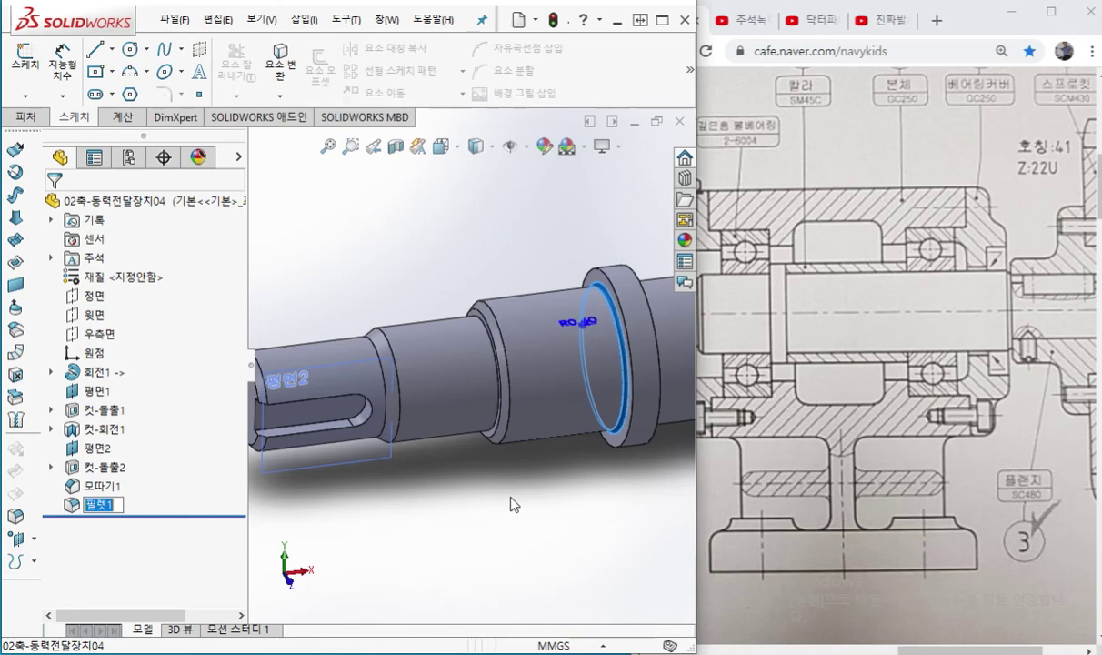
pyautogui.click(439, 236)
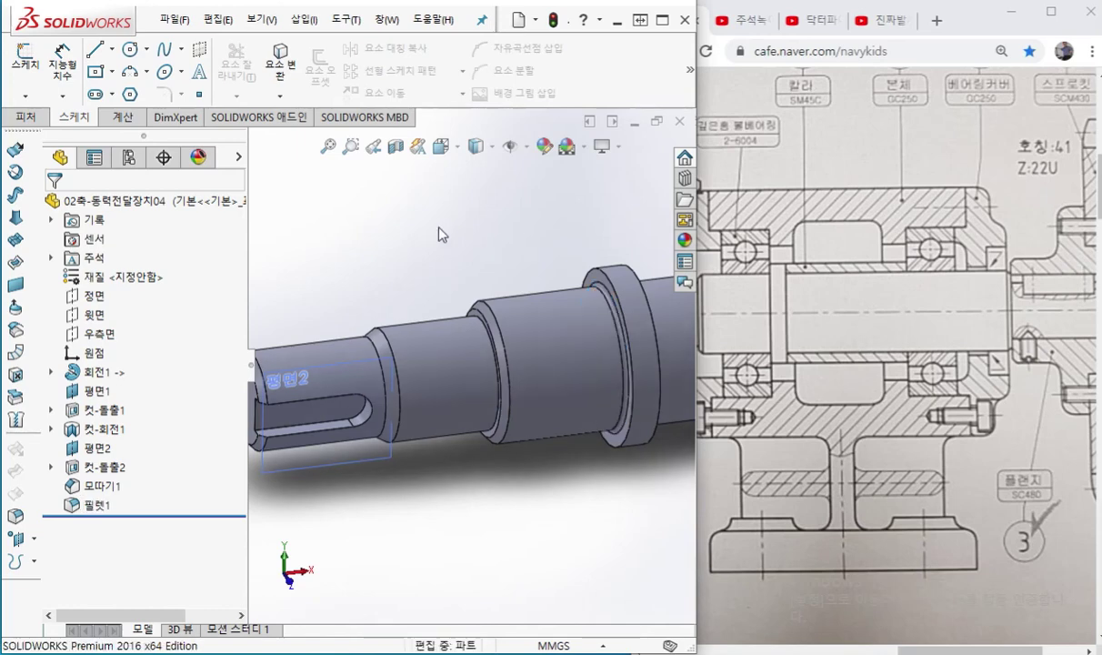
pyautogui.hotkey('ctrl', '7')
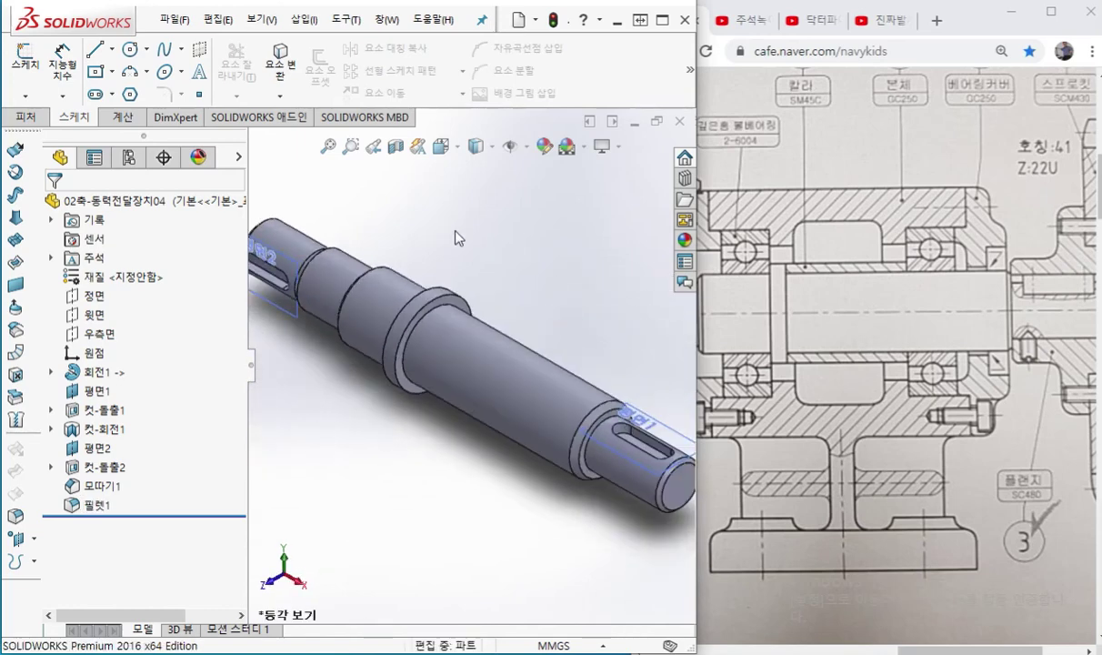
# Return to the updated assembly and highlight the shaft's collar fillet to inspect it inside the housing
pyautogui.click(635, 121)
pyautogui.click(143, 94)
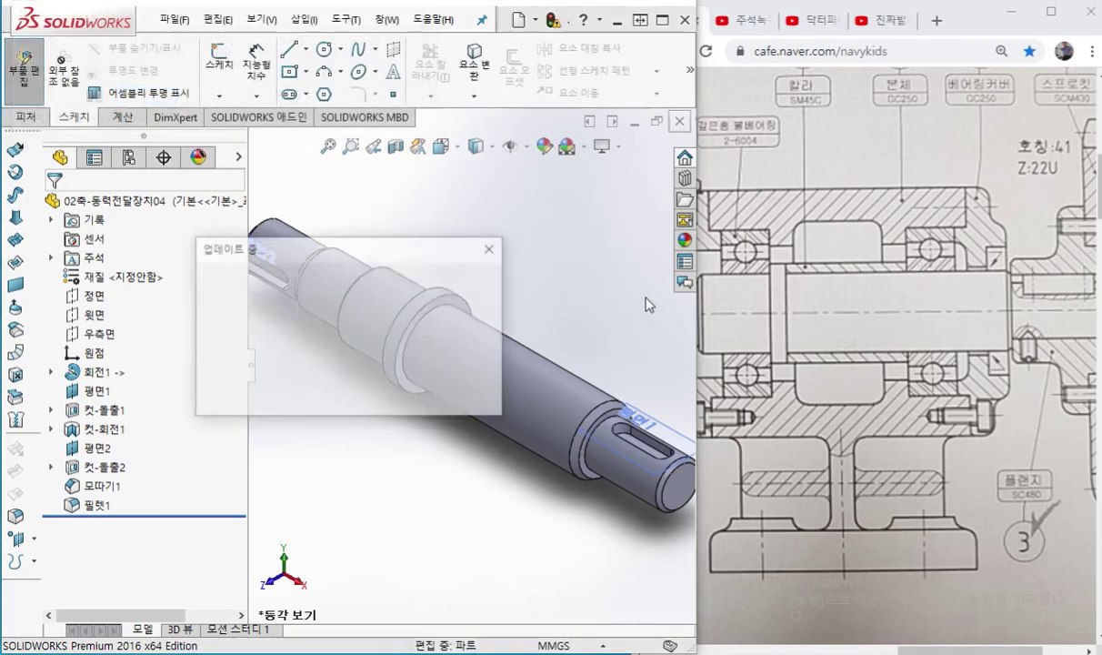
pyautogui.moveTo(586, 451); pyautogui.dragTo(437, 355, button='middle')
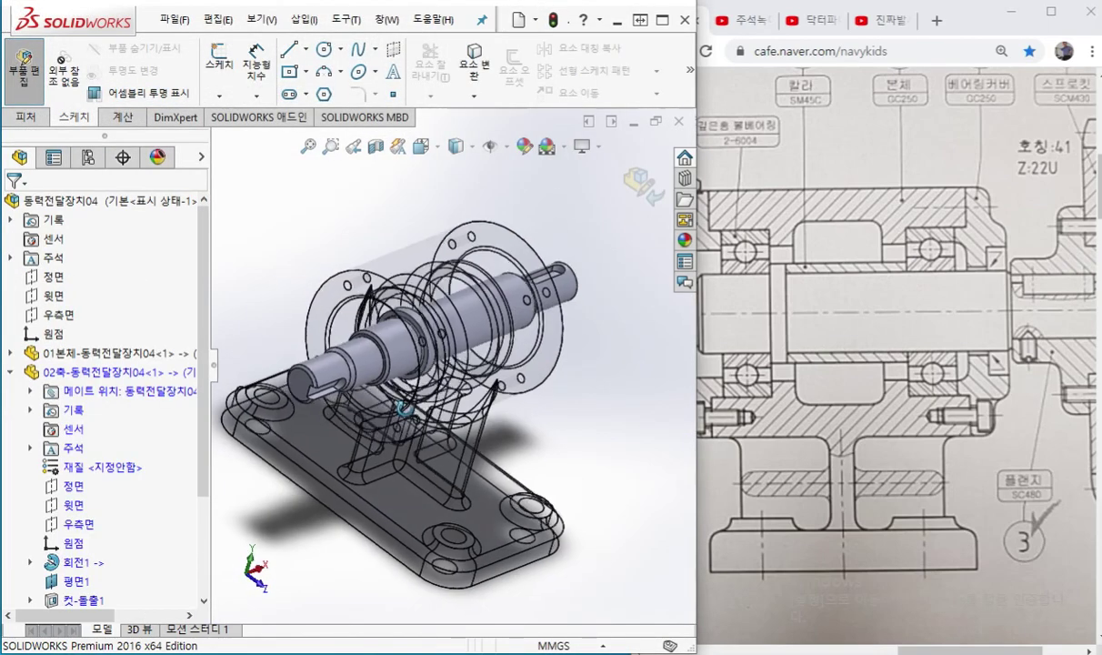
pyautogui.scroll(-5, 437, 354)
pyautogui.scroll(5, 438, 352)
pyautogui.scroll(-5, 450, 352)
pyautogui.scroll(-3, 138, 467)
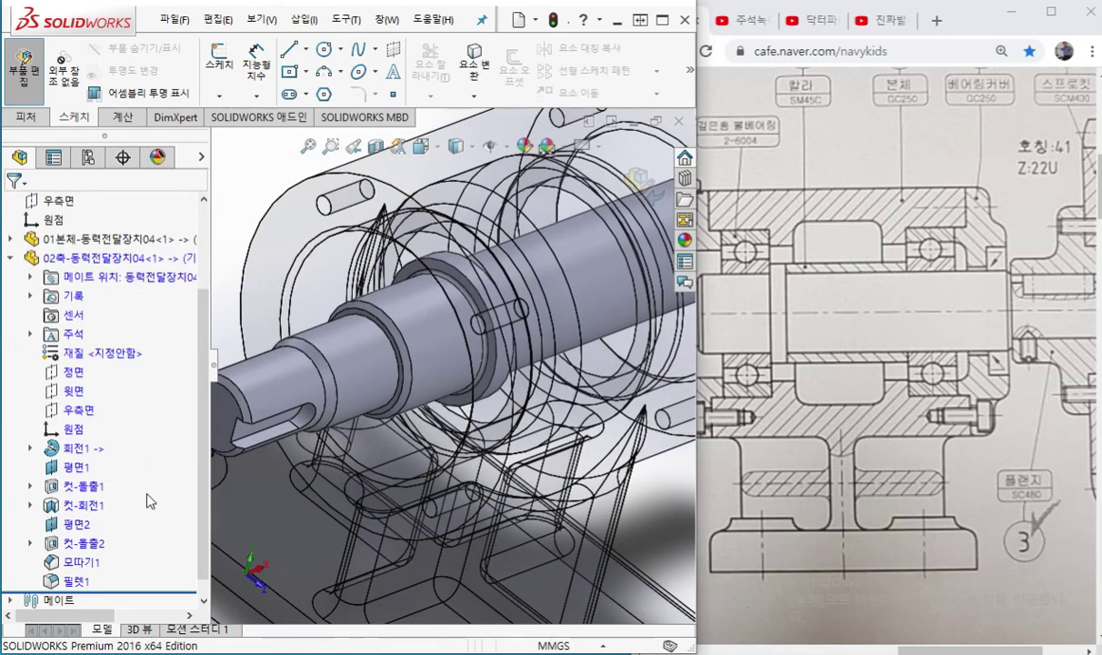
pyautogui.click(62, 567)
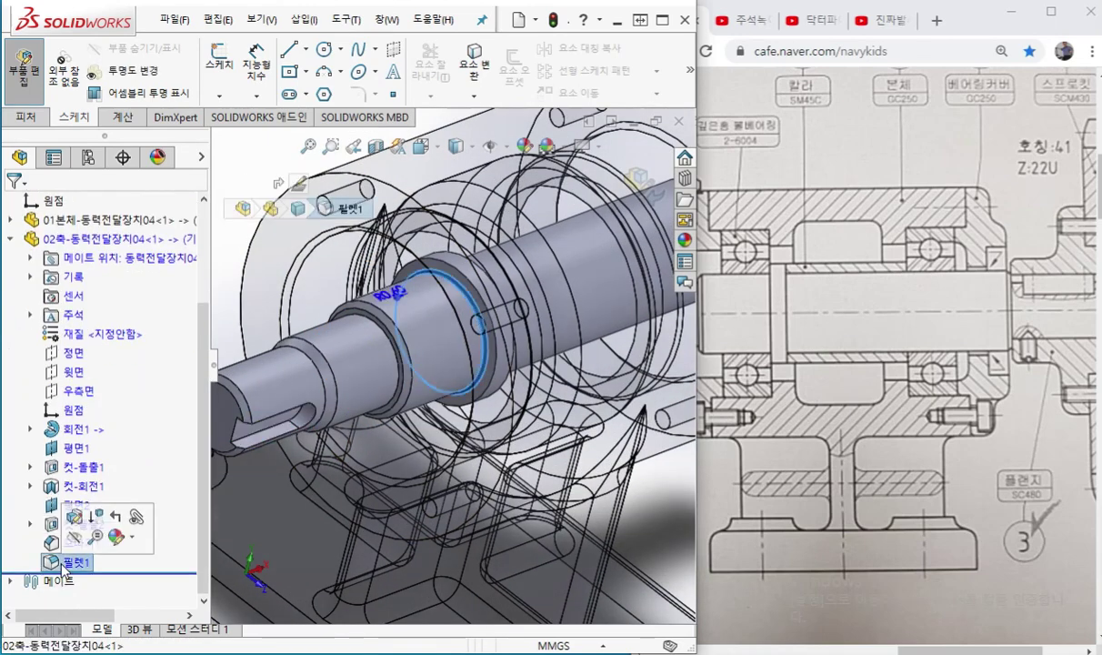
pyautogui.moveTo(519, 441); pyautogui.dragTo(579, 455, button='middle')
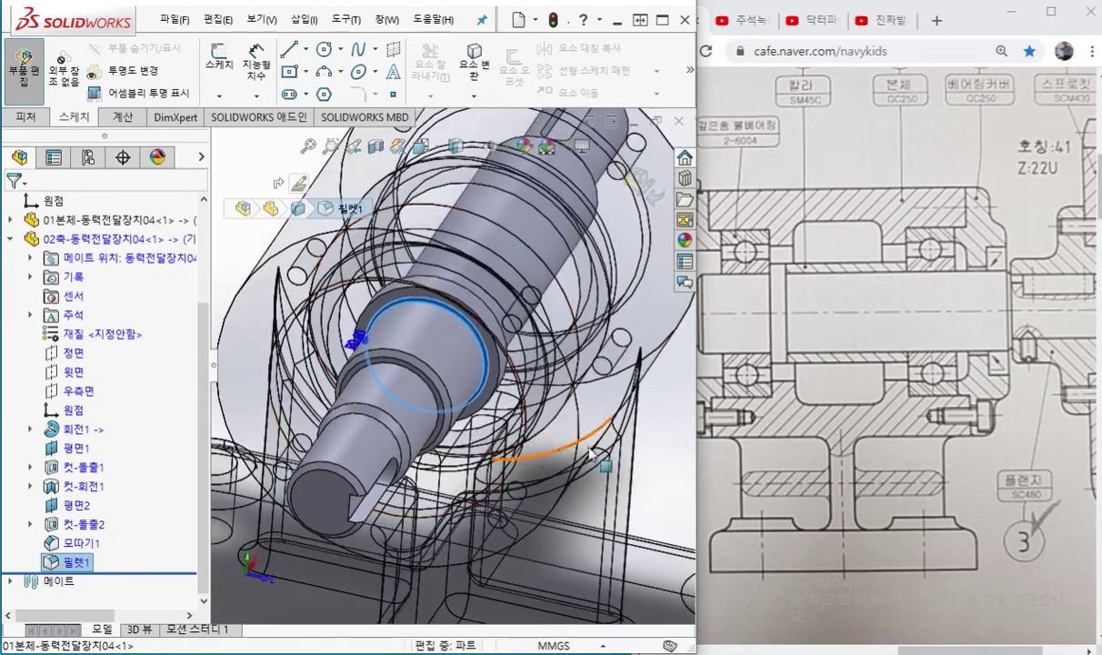
# Save all open documents with the assembly window maximized, and deselect the collar fillet edge
pyautogui.click(662, 19)
pyautogui.click(596, 13)
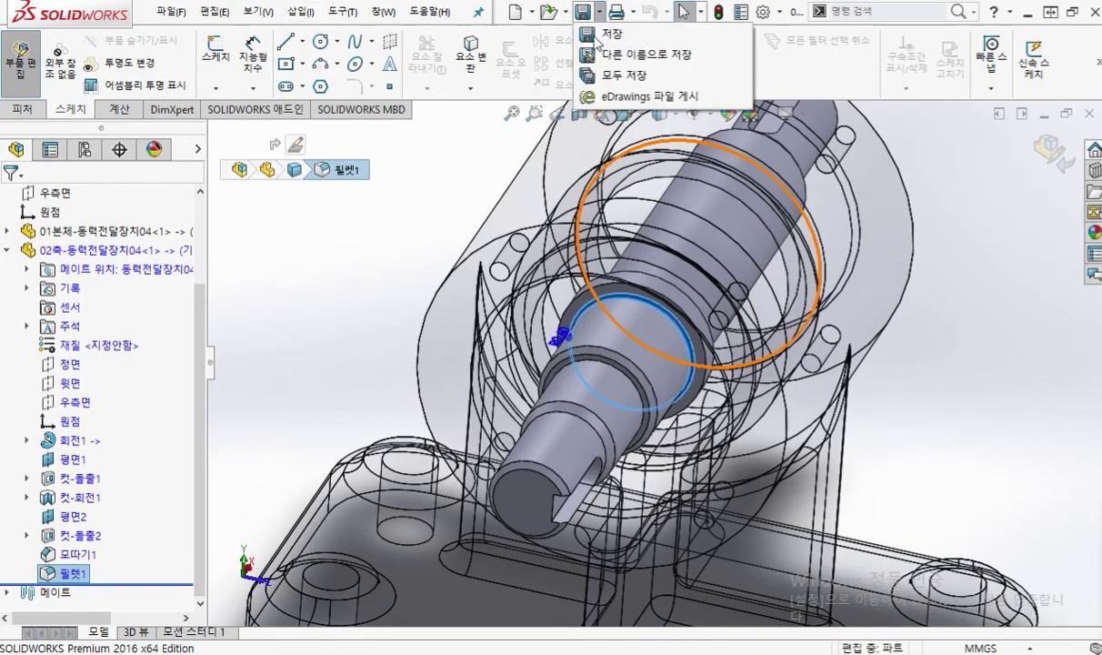
pyautogui.click(618, 74)
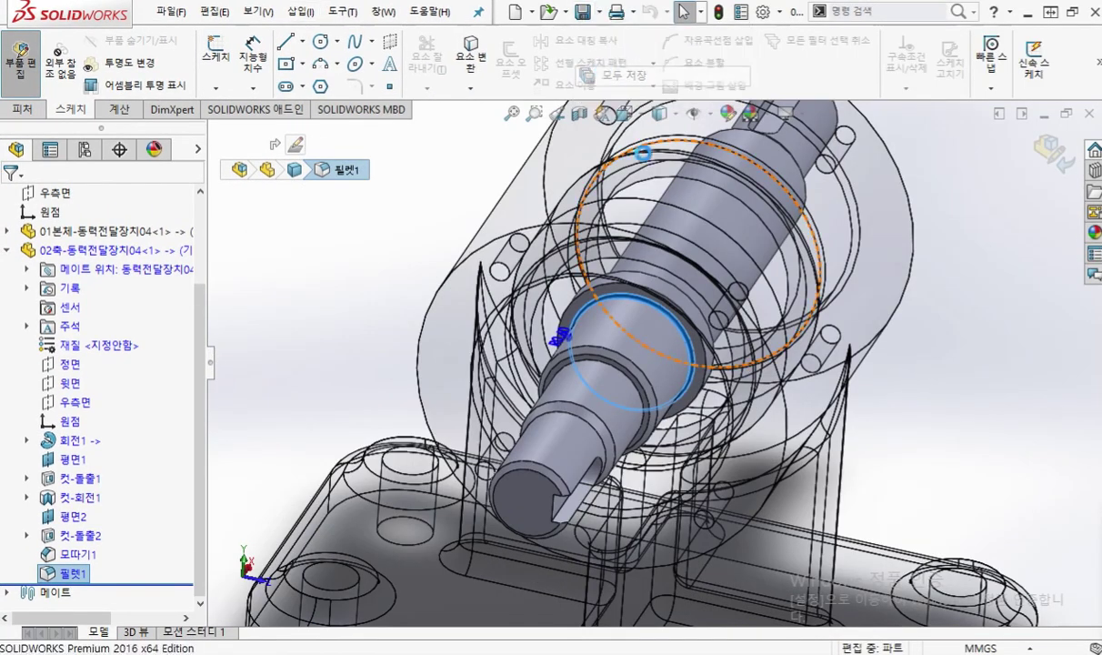
pyautogui.click(346, 307)
pyautogui.moveTo(726, 290)
pyautogui.mouseDown(button='middle')
pyautogui.moveTo(759, 325)
pyautogui.moveTo(760, 303)
pyautogui.moveTo(702, 322)
pyautogui.moveTo(727, 309)
pyautogui.mouseUp(button='middle')
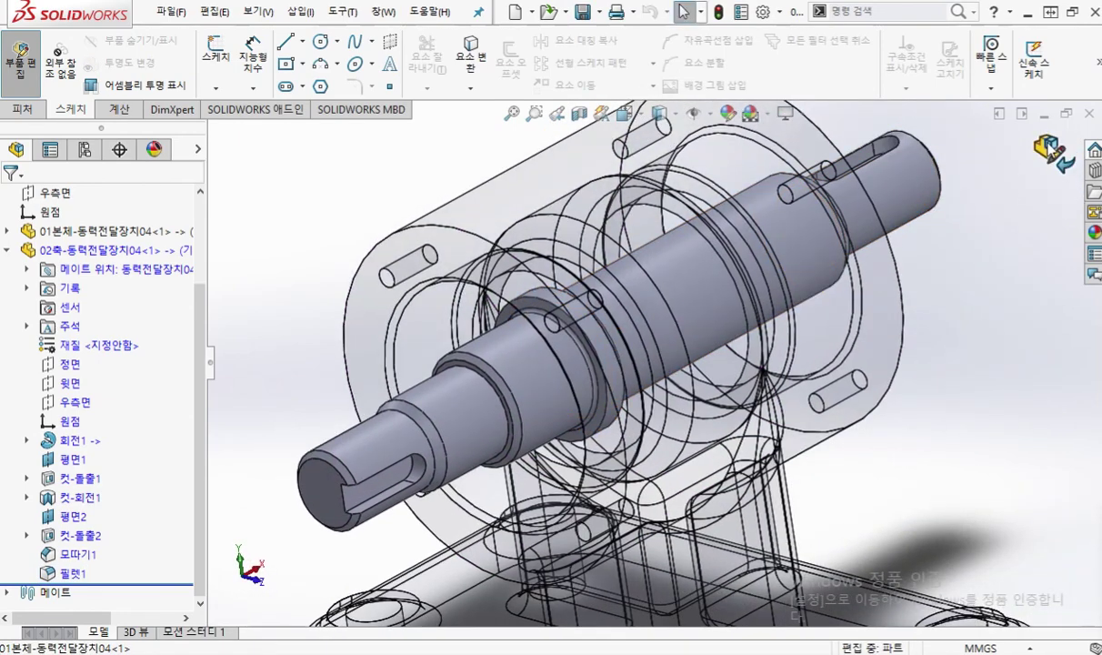
# Circle the two exit controls for part editing in blue, clear the marks and finish editing the shaft within the assembly
pyautogui.moveTo(1055, 116)
pyautogui.mouseDown()
pyautogui.moveTo(1046, 196)
pyautogui.moveTo(1071, 116)
pyautogui.mouseUp()
pyautogui.moveTo(53, 82)
pyautogui.mouseDown()
pyautogui.moveTo(54, 27)
pyautogui.moveTo(42, 97)
pyautogui.moveTo(32, 84)
pyautogui.mouseUp()
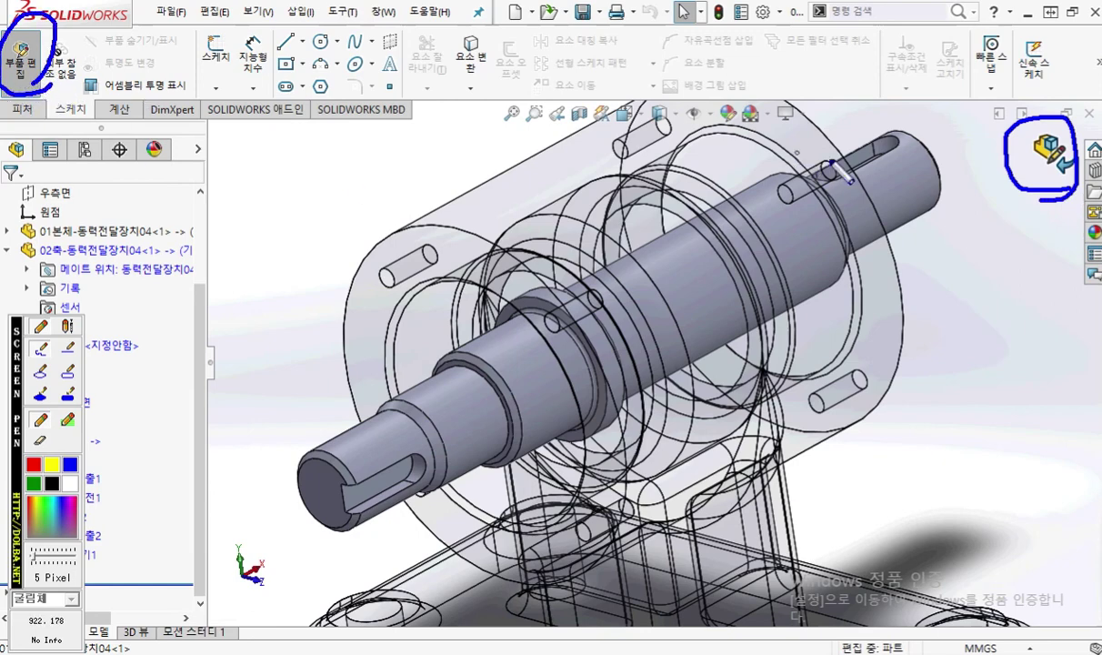
pyautogui.press('Escape')
pyautogui.click(1051, 150)
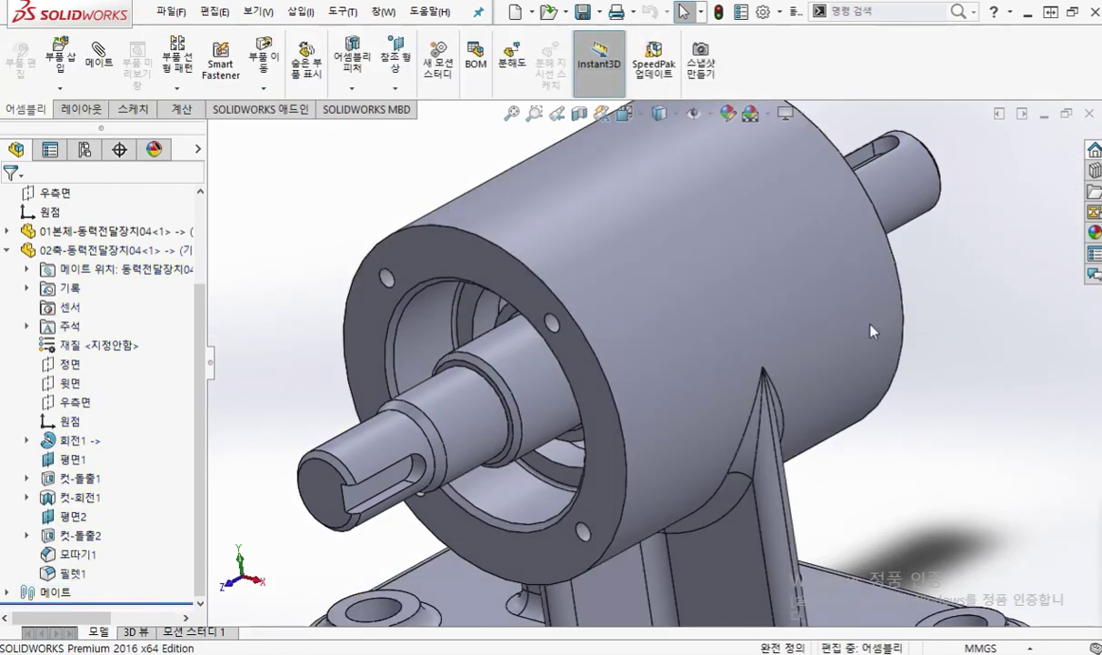
# Apply a light red appearance (red 255, green 128) from the standard palette to the 02축 shaft at component level
pyautogui.click(87, 253)
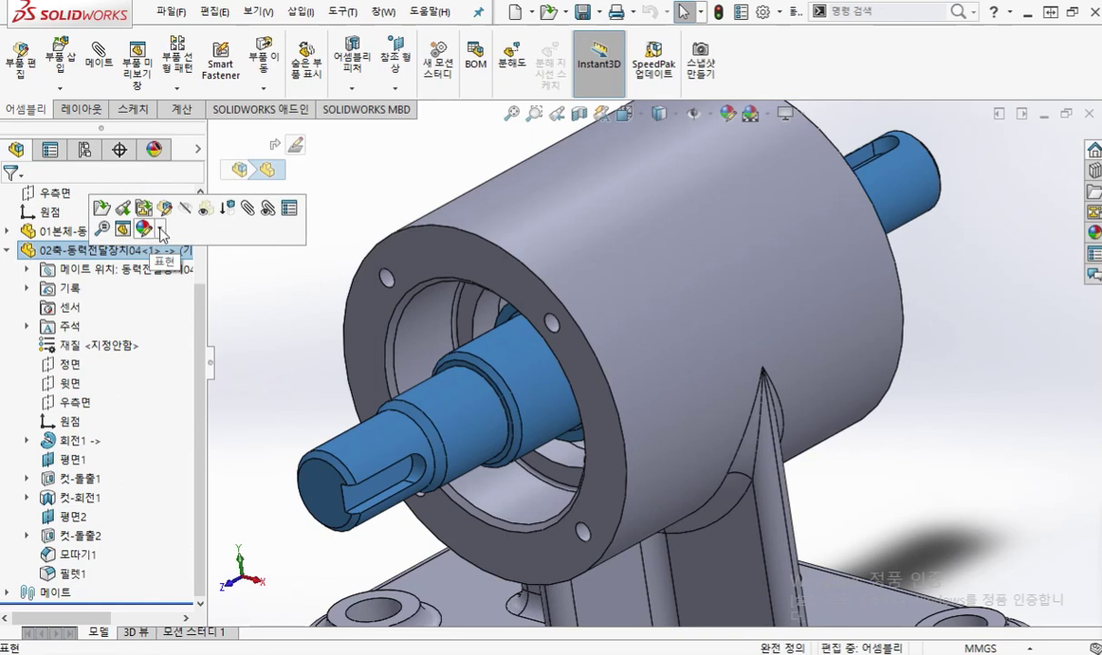
pyautogui.click(161, 230)
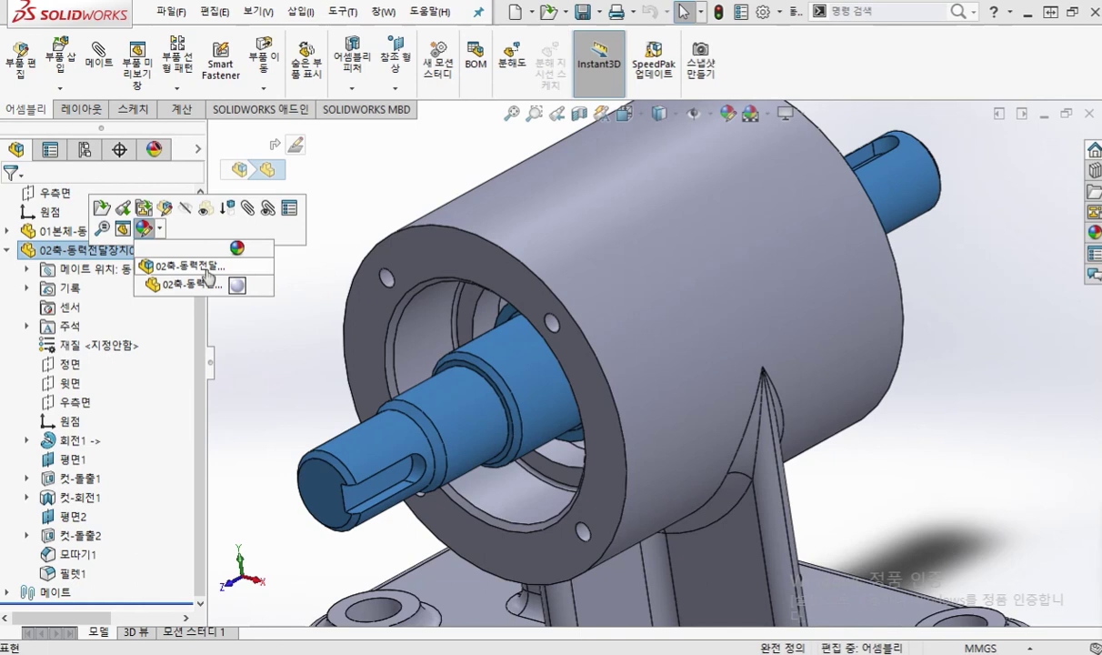
pyautogui.click(208, 268)
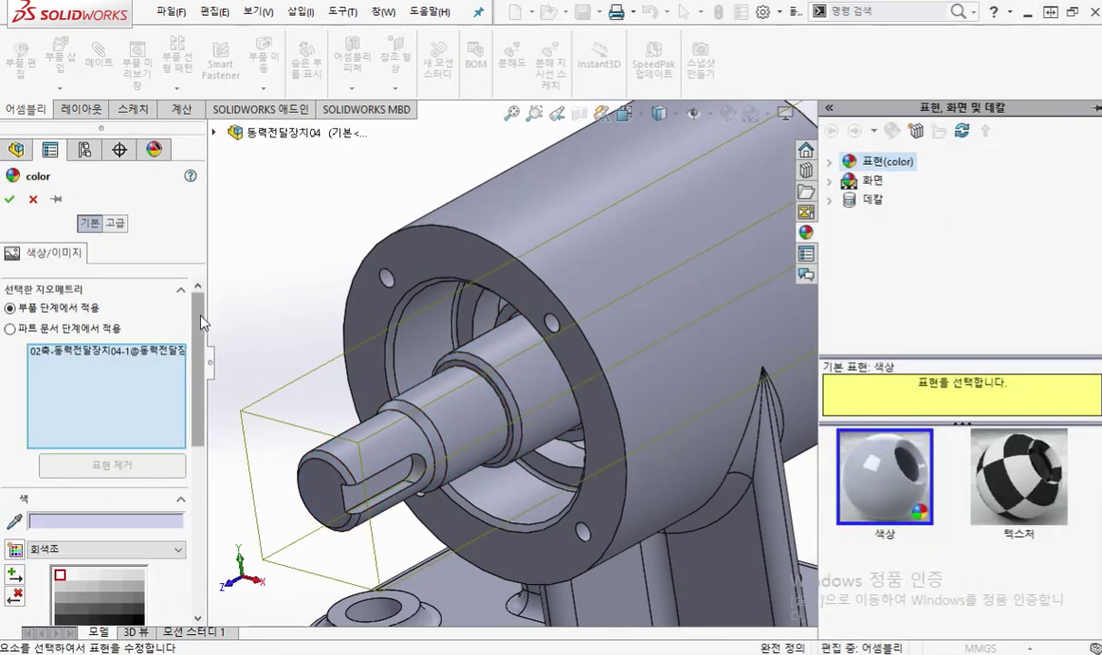
pyautogui.moveTo(198, 312); pyautogui.dragTo(211, 412)
pyautogui.scroll(2, 205, 410)
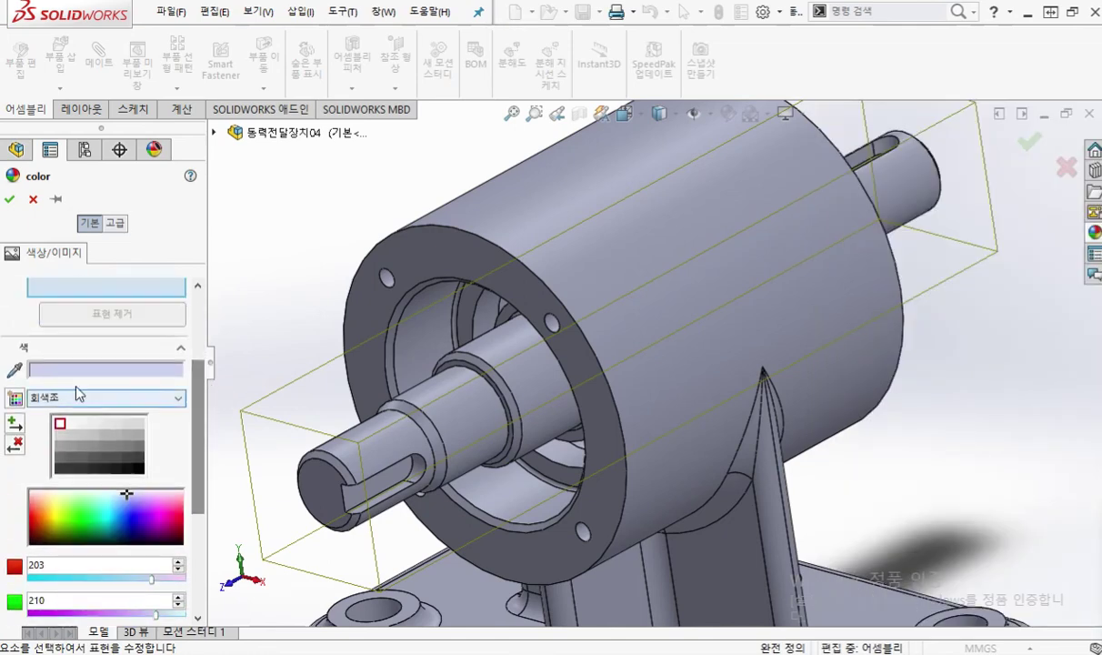
pyautogui.click(115, 398)
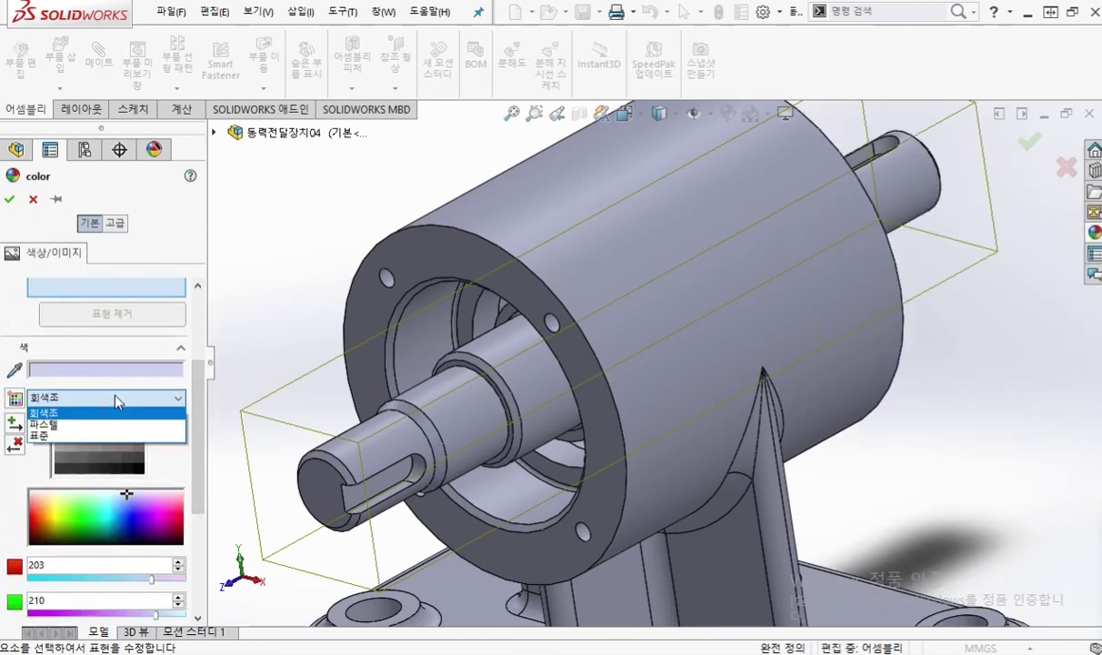
pyautogui.click(82, 436)
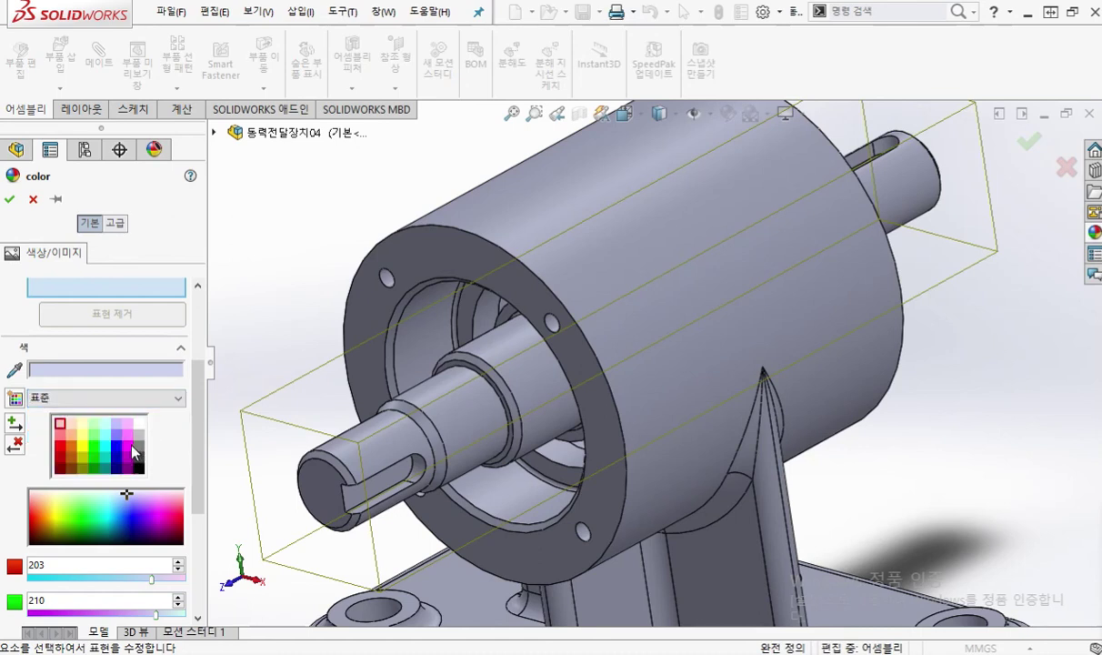
pyautogui.click(60, 436)
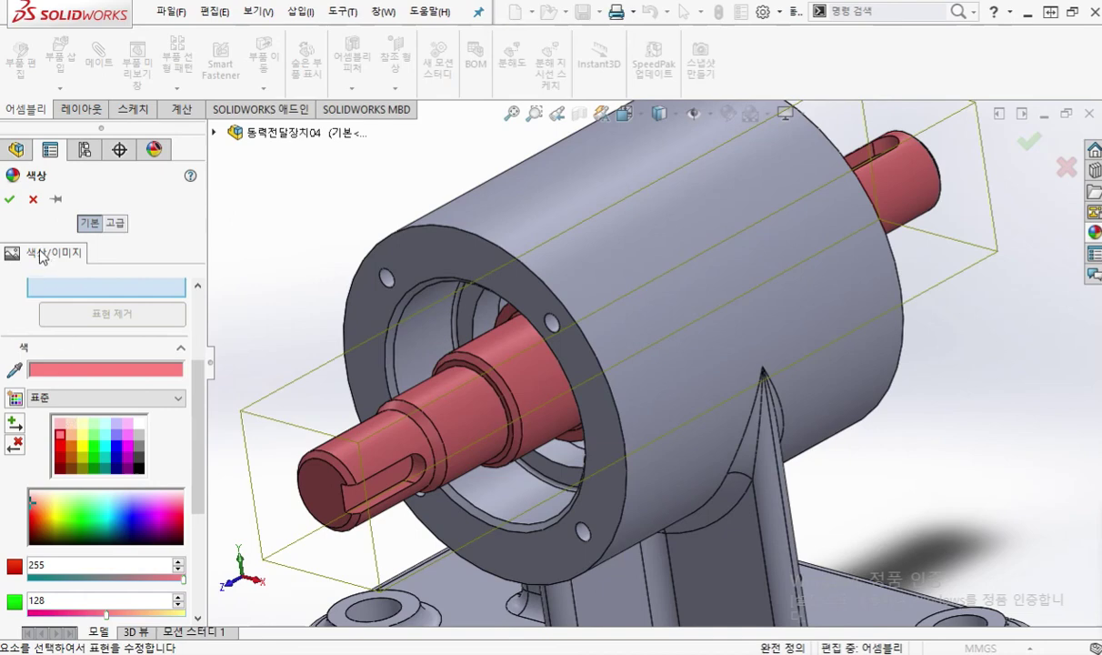
pyautogui.click(11, 201)
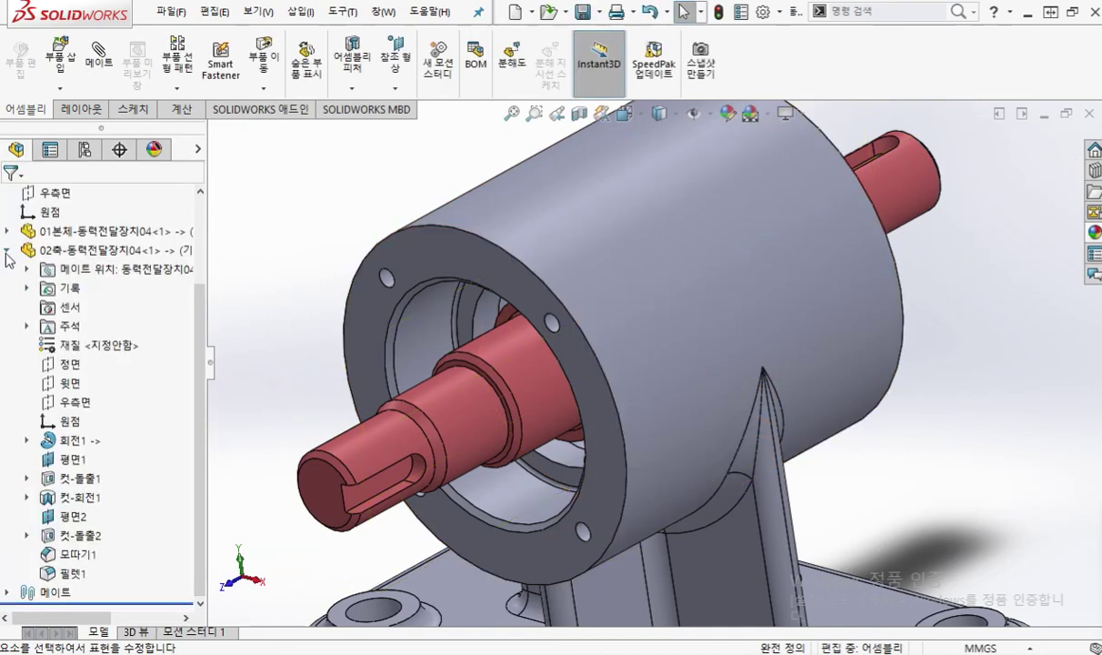
# Collapse the shaft's features and give the 01본체 housing a bright green standard-palette colour (red 0, green 255) at component level
pyautogui.click(7, 251)
pyautogui.click(111, 344)
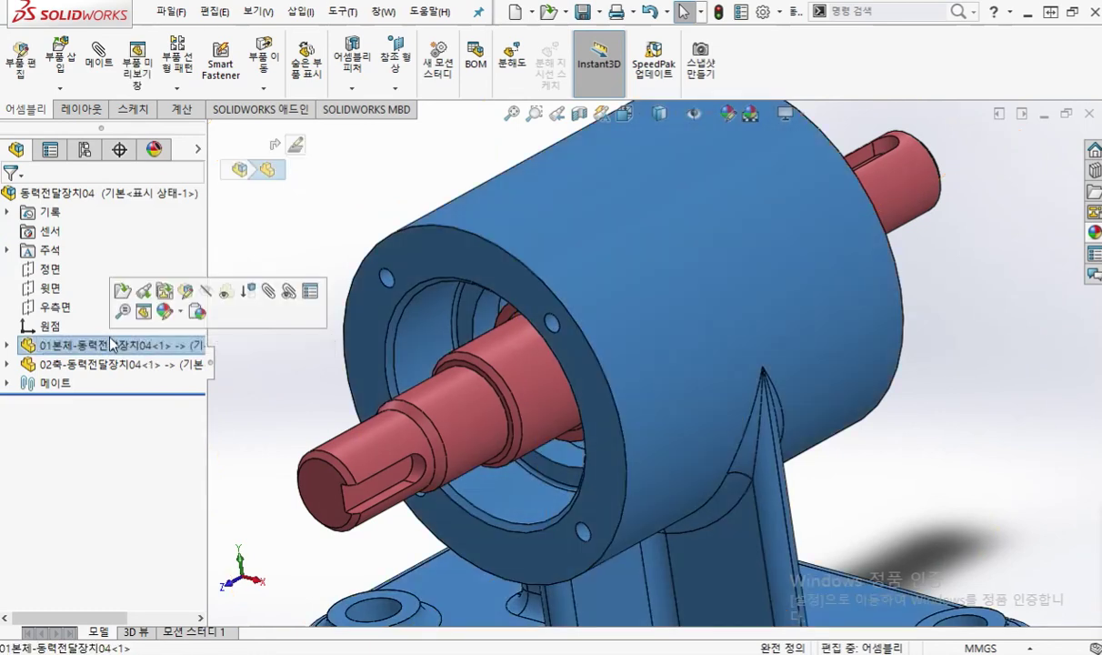
pyautogui.click(181, 311)
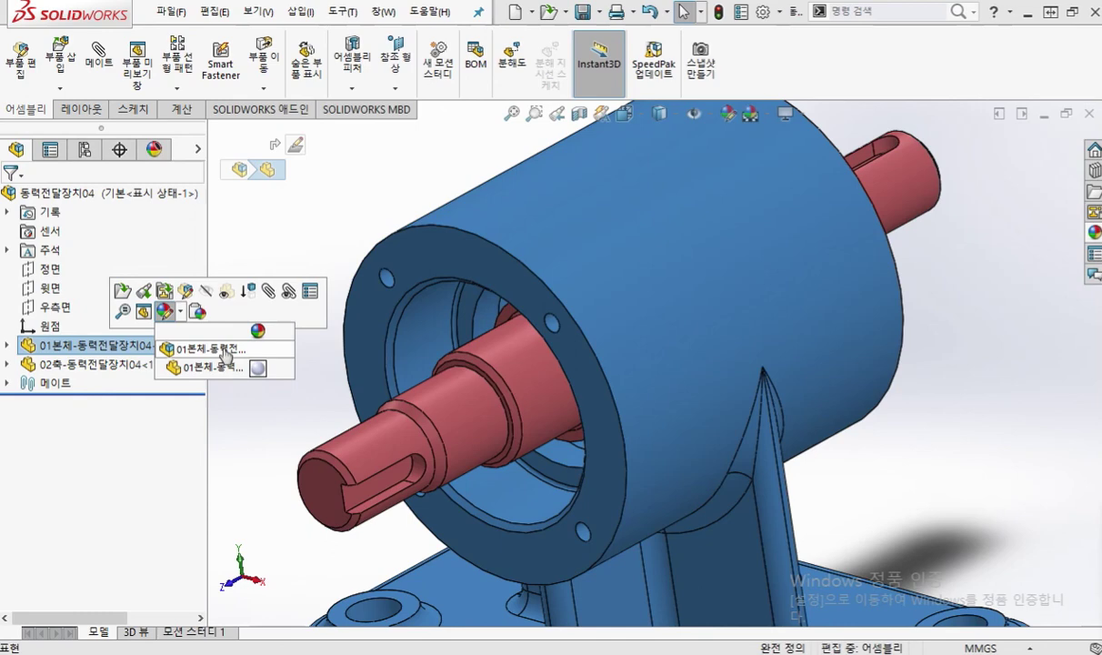
pyautogui.click(226, 351)
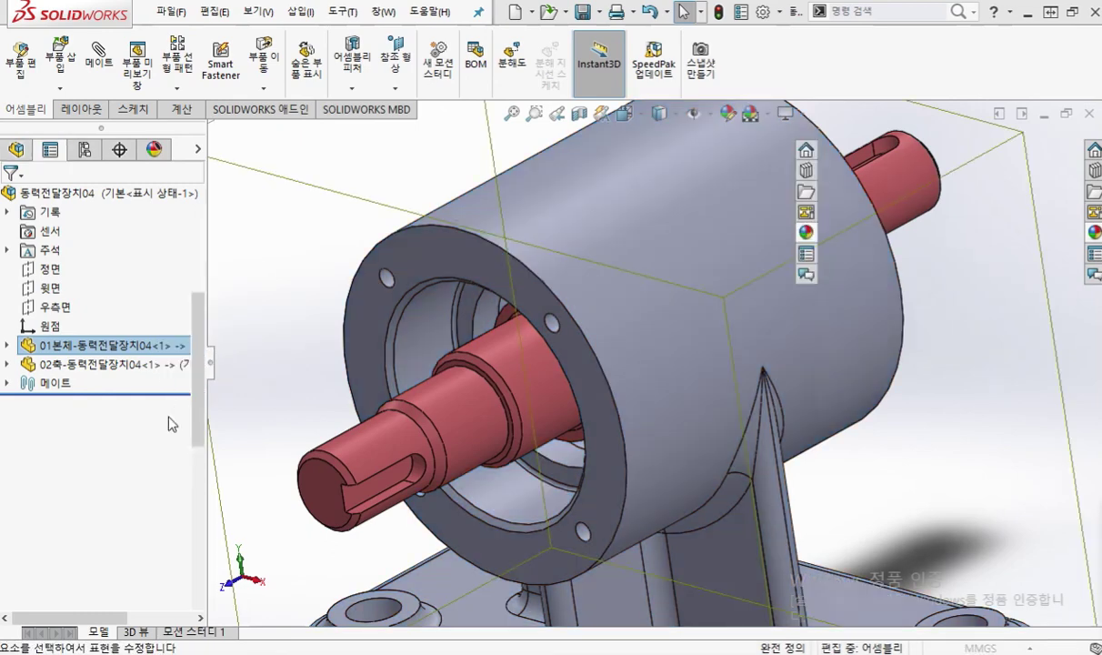
pyautogui.scroll(-3, 187, 436)
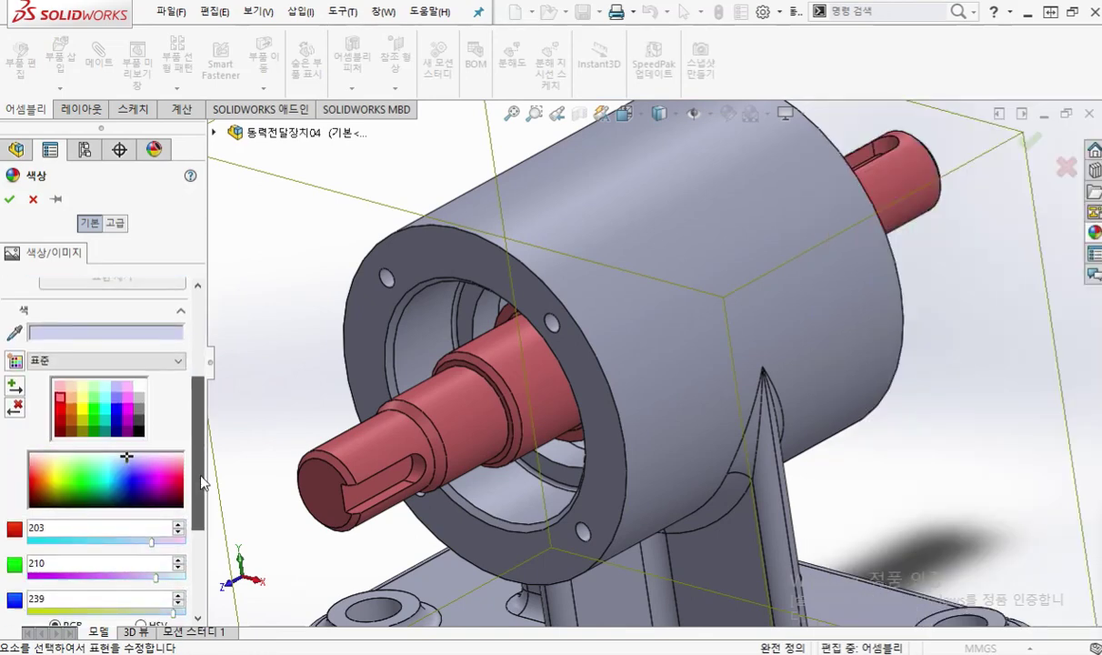
pyautogui.click(91, 451)
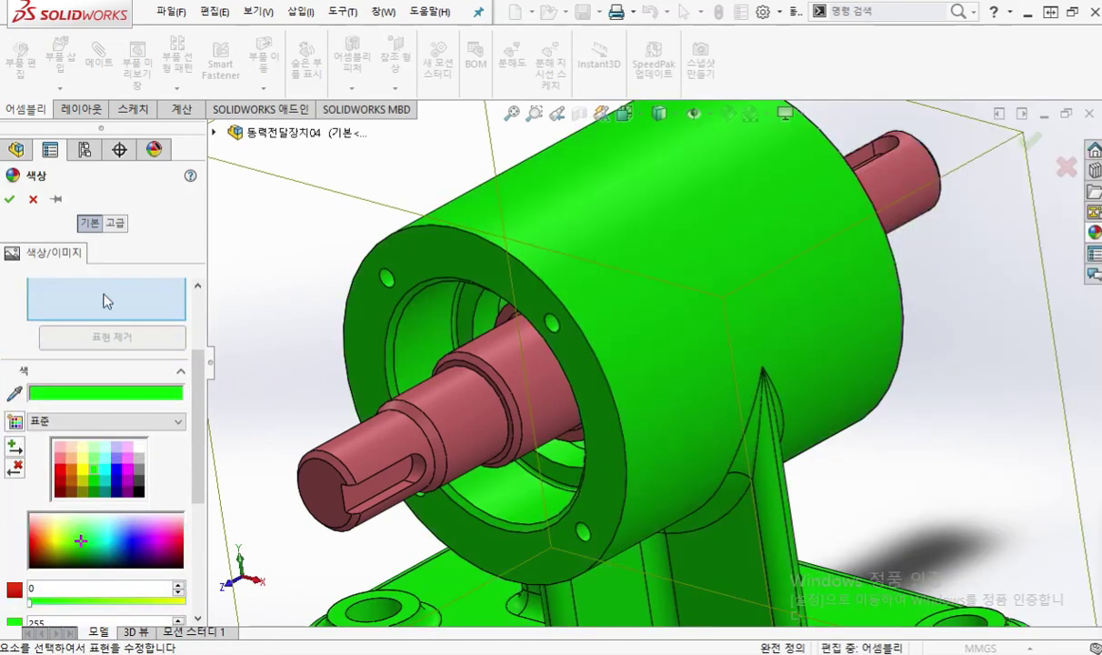
pyautogui.click(9, 199)
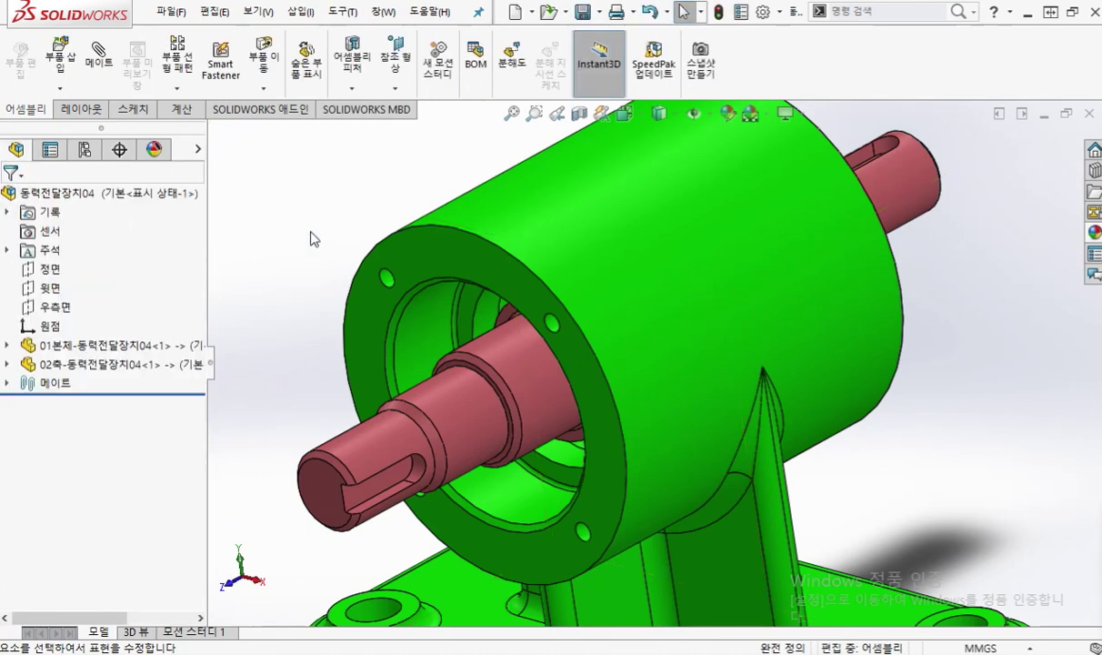
# Show the whole coloured assembly in isometric view with nothing selected
pyautogui.hotkey('ctrl', '7')
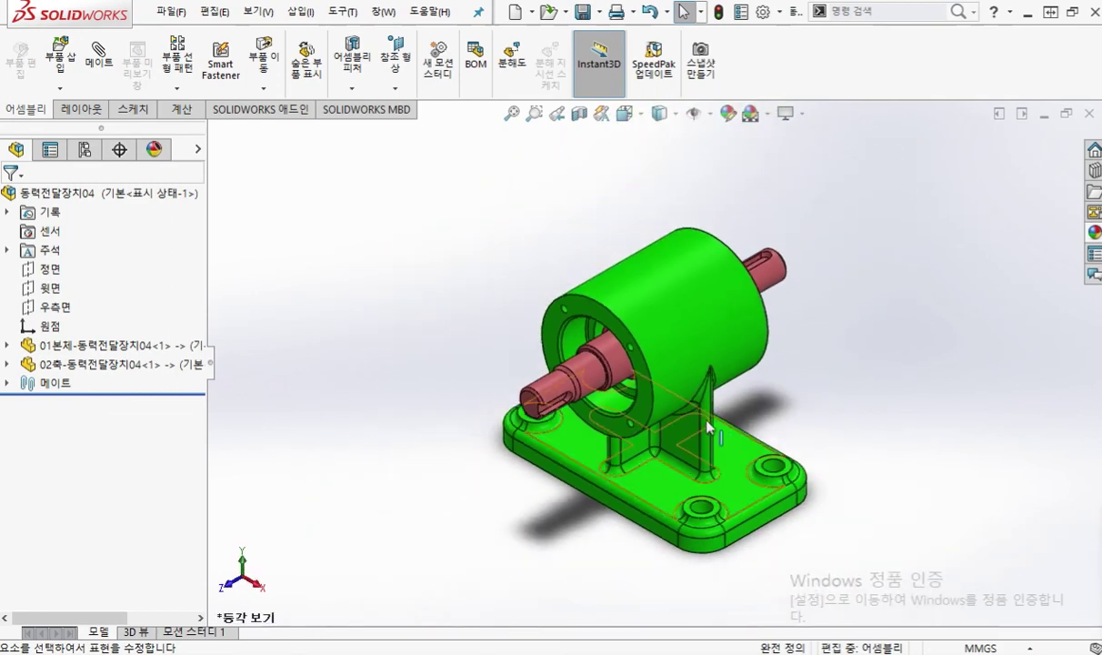
pyautogui.scroll(-2, 677, 397)
pyautogui.click(896, 335)
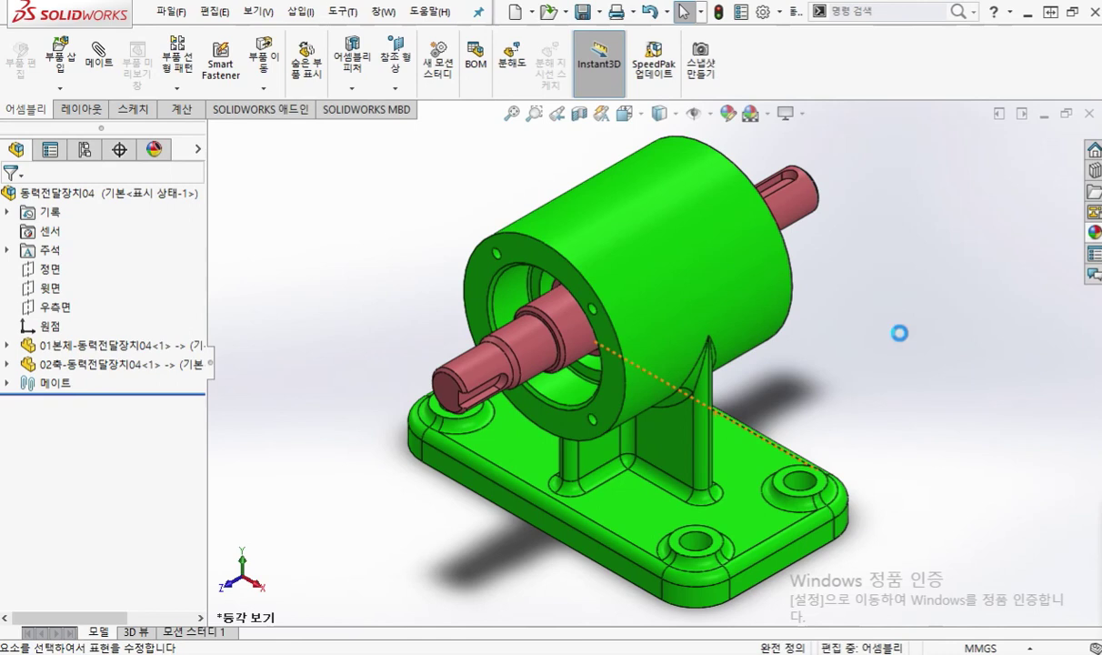